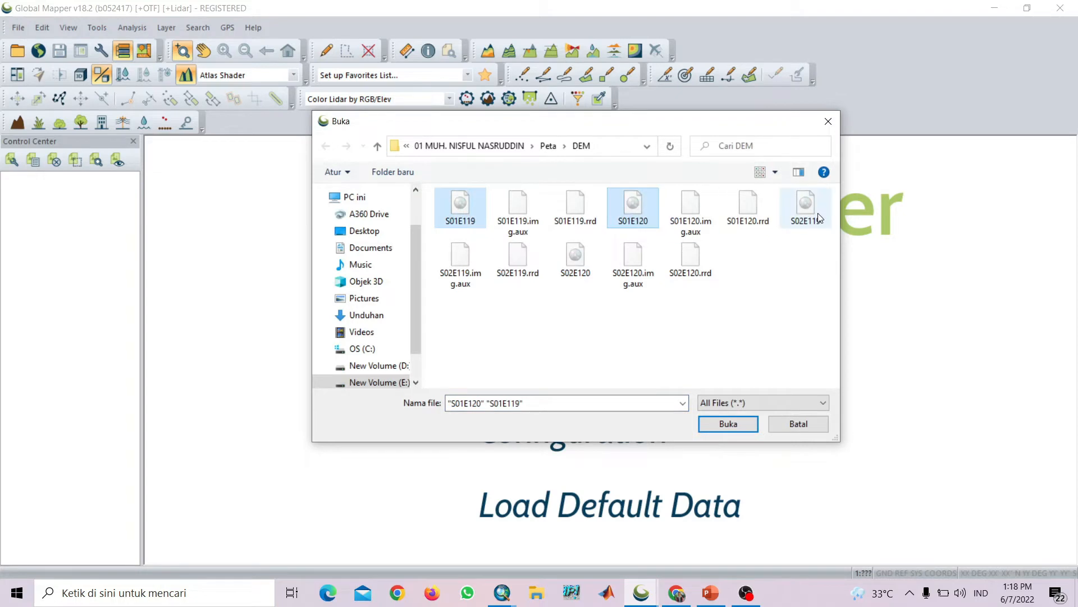
# Load the S01E119, S01E120, S02E119 and S02E120 DEM tiles, treating all of them as elevation data
pyautogui.keyDown('ctrl'); pyautogui.click(567, 257); pyautogui.keyUp('ctrl')
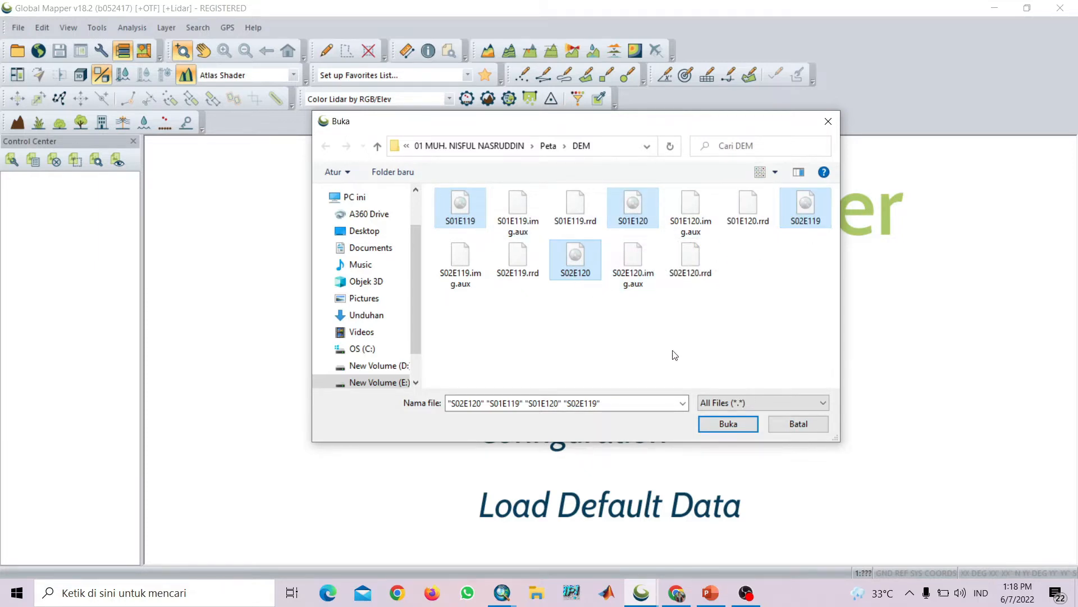
pyautogui.click(729, 424)
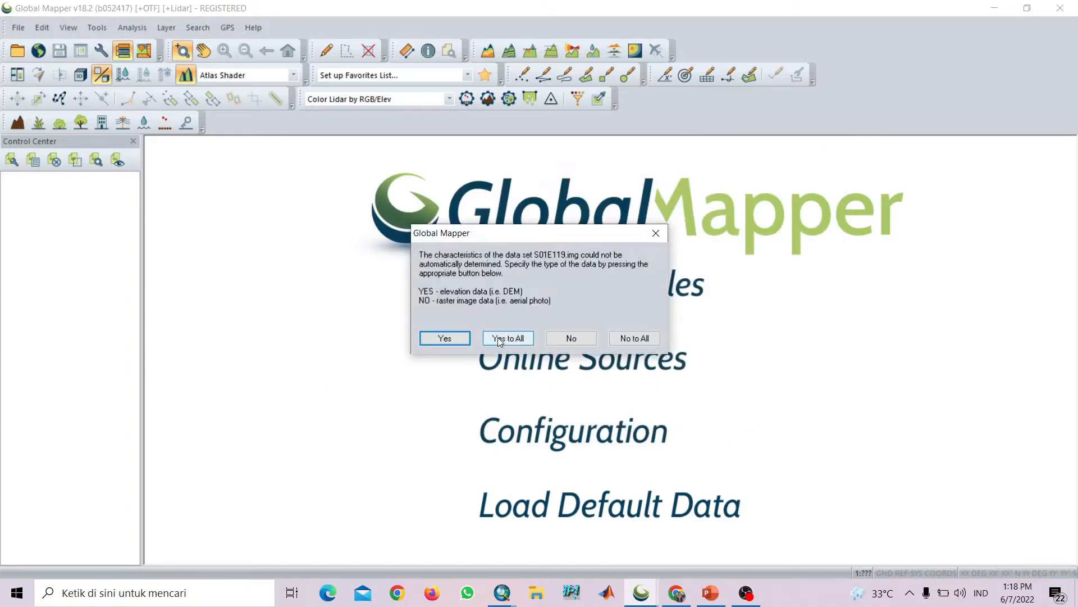
pyautogui.click(501, 339)
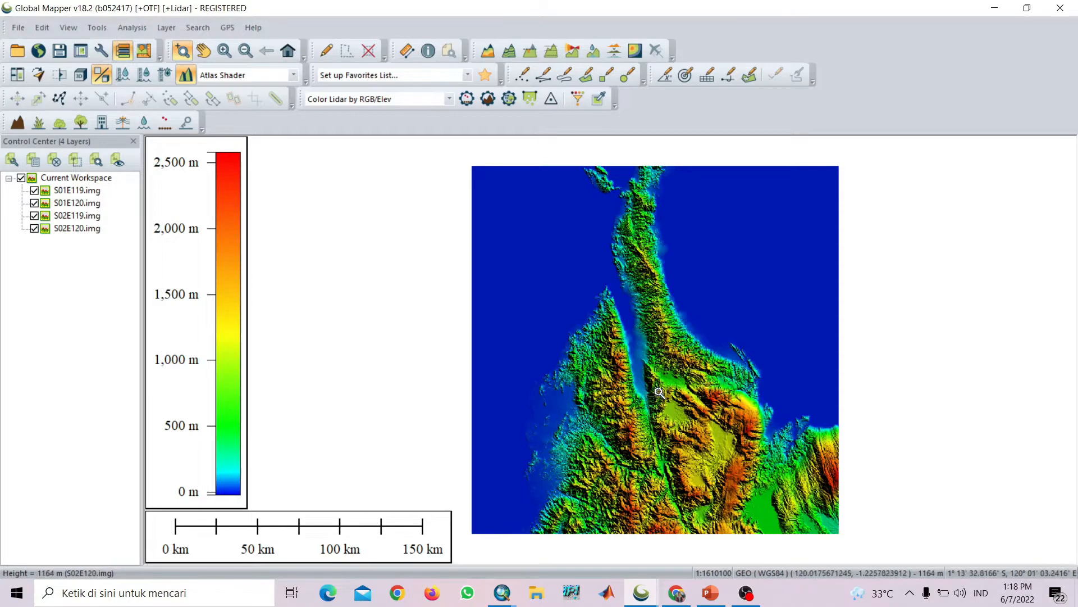
# Examine the loaded DEM terrain, including the mountains and valleys around the narrow bay
pyautogui.moveTo(657, 391)
pyautogui.mouseDown()
pyautogui.moveTo(659, 355)
pyautogui.moveTo(634, 369)
pyautogui.moveTo(635, 384)
pyautogui.moveTo(649, 373)
pyautogui.mouseUp()
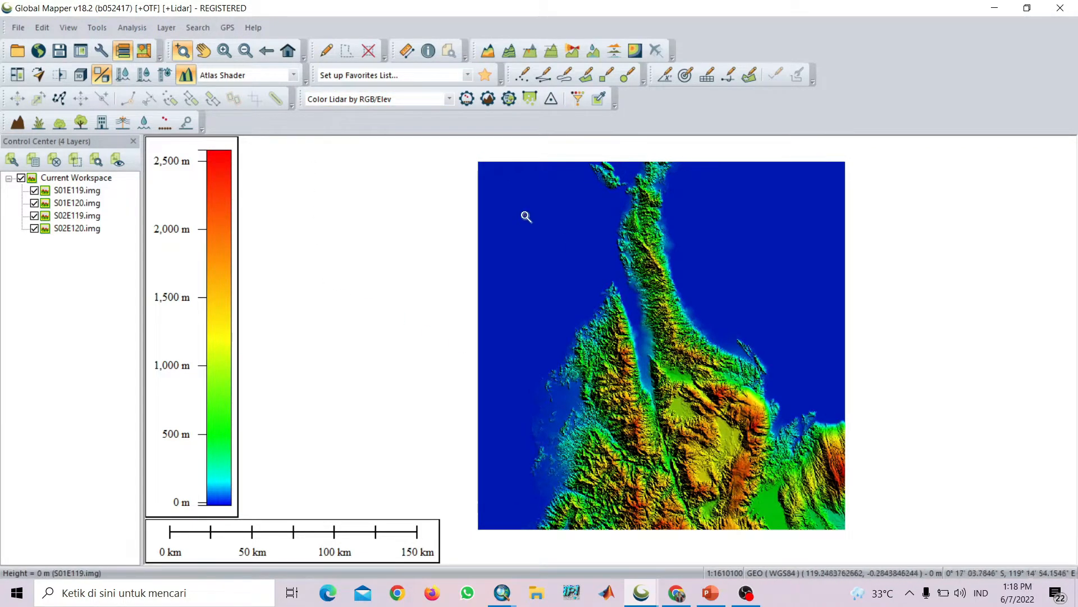
pyautogui.moveTo(586, 314); pyautogui.dragTo(558, 296)
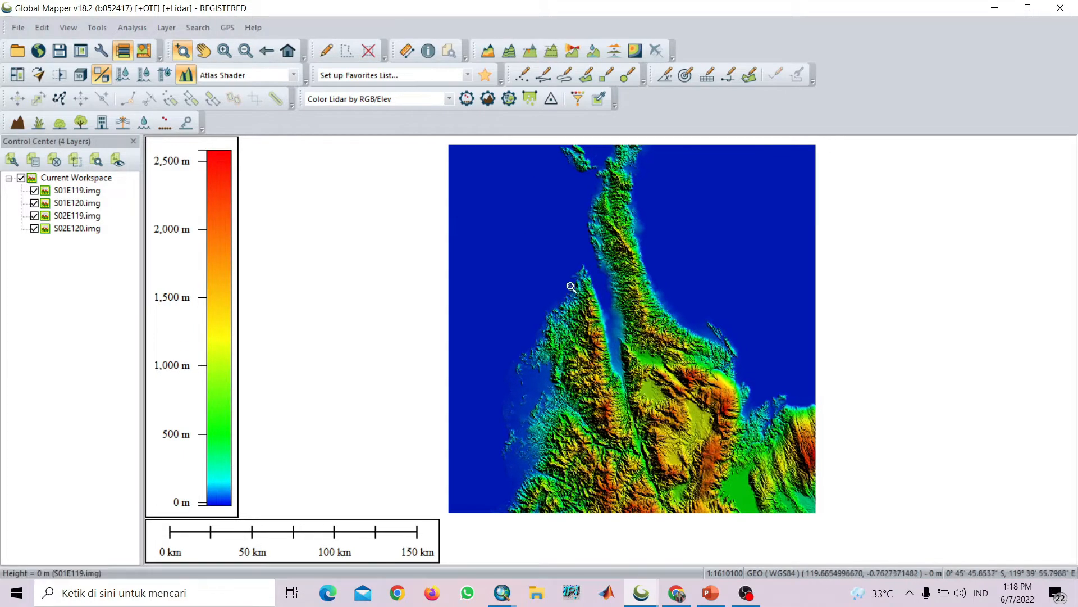
pyautogui.scroll(-3, 618, 367)
pyautogui.scroll(4, 618, 368)
pyautogui.scroll(3, 618, 368)
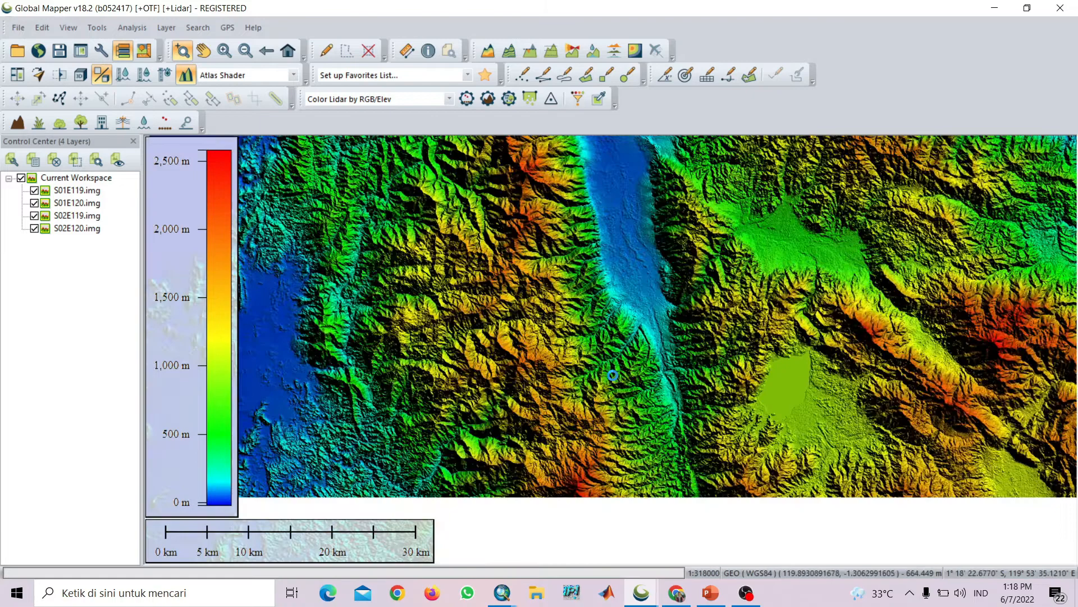
pyautogui.moveTo(612, 375); pyautogui.dragTo(626, 318)
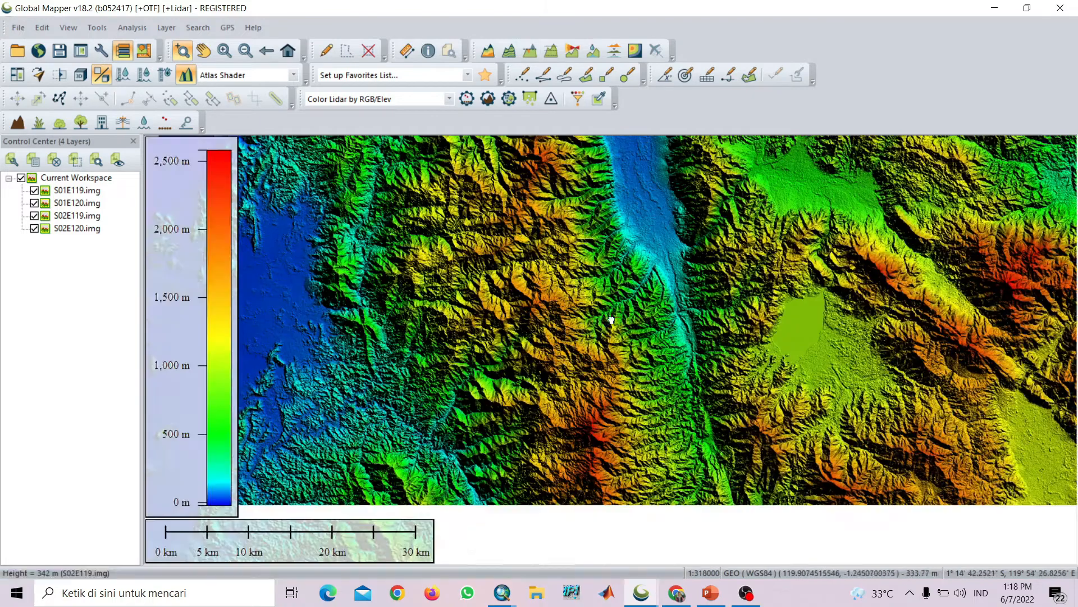
pyautogui.scroll(-1, 616, 312)
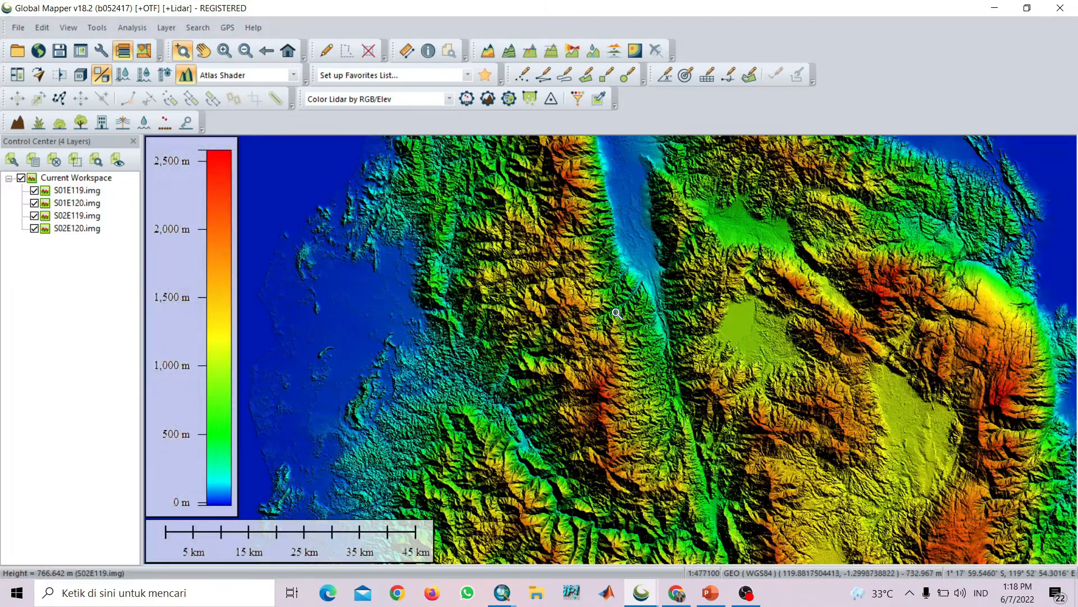
pyautogui.scroll(-1, 571, 294)
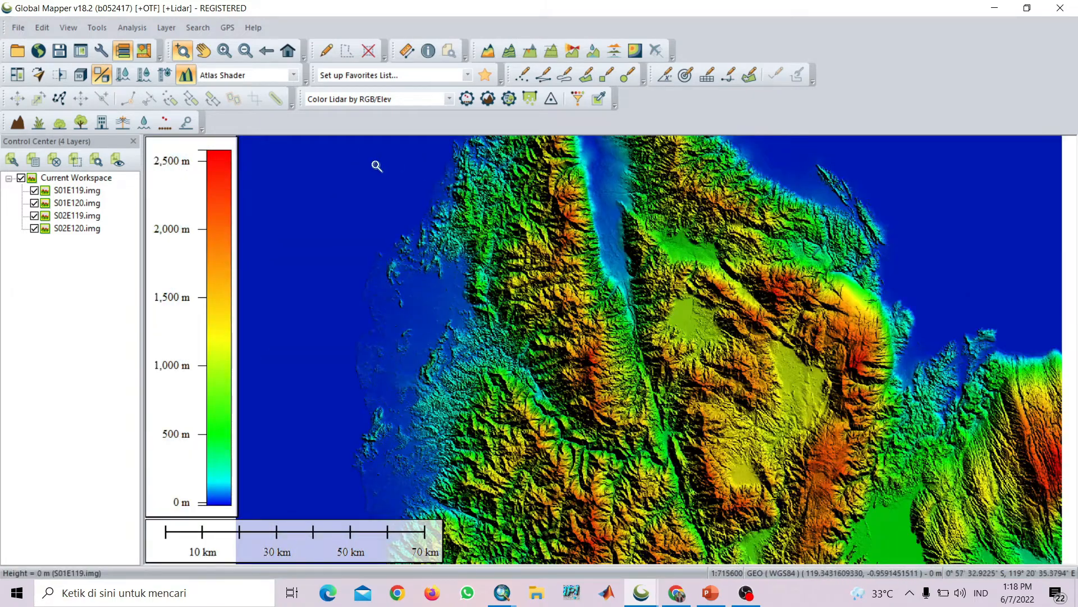
# Set the workspace projection to UTM, zone -50 (114°E - 120°E - Southern Hemisphere)
pyautogui.click(102, 49)
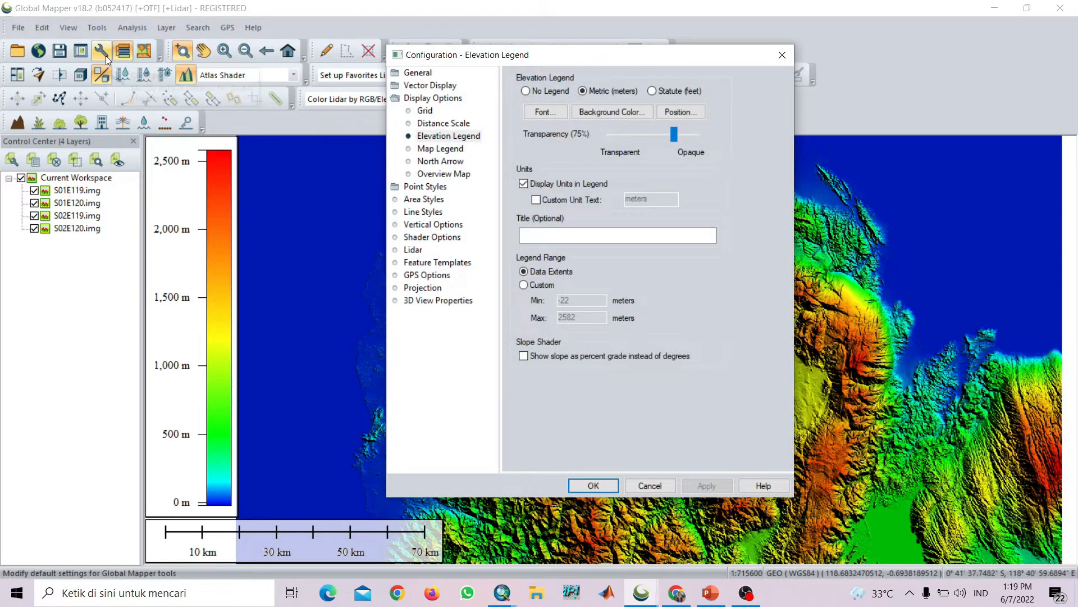
pyautogui.click(782, 55)
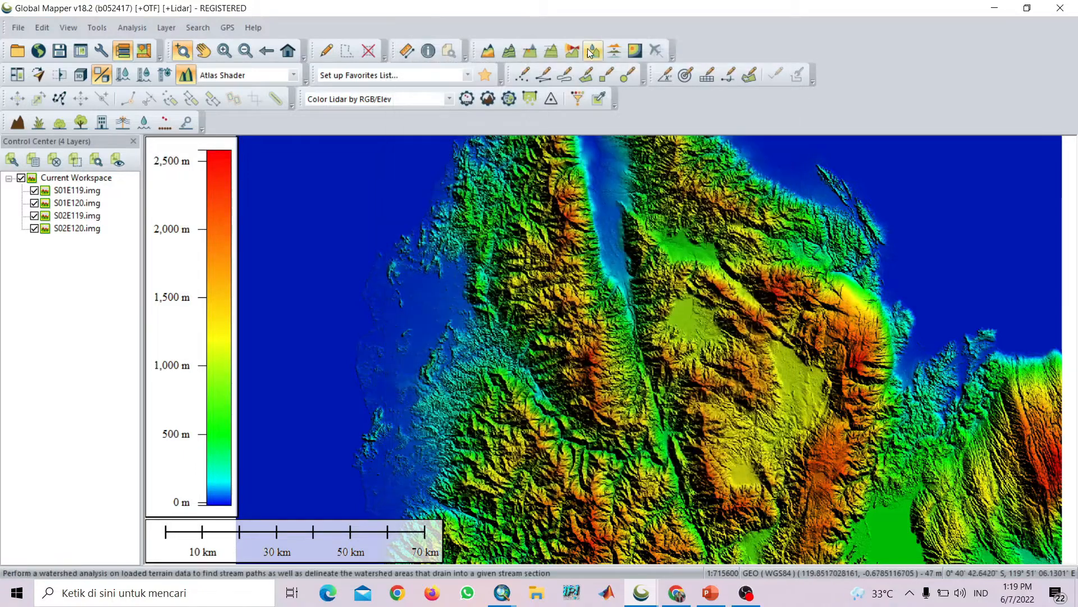
pyautogui.click(99, 51)
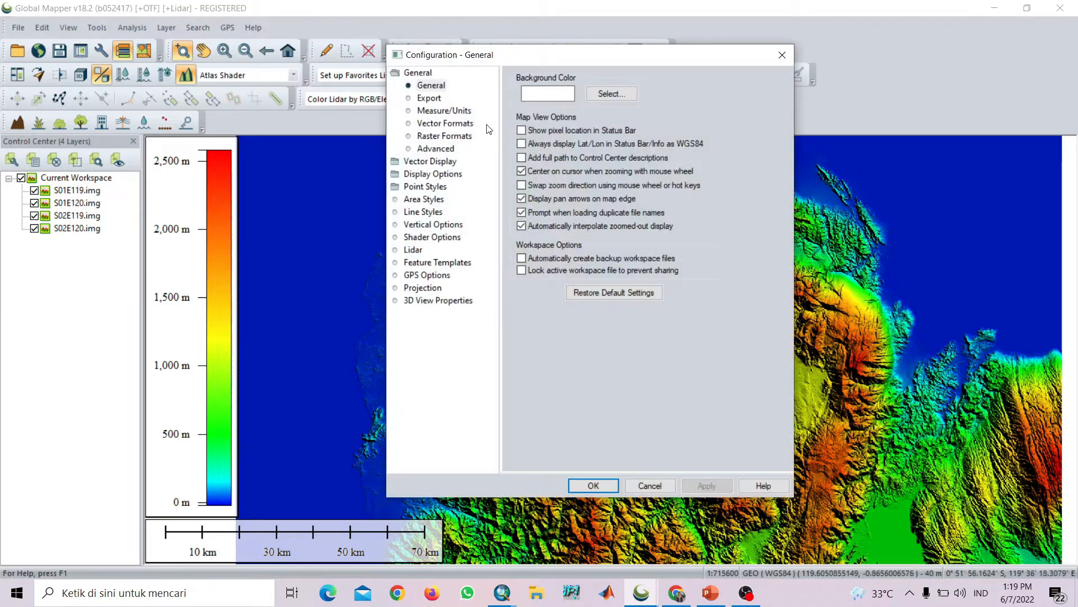
pyautogui.click(414, 288)
pyautogui.click(548, 94)
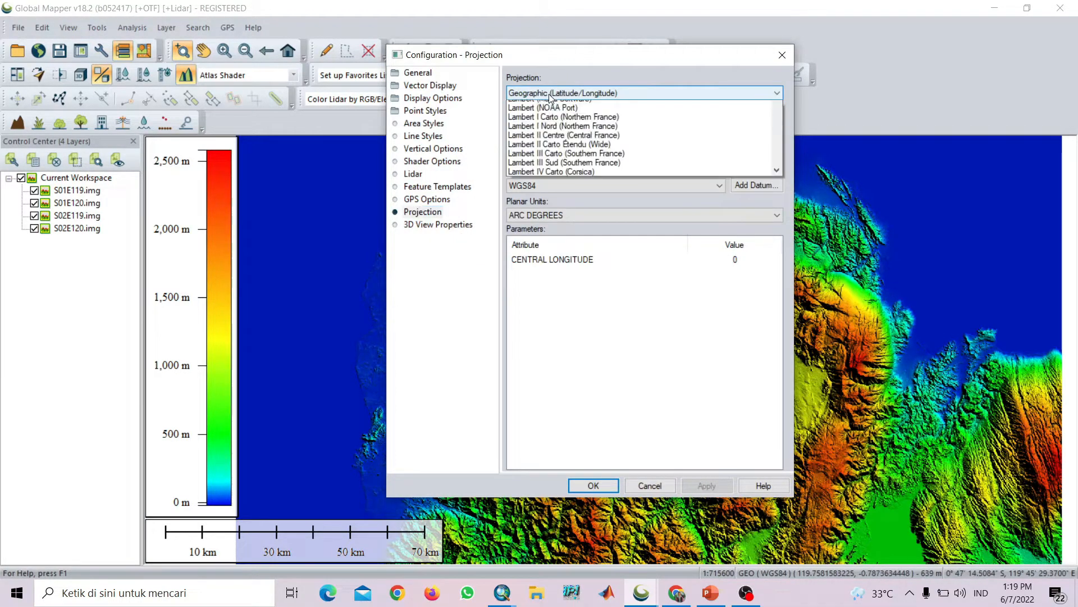
pyautogui.scroll(-10, 587, 259)
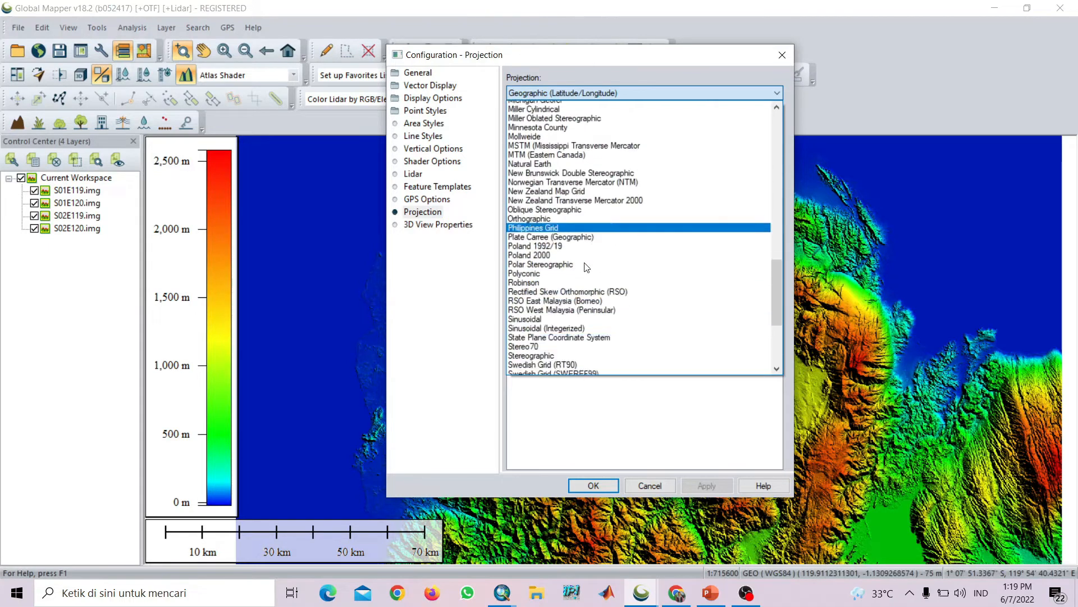
pyautogui.scroll(-6, 587, 267)
pyautogui.click(569, 317)
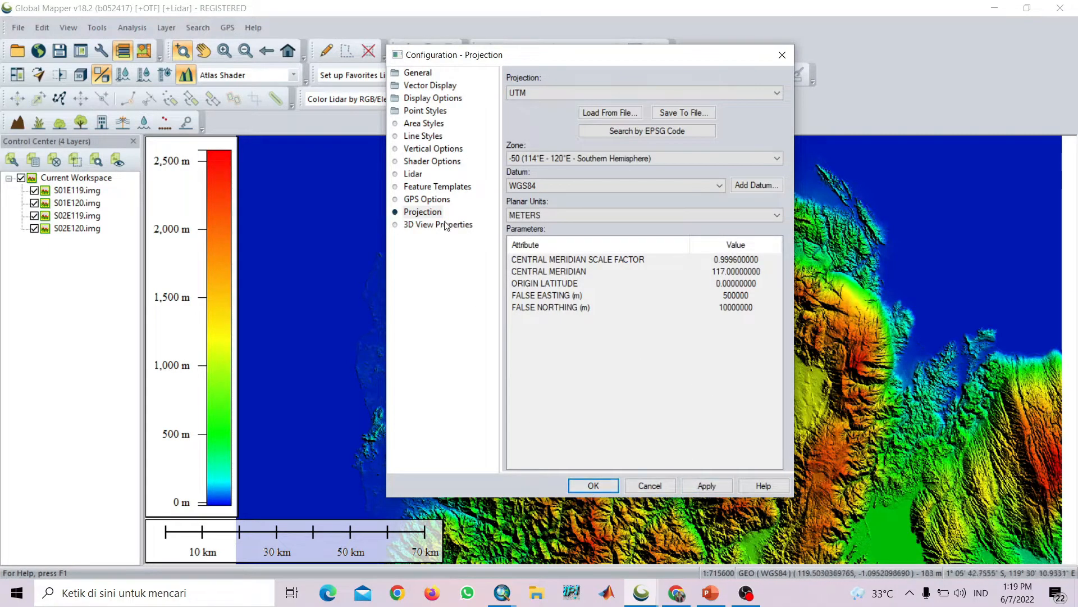
pyautogui.click(595, 486)
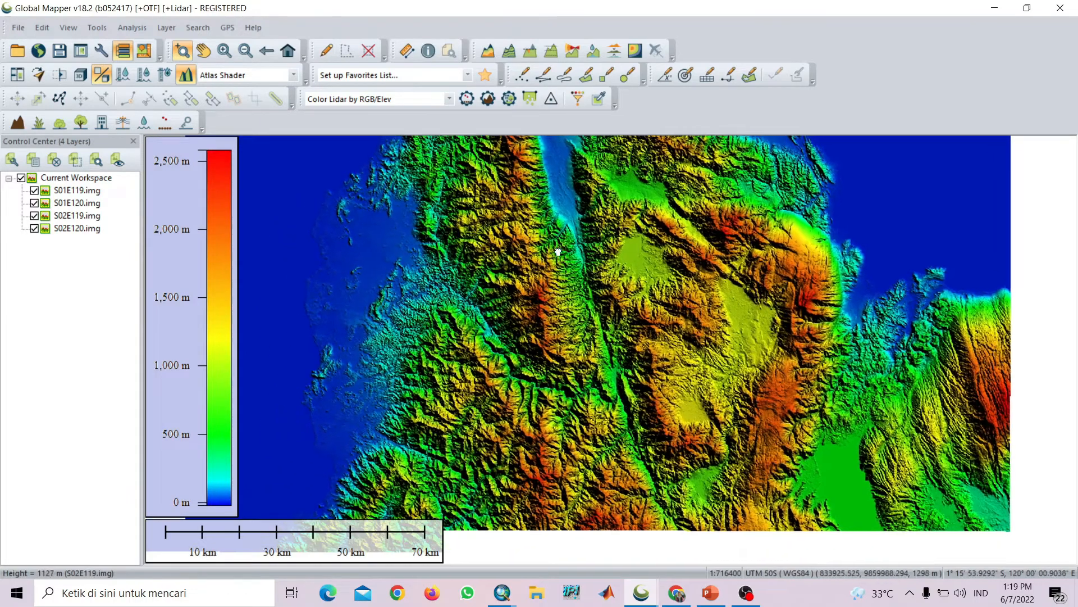
# Draw a rectangular area feature about 26.4 km by 24.9 km over the mountains west of the narrow bay
pyautogui.moveTo(557, 252); pyautogui.dragTo(570, 264)
pyautogui.scroll(-1, 568, 264)
pyautogui.moveTo(536, 217); pyautogui.dragTo(656, 283)
pyautogui.scroll(2, 579, 284)
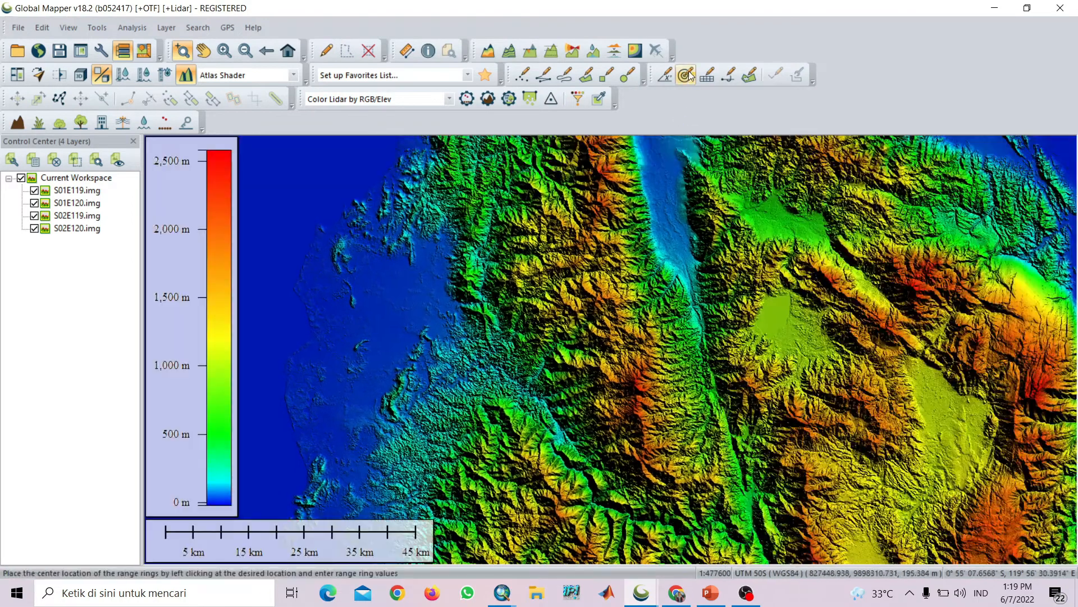
pyautogui.click(603, 75)
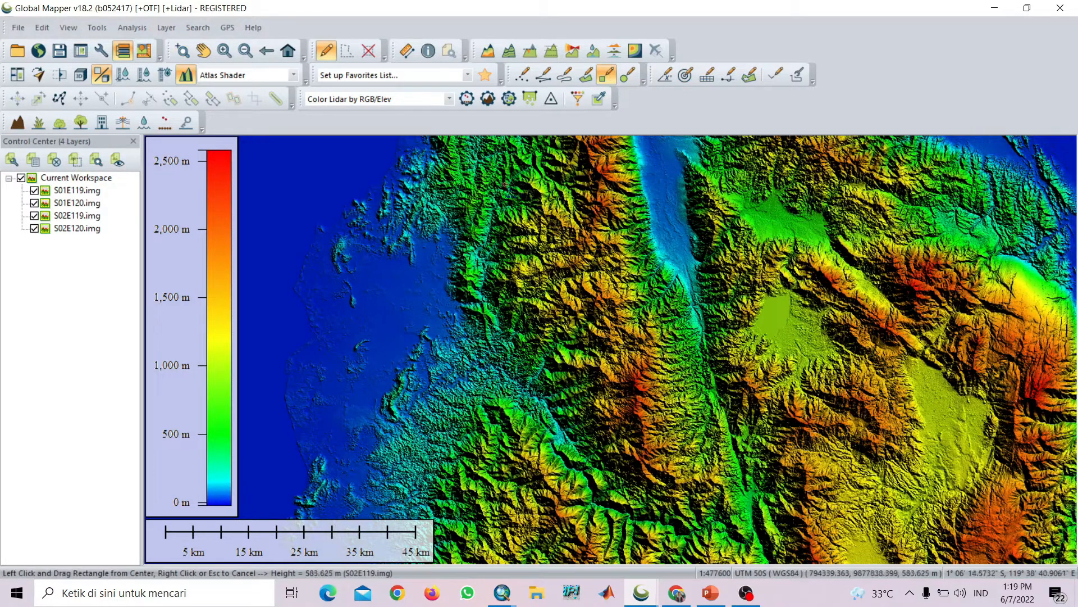
pyautogui.moveTo(507, 160)
pyautogui.mouseDown()
pyautogui.moveTo(580, 213)
pyautogui.moveTo(648, 311)
pyautogui.mouseUp()
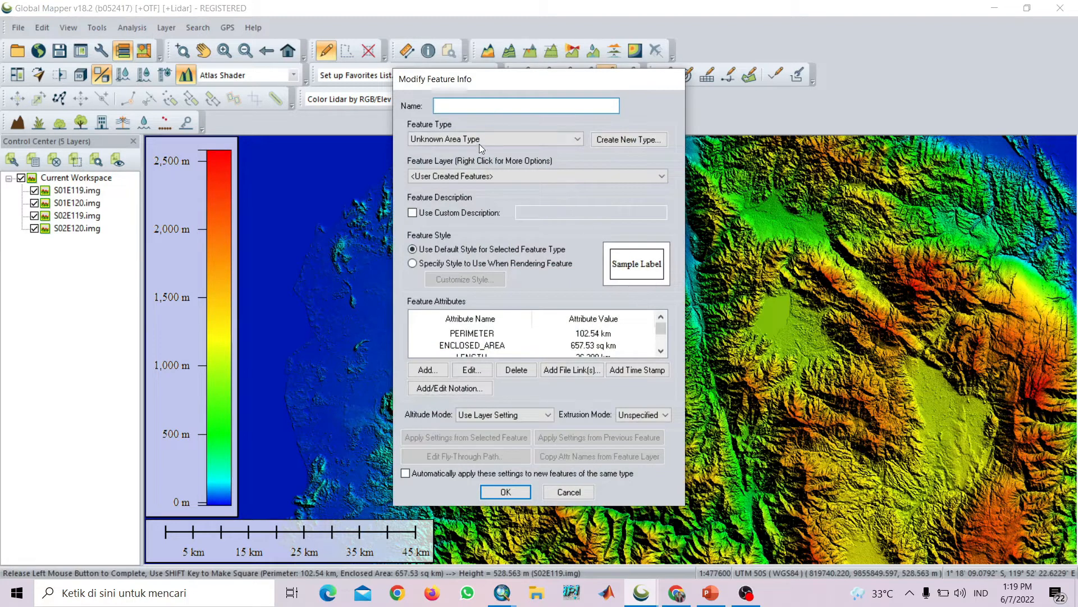
# Name the new area feature Kavling and create a new area type for it called "kavling terbaru"
pyautogui.click(480, 143)
pyautogui.scroll(2, 496, 277)
pyautogui.click(498, 143)
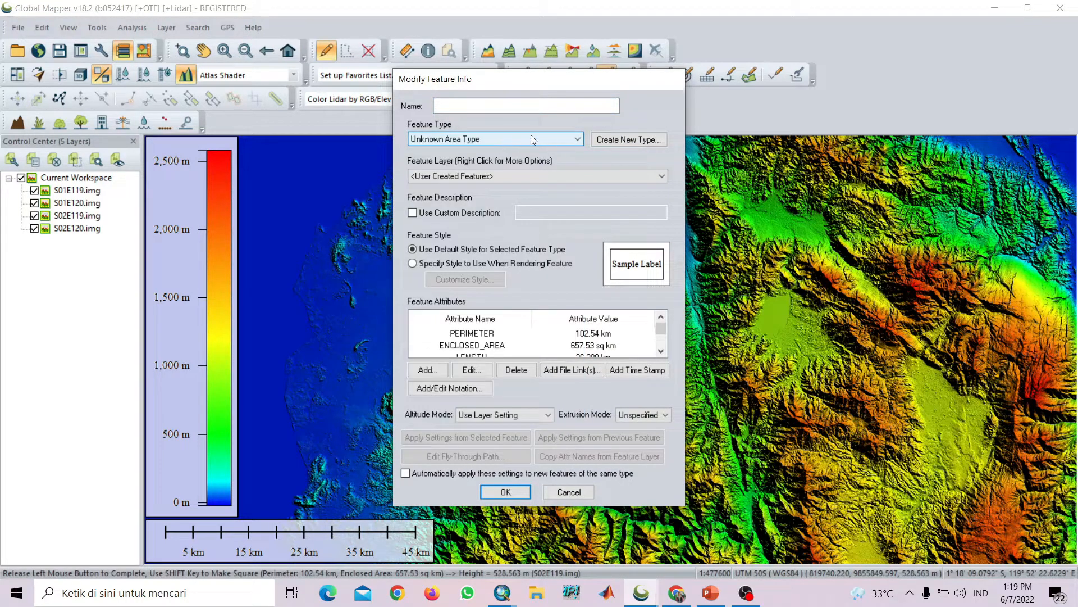
pyautogui.click(547, 106)
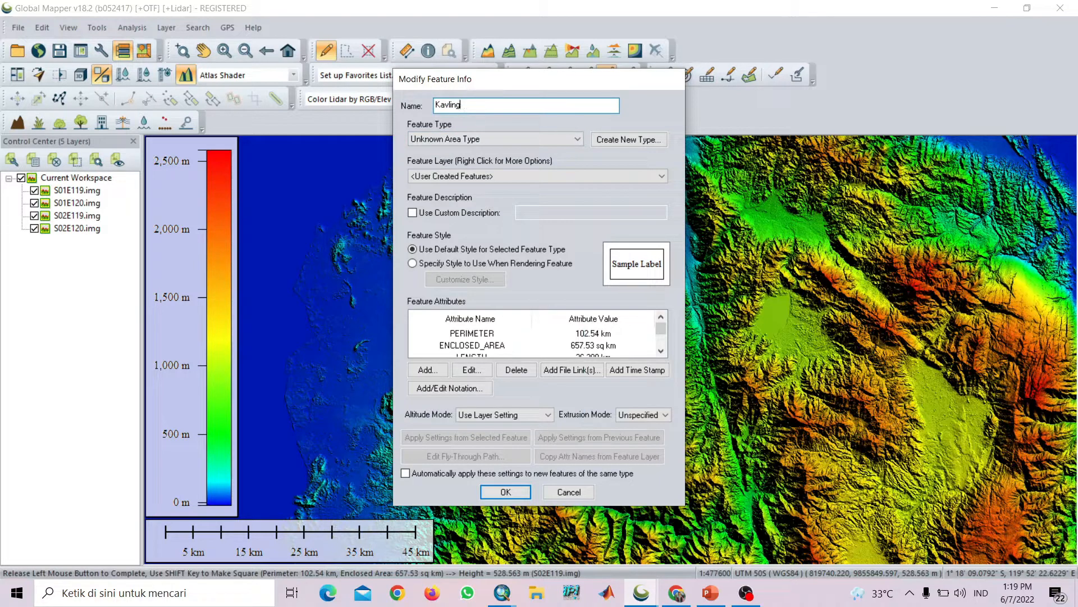
pyautogui.click(613, 139)
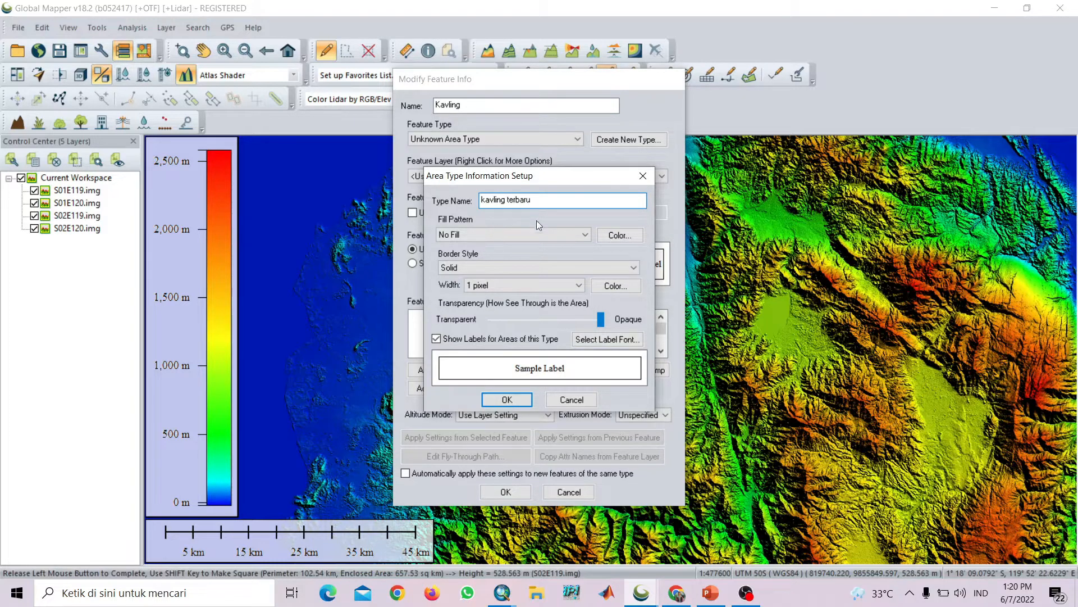
pyautogui.click(506, 399)
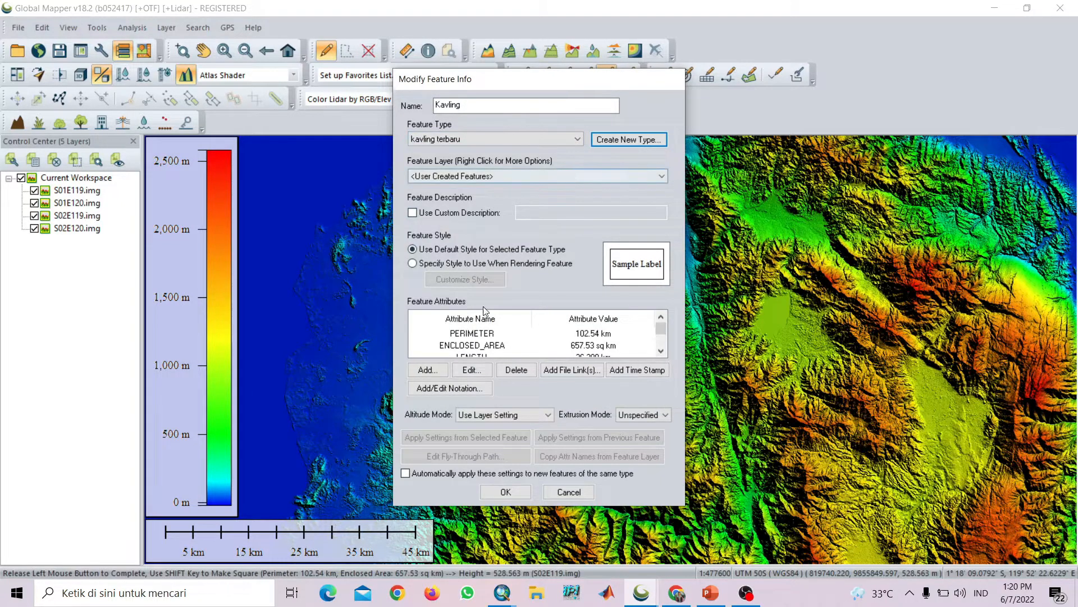
# Set the Kavling feature's LENGTH attribute to 5 km
pyautogui.scroll(-1, 562, 340)
pyautogui.doubleClick(585, 337)
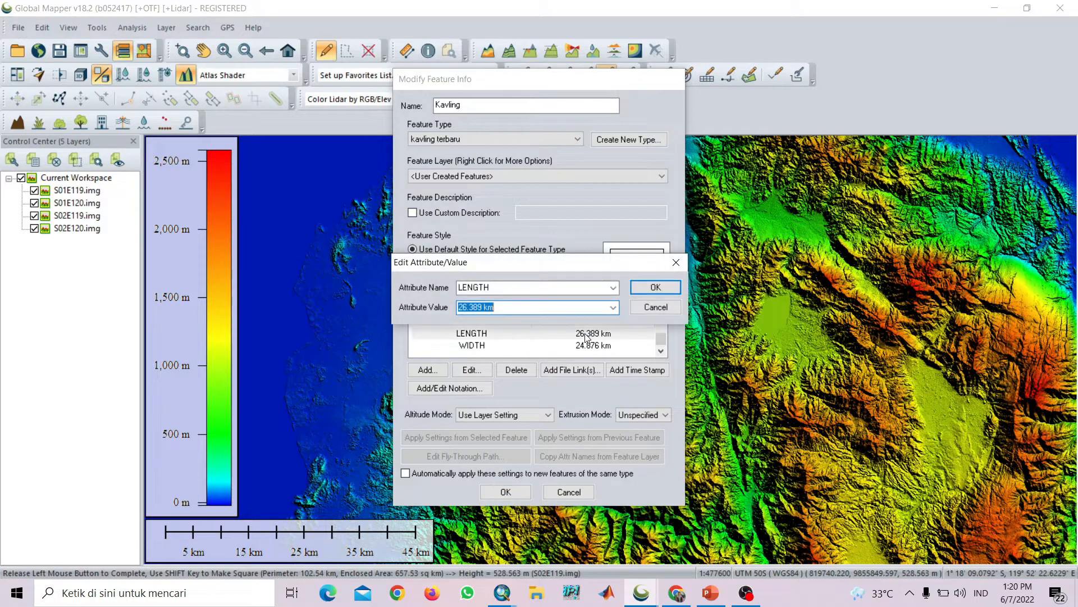
pyautogui.click(675, 263)
pyautogui.moveTo(661, 337)
pyautogui.mouseDown()
pyautogui.moveTo(662, 326)
pyautogui.moveTo(661, 339)
pyautogui.mouseUp()
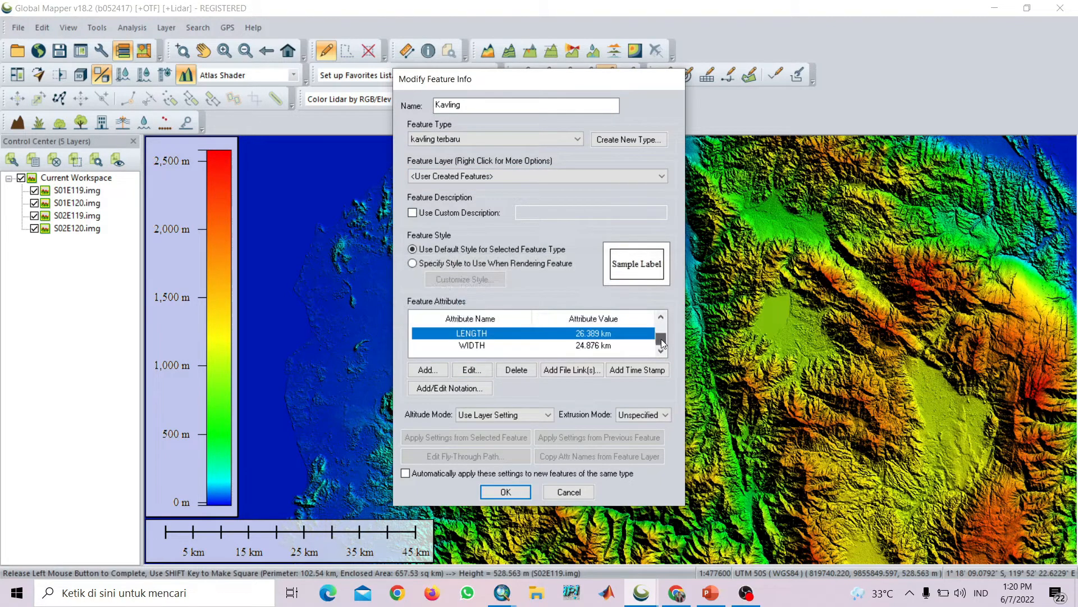
pyautogui.doubleClick(585, 336)
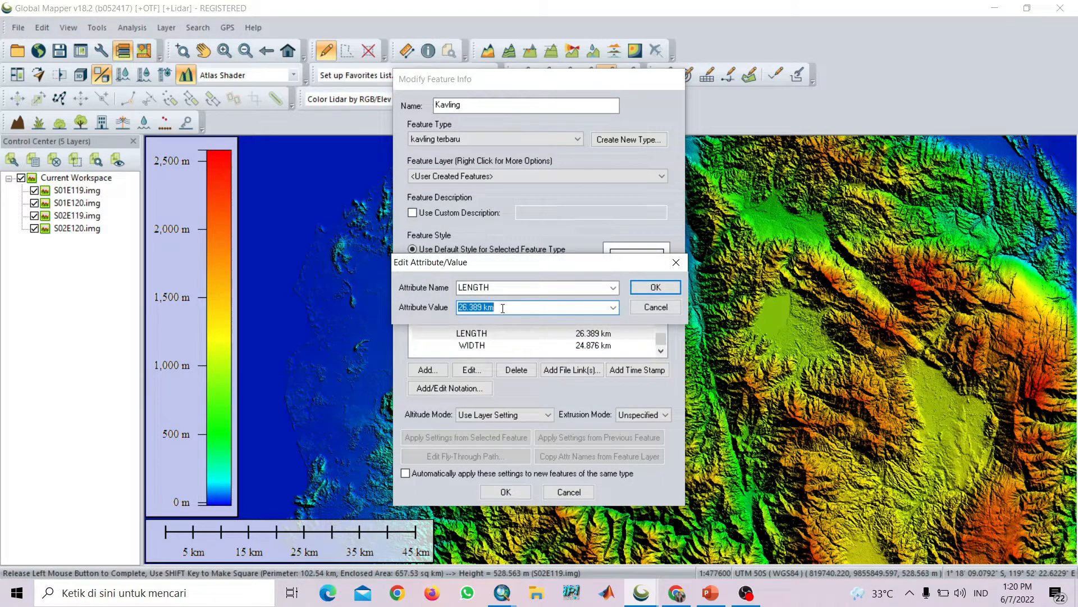
pyautogui.press('BackSpace')
pyautogui.press('Return')
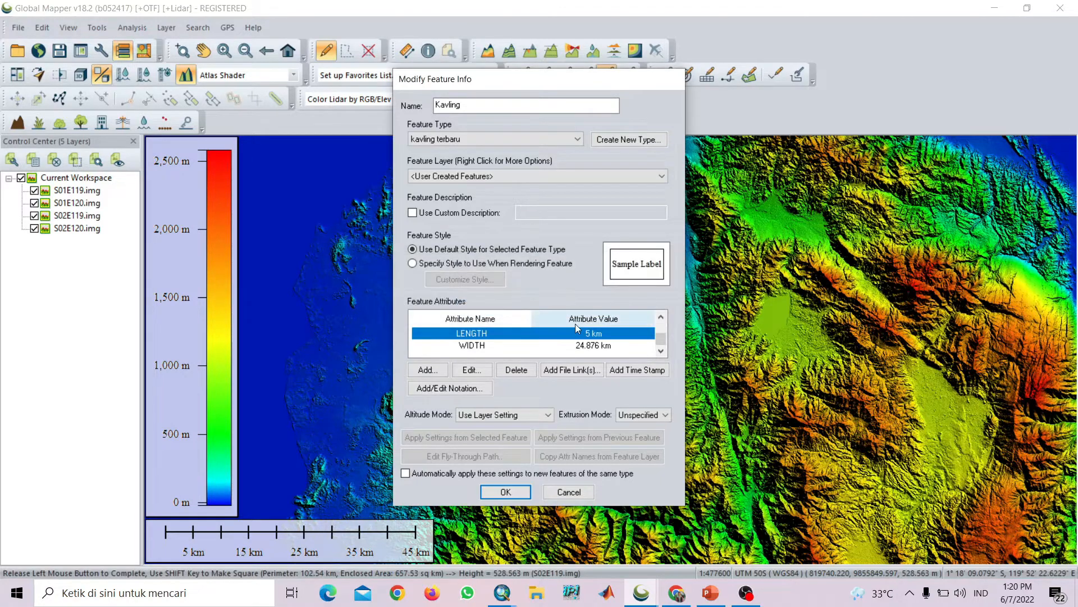
# Set the Kavling feature's WIDTH attribute to 5 km and accept the feature's settings
pyautogui.doubleClick(595, 346)
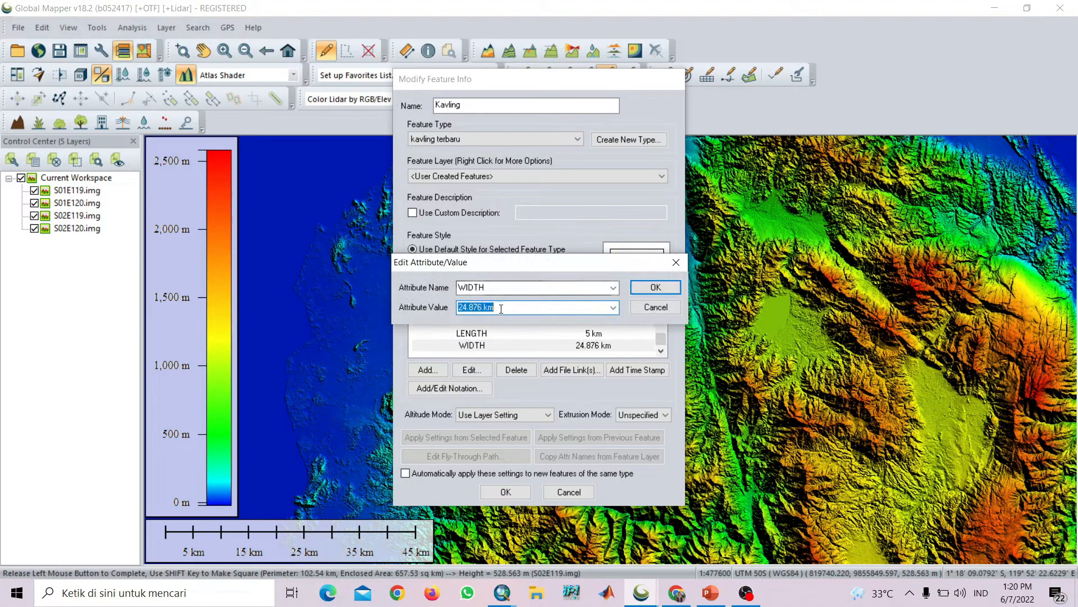
pyautogui.press('BackSpace')
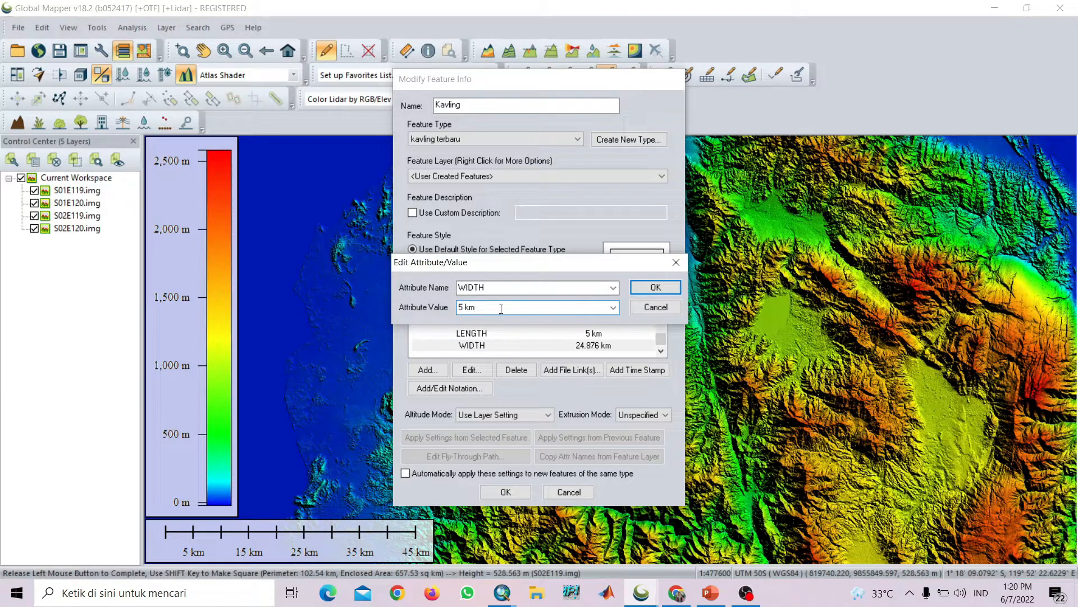
pyautogui.click(640, 287)
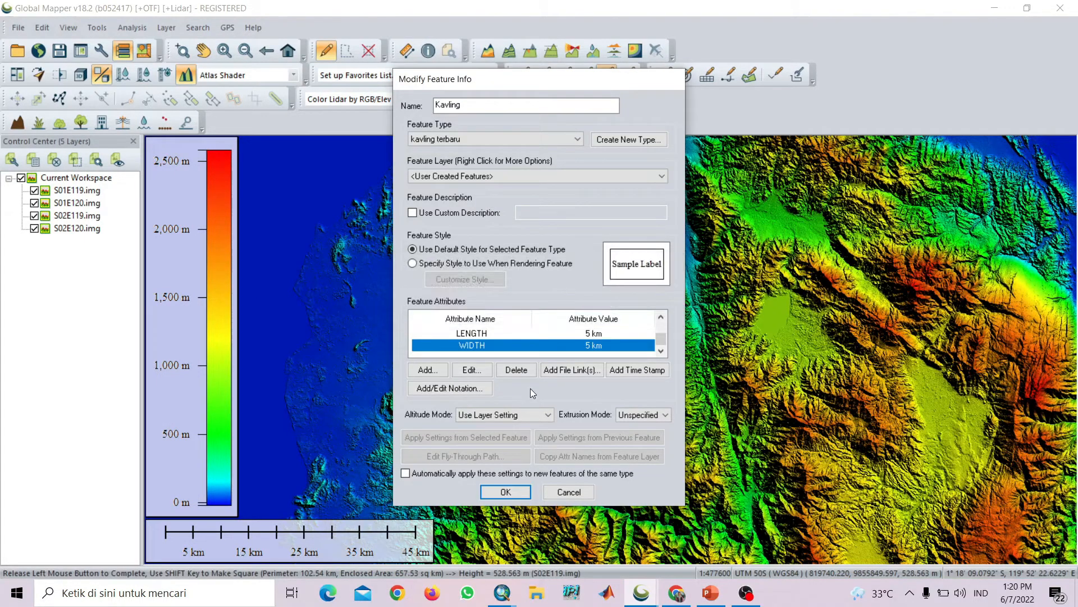
pyautogui.click(497, 491)
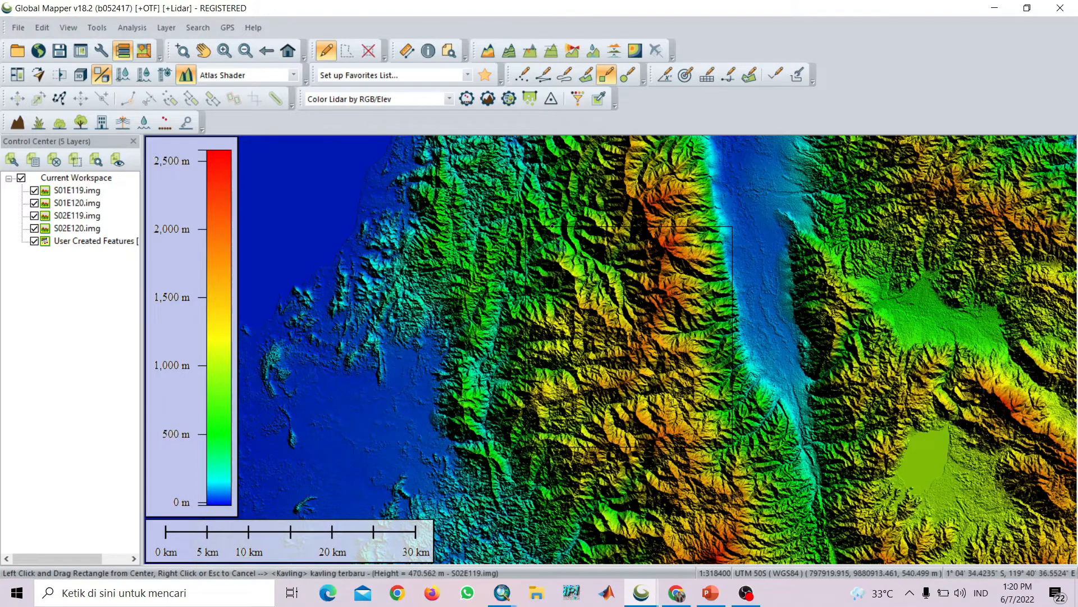
# Set the hill-shading light direction azimuth to 45 in the vertical options and apply the configuration
pyautogui.click(103, 50)
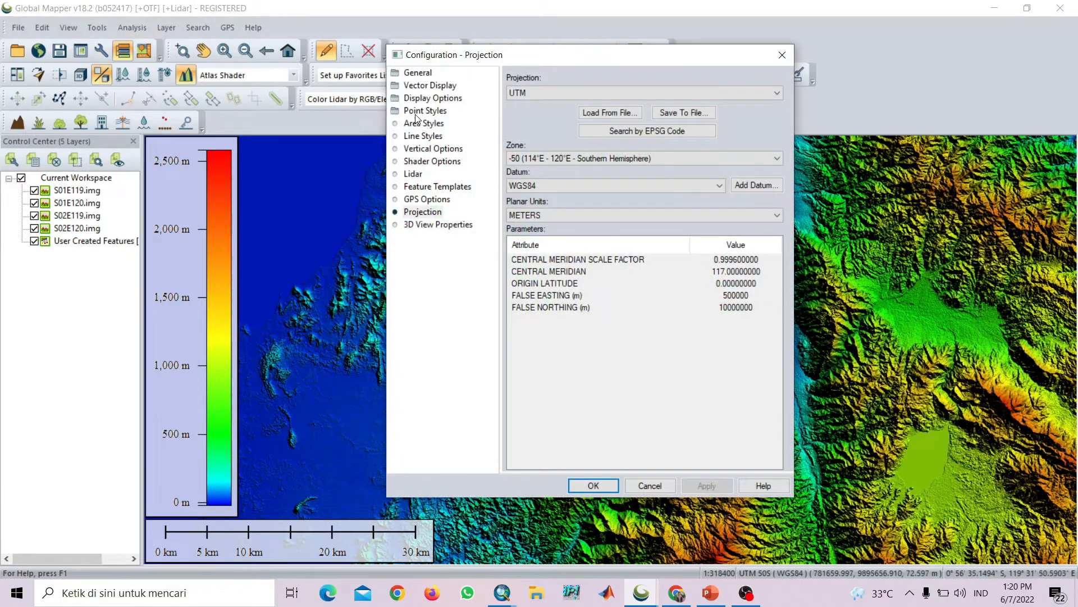
pyautogui.click(416, 147)
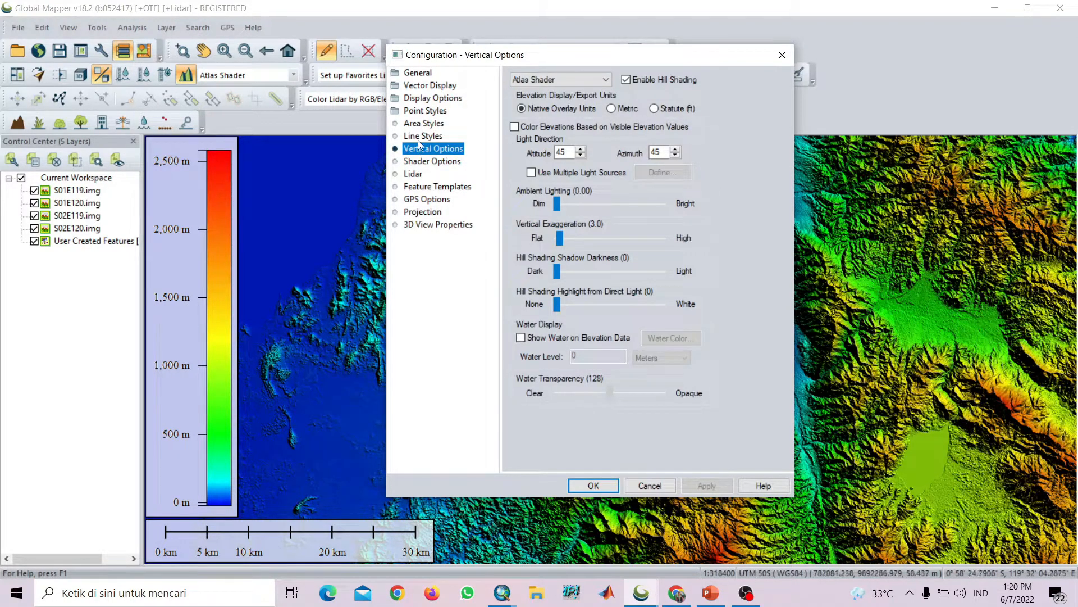
pyautogui.click(417, 78)
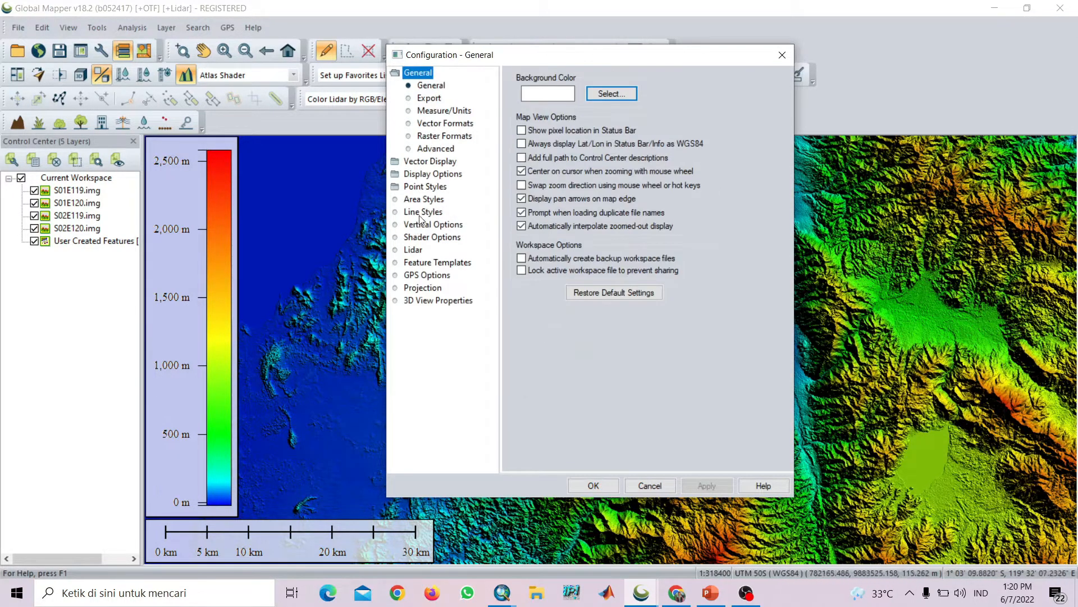
pyautogui.click(418, 188)
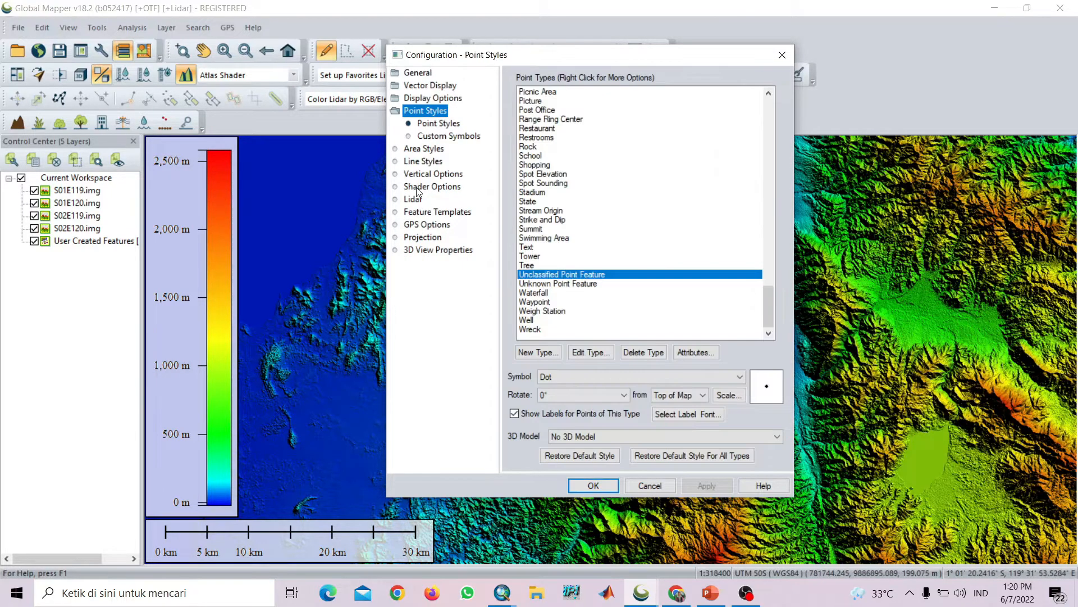
pyautogui.click(423, 174)
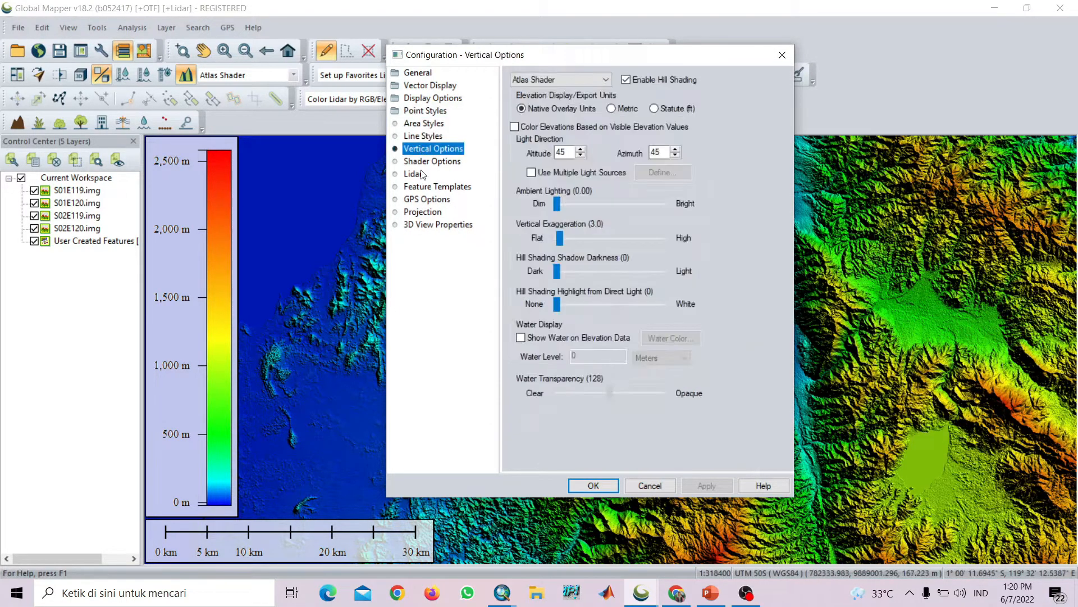
pyautogui.click(667, 153)
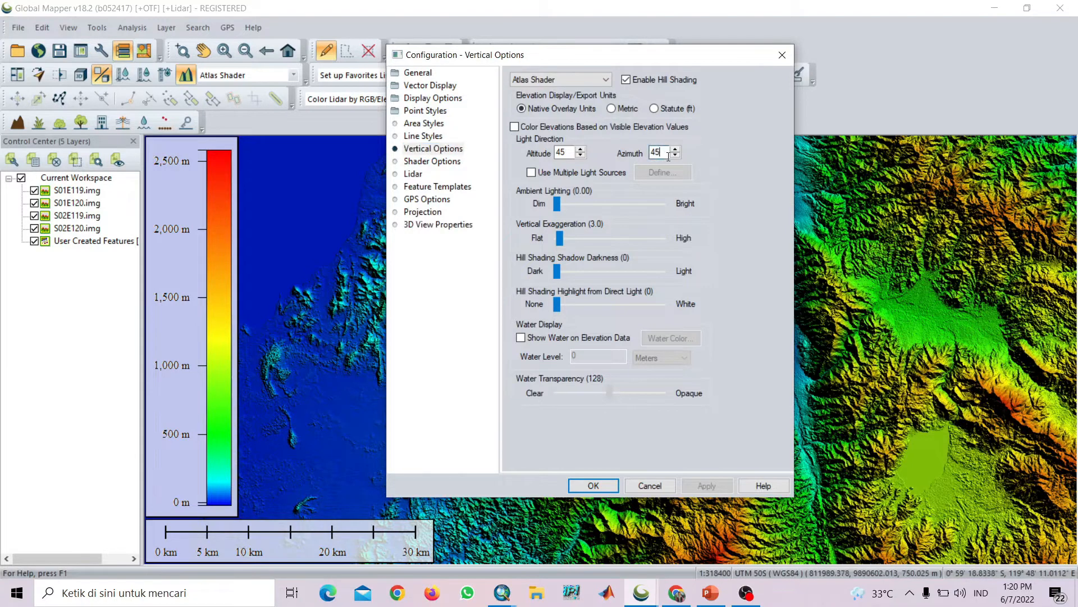
pyautogui.press('BackSpace')
pyautogui.press('BackSpace')
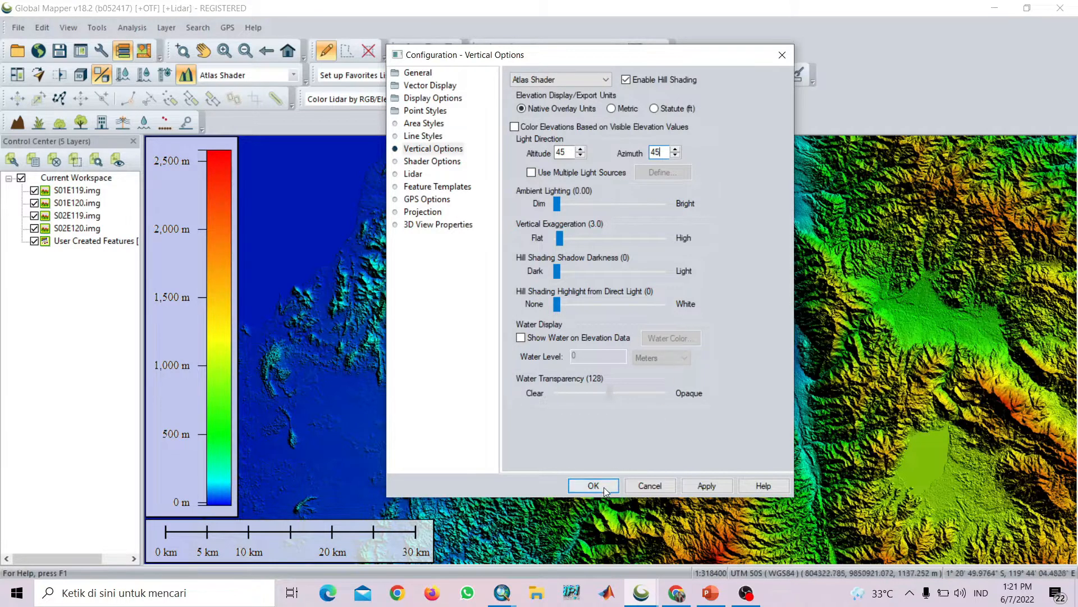
pyautogui.click(707, 486)
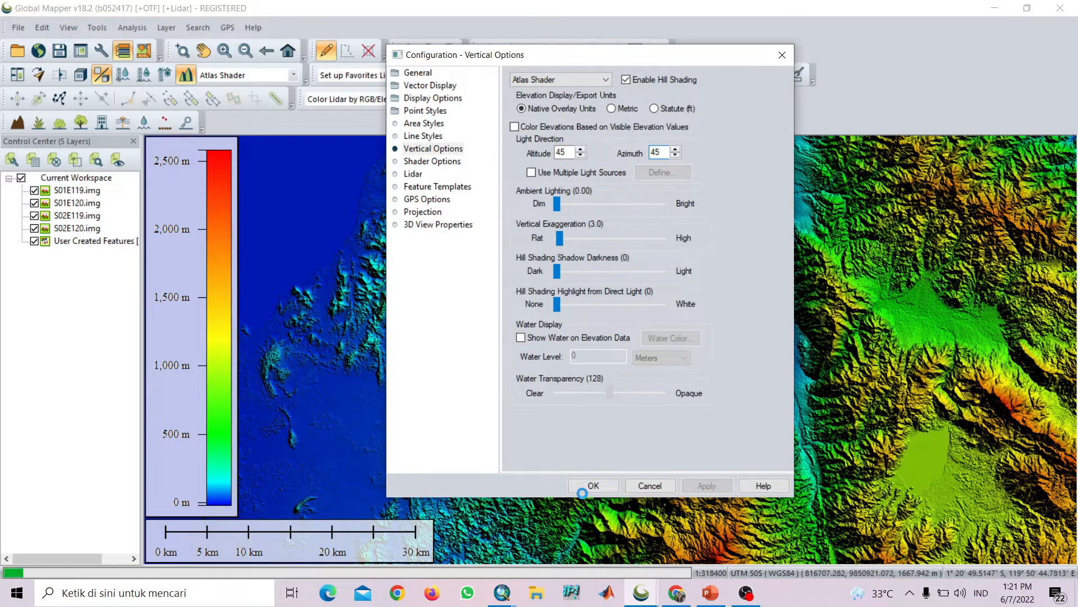
pyautogui.click(608, 488)
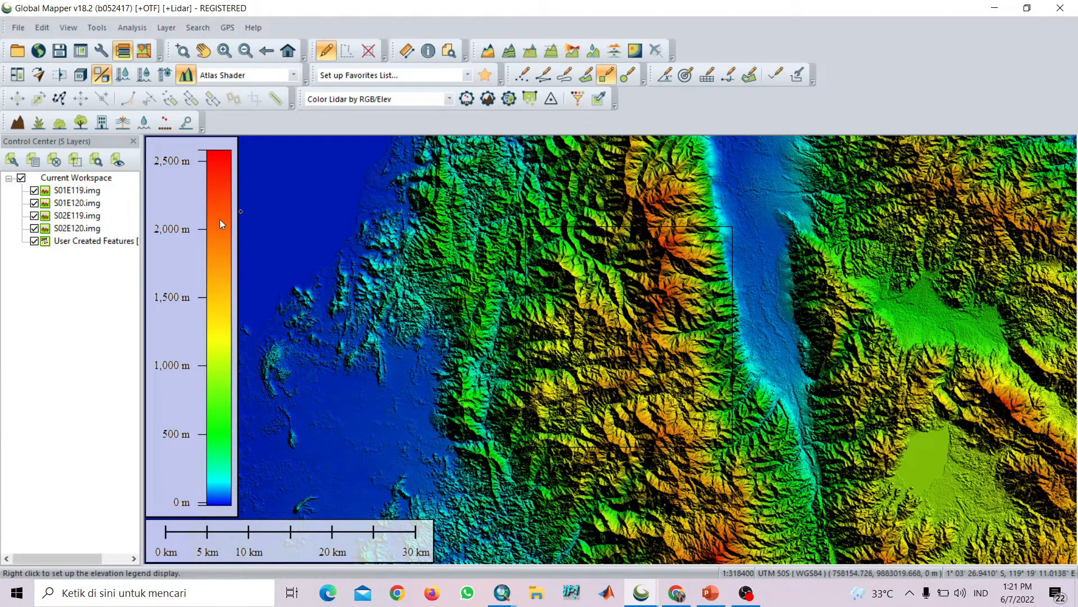
# Group the four DEM tile layers S01E119, S01E120, S02E119 and S02E120 under the name DEM
pyautogui.click(83, 195)
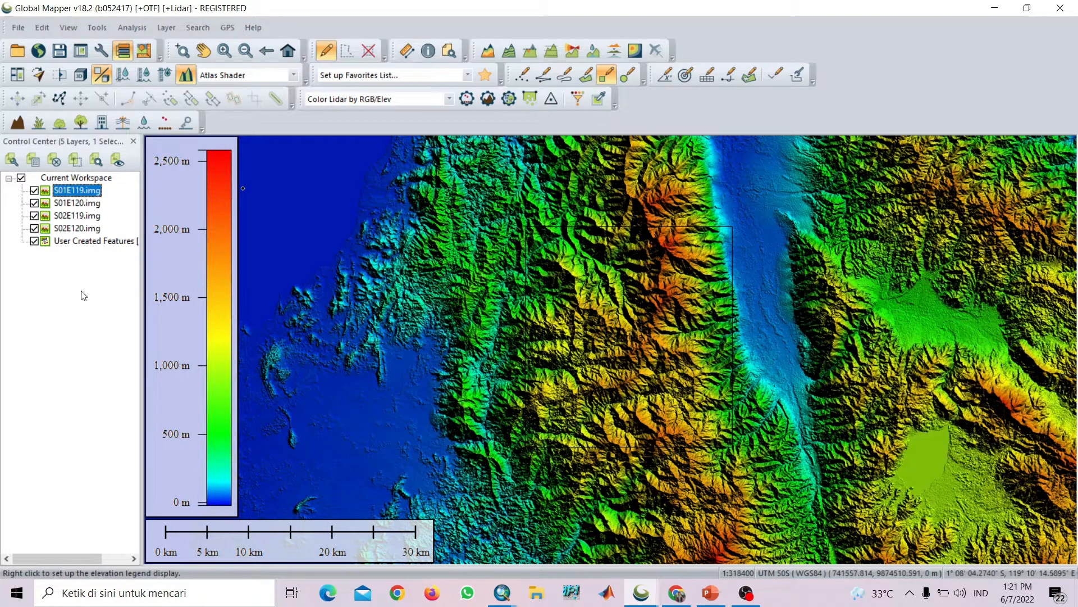
pyautogui.click(83, 295)
pyautogui.click(64, 192)
pyautogui.keyDown('ctrl'); pyautogui.click(79, 204); pyautogui.keyUp('ctrl')
pyautogui.keyDown('ctrl'); pyautogui.click(84, 216); pyautogui.keyUp('ctrl')
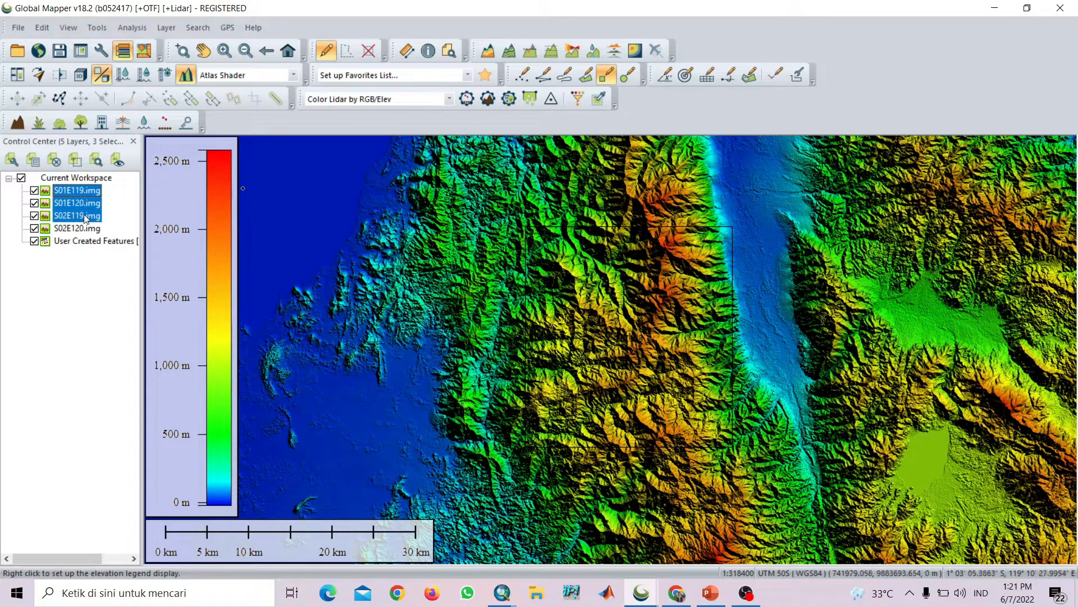
pyautogui.keyDown('ctrl'); pyautogui.click(84, 230); pyautogui.keyUp('ctrl')
pyautogui.rightClick(78, 216)
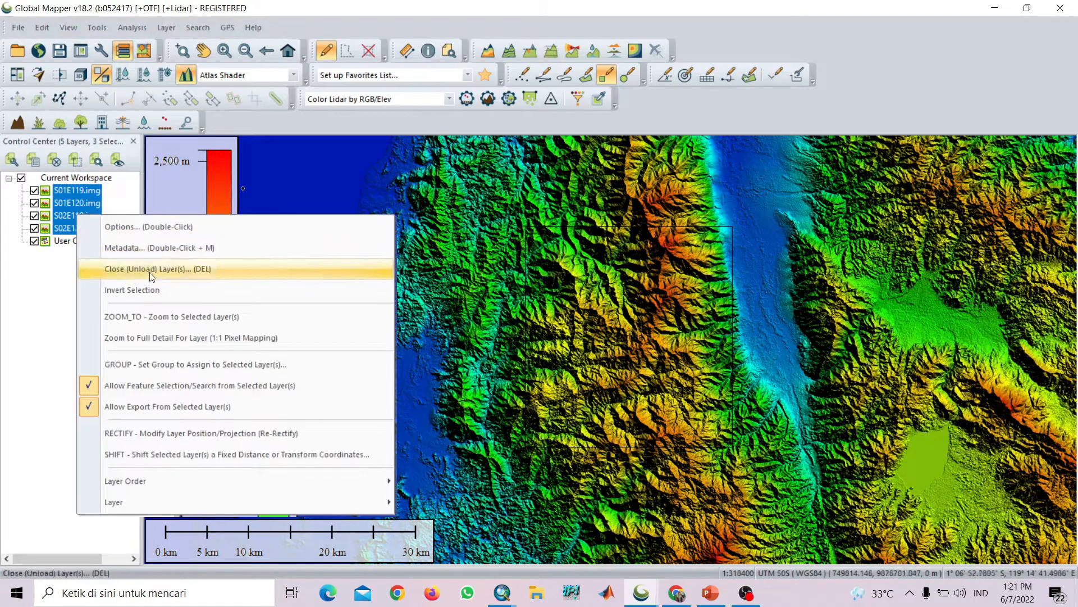
pyautogui.click(162, 370)
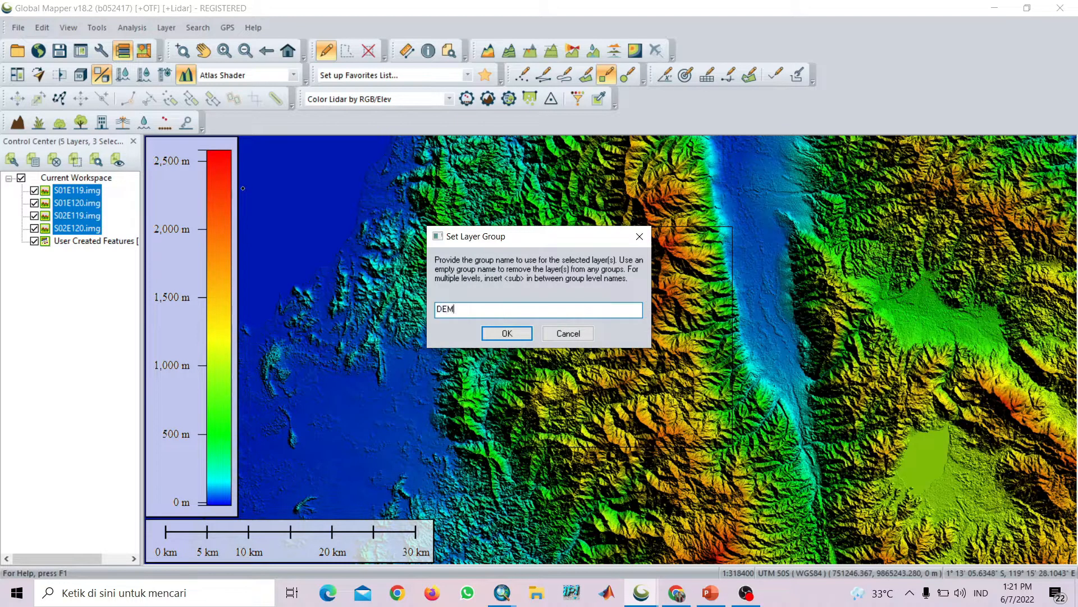
pyautogui.click(507, 333)
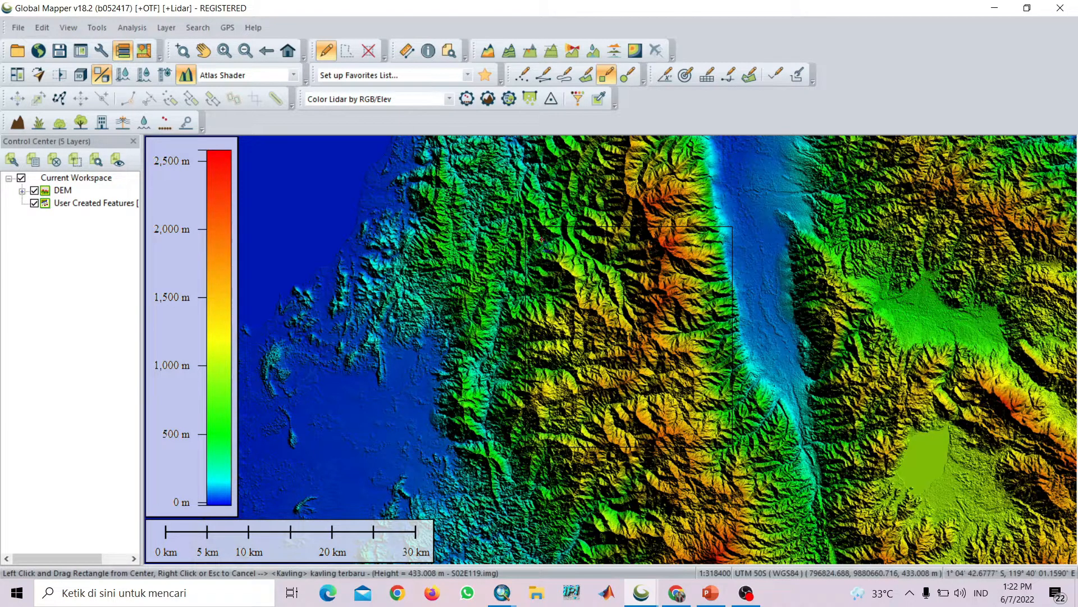
# Crop the DEM layer group to the selected Kavling polygon and clear the feature selection
pyautogui.press('Escape')
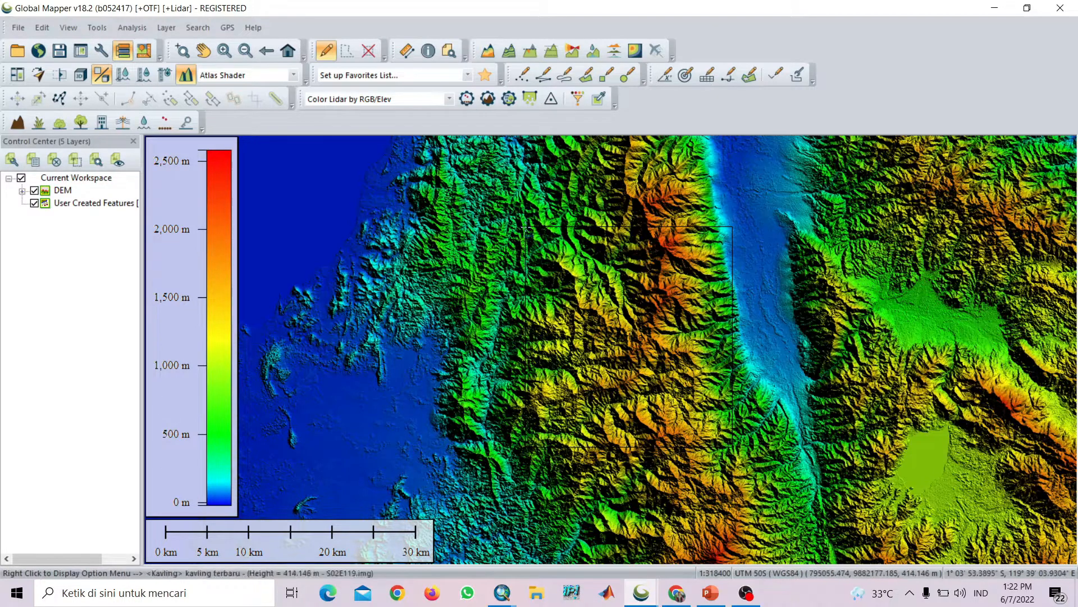
pyautogui.click(524, 225)
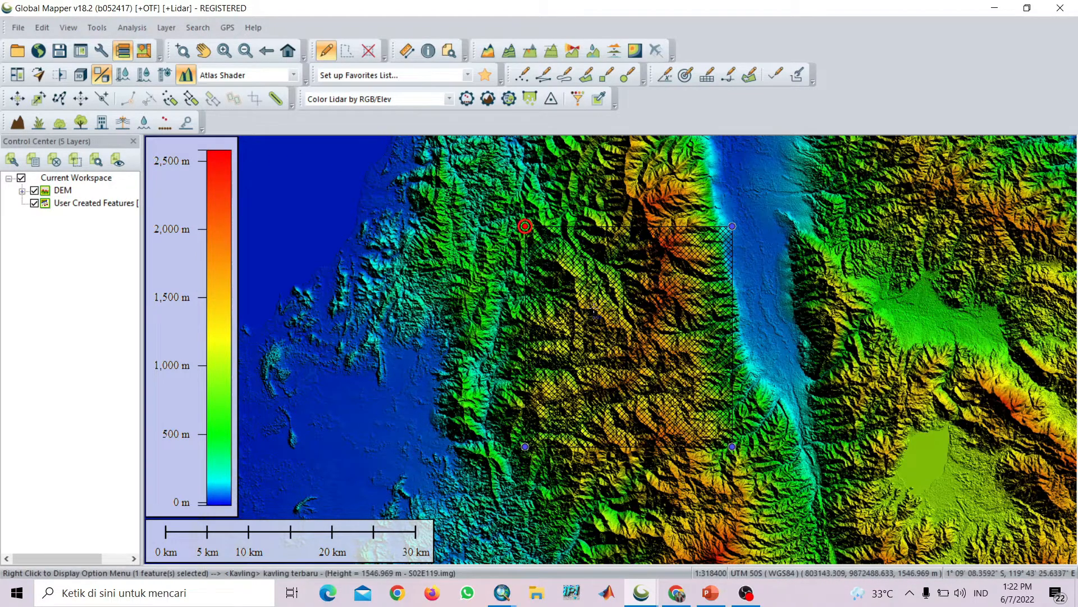
pyautogui.click(74, 192)
pyautogui.rightClick(67, 191)
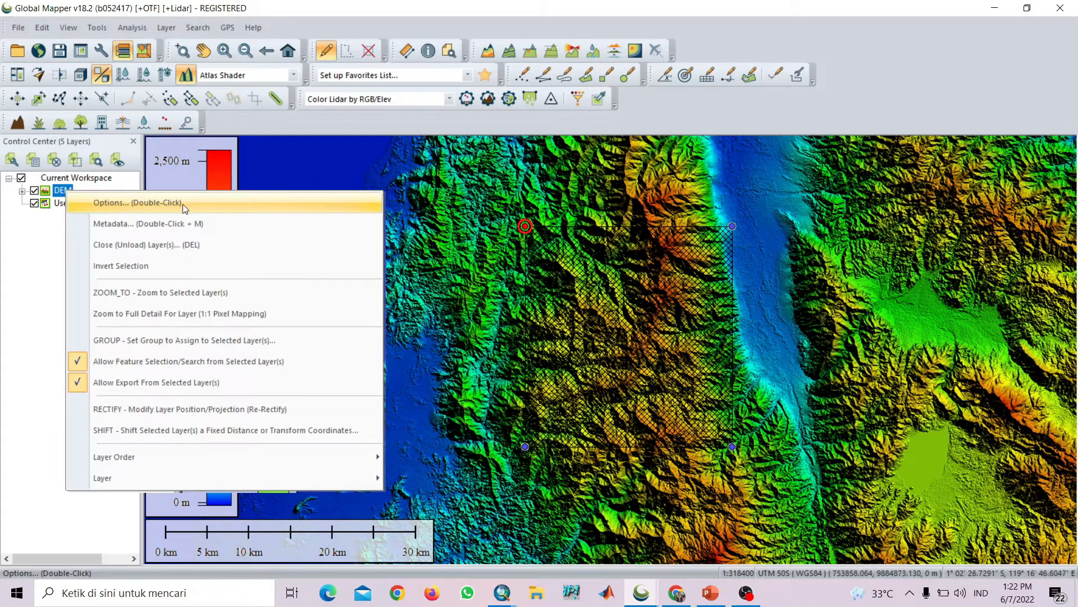
pyautogui.click(144, 203)
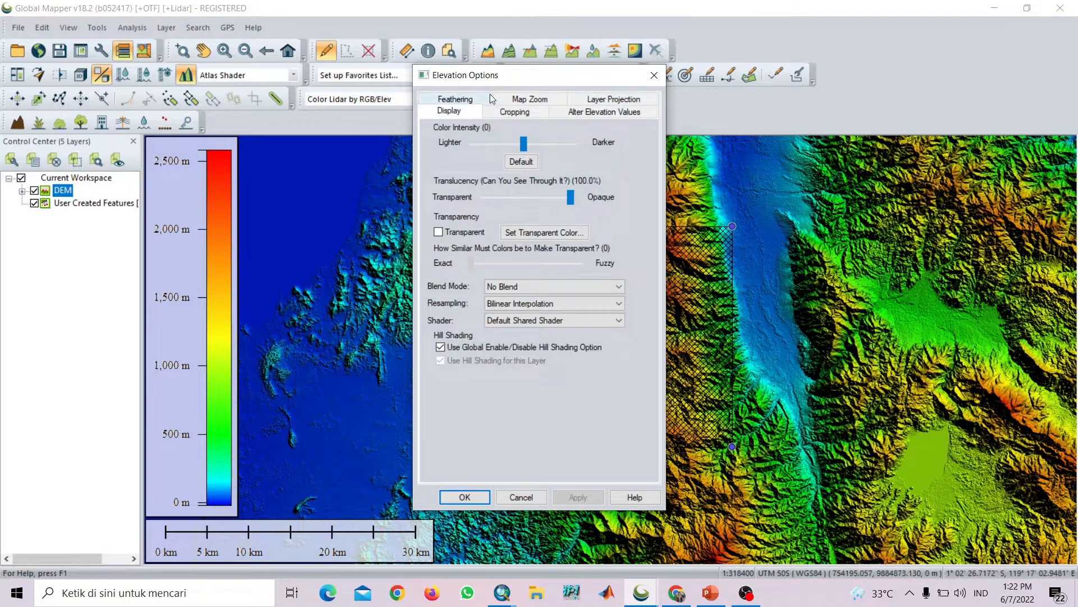
pyautogui.click(514, 113)
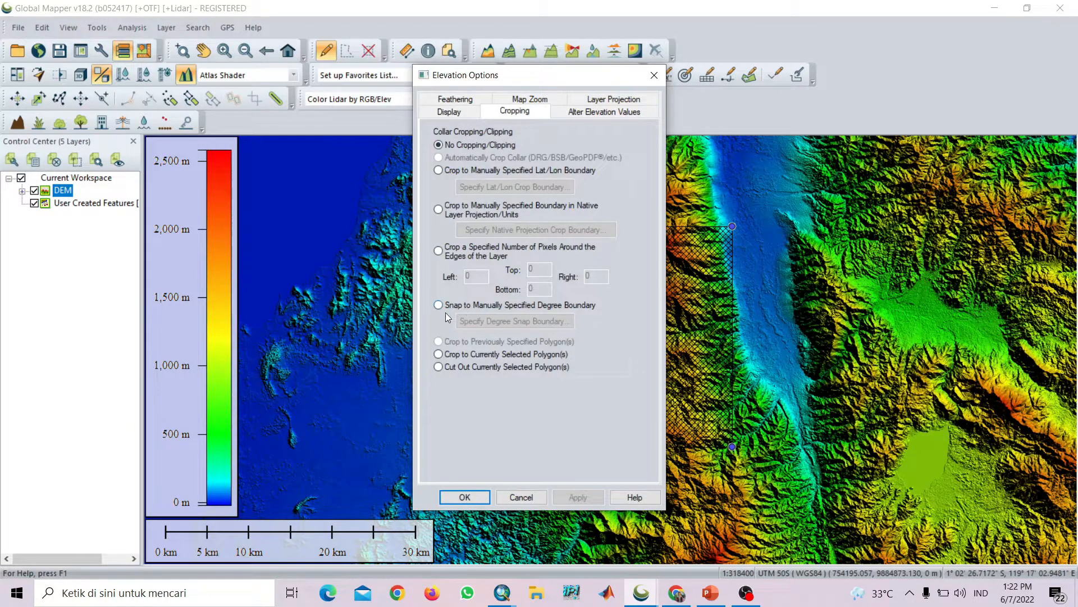
pyautogui.click(439, 354)
pyautogui.click(580, 497)
pyautogui.click(476, 497)
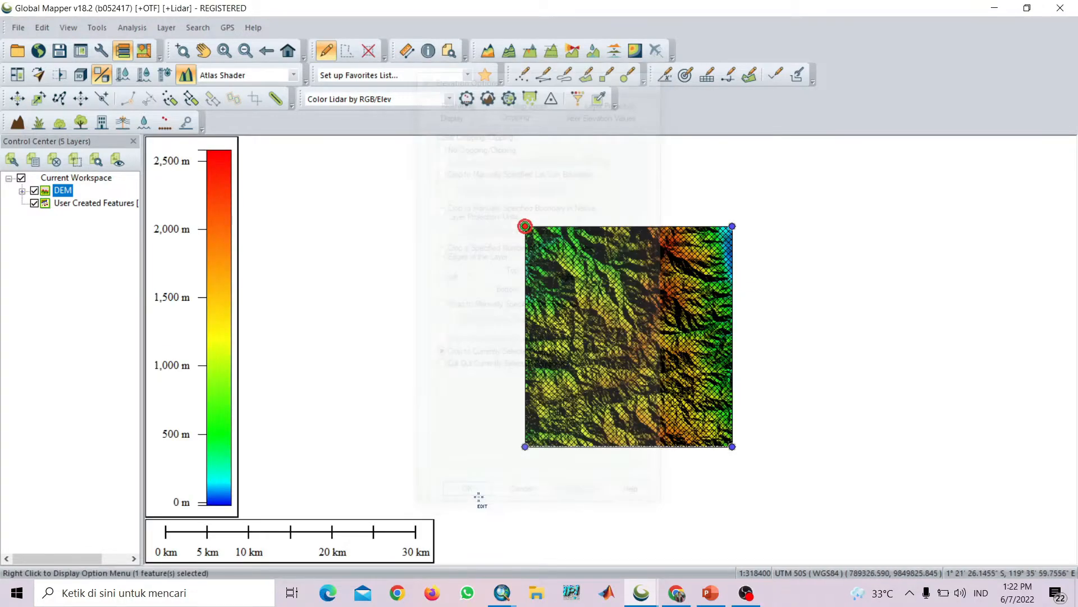
pyautogui.click(843, 268)
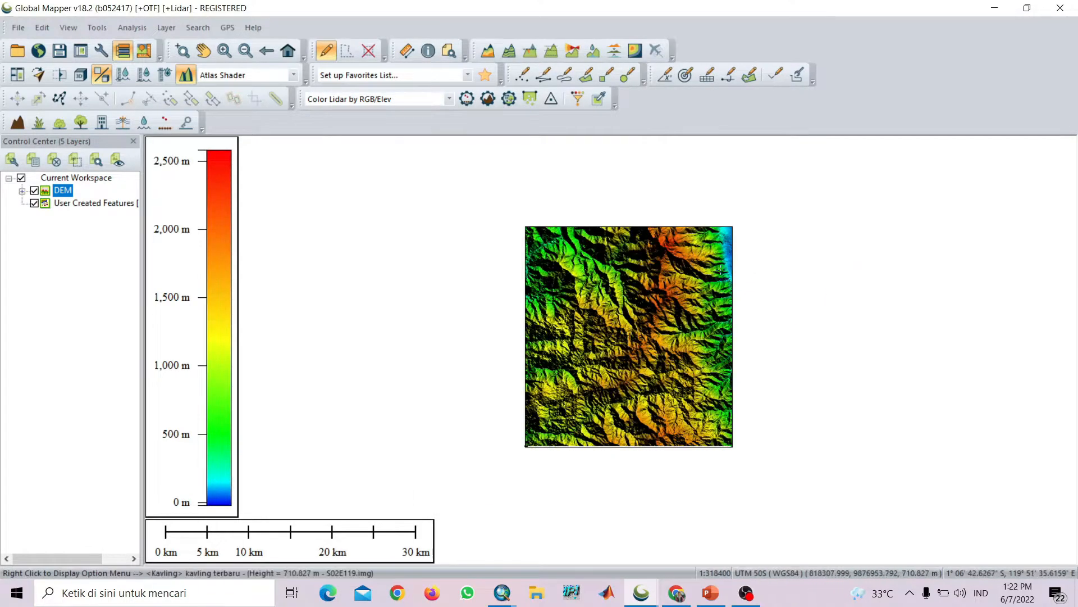
# Inspect the ridges of the cropped Kavling terrain and start the tool for digitizing line features
pyautogui.scroll(-2, 721, 270)
pyautogui.scroll(4, 721, 270)
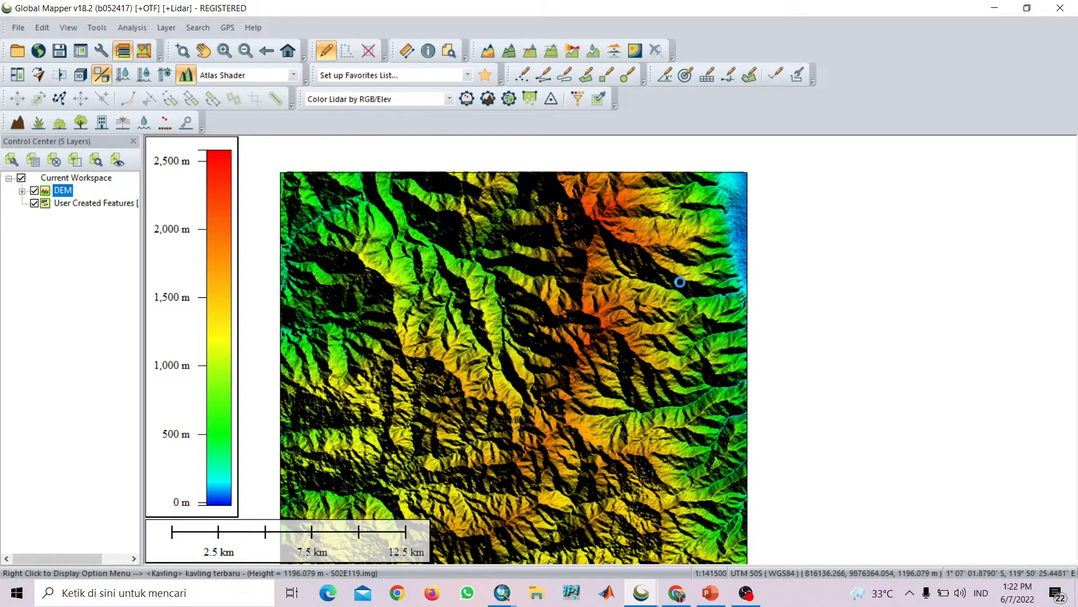
pyautogui.scroll(-1, 680, 283)
pyautogui.moveTo(660, 304); pyautogui.dragTo(618, 245)
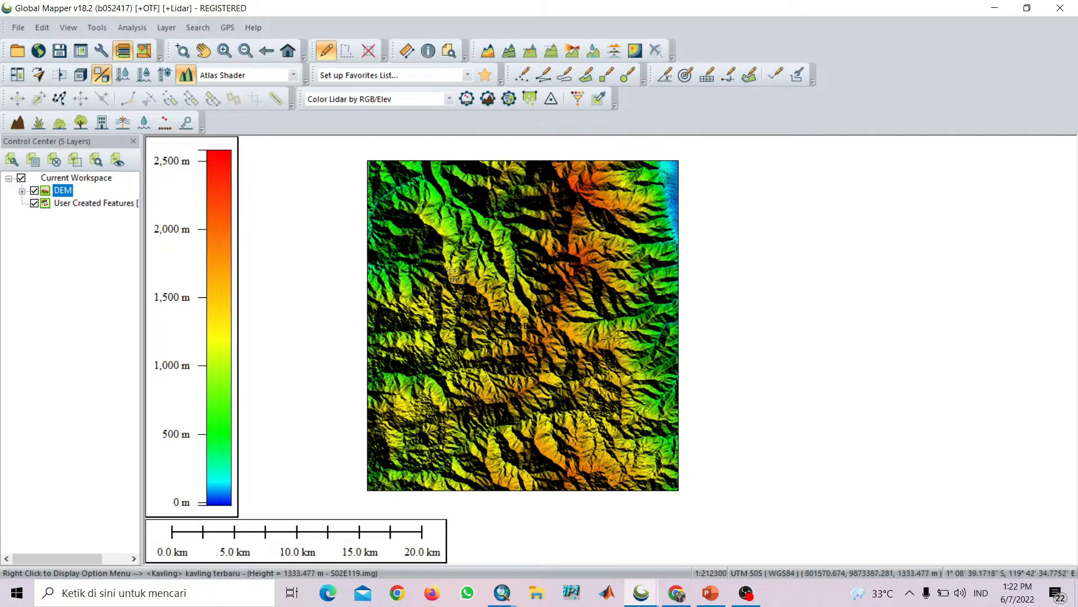
pyautogui.click(543, 82)
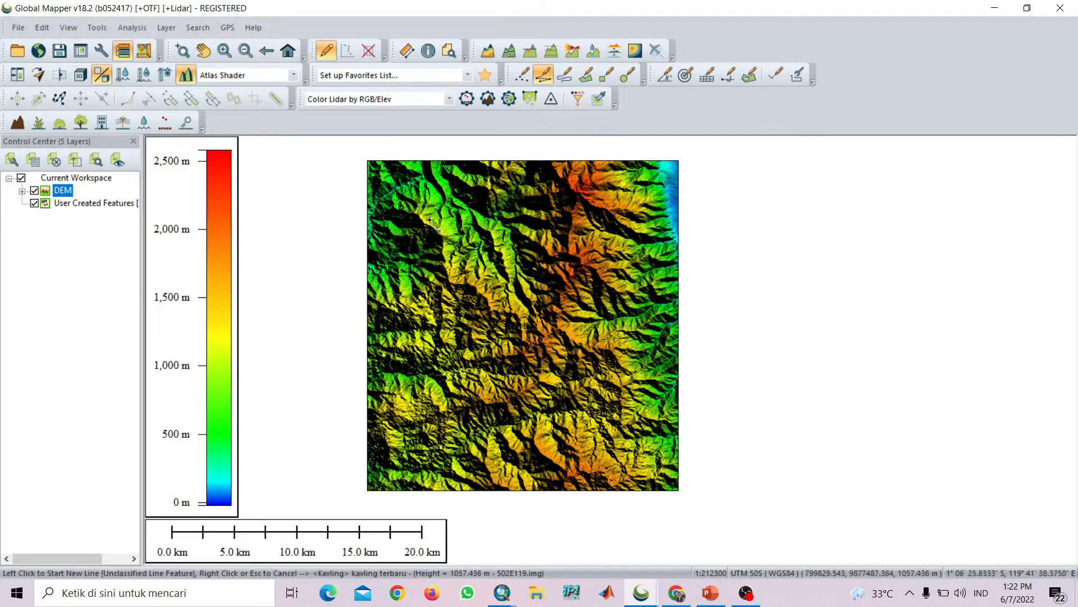
pyautogui.scroll(-2, 425, 217)
pyautogui.scroll(4, 425, 217)
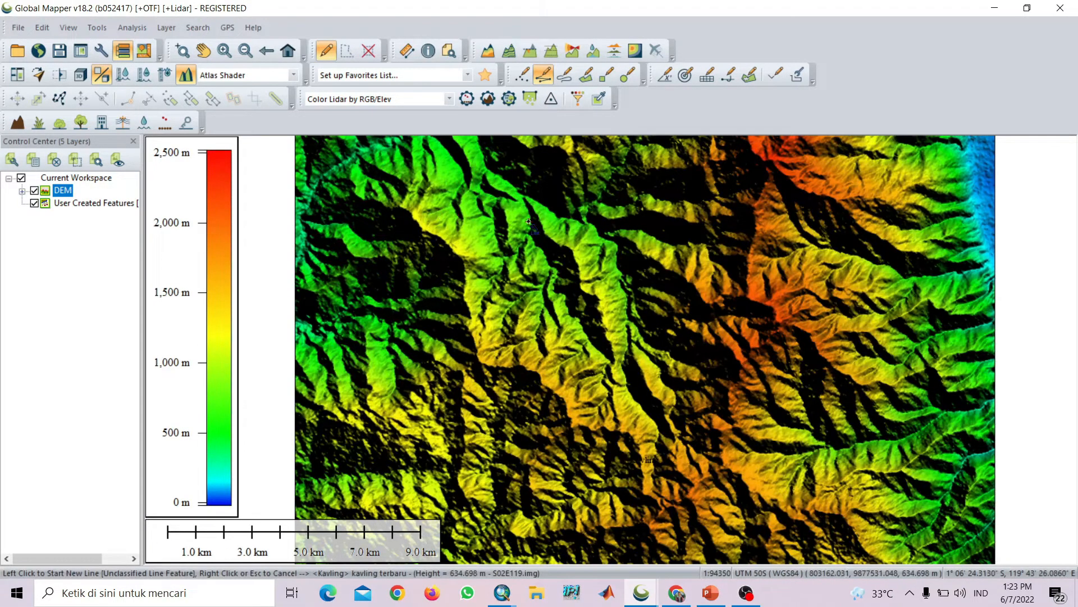
pyautogui.scroll(-2, 543, 232)
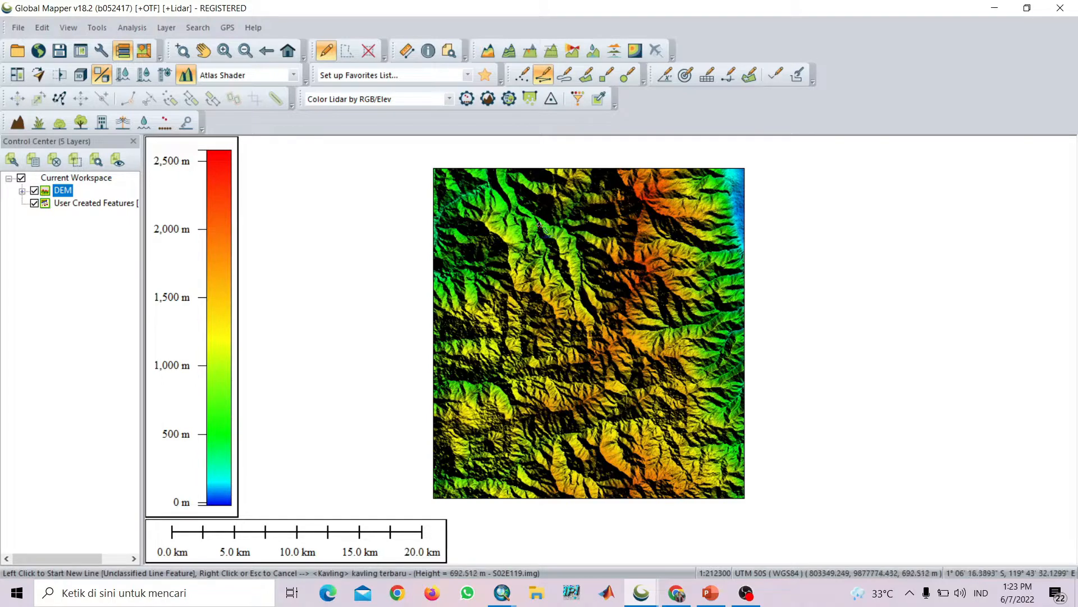
# Review slide 4 of the Metode FFD presentation in PowerPoint on drawing lineaments and return to the Global Mapper map
pyautogui.click(711, 592)
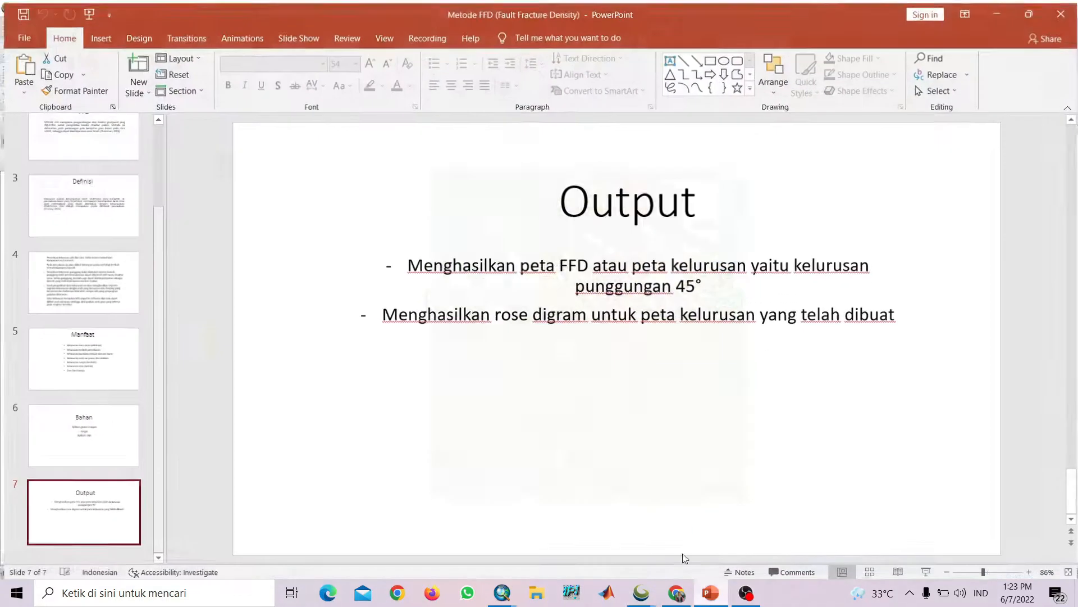
pyautogui.click(65, 277)
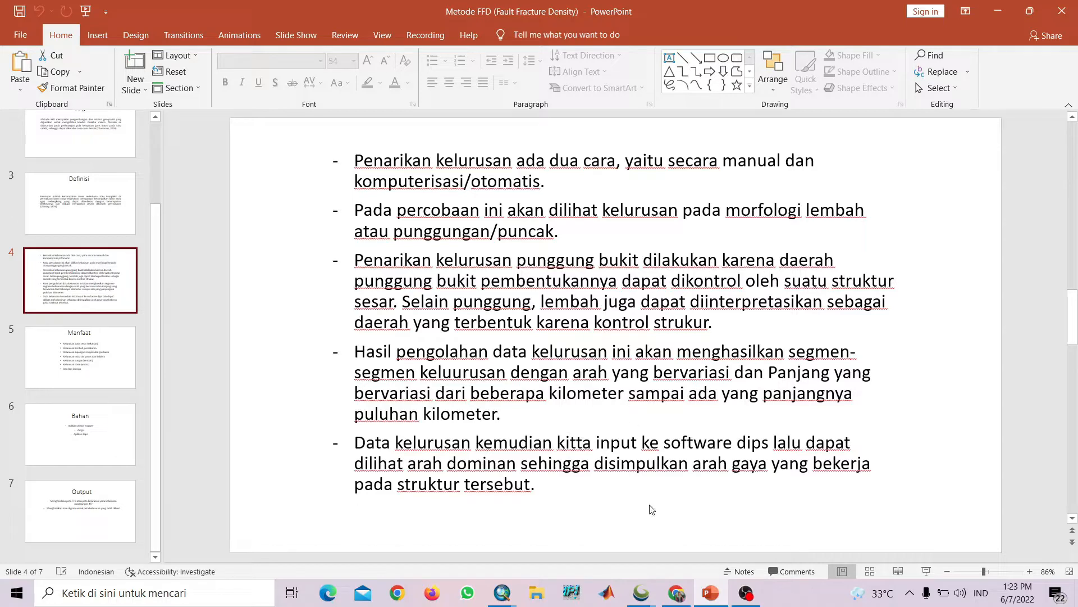
pyautogui.moveTo(643, 591)
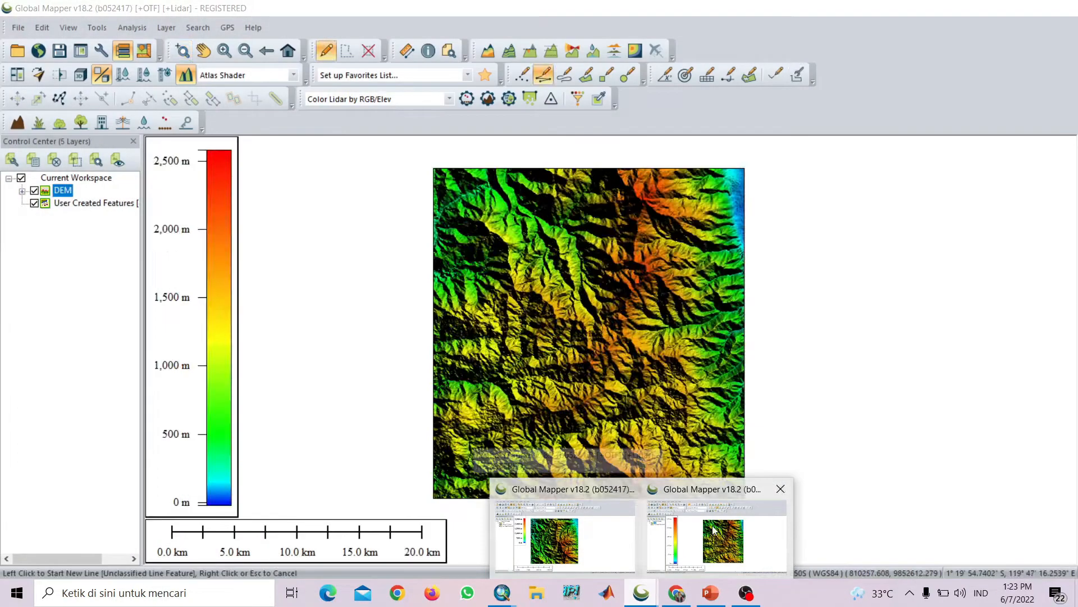
pyautogui.click(717, 529)
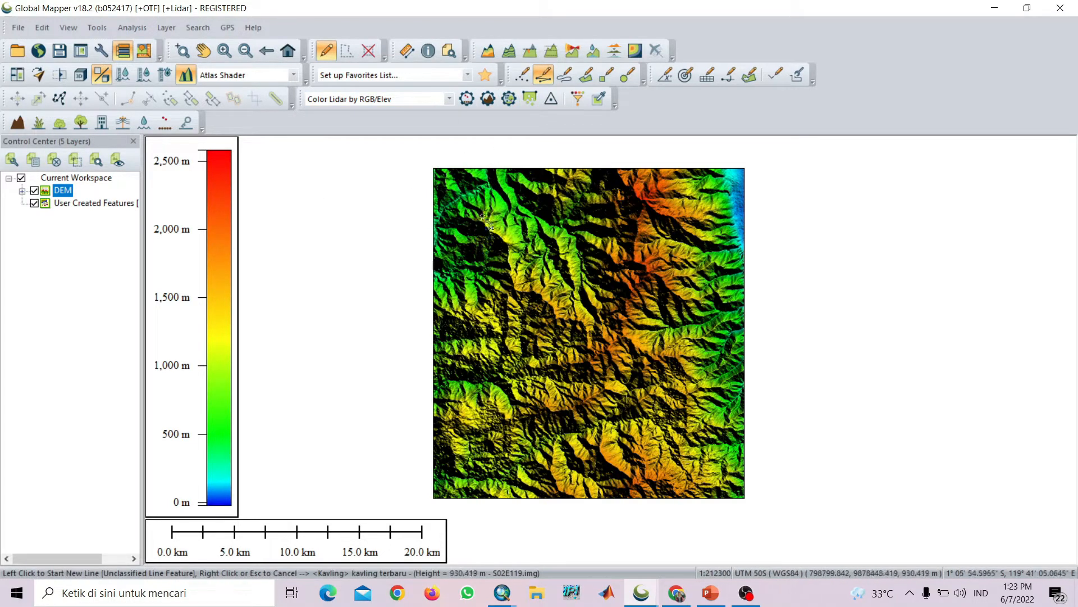
# Draw a line about 2.4 km long along the ridge in the northwest of the Kavling area, keeping the Unclassified Line Feature settings
pyautogui.scroll(-1, 482, 215)
pyautogui.scroll(4, 483, 215)
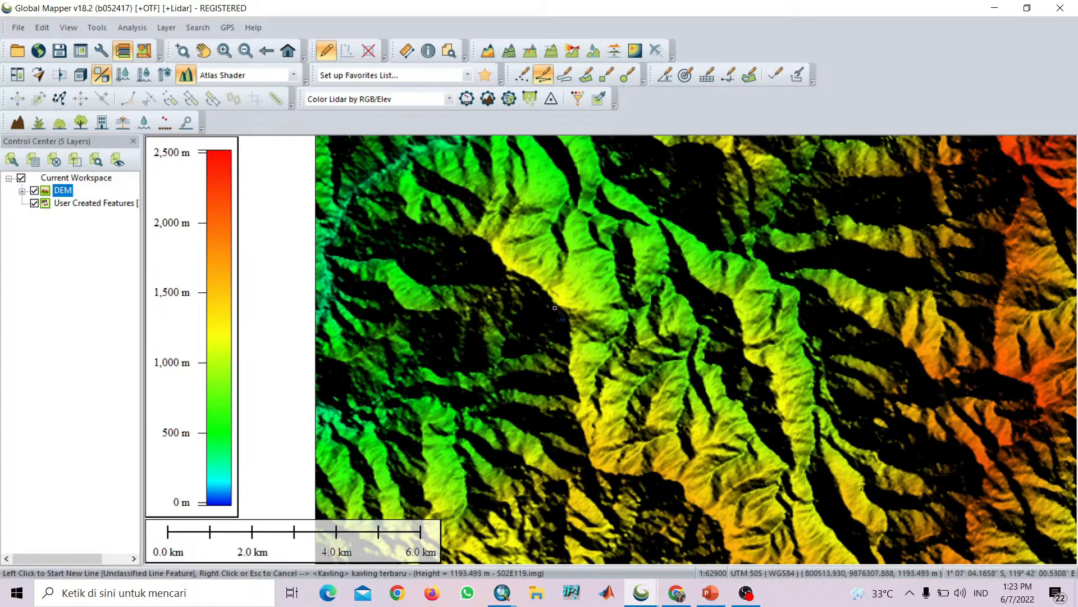
pyautogui.click(551, 298)
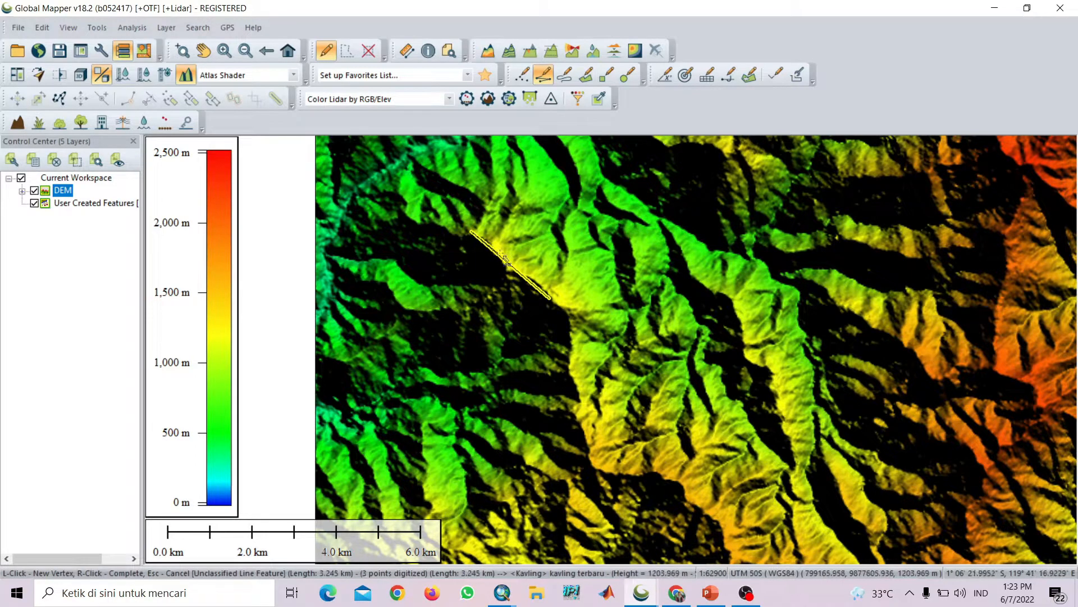
pyautogui.rightClick(476, 237)
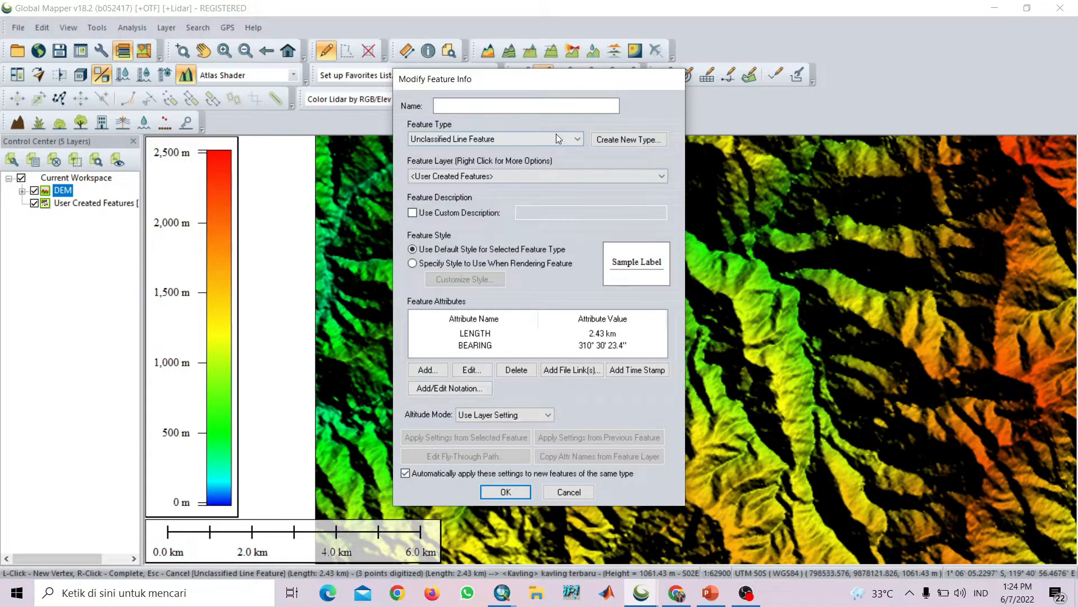
pyautogui.click(513, 495)
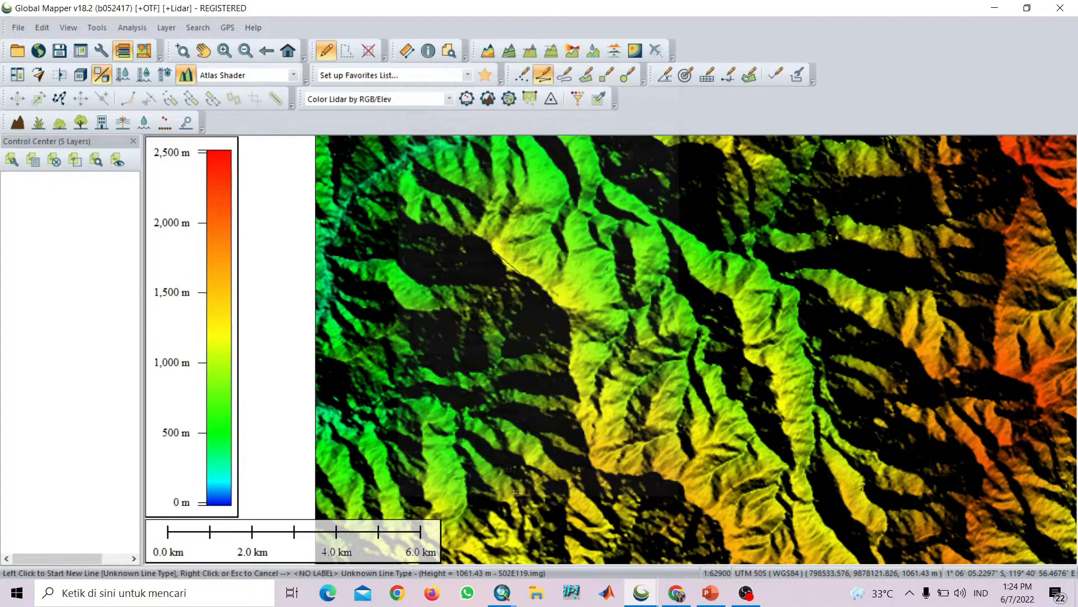
pyautogui.scroll(-2, 572, 268)
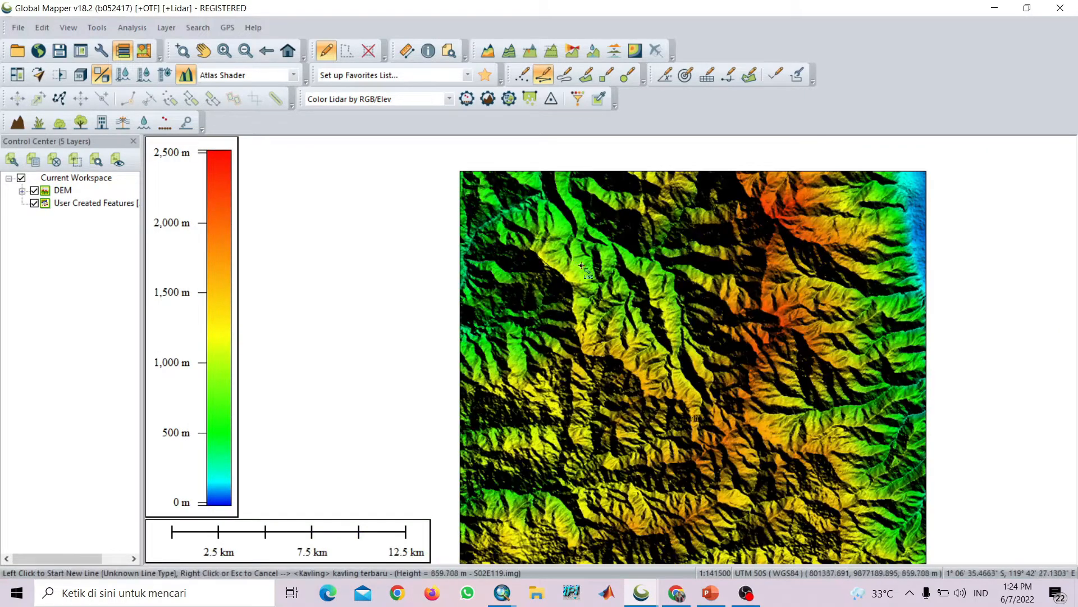
# Digitize two southeast-trending lineaments: one from the north edge across the red northeastern ridge, one in the north-central Kavling area
pyautogui.moveTo(651, 264); pyautogui.dragTo(546, 273)
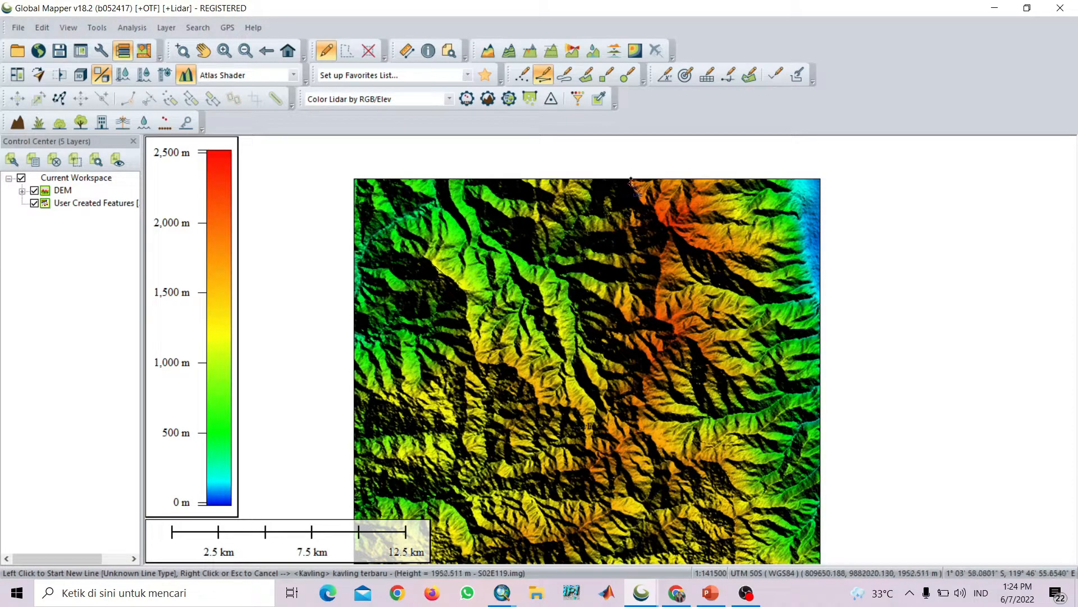
pyautogui.click(628, 180)
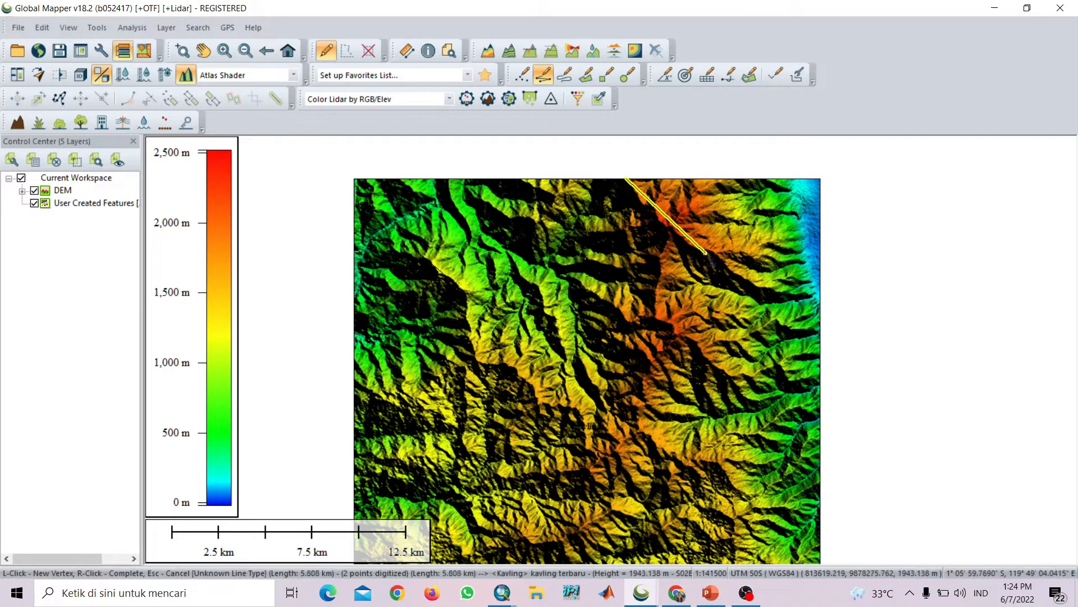
pyautogui.click(695, 247)
pyautogui.rightClick(695, 247)
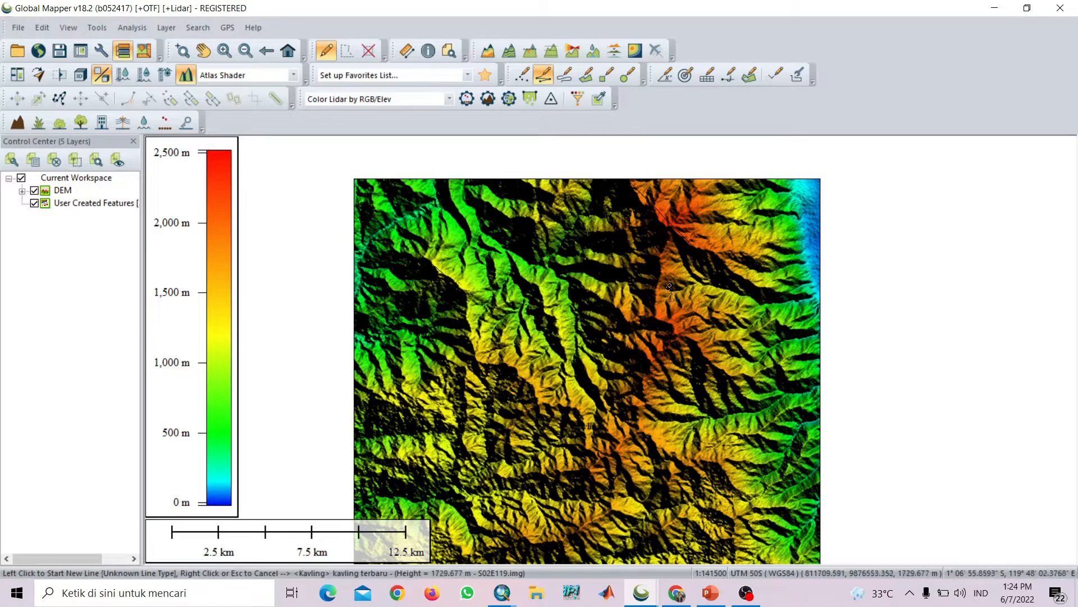
pyautogui.click(568, 274)
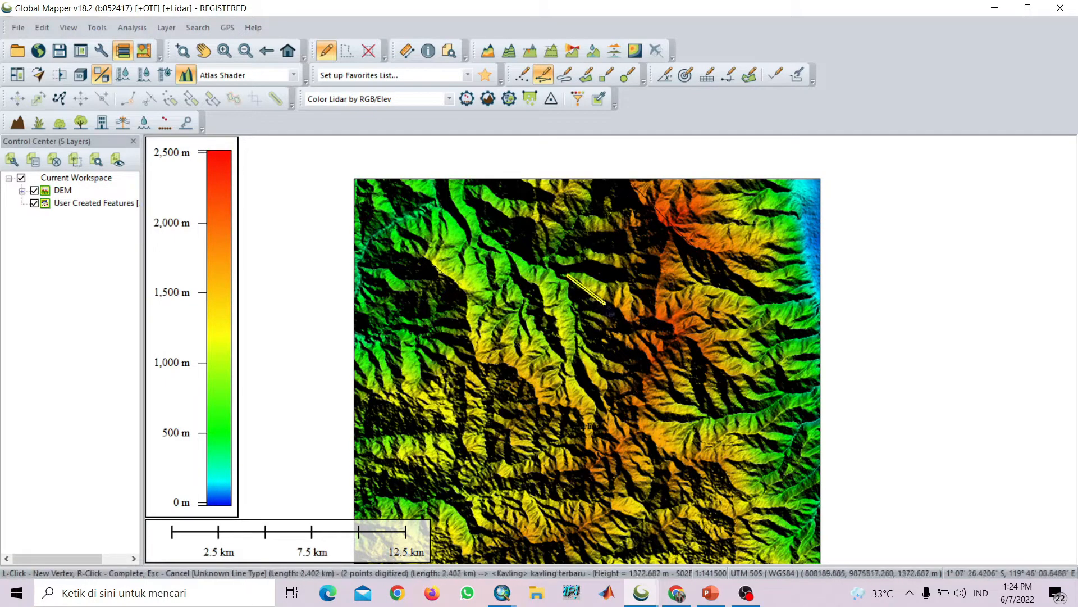
pyautogui.rightClick(636, 321)
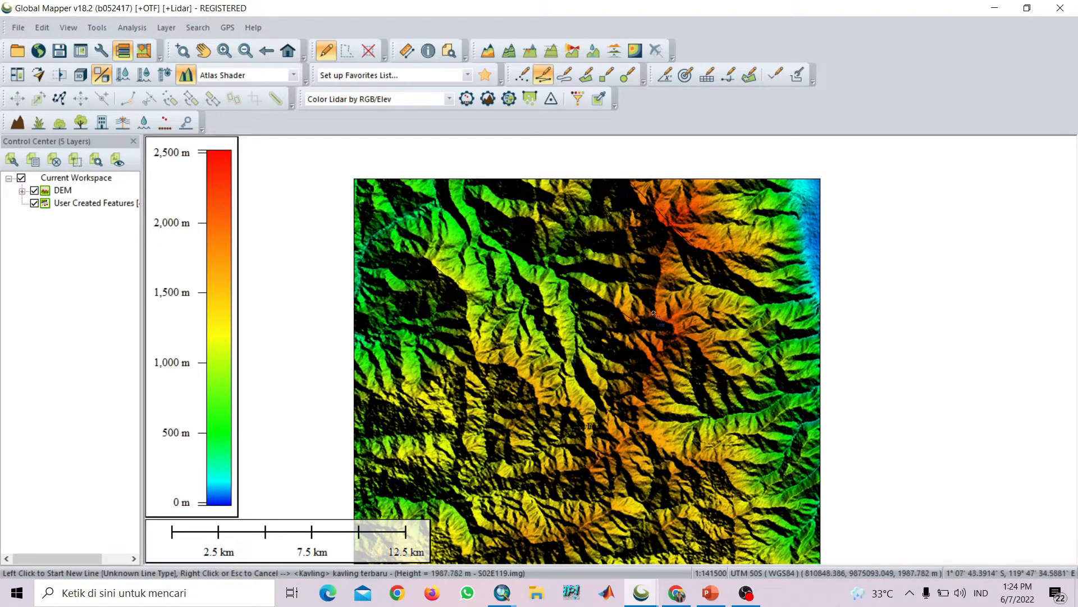
# Draw a line about 4.2 km long along the north-south orange ridge in the northeast and another along the north-central green ridge
pyautogui.click(655, 319)
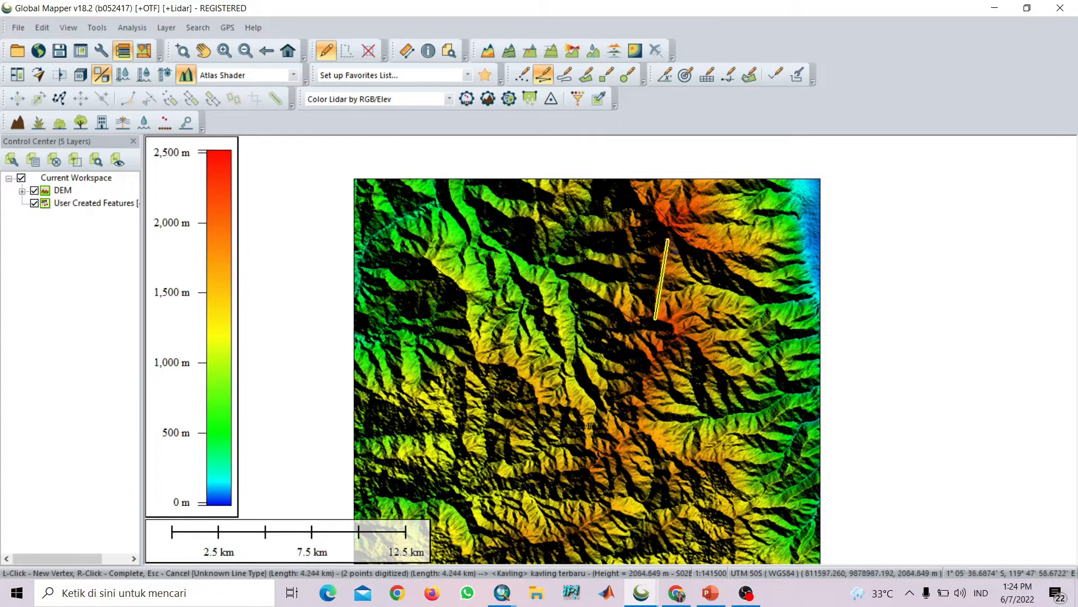
pyautogui.rightClick(668, 240)
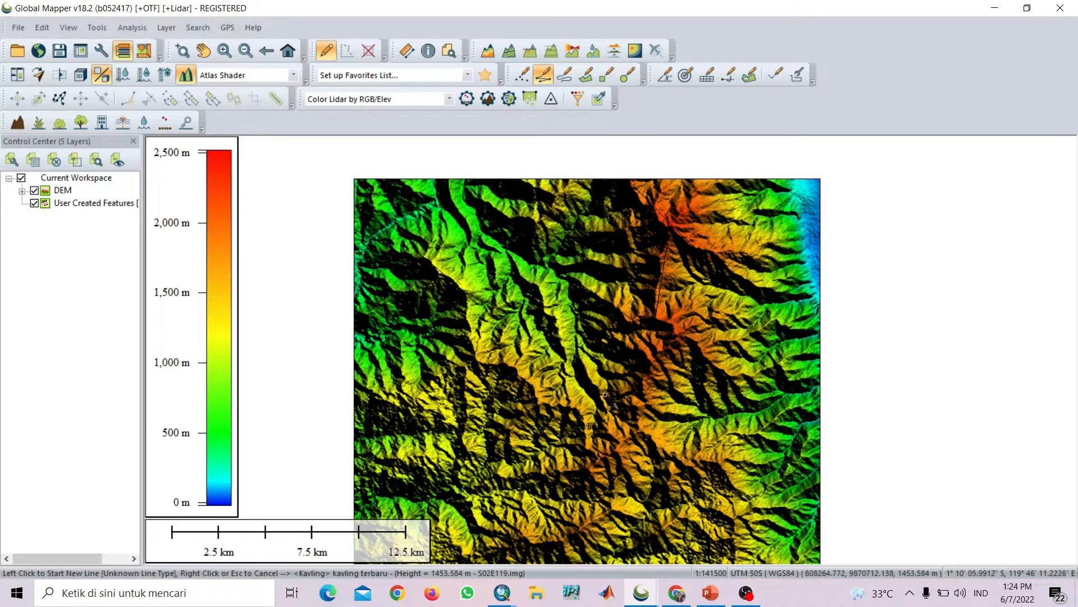
pyautogui.click(536, 286)
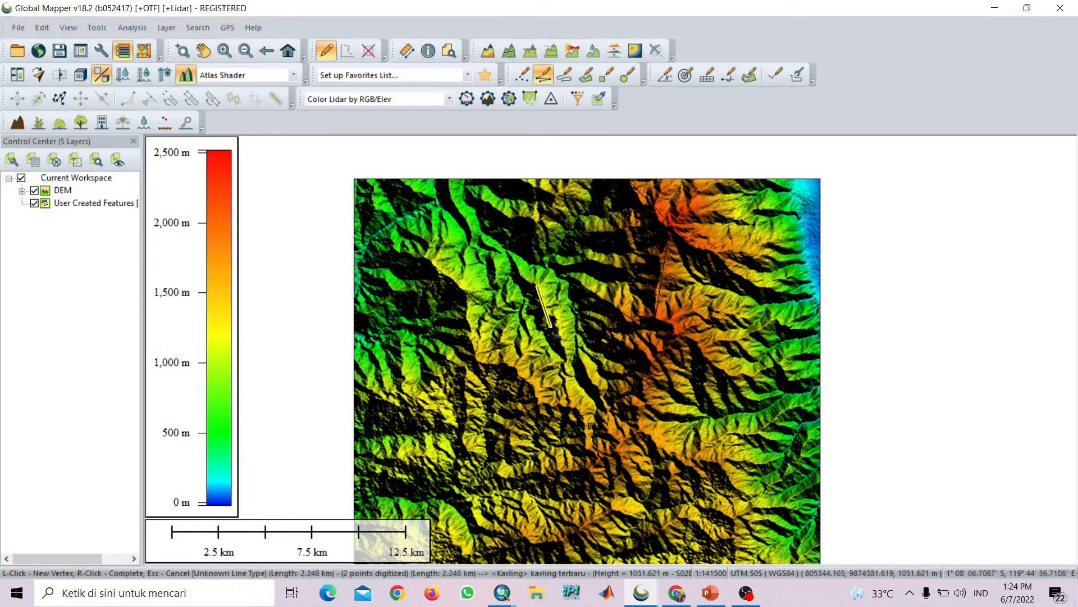
pyautogui.rightClick(568, 356)
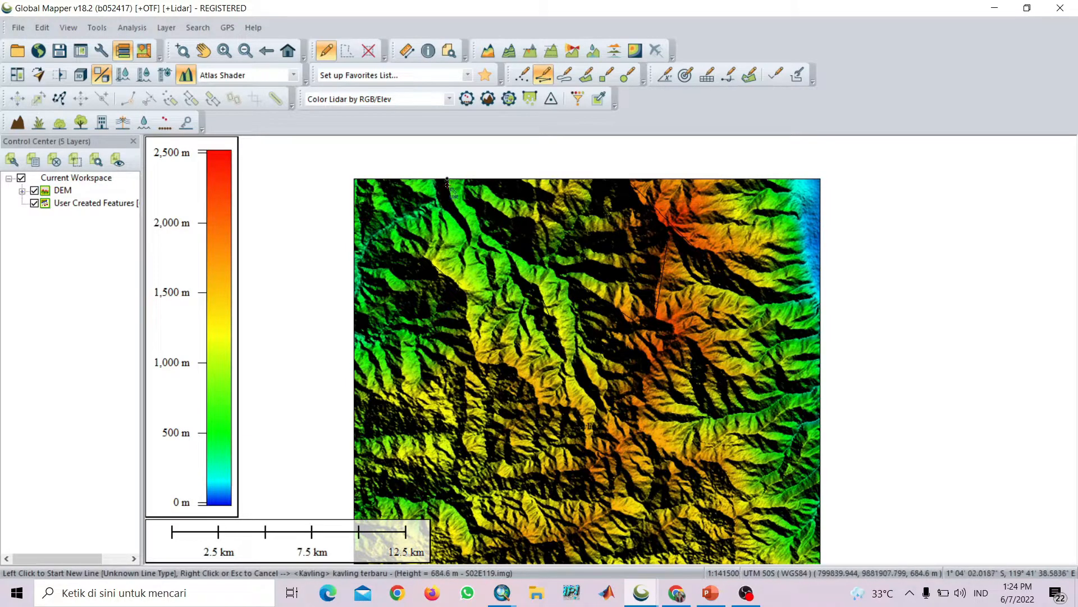
# Digitize two short southeast-trending lineaments near the northern edge of the northwestern Kavling terrain
pyautogui.click(448, 179)
pyautogui.rightClick(470, 231)
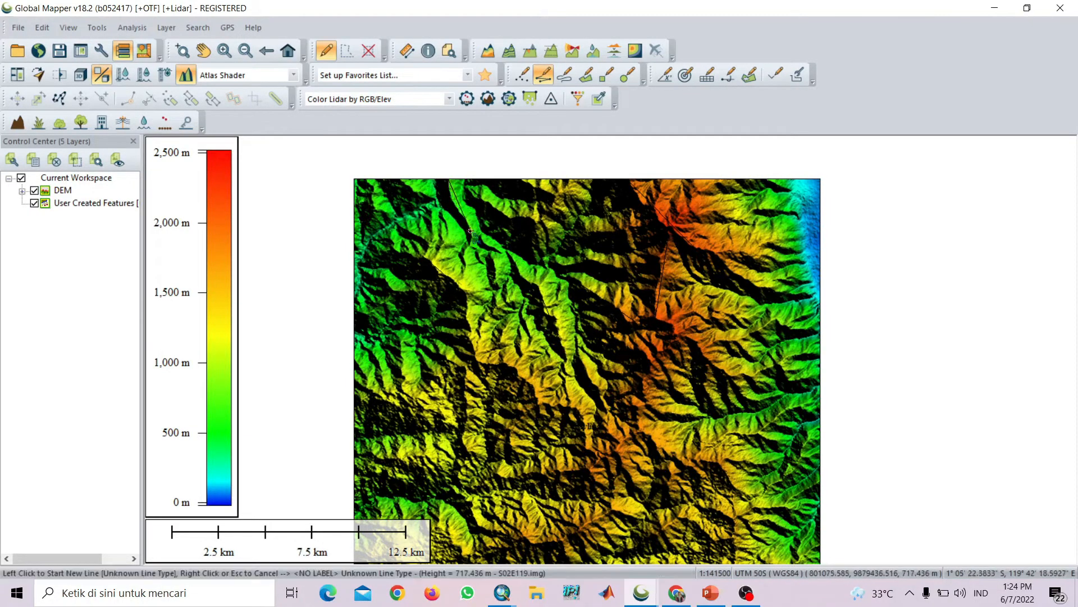
pyautogui.click(476, 192)
pyautogui.rightClick(514, 222)
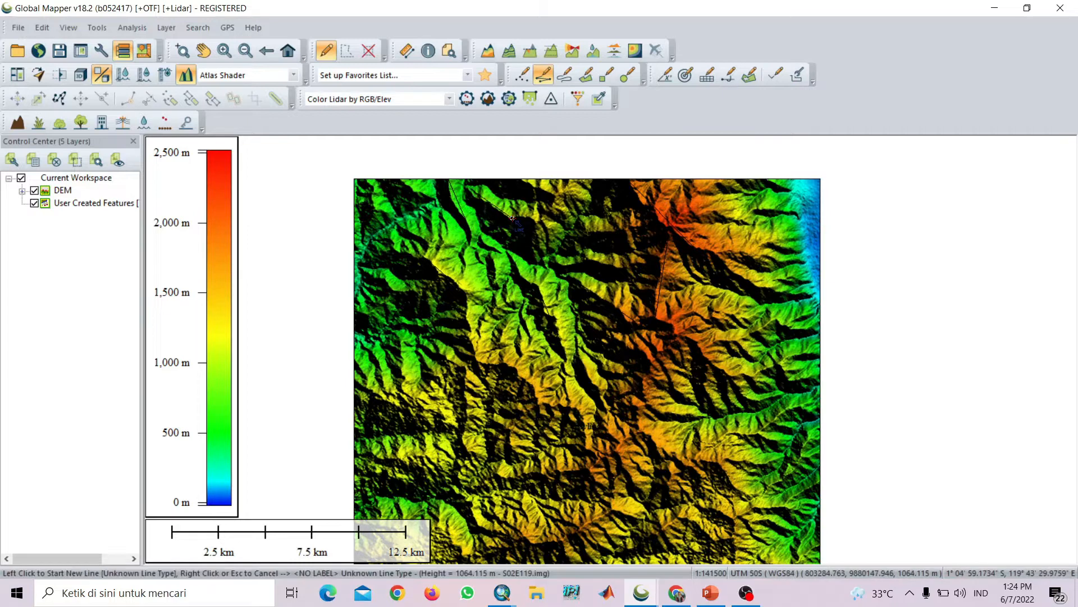
# Digitize two near north-south lineaments along ridges in the western part of the Kavling area
pyautogui.click(468, 371)
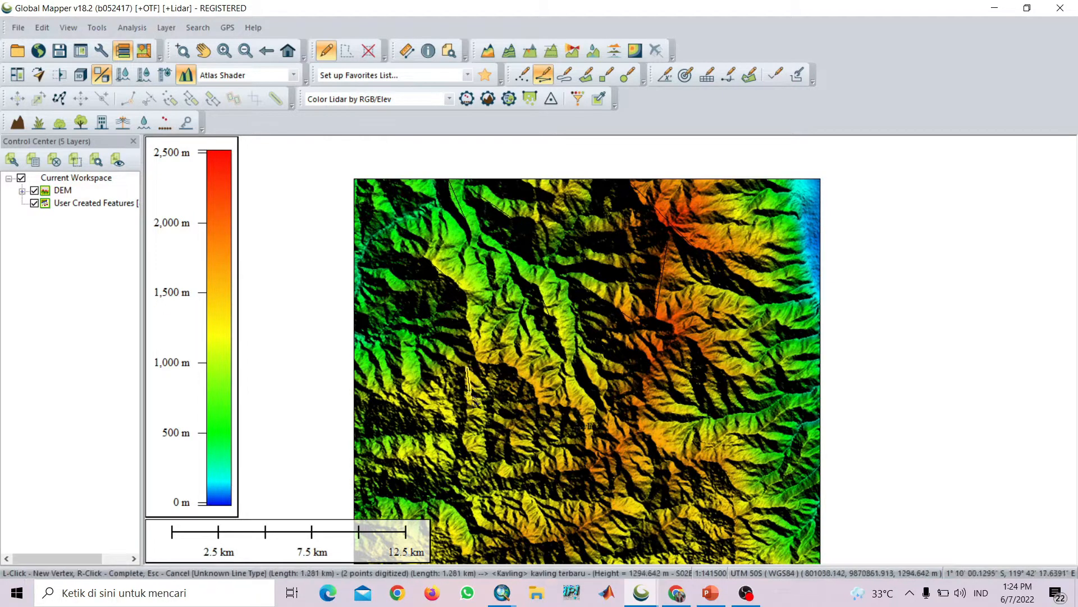
pyautogui.rightClick(464, 449)
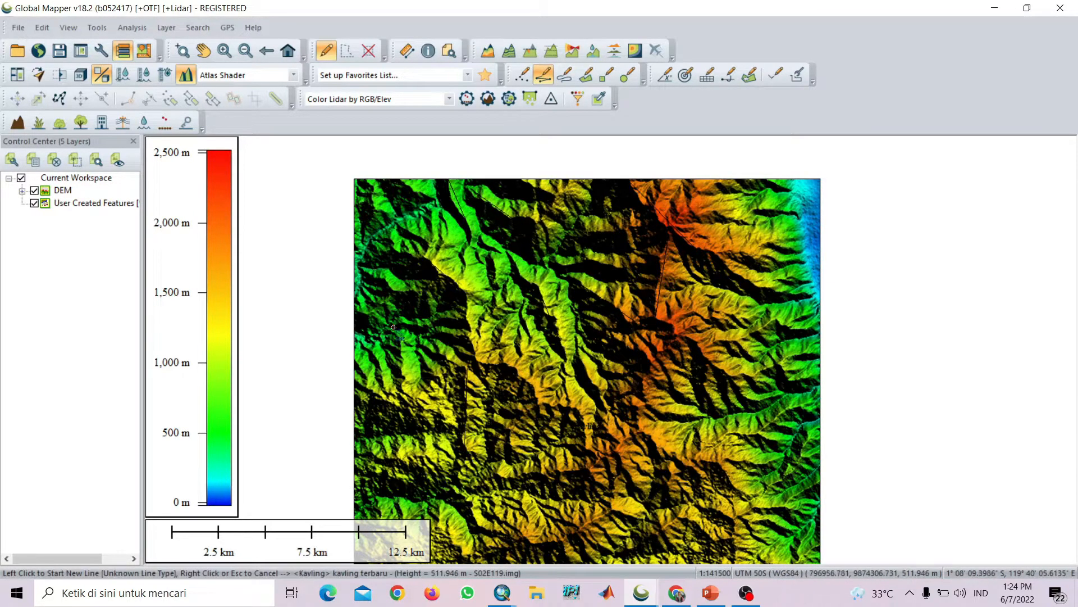
pyautogui.click(402, 339)
pyautogui.rightClick(405, 385)
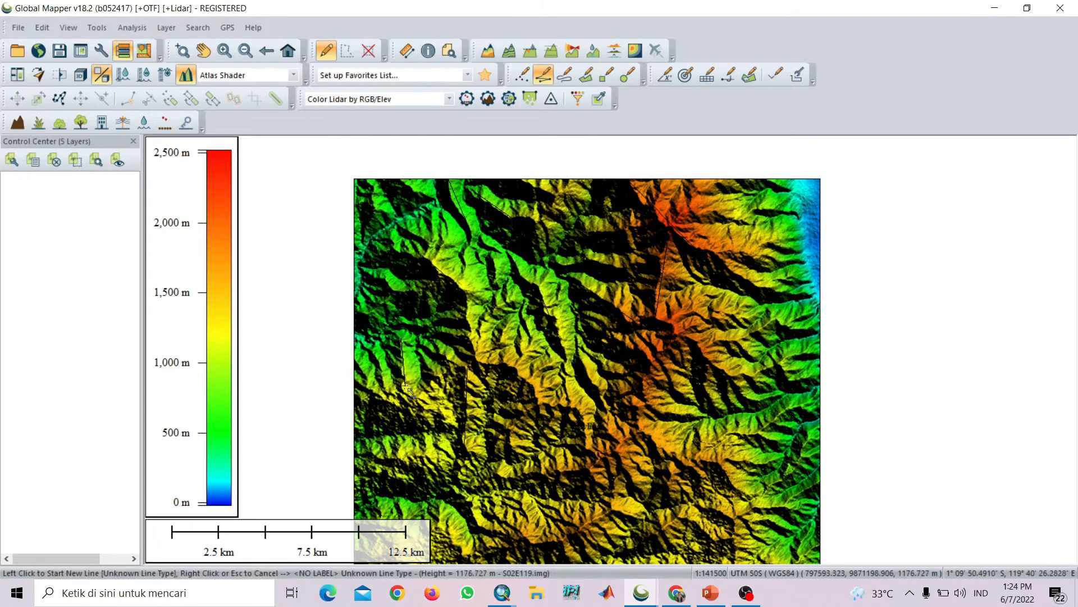
# Digitize an east-west lineament about 1.6 km long and a northeast-trending one along the eastern ridges
pyautogui.click(729, 432)
pyautogui.rightClick(761, 436)
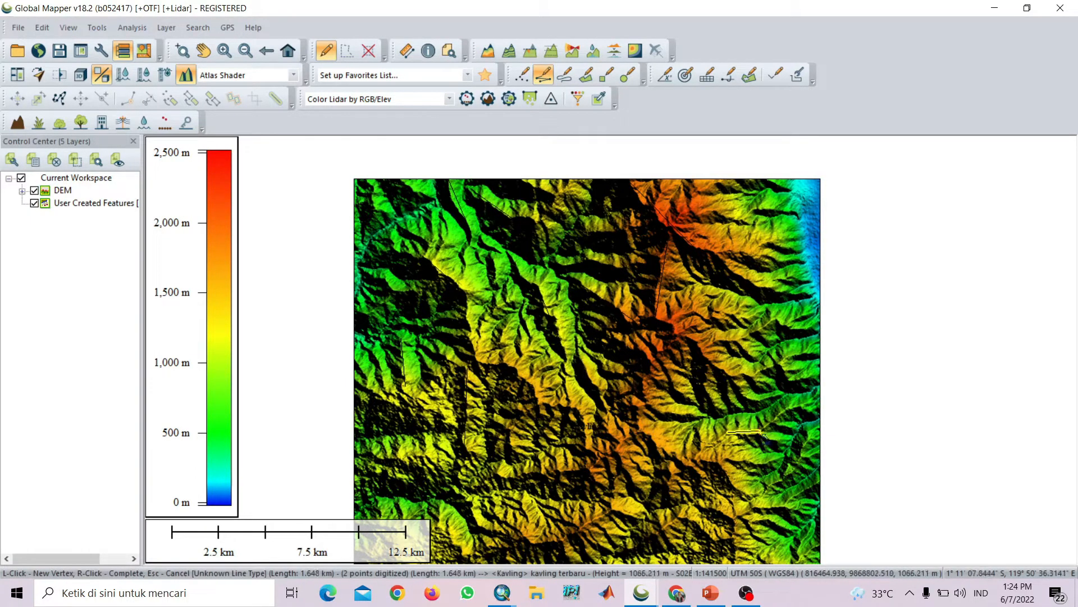
pyautogui.click(756, 376)
pyautogui.rightClick(791, 355)
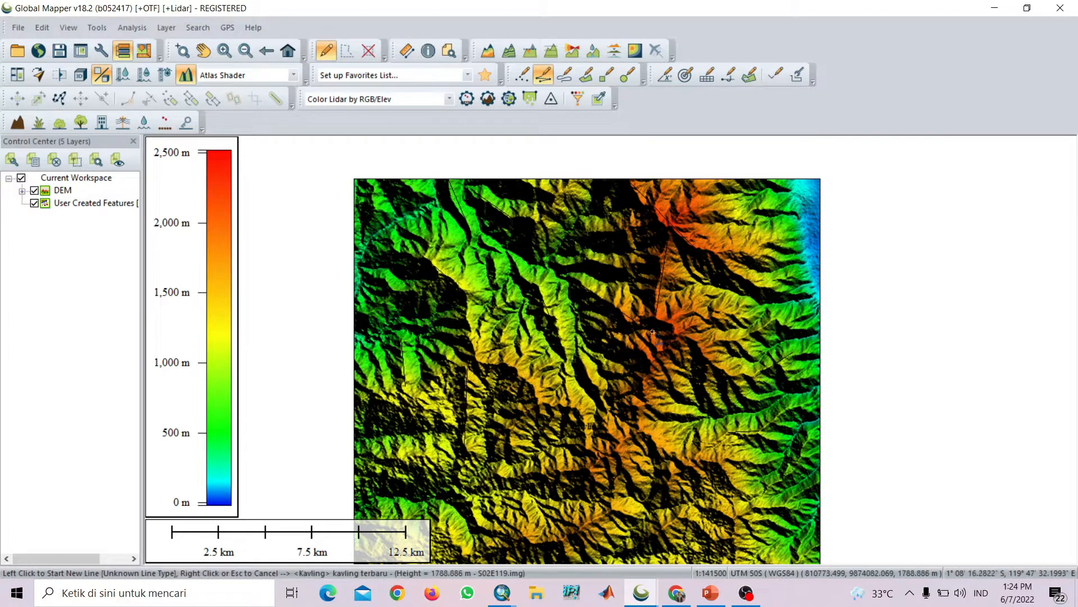
pyautogui.moveTo(872, 338); pyautogui.dragTo(881, 272)
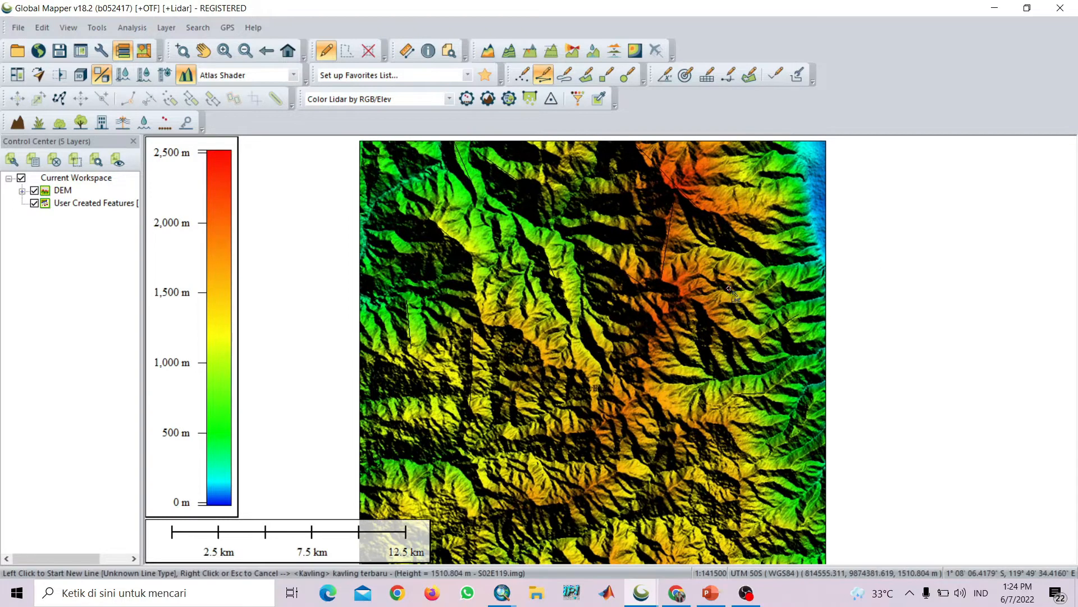
pyautogui.scroll(-1, 730, 291)
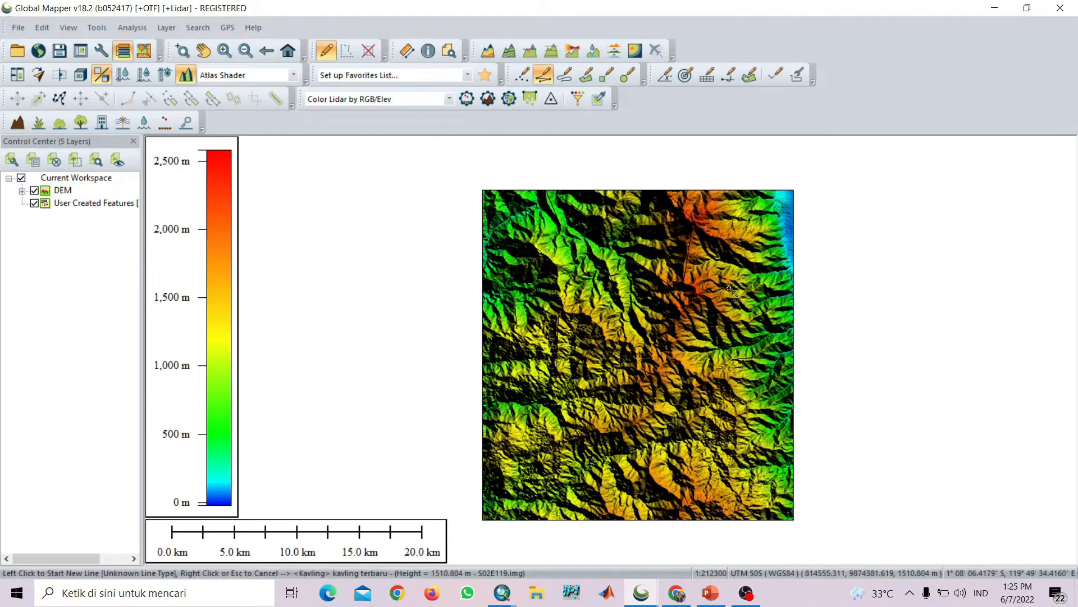
pyautogui.moveTo(818, 308); pyautogui.dragTo(715, 285)
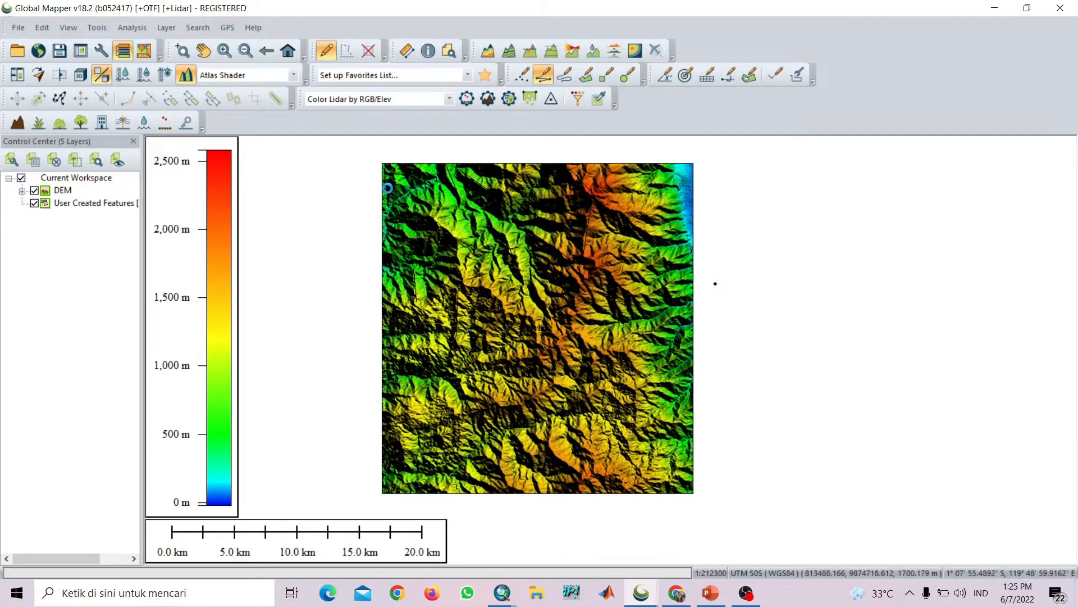
# Start a vector/lidar export with CSV as the format and dismiss the projection tip
pyautogui.click(17, 27)
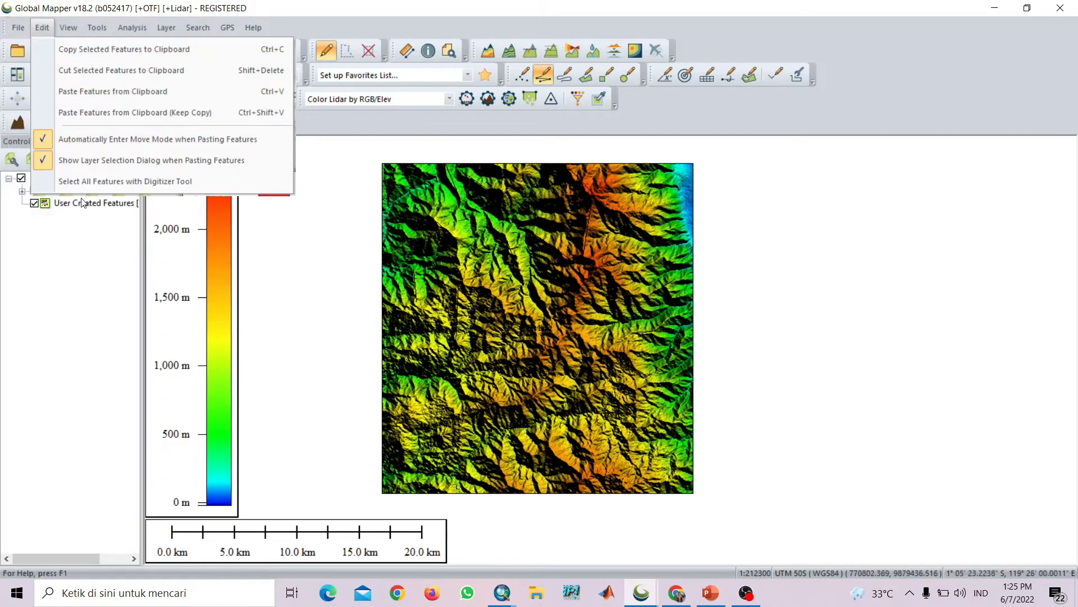
pyautogui.click(15, 32)
pyautogui.click(15, 31)
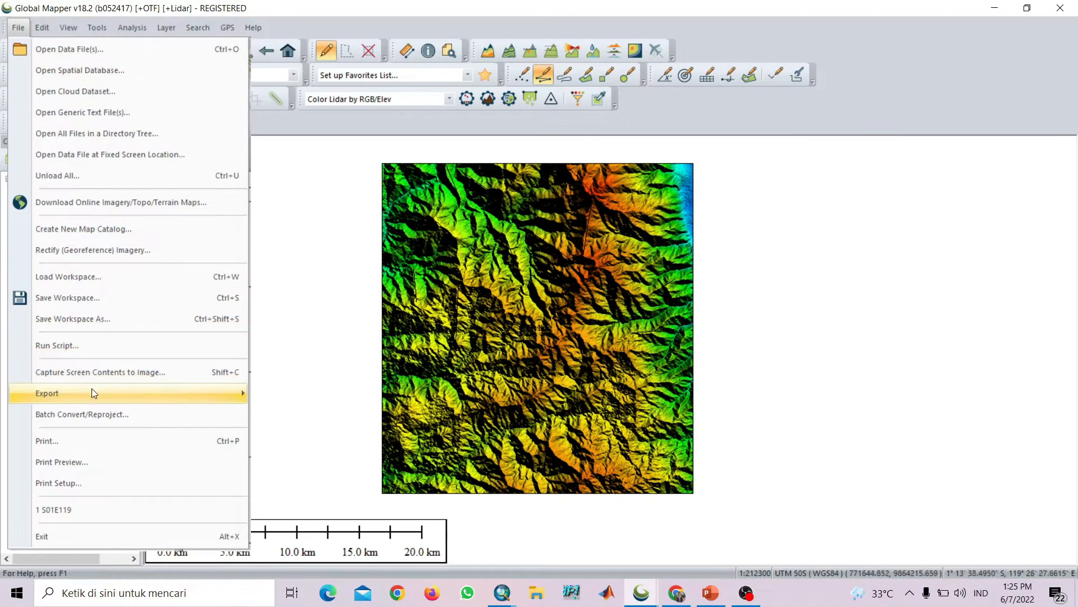
pyautogui.moveTo(112, 394)
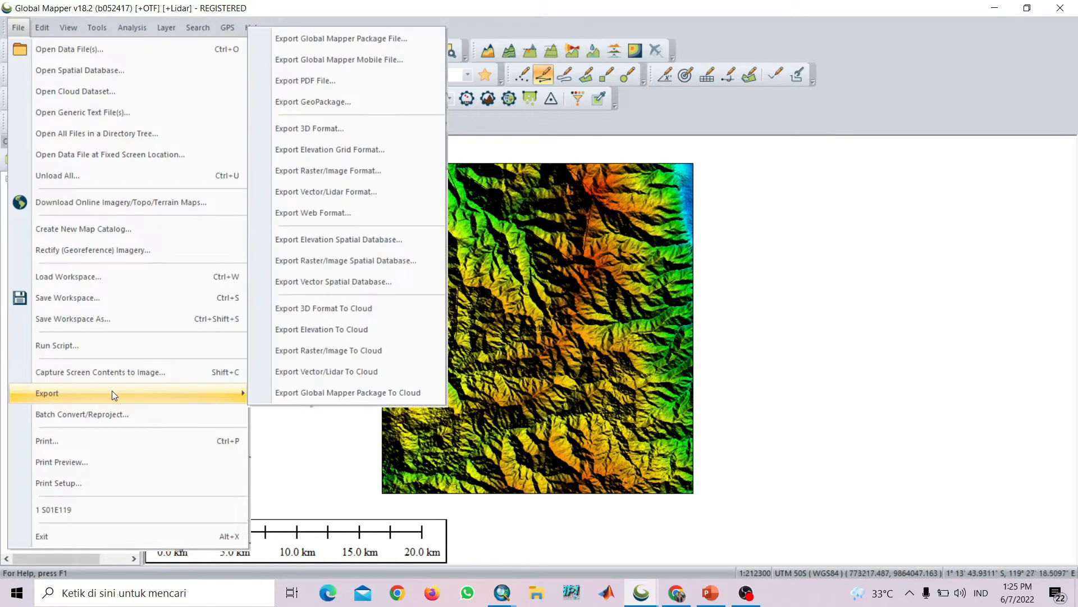
pyautogui.click(355, 191)
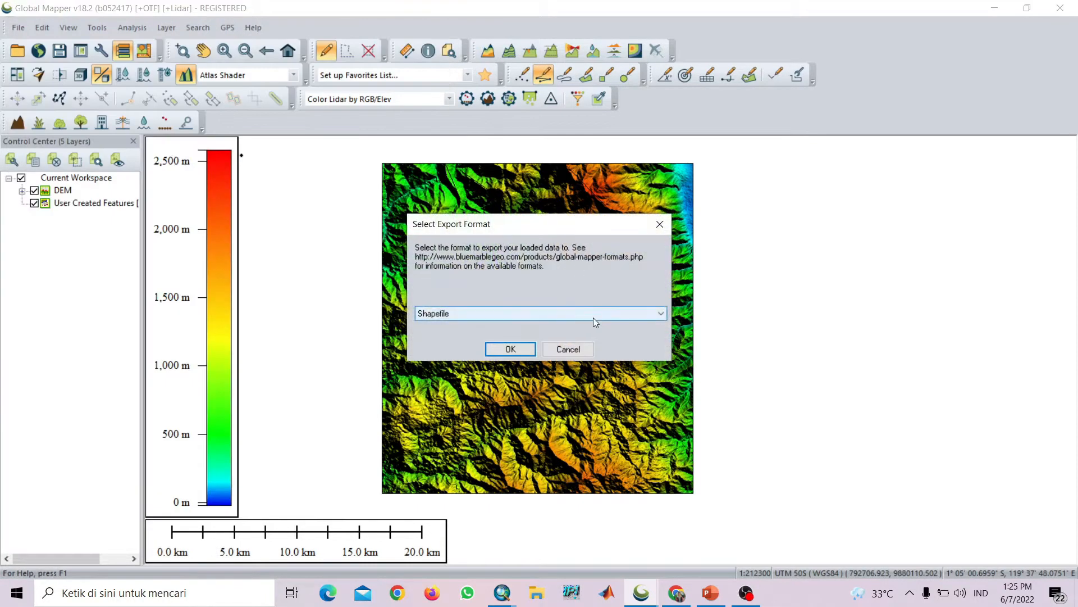
pyautogui.click(631, 313)
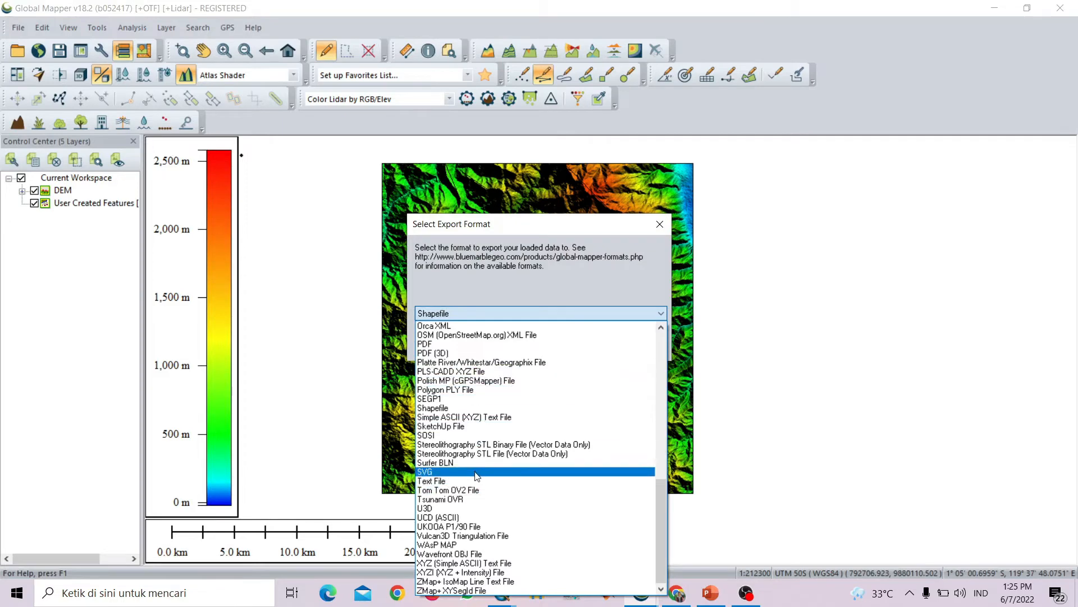
pyautogui.scroll(18, 476, 378)
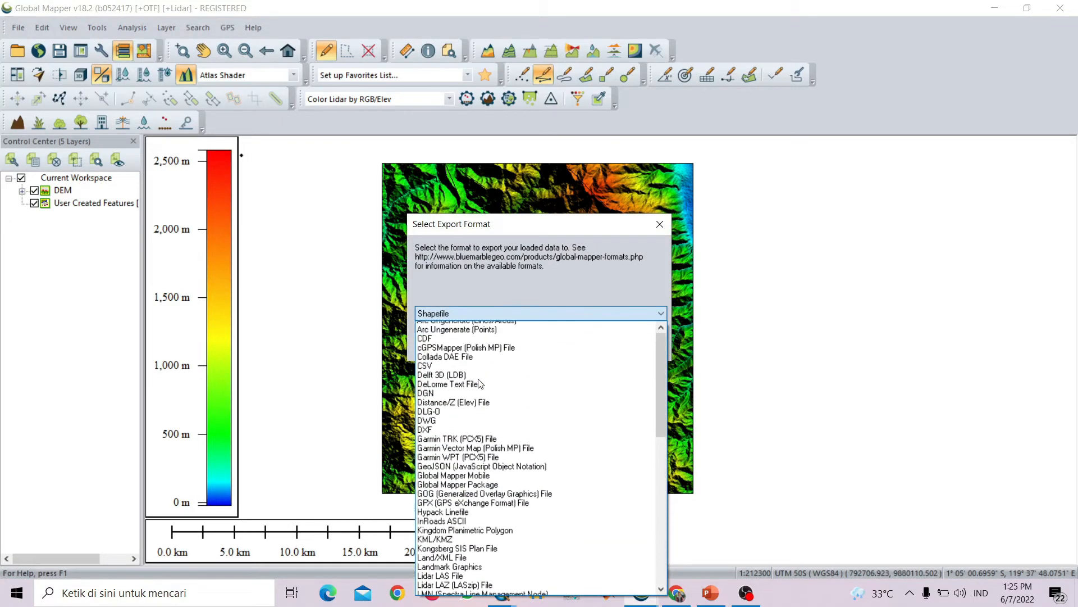
pyautogui.scroll(-10, 469, 368)
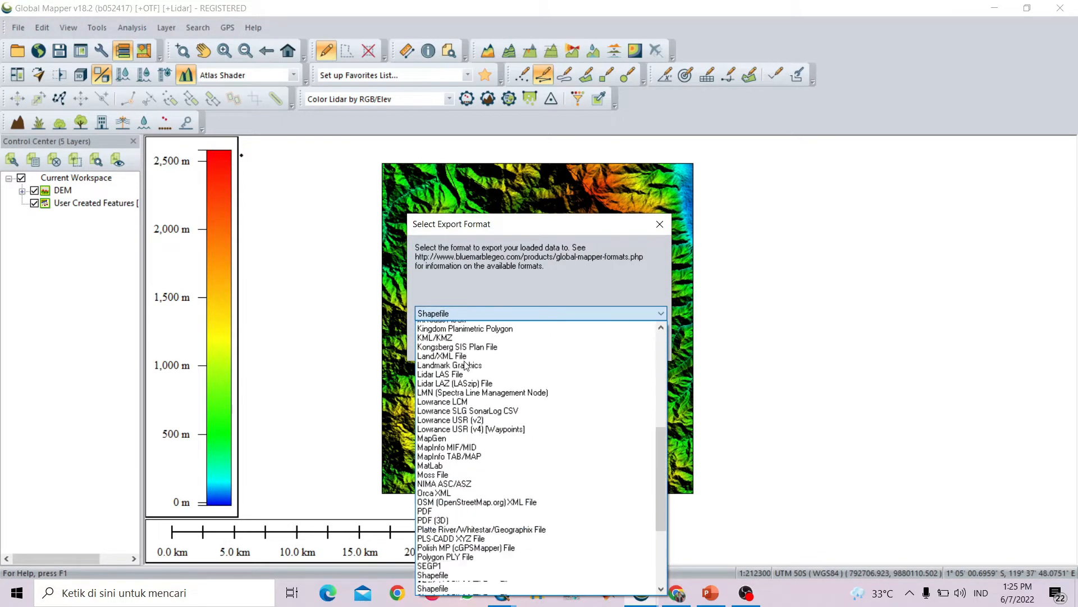
pyautogui.scroll(-2, 465, 366)
pyautogui.scroll(12, 449, 359)
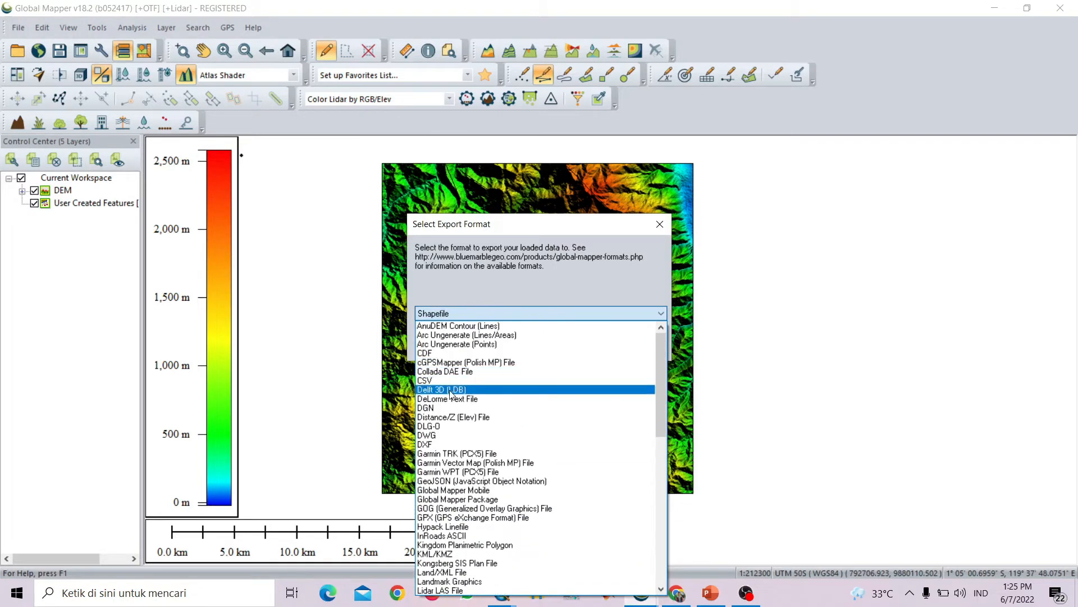
pyautogui.click(451, 381)
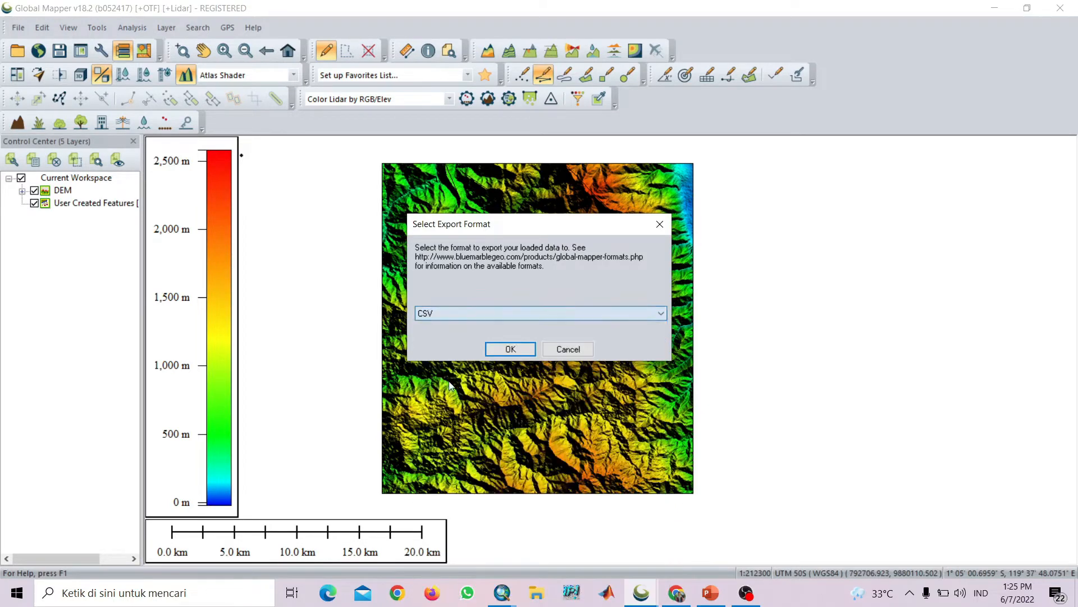
pyautogui.click(524, 349)
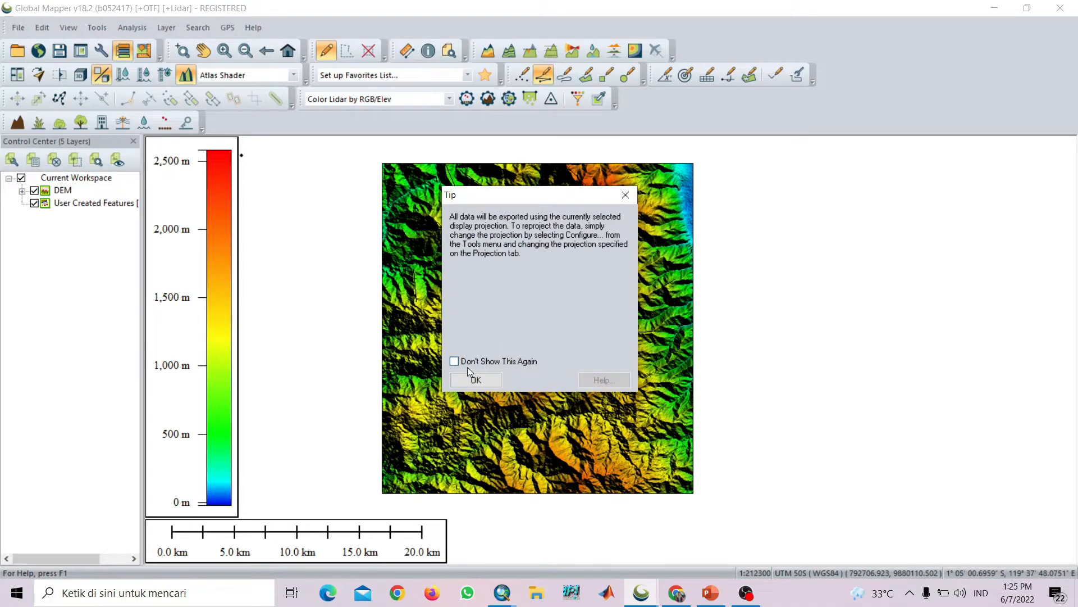
pyautogui.click(475, 380)
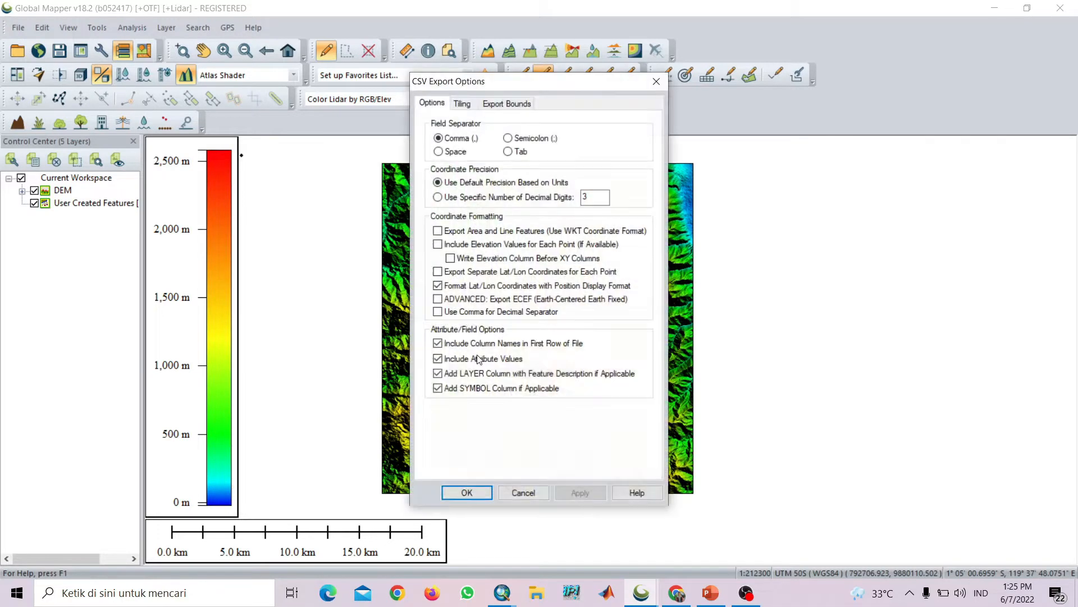
# Include area and line features in WKT coordinate format in the CSV export and check the export bounds and tiling settings
pyautogui.click(438, 231)
pyautogui.click(495, 104)
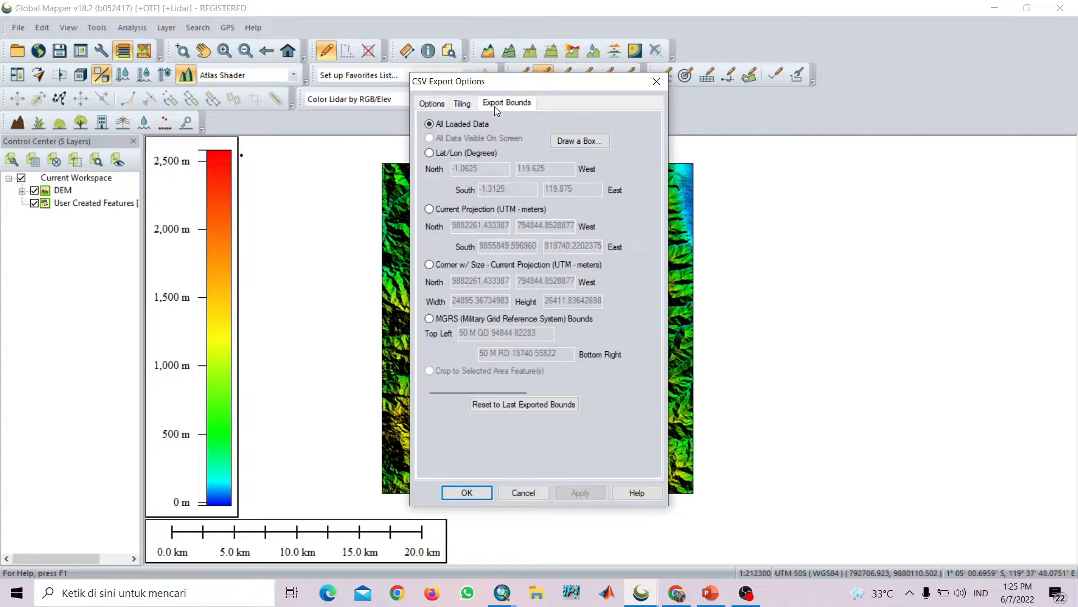
pyautogui.click(462, 105)
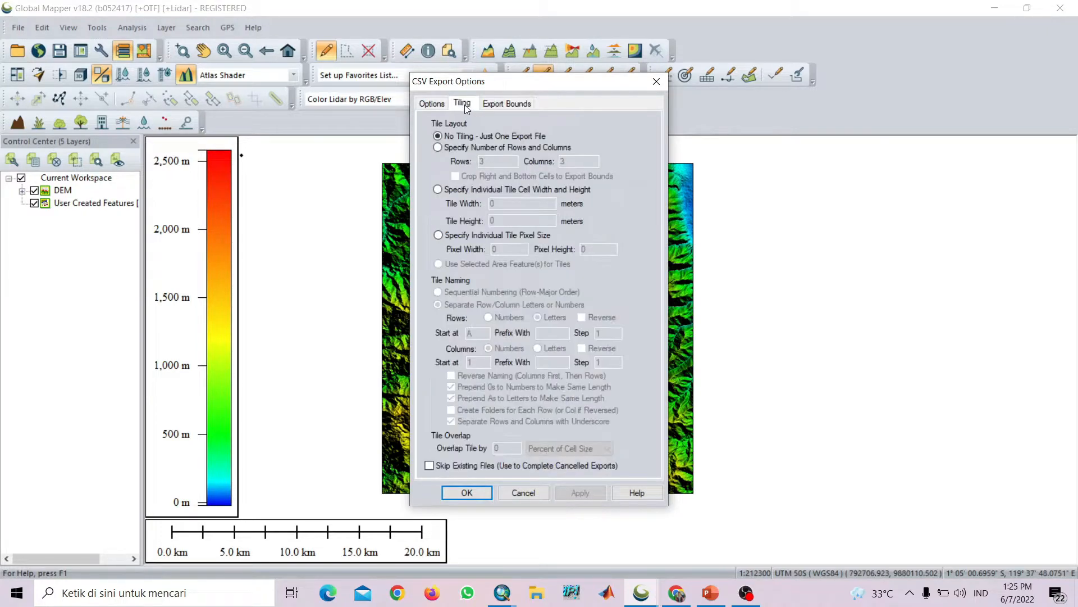
pyautogui.click(443, 105)
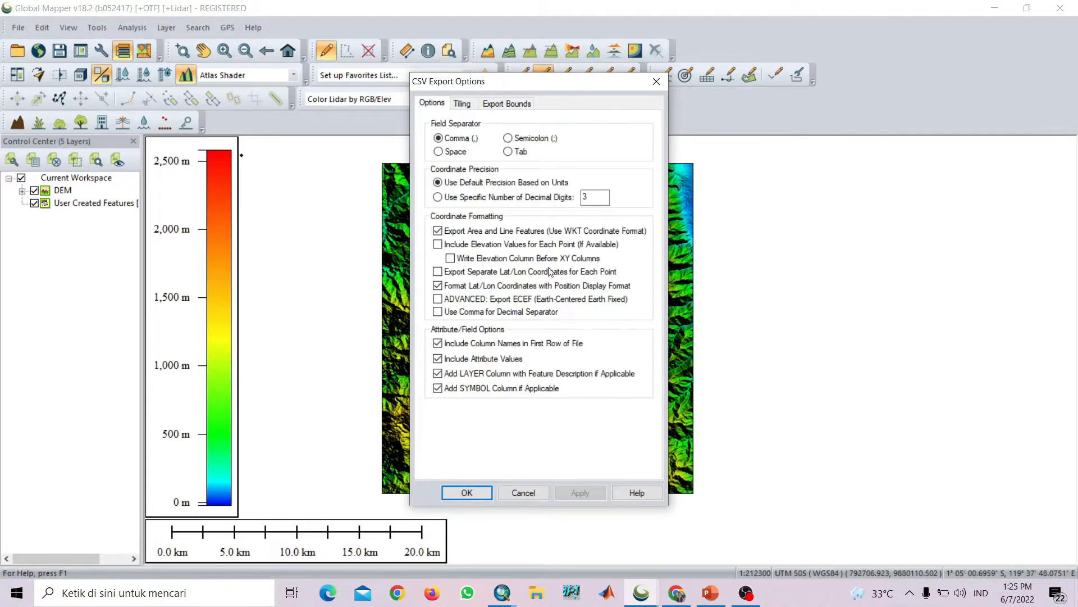
# Accept the CSV export options and save the file as DATA LINIASI in the PROJECT LINIASI COBA folder
pyautogui.click(466, 493)
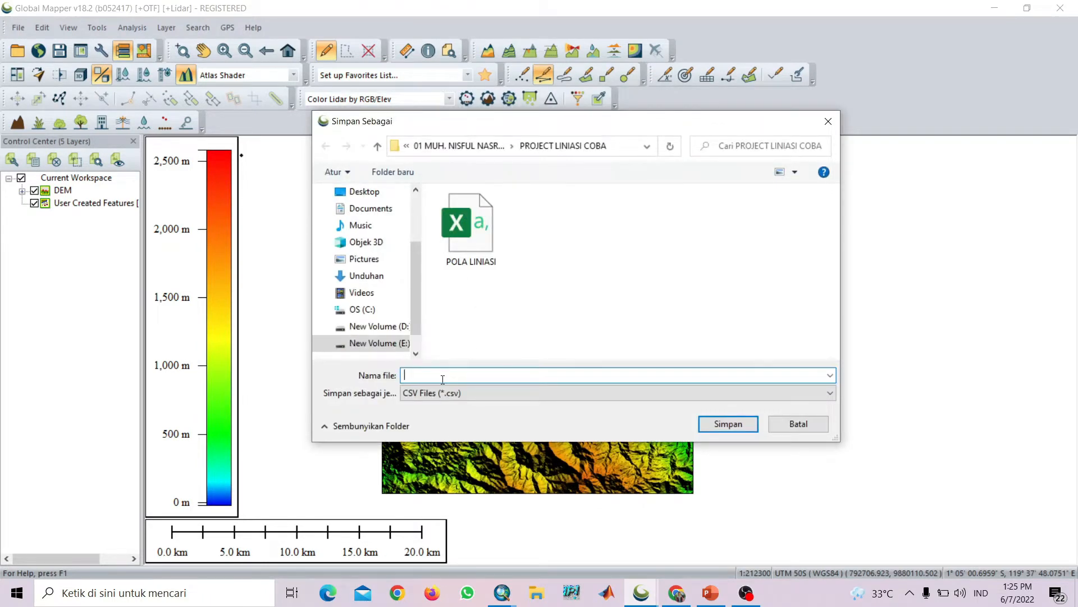
pyautogui.write('DAT')
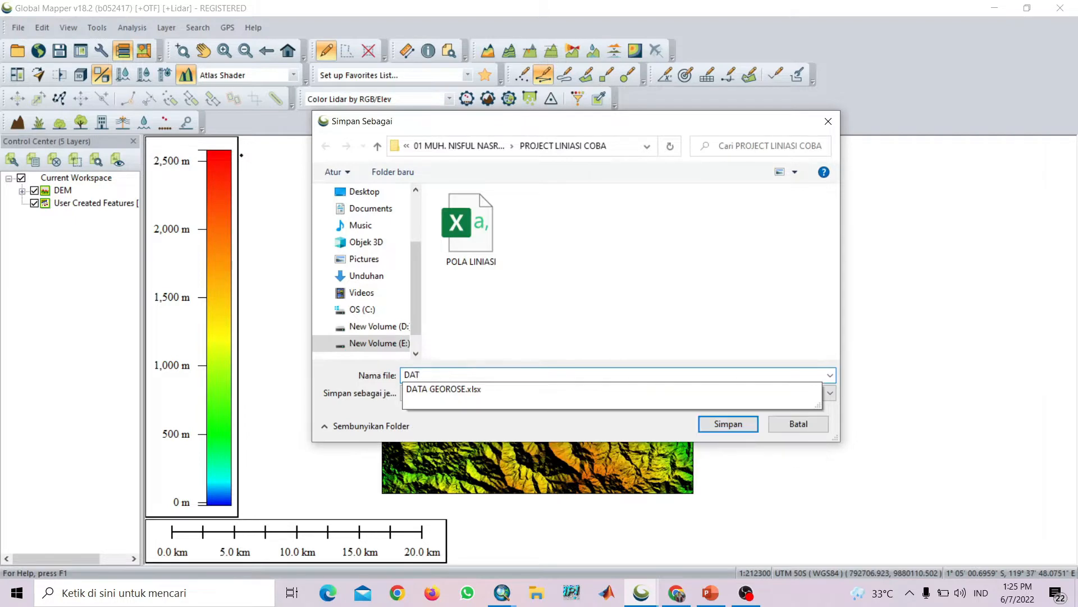
pyautogui.write('A L')
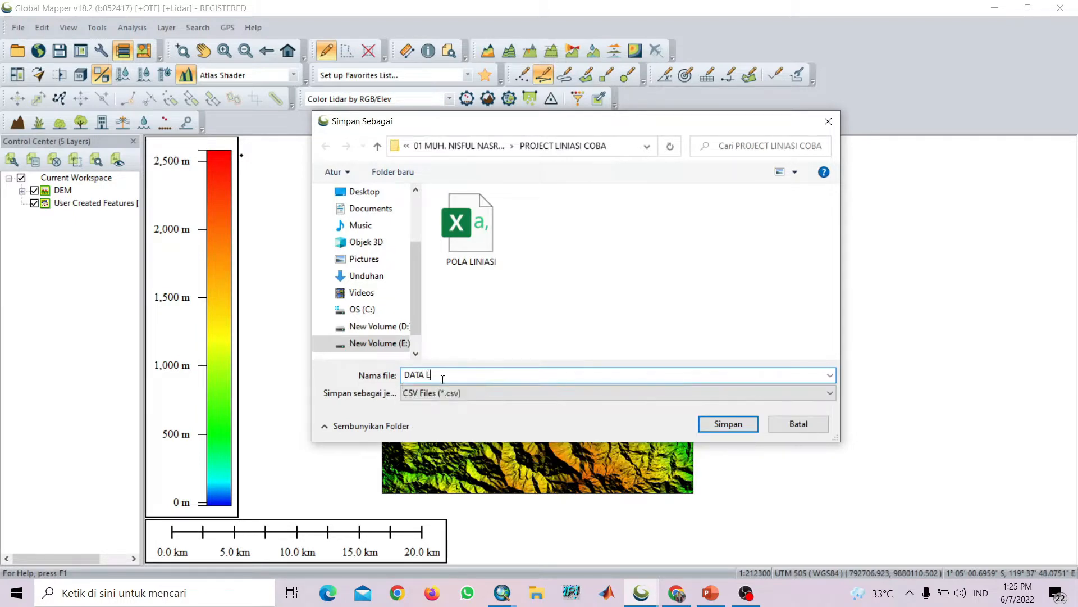
pyautogui.write('iniasi')
pyautogui.click(738, 425)
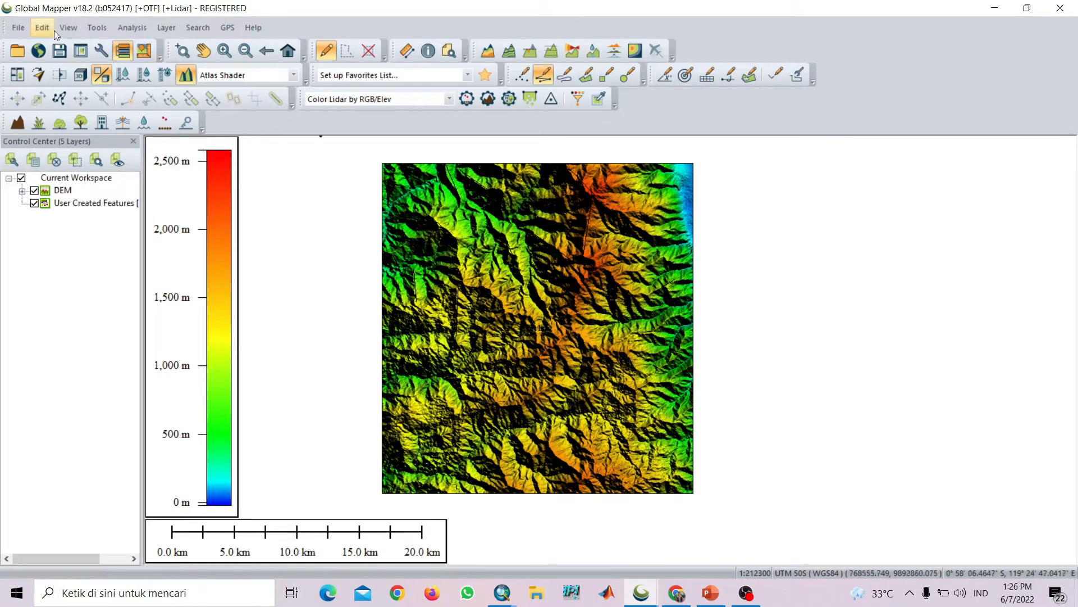
# Start another vector/lidar export with Shapefile as the format and dismiss the projection tip
pyautogui.click(18, 28)
pyautogui.moveTo(146, 390)
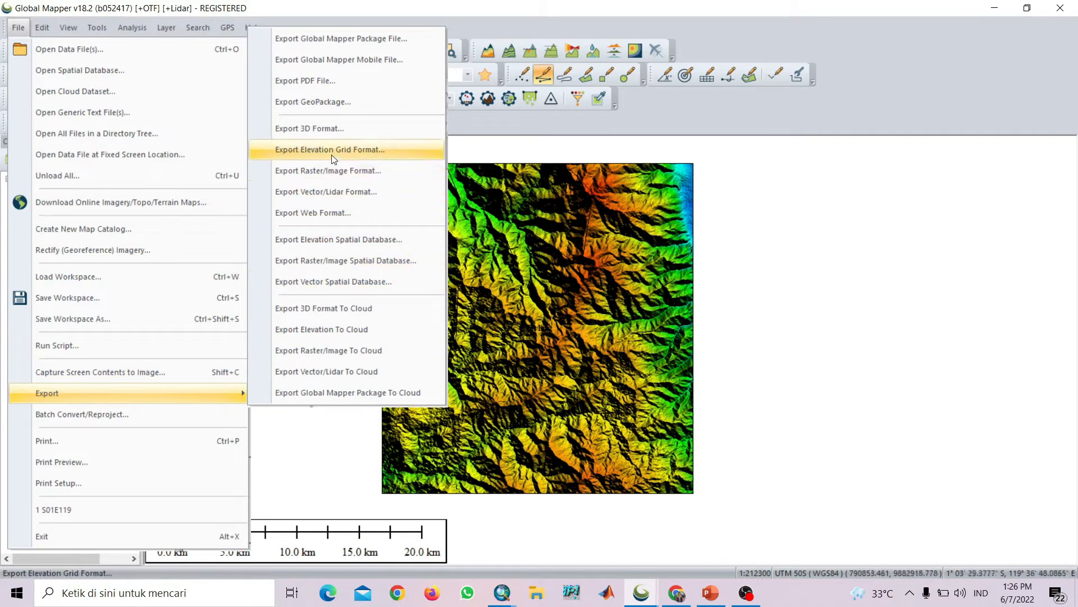
pyautogui.click(363, 192)
pyautogui.click(506, 313)
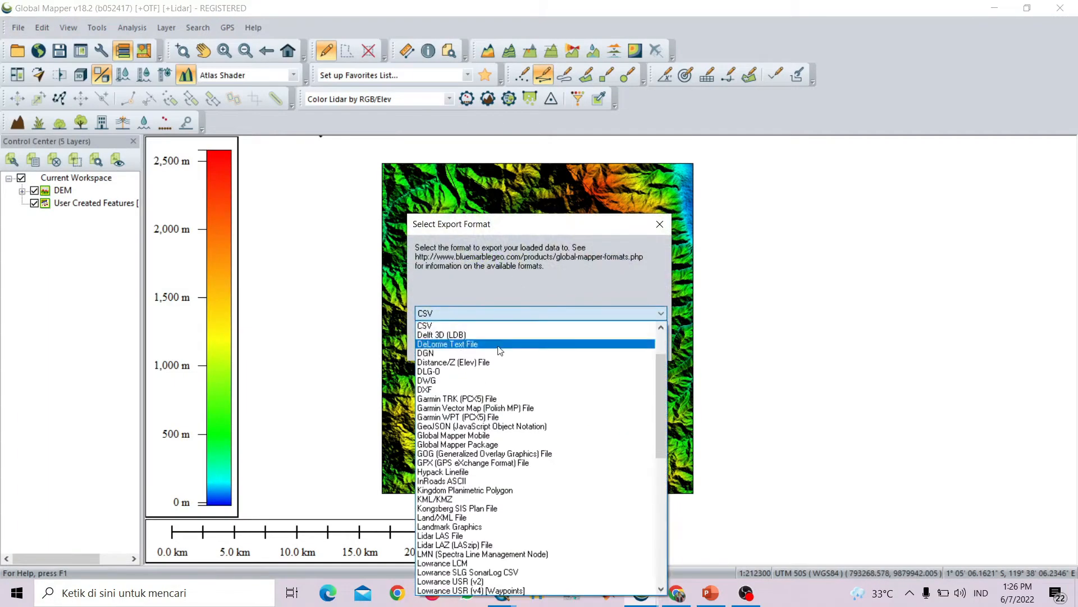
pyautogui.scroll(2, 528, 382)
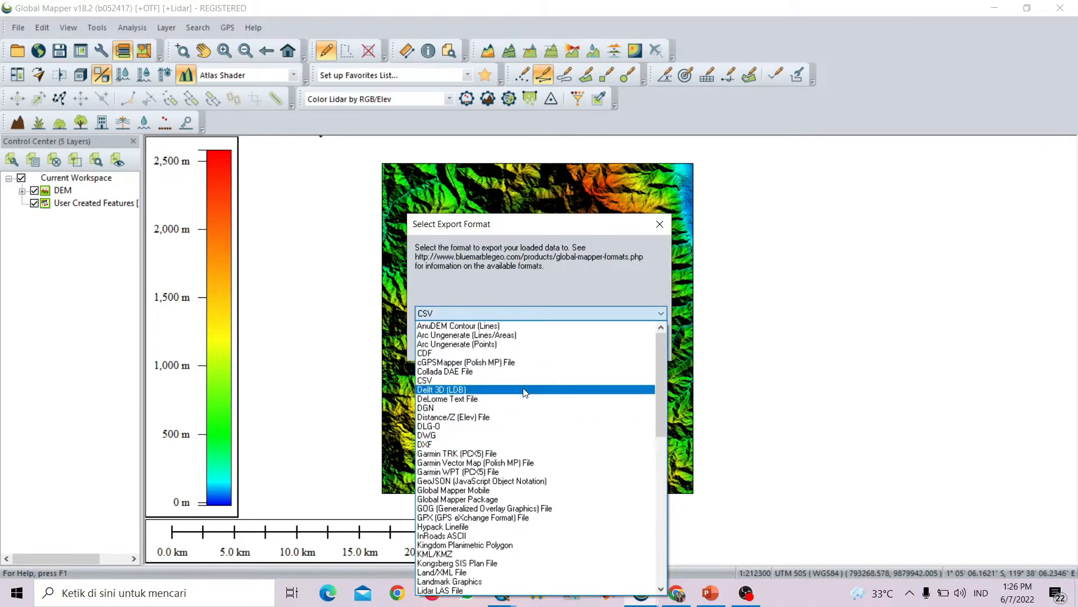
pyautogui.scroll(-4, 525, 392)
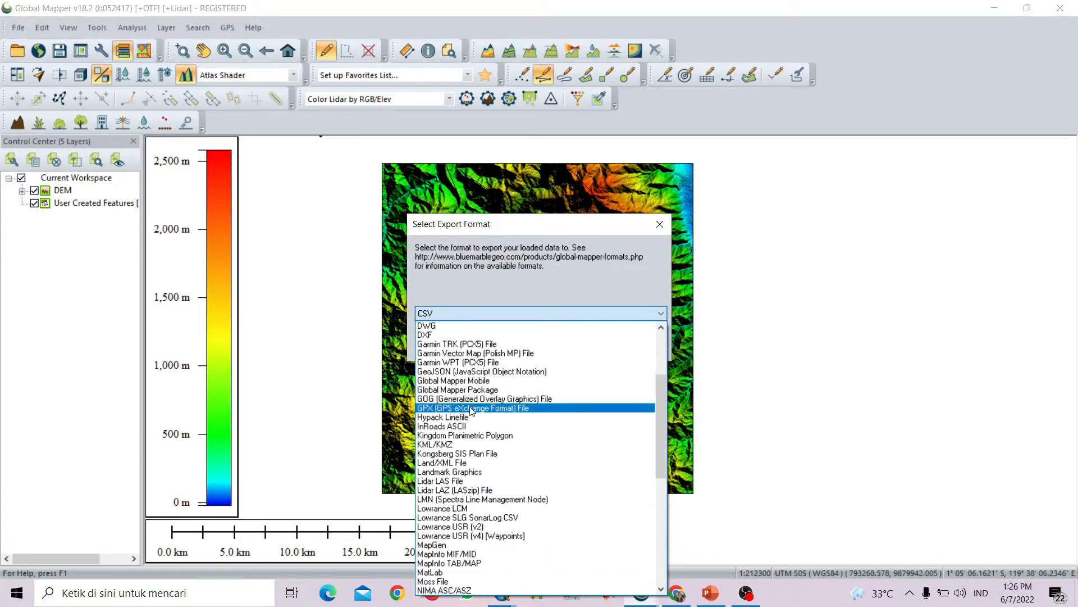
pyautogui.scroll(-8, 474, 410)
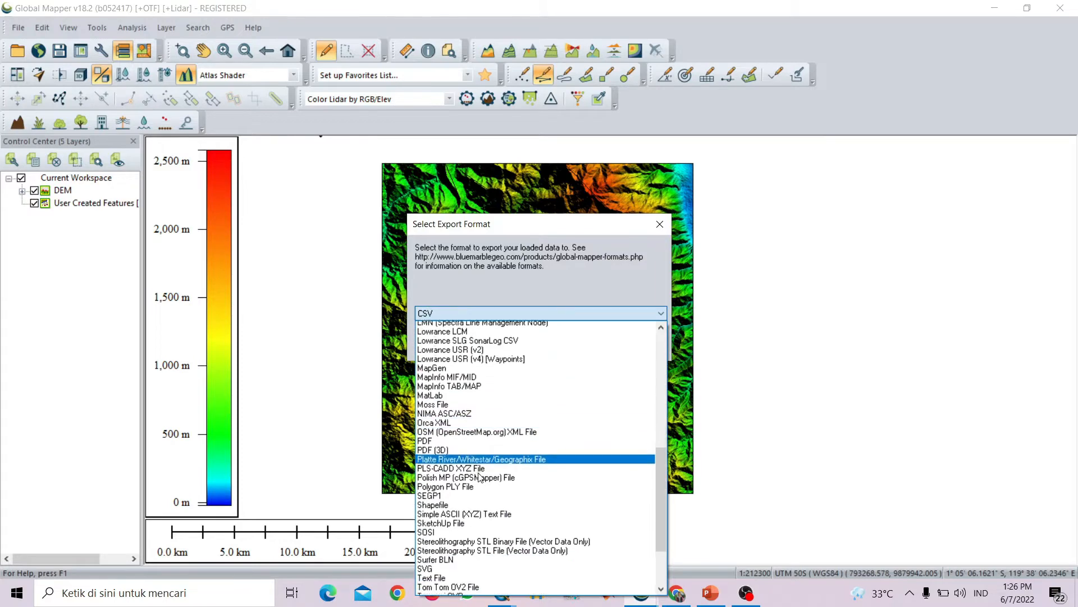
pyautogui.scroll(-2, 478, 476)
pyautogui.click(447, 412)
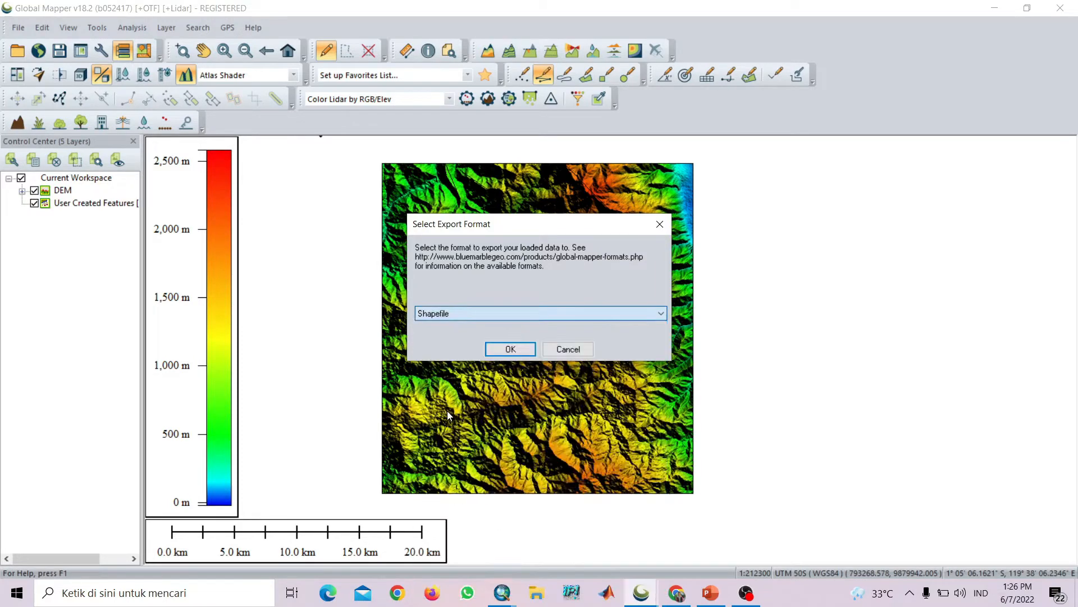
pyautogui.click(512, 353)
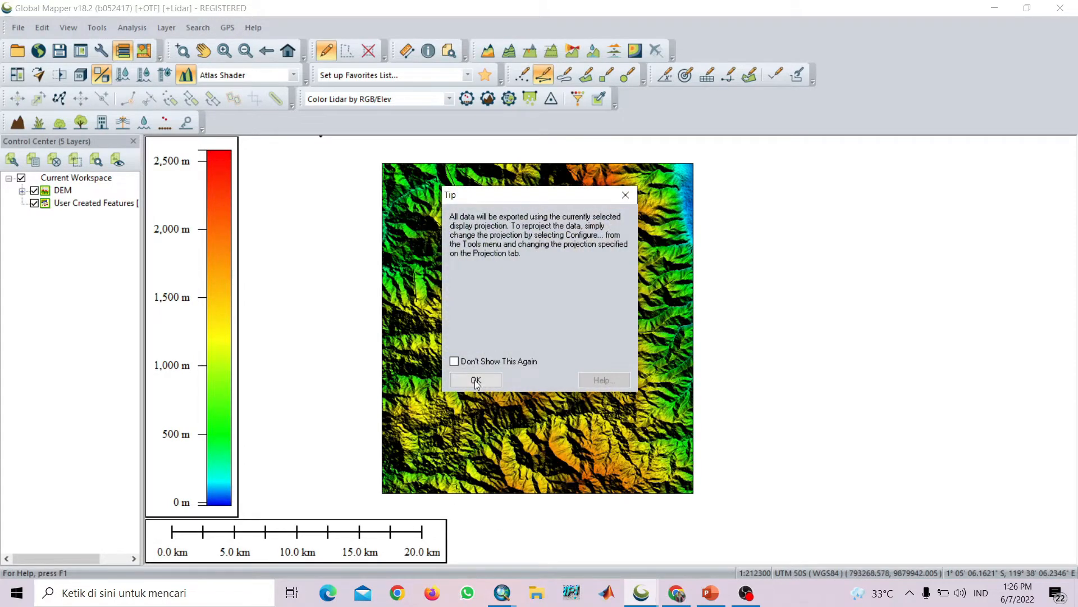
pyautogui.click(475, 381)
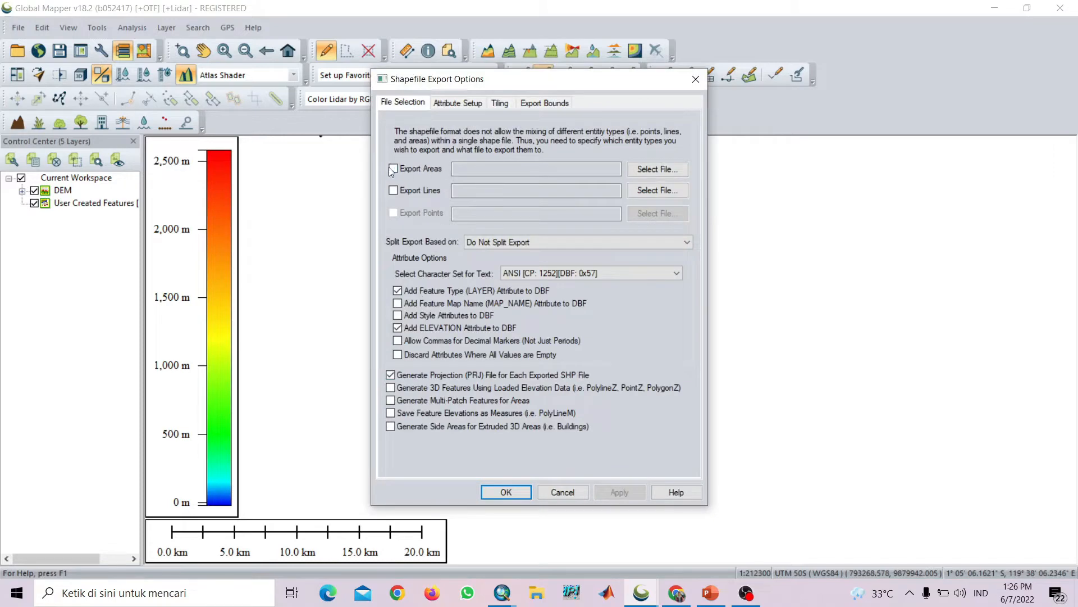
# Enable area export in the shapefile options and name its output file SHP AREA
pyautogui.click(394, 169)
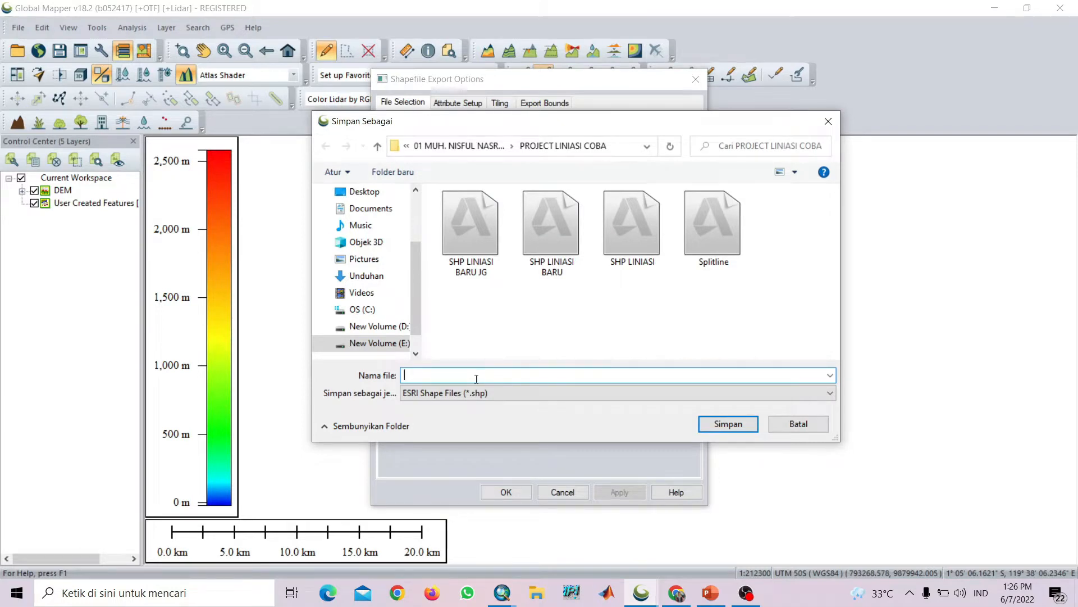
pyautogui.write('SHP')
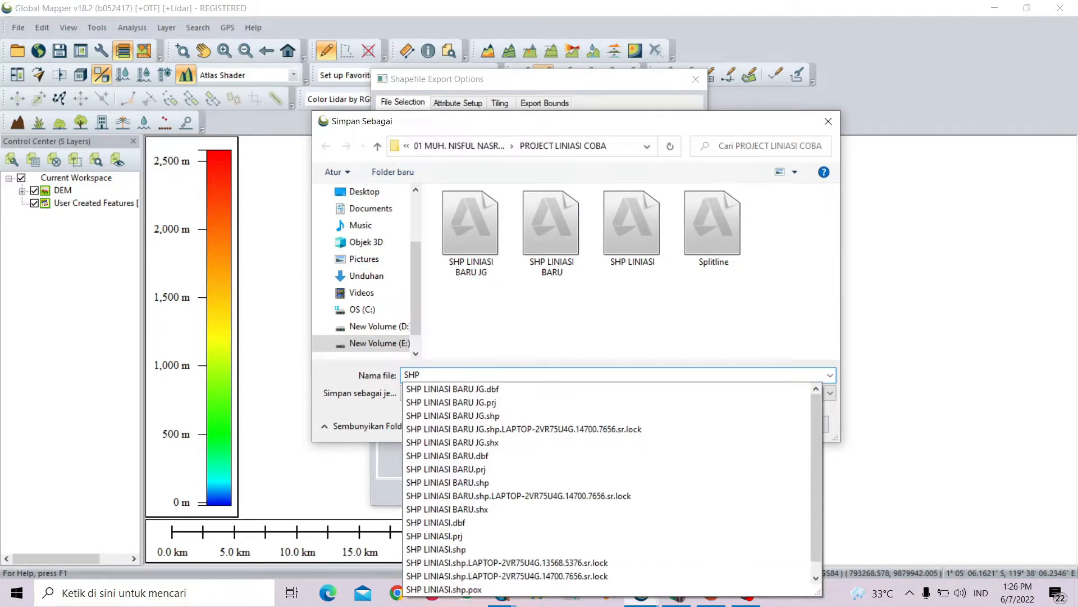
pyautogui.write(' AREA')
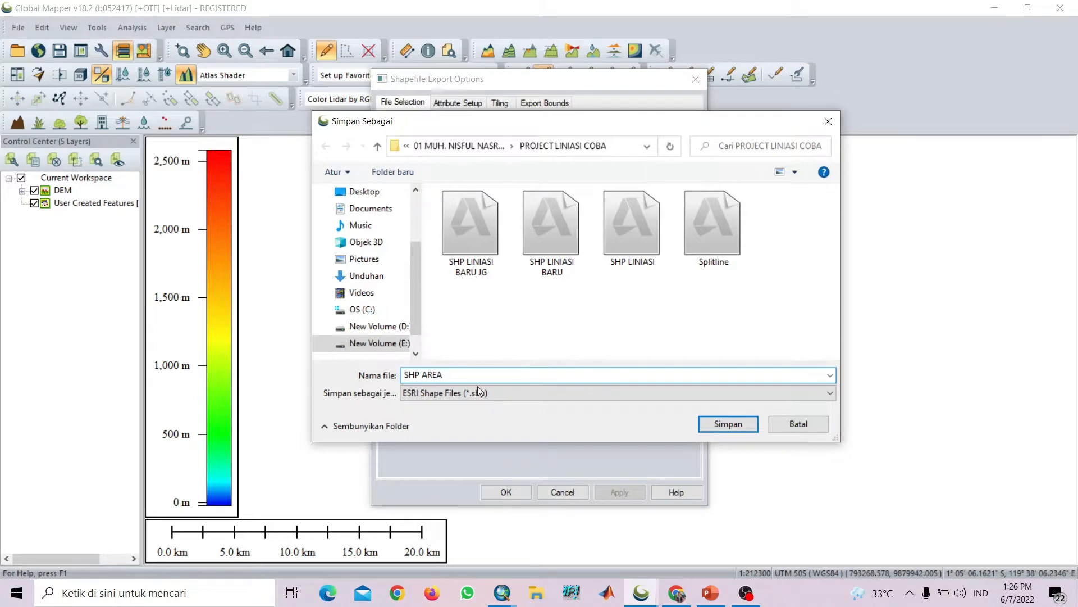
pyautogui.press('Return')
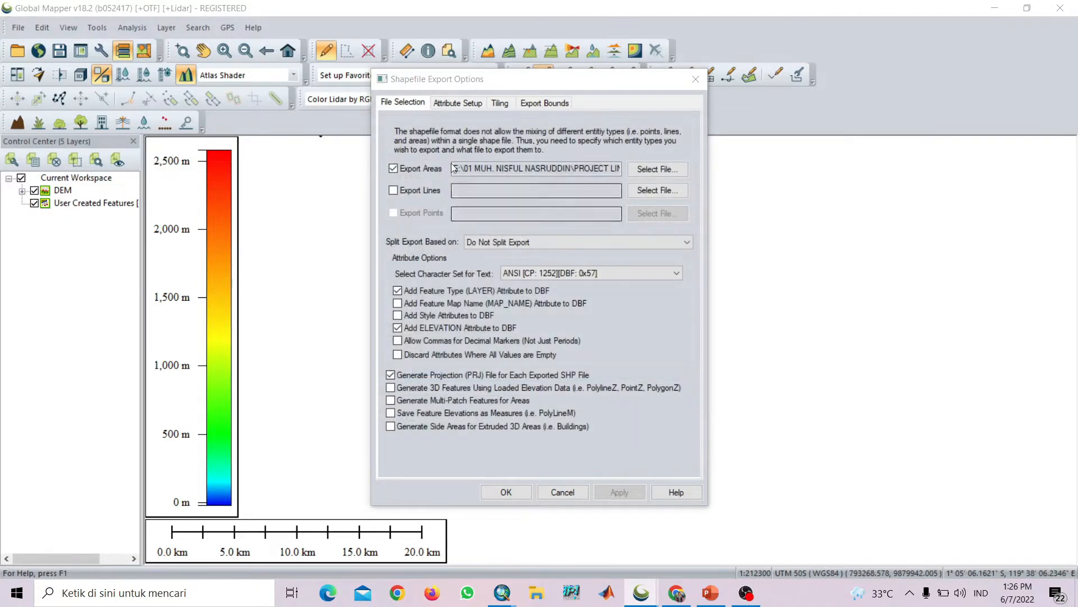
# Enable line export to a file named SHP LINE and run the shapefile export
pyautogui.click(394, 190)
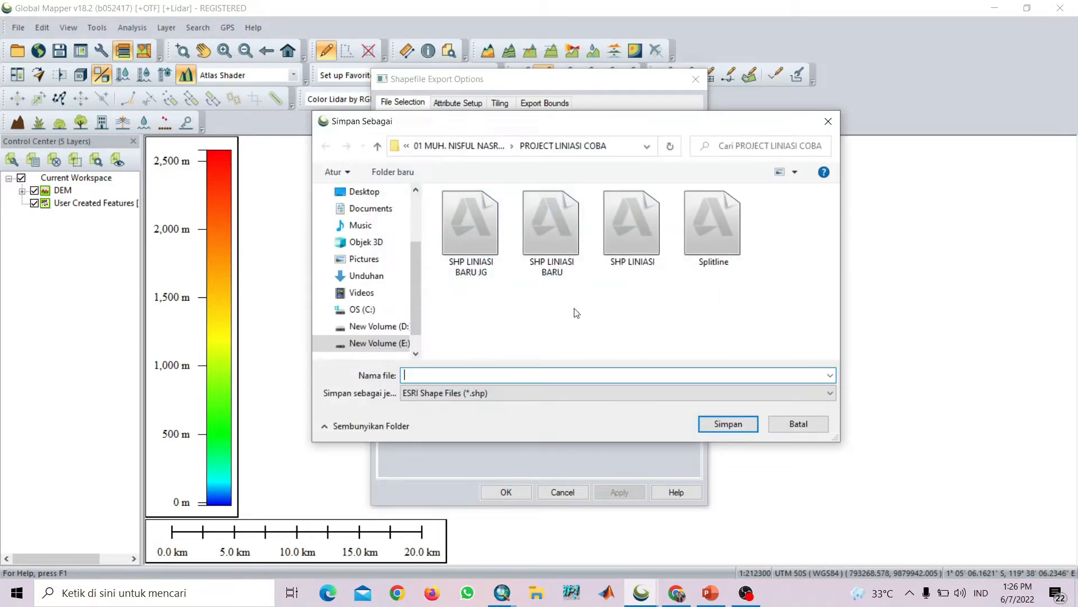
pyautogui.write('SH')
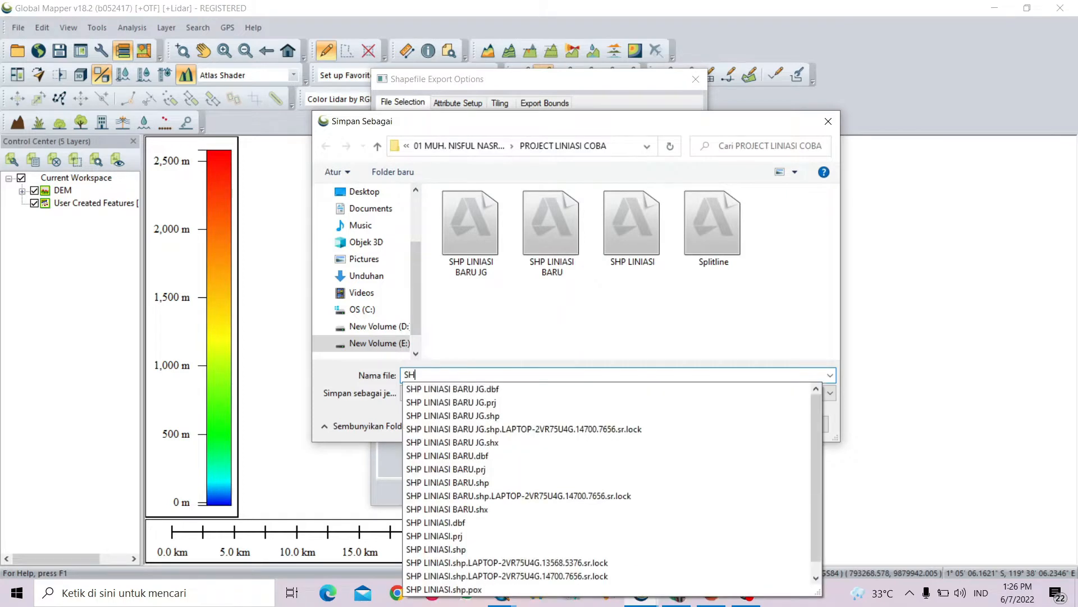
pyautogui.write('P LINE')
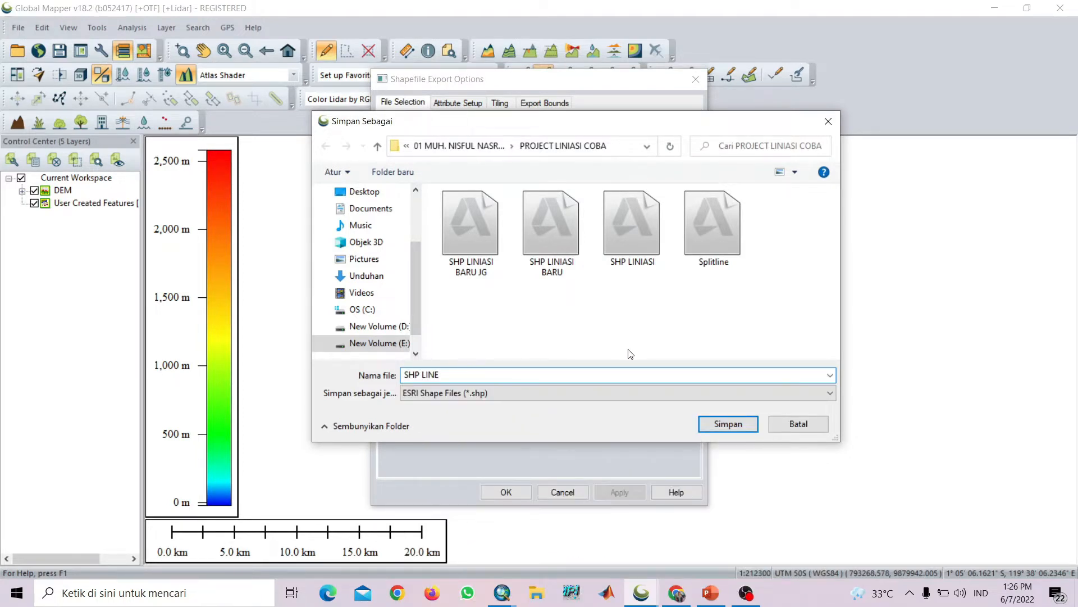
pyautogui.click(724, 424)
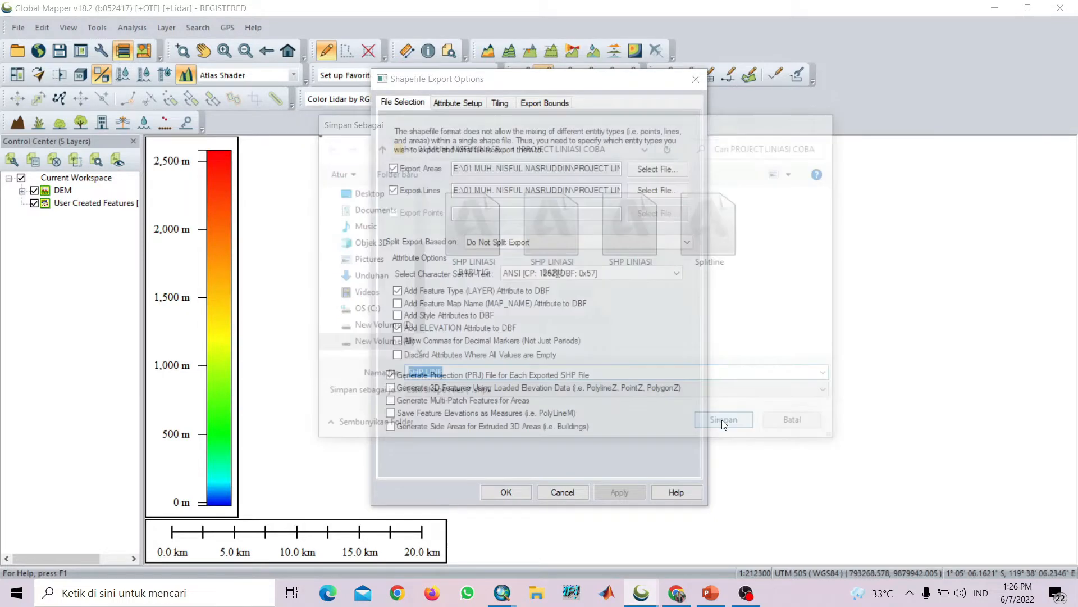
pyautogui.click(506, 492)
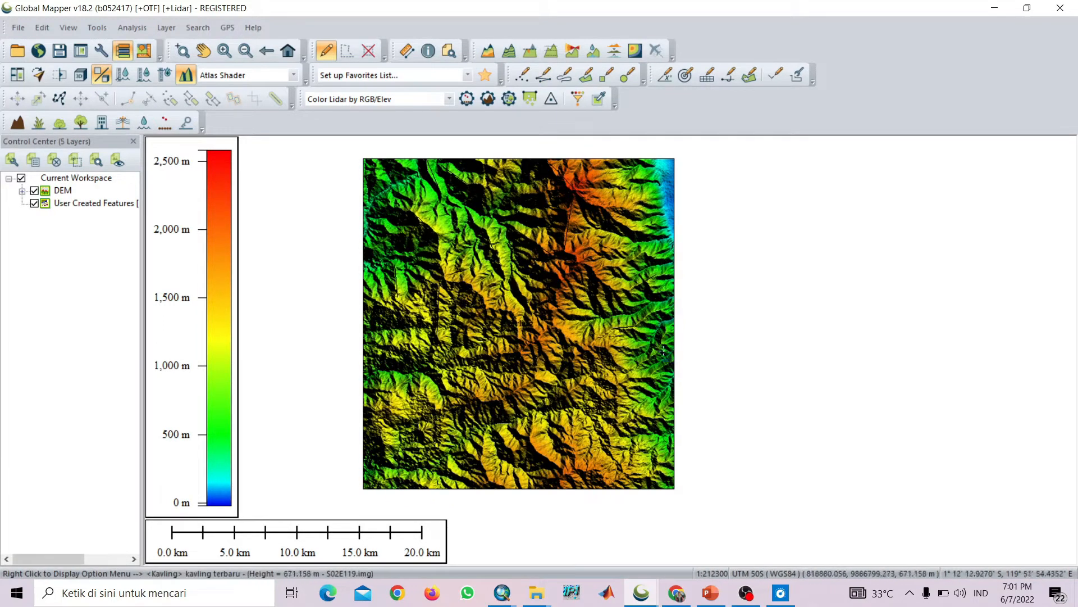
# Start a raster/image export of the DEM with GeoTIFF as the format and dismiss the projection tip
pyautogui.click(19, 29)
pyautogui.moveTo(155, 394)
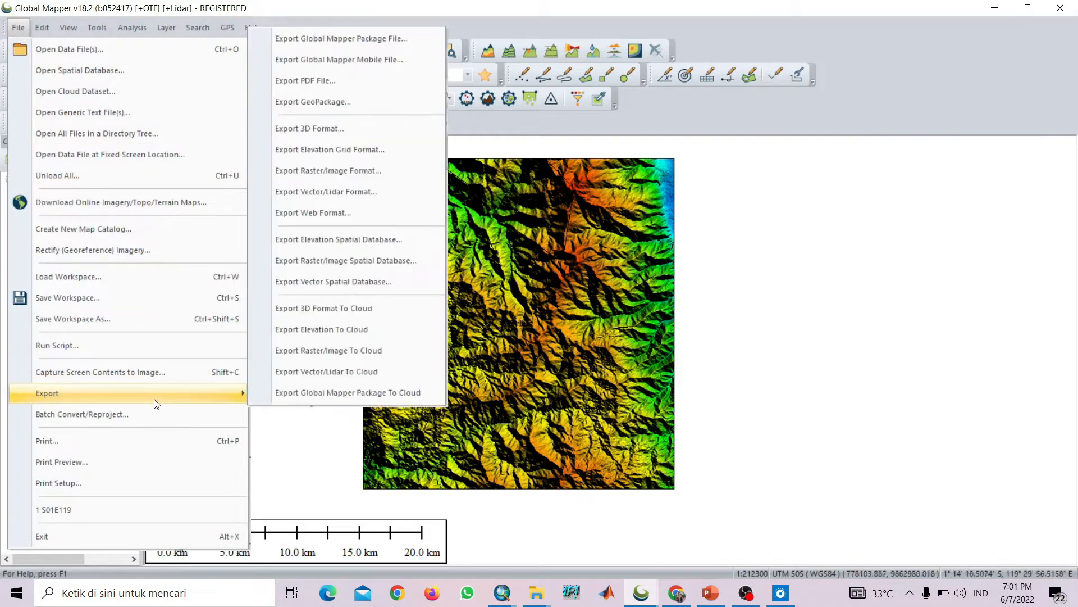
pyautogui.click(354, 170)
pyautogui.click(515, 314)
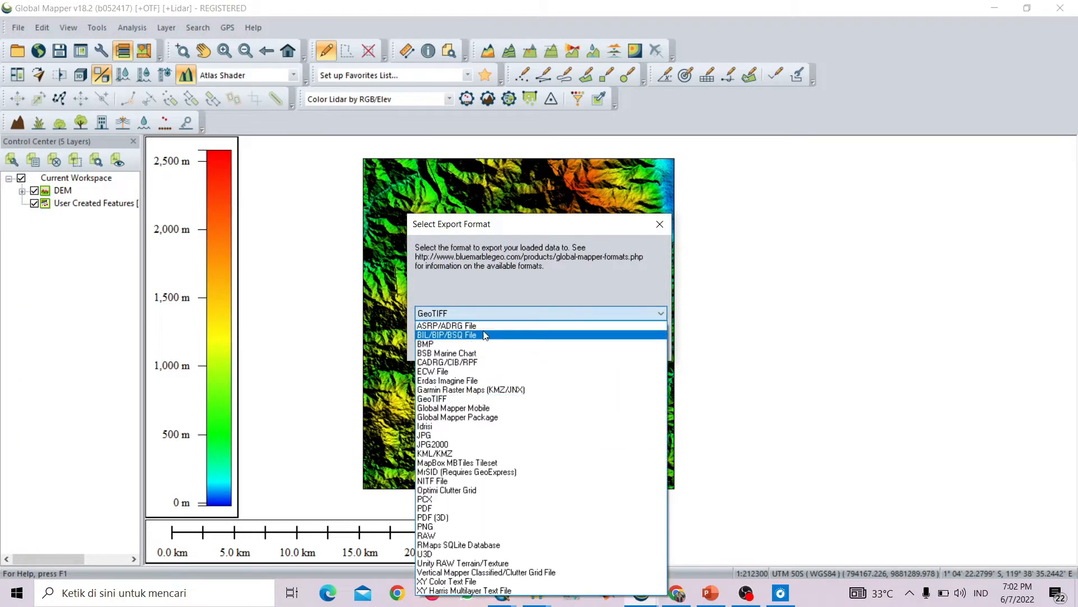
pyautogui.click(476, 398)
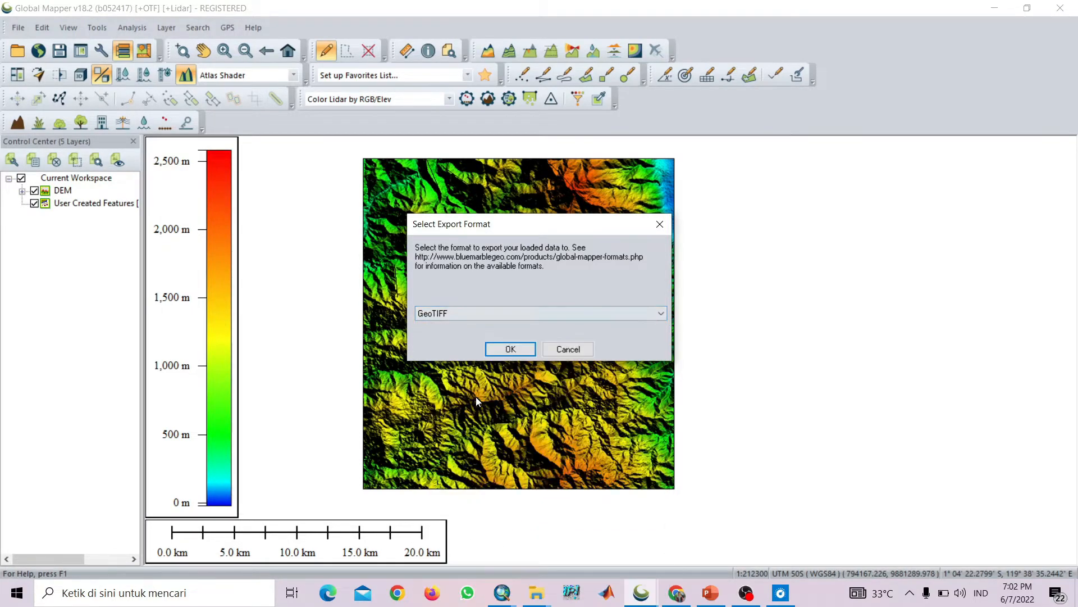
pyautogui.click(510, 349)
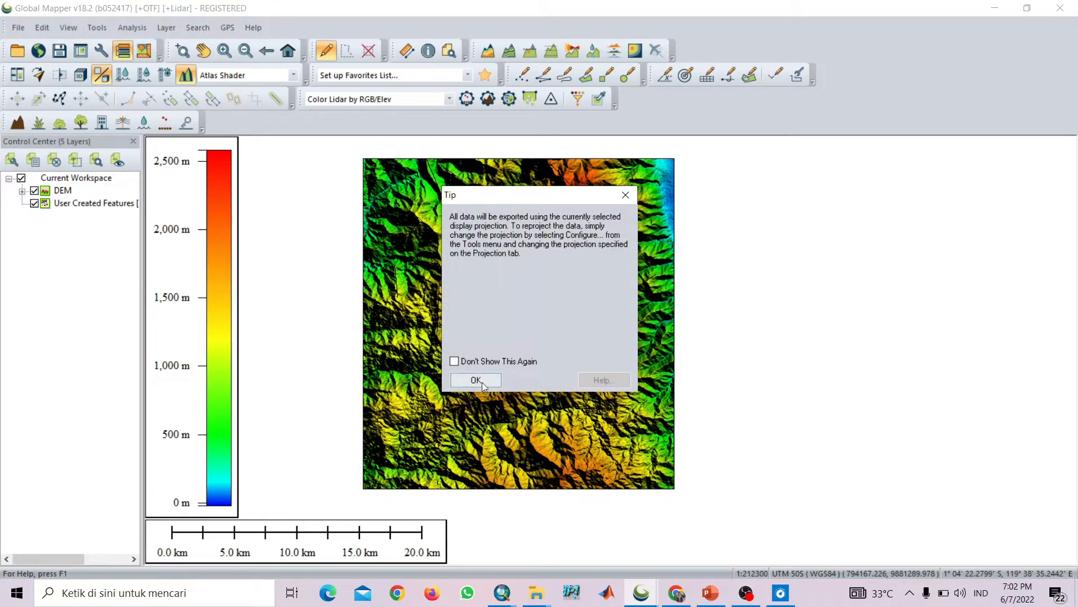
pyautogui.click(476, 380)
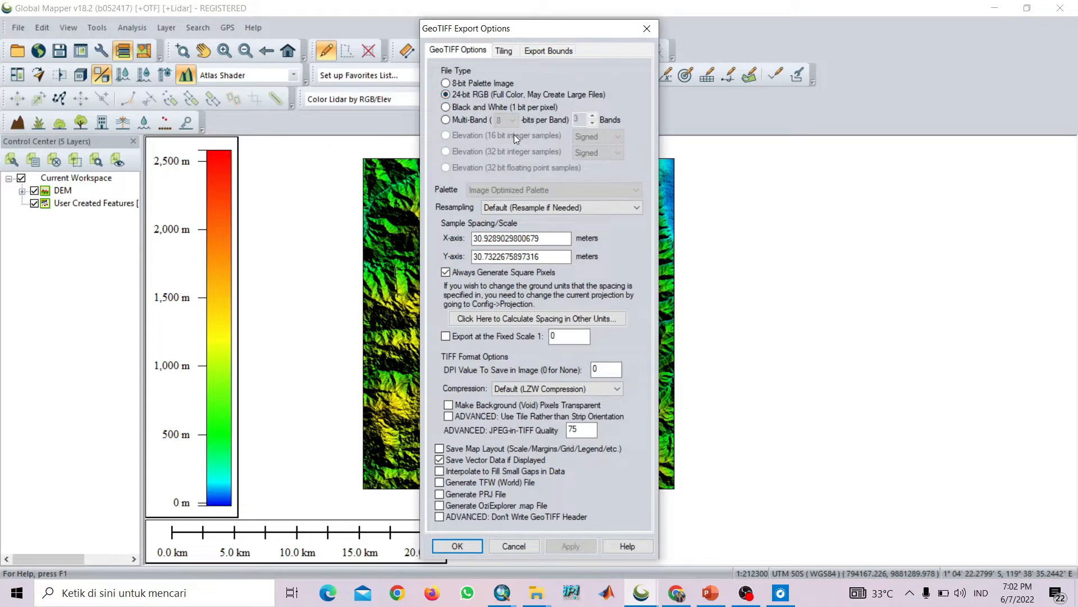
# Accept the default 24-bit RGB GeoTIFF options and save the image as DEM 1
pyautogui.click(457, 546)
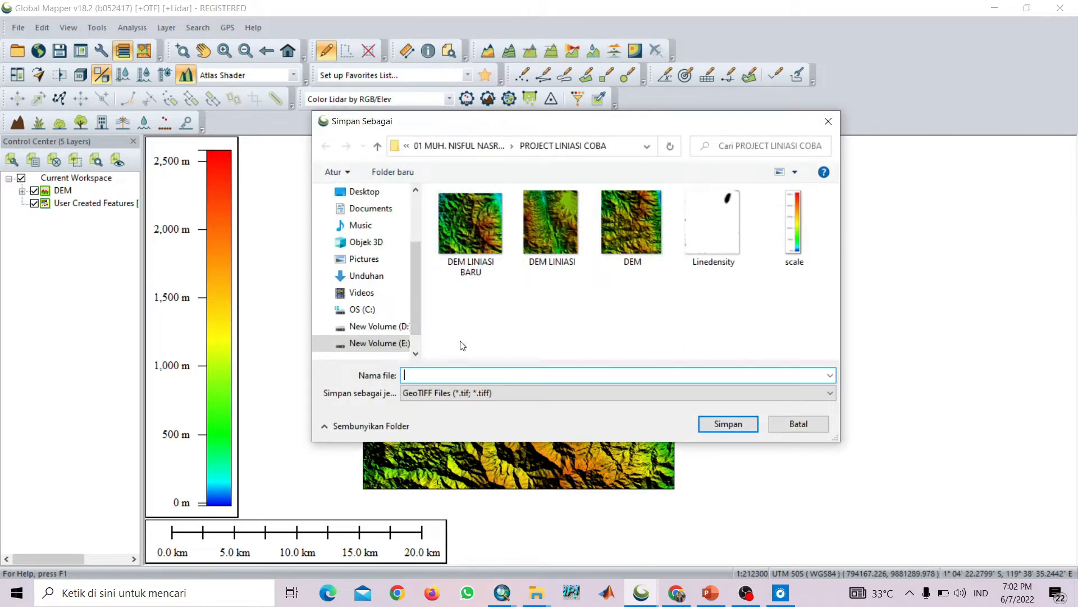
pyautogui.write('DE')
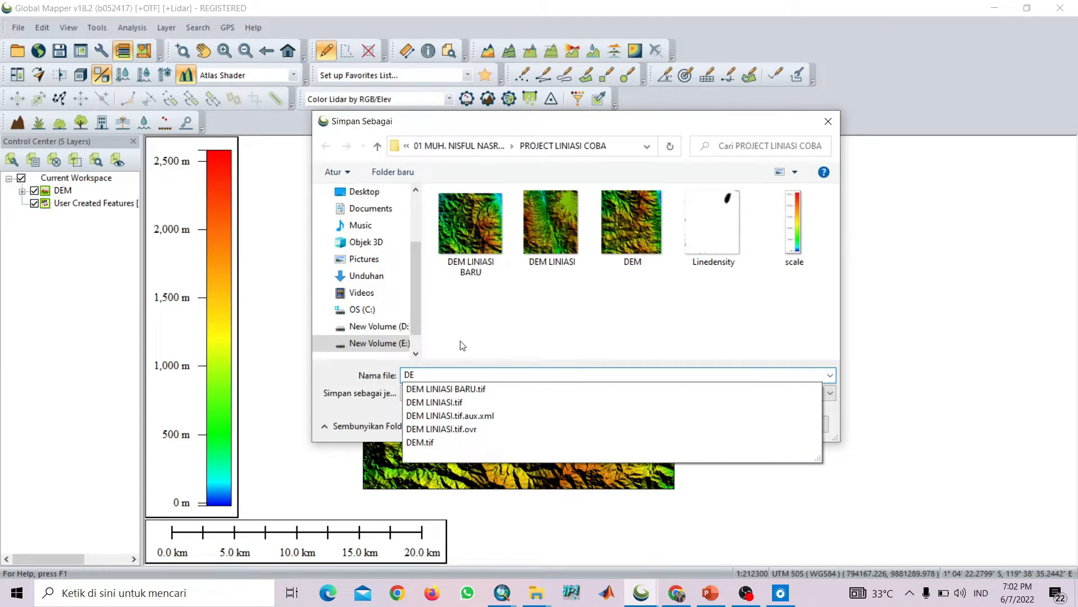
pyautogui.write('M 1')
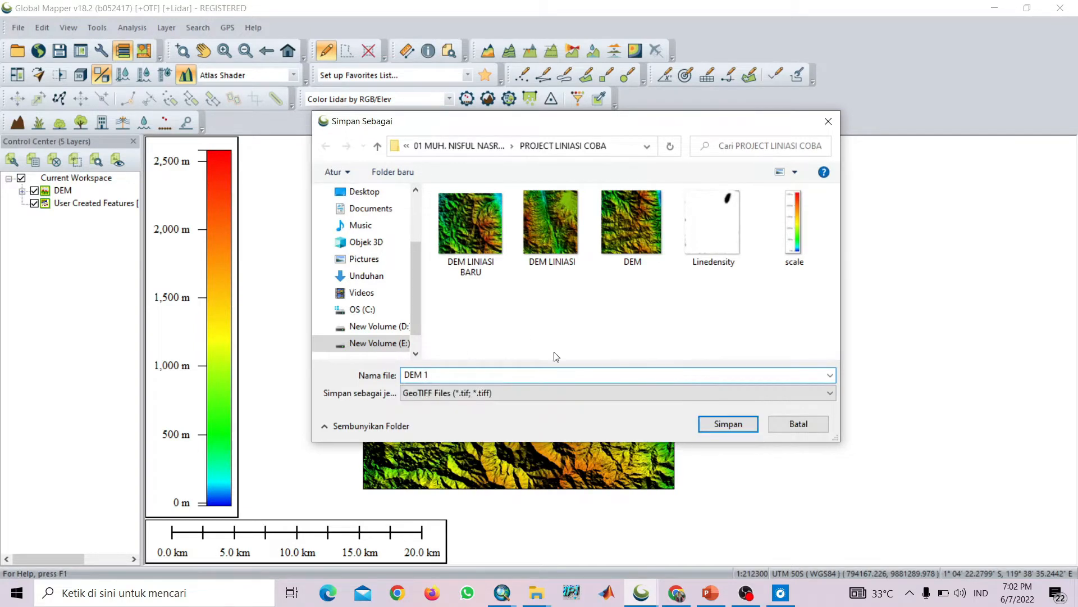
pyautogui.click(735, 425)
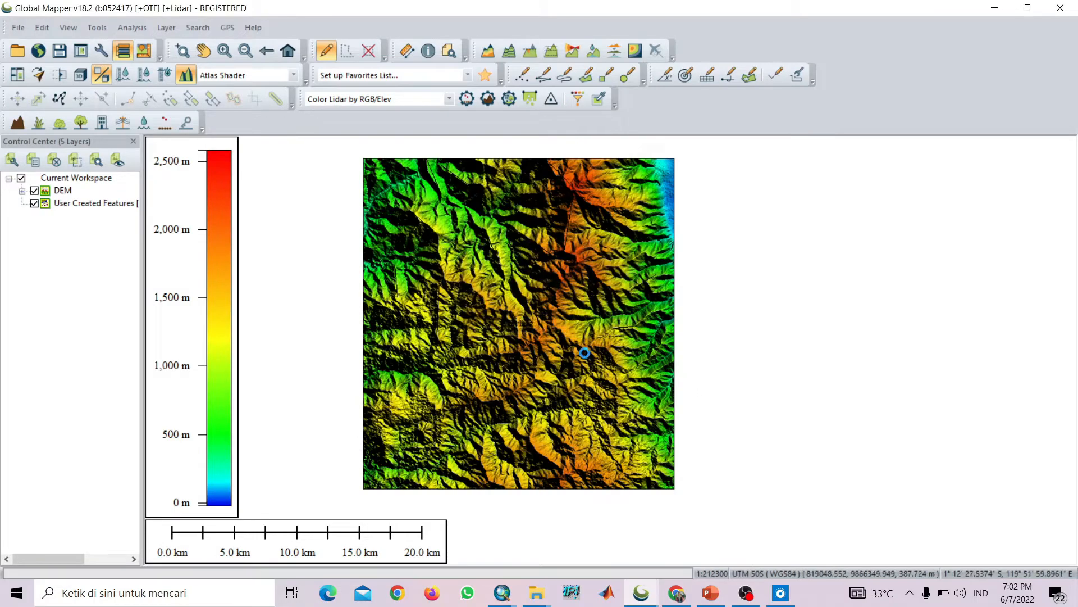
# Show the desktop, refresh it and launch ArcMap 10.4.1
pyautogui.press('super+d')
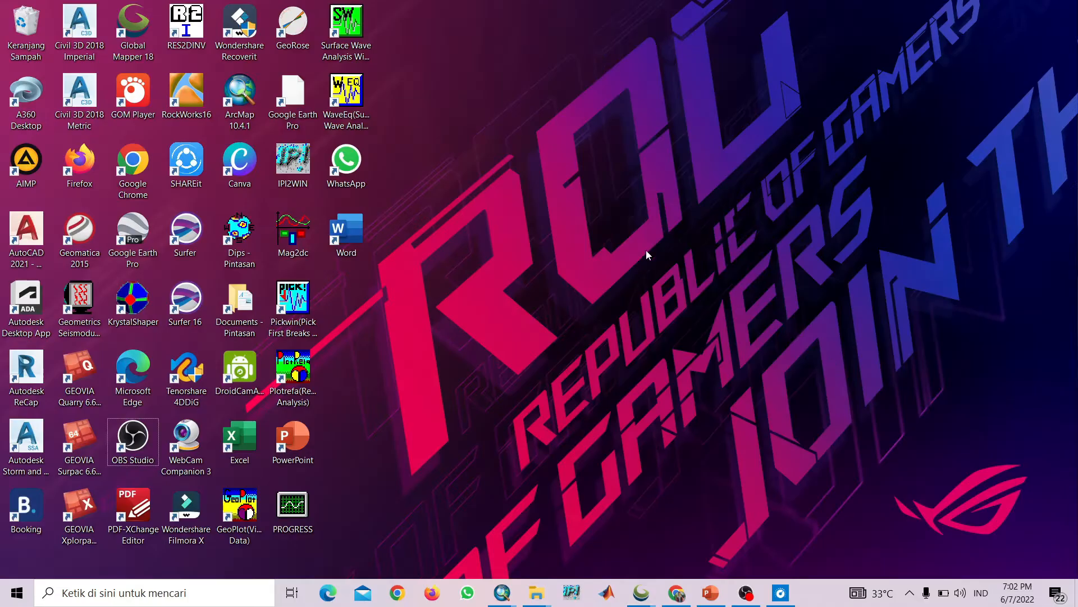
pyautogui.rightClick(646, 254)
pyautogui.click(691, 293)
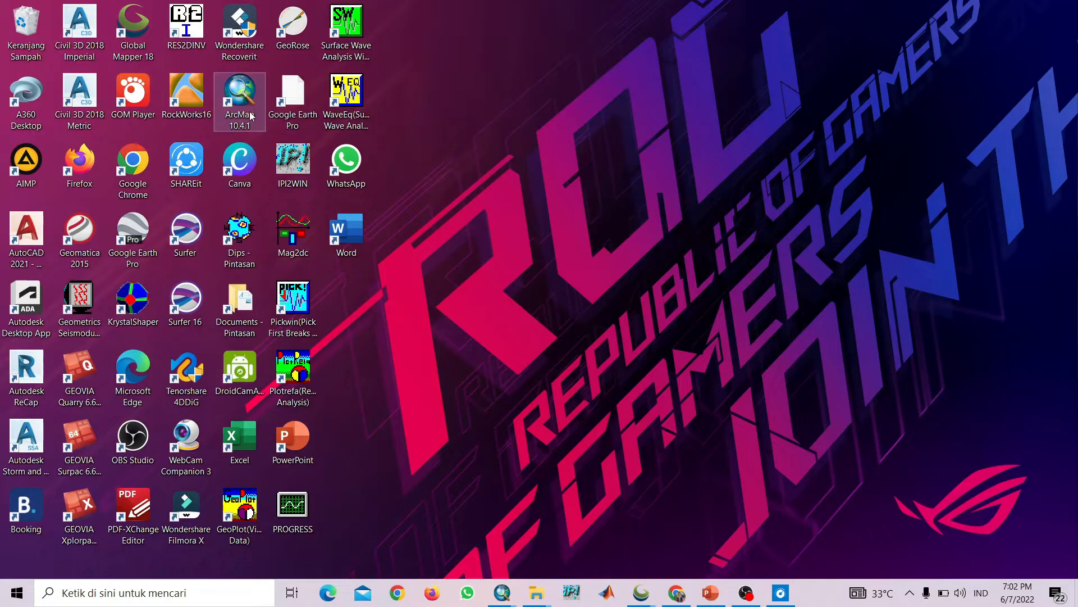
pyautogui.doubleClick(251, 116)
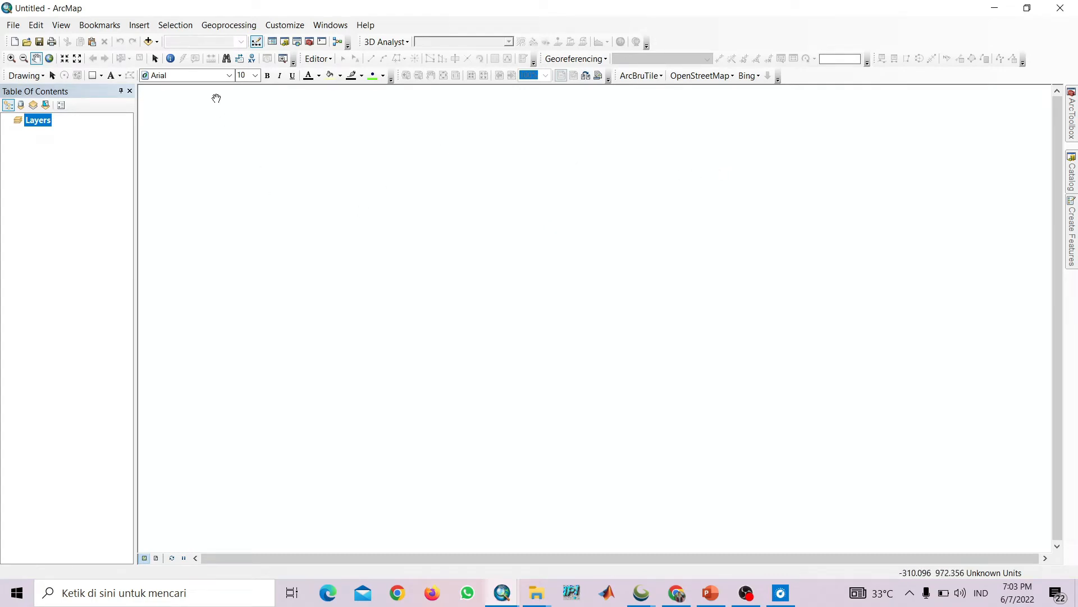
pyautogui.moveTo(746, 592)
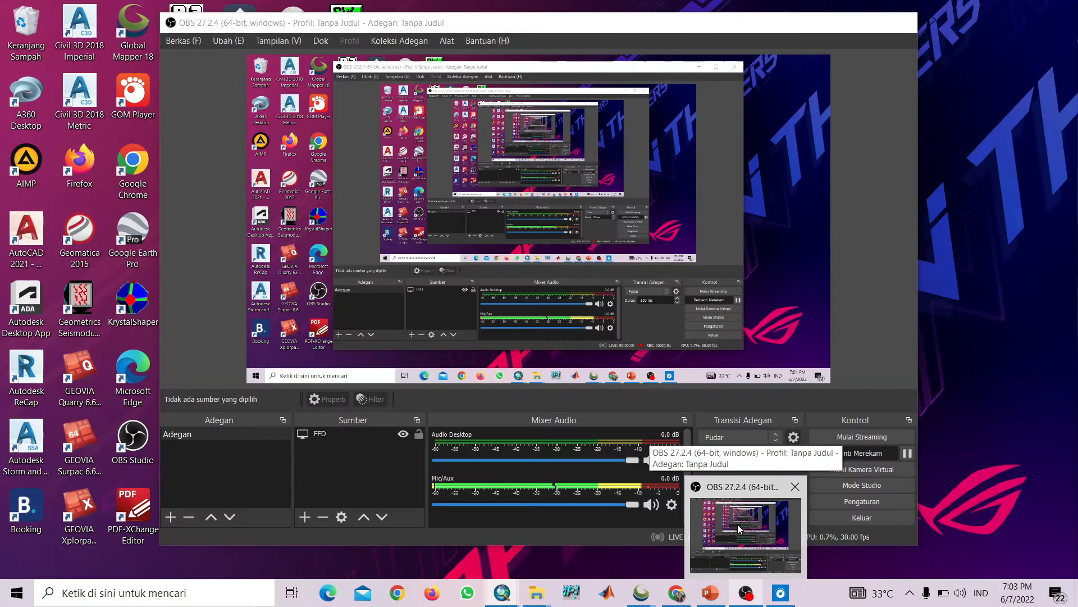
pyautogui.click(738, 528)
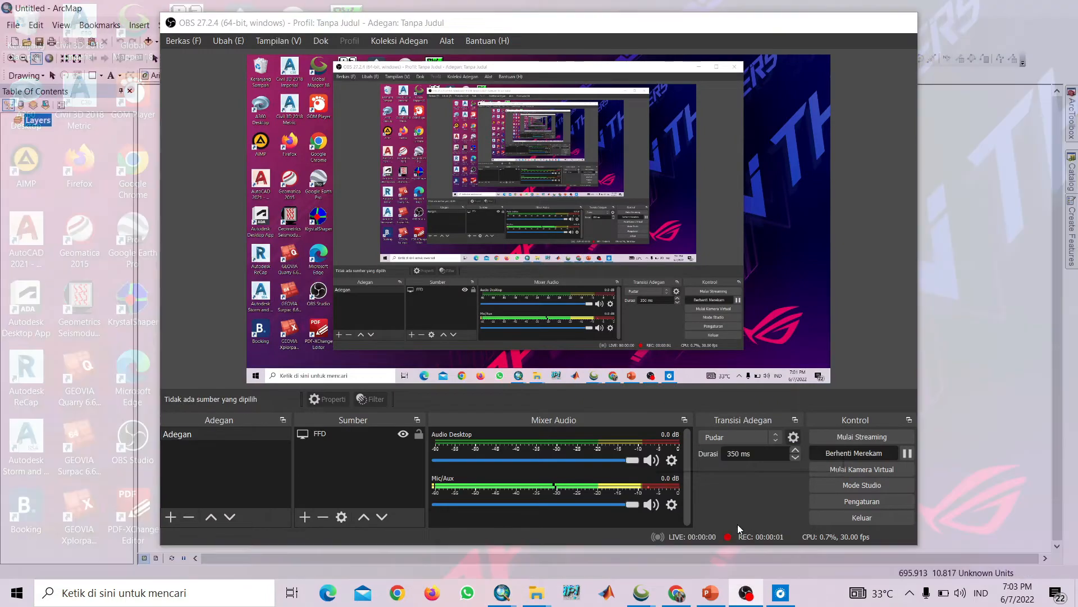
# Add SHP LINE.shp, SHP AREA.shp and DEM 1.tif from the PROJECT LINIASI COBA folder to the map
pyautogui.click(835, 22)
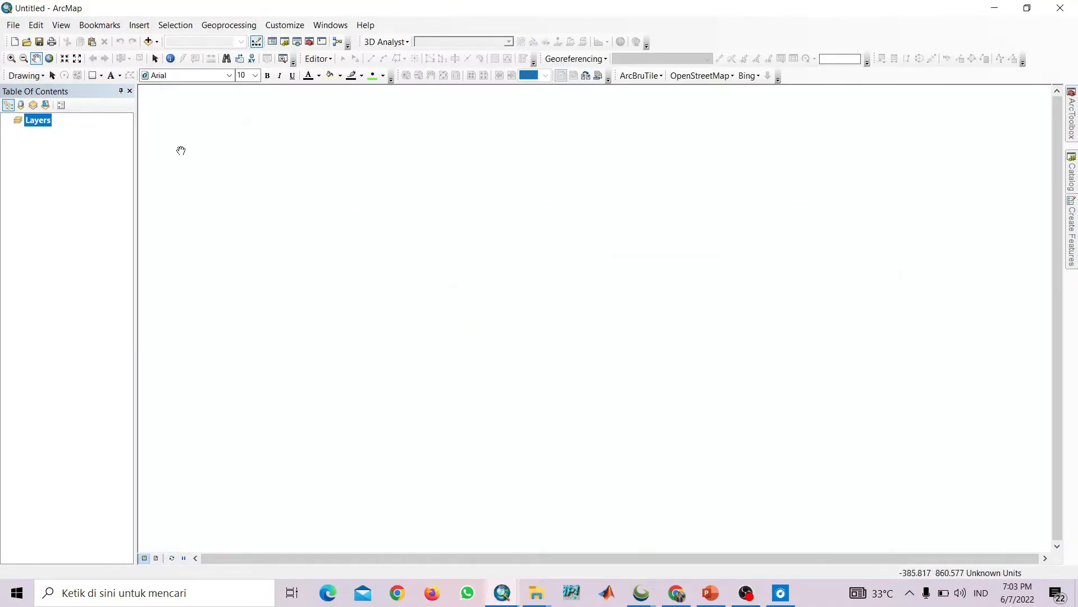
pyautogui.click(148, 41)
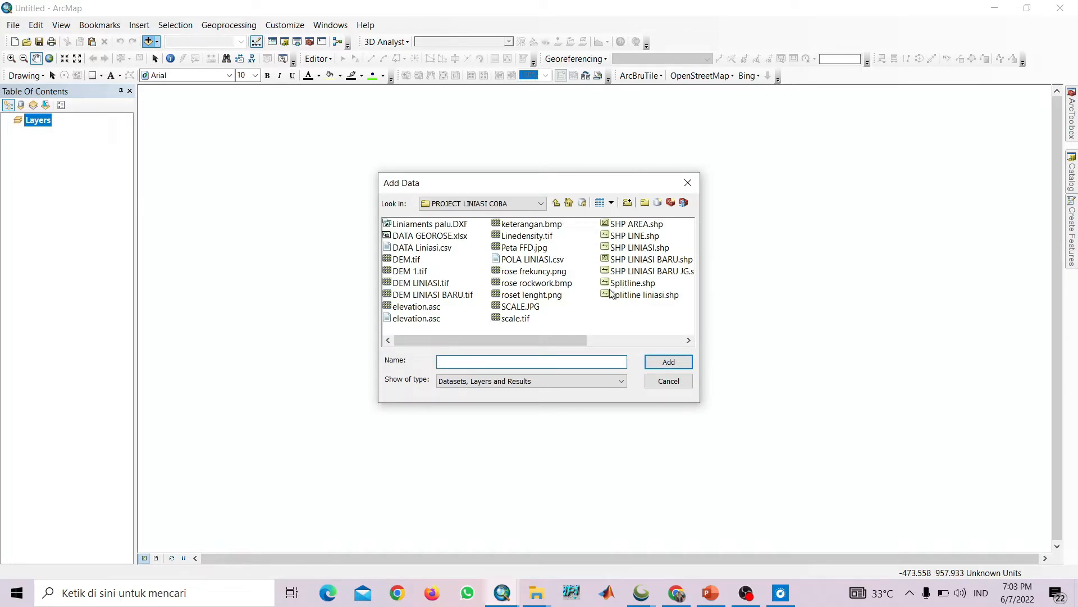
pyautogui.click(636, 237)
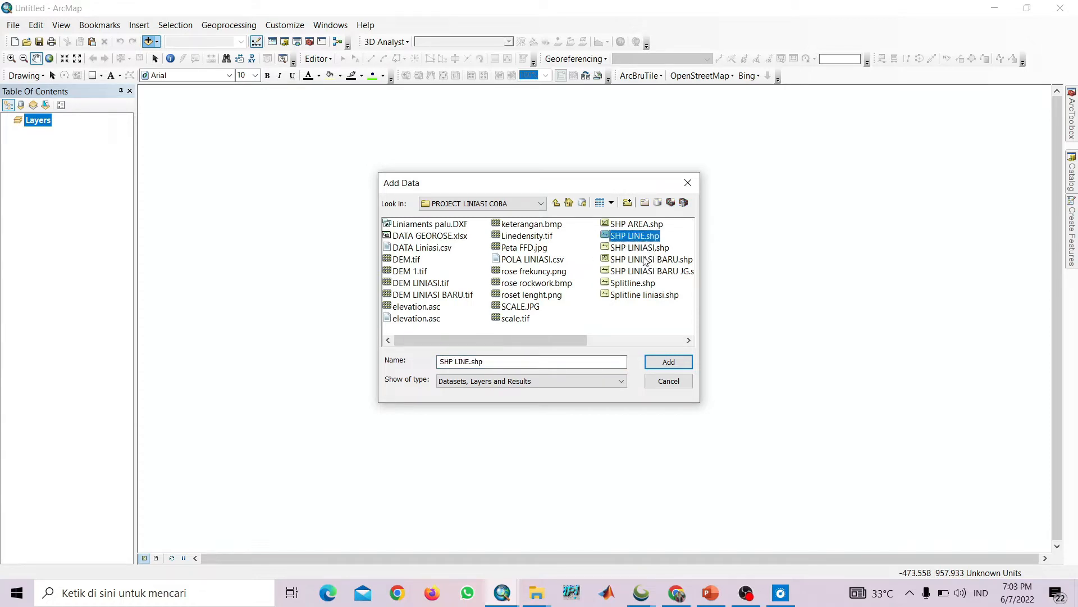
pyautogui.keyDown('ctrl'); pyautogui.click(631, 224); pyautogui.keyUp('ctrl')
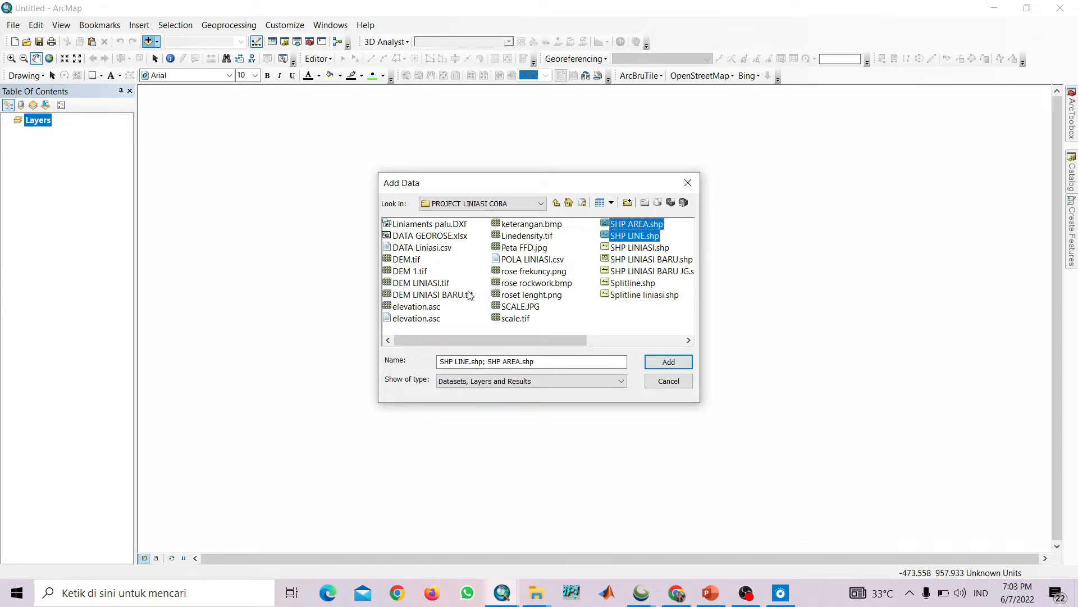
pyautogui.keyDown('ctrl'); pyautogui.click(401, 274); pyautogui.keyUp('ctrl')
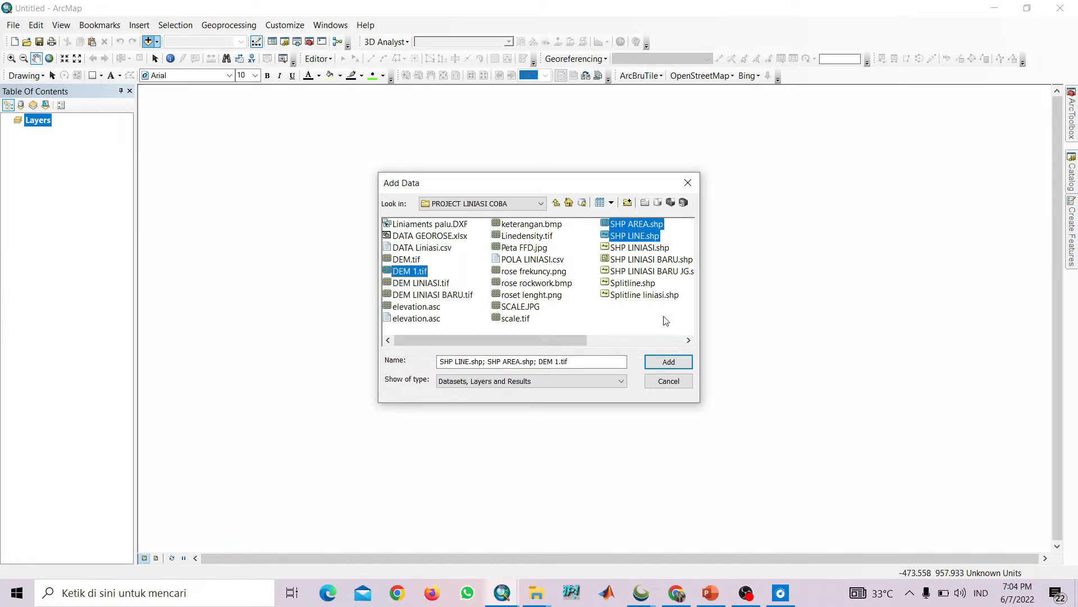
pyautogui.click(677, 362)
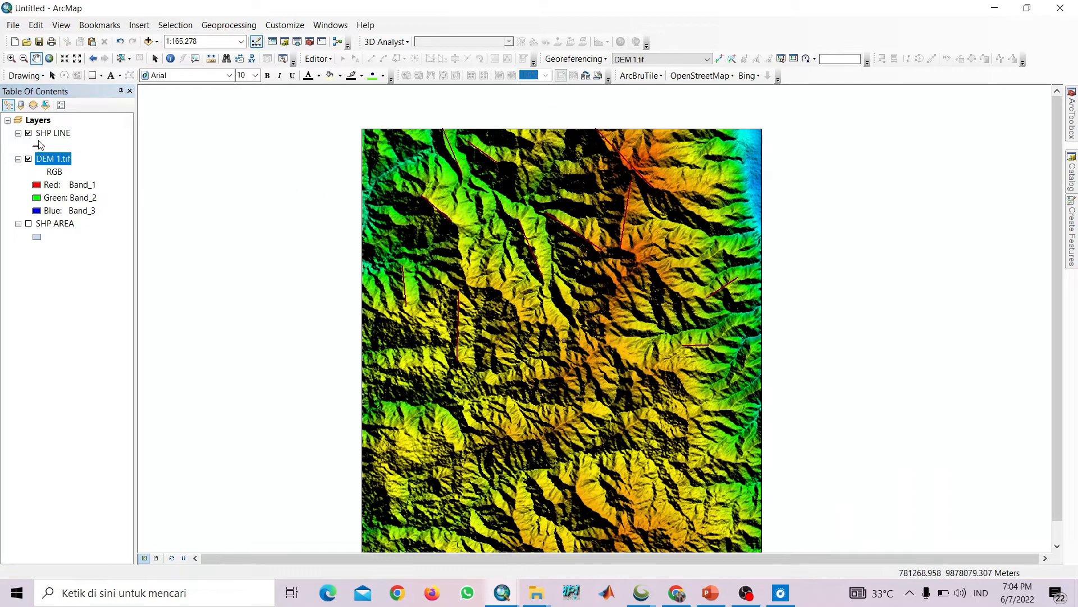
# Restyle the SHP LINE layer's line symbol with a magenta color and a width of 3
pyautogui.click(38, 145)
pyautogui.click(607, 318)
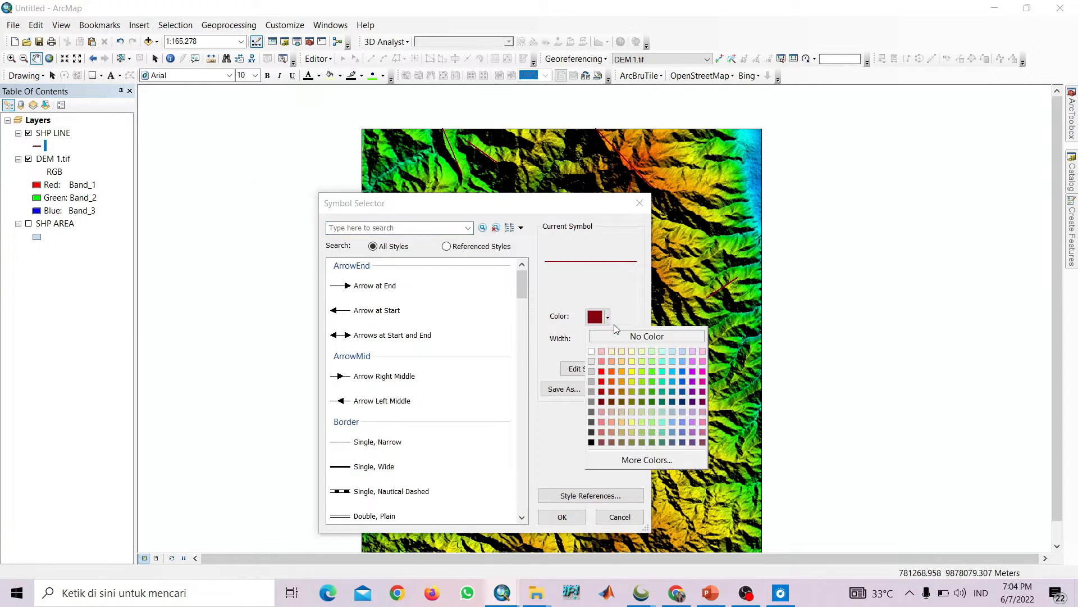
pyautogui.click(703, 382)
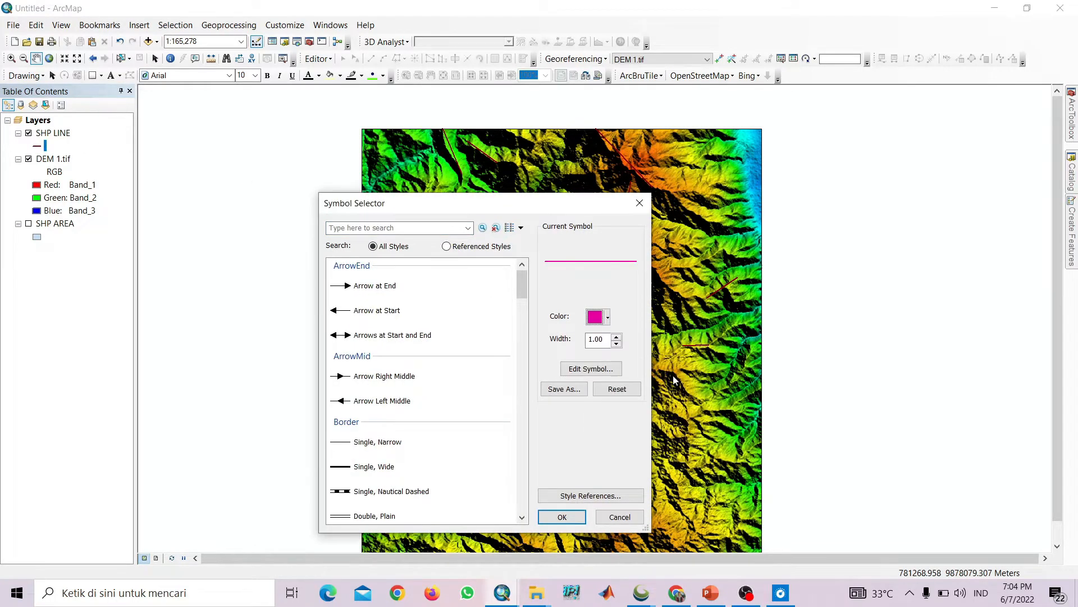
pyautogui.click(616, 337)
pyautogui.click(617, 337)
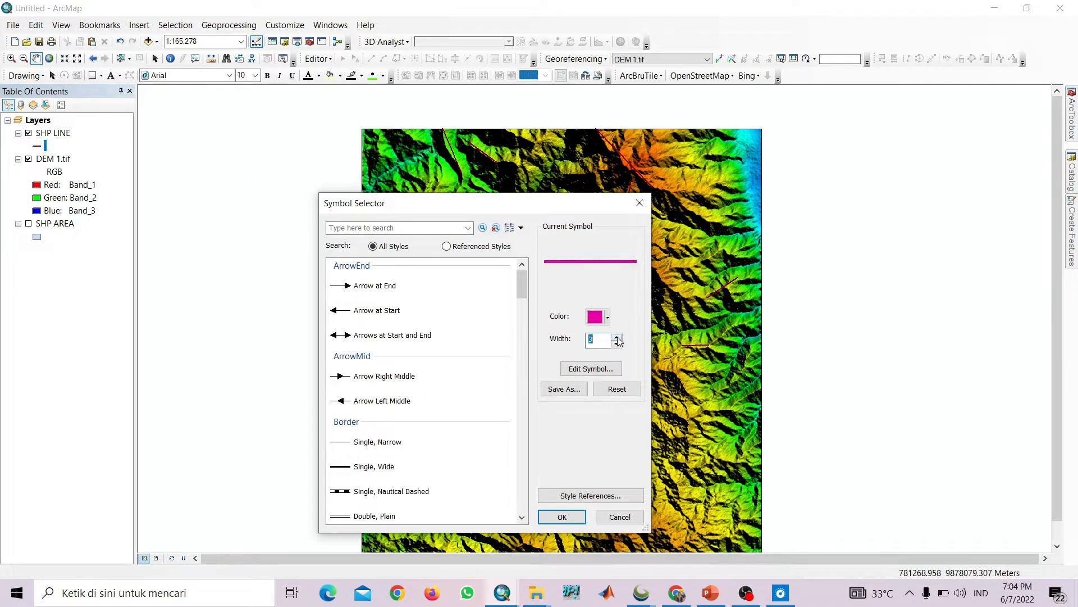
pyautogui.click(562, 516)
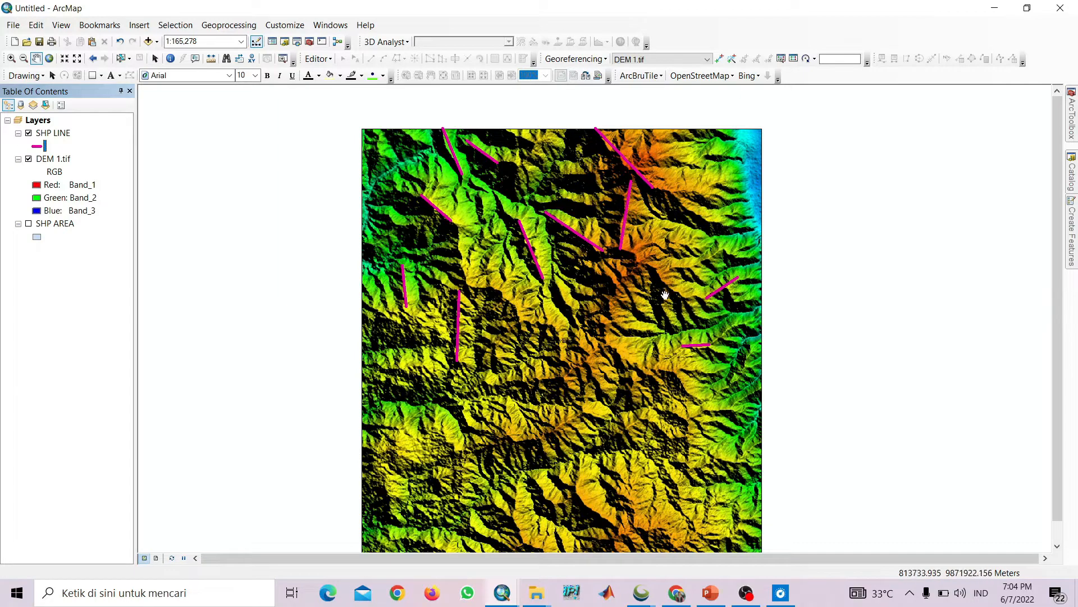
# Open the coordinate system properties of the Layers data frame and choose WGS 1984 UTM Zone 50S from the favorites
pyautogui.moveTo(665, 295); pyautogui.dragTo(660, 263)
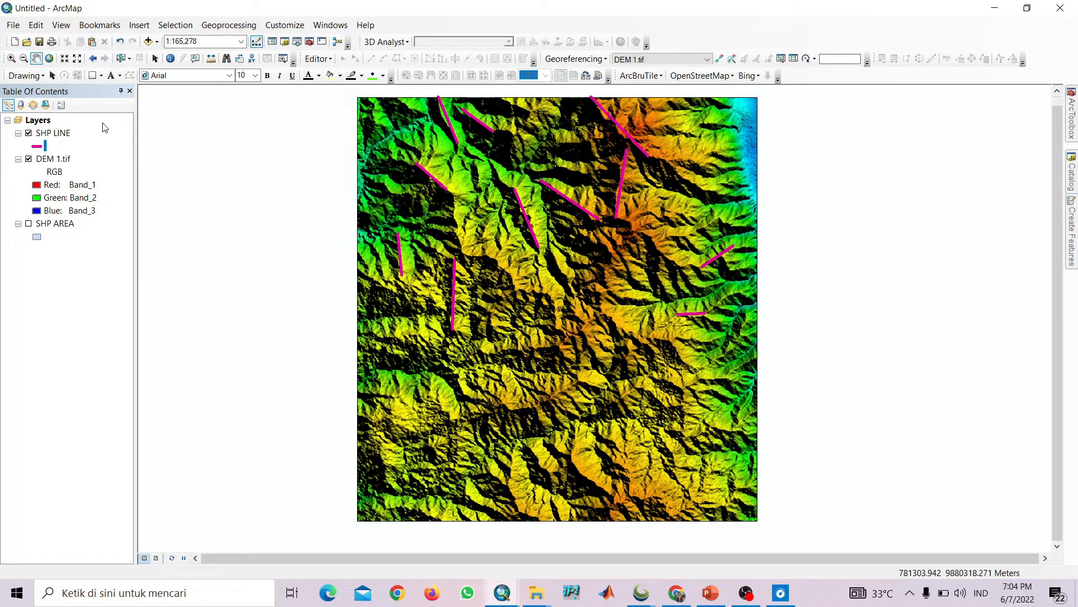
pyautogui.click(42, 122)
pyautogui.rightClick(42, 121)
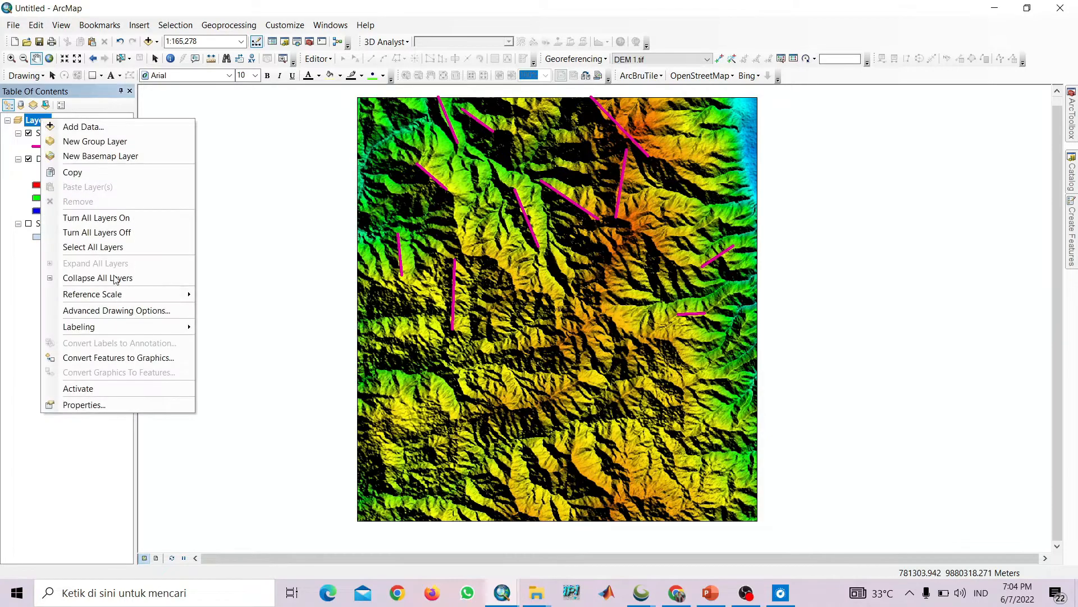
pyautogui.click(108, 405)
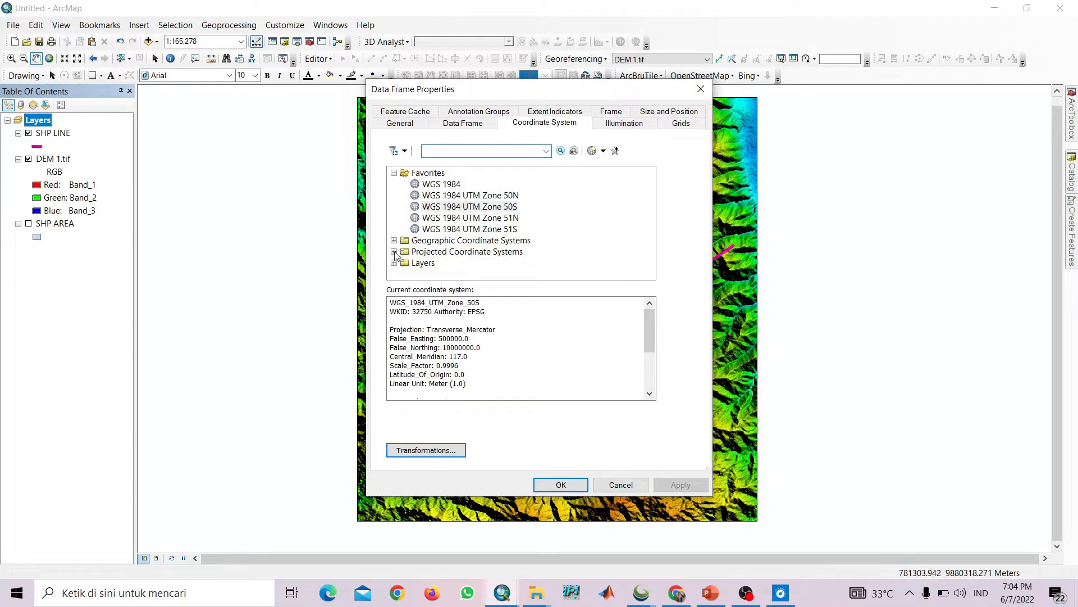
pyautogui.click(476, 206)
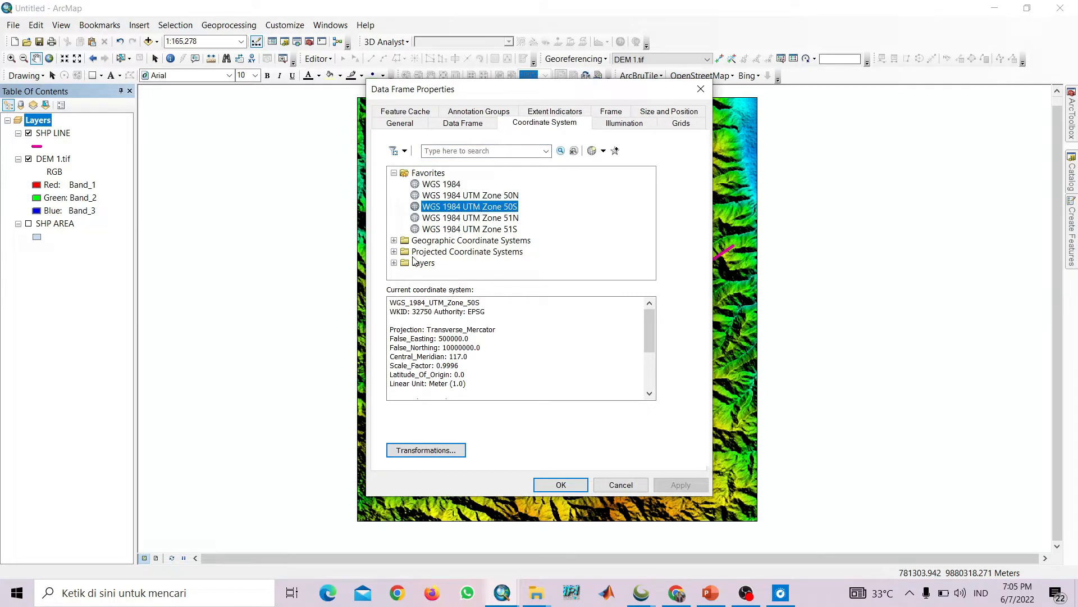
# Choose WGS 1984 UTM Zone 50S among the projected UTM systems for the Southern Hemisphere and apply it to the data frame
pyautogui.click(396, 253)
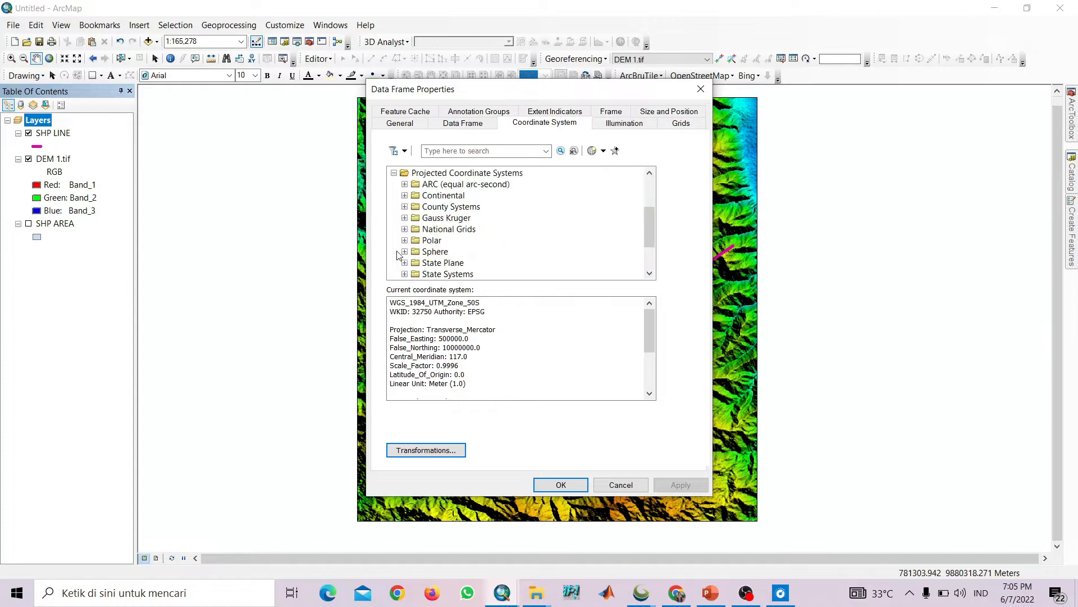
pyautogui.scroll(-2, 427, 253)
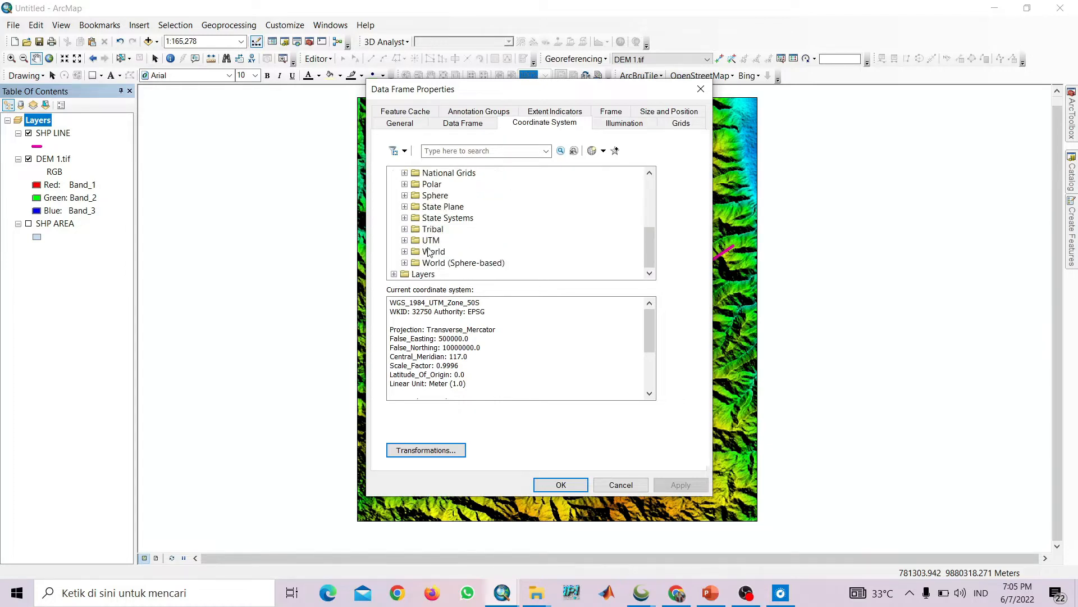
pyautogui.click(404, 240)
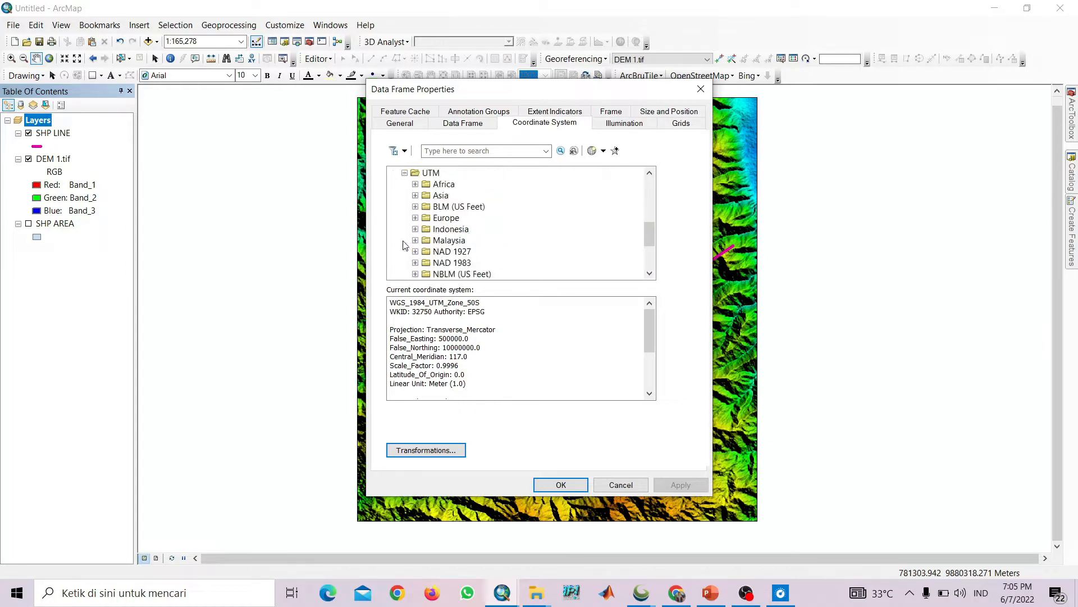
pyautogui.scroll(-3, 463, 218)
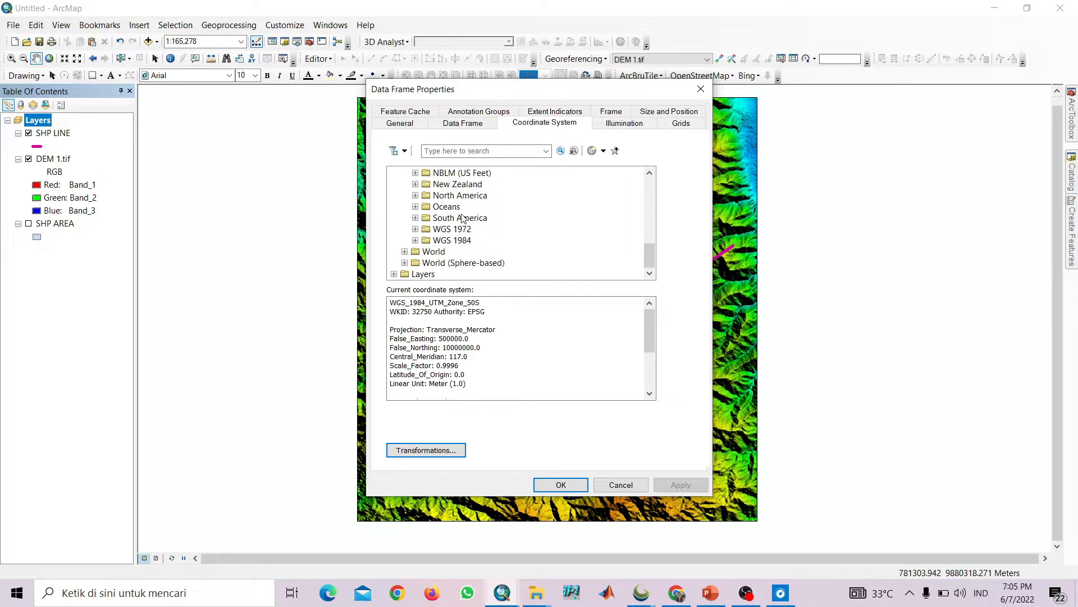
pyautogui.click(416, 240)
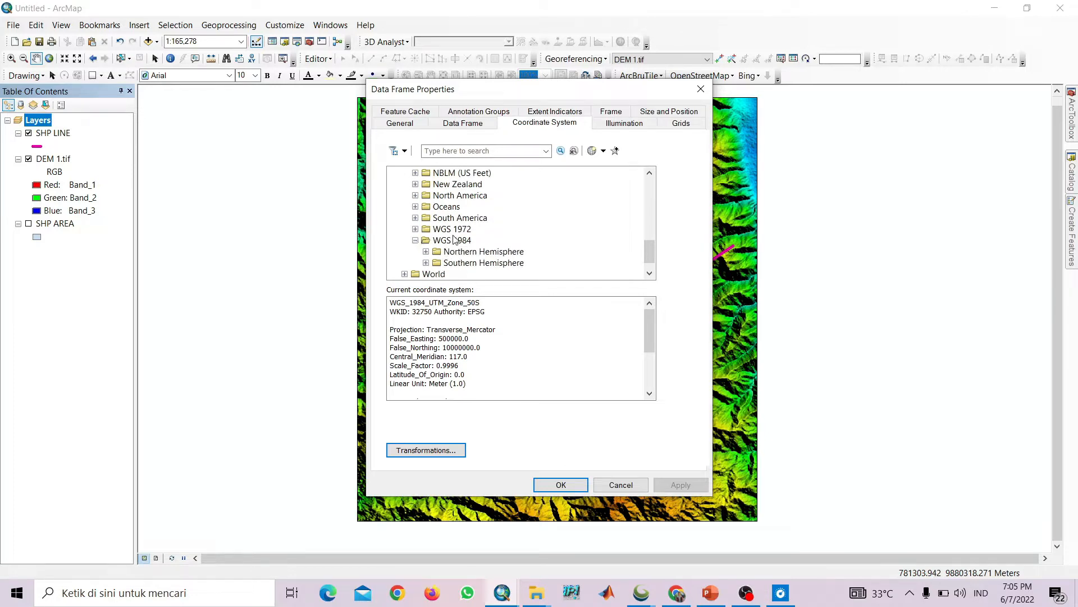
pyautogui.scroll(-1, 454, 239)
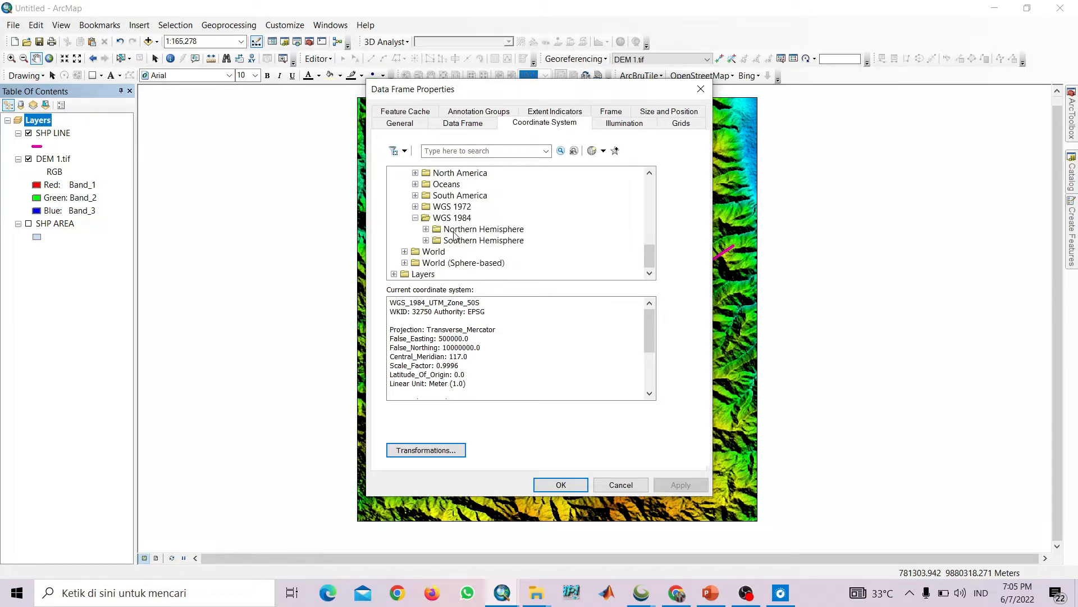
pyautogui.click(425, 240)
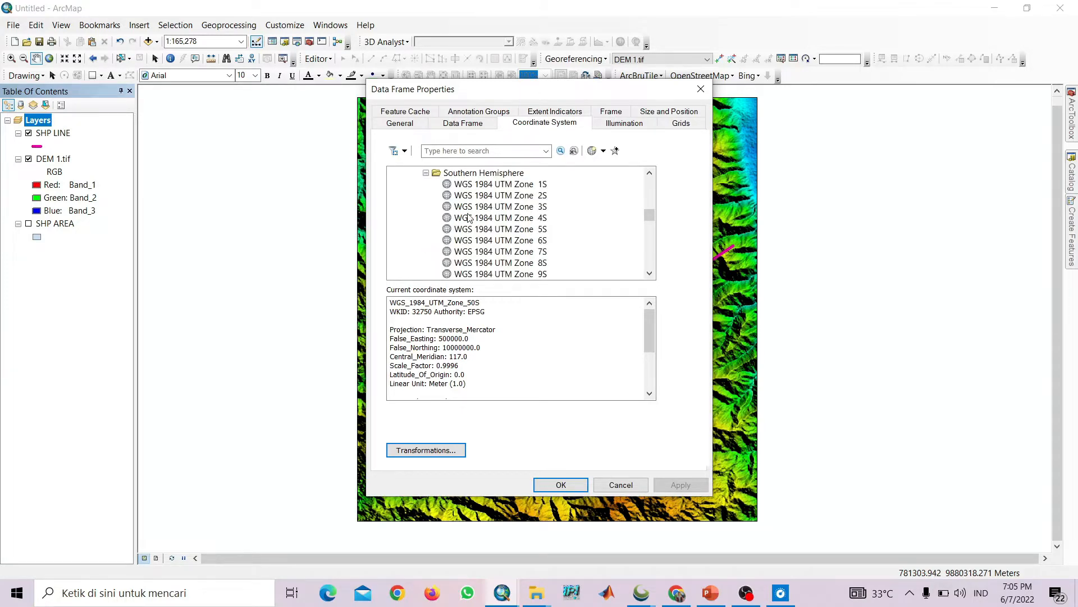
pyautogui.scroll(-14, 488, 230)
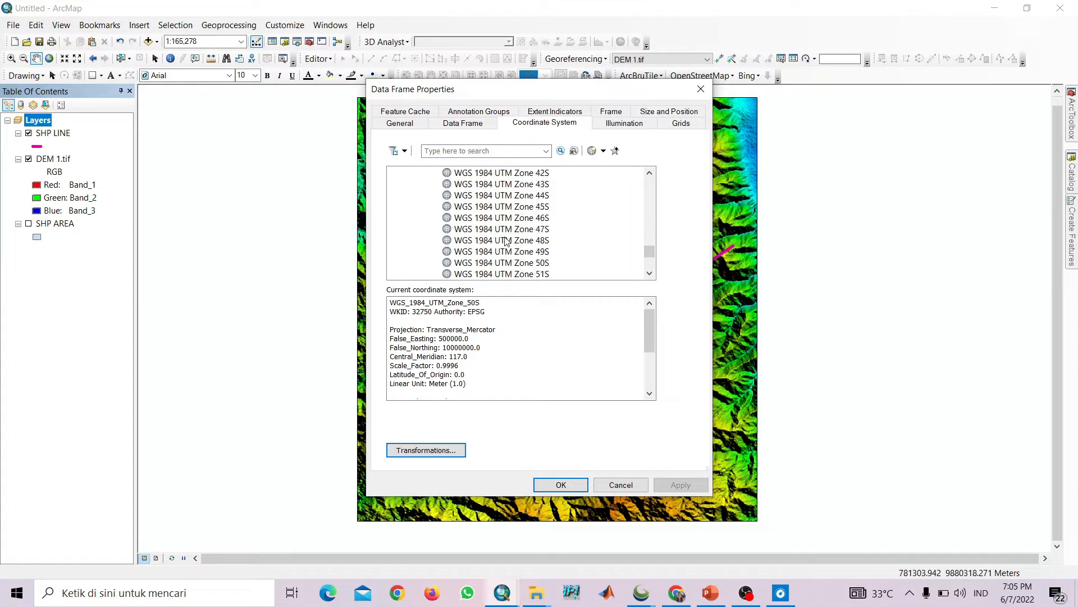
pyautogui.scroll(-2, 505, 240)
pyautogui.click(471, 197)
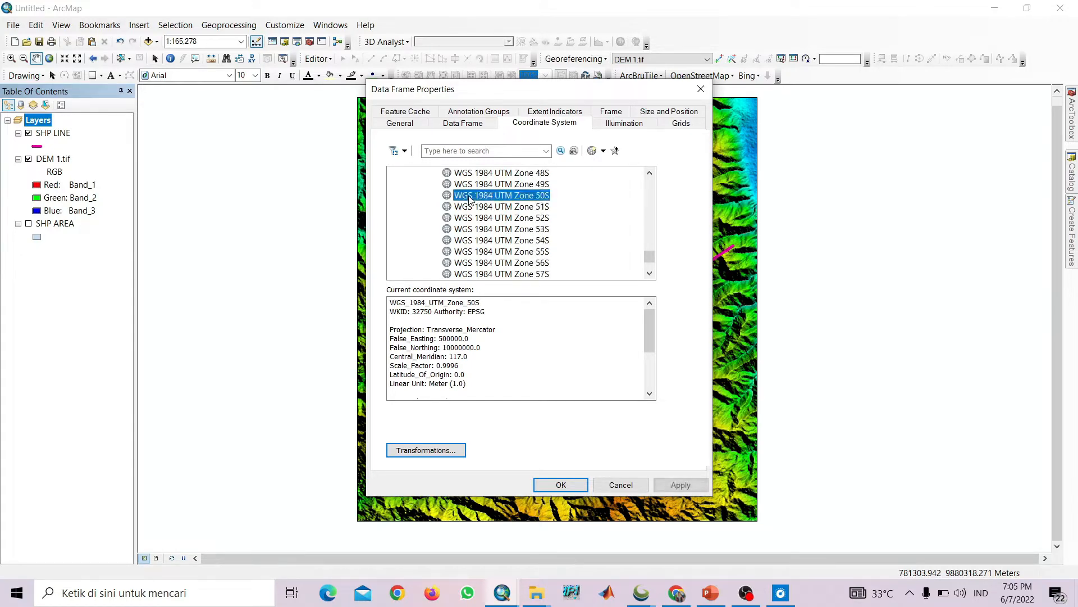
pyautogui.click(560, 484)
pyautogui.click(445, 329)
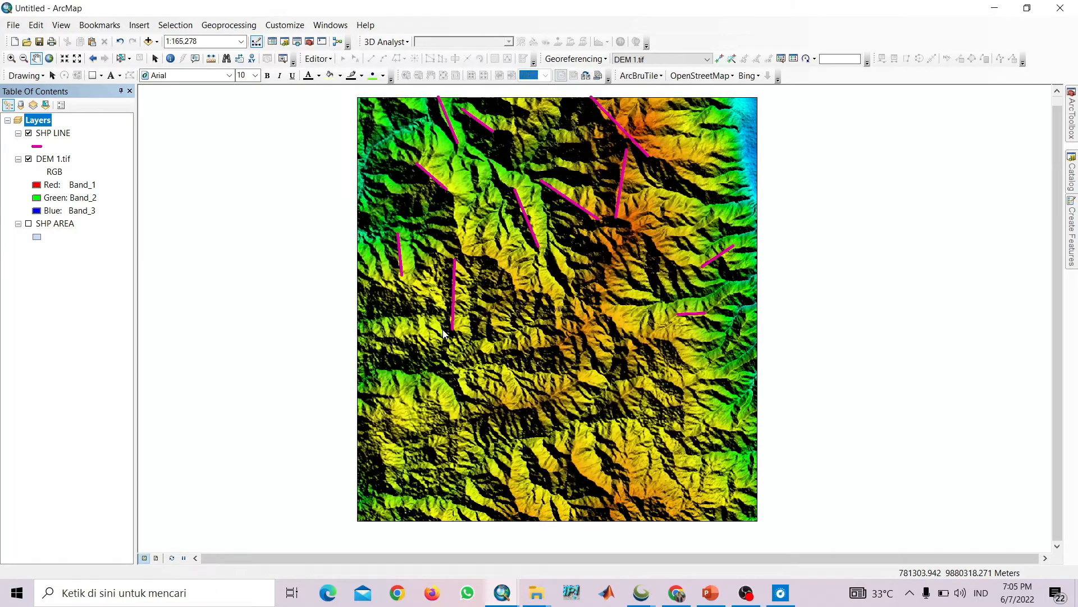
# Search the geoprocessing tools for SPLIT LINE and open Split Line At Vertices
pyautogui.moveTo(835, 251); pyautogui.dragTo(855, 258)
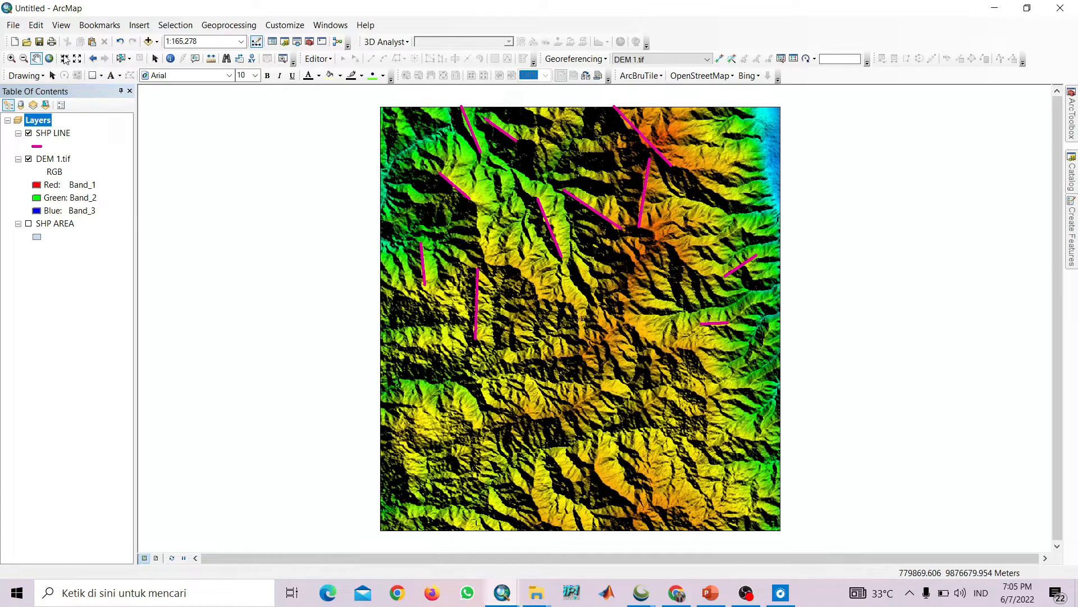
pyautogui.click(297, 42)
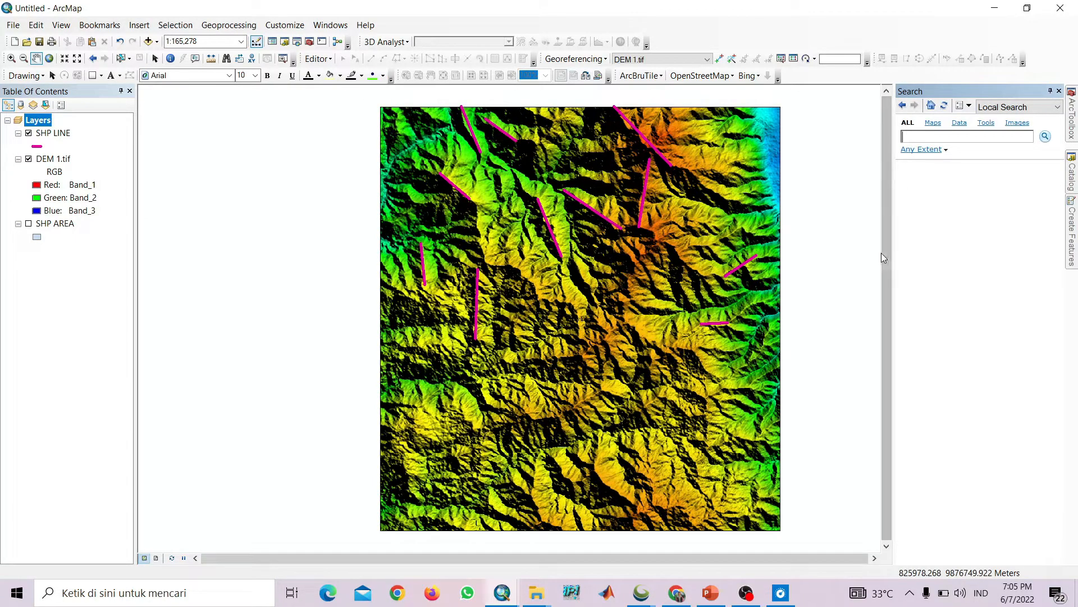
pyautogui.write('SPLI')
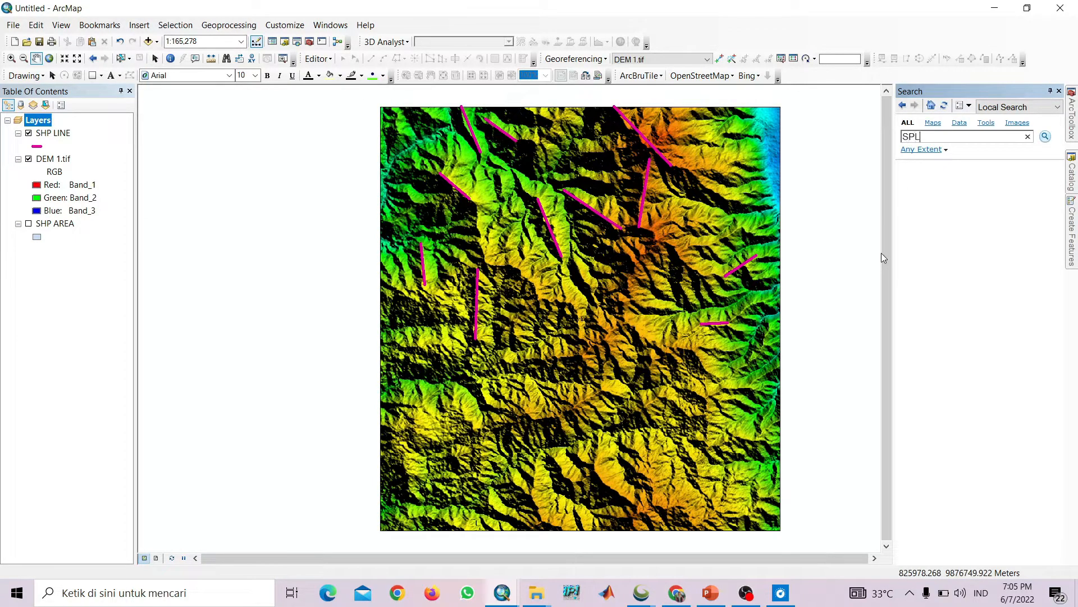
pyautogui.write('T LINE')
pyautogui.press('Return')
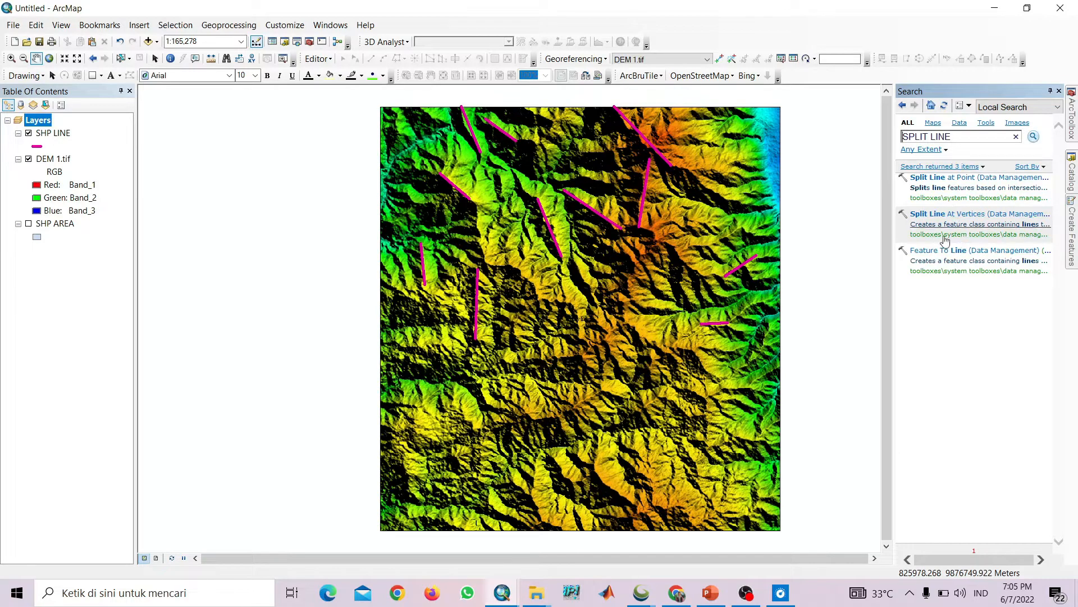
pyautogui.click(944, 218)
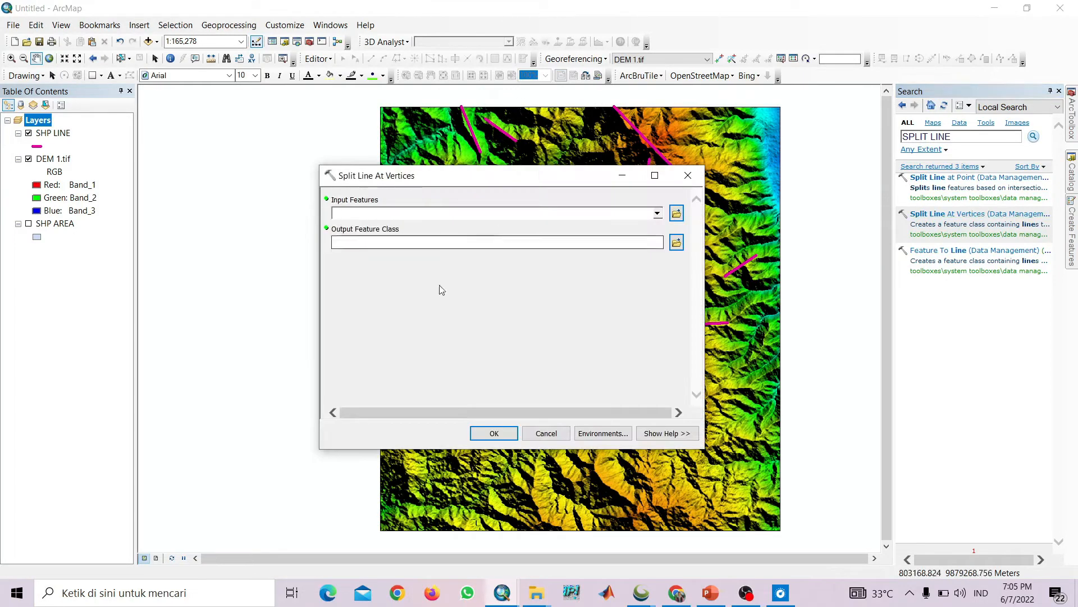
# Run Split Line At Vertices on SHP LINE, saving the output as Split line coba in the PROJECT LINIASI COBA folder
pyautogui.click(657, 214)
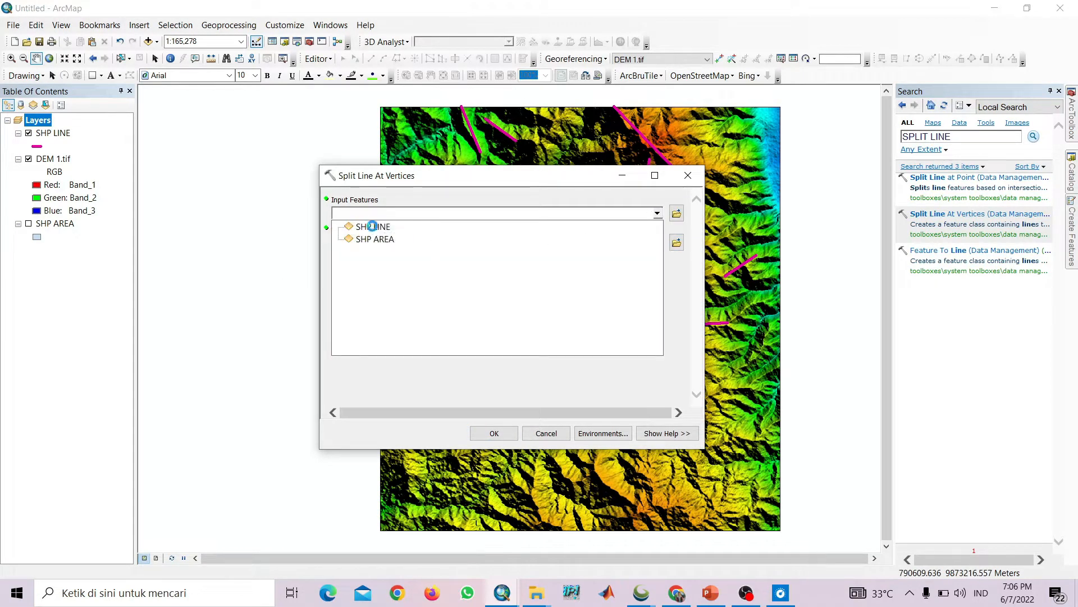
pyautogui.click(373, 227)
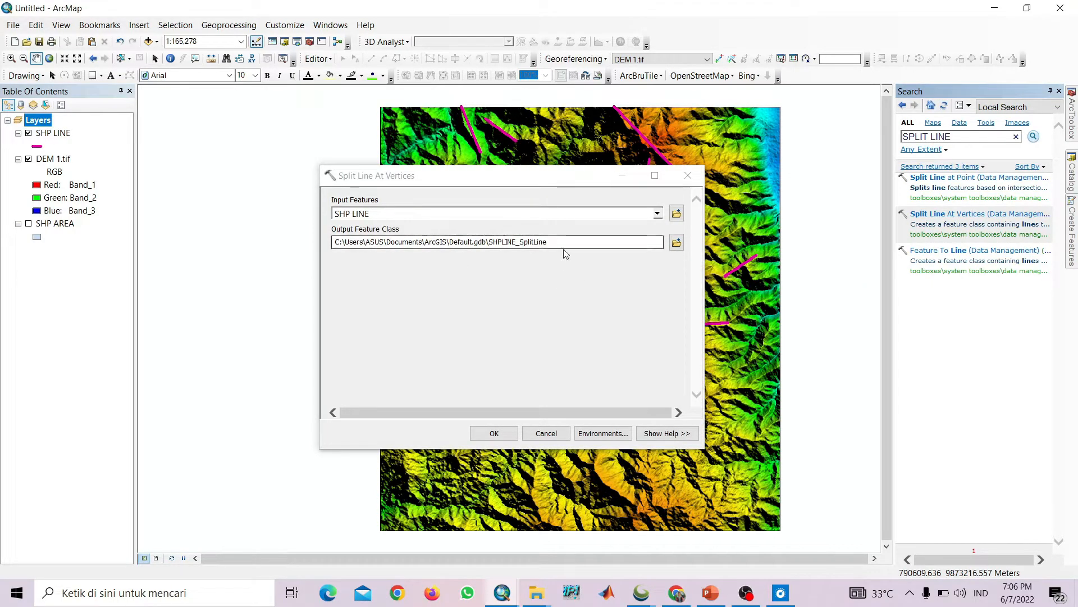
pyautogui.click(676, 242)
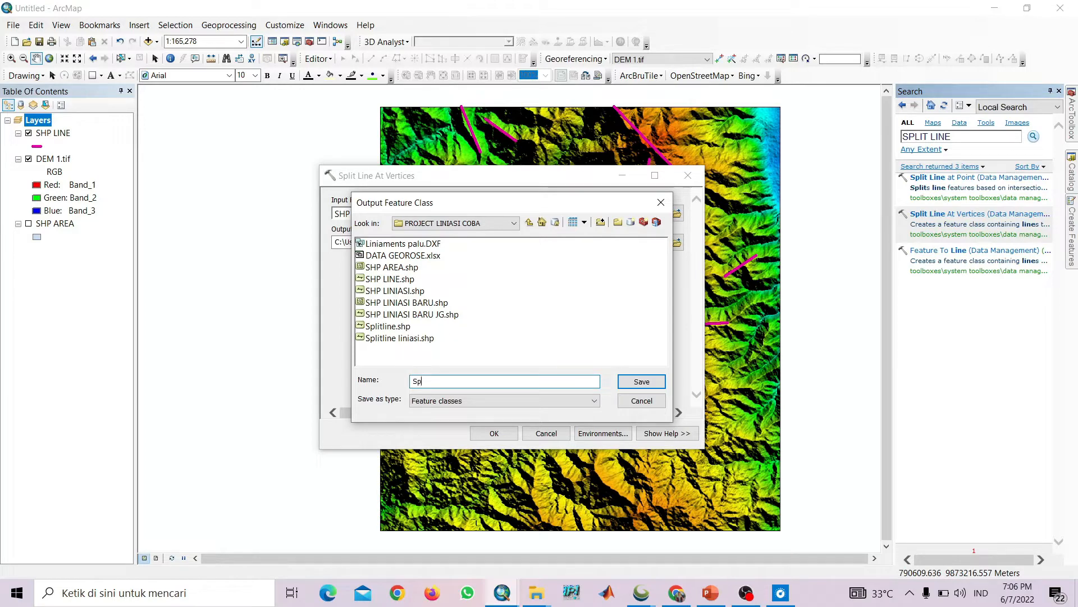
pyautogui.write('t line coba')
pyautogui.click(642, 383)
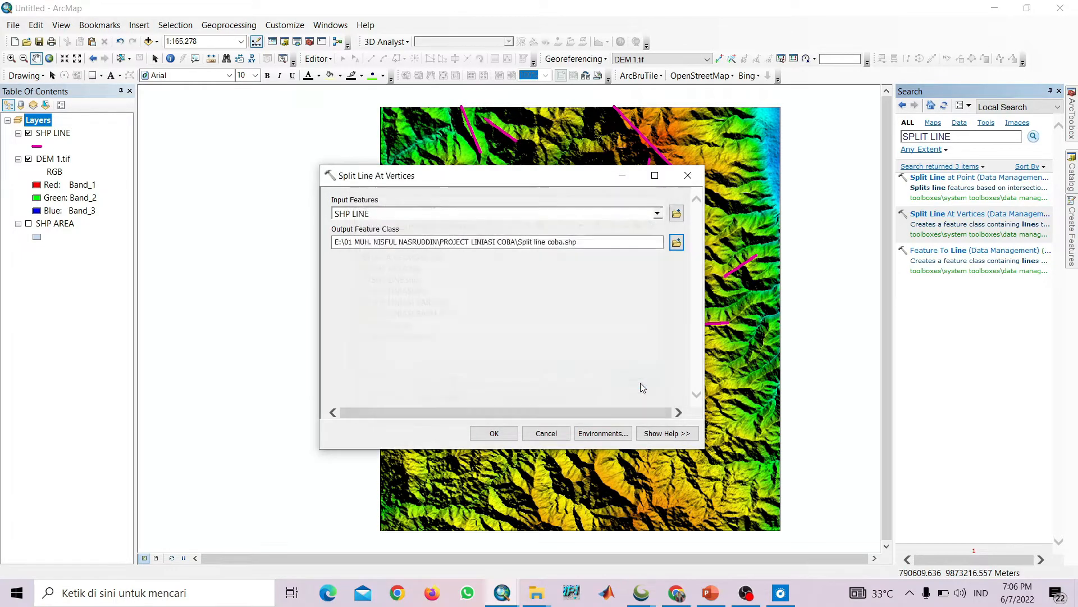
pyautogui.click(494, 434)
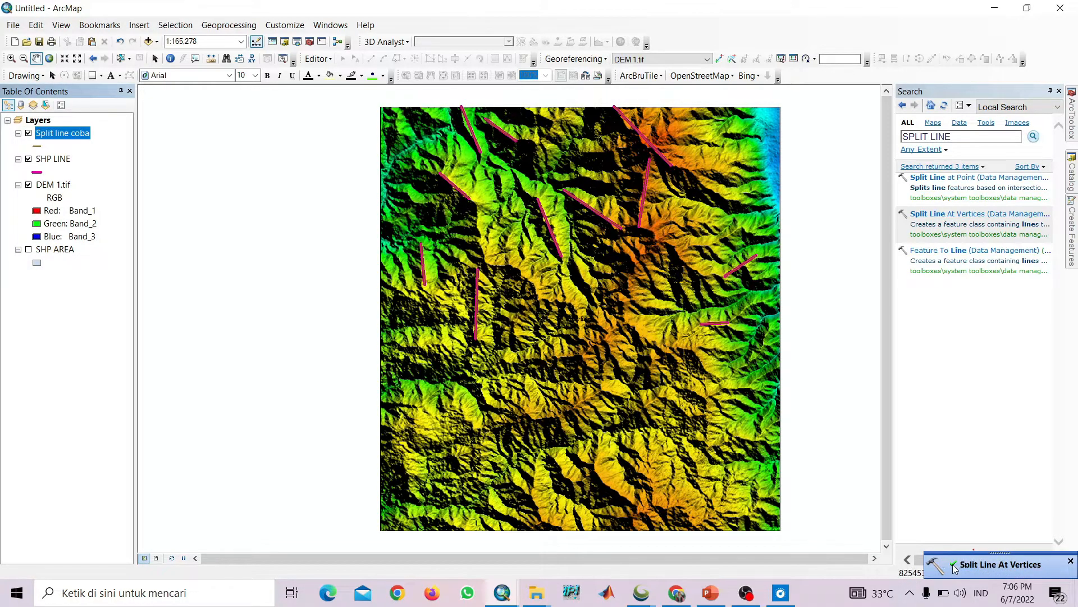
# Remove the original SHP LINE layer from the map
pyautogui.click(41, 161)
pyautogui.rightClick(45, 159)
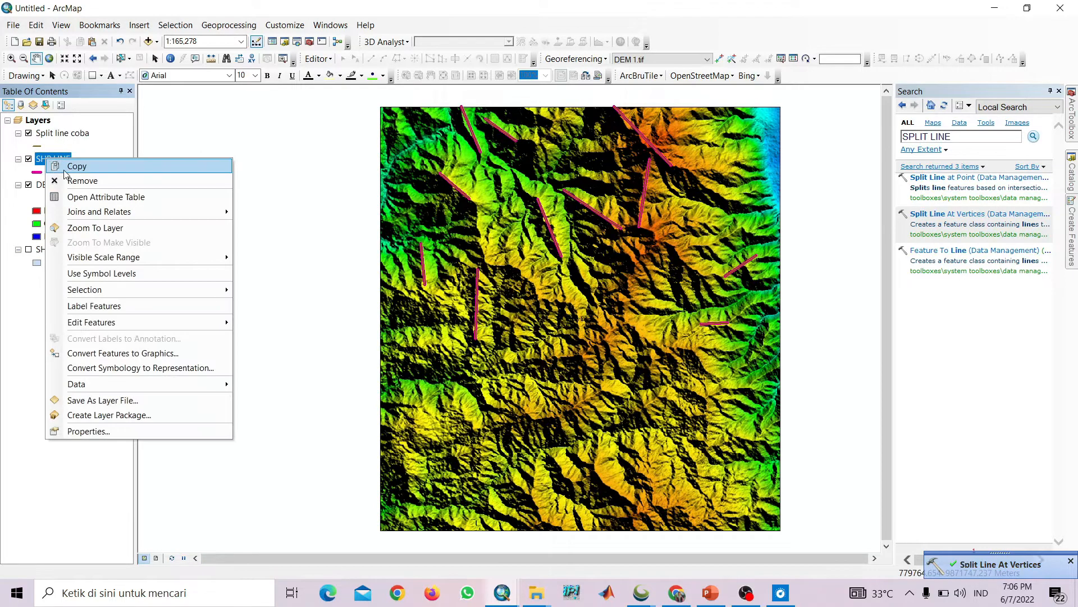
pyautogui.click(104, 182)
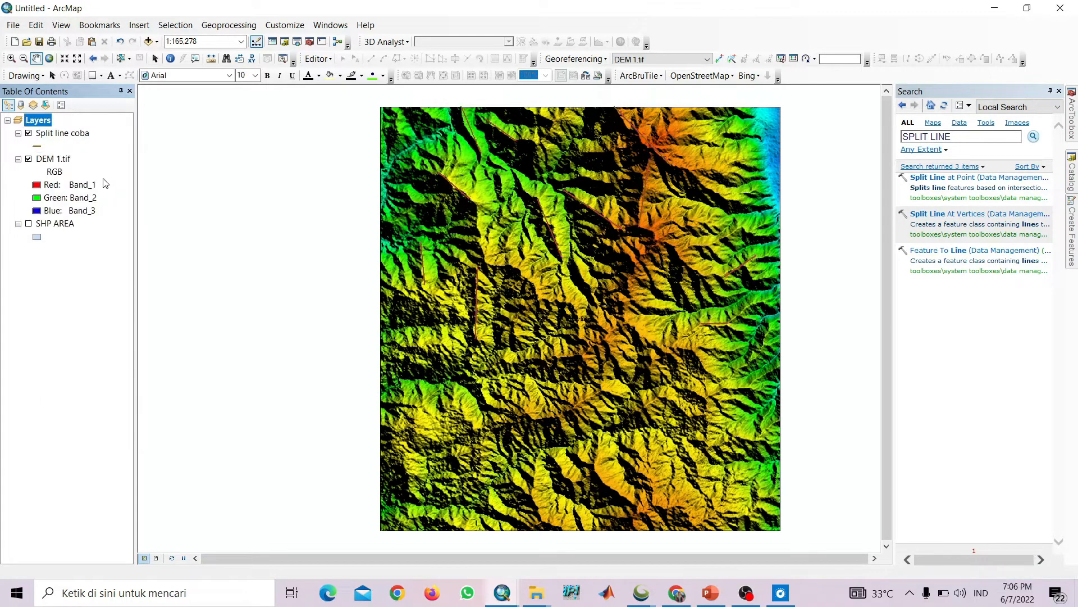
# Change the Split line coba line symbol to magenta with a width of 3
pyautogui.click(37, 146)
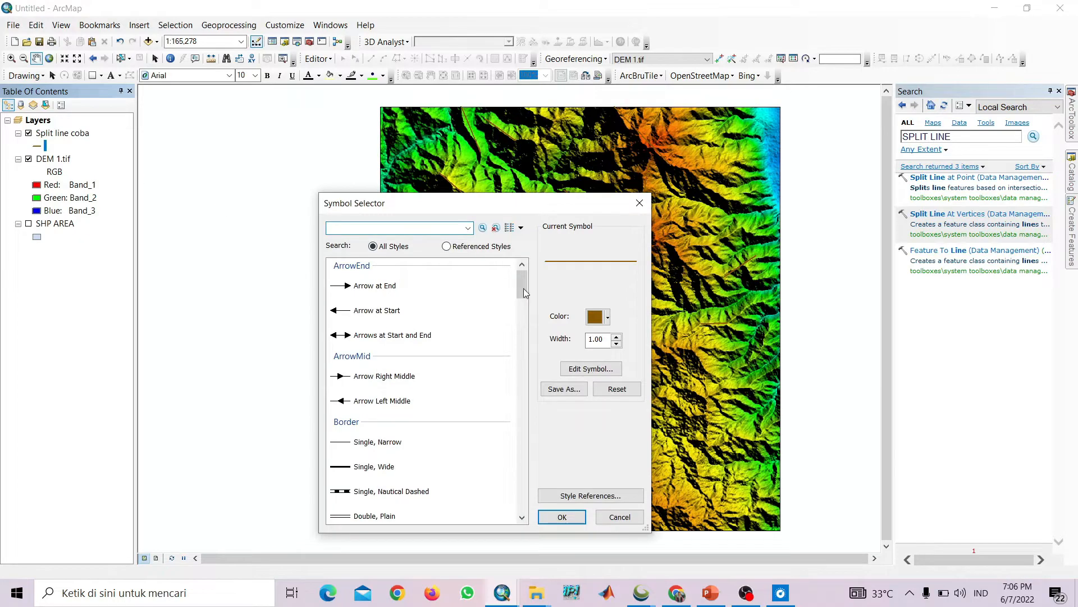
pyautogui.click(607, 317)
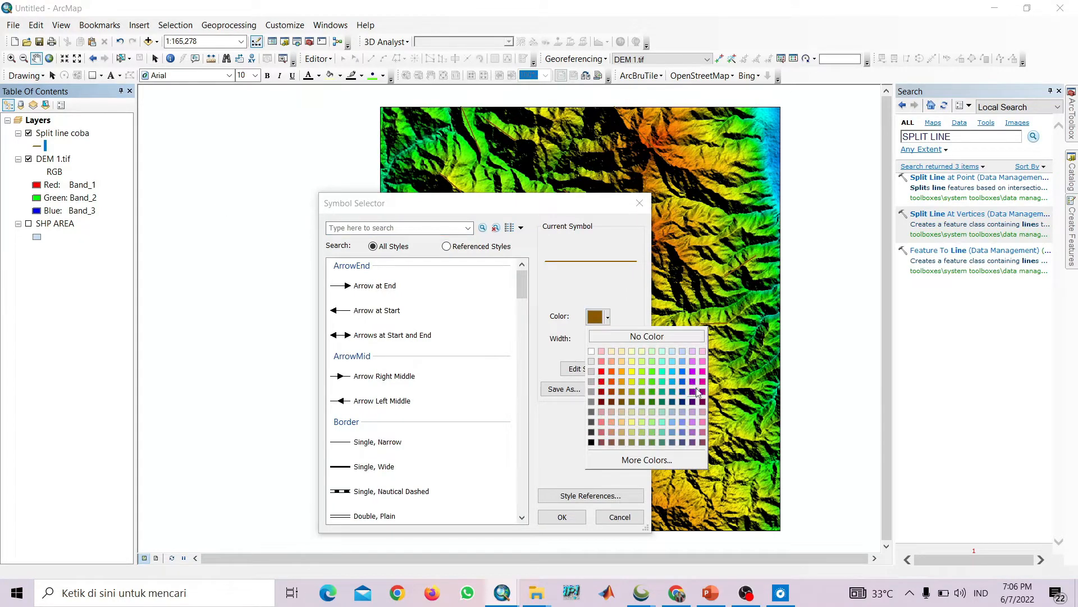
pyautogui.click(702, 381)
pyautogui.click(616, 337)
pyautogui.click(617, 337)
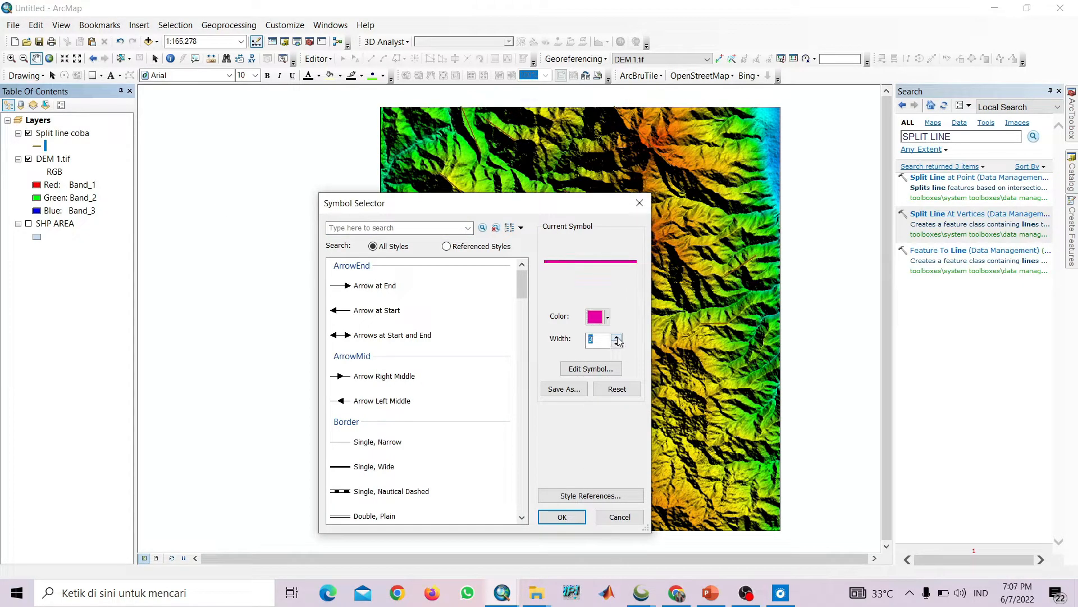
pyautogui.click(561, 517)
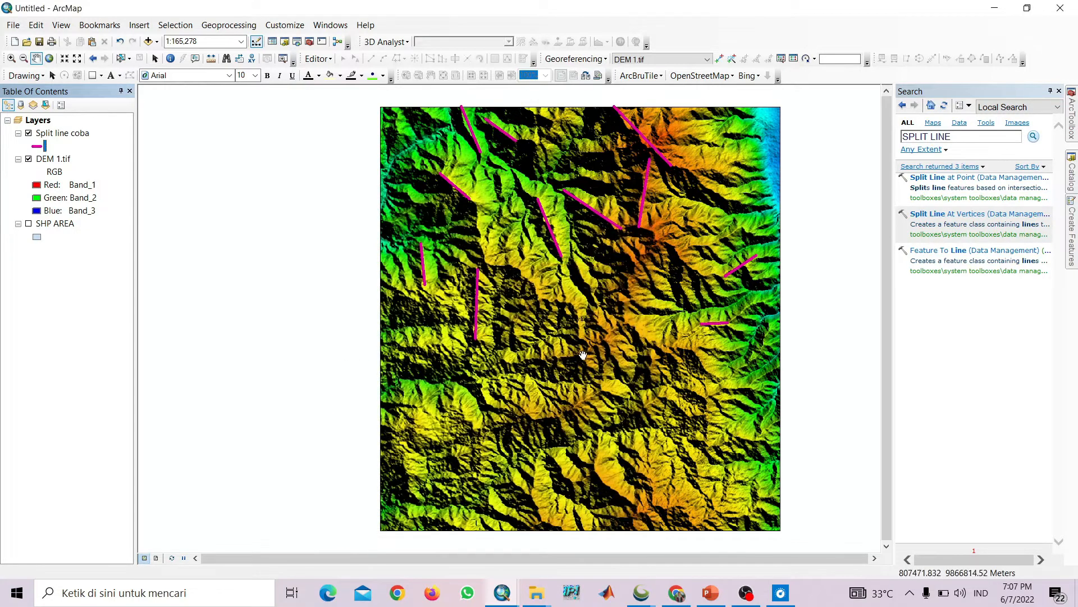
# Recolor the Split line coba lines red and tuck away the tool search
pyautogui.click(38, 146)
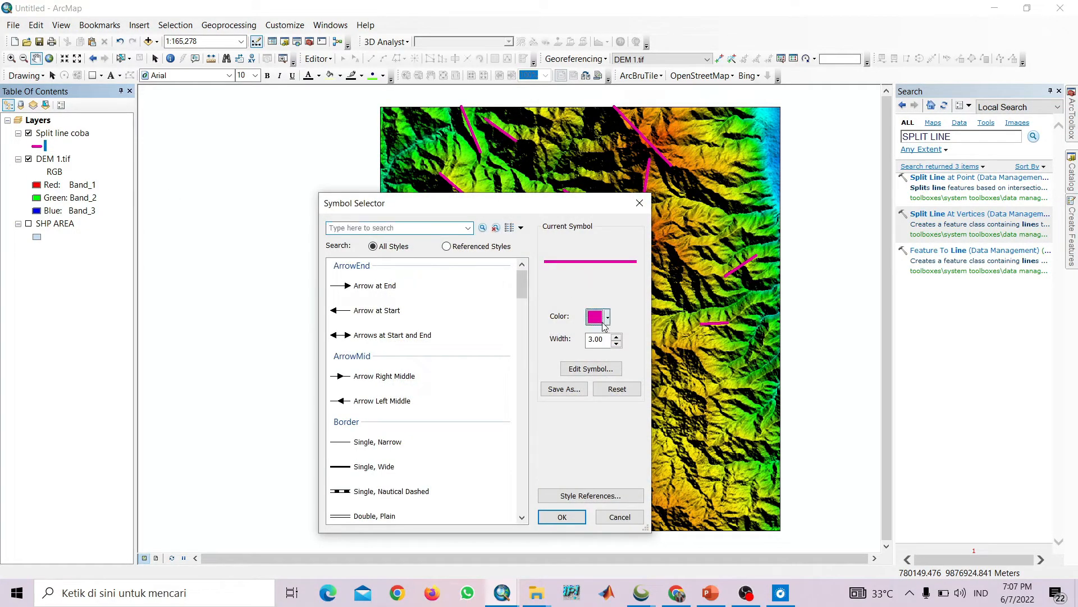
pyautogui.click(598, 316)
pyautogui.click(602, 372)
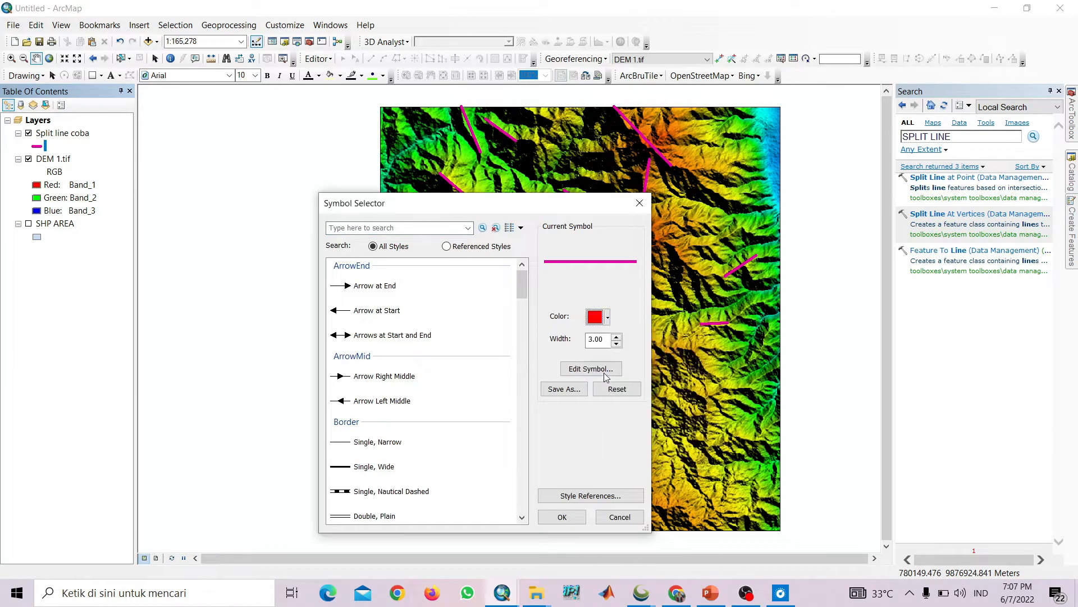
pyautogui.click(562, 516)
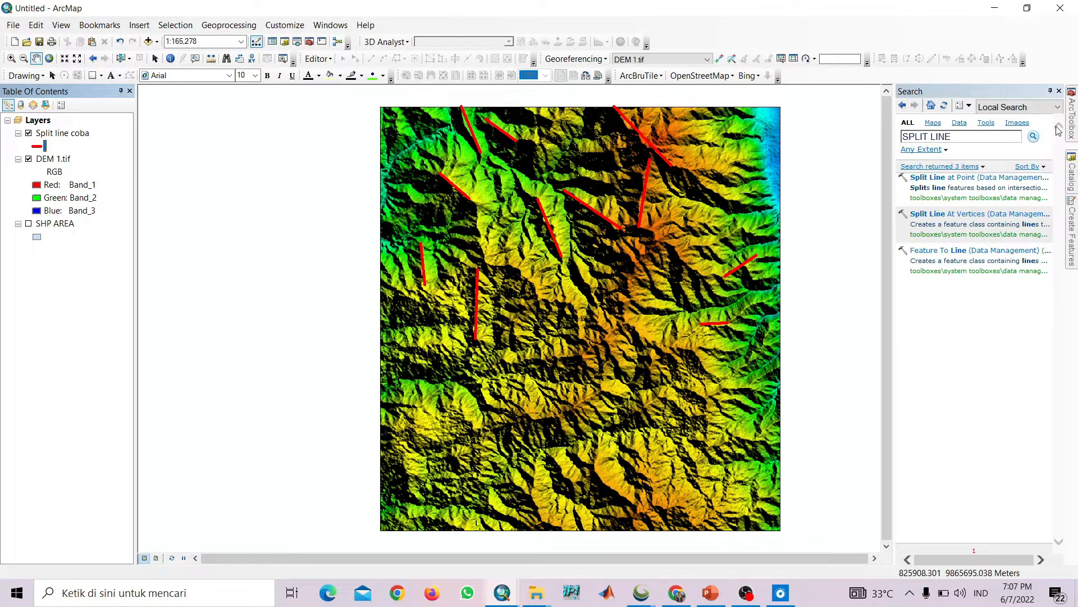
pyautogui.click(1051, 91)
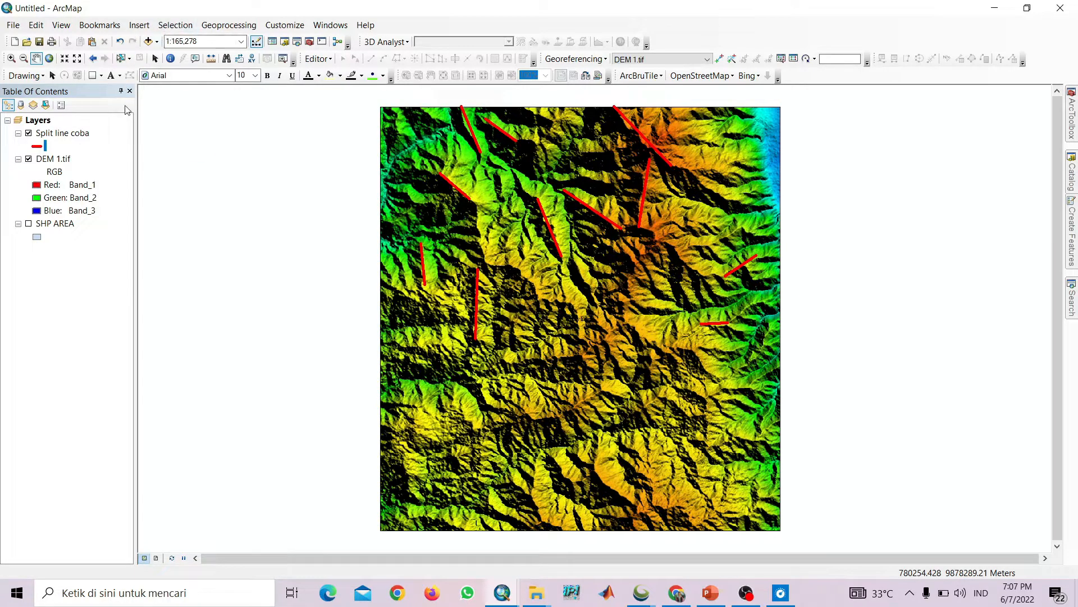
# Set the printer paper to A4 landscape and, without using the printer paper settings, the map page to A3 landscape
pyautogui.click(15, 26)
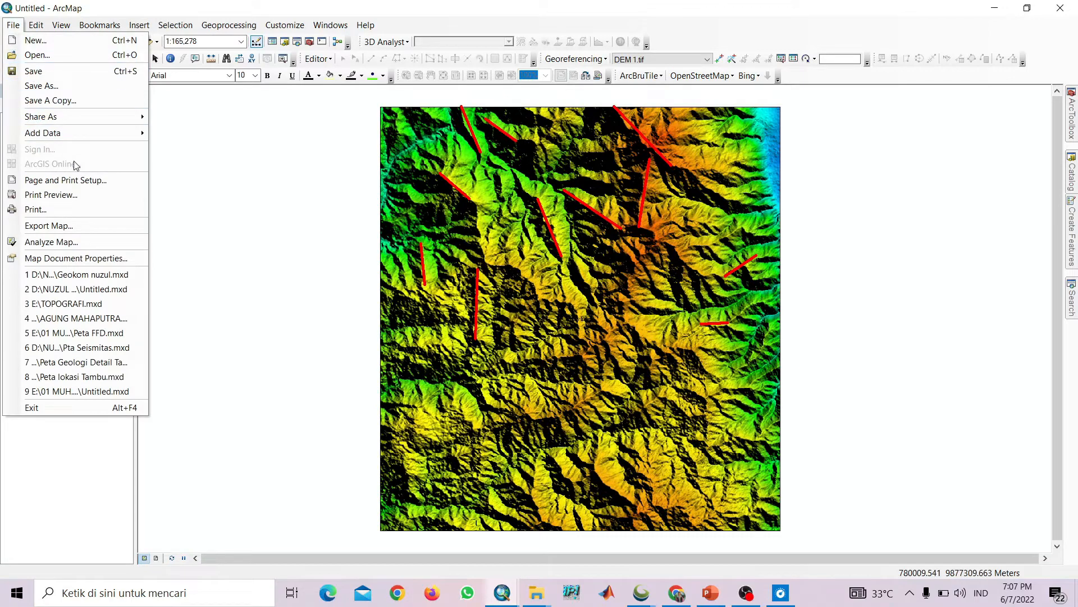
pyautogui.click(88, 181)
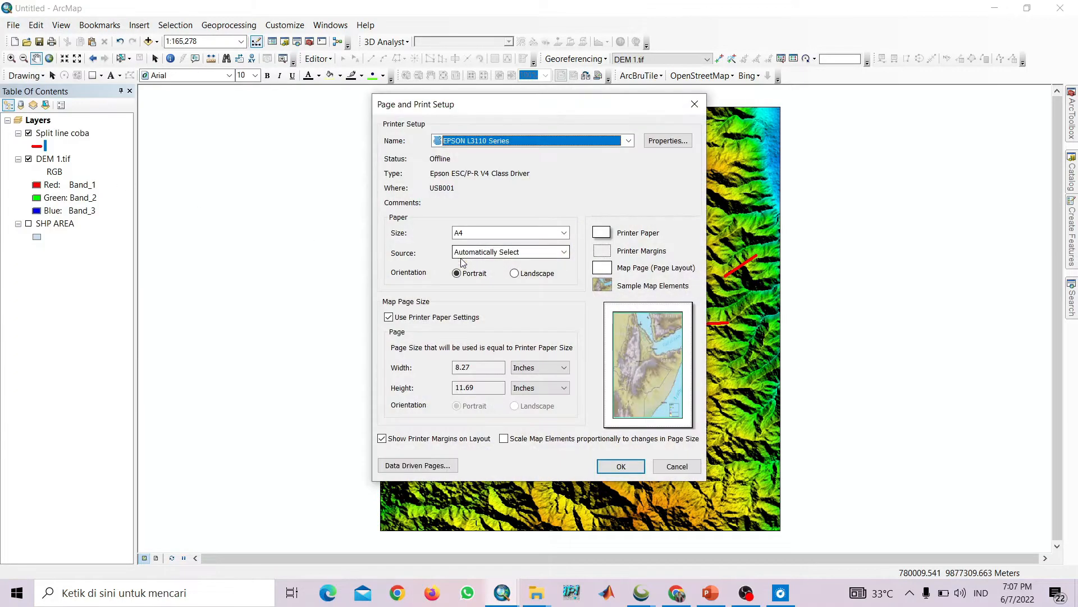
pyautogui.click(514, 273)
pyautogui.click(563, 233)
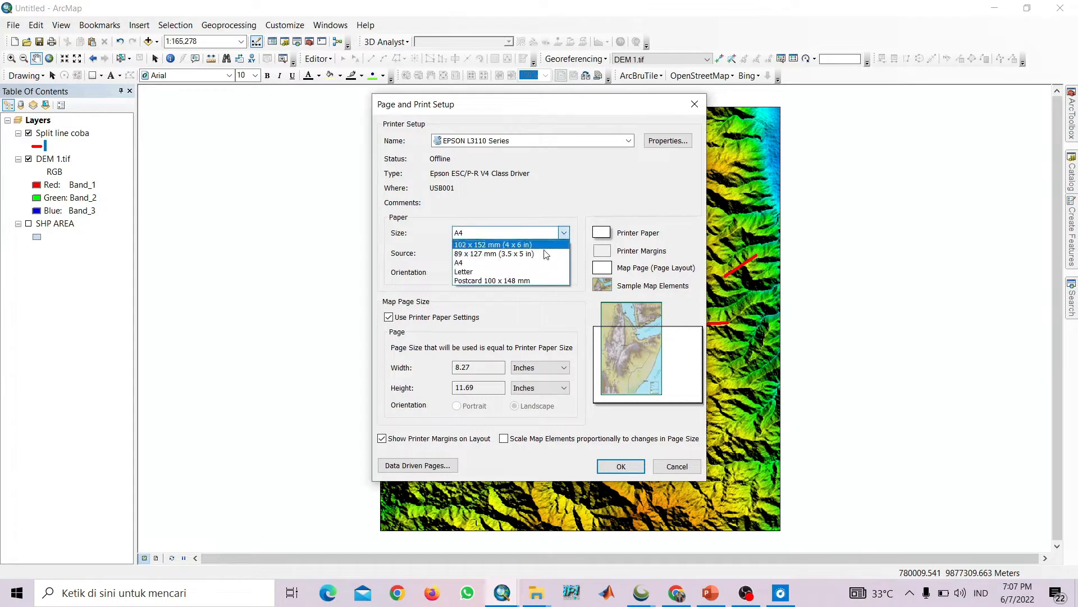
pyautogui.click(454, 234)
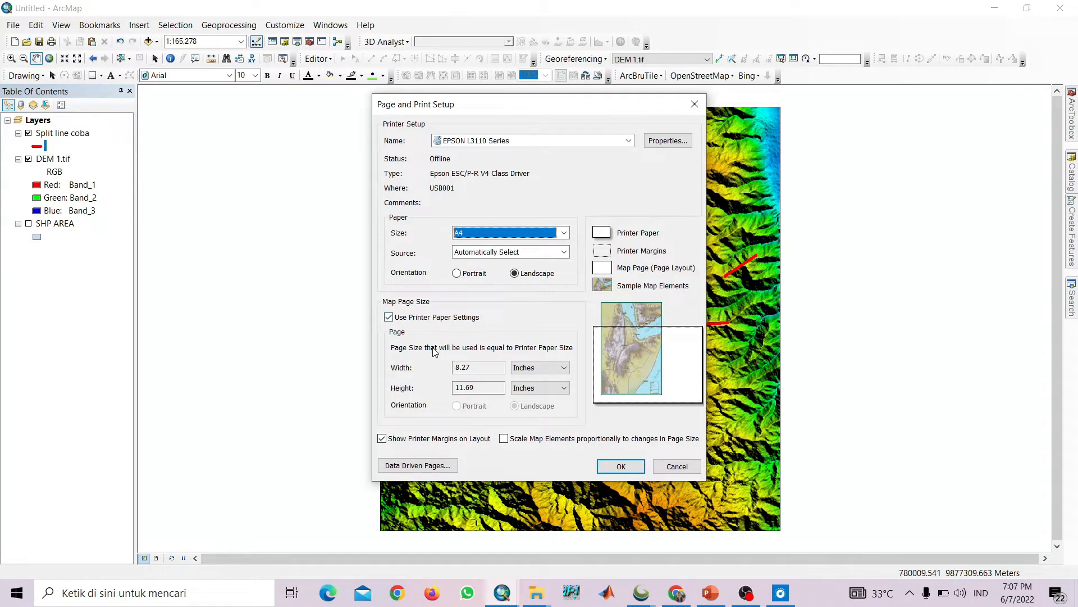
pyautogui.click(389, 317)
pyautogui.click(536, 347)
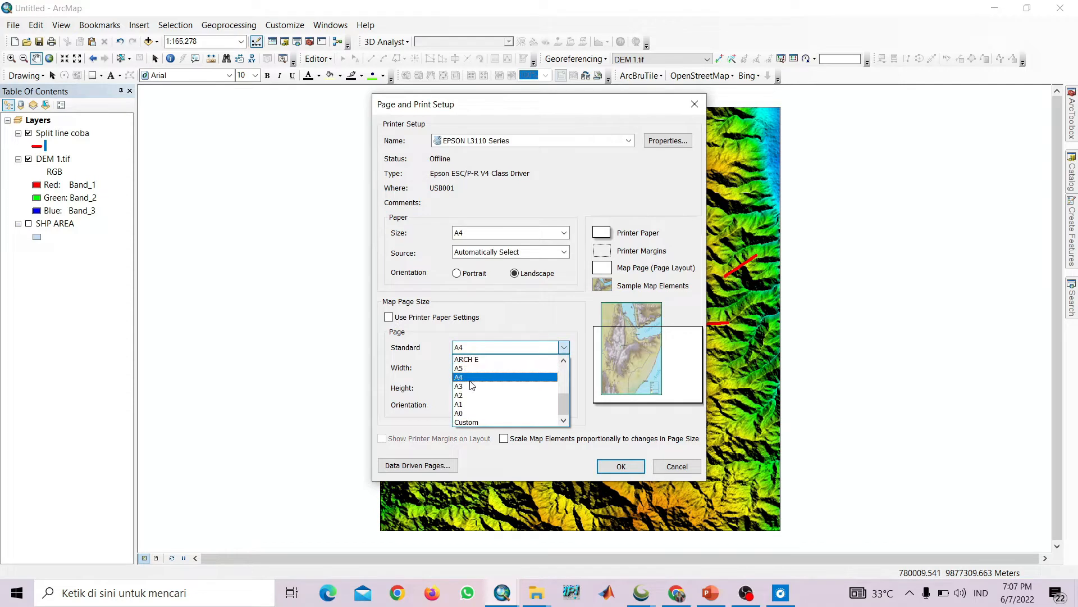
pyautogui.click(500, 386)
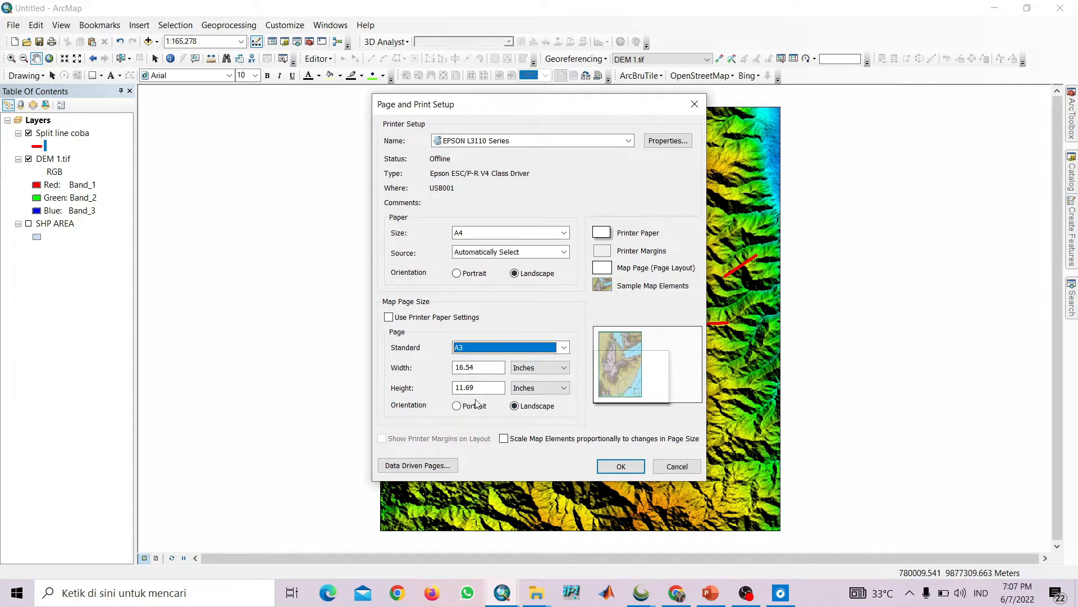
pyautogui.click(473, 407)
pyautogui.click(514, 406)
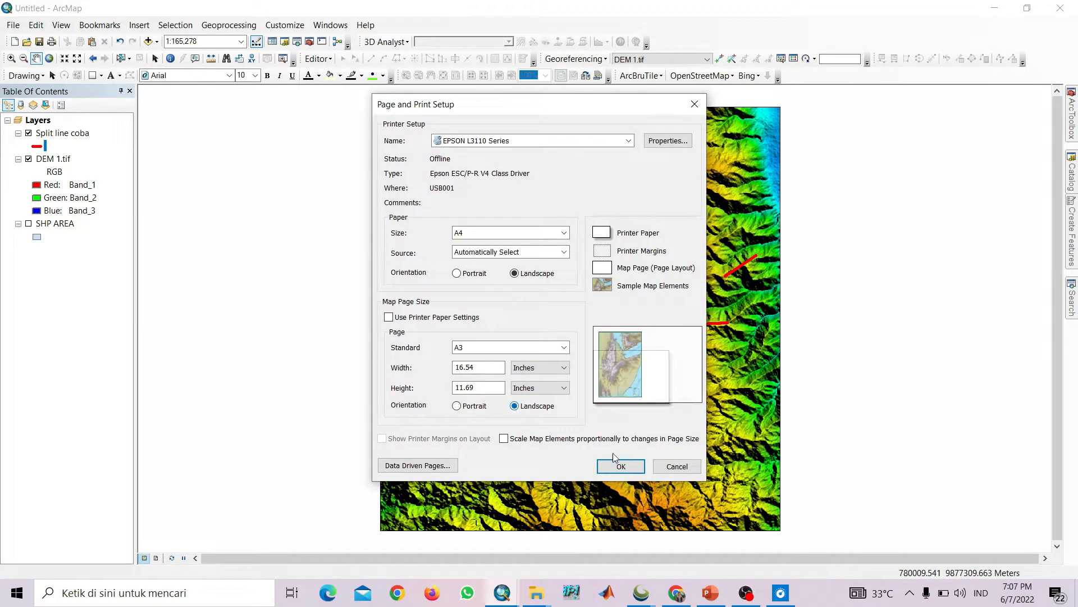
pyautogui.click(622, 467)
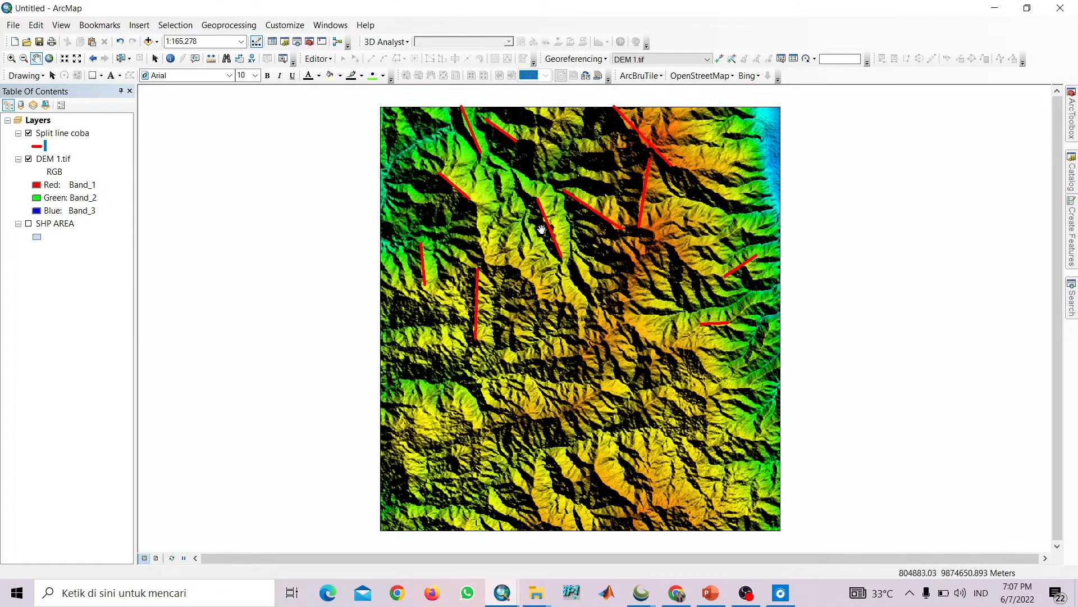
# Switch to the page layout and enlarge the data frame to about 10.7 by 10.7 inches, leaving the right part of the page free
pyautogui.click(157, 558)
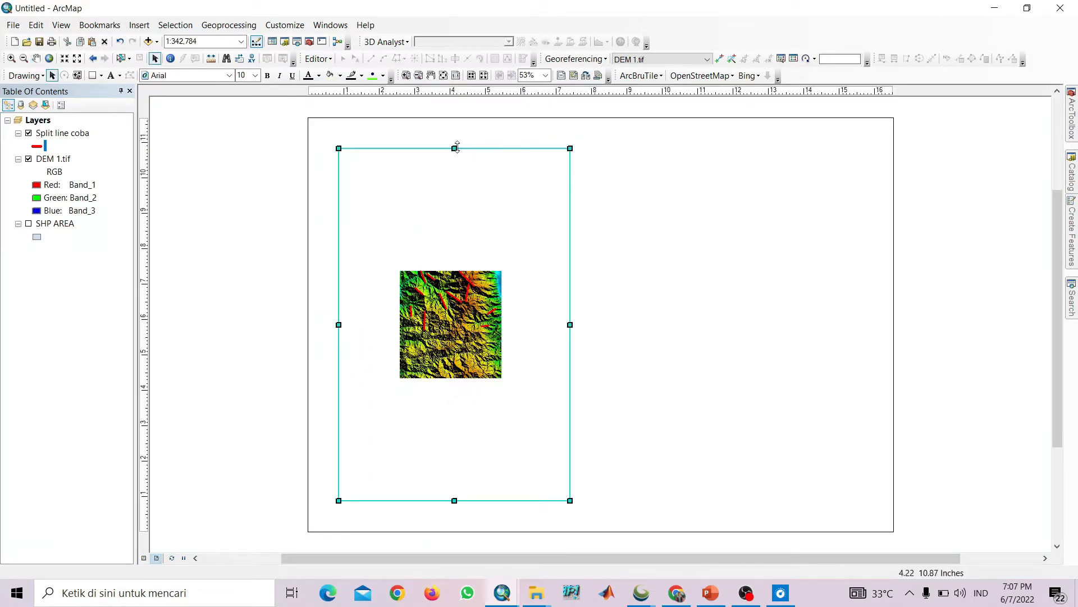
pyautogui.moveTo(455, 148); pyautogui.dragTo(455, 137)
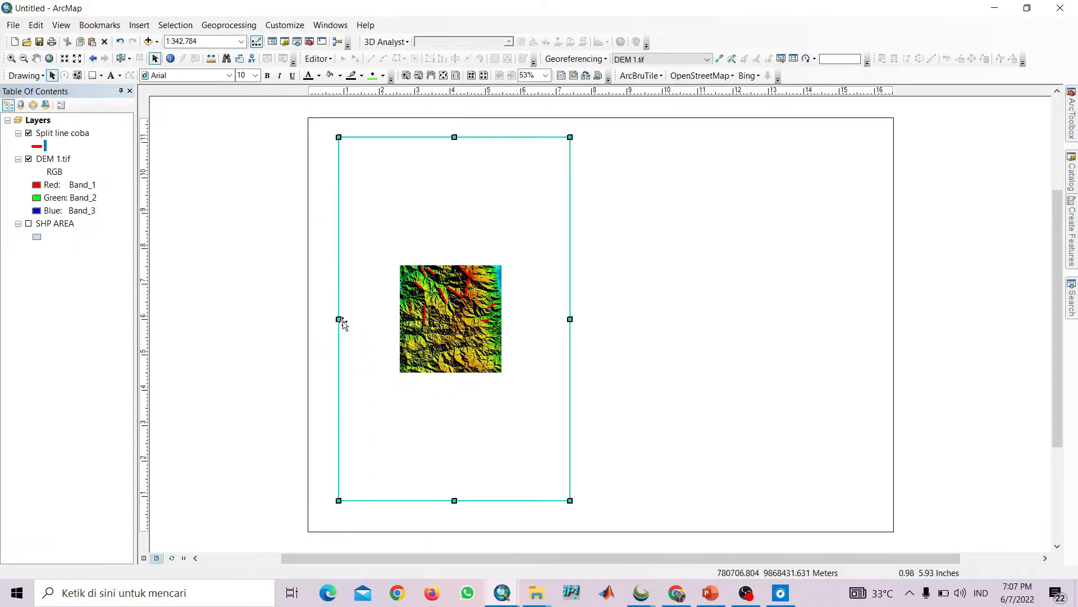
pyautogui.moveTo(338, 319); pyautogui.dragTo(327, 319)
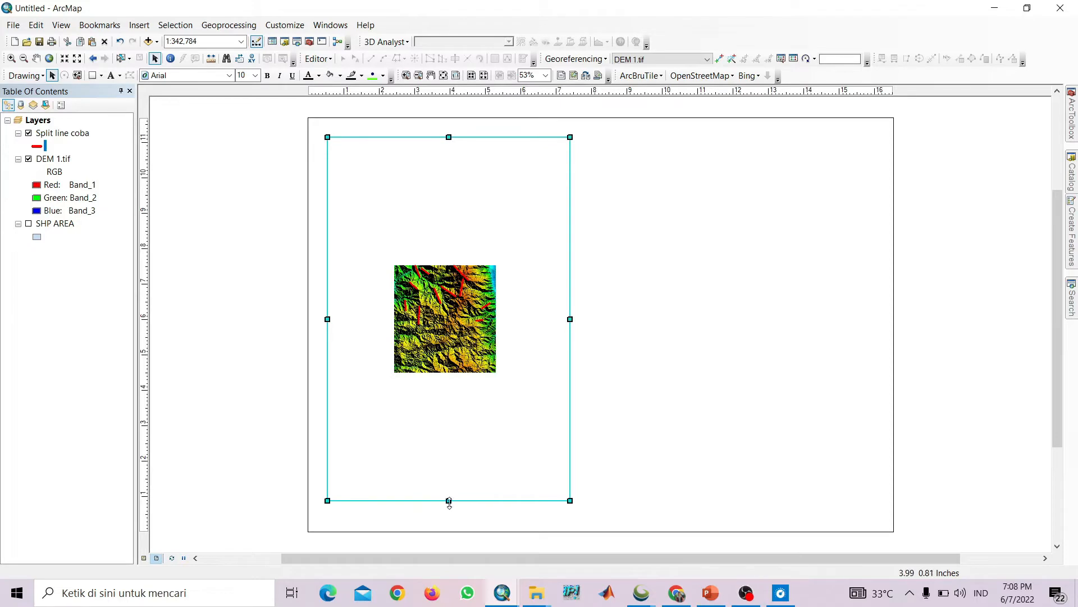
pyautogui.moveTo(449, 501); pyautogui.dragTo(452, 516)
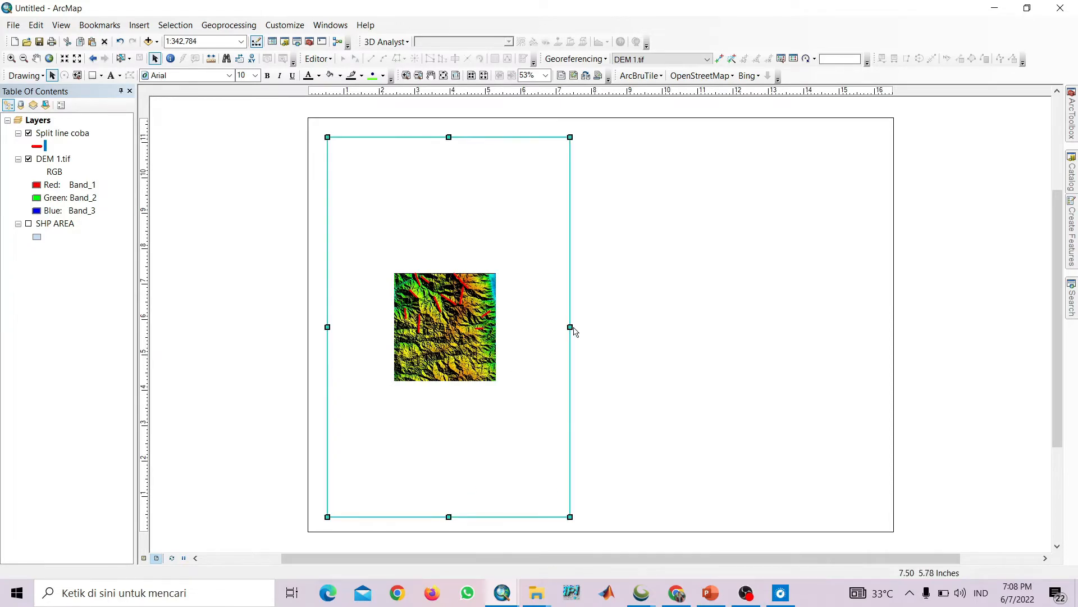
pyautogui.click(575, 328)
pyautogui.click(568, 326)
pyautogui.moveTo(568, 325); pyautogui.dragTo(706, 325)
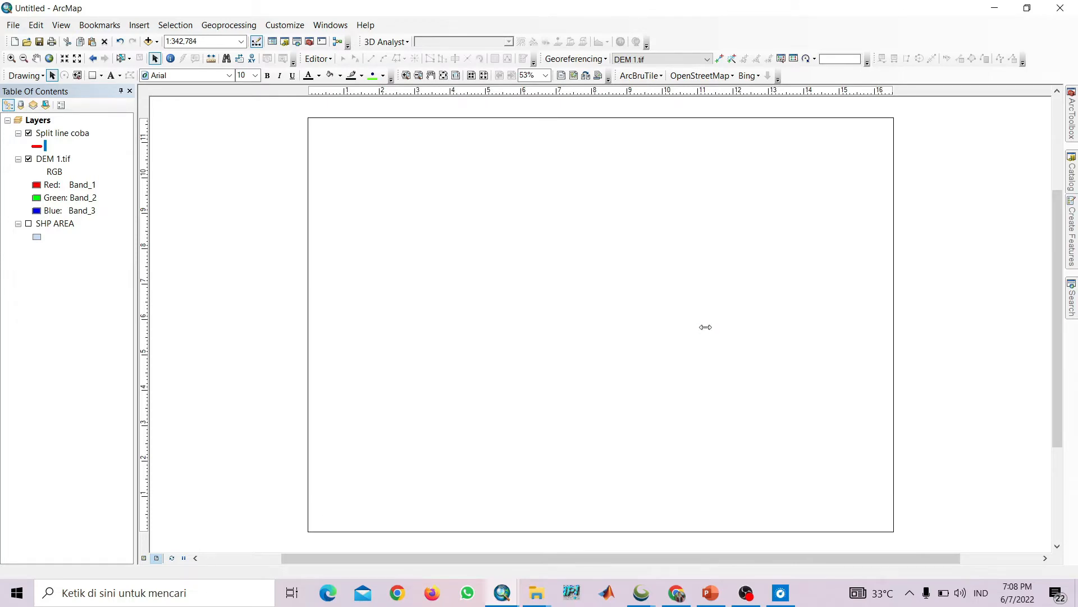
# Enlarge the map inside the data frame to a scale of 1:80,000 and shift it down and to the right
pyautogui.click(66, 58)
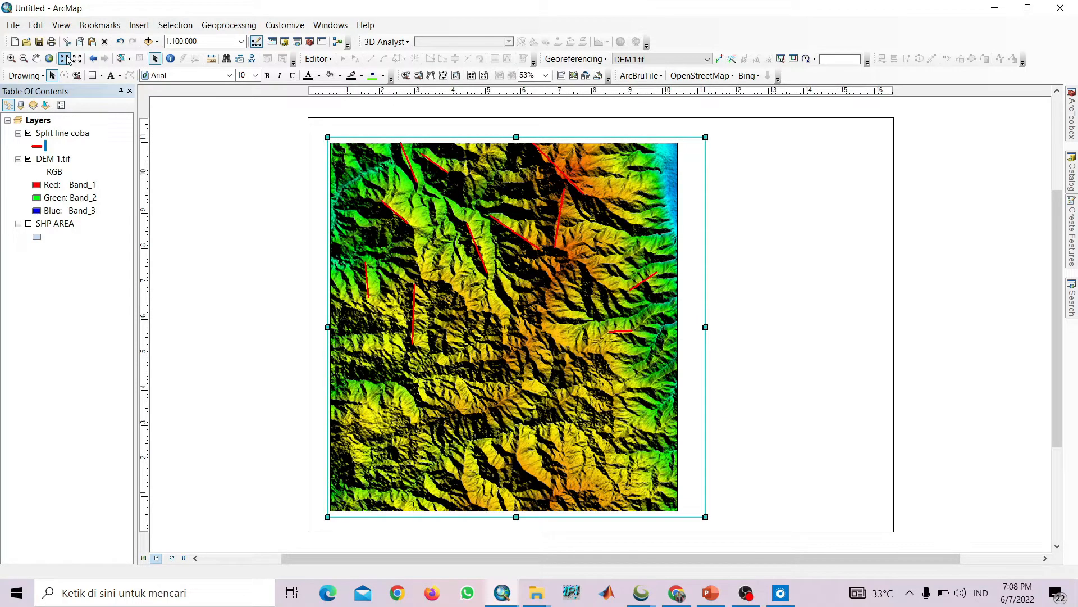
pyautogui.click(65, 58)
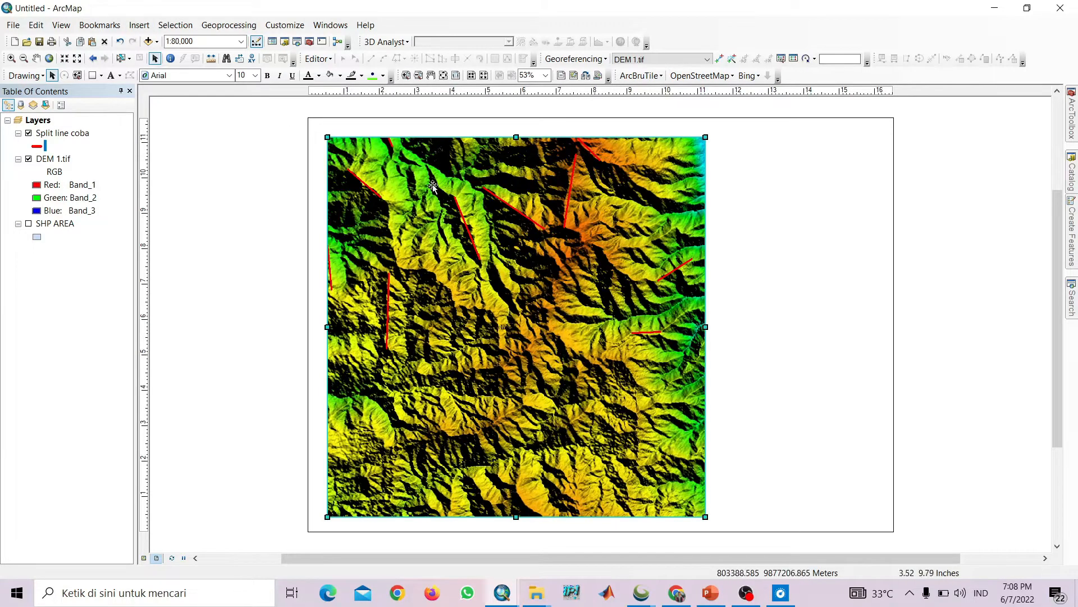
pyautogui.click(36, 59)
pyautogui.moveTo(531, 308); pyautogui.dragTo(551, 325)
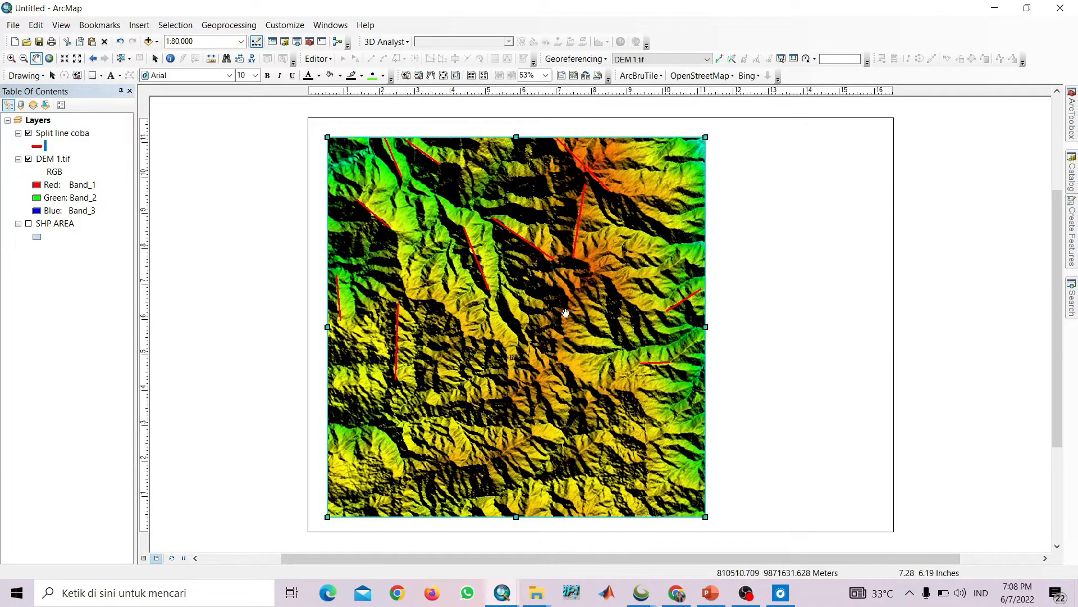
# Fine-tune the data frame's edges on the page to about 11.1 by 10.8 inches and deselect it
pyautogui.click(52, 76)
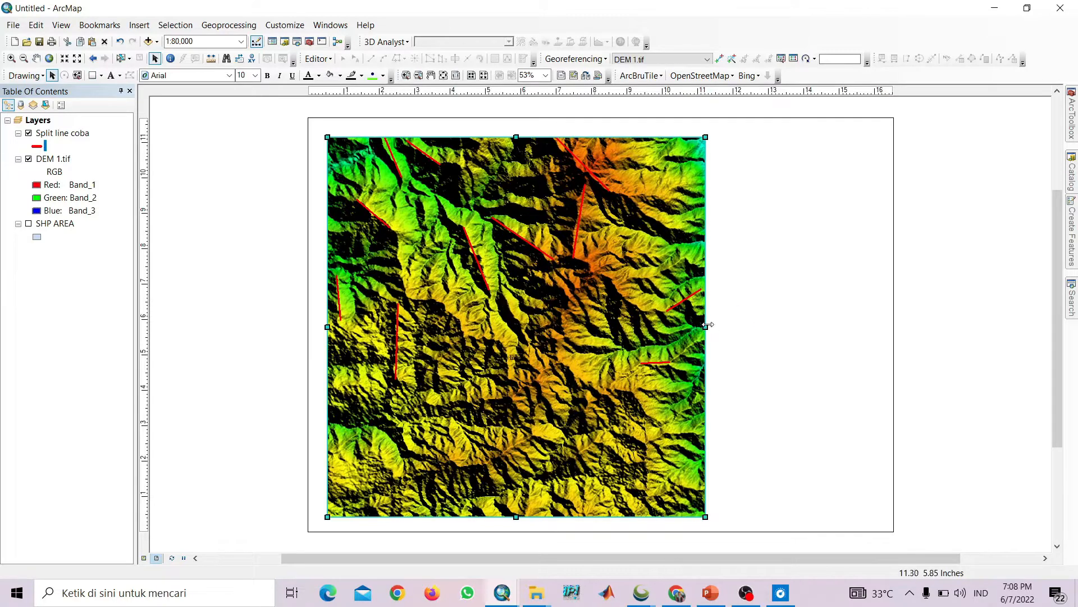
pyautogui.moveTo(706, 327); pyautogui.dragTo(719, 327)
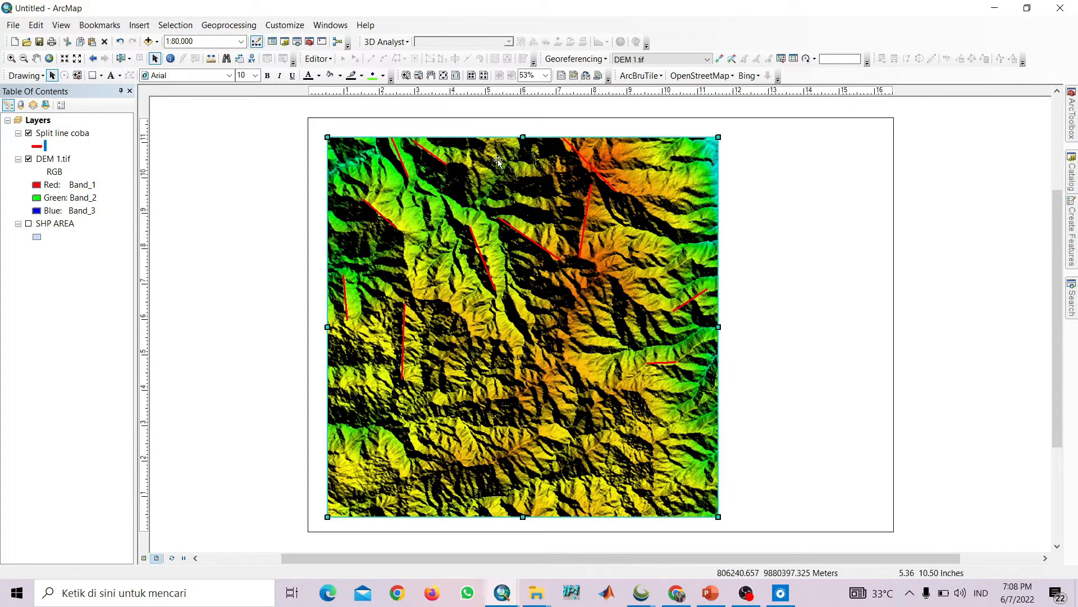
pyautogui.moveTo(520, 141); pyautogui.dragTo(527, 134)
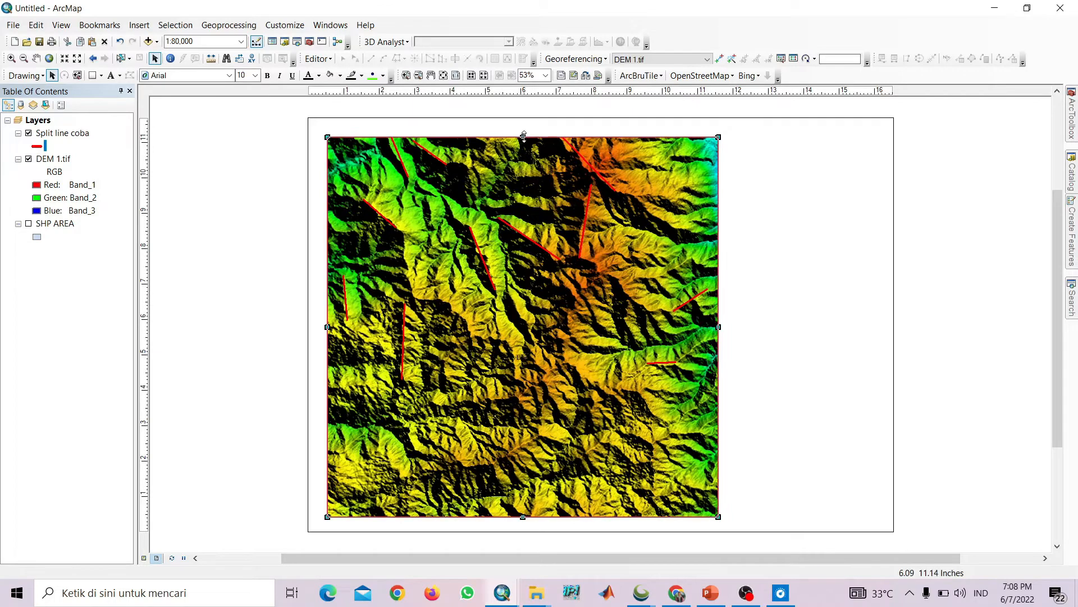
pyautogui.moveTo(329, 322); pyautogui.dragTo(326, 321)
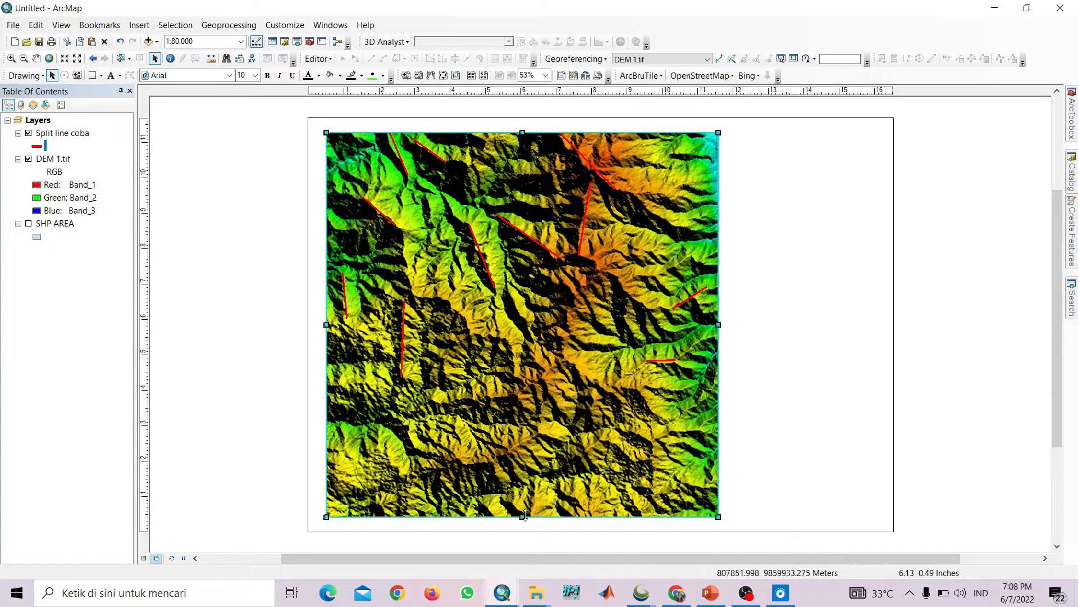
pyautogui.moveTo(524, 515); pyautogui.dragTo(523, 513)
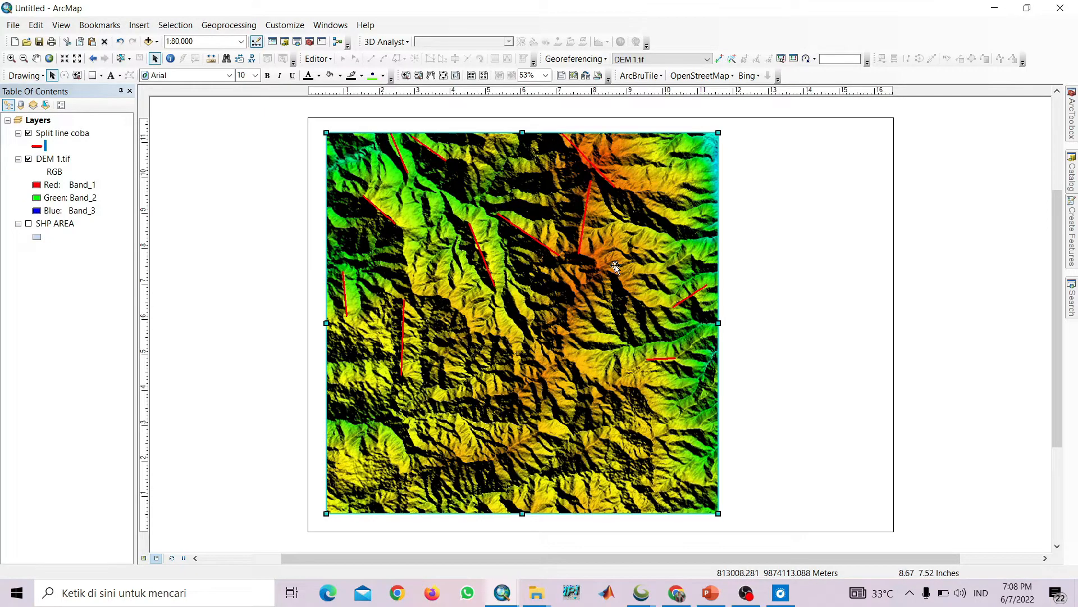
pyautogui.click(919, 180)
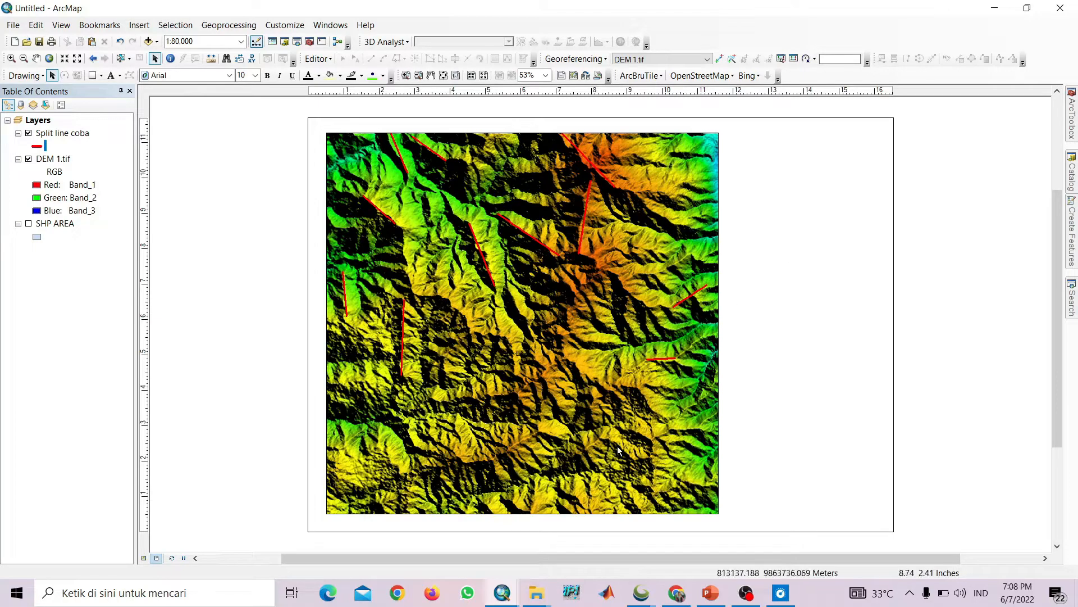
# Switch to File Explorer and check the contents of the Bahan ajar liniasi folder
pyautogui.moveTo(539, 595)
pyautogui.click(455, 538)
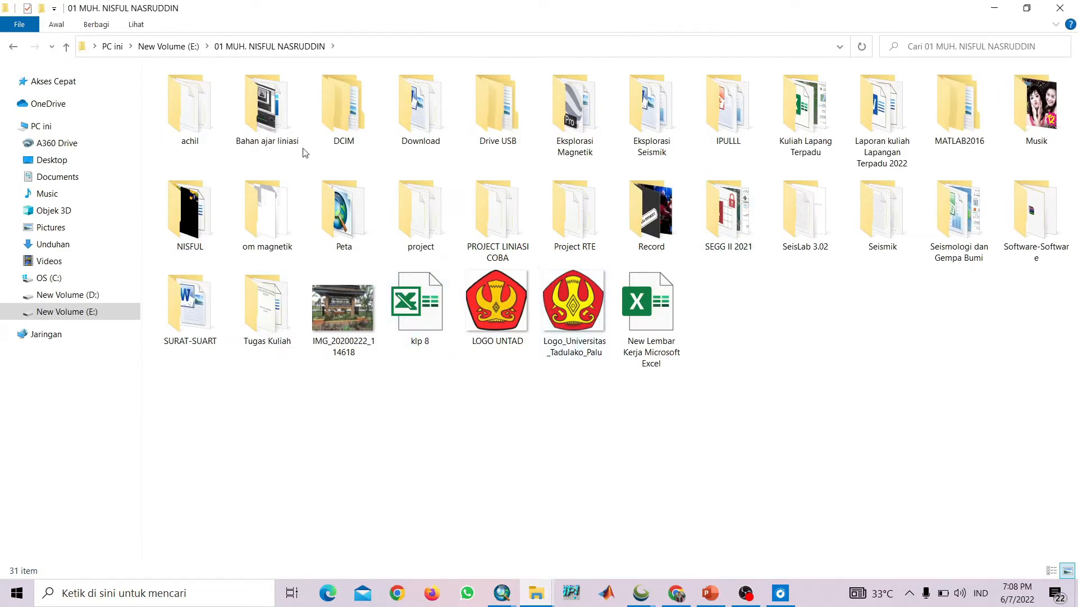
pyautogui.doubleClick(263, 115)
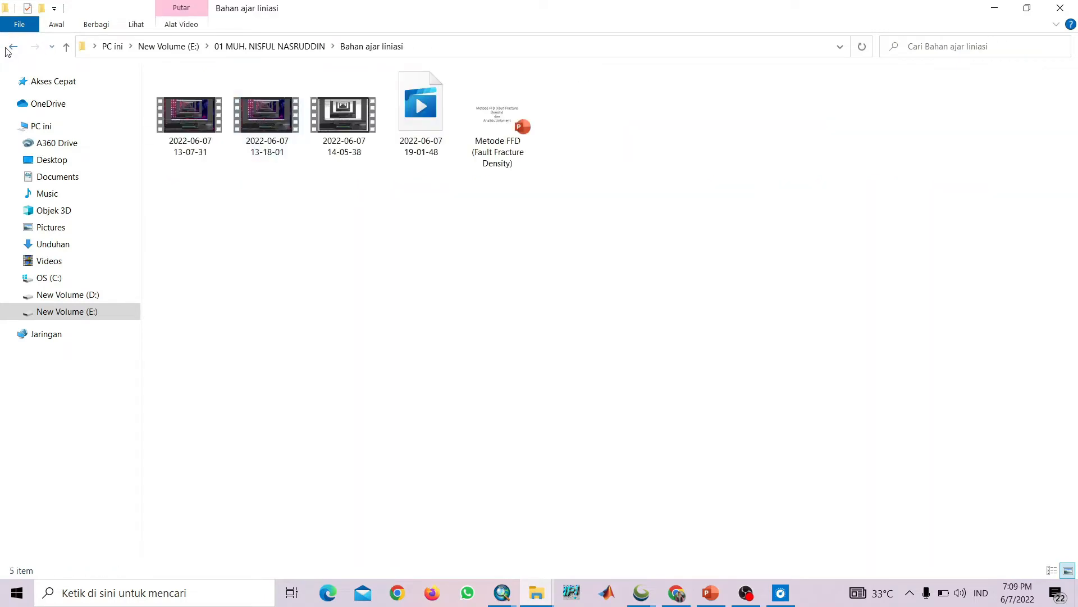
pyautogui.click(7, 50)
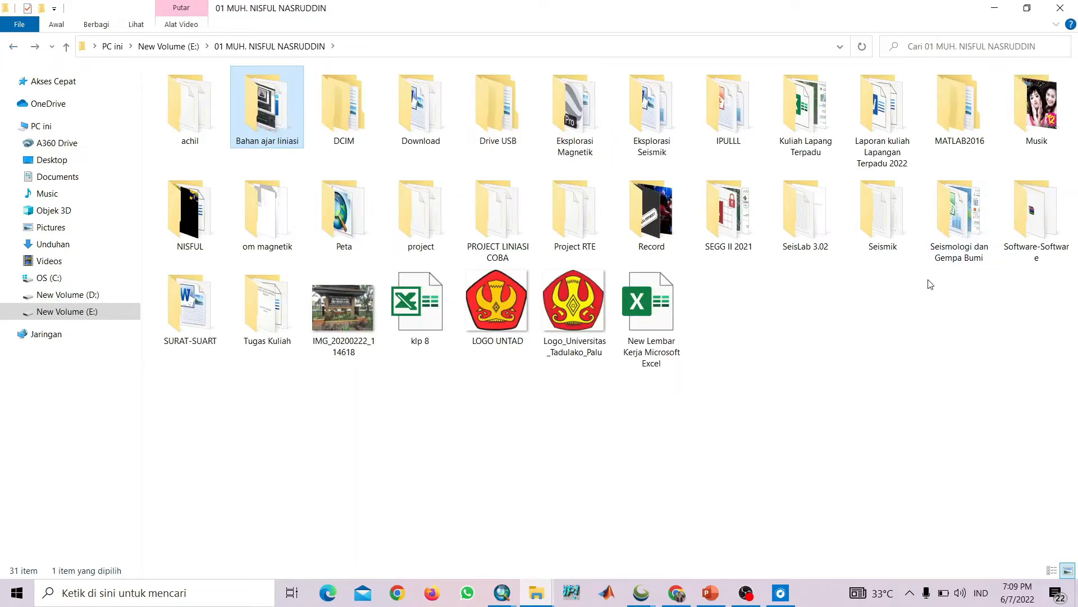
# Look at the DEM workspace in the second open Global Mapper window and minimize it
pyautogui.click(640, 593)
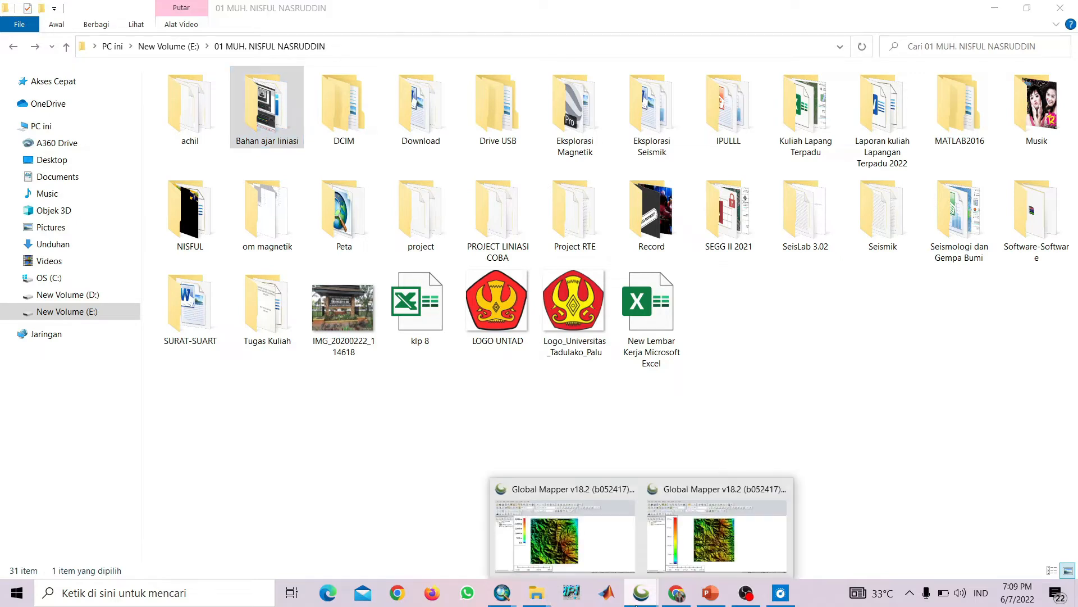
pyautogui.click(716, 542)
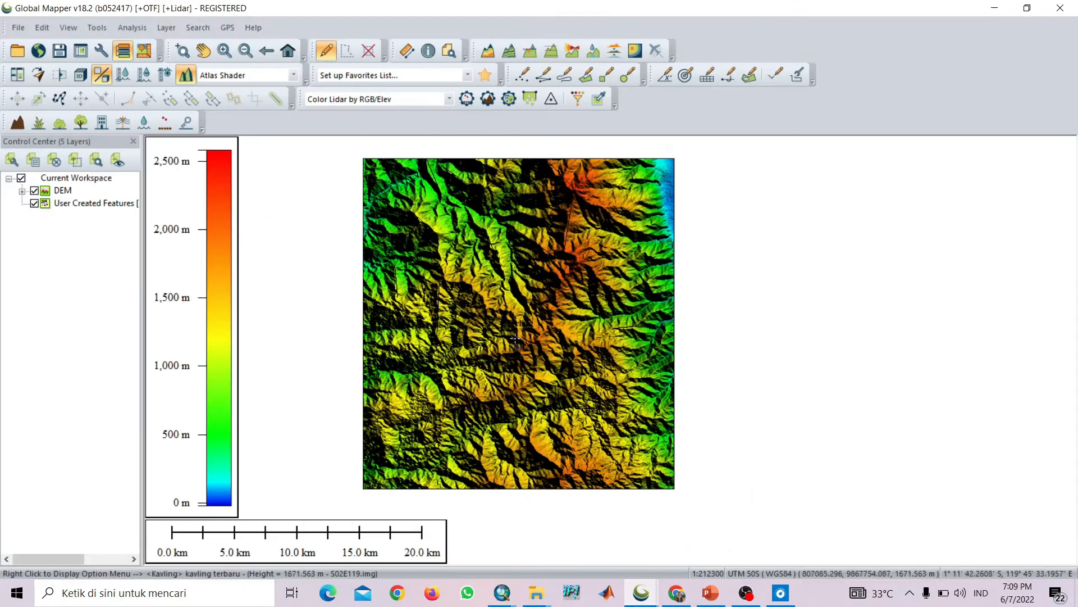
pyautogui.click(994, 8)
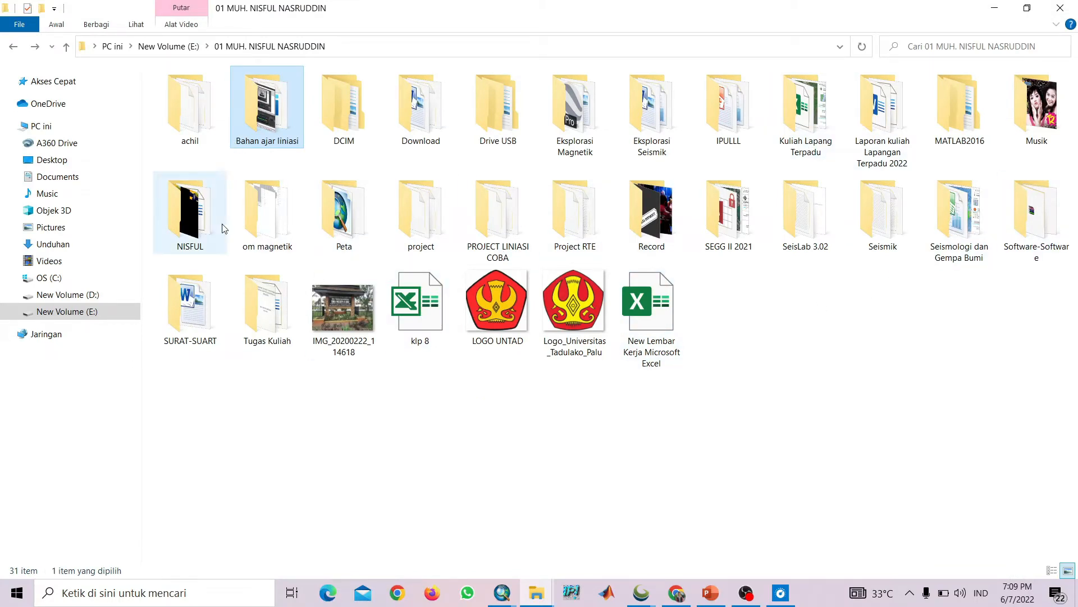
# Open the DATA Liniasi file from the PROJECT LINIASI COBA folder in Excel
pyautogui.doubleClick(498, 219)
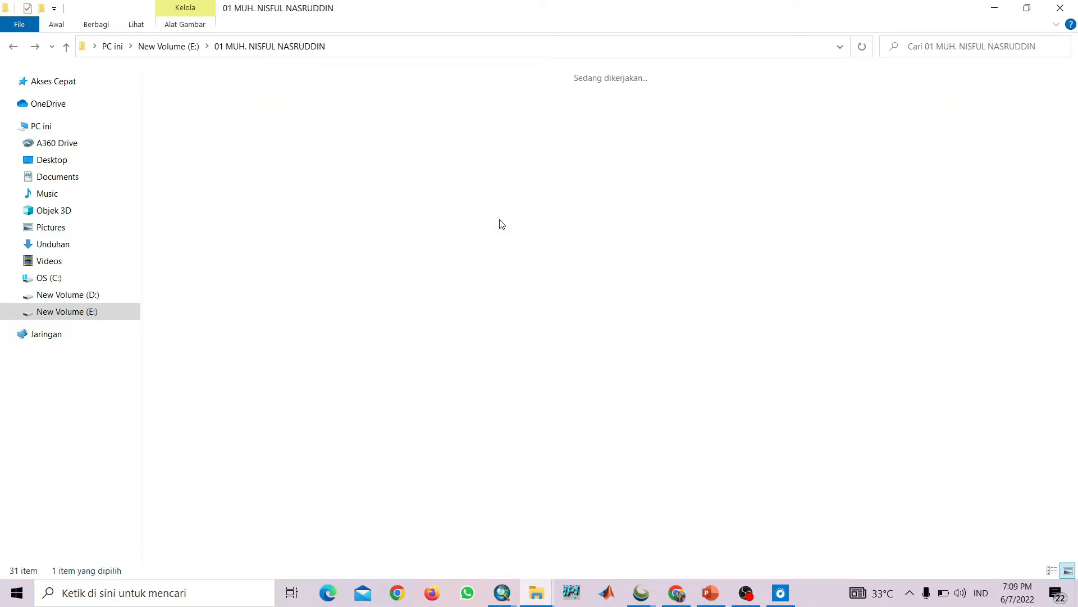
pyautogui.scroll(-4, 726, 269)
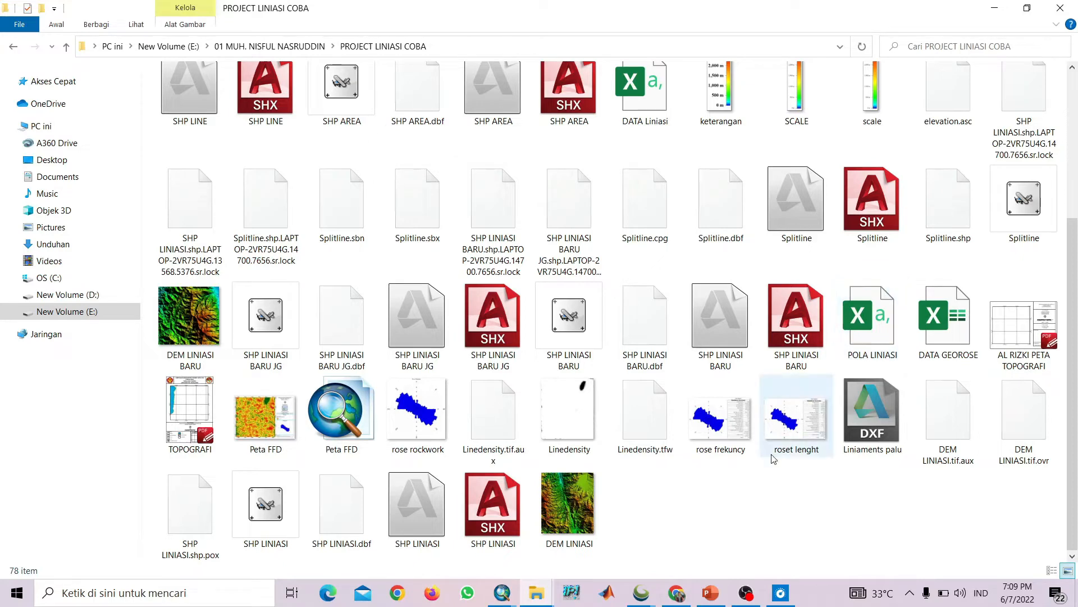
pyautogui.scroll(4, 733, 473)
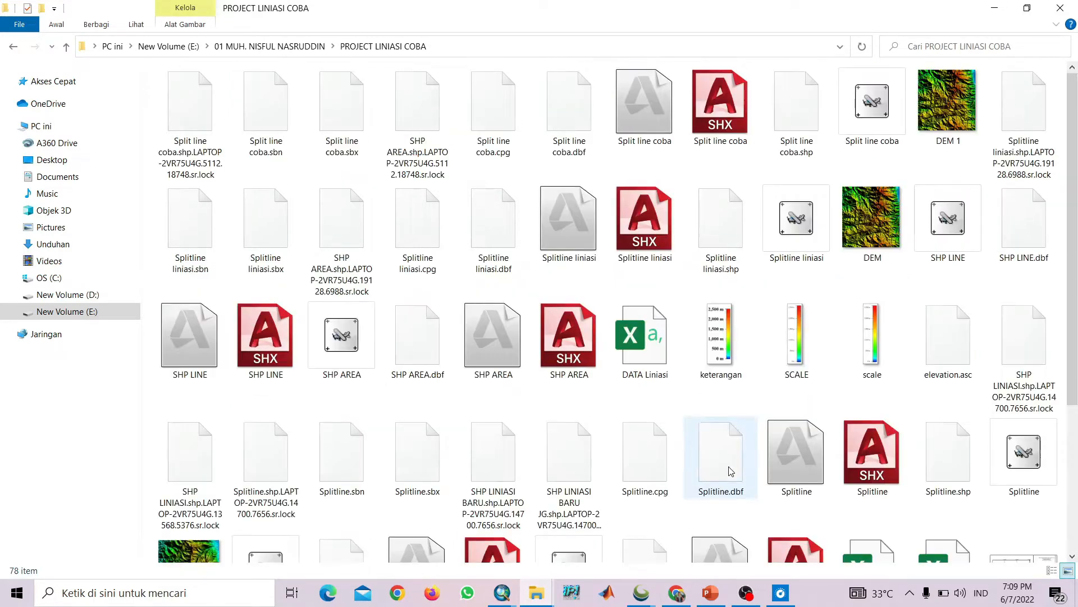
pyautogui.click(649, 360)
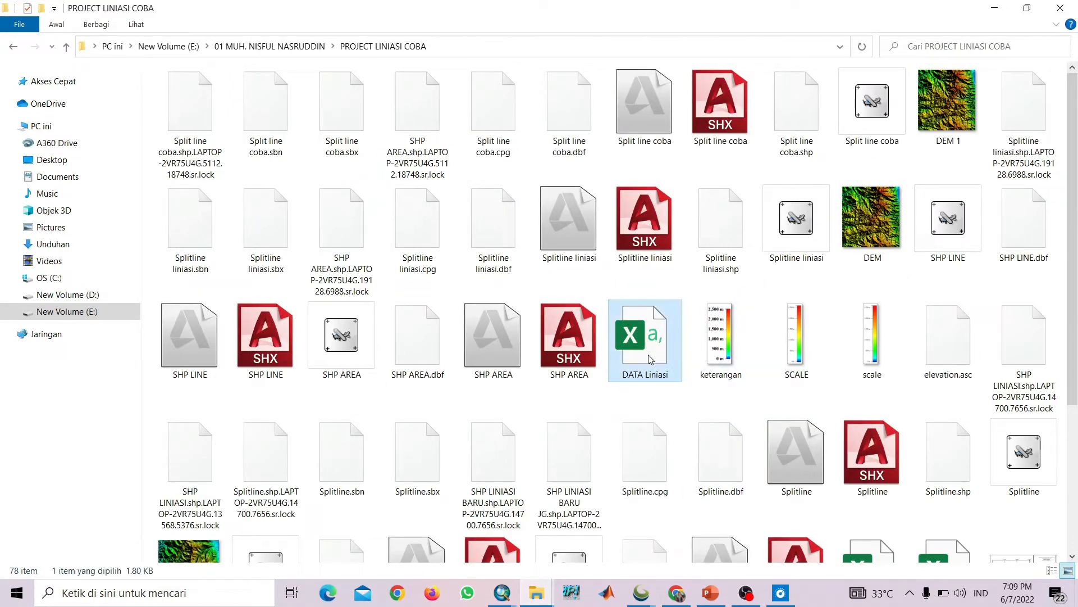
pyautogui.doubleClick(649, 359)
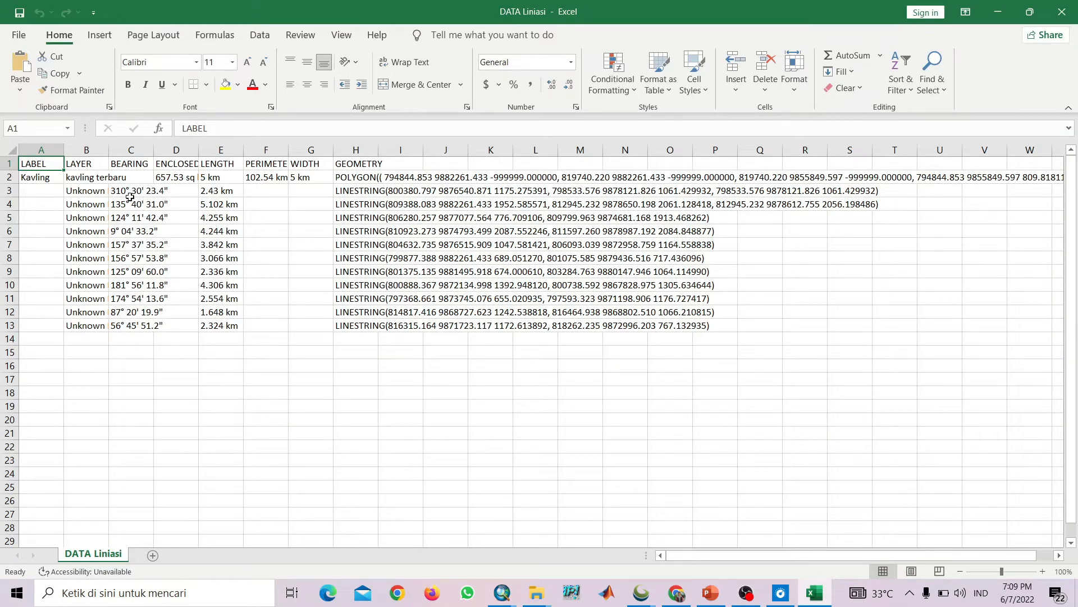
# Clear all the lineament data except the bearing values in C3:C13, including the BEARING header
pyautogui.moveTo(31, 164); pyautogui.dragTo(86, 326)
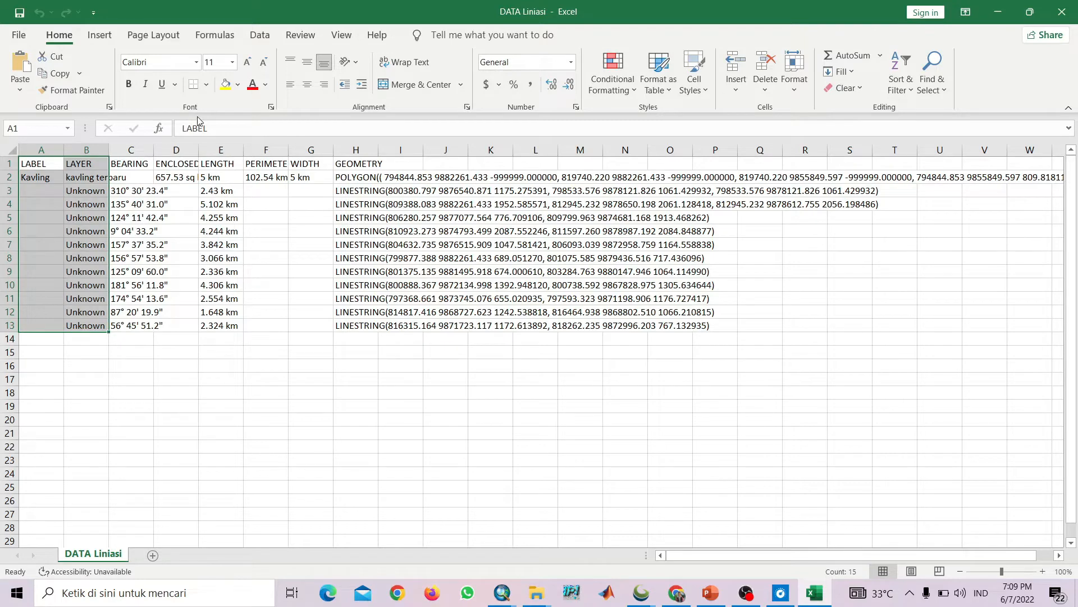
pyautogui.press('Delete')
pyautogui.moveTo(169, 162); pyautogui.dragTo(1018, 332)
pyautogui.press('Delete')
pyautogui.click(67, 311)
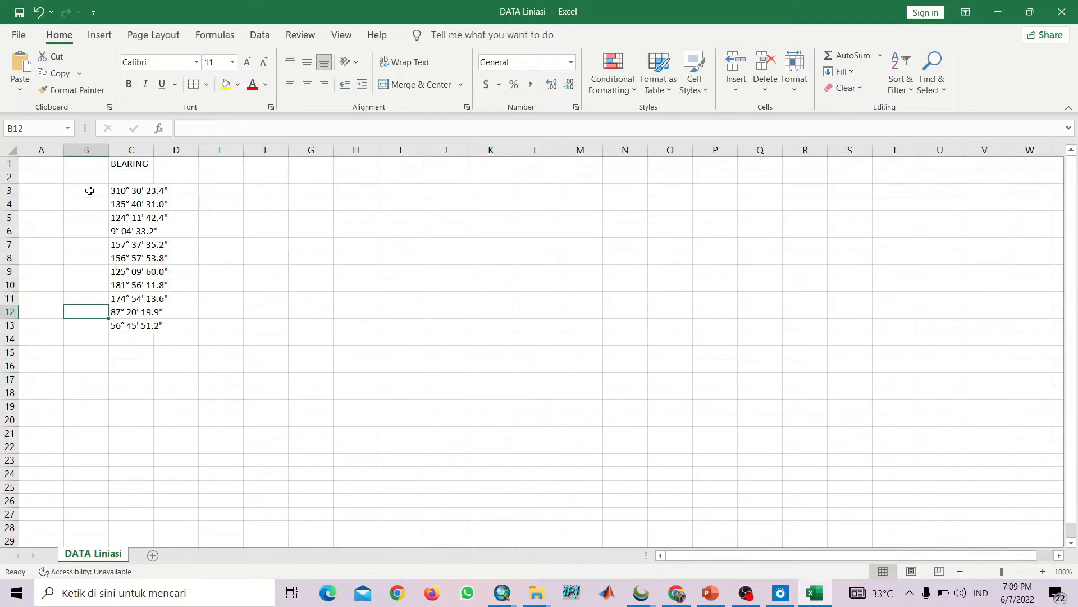
pyautogui.click(113, 163)
pyautogui.press('Delete')
pyautogui.click(113, 191)
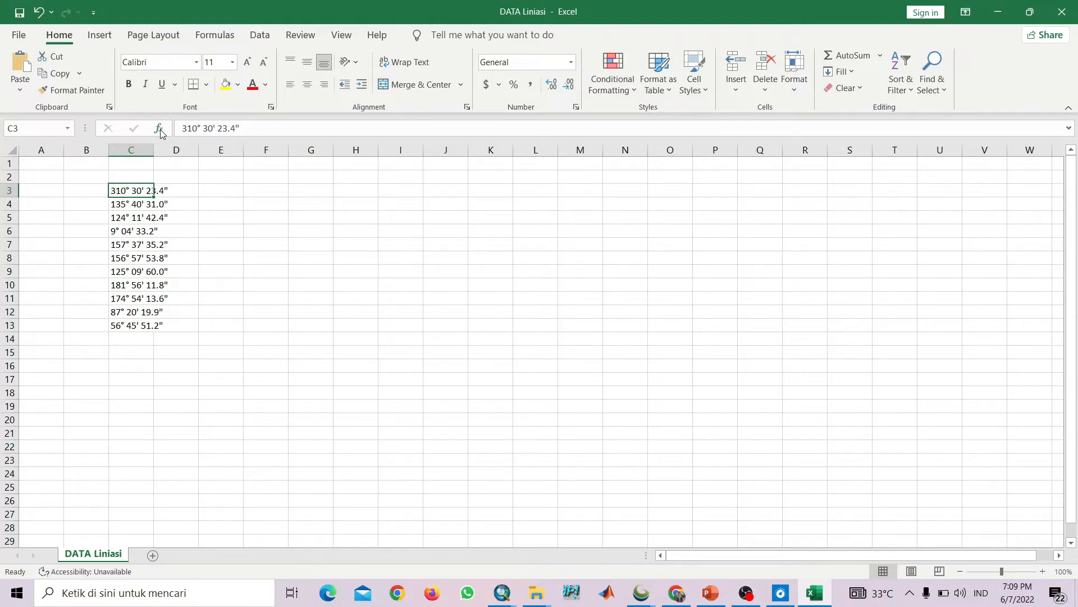
pyautogui.moveTo(117, 176); pyautogui.dragTo(90, 230)
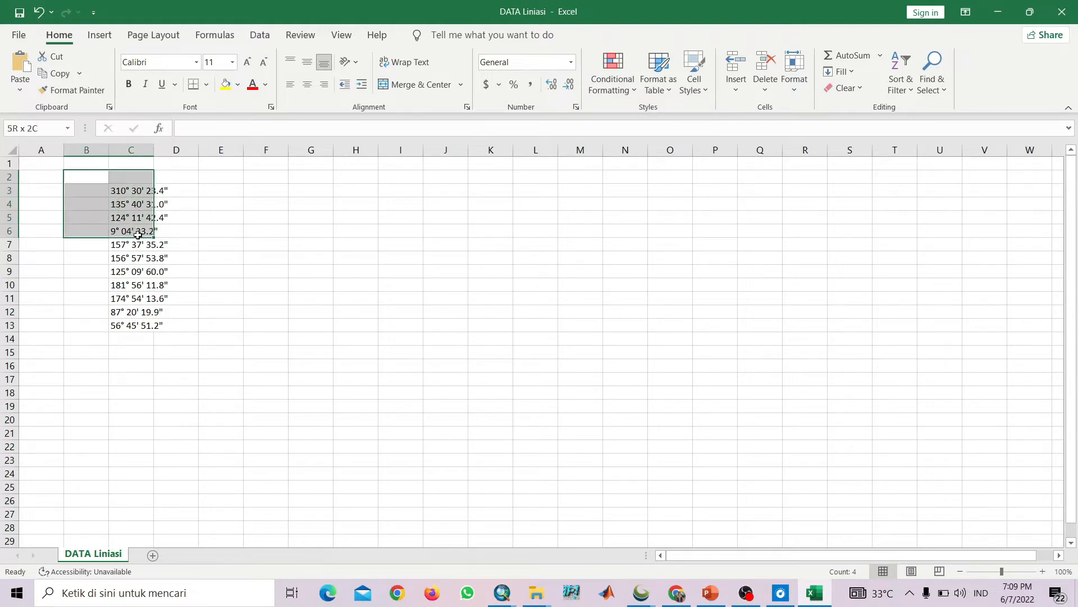
pyautogui.click(104, 189)
pyautogui.click(118, 192)
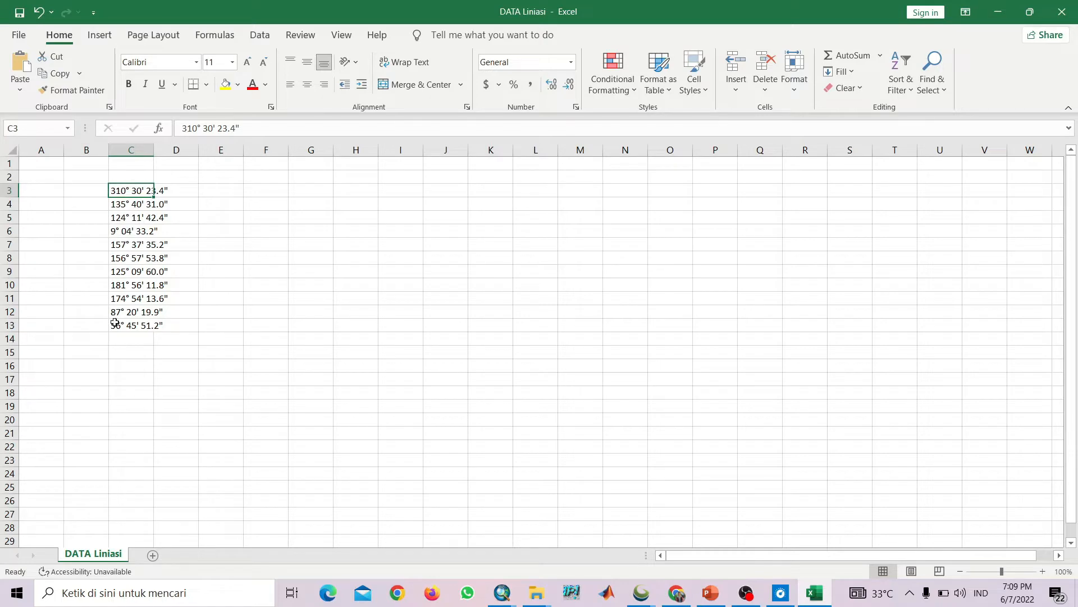
pyautogui.click(110, 256)
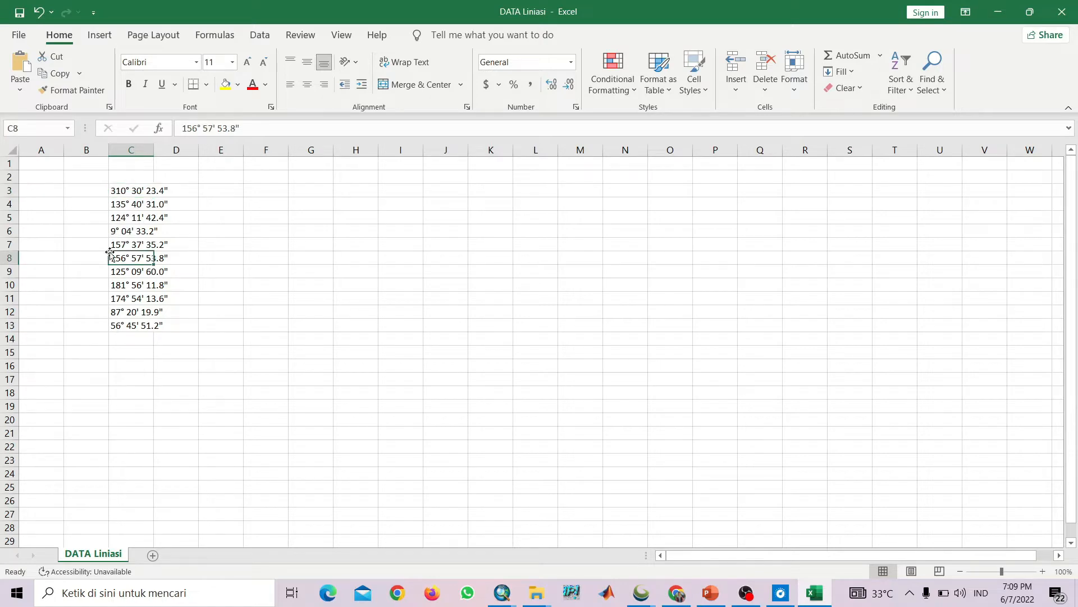
pyautogui.click(102, 321)
pyautogui.click(115, 192)
pyautogui.click(125, 271)
pyautogui.click(124, 337)
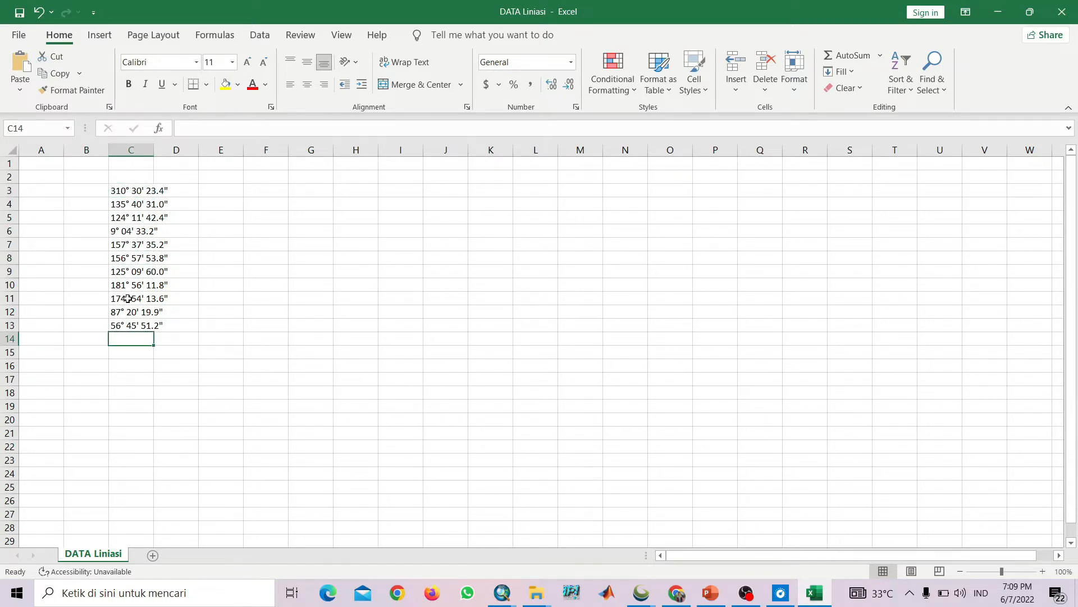
pyautogui.press('Up')
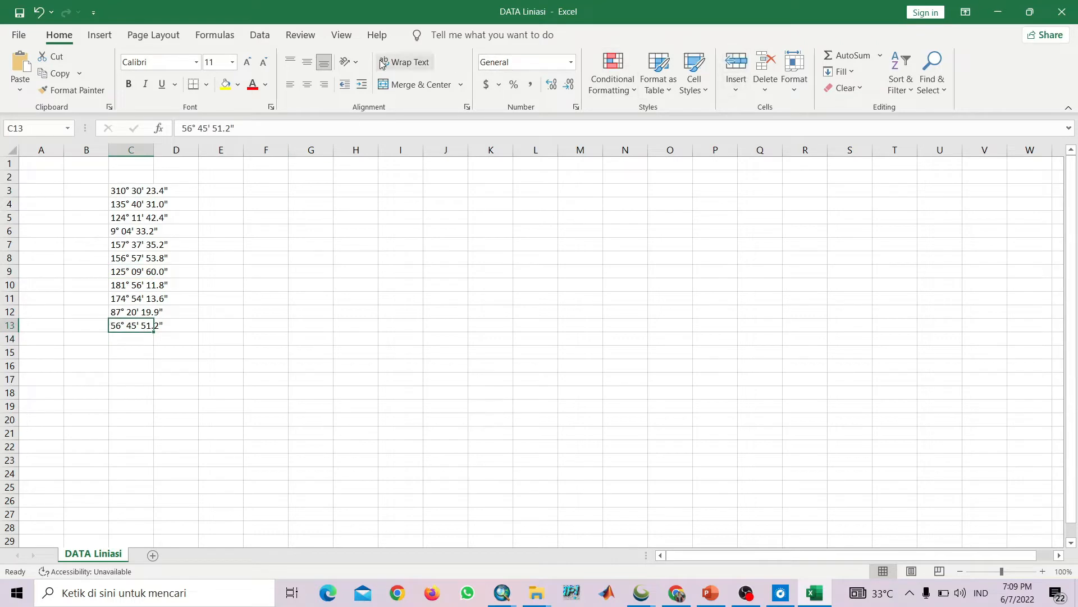
pyautogui.click(267, 40)
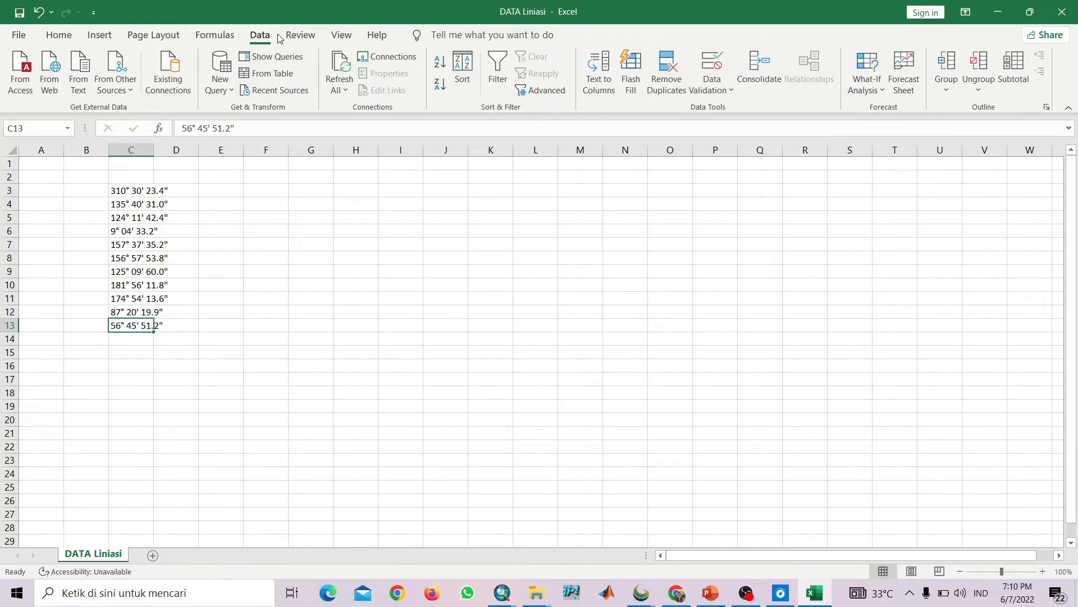
pyautogui.click(599, 84)
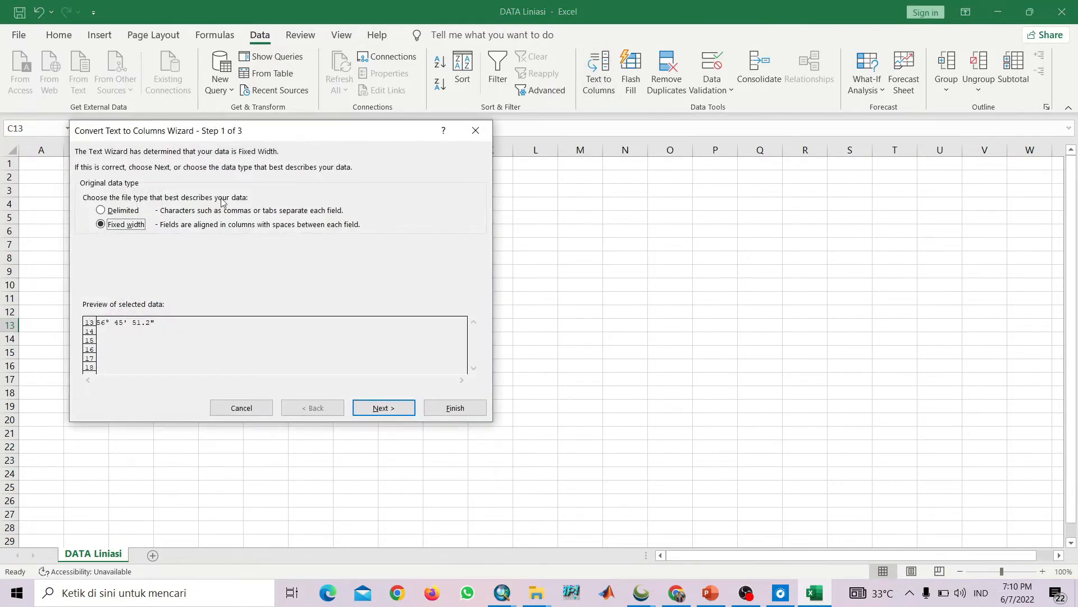
pyautogui.moveTo(193, 139); pyautogui.dragTo(467, 163)
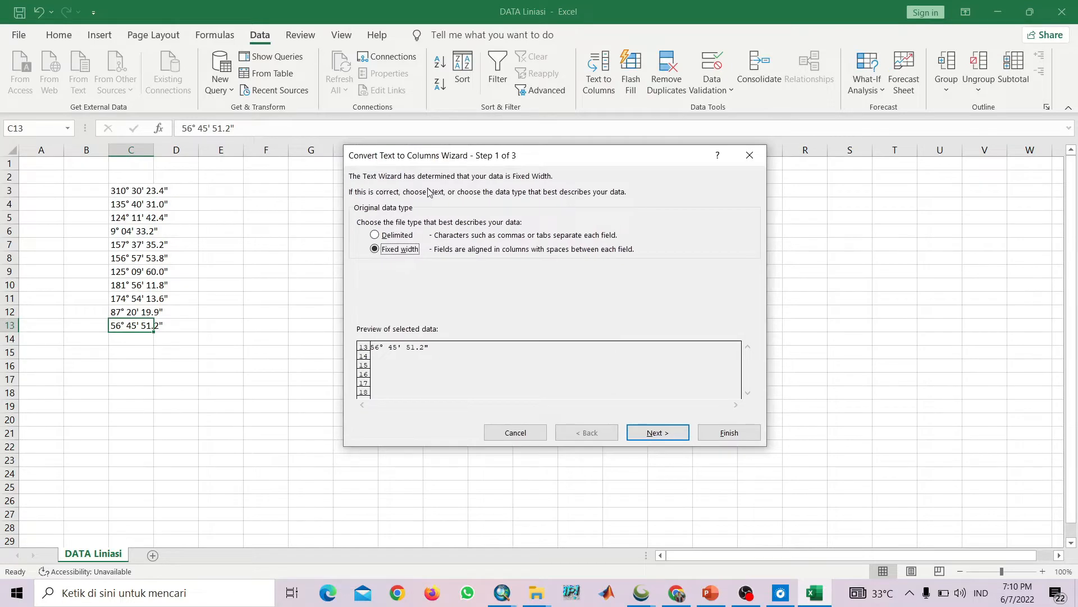
pyautogui.click(382, 240)
pyautogui.click(380, 254)
pyautogui.click(653, 434)
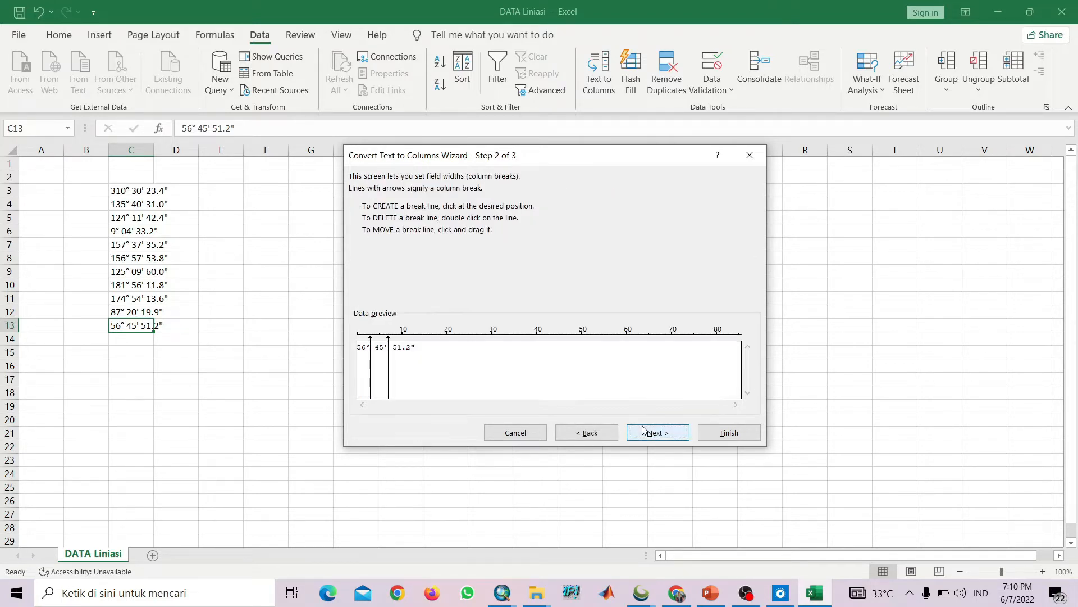
pyautogui.moveTo(389, 338); pyautogui.dragTo(398, 339)
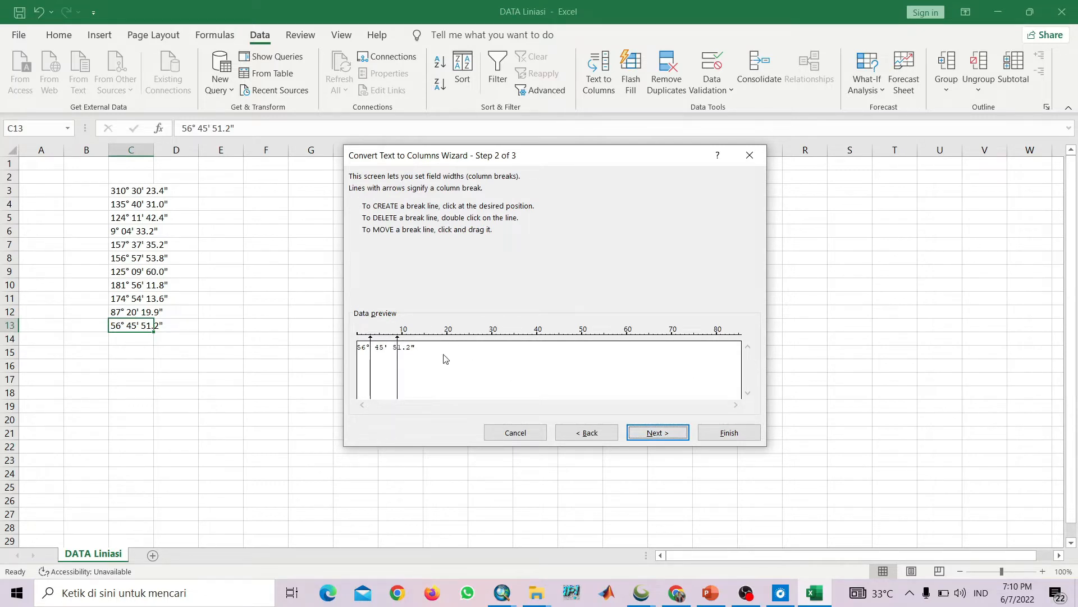
pyautogui.click(528, 434)
# Move the bearing values from C3:D13 to the block starting at cell A1
pyautogui.moveTo(115, 192); pyautogui.dragTo(192, 325)
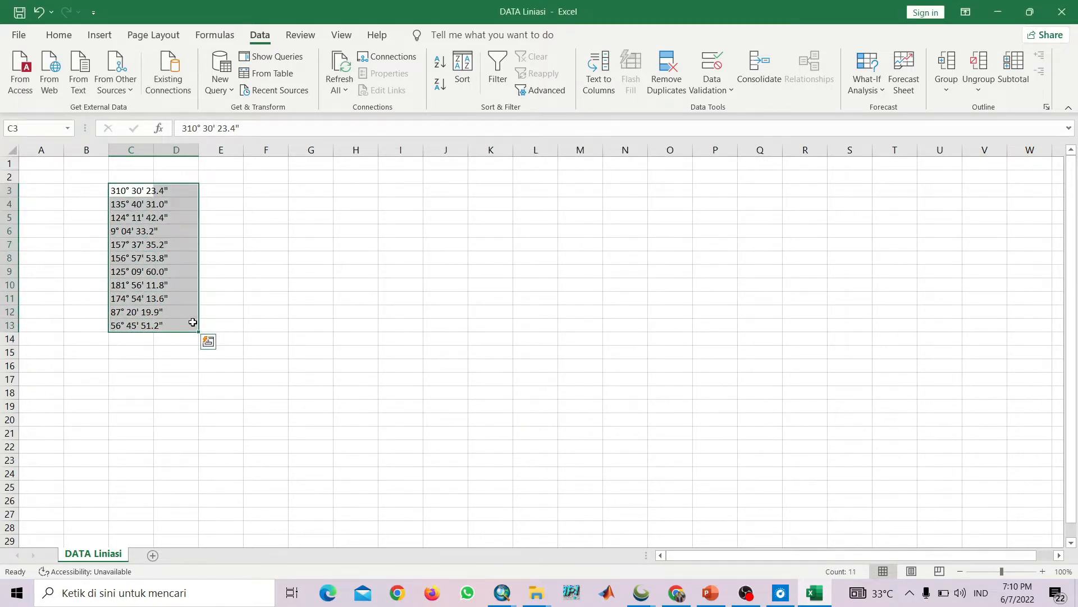
pyautogui.hotkey('ctrl', 'c')
pyautogui.click(27, 162)
pyautogui.hotkey('ctrl', 'v')
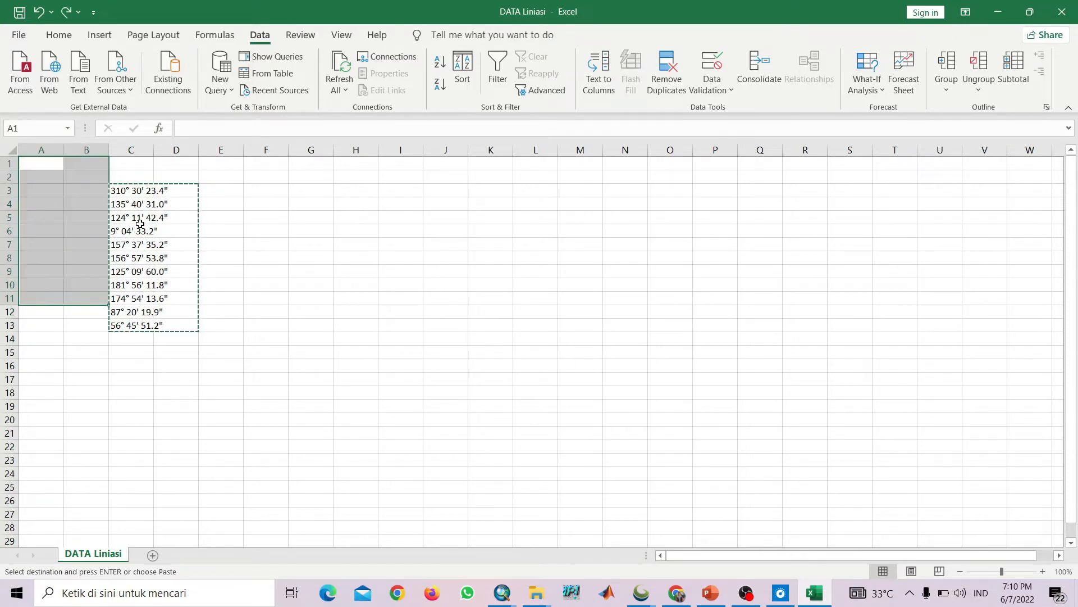
pyautogui.hotkey('ctrl', 'z')
pyautogui.click(135, 223)
pyautogui.moveTo(144, 193); pyautogui.dragTo(200, 304)
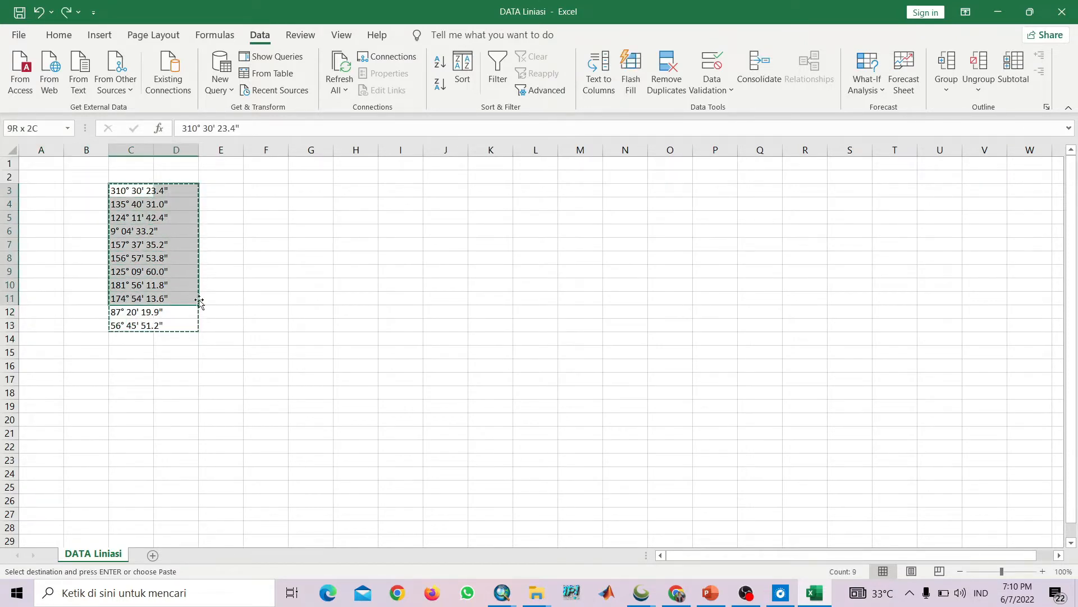
pyautogui.moveTo(121, 190); pyautogui.dragTo(192, 323)
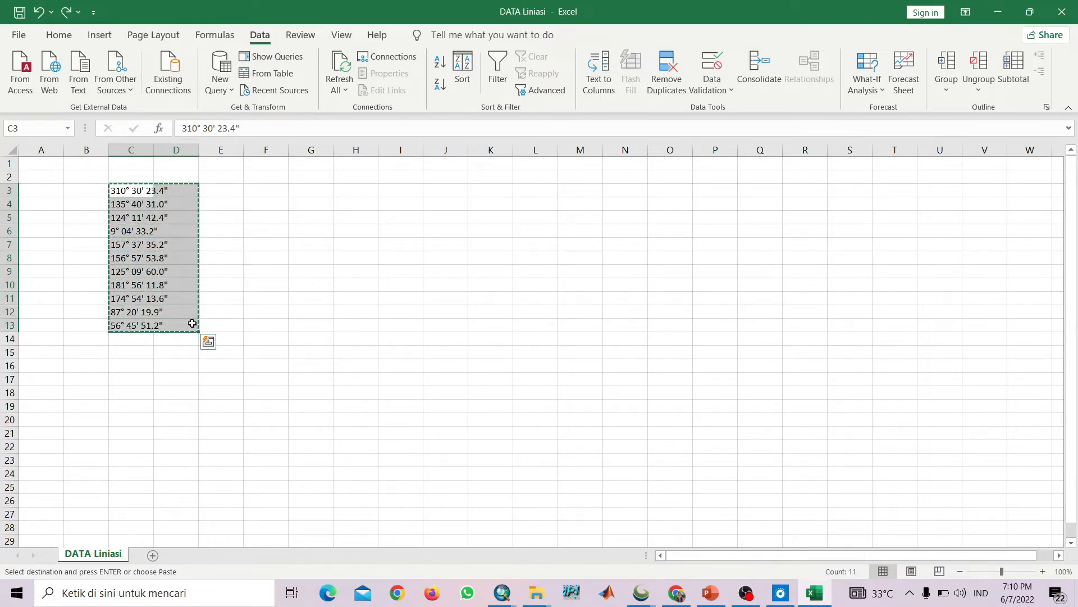
pyautogui.click(51, 165)
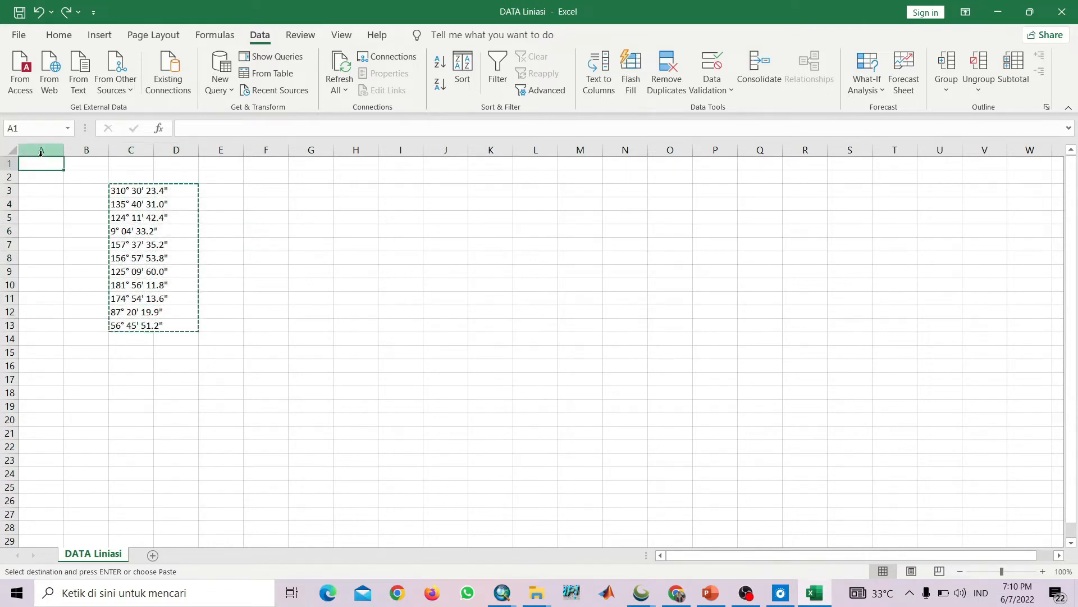
pyautogui.hotkey('ctrl', 'v')
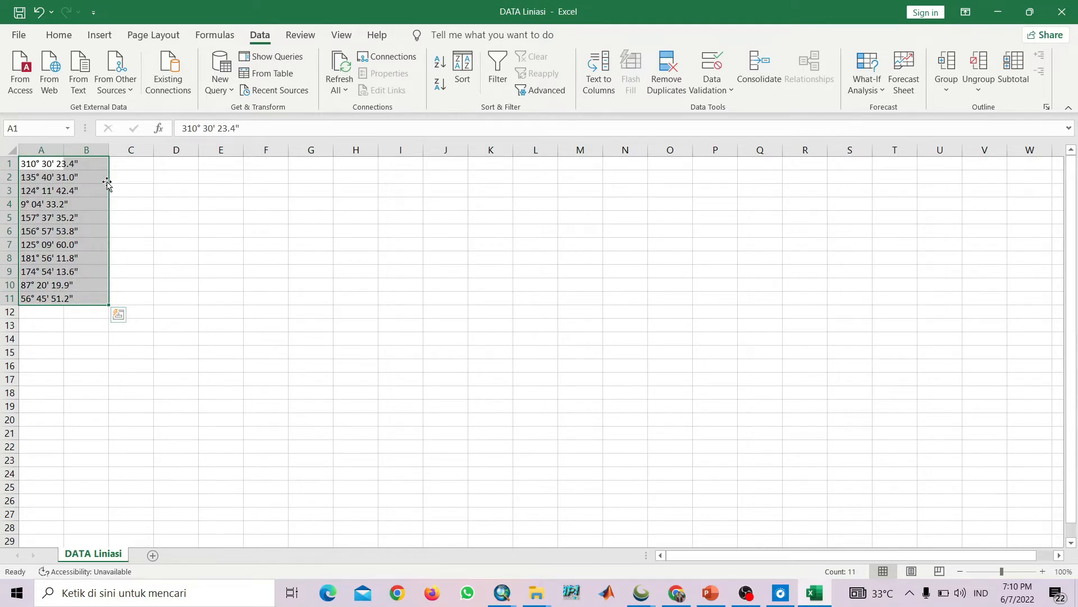
pyautogui.click(90, 171)
# Split the bearings in A1:A11 with Text to Columns, using fixed width and a break after the third character
pyautogui.click(41, 162)
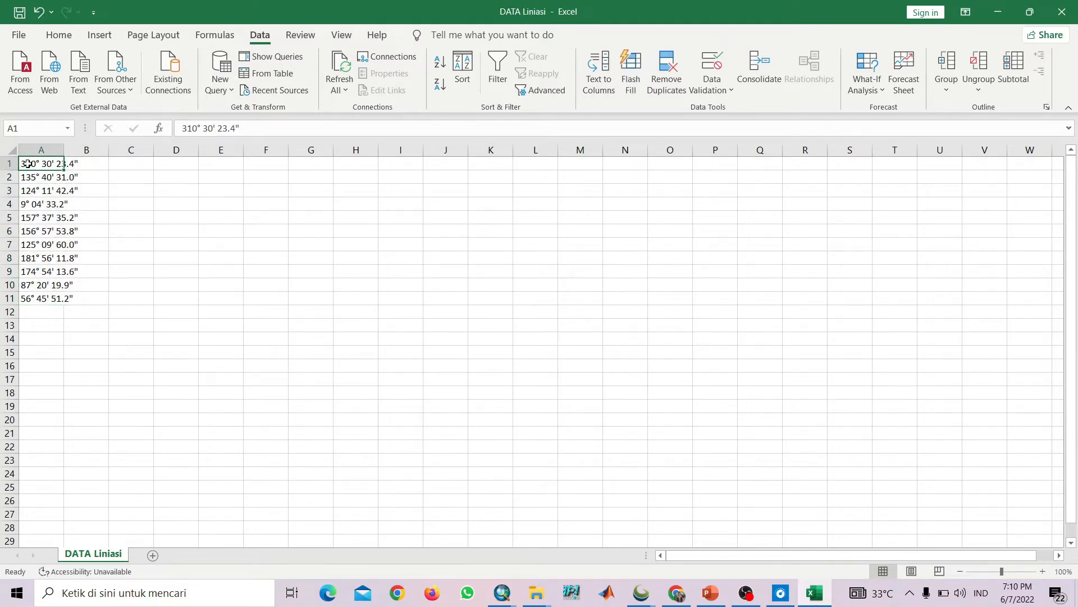
pyautogui.click(33, 149)
pyautogui.moveTo(32, 163); pyautogui.dragTo(44, 299)
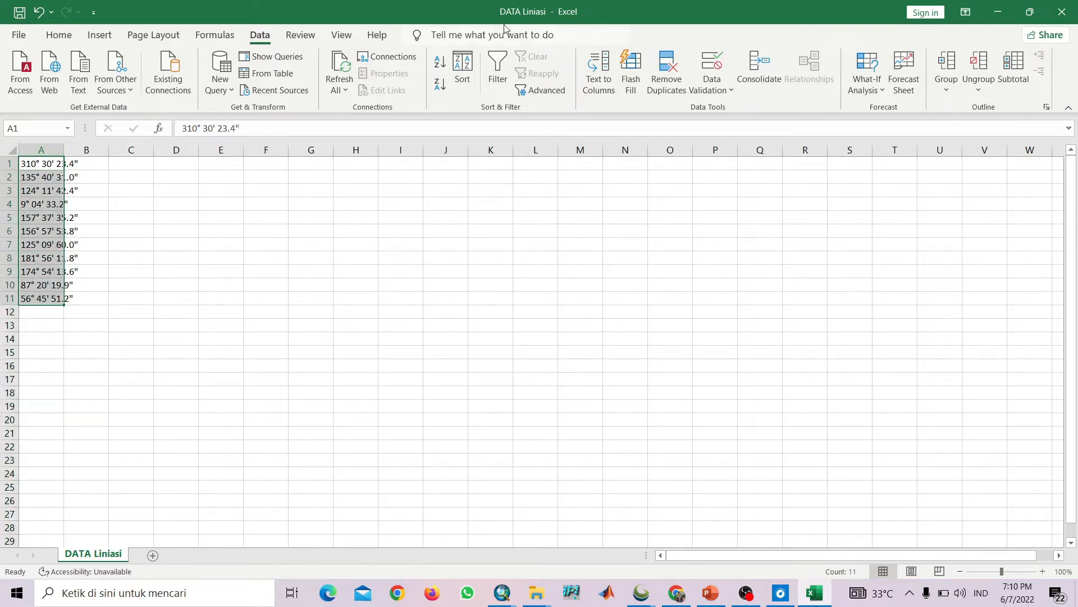
pyautogui.click(605, 76)
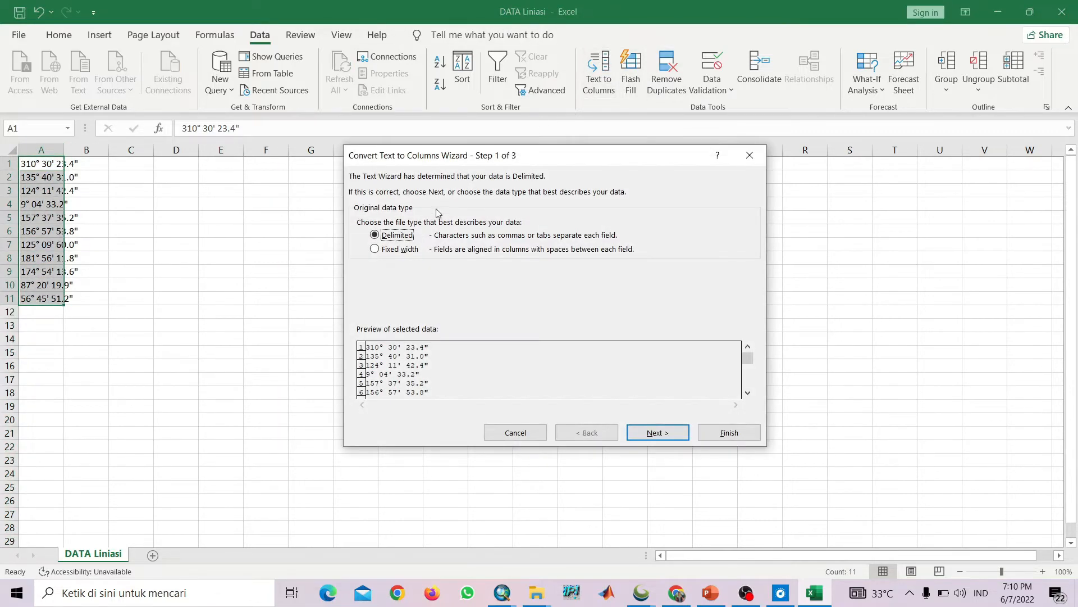
pyautogui.click(386, 251)
pyautogui.click(651, 433)
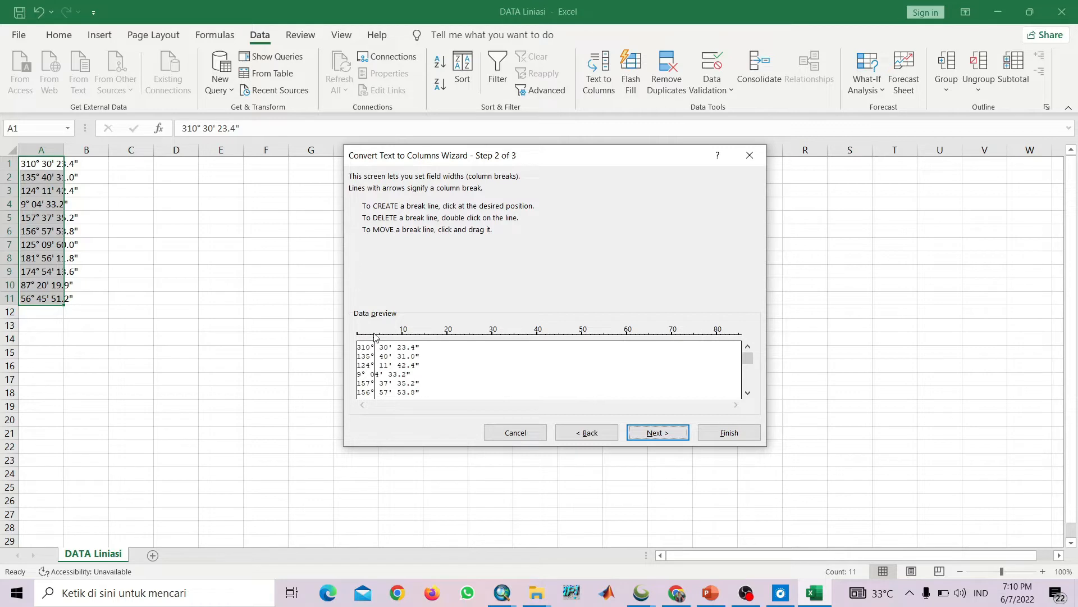
pyautogui.moveTo(375, 337); pyautogui.dragTo(370, 332)
pyautogui.click(681, 433)
pyautogui.click(704, 433)
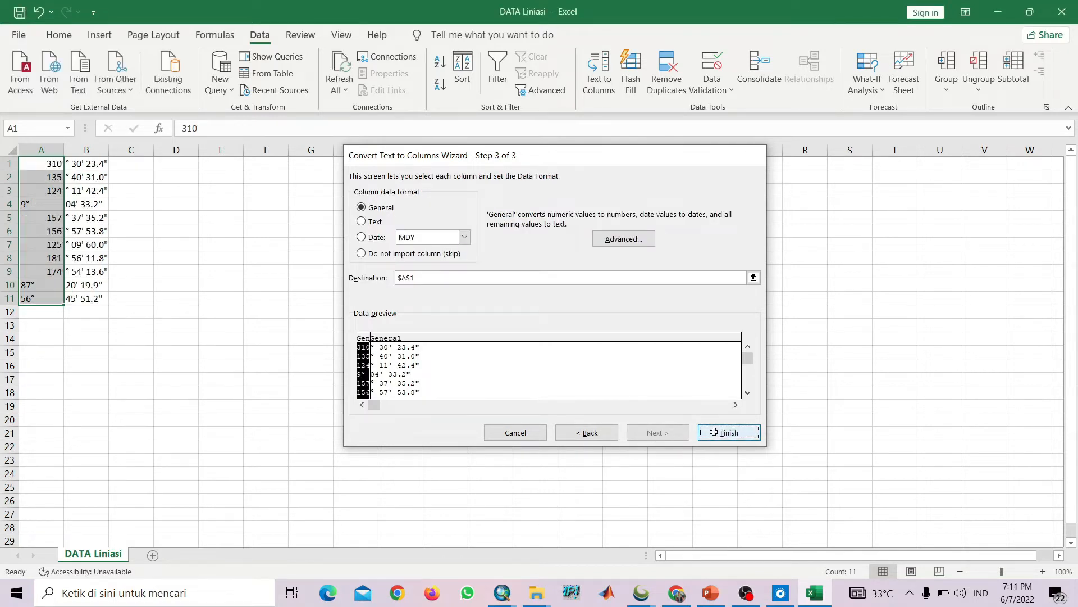
# Clear the minutes and seconds values from column B, leaving only the whole-degree bearings in column A
pyautogui.click(101, 163)
pyautogui.click(87, 151)
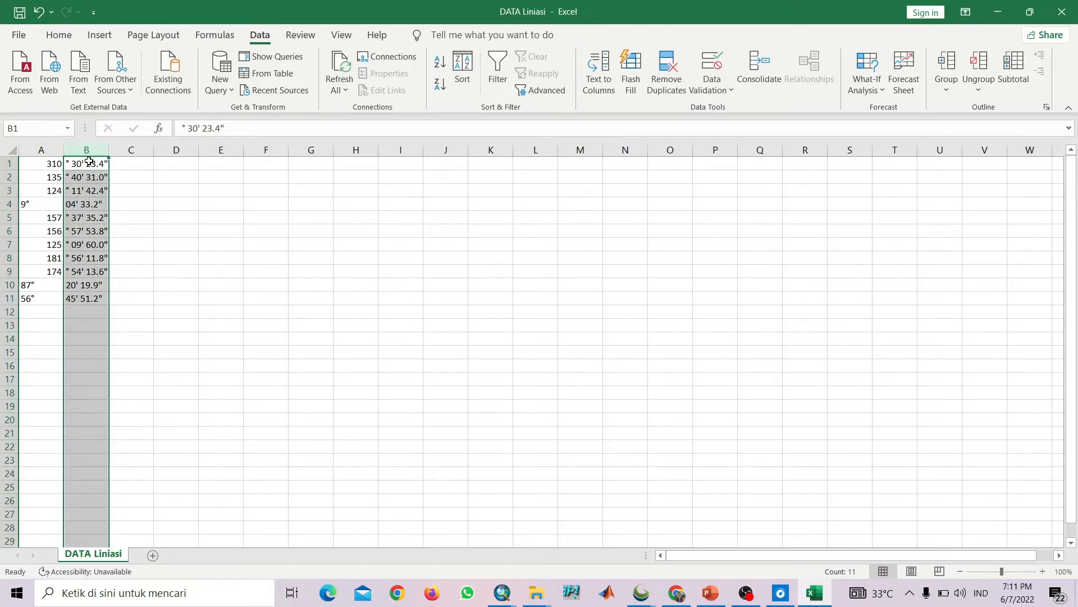
pyautogui.press('Delete')
# Remove the degree symbols from A4, A10 and A11 so they hold 9, 87 and 56
pyautogui.click(56, 245)
pyautogui.click(22, 200)
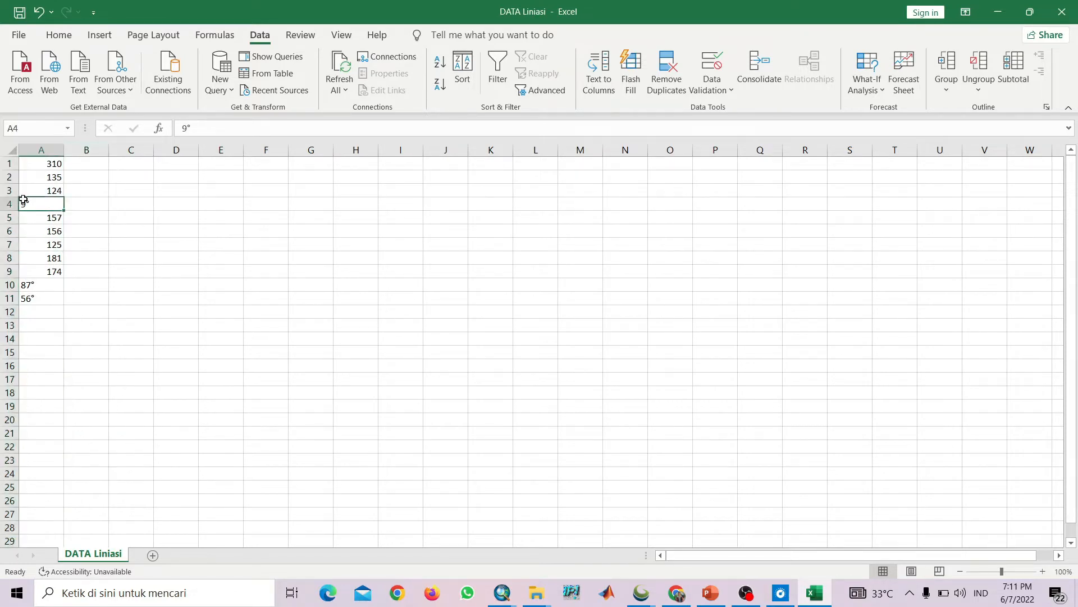
pyautogui.click(42, 286)
pyautogui.press('Down')
pyautogui.click(42, 286)
pyautogui.click(29, 204)
pyautogui.doubleClick(37, 205)
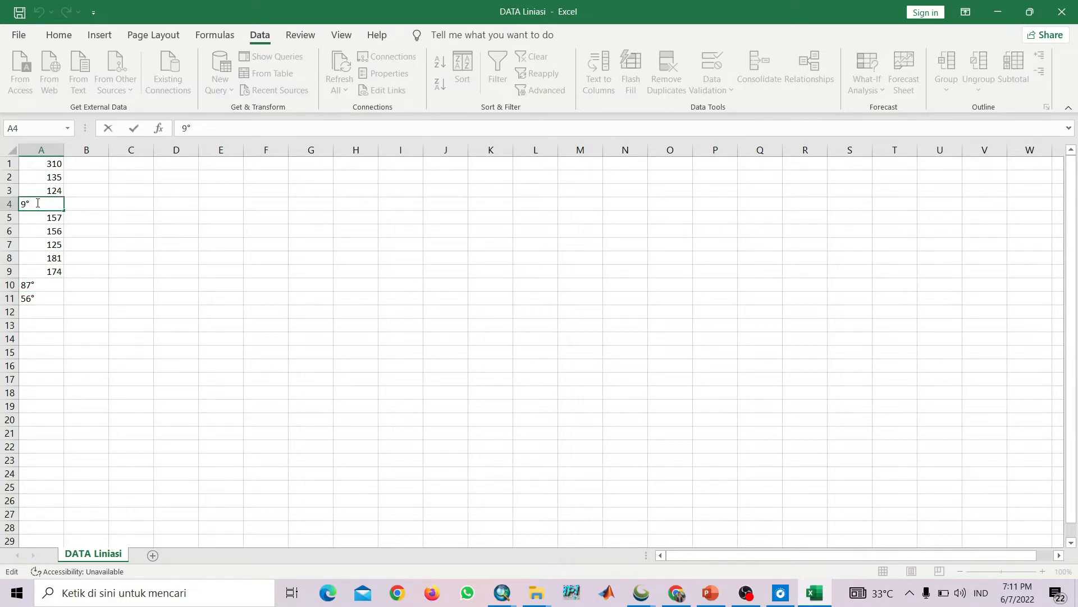
pyautogui.press('BackSpace')
pyautogui.doubleClick(48, 285)
pyautogui.press('BackSpace')
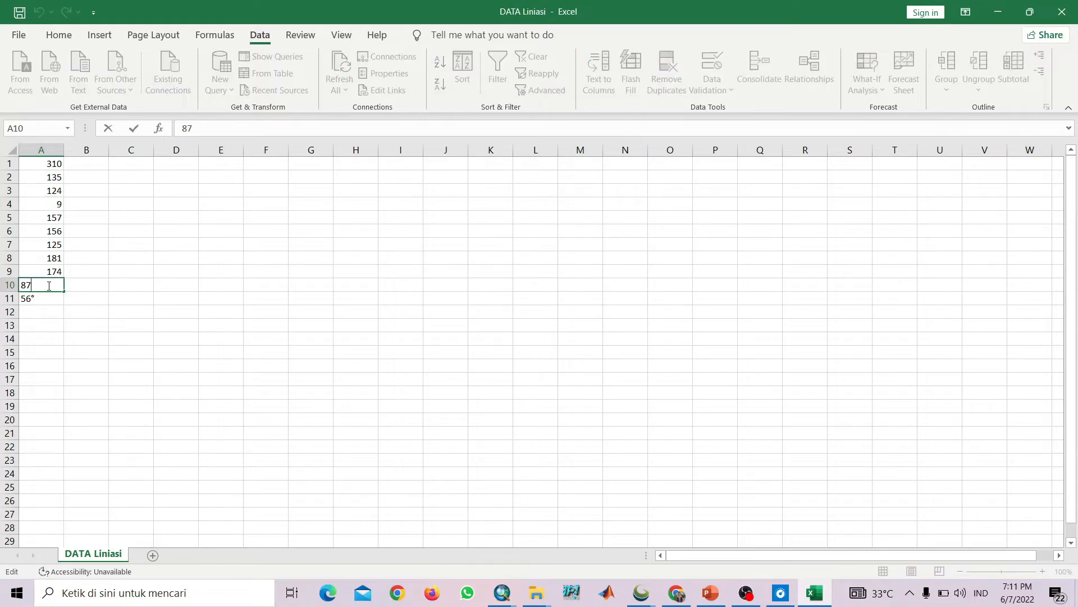
pyautogui.doubleClick(47, 300)
pyautogui.press('BackSpace')
pyautogui.click(78, 285)
pyautogui.click(76, 204)
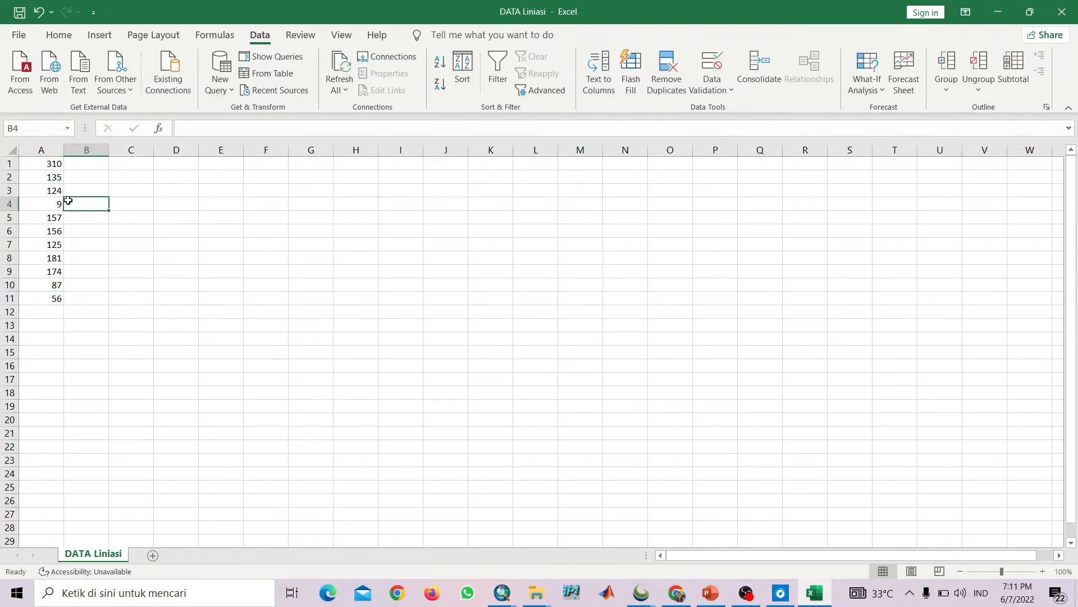
# Enter 90 in B1 and B2 and fill it down to B11 beside every bearing
pyautogui.click(54, 166)
pyautogui.click(79, 169)
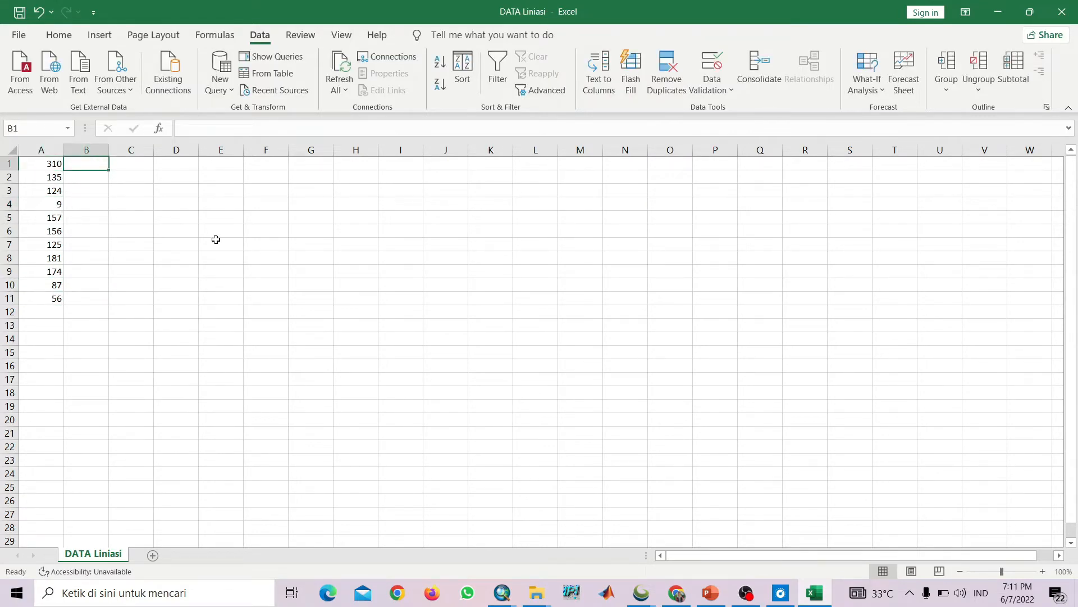
pyautogui.write('90')
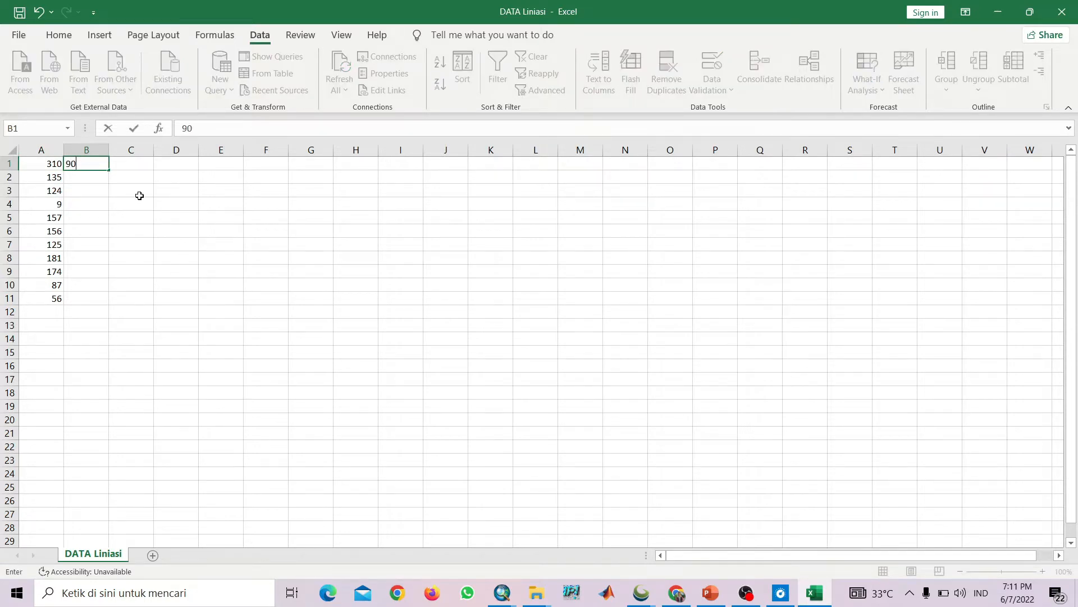
pyautogui.click(91, 177)
pyautogui.write('90')
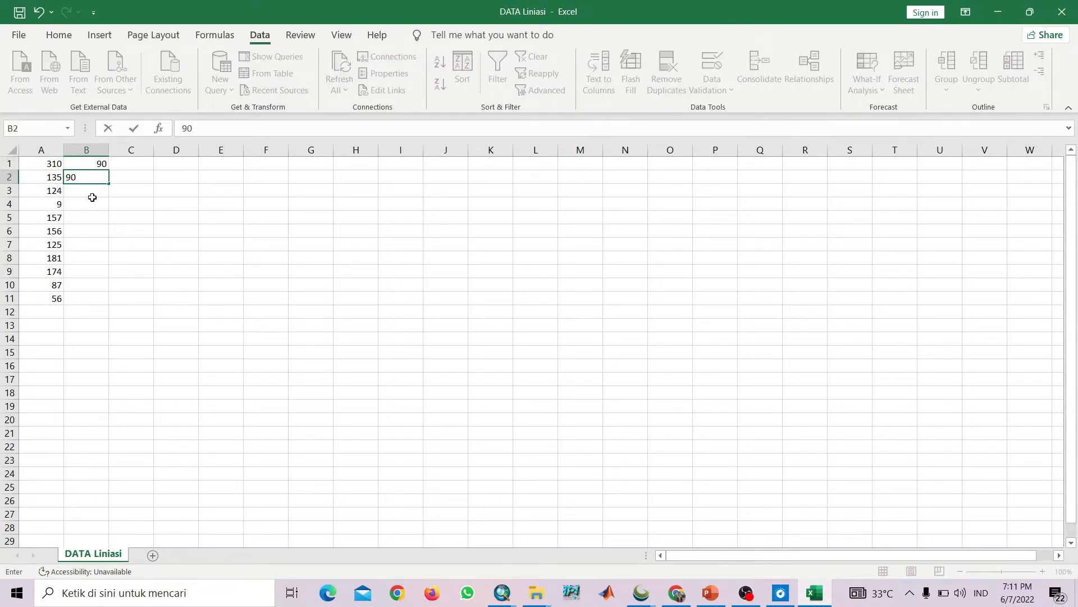
pyautogui.press('Return')
pyautogui.click(101, 176)
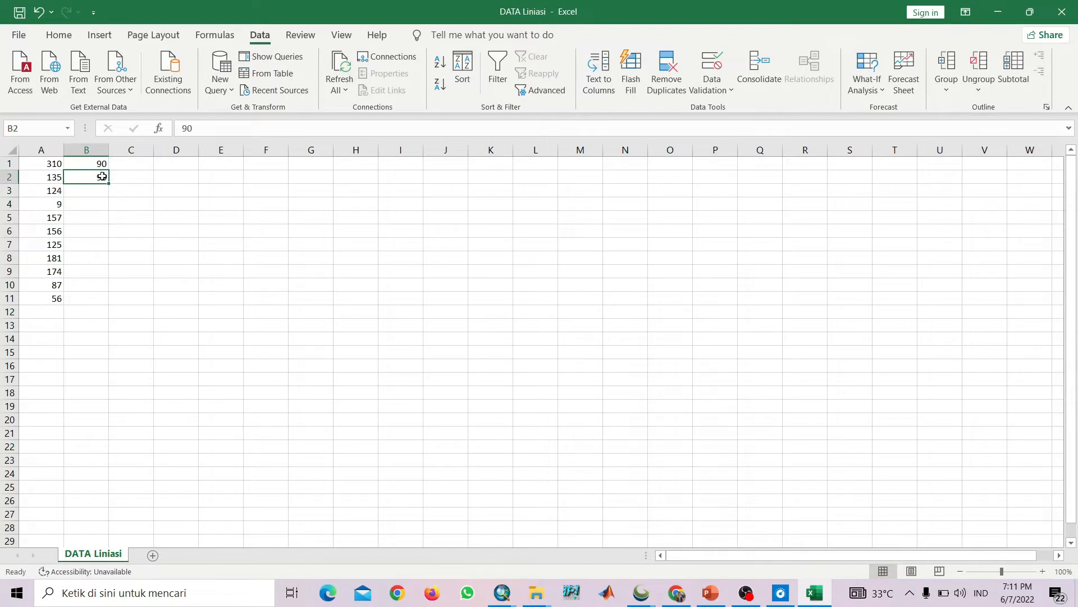
pyautogui.moveTo(109, 183); pyautogui.dragTo(107, 303)
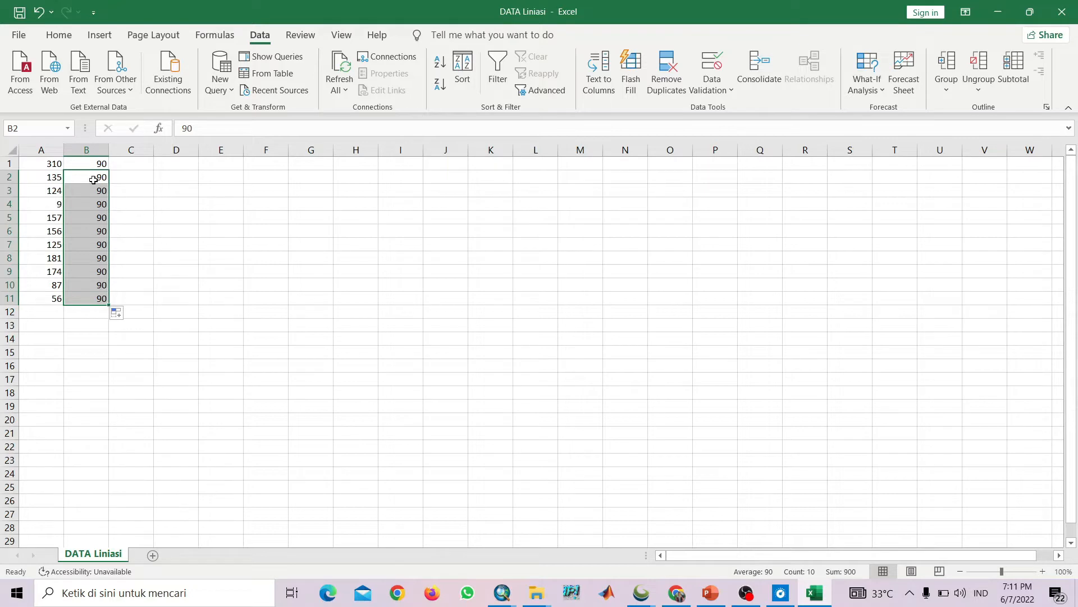
pyautogui.click(40, 160)
pyautogui.click(92, 166)
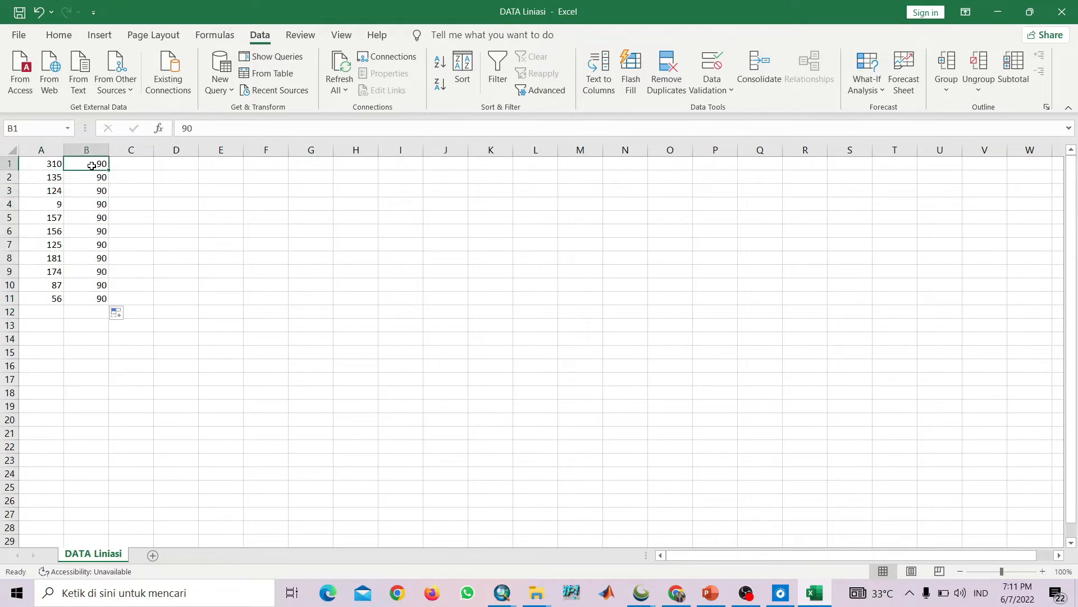
pyautogui.click(44, 163)
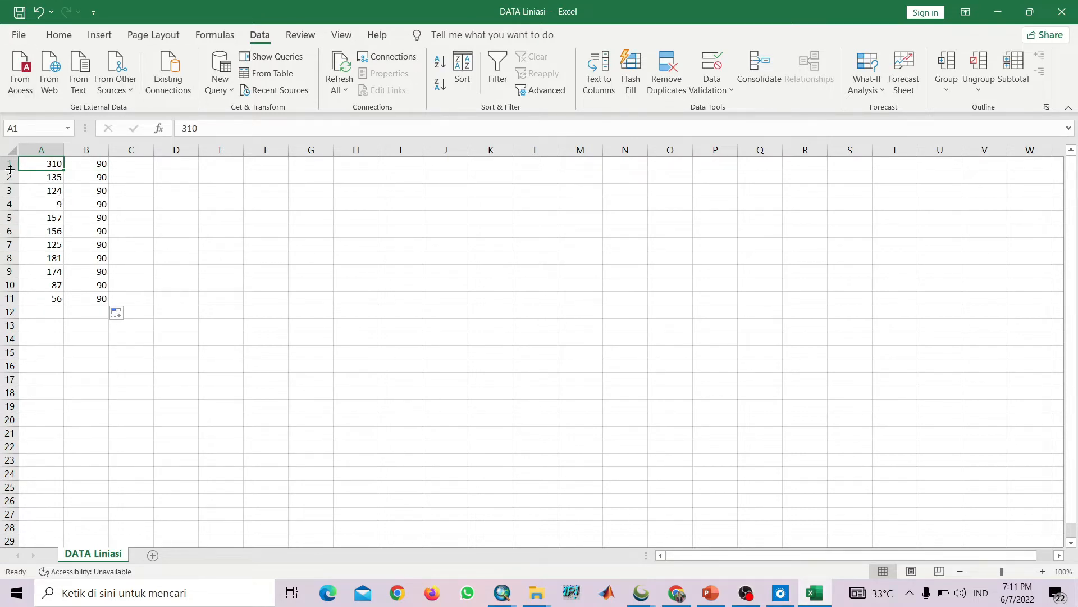
pyautogui.click(1077, 593)
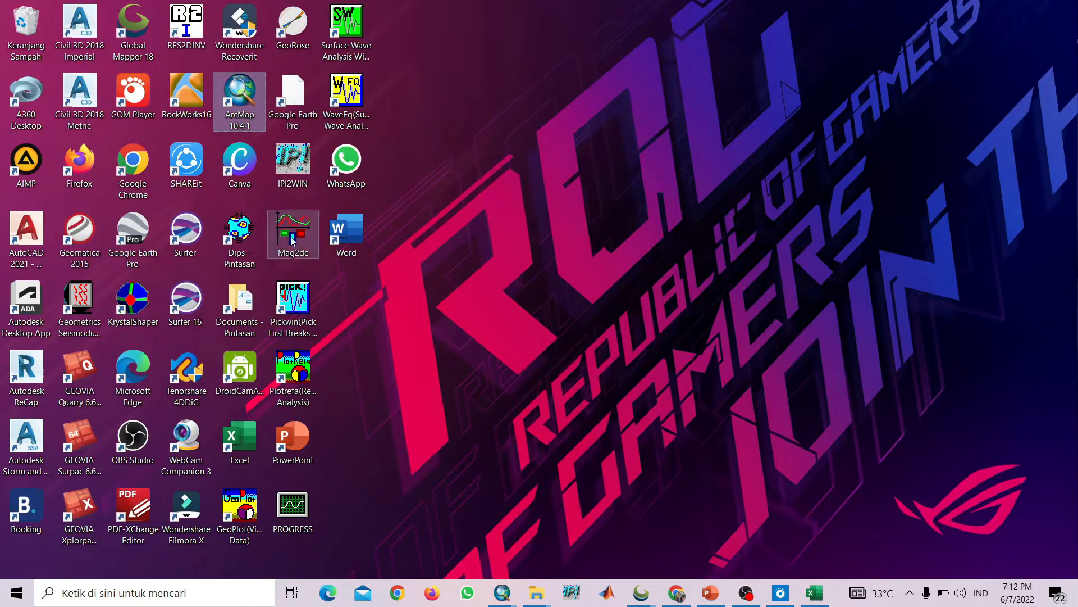
pyautogui.click(475, 216)
pyautogui.rightClick(475, 216)
pyautogui.click(529, 255)
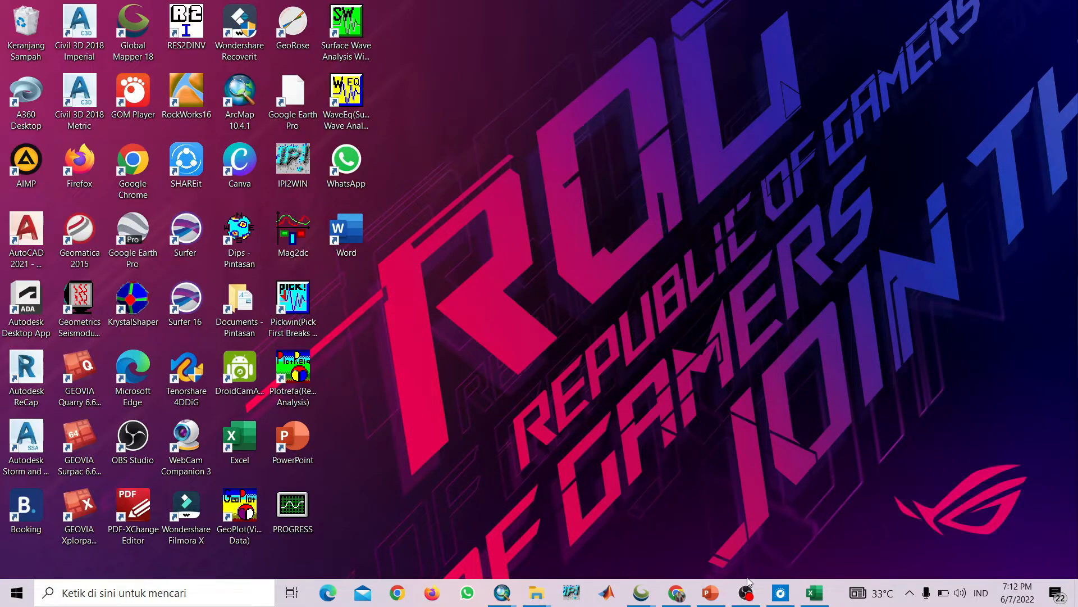
pyautogui.moveTo(536, 589)
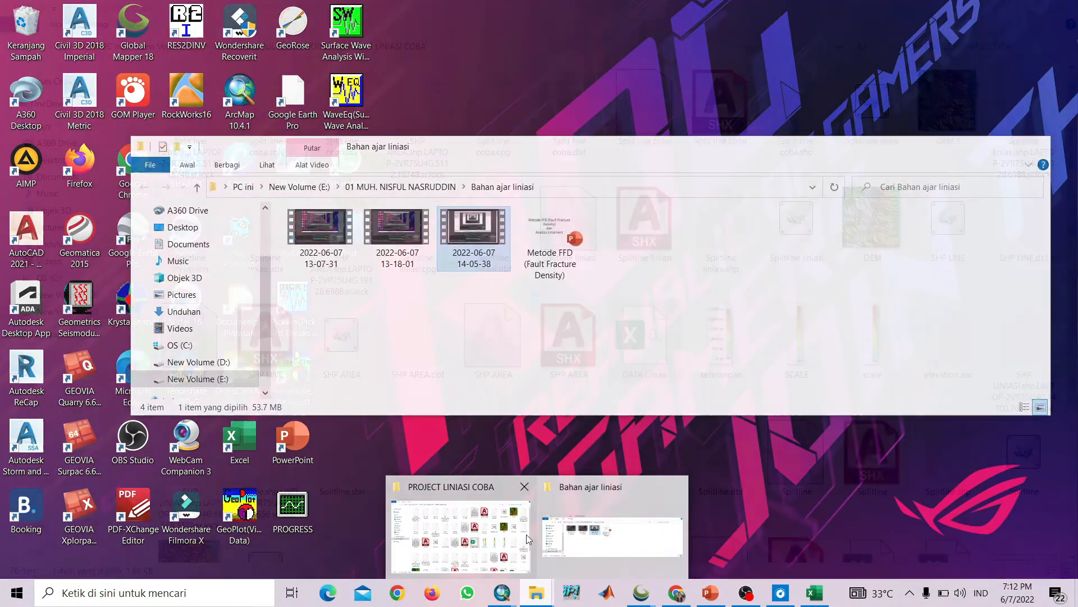
pyautogui.click(519, 536)
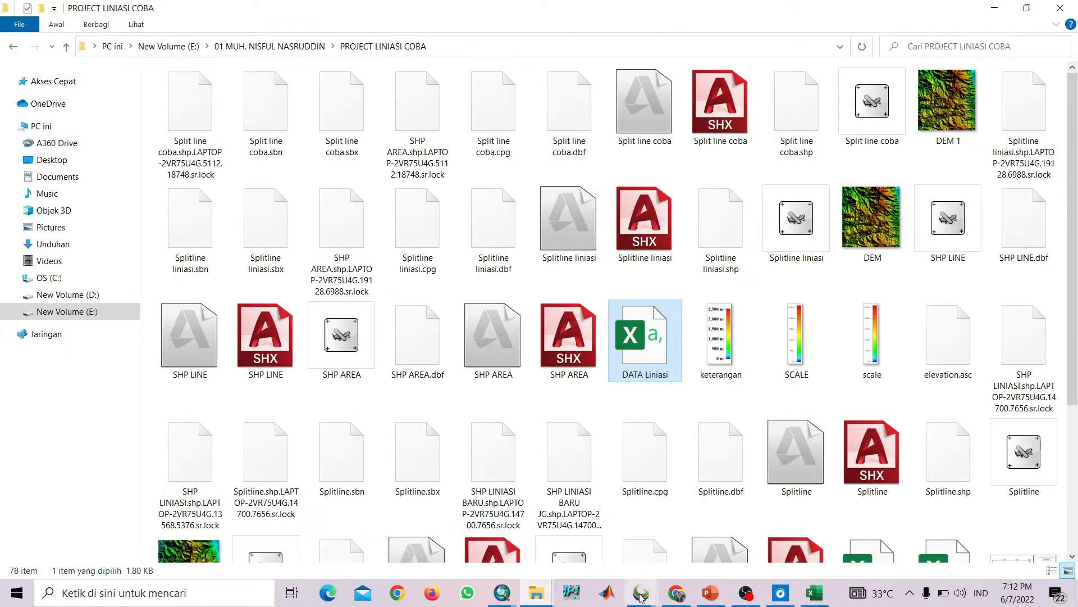
pyautogui.click(814, 593)
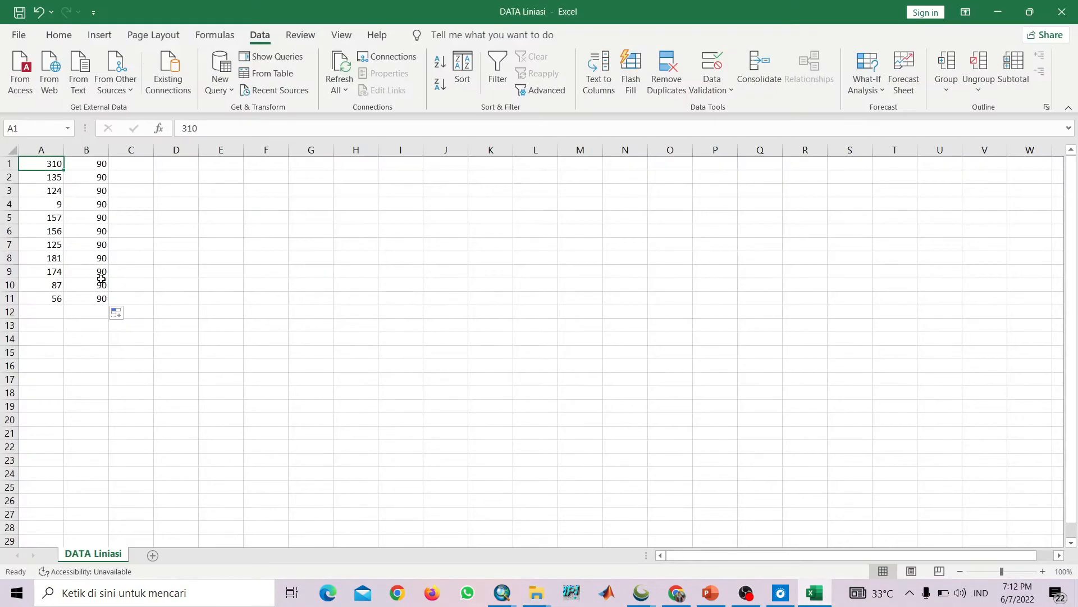
# Copy the bearing and 90 values in A1:B11 and launch Dips from the desktop
pyautogui.moveTo(30, 162); pyautogui.dragTo(96, 298)
pyautogui.hotkey('ctrl', 'c')
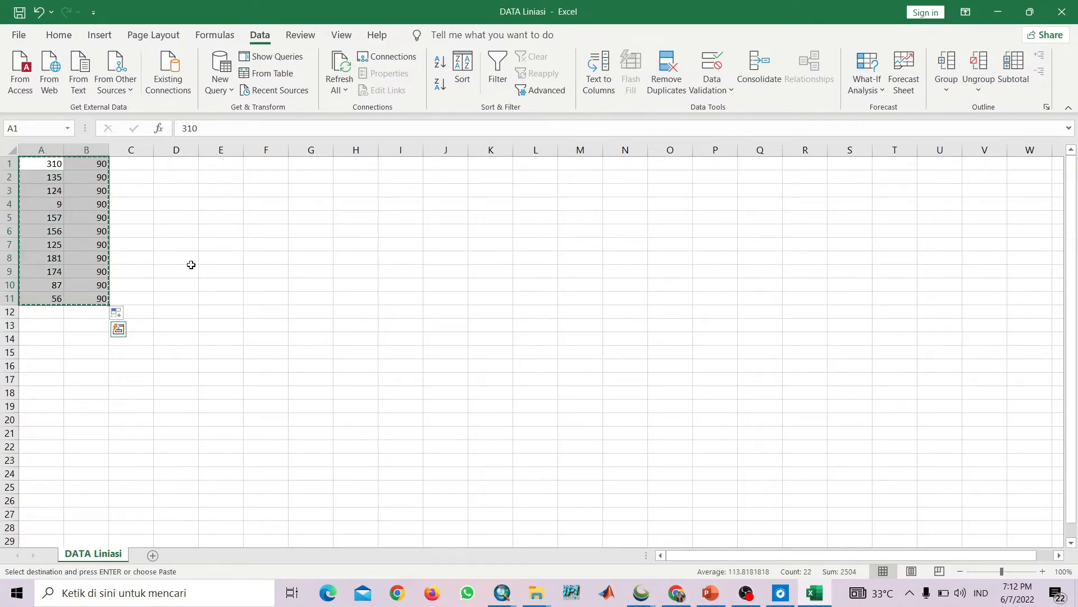
pyautogui.press('super+d')
pyautogui.rightClick(482, 76)
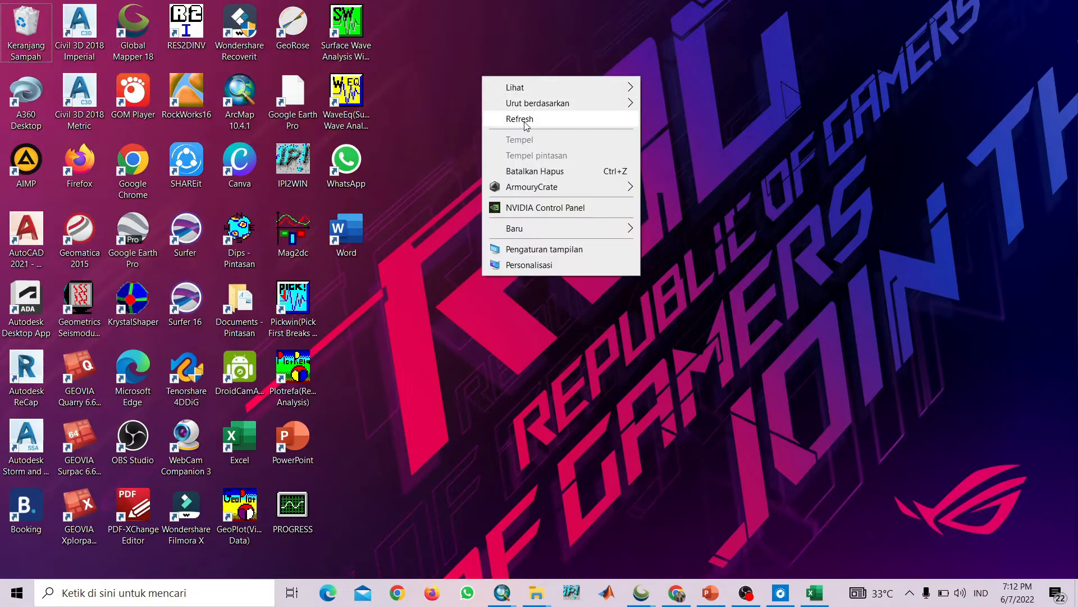
pyautogui.click(506, 121)
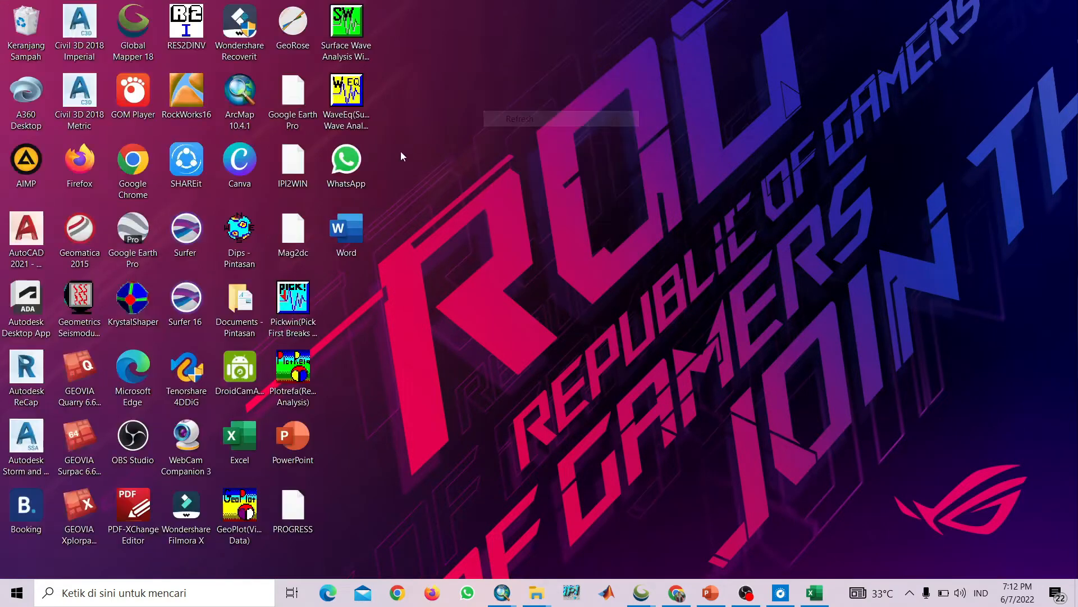
pyautogui.doubleClick(243, 250)
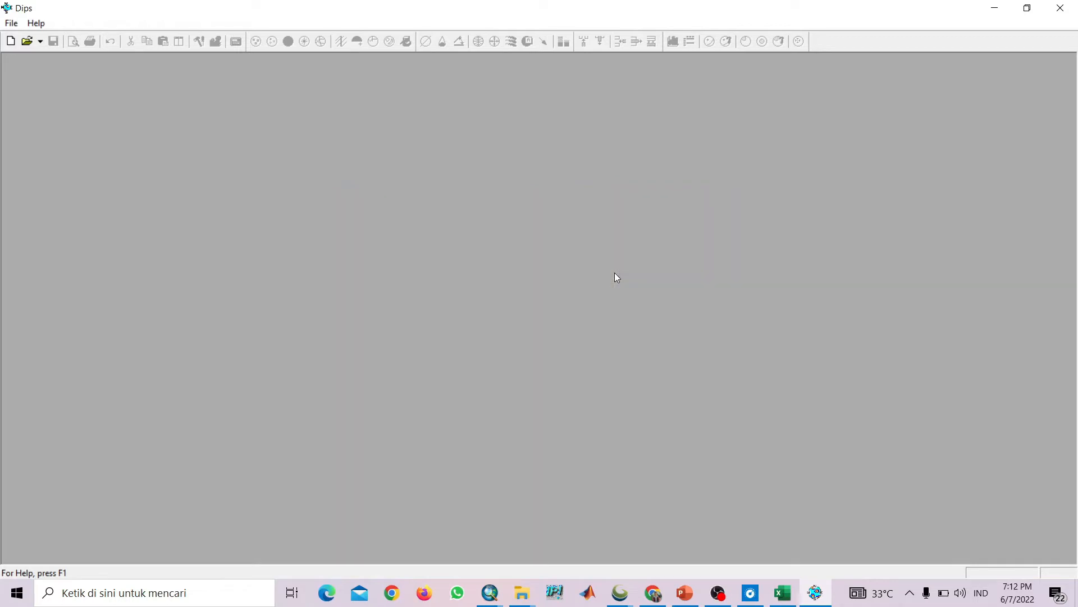
# Create a new Dips file and paste the copied values starting at the first row of the Dip column
pyautogui.click(11, 43)
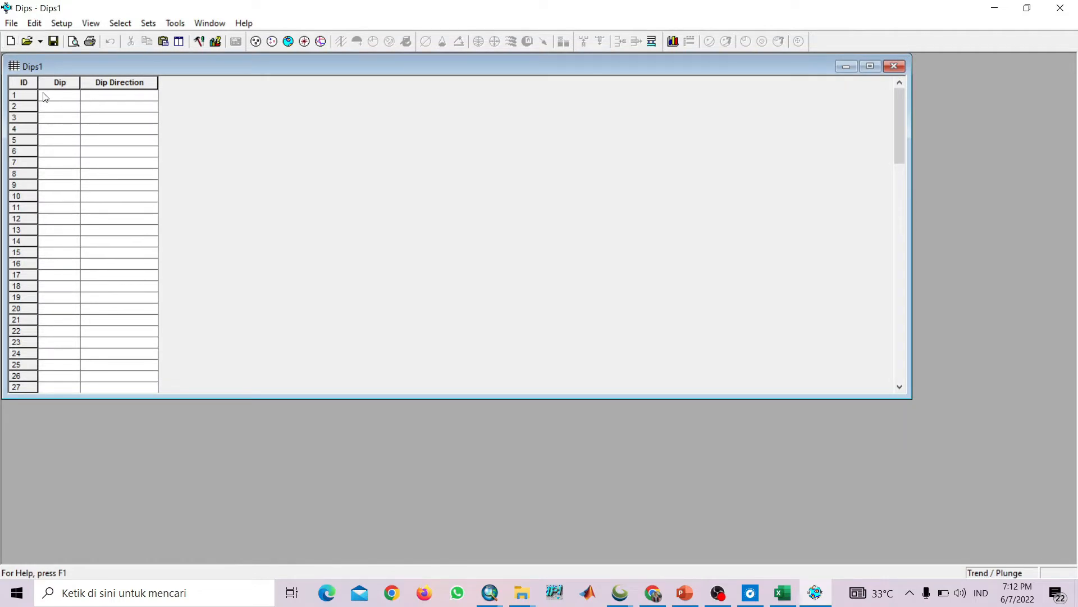
pyautogui.click(45, 96)
pyautogui.rightClick(45, 96)
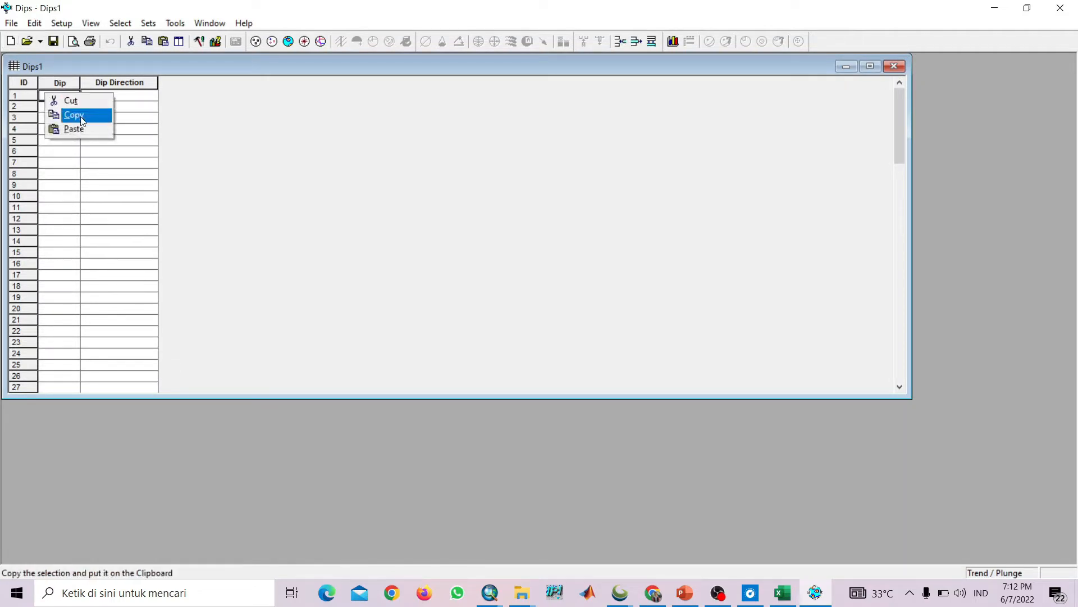
pyautogui.click(84, 129)
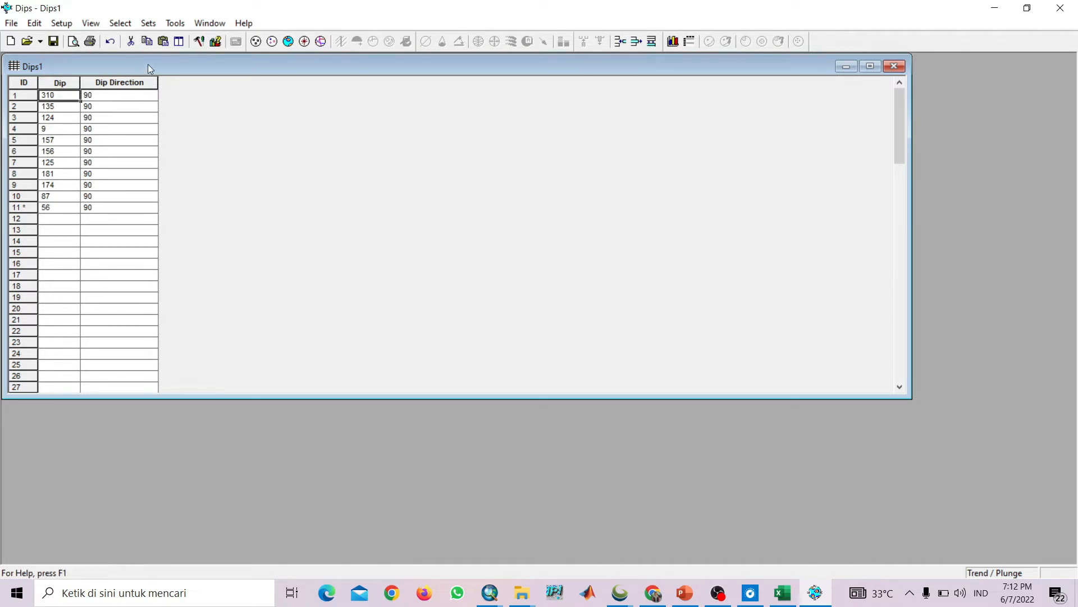
# Set the global orientation format to STRIKE/DIPR in the Job Control settings
pyautogui.click(200, 43)
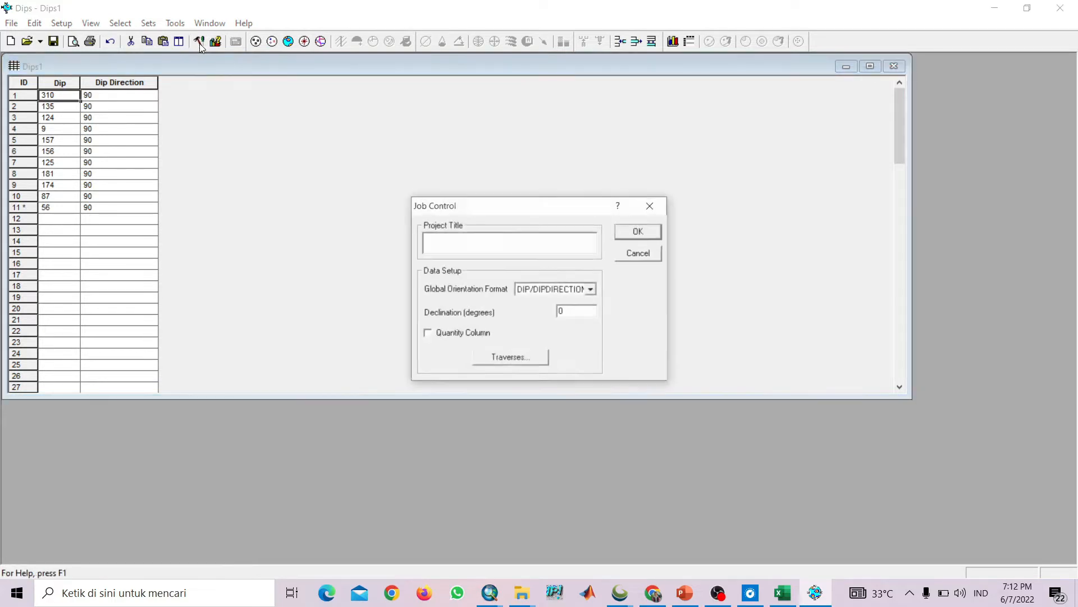
pyautogui.click(592, 289)
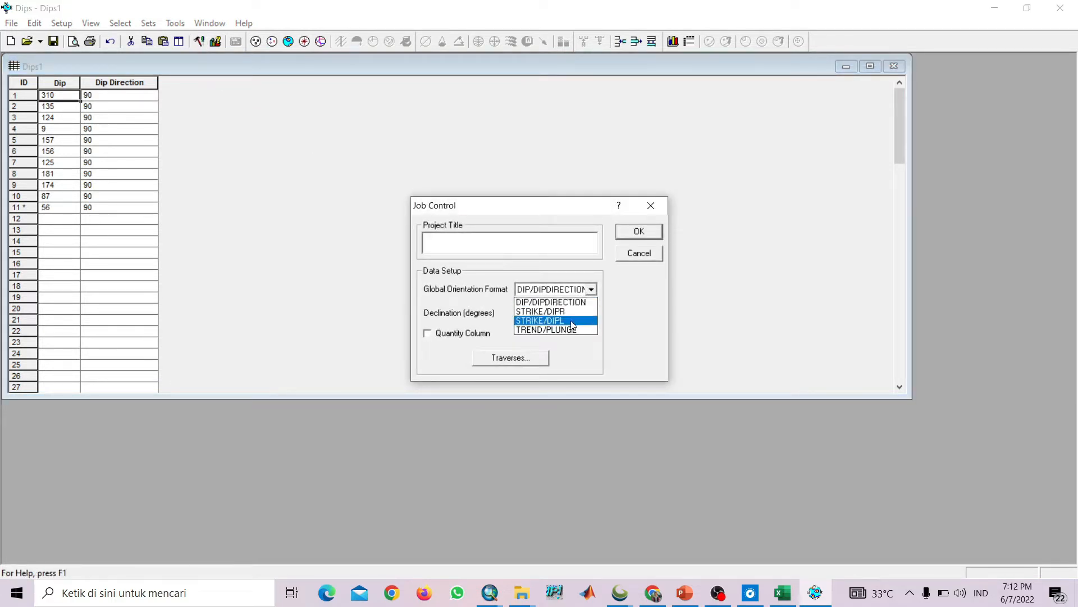
pyautogui.click(575, 313)
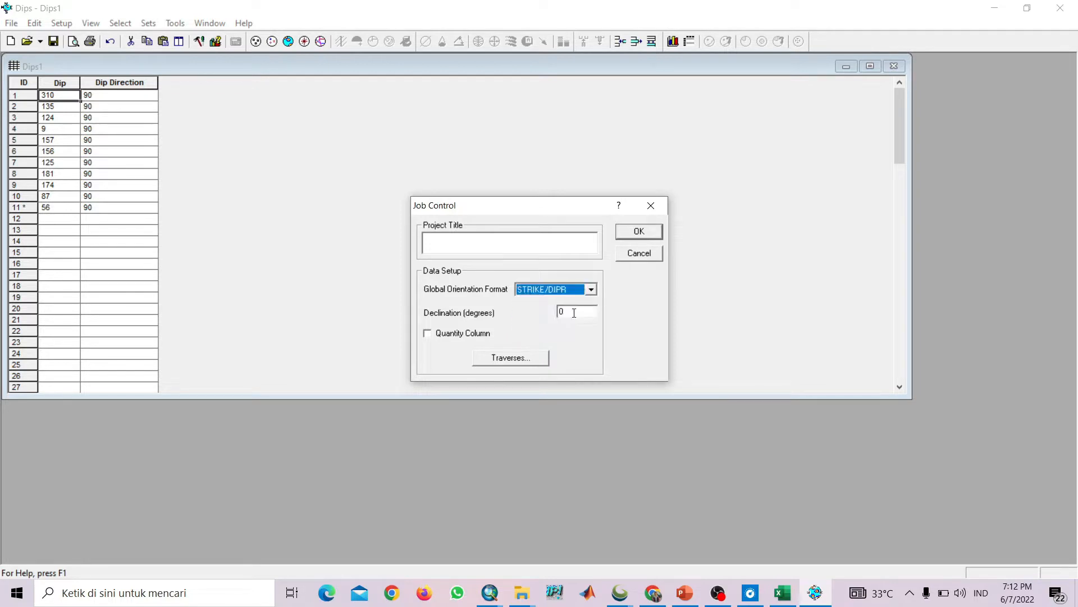
pyautogui.click(636, 238)
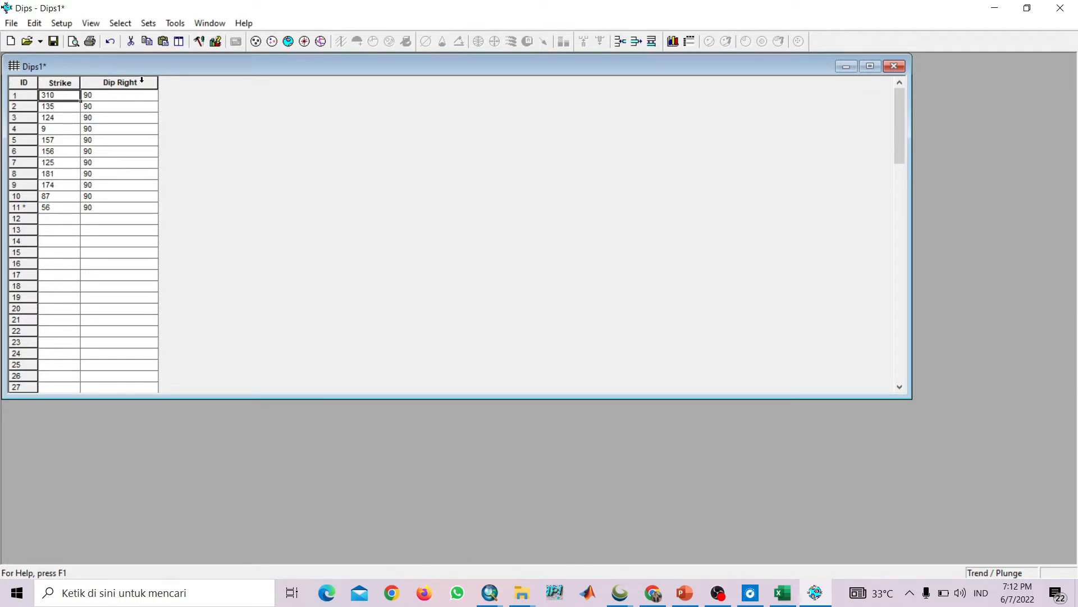
# Generate a rosette plot of the strike data and move its window clear of the data table
pyautogui.click(306, 40)
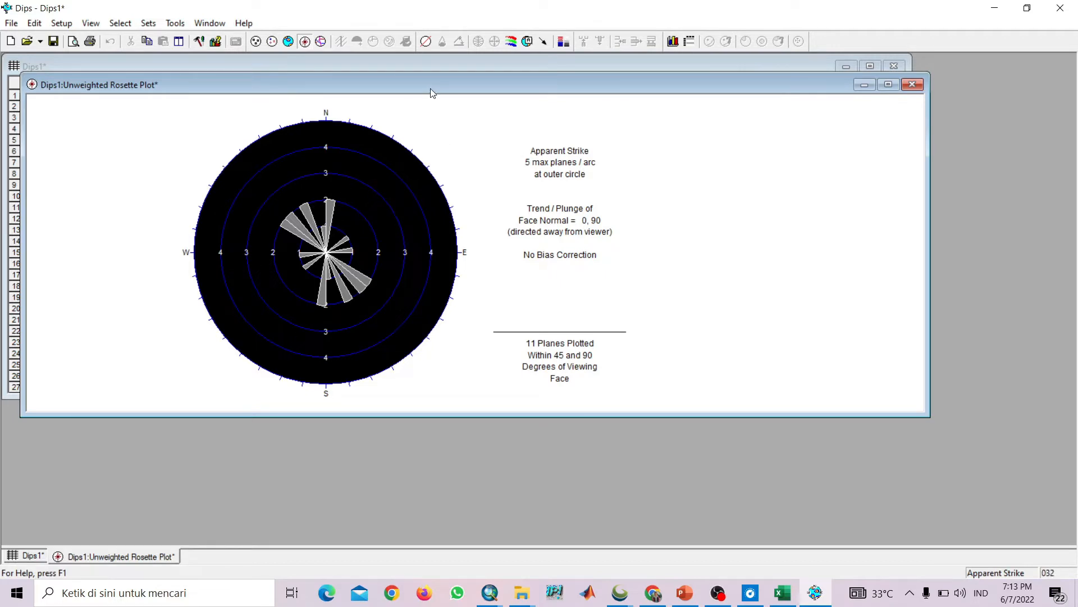
pyautogui.moveTo(430, 89); pyautogui.dragTo(527, 154)
# Change the stereonet colour of the rosette plot to white in the display options
pyautogui.rightClick(493, 200)
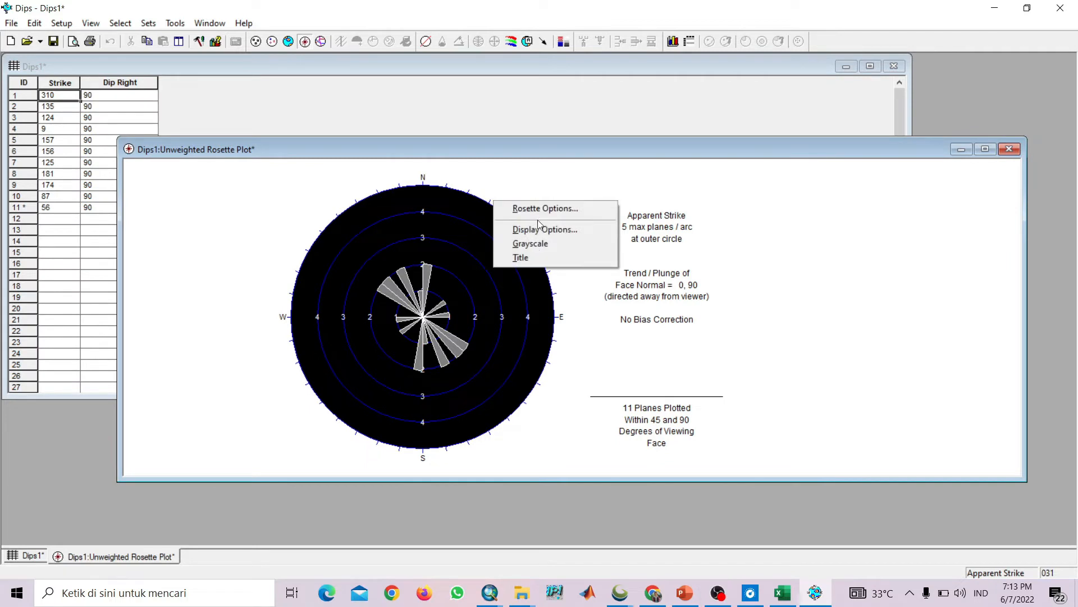
pyautogui.click(582, 228)
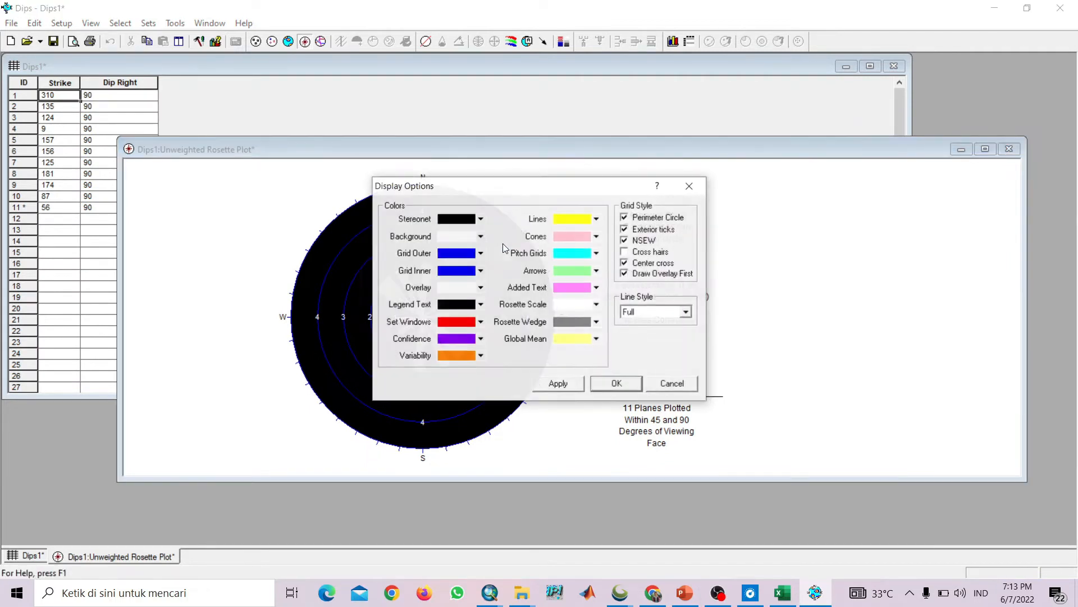
pyautogui.click(481, 219)
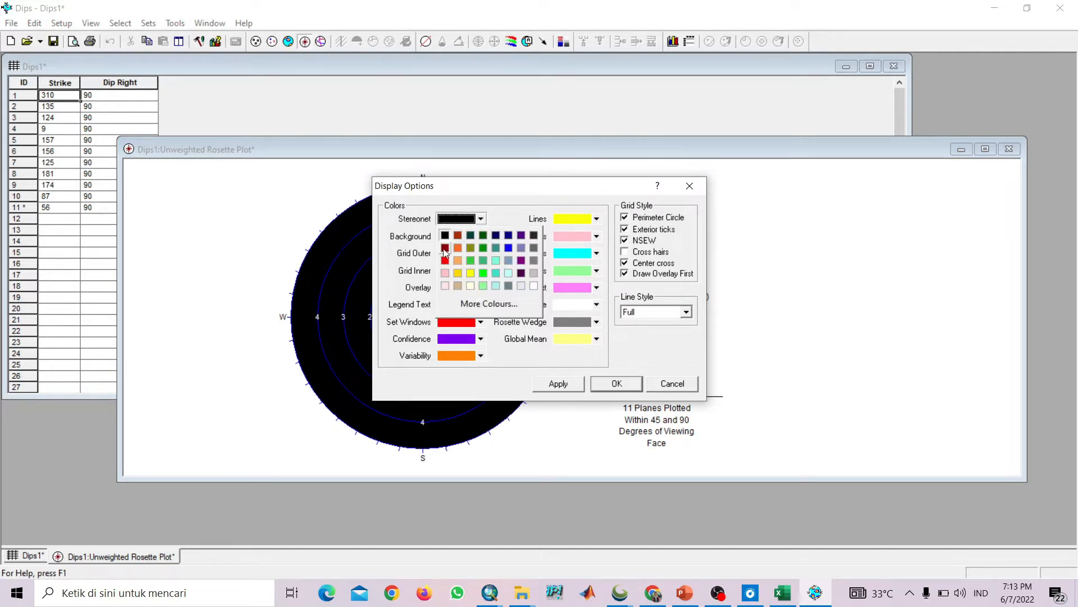
pyautogui.click(472, 219)
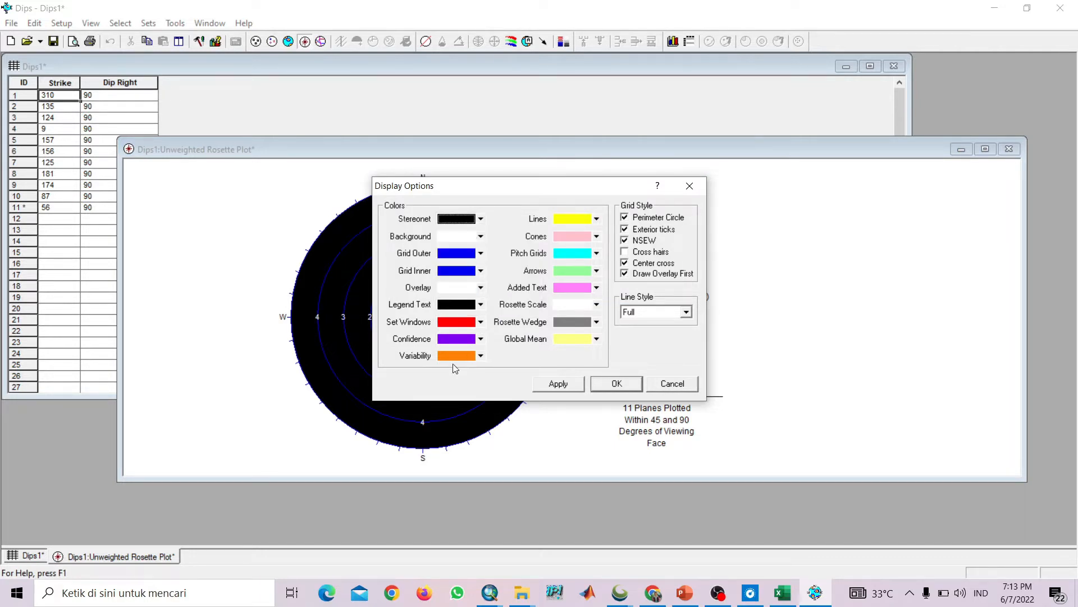
pyautogui.click(472, 219)
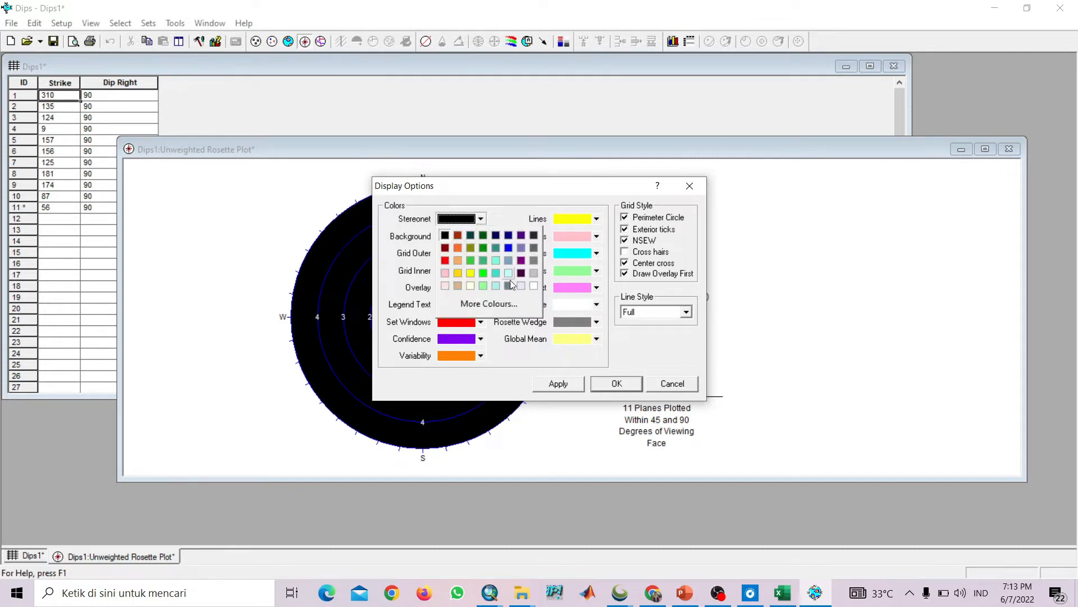
pyautogui.click(533, 286)
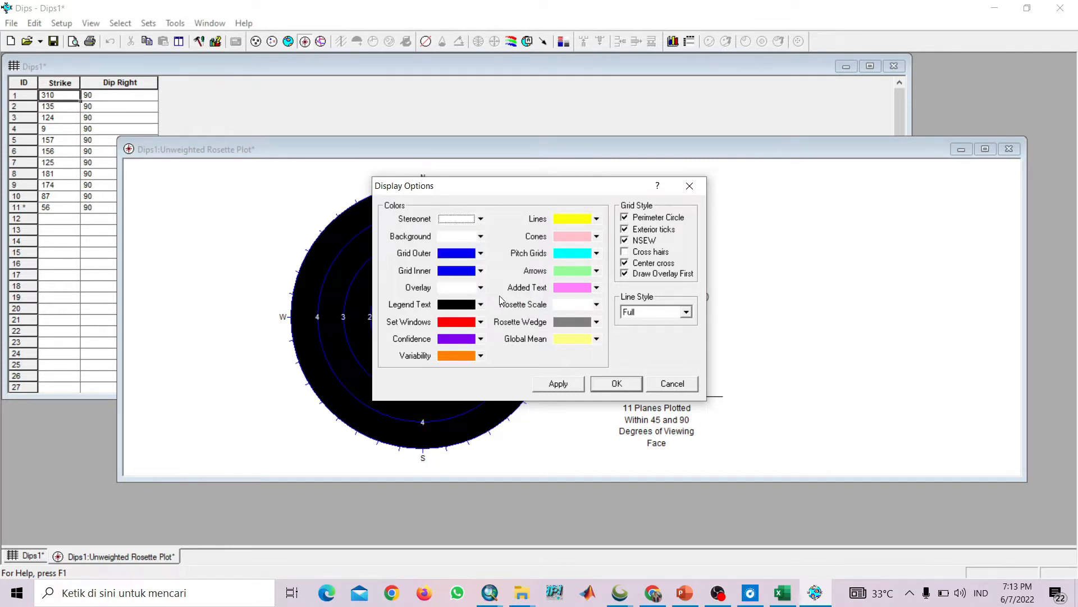
pyautogui.click(613, 385)
pyautogui.rightClick(385, 231)
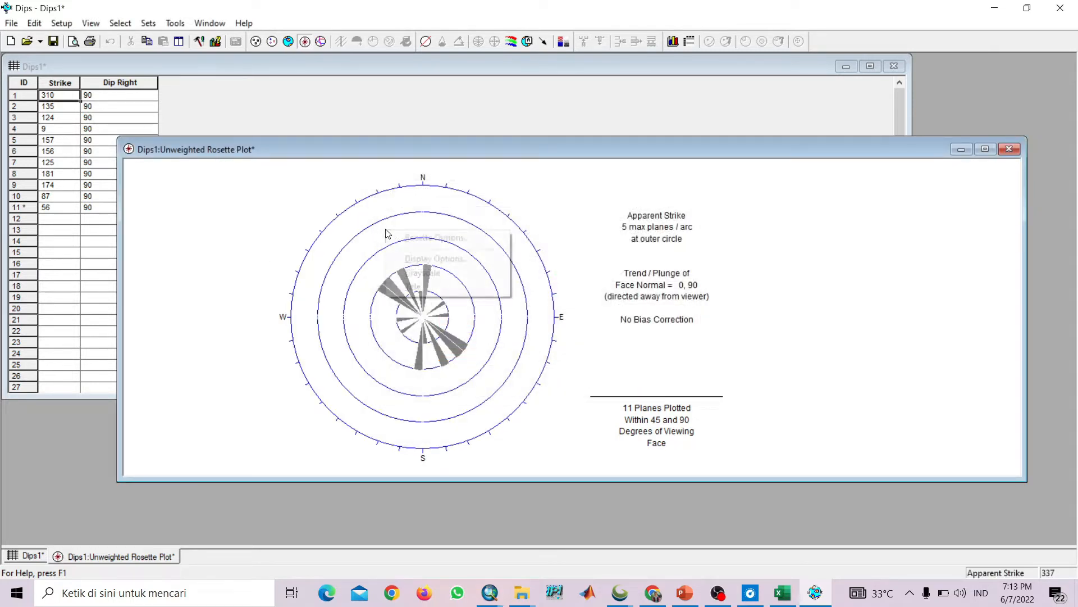
pyautogui.click(460, 238)
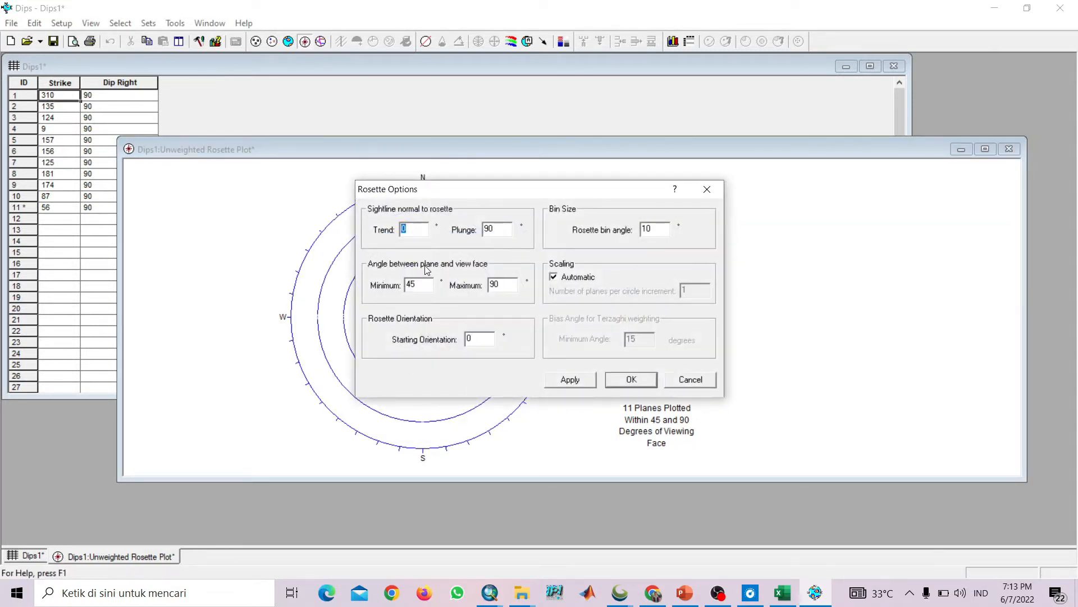
pyautogui.click(709, 189)
# Set both the outer and inner grid colours of the rosette plot to black in the display options
pyautogui.rightClick(539, 235)
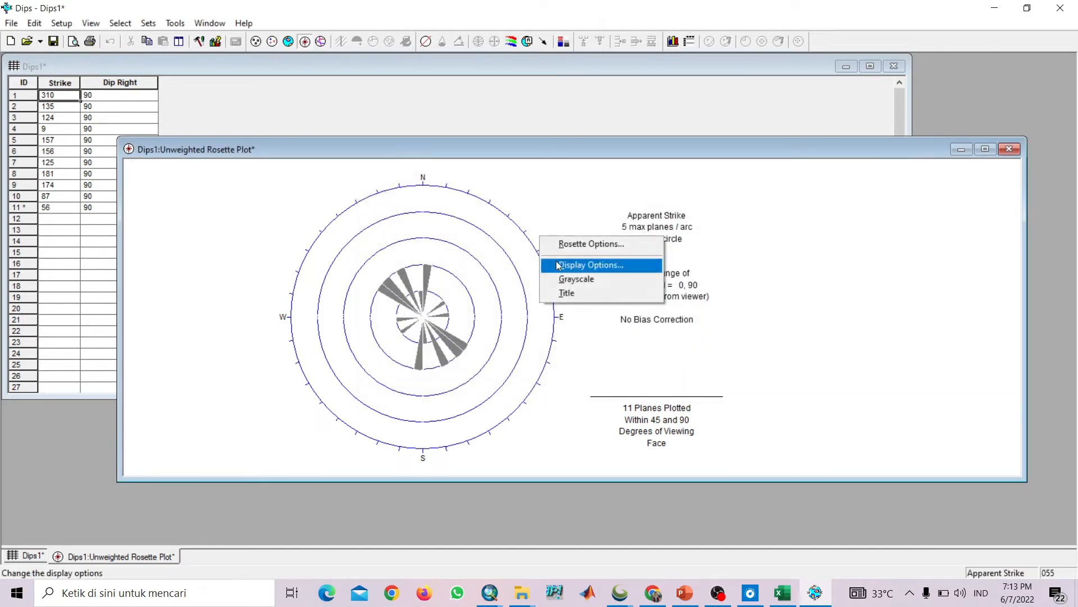
pyautogui.click(577, 263)
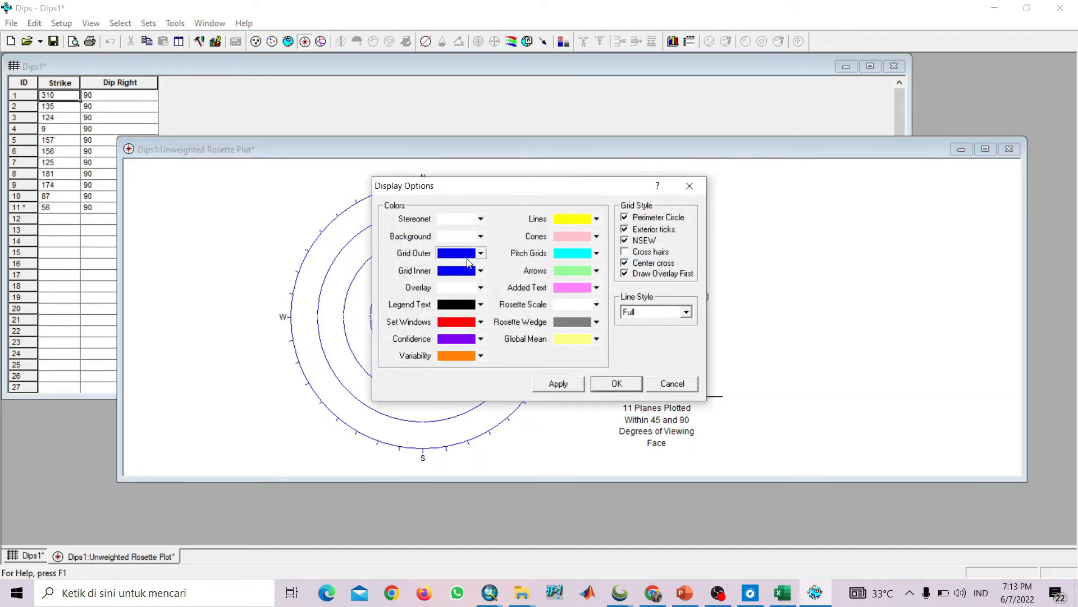
pyautogui.moveTo(498, 179); pyautogui.dragTo(662, 194)
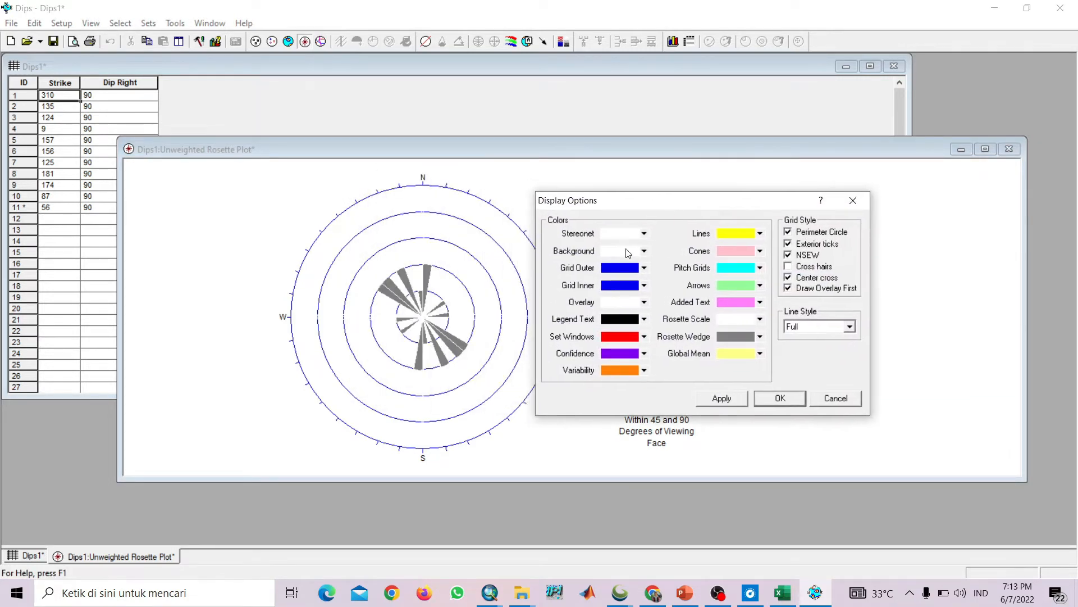
pyautogui.click(644, 268)
pyautogui.click(646, 268)
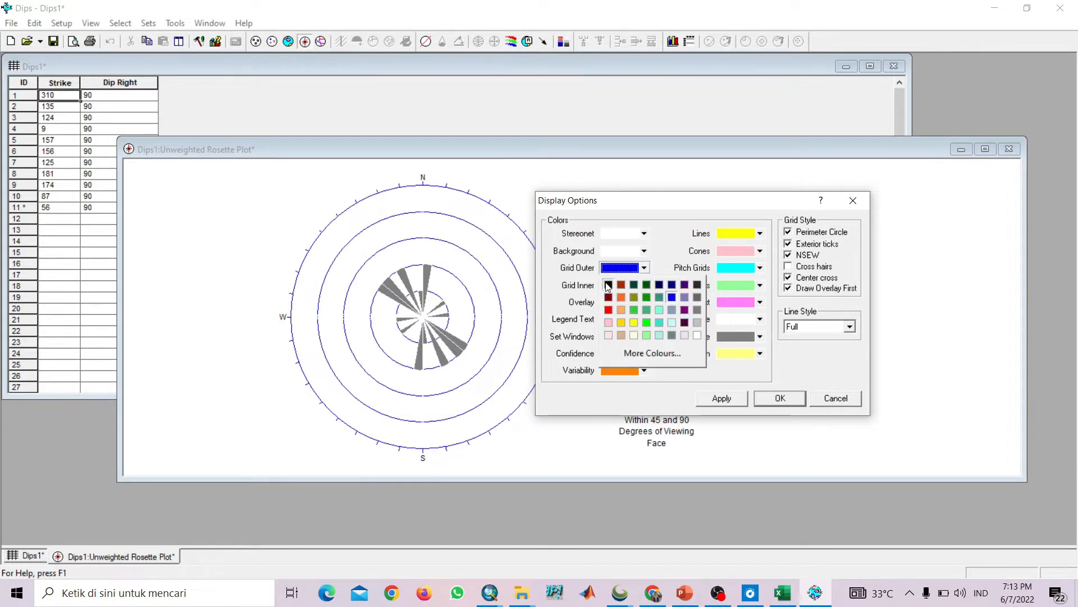
pyautogui.click(609, 284)
pyautogui.click(646, 288)
pyautogui.click(645, 287)
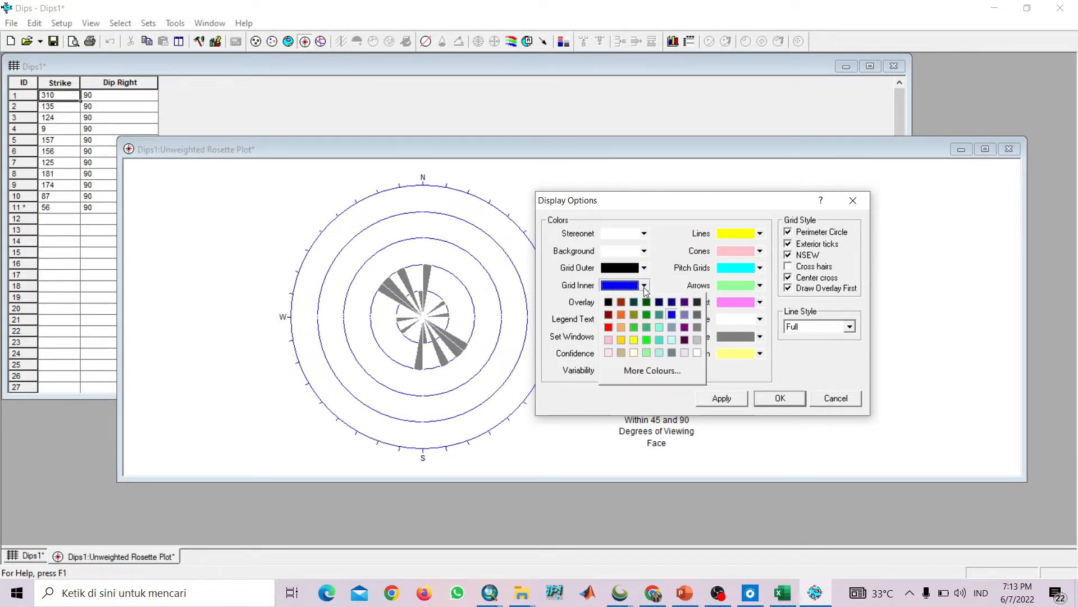
pyautogui.click(608, 301)
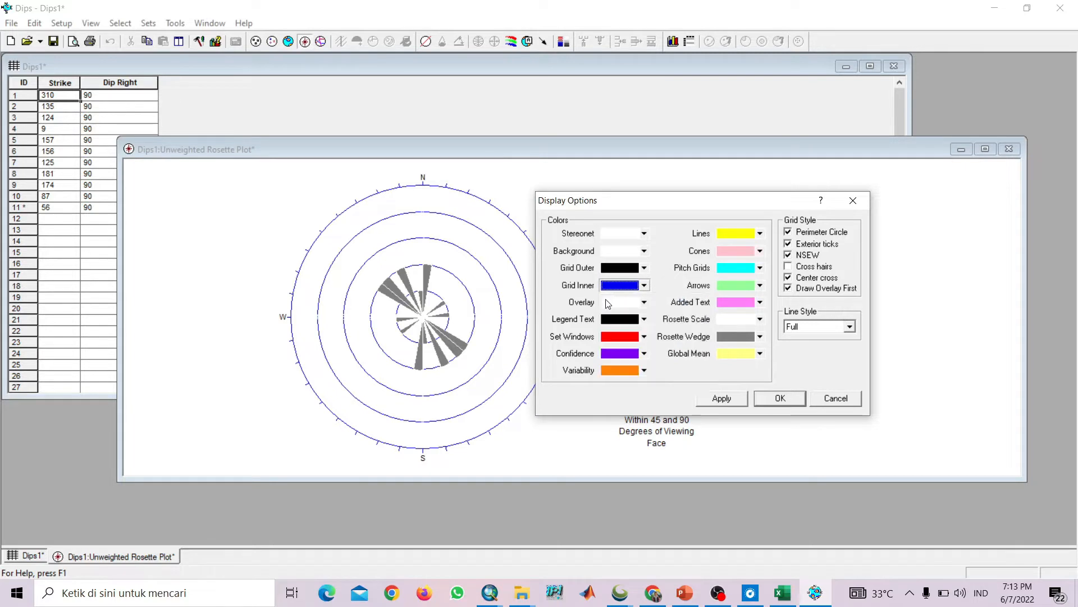
# Set the rosette wedge colour to red and apply the new colours to the plot
pyautogui.click(760, 338)
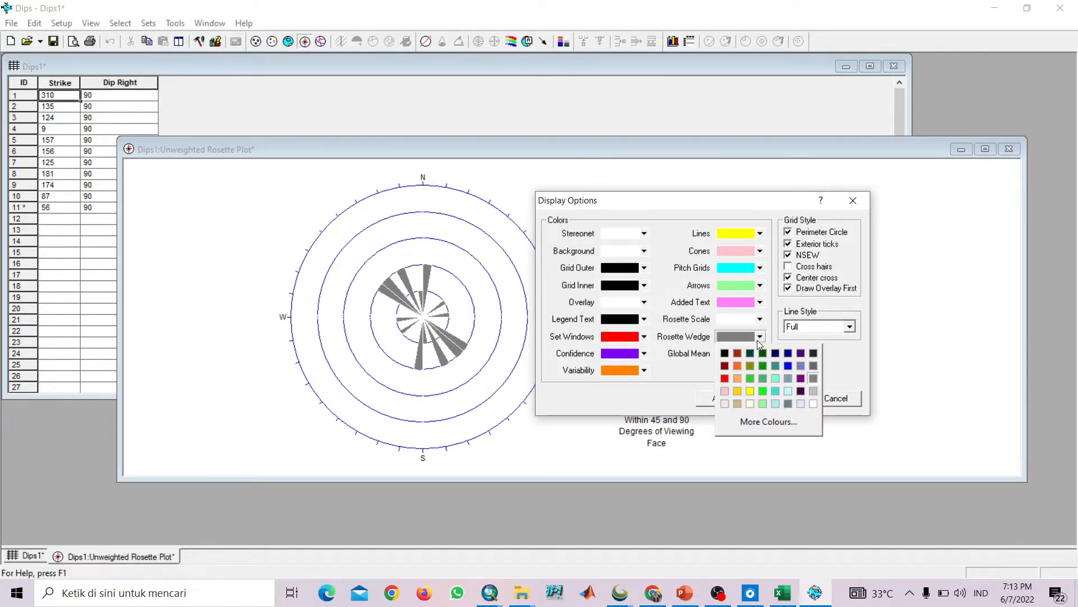
pyautogui.click(725, 377)
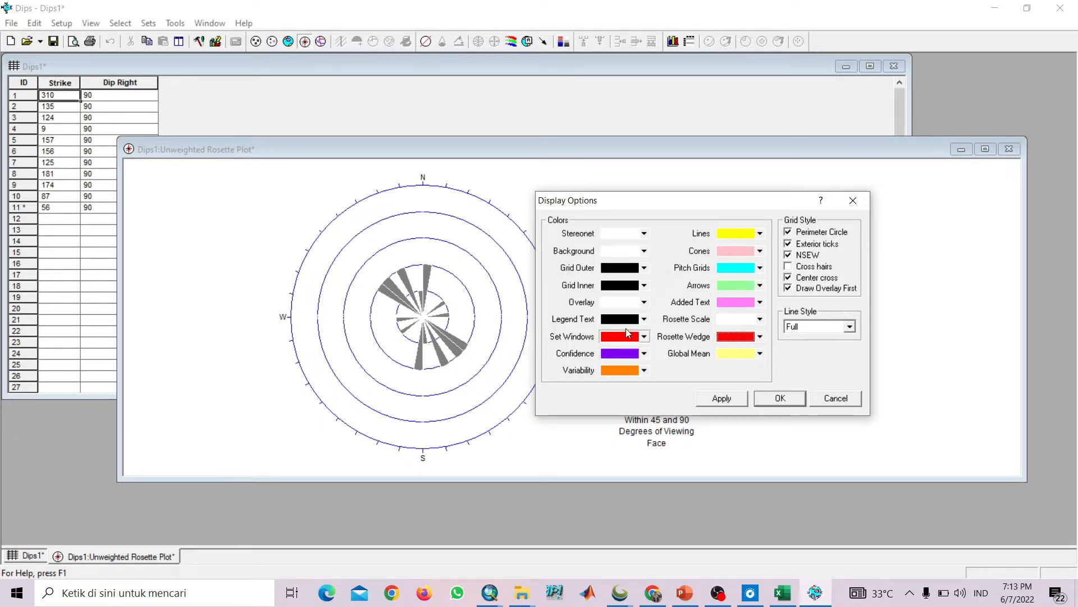
pyautogui.click(734, 398)
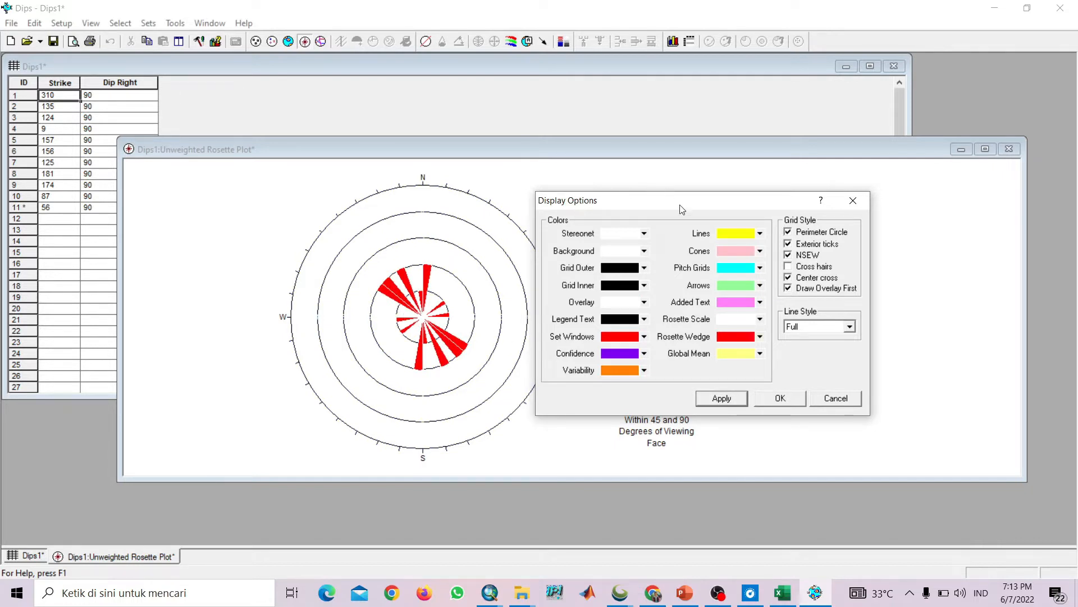
# Try the cross hairs grid style on the rosette plot and turn it off again
pyautogui.click(793, 267)
pyautogui.click(725, 399)
pyautogui.click(790, 267)
pyautogui.click(732, 400)
# Accept the display options and reposition the rosette plot window closer to the data table
pyautogui.moveTo(701, 204); pyautogui.dragTo(406, 198)
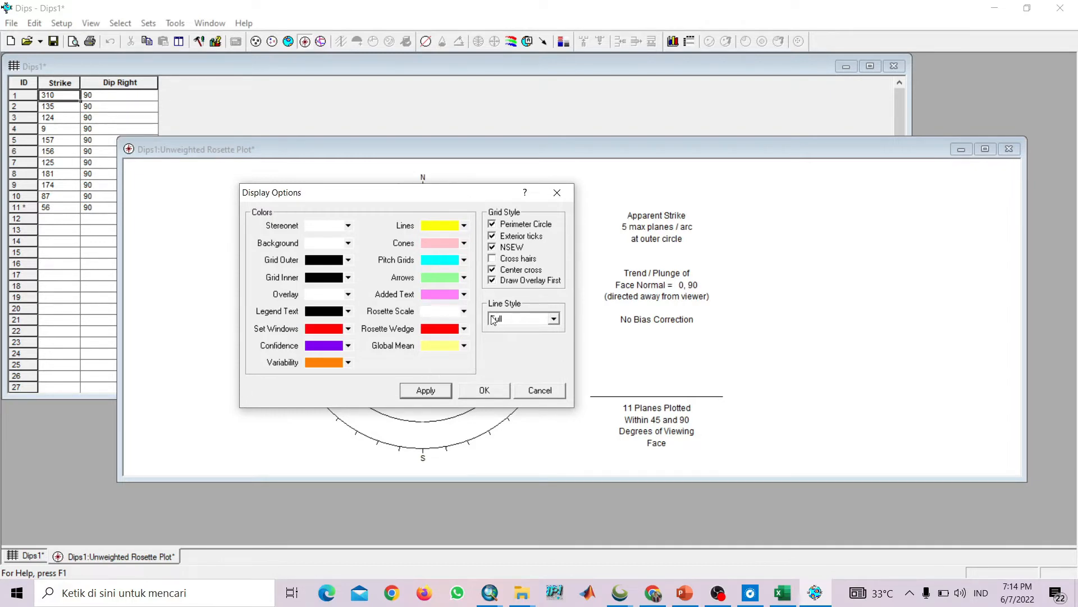
pyautogui.click(477, 388)
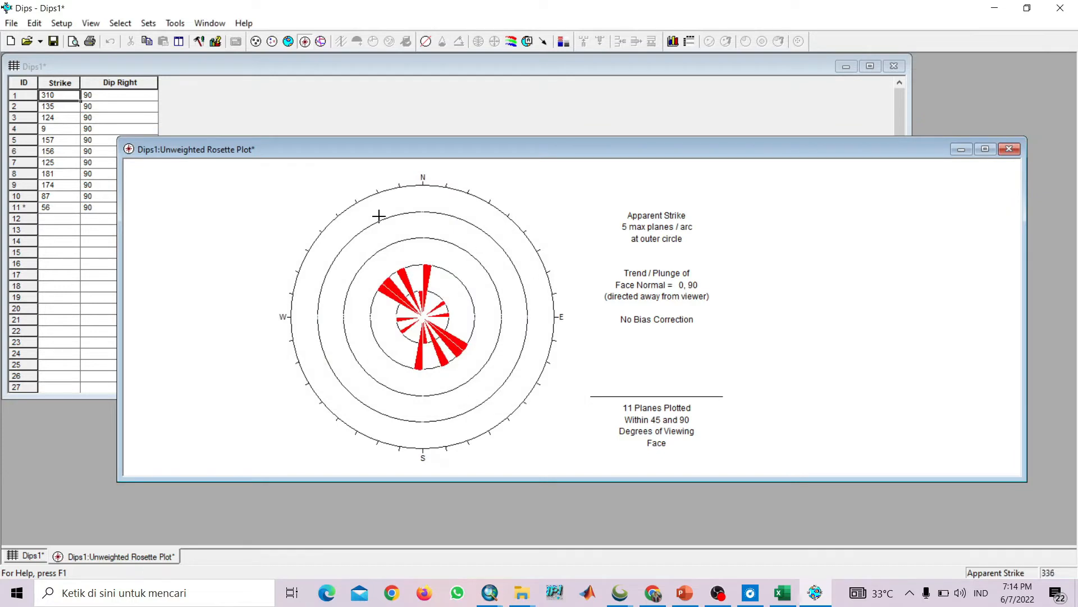
pyautogui.moveTo(245, 145); pyautogui.dragTo(204, 124)
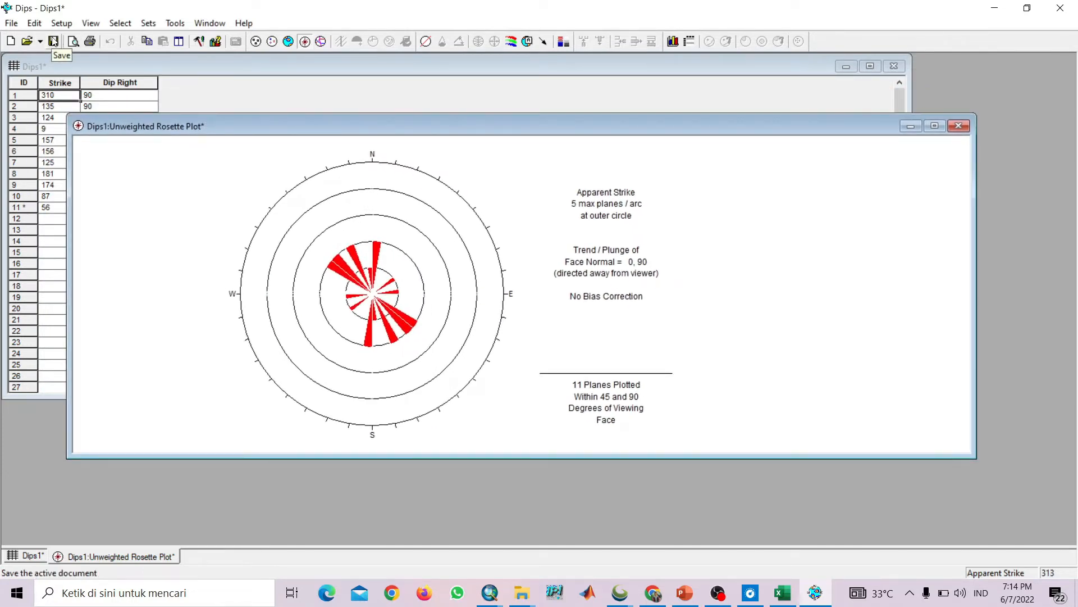
pyautogui.click(53, 41)
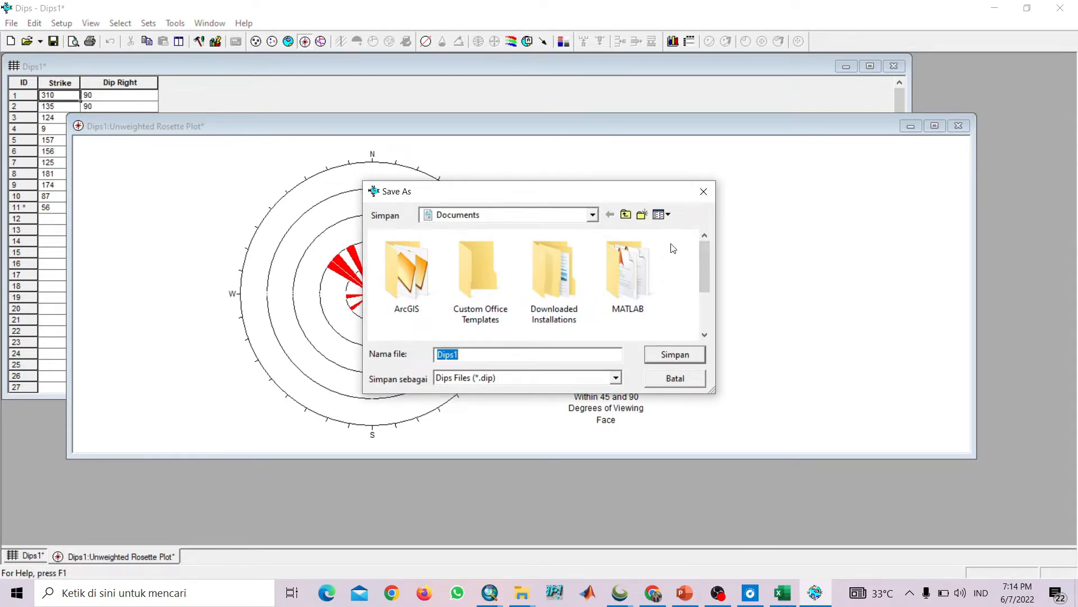
pyautogui.click(703, 192)
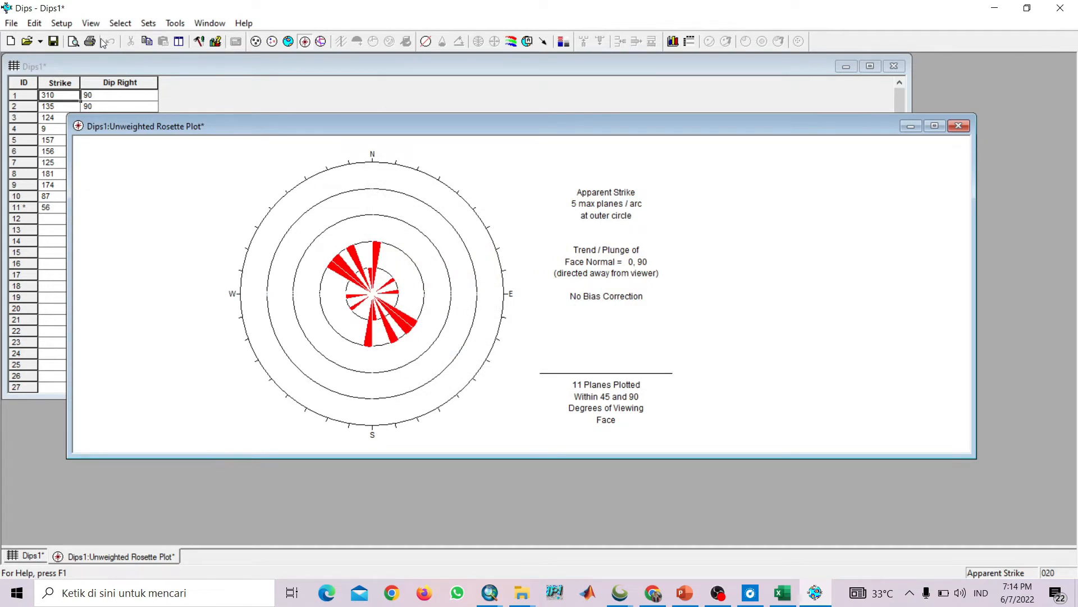
pyautogui.click(10, 23)
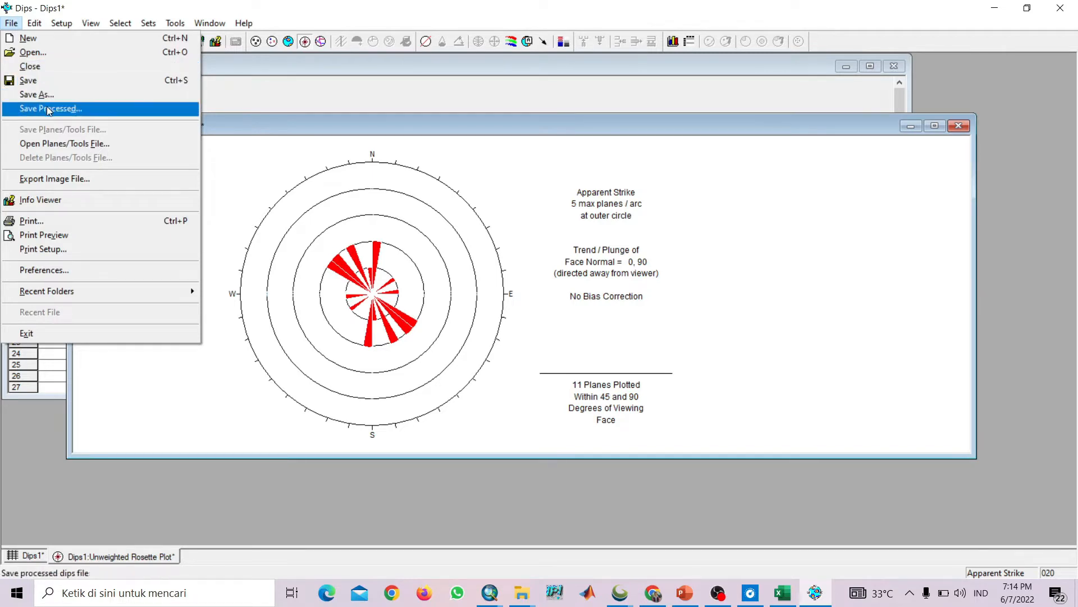
pyautogui.click(96, 234)
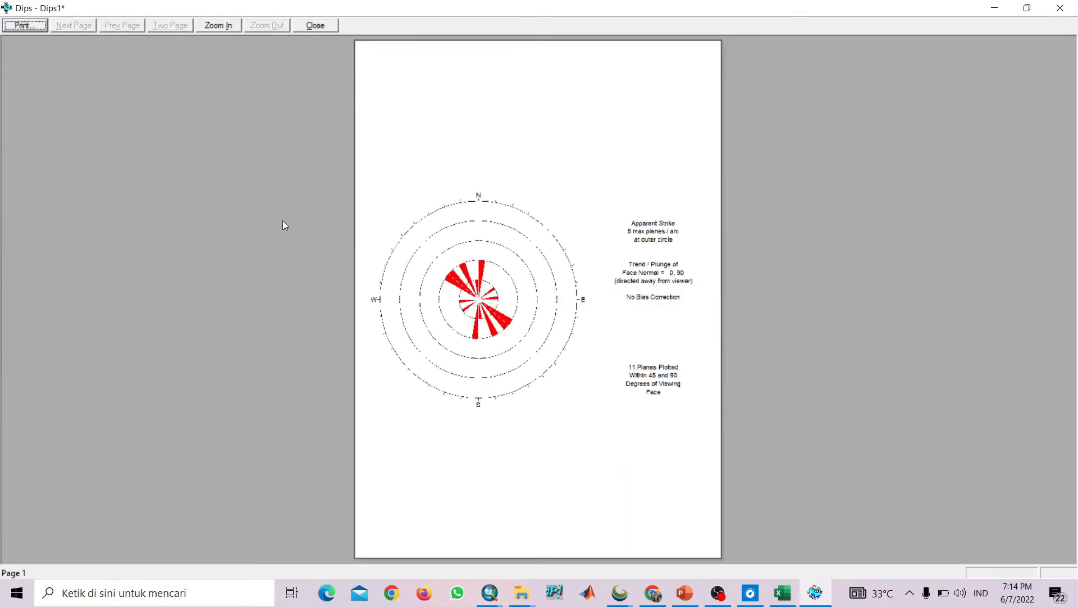
pyautogui.click(35, 28)
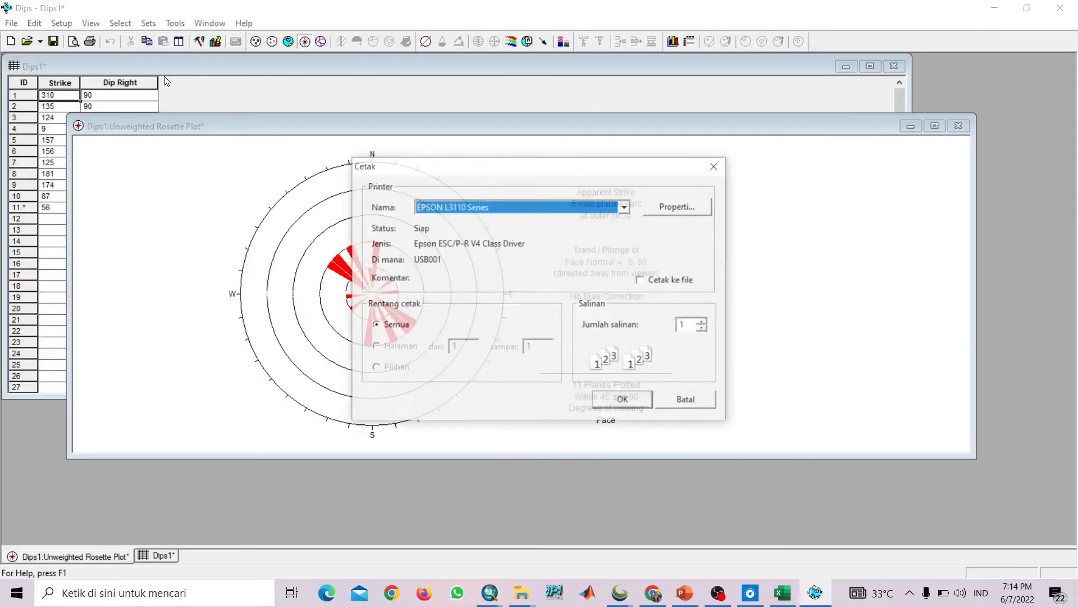
pyautogui.click(716, 166)
# Try switching the print setup's page orientation to landscape (Lanskap), then leave the setup without accepting
pyautogui.click(11, 23)
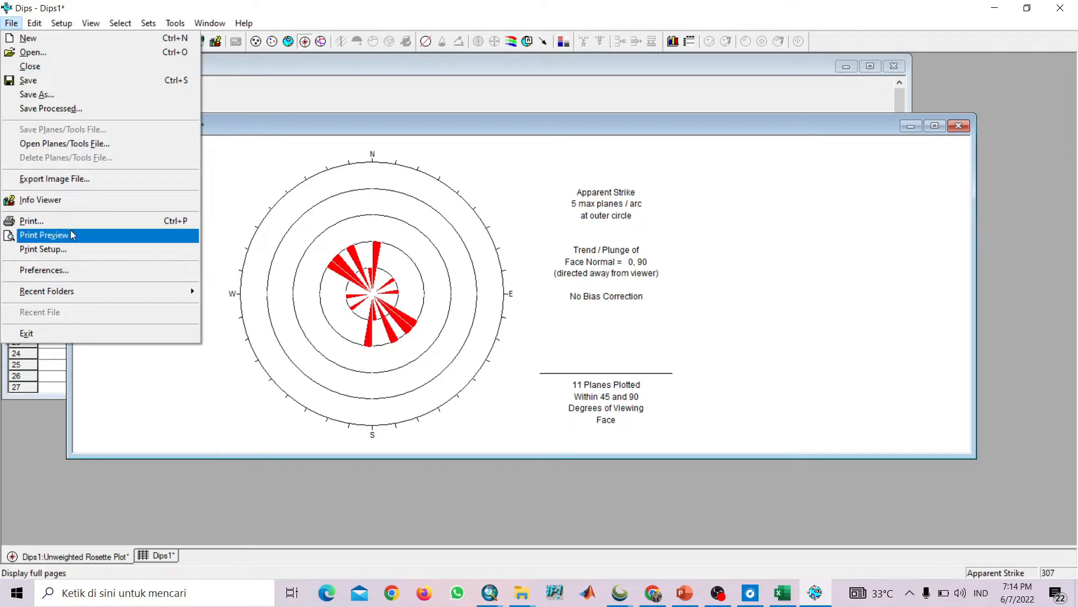
pyautogui.click(66, 248)
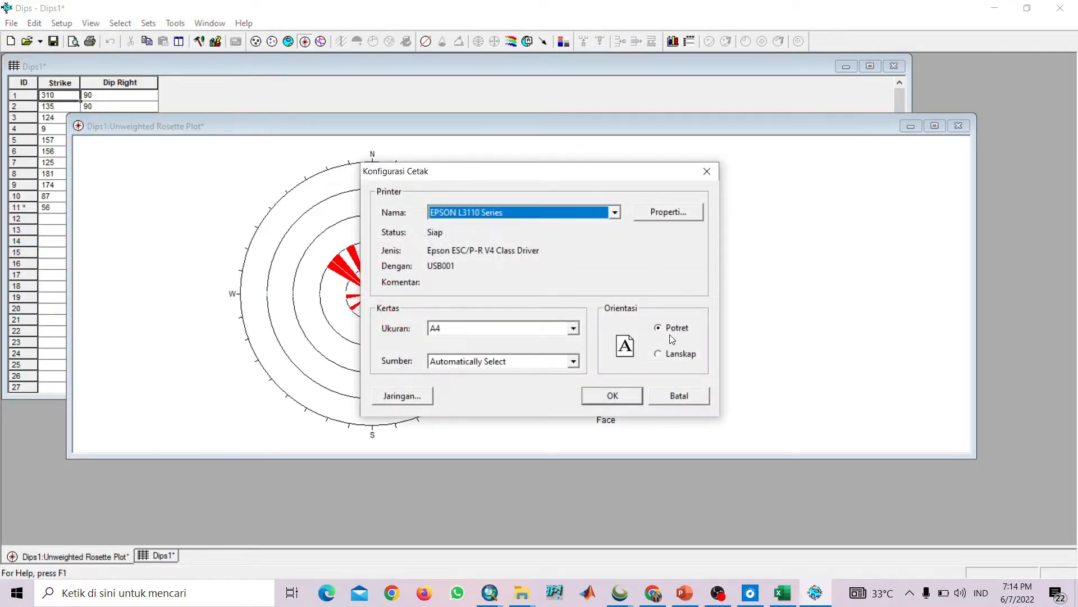
pyautogui.click(658, 354)
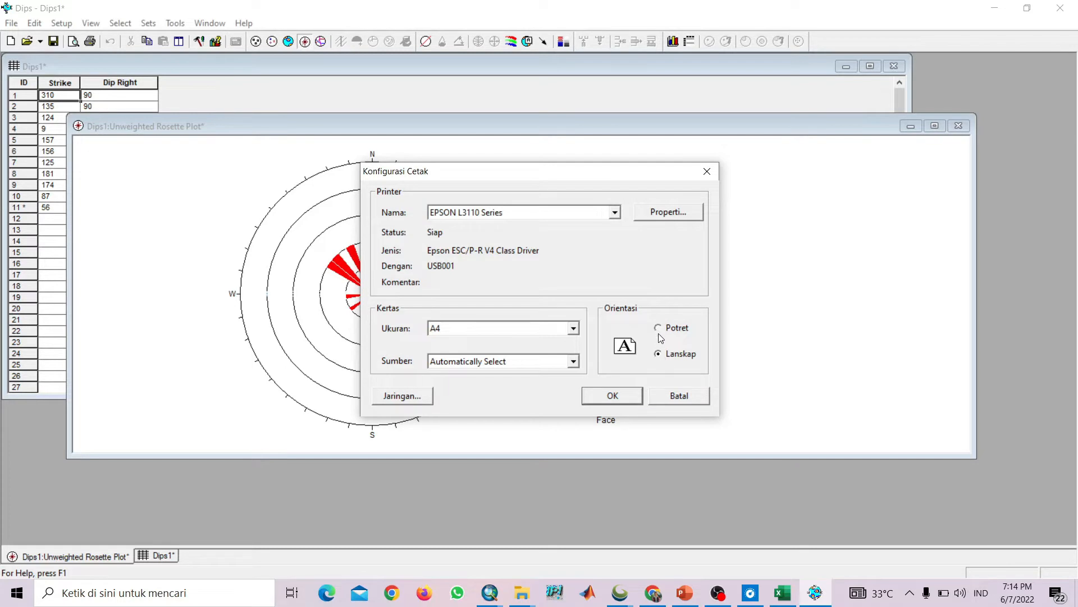
pyautogui.click(658, 328)
pyautogui.click(658, 355)
pyautogui.click(554, 366)
pyautogui.click(559, 361)
pyautogui.click(707, 171)
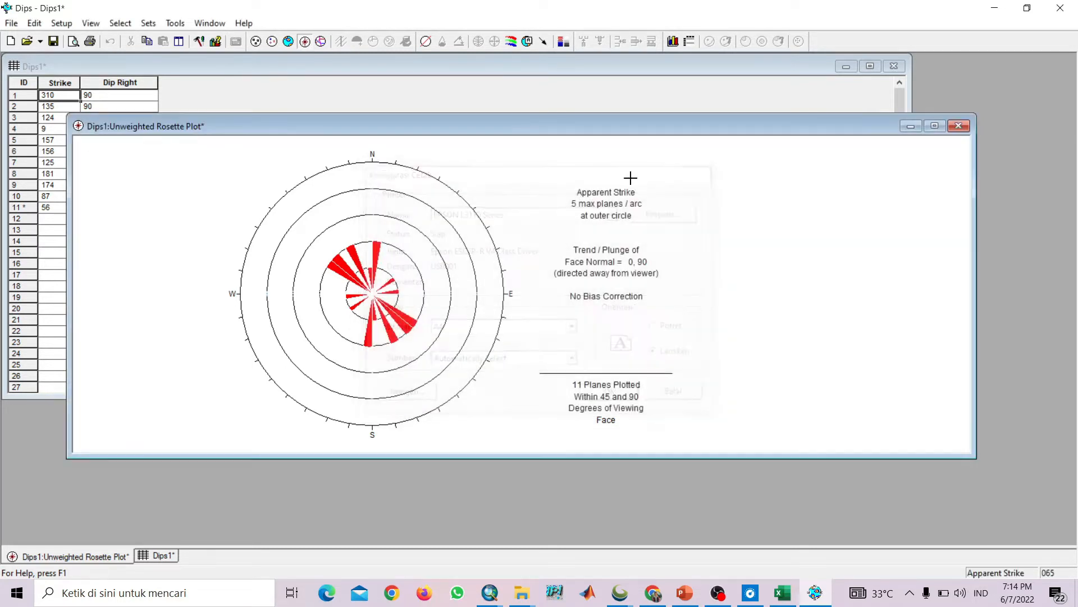
# Preview the rosette plot's printed page, zooming in on the diagram and back out to the full page
pyautogui.click(11, 24)
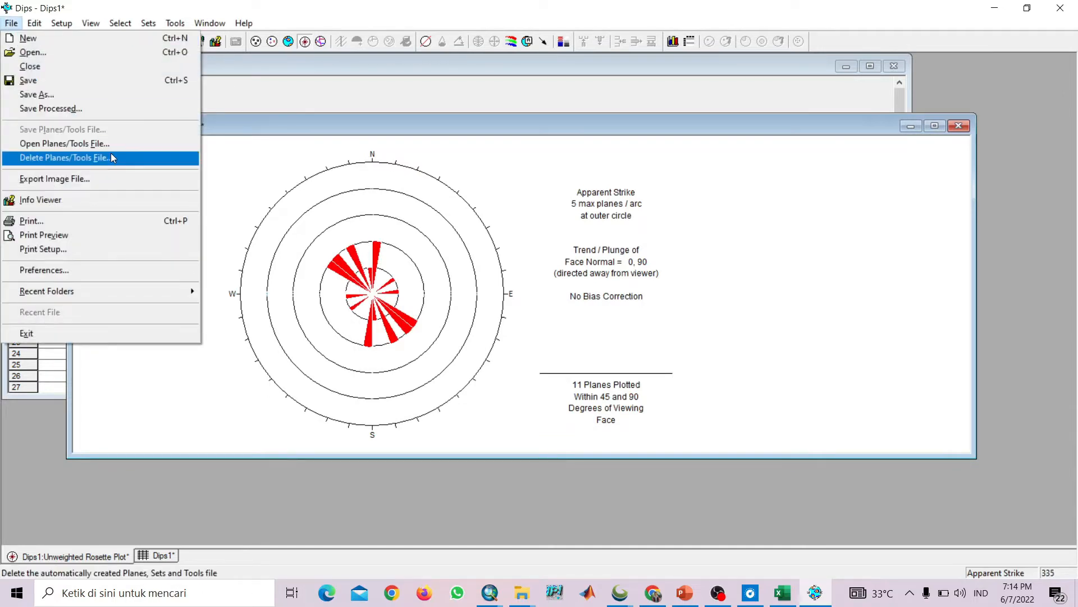
pyautogui.click(99, 243)
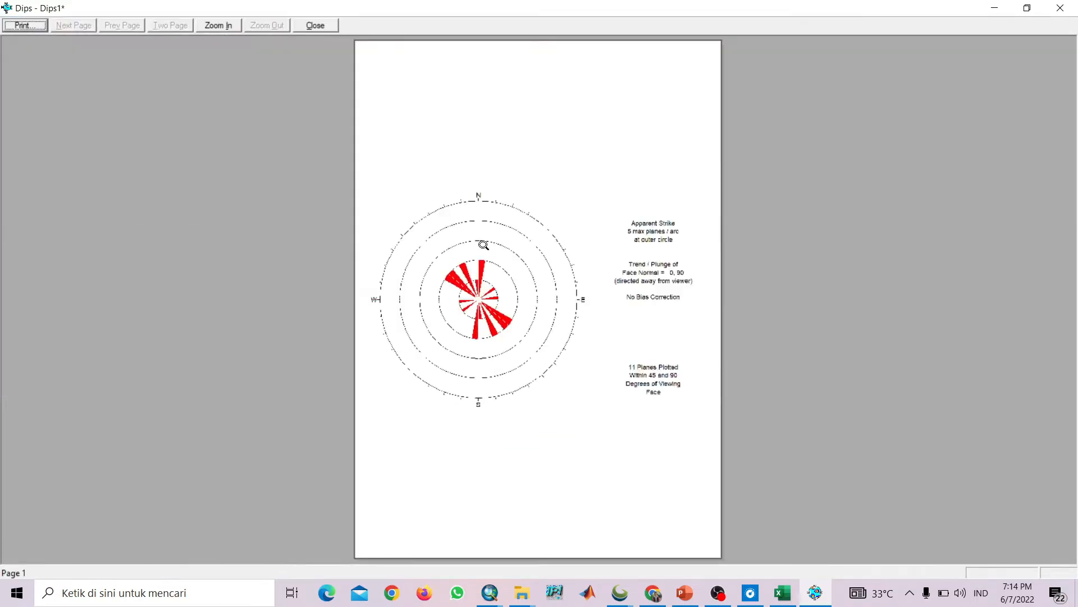
pyautogui.click(223, 26)
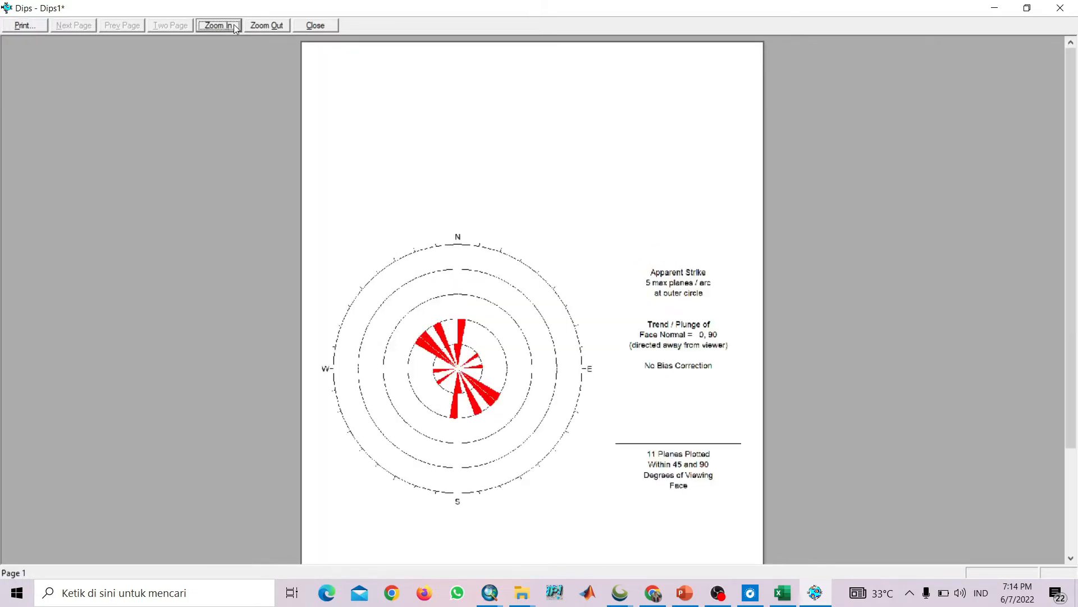
pyautogui.click(261, 26)
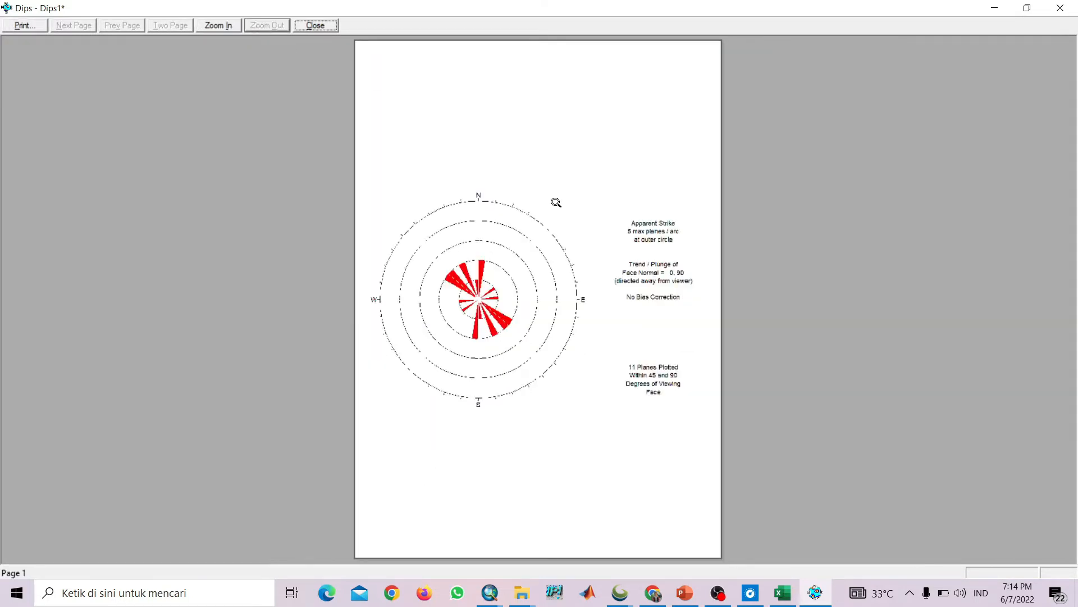
# Print the rosette plot to PDF using the PDF-XChange Lite printer
pyautogui.click(22, 25)
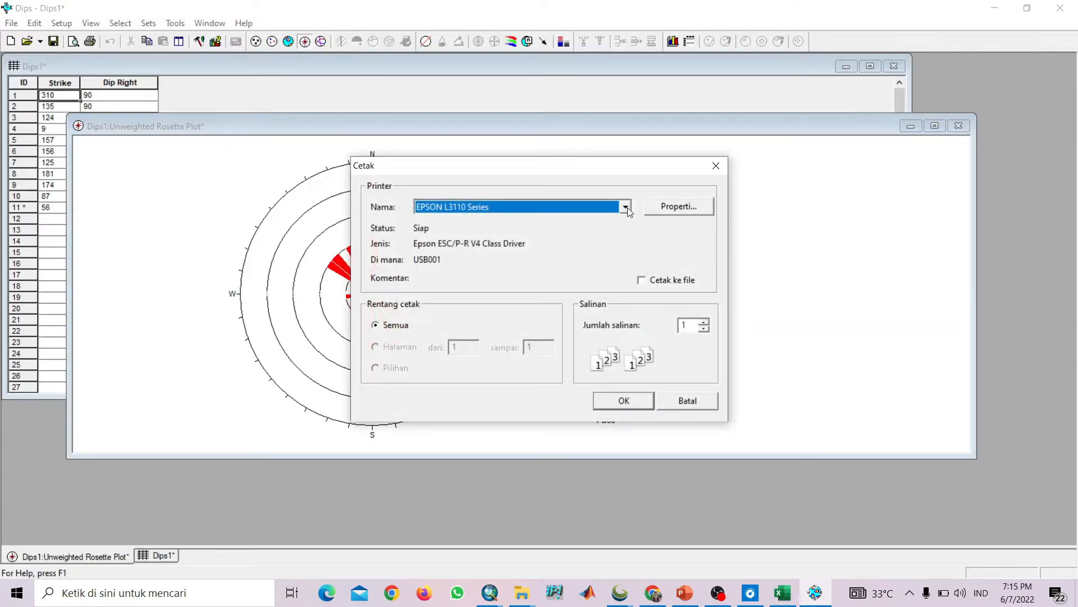
pyautogui.click(627, 207)
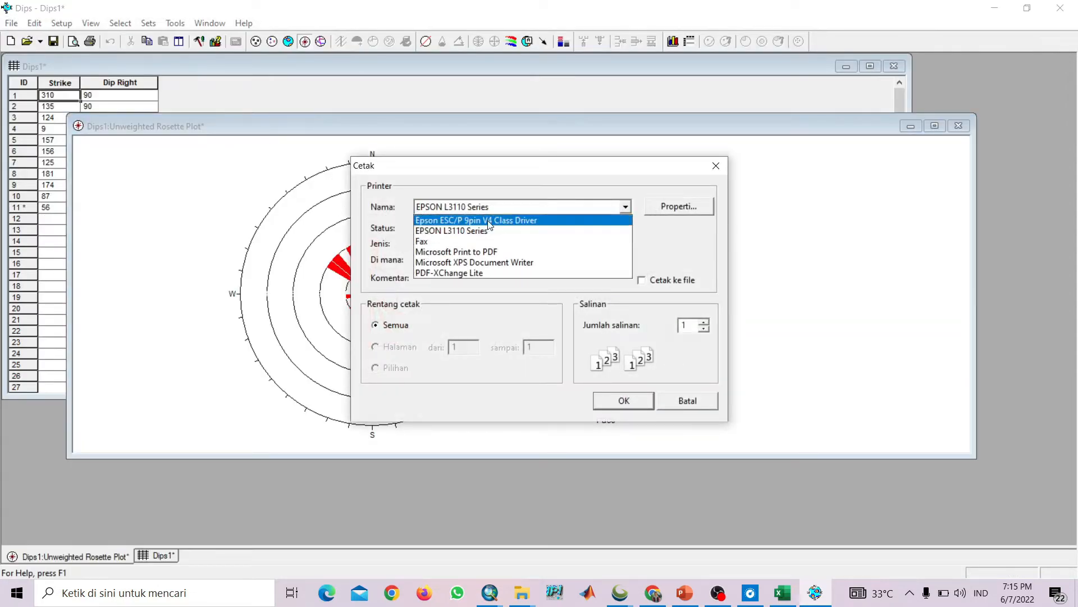
pyautogui.click(466, 274)
pyautogui.click(618, 400)
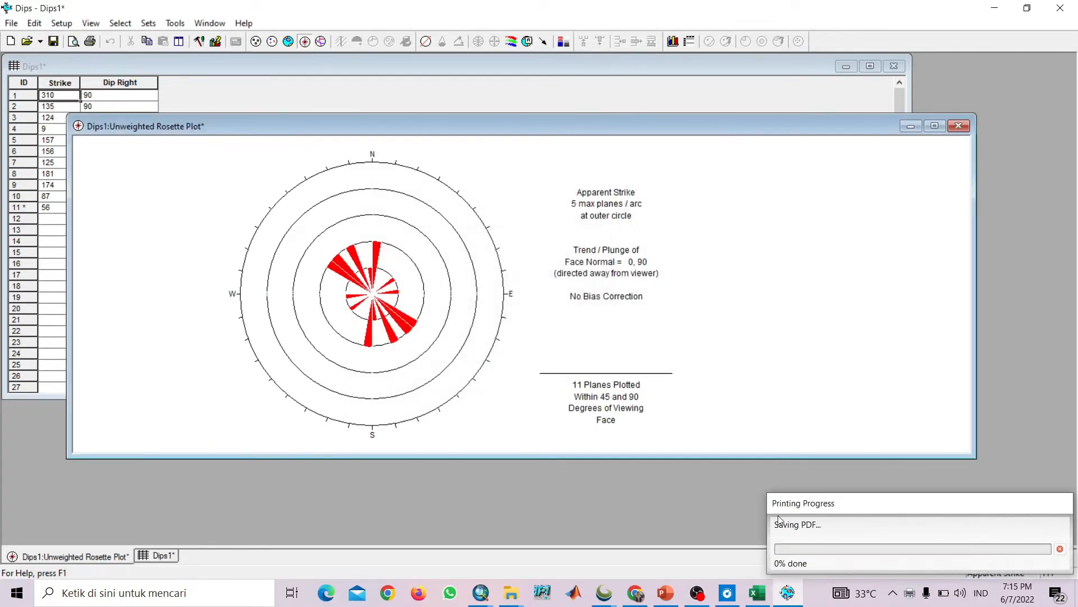
# Bring up the PDF save dialog and open the folder bearing the person's name on New Volume (E:)
pyautogui.click(793, 592)
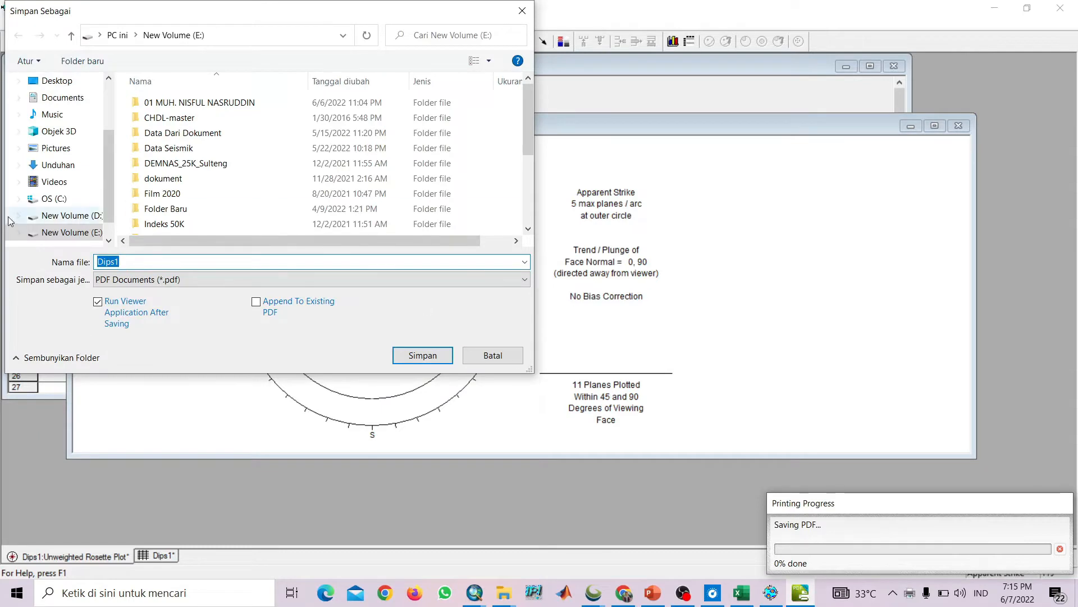
pyautogui.scroll(-1, 28, 193)
pyautogui.scroll(-3, 202, 126)
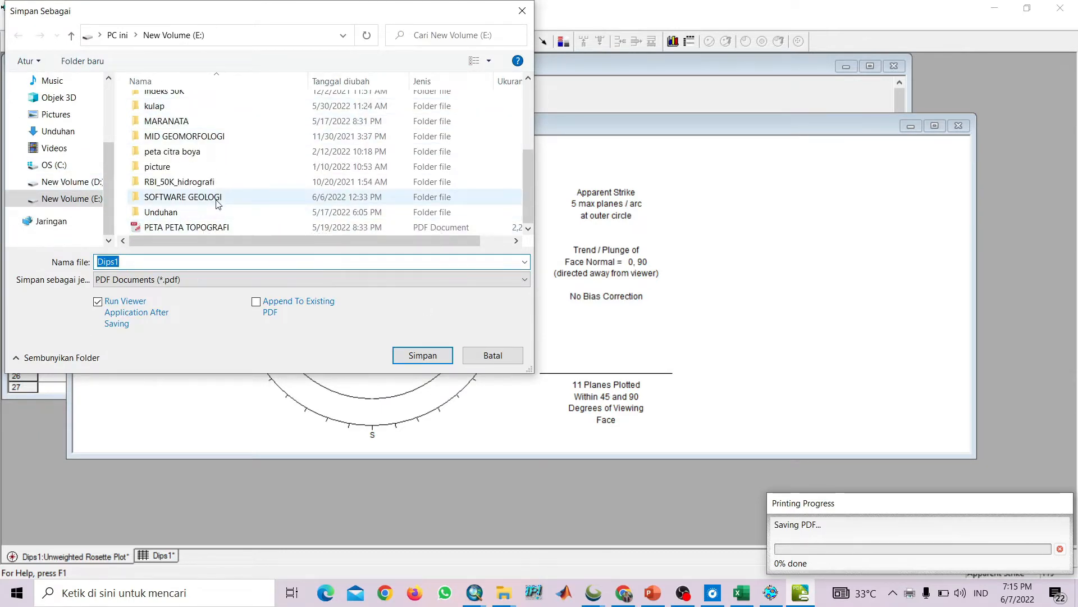
pyautogui.scroll(3, 218, 205)
pyautogui.doubleClick(229, 97)
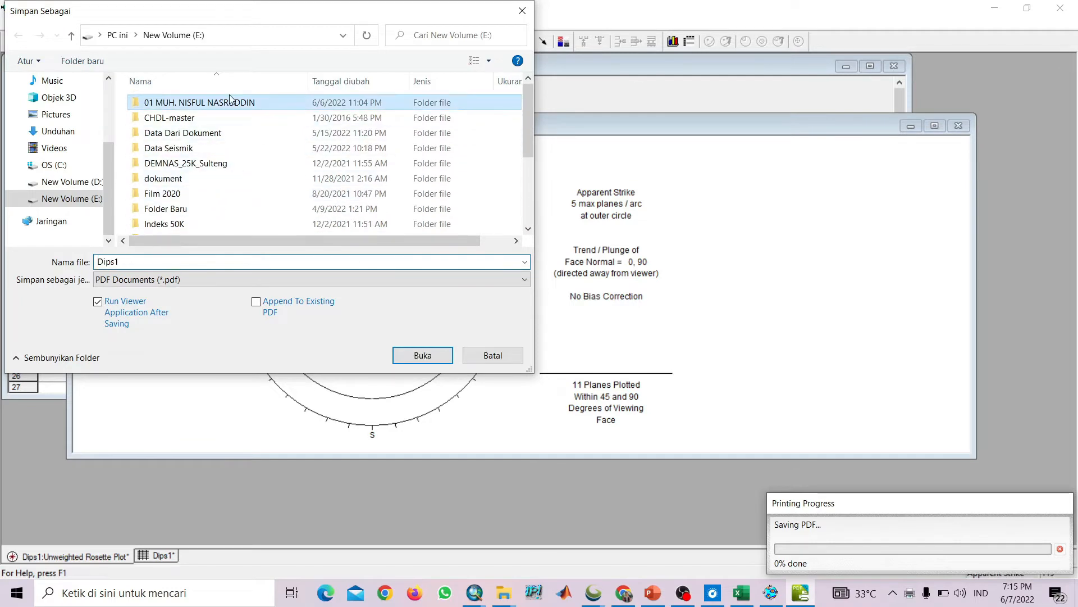
# Try the Bahan ajar liniasi folder as the PDF's save location, then go back to its parent folder
pyautogui.scroll(-3, 217, 163)
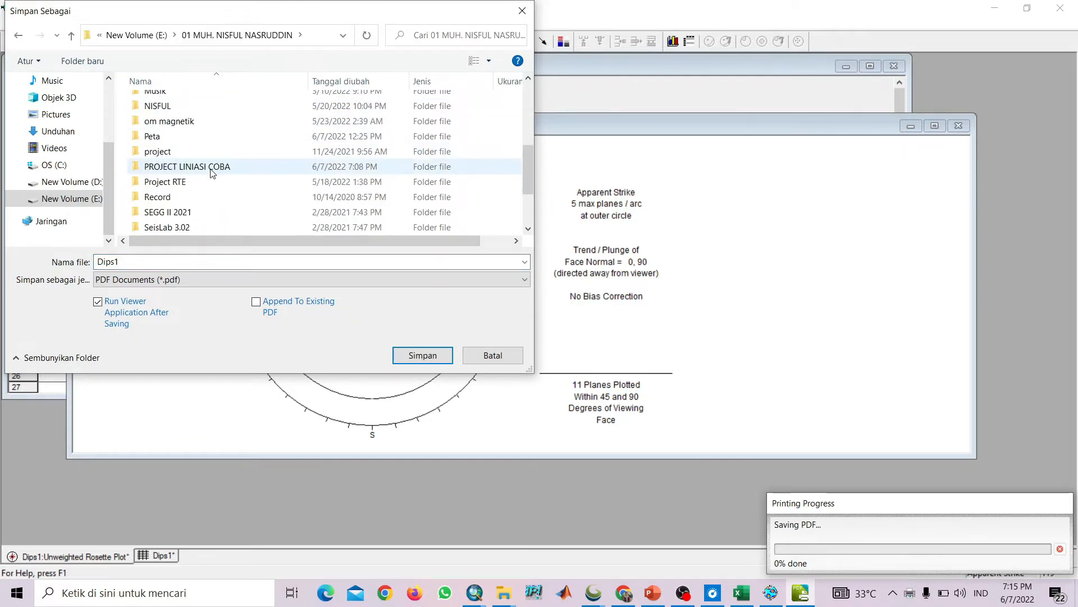
pyautogui.scroll(3, 214, 149)
pyautogui.doubleClick(218, 119)
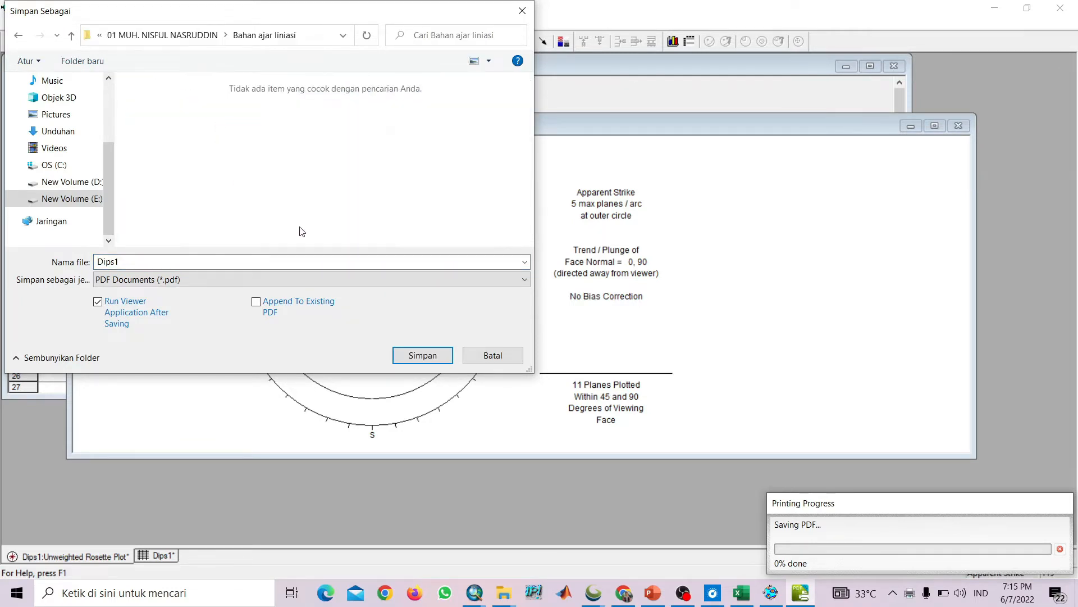
pyautogui.click(20, 37)
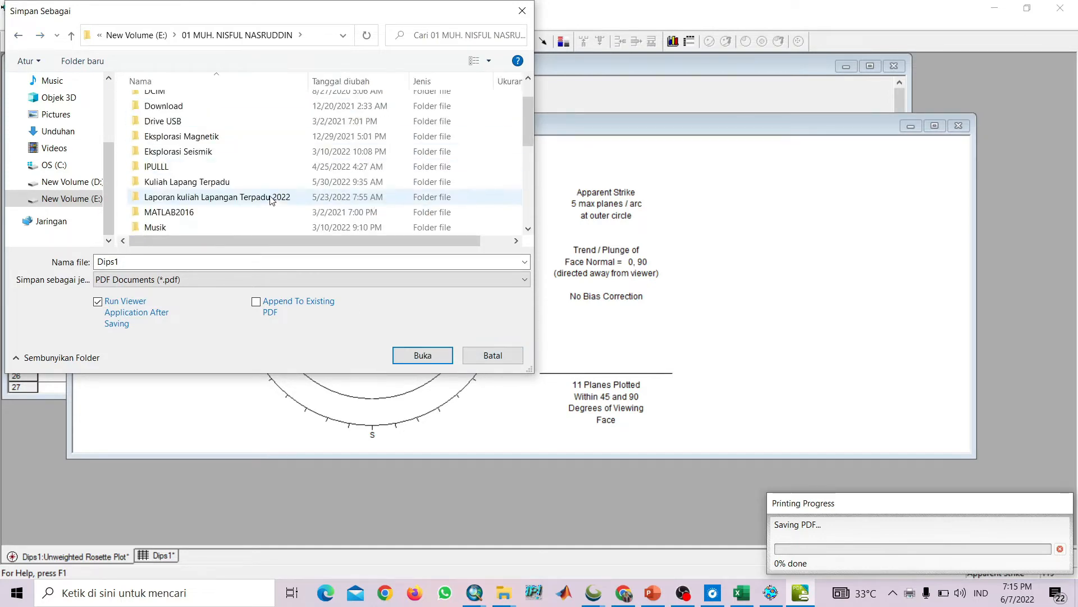
# Save the rosette plot as a PDF named Dips1 in the PROJECT LINIASI COBA folder
pyautogui.scroll(-5, 259, 200)
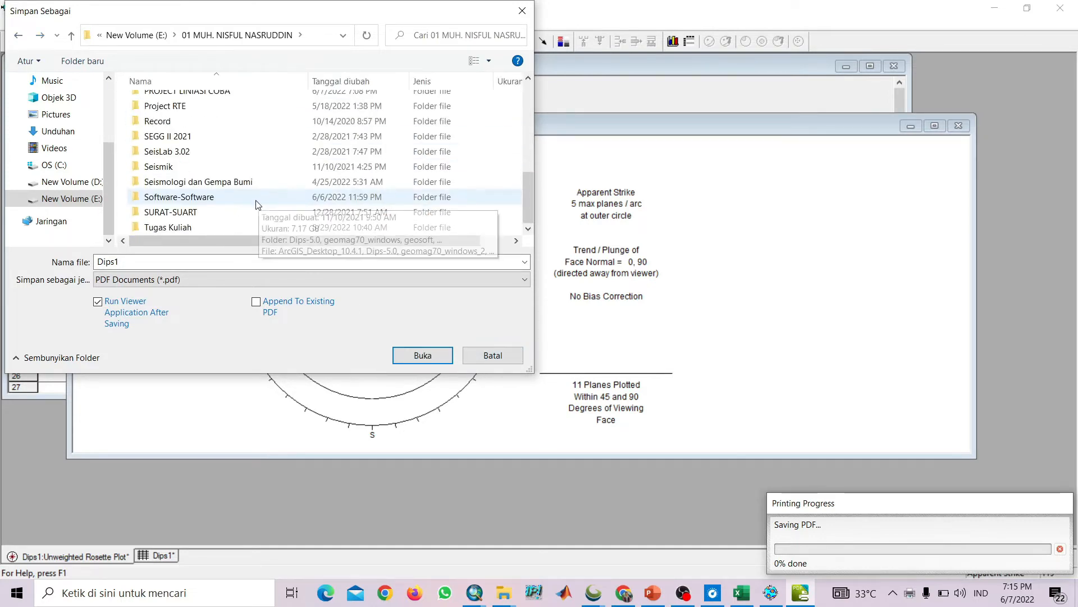
pyautogui.click(211, 181)
pyautogui.scroll(1, 223, 149)
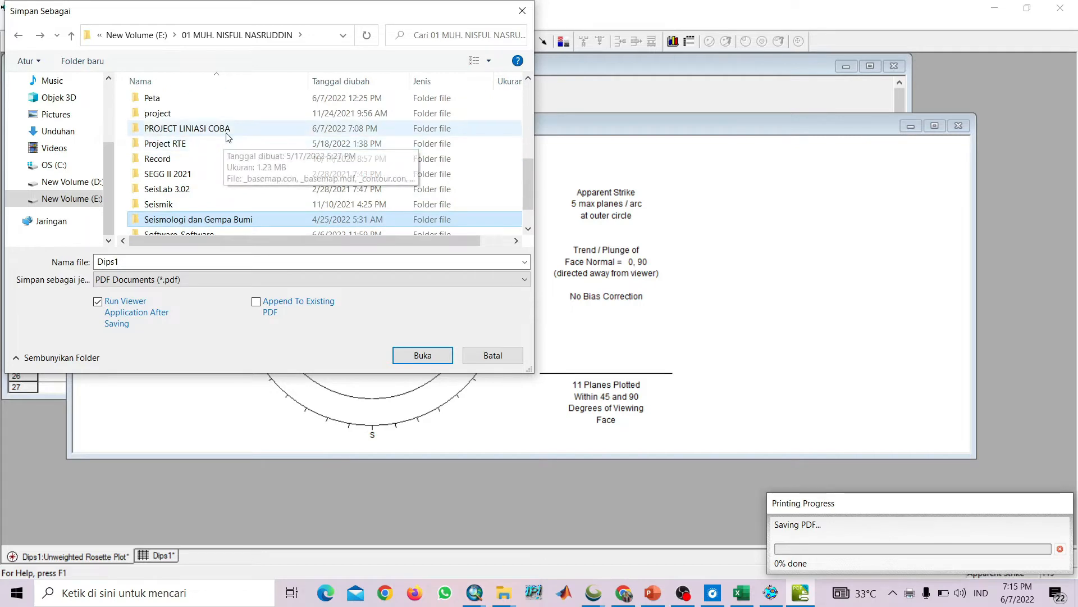
pyautogui.doubleClick(229, 130)
pyautogui.click(162, 260)
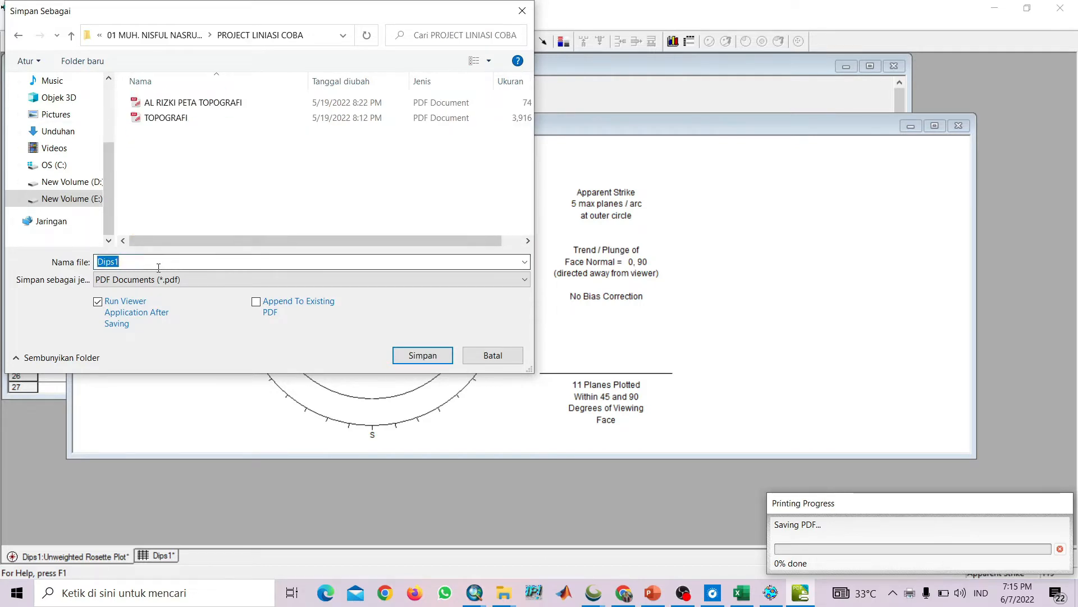
pyautogui.click(423, 355)
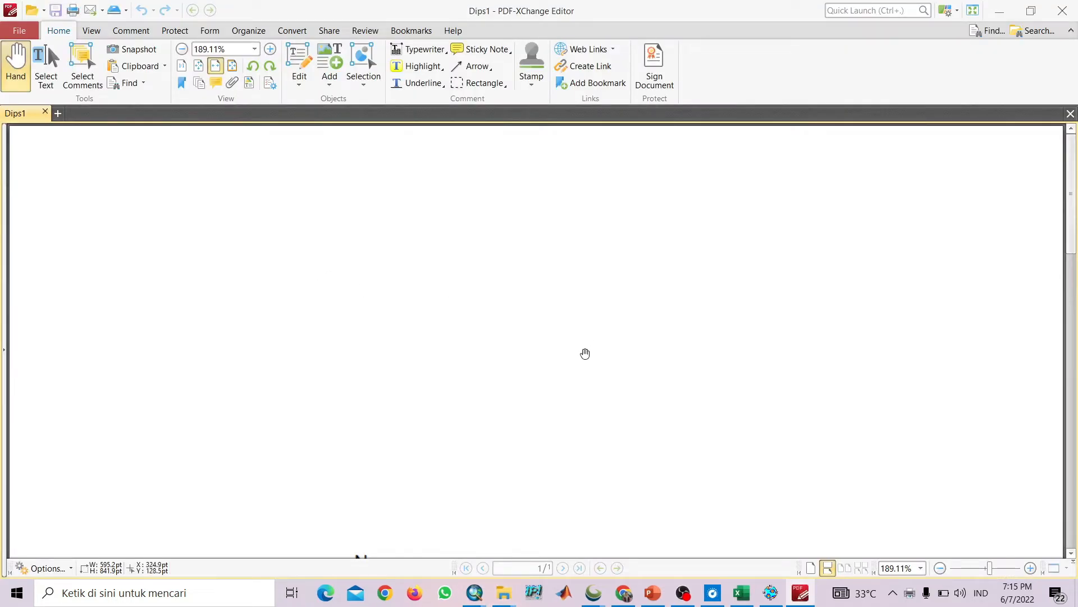
# Examine the rose diagram and its legend in the Dips1 PDF
pyautogui.scroll(-8, 581, 354)
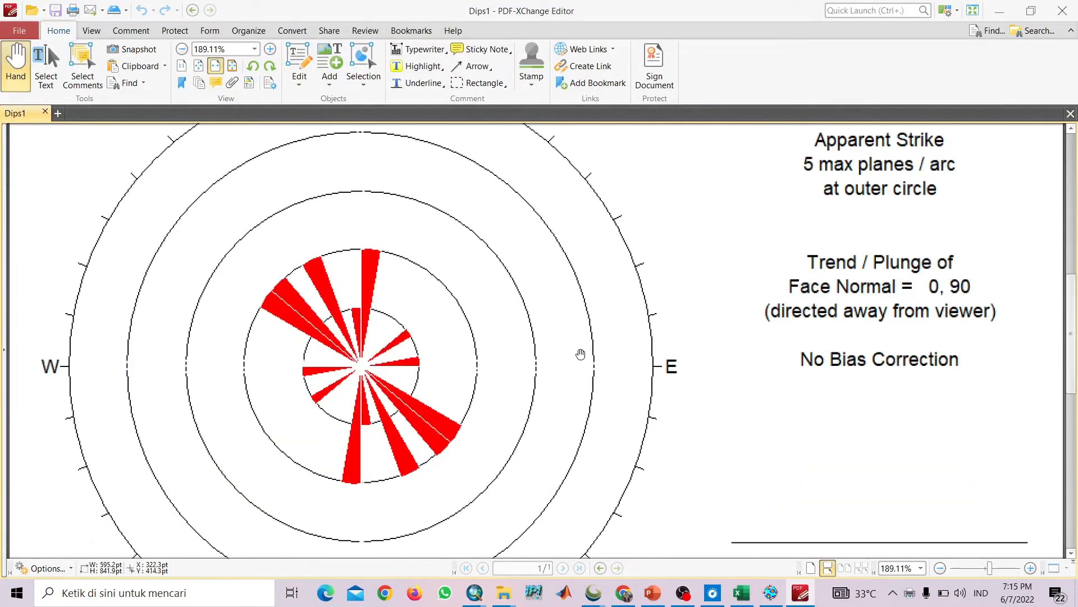
pyautogui.scroll(-5, 580, 354)
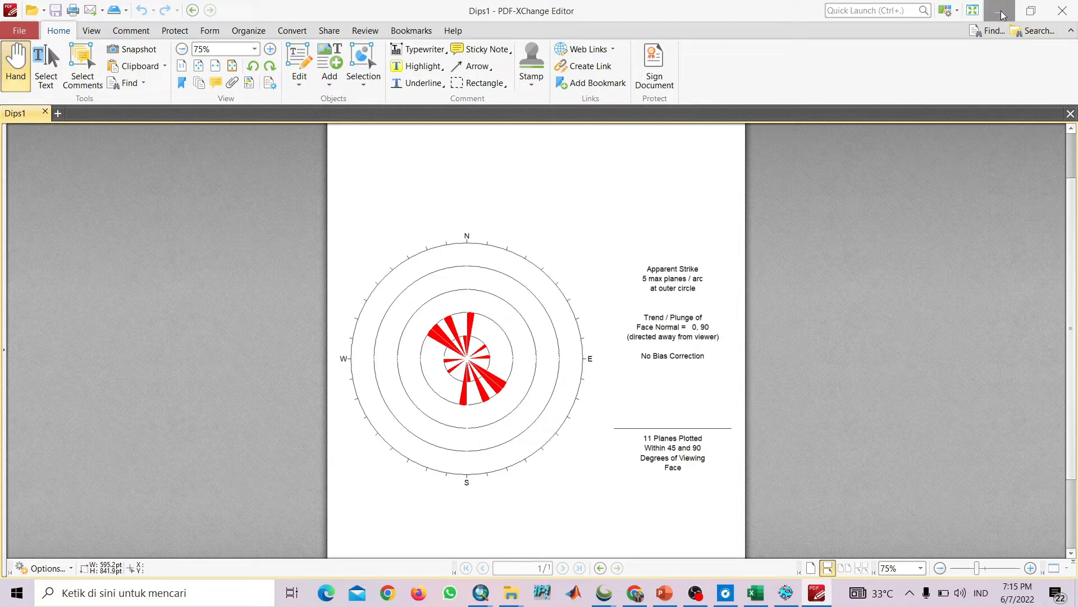
pyautogui.click(290, 31)
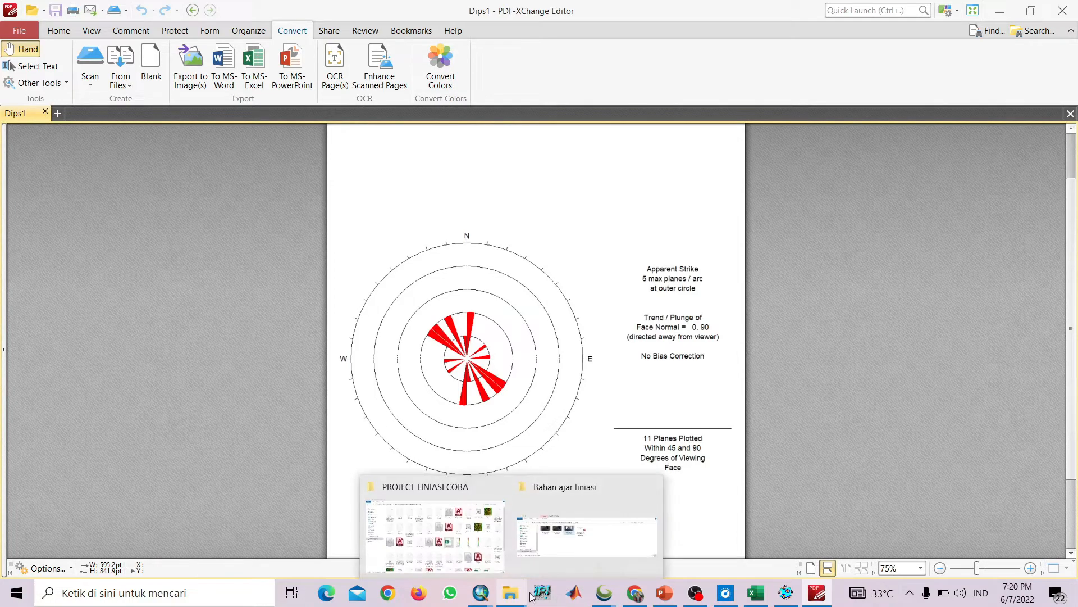
# Check the PROJECT LINIASI COBA folder for the Dips1 PDF, and return to the document in PDF-XChange Editor
pyautogui.moveTo(522, 596)
pyautogui.click(458, 525)
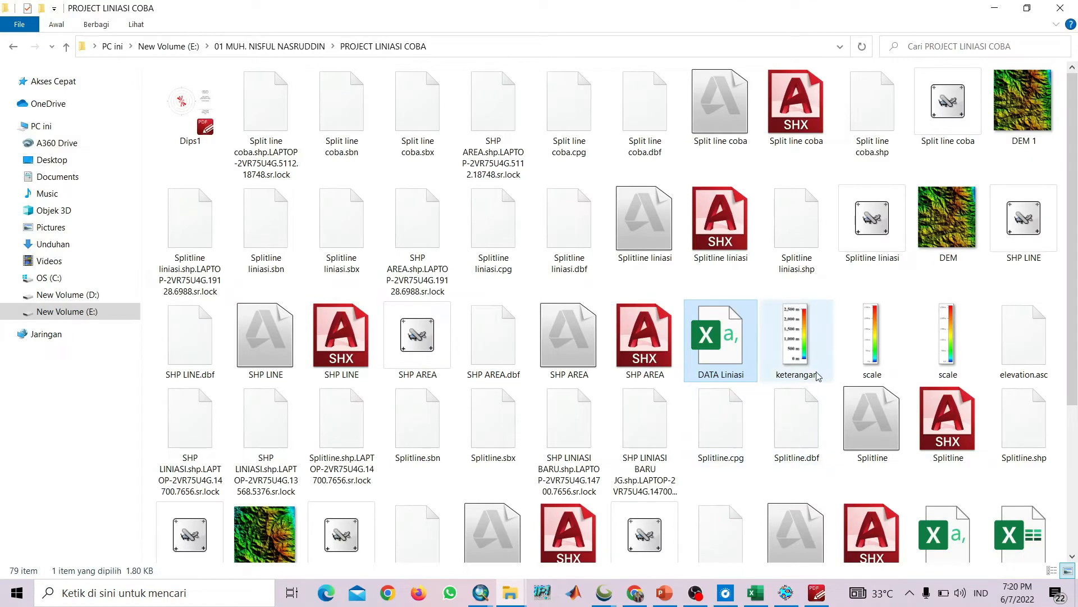
pyautogui.scroll(-5, 851, 344)
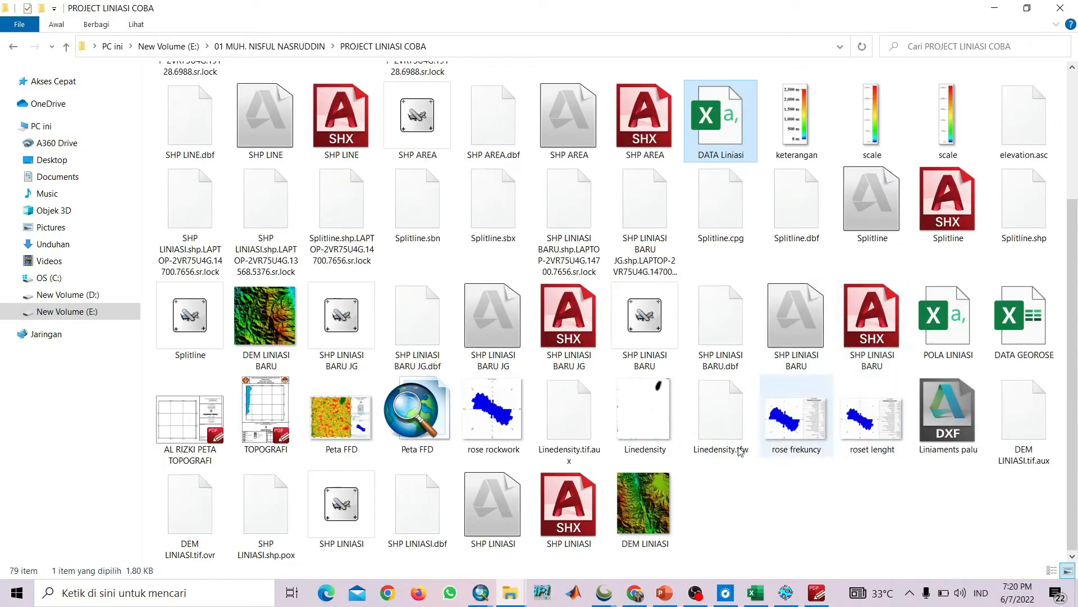
pyautogui.scroll(5, 602, 405)
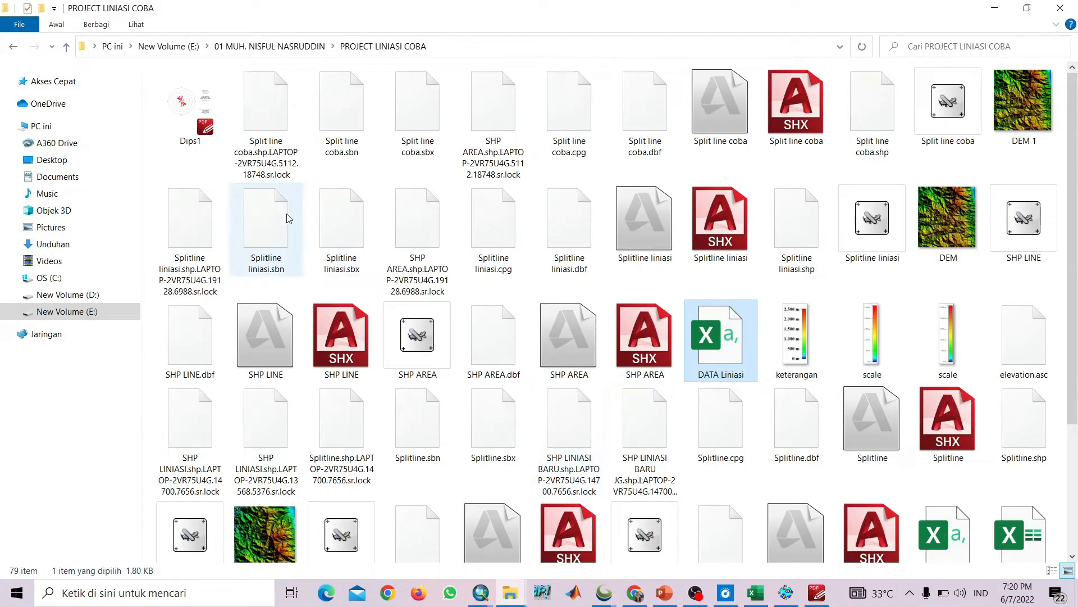
pyautogui.click(185, 125)
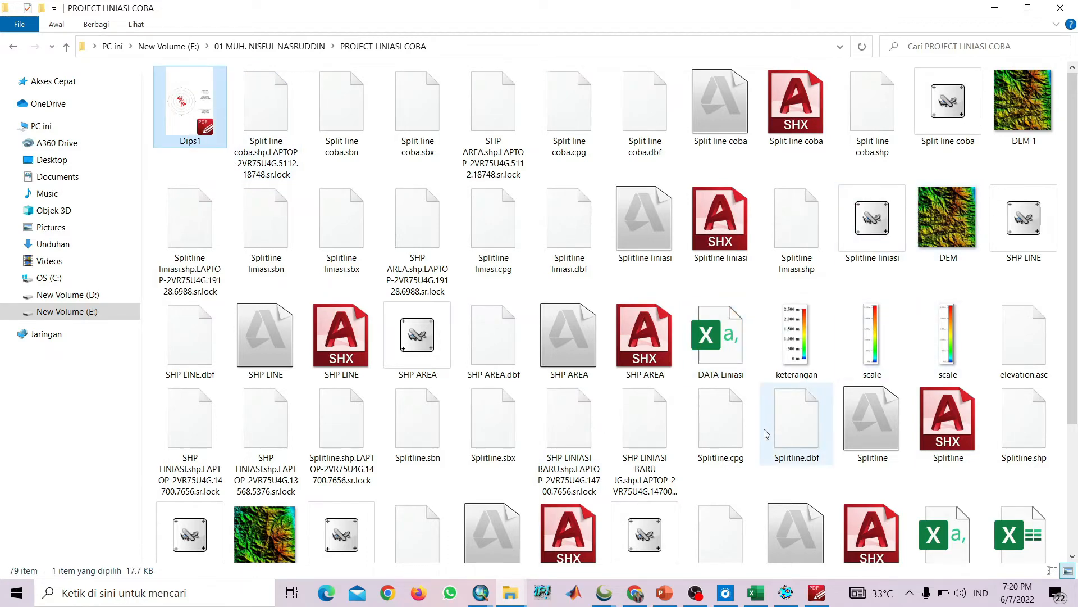
pyautogui.scroll(-5, 415, 427)
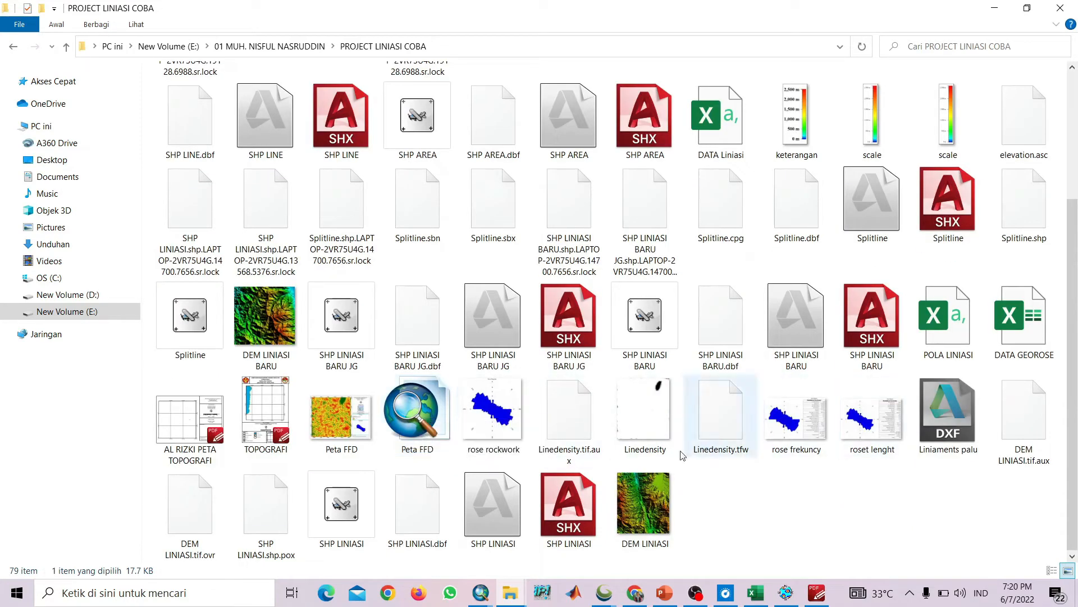
pyautogui.scroll(5, 618, 416)
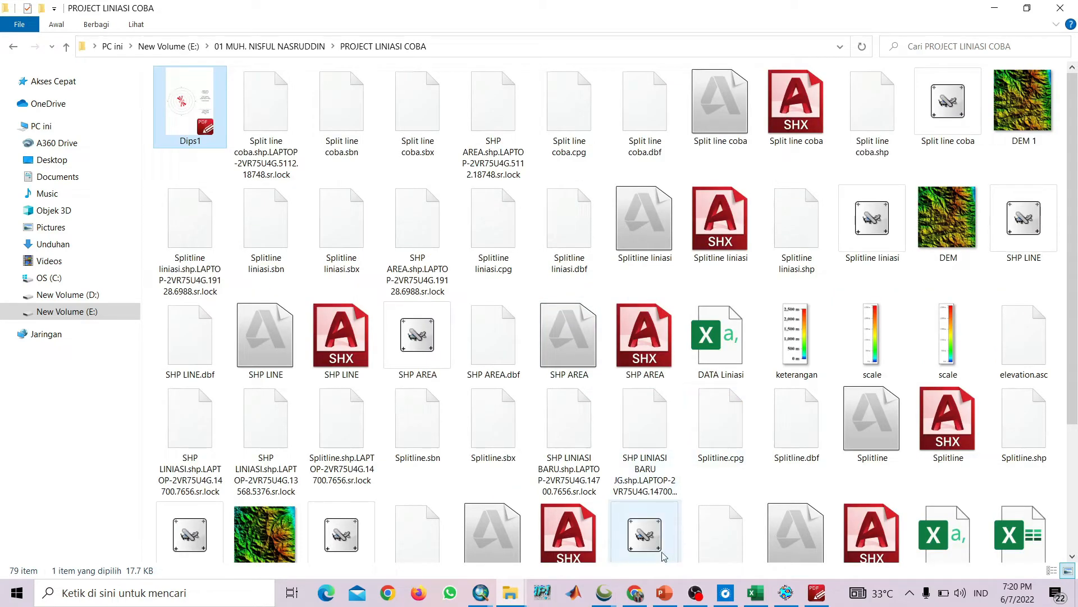
pyautogui.click(813, 593)
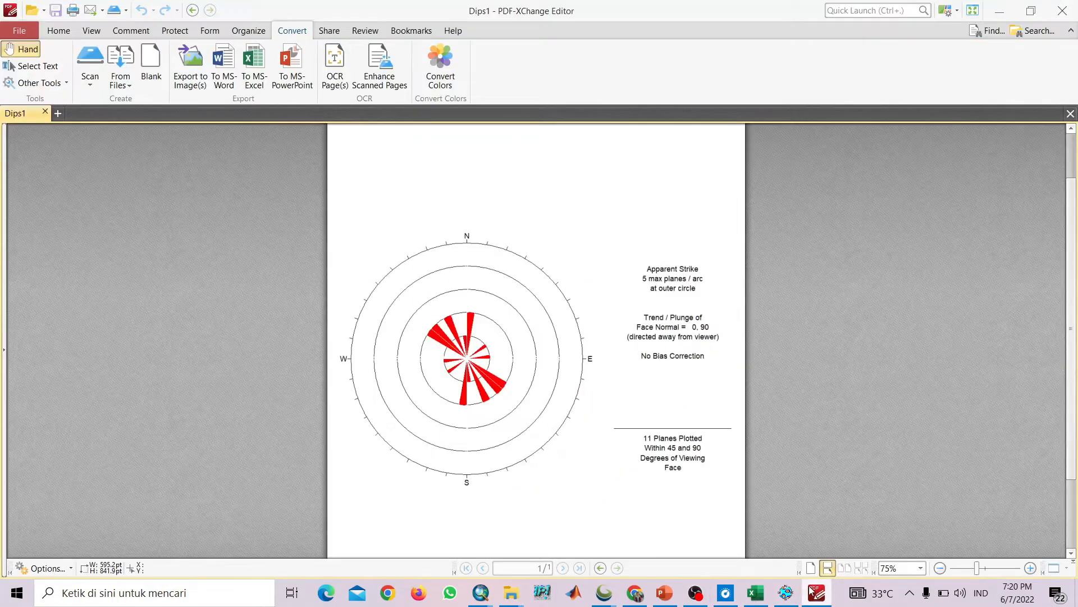
# Start exporting page 1 of the PDF to an image, with PNG - Portable Network Graphic as the image type
pyautogui.click(186, 55)
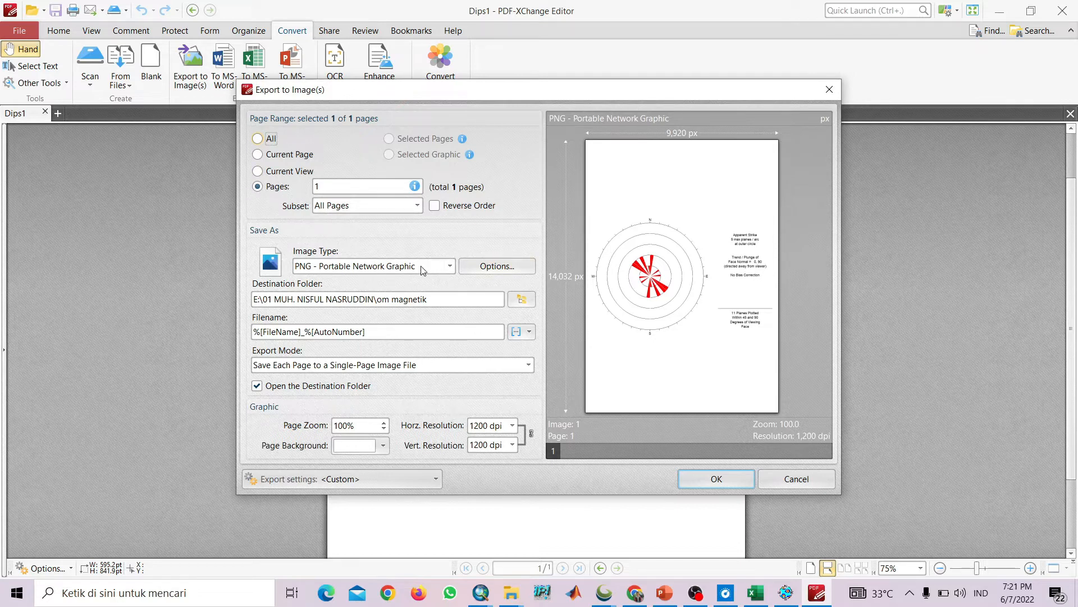
pyautogui.click(449, 266)
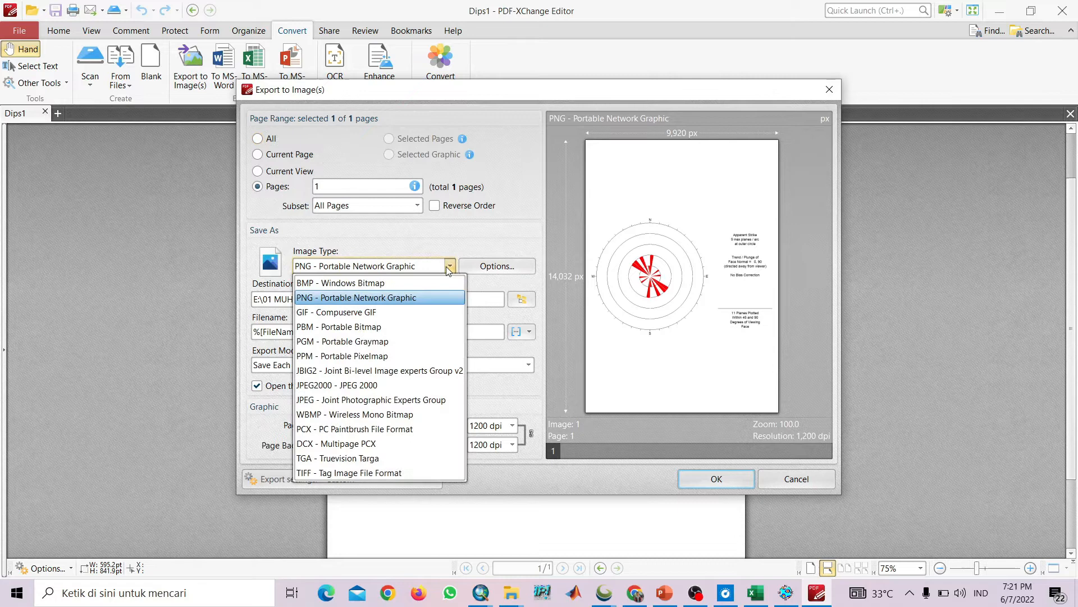
pyautogui.click(369, 298)
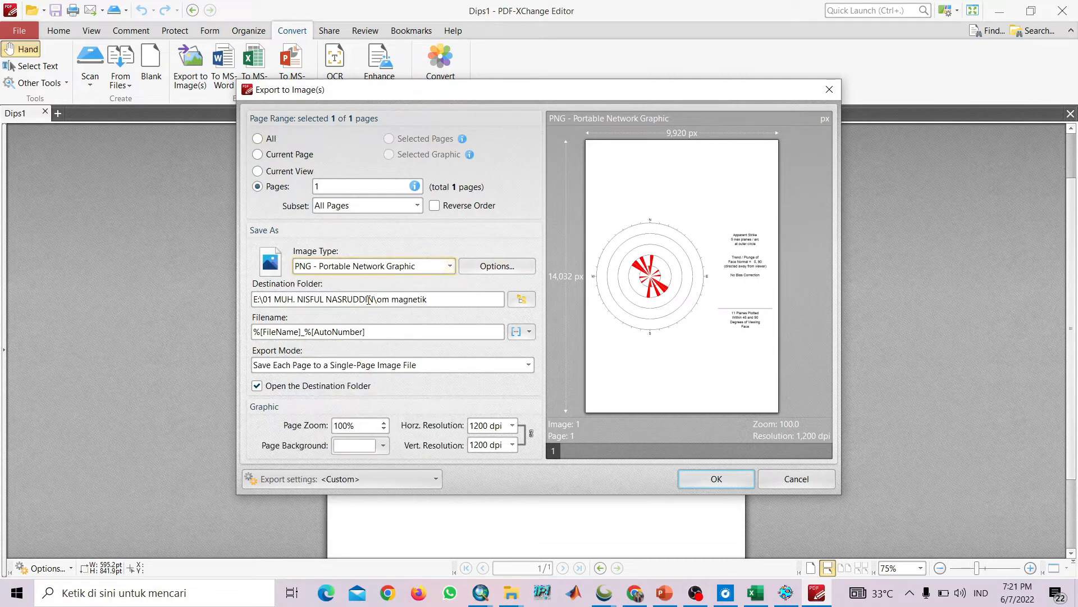
pyautogui.click(434, 267)
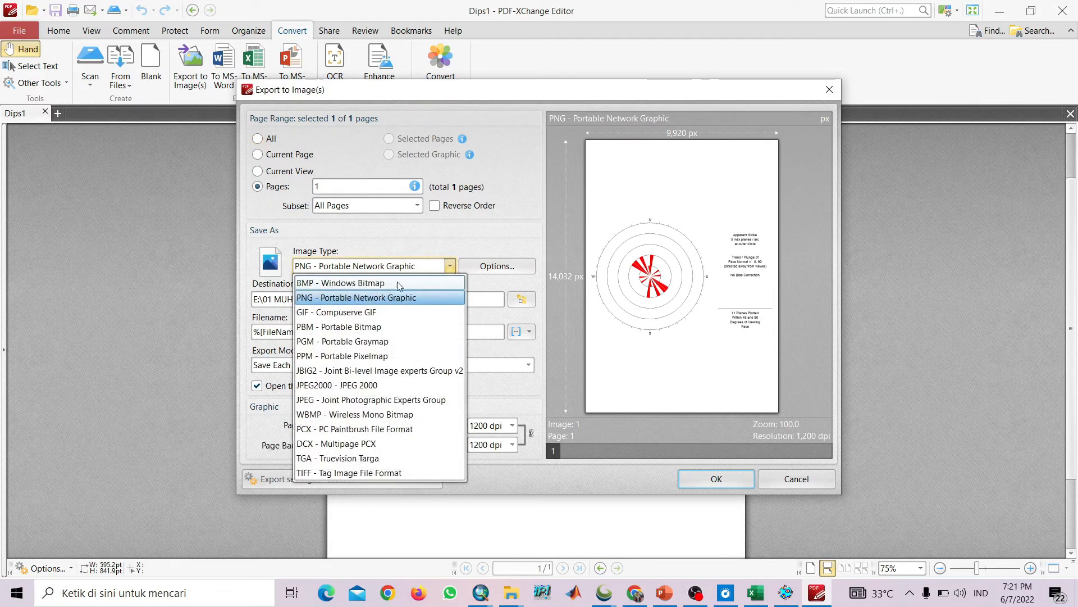
pyautogui.click(449, 266)
pyautogui.click(449, 266)
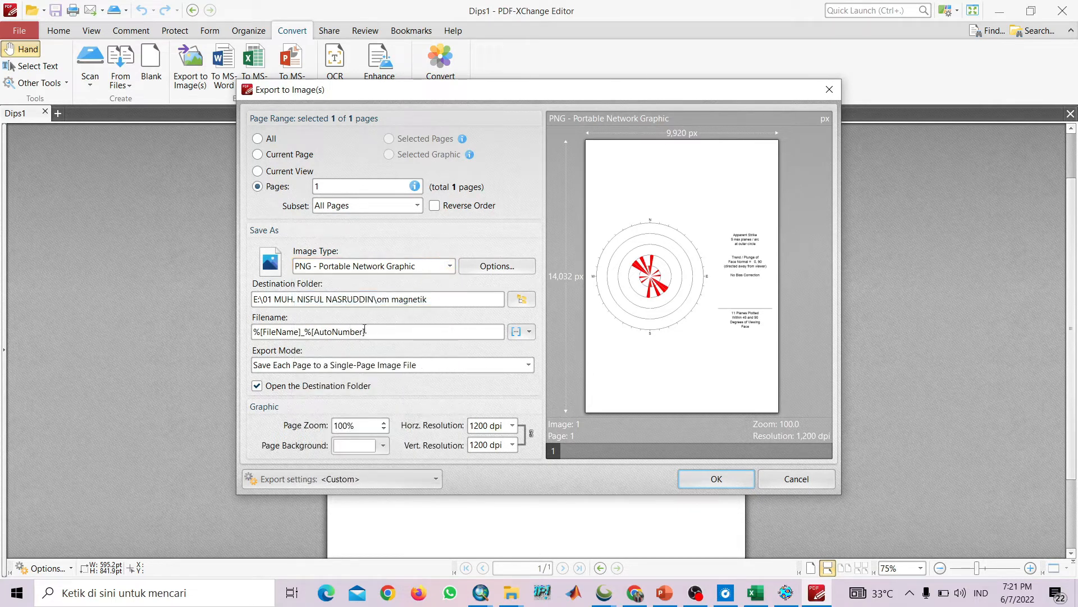
# Set the image export's destination to the PROJECT LINIASI COBA folder on the E: drive
pyautogui.click(519, 299)
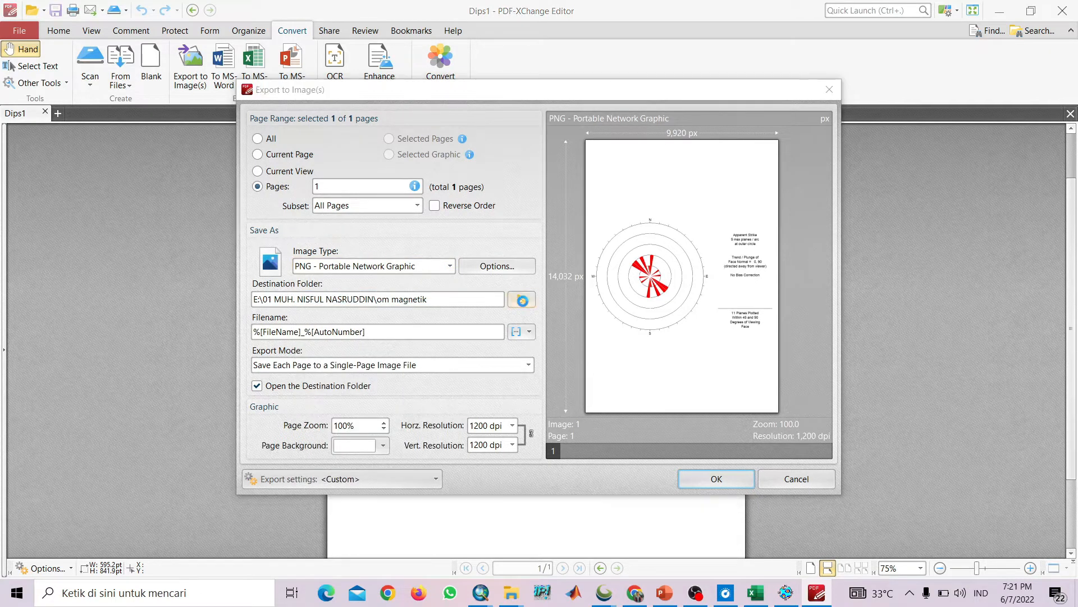
pyautogui.scroll(-2, 309, 303)
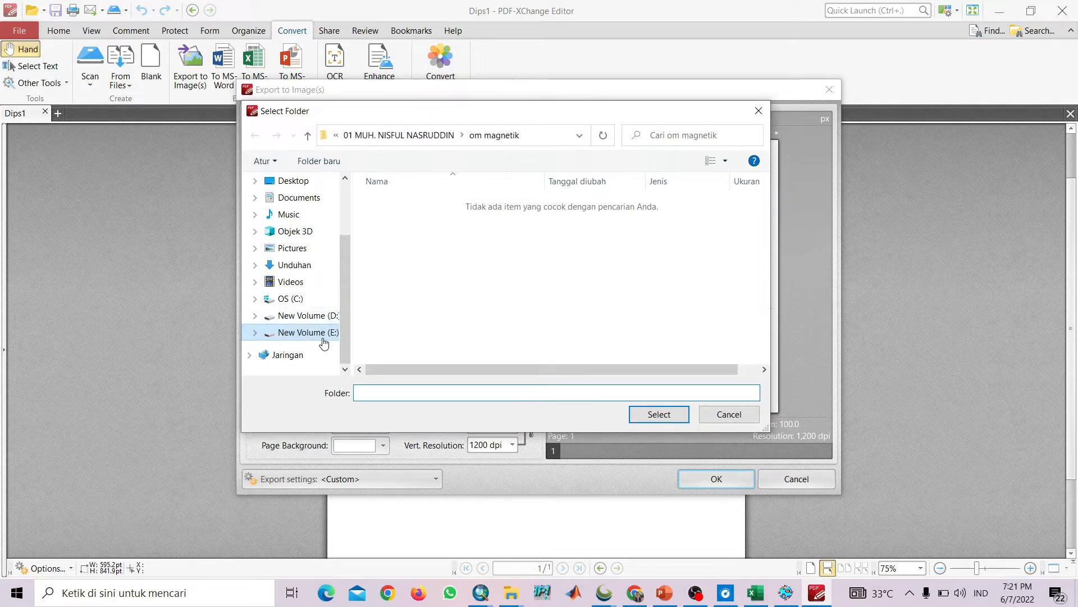
pyautogui.click(314, 333)
pyautogui.scroll(-3, 448, 297)
pyautogui.scroll(2, 447, 298)
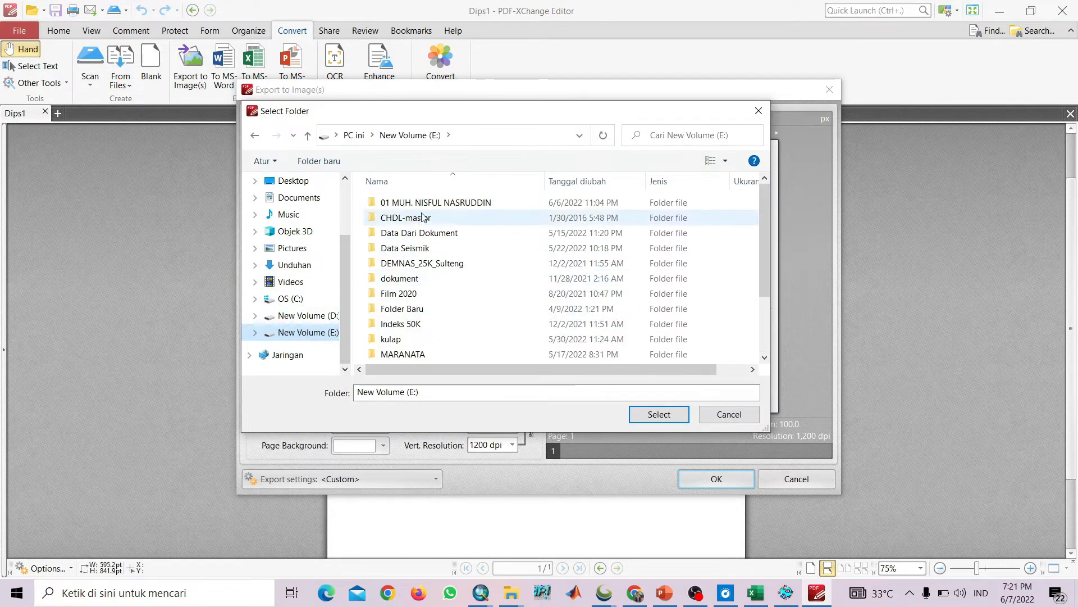
pyautogui.doubleClick(410, 203)
pyautogui.scroll(-5, 457, 266)
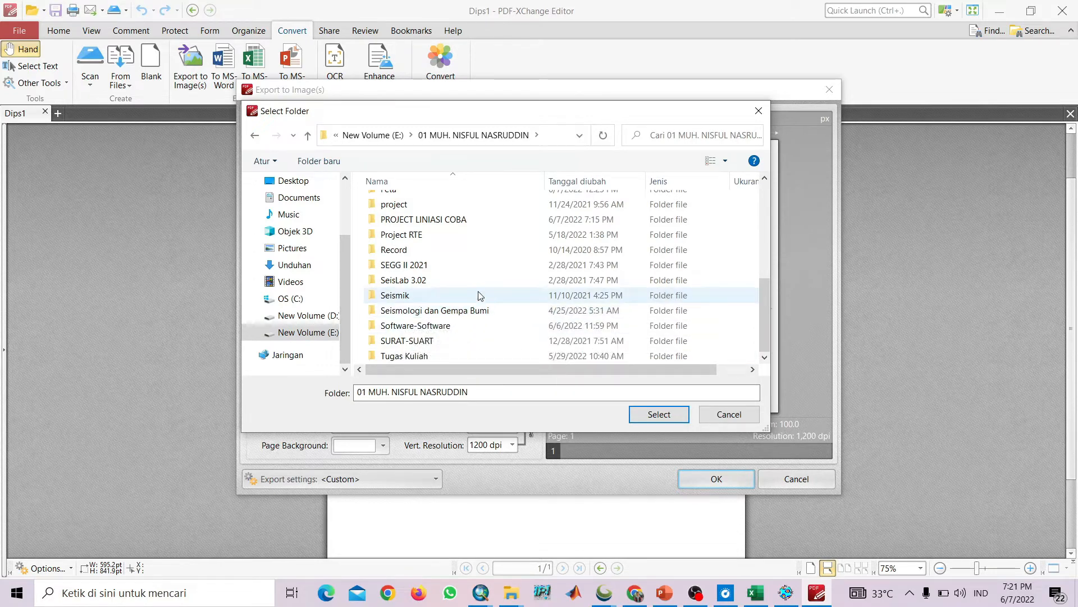
pyautogui.doubleClick(454, 220)
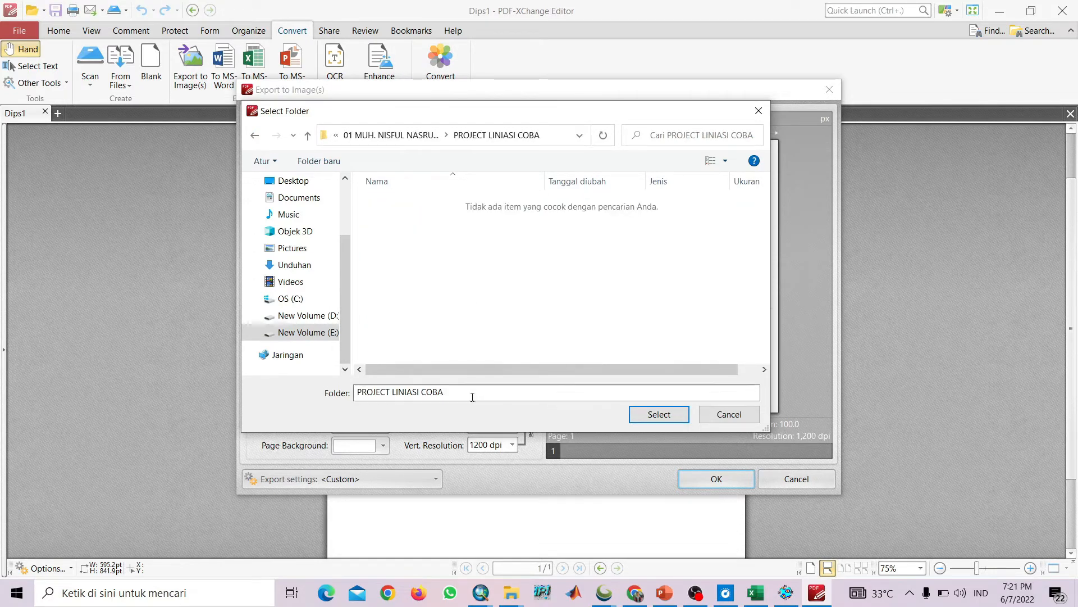
pyautogui.click(649, 415)
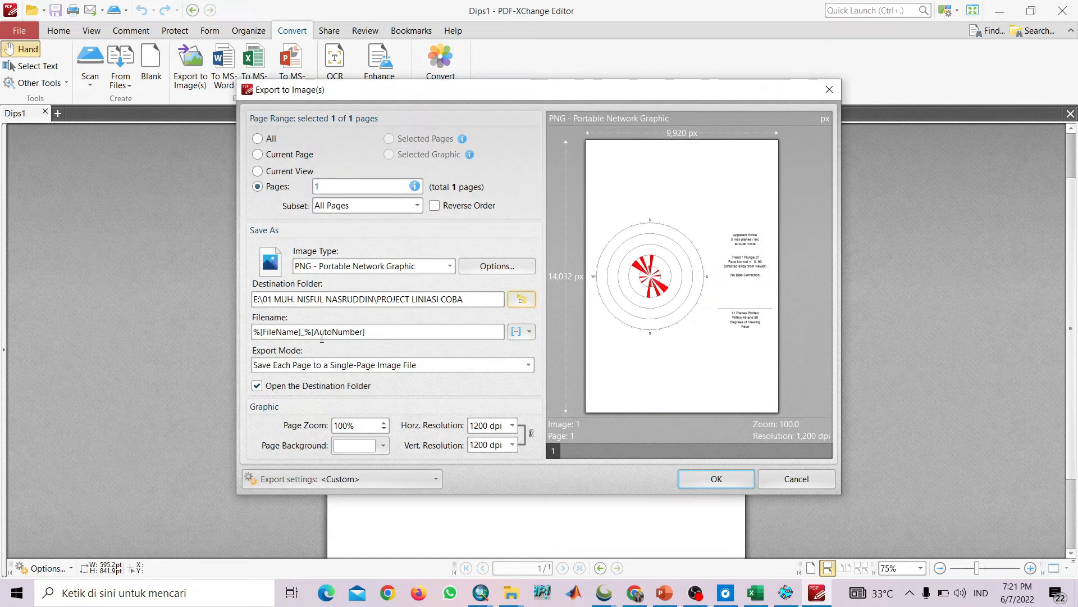
# Set the exported image's filename to GEOROSE COBA and run the export
pyautogui.click(393, 331)
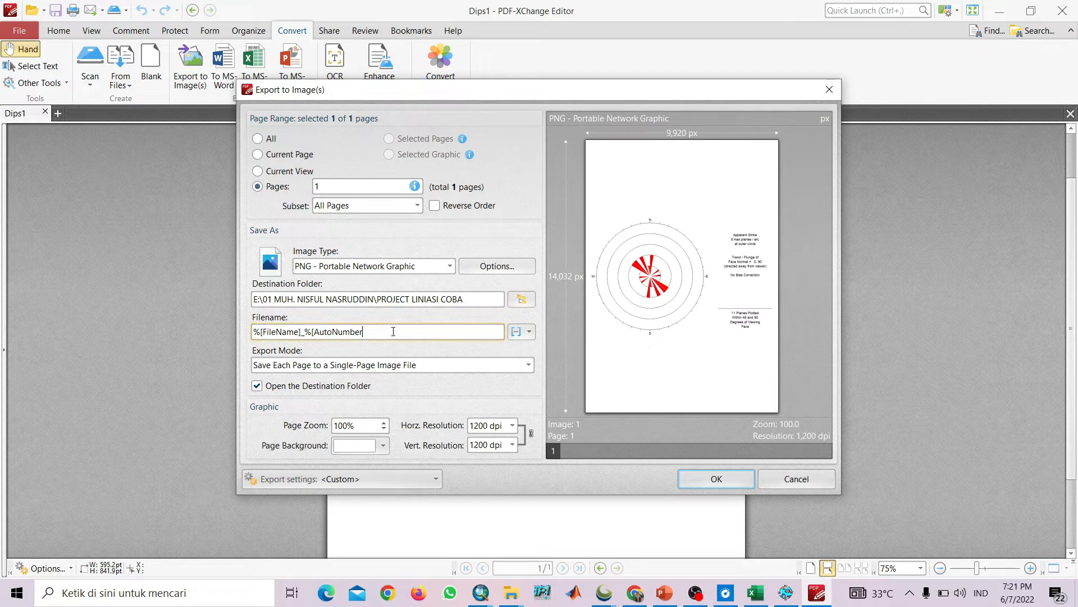
pyautogui.press('BackSpace')
pyautogui.press('BackSpace')
pyautogui.press('BackSpace')
pyautogui.press('BackSpace')
pyautogui.press('BackSpace')
pyautogui.press('BackSpace')
pyautogui.press('BackSpace')
pyautogui.press('BackSpace')
pyautogui.press('BackSpace')
pyautogui.press('BackSpace')
pyautogui.press('BackSpace')
pyautogui.press('BackSpace')
pyautogui.press('BackSpace')
pyautogui.press('BackSpace')
pyautogui.press('BackSpace')
pyautogui.press('BackSpace')
pyautogui.press('BackSpace')
pyautogui.press('BackSpace')
pyautogui.press('BackSpace')
pyautogui.write('GEOROSE COBA')
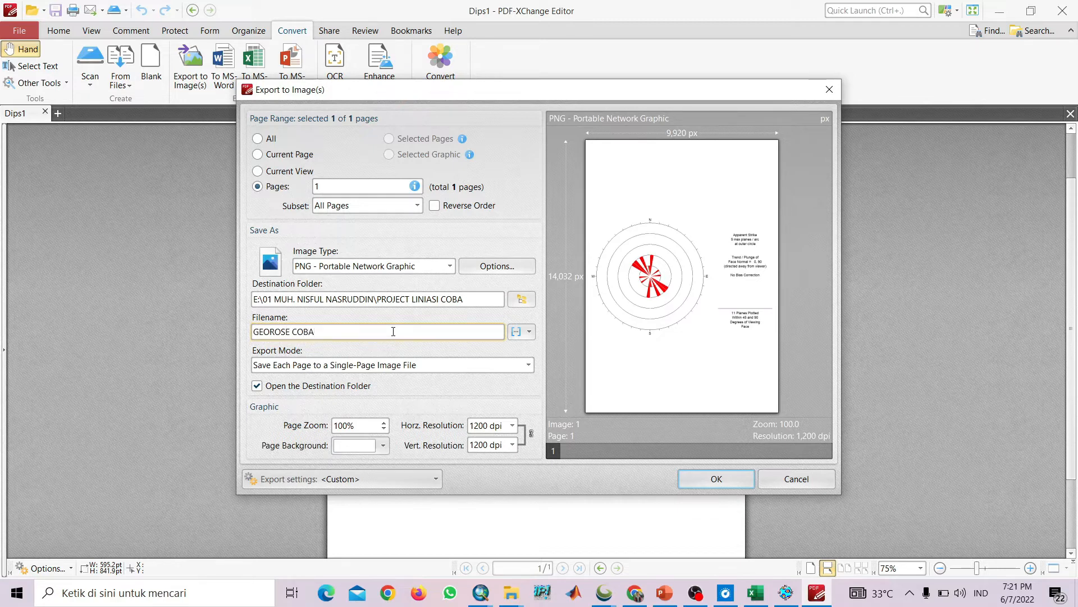
pyautogui.click(707, 479)
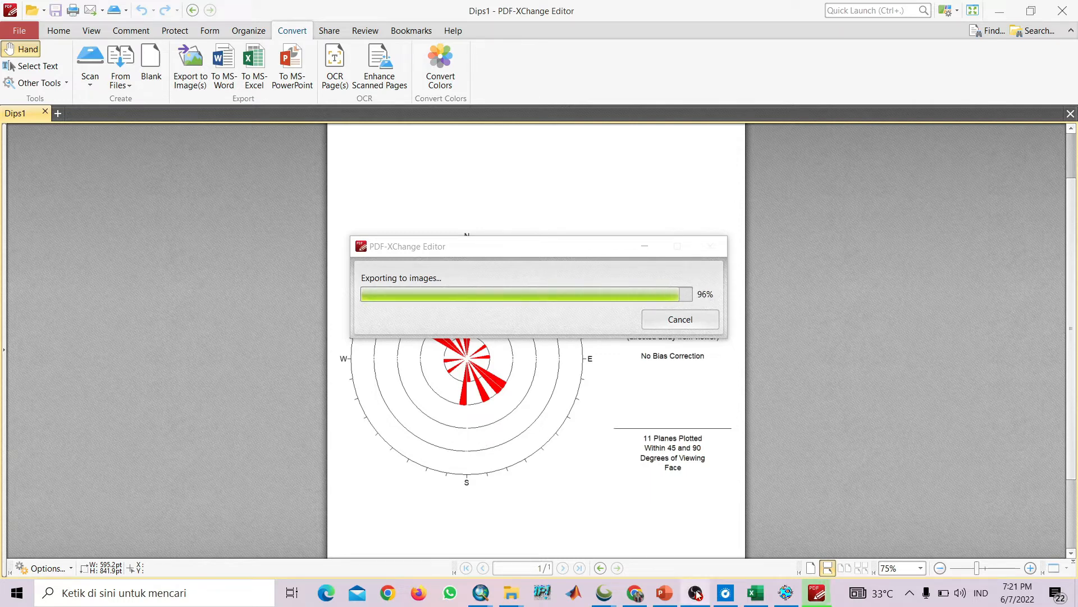
# Open the exported GEOROSE COBA image from the project folder in Photos and inspect the rose diagram
pyautogui.moveTo(696, 594)
pyautogui.click(699, 545)
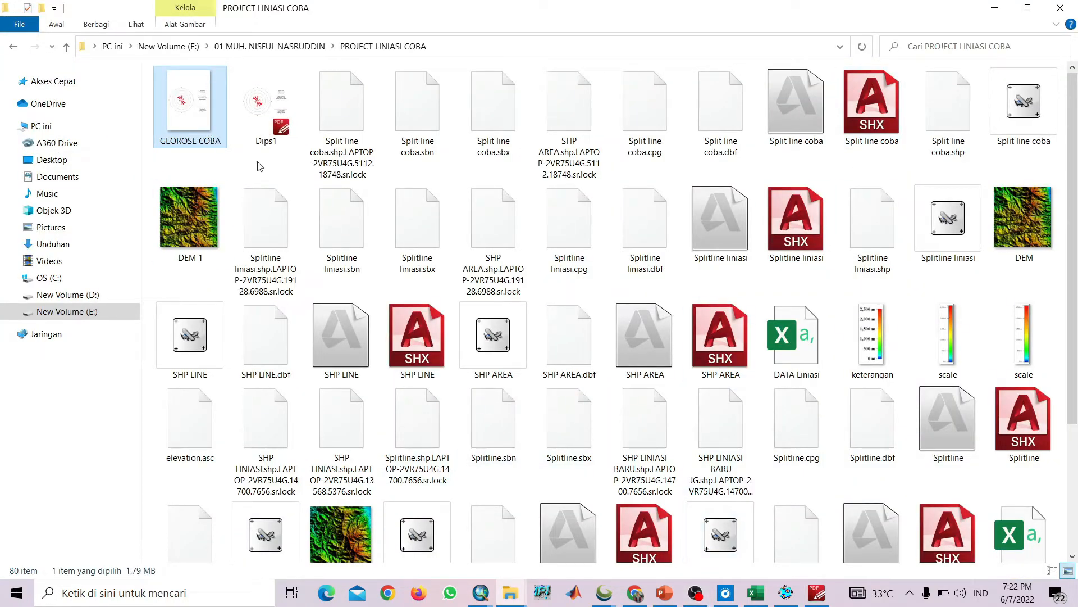
pyautogui.click(14, 48)
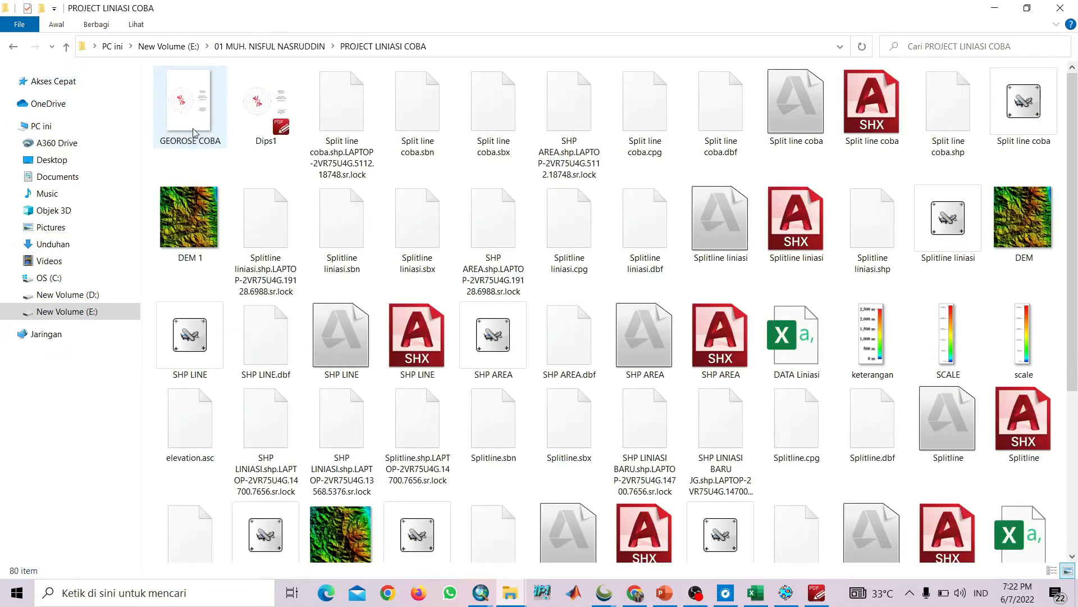
pyautogui.doubleClick(193, 128)
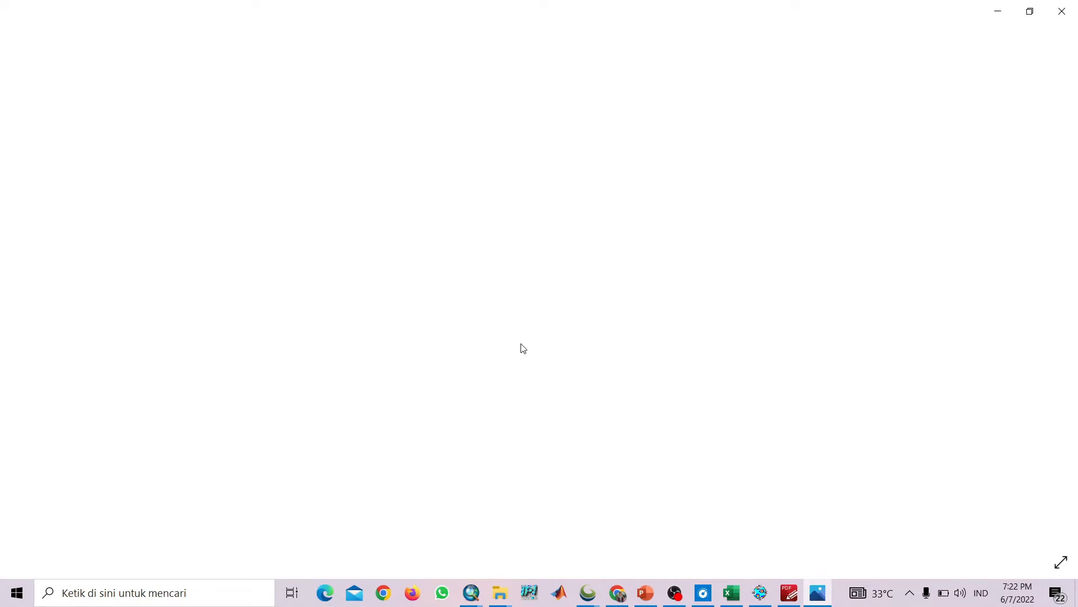
pyautogui.scroll(3, 483, 298)
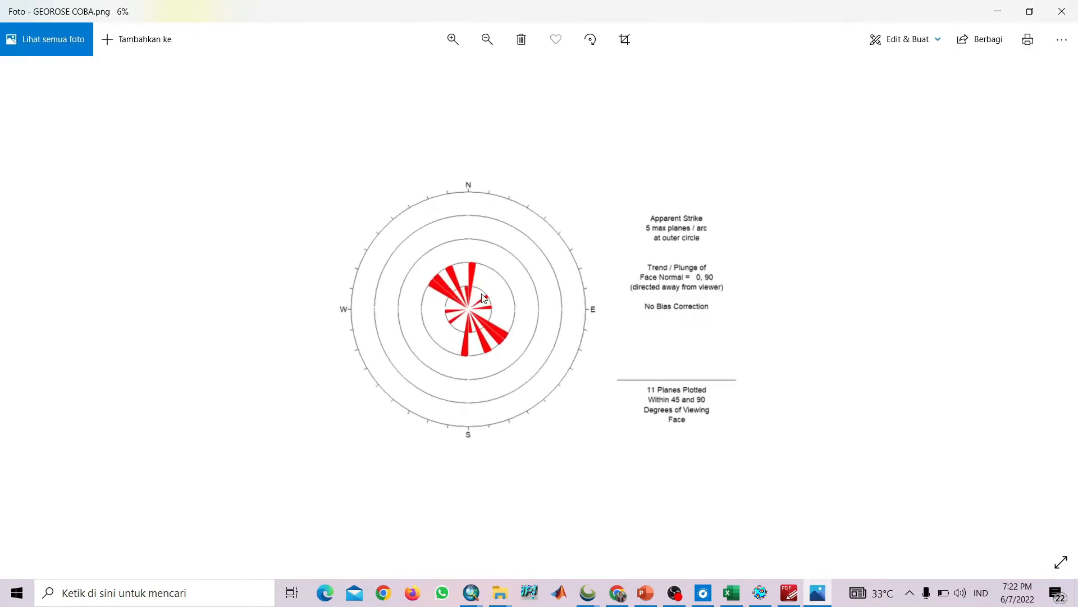
pyautogui.scroll(-4, 482, 298)
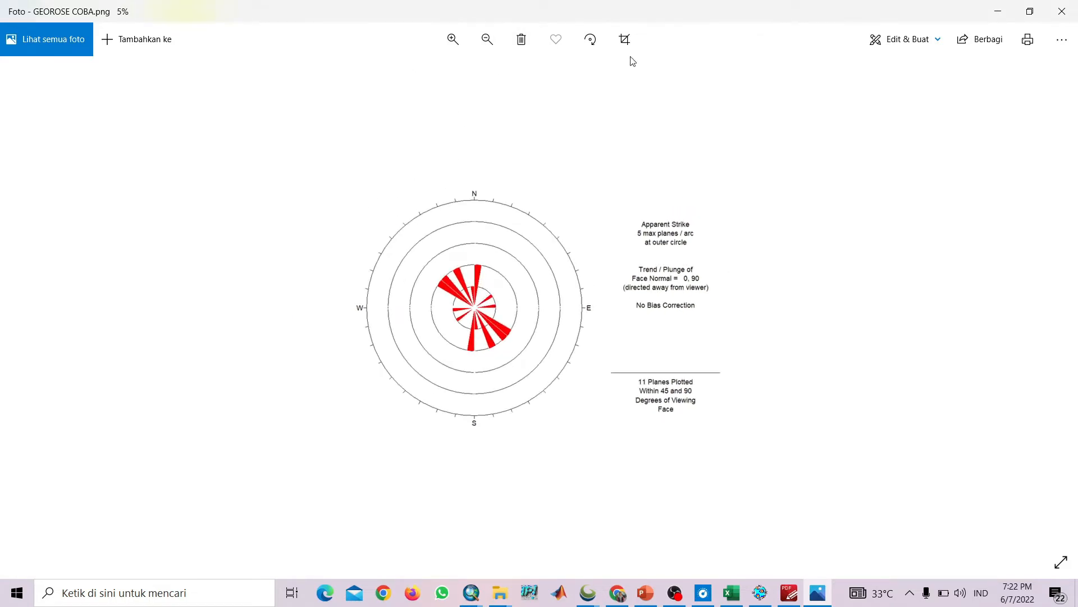
# Crop the GEOROSE COBA image to the rose diagram and its N, E, S and W labels, excluding the text beside it
pyautogui.scroll(-1, 631, 215)
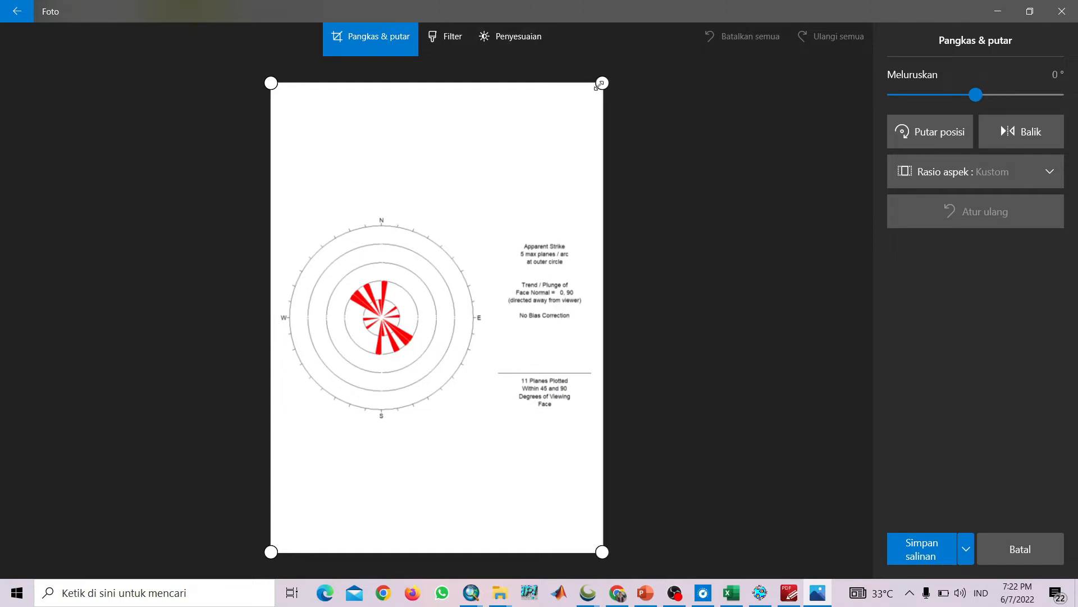
pyautogui.moveTo(599, 85); pyautogui.dragTo(485, 213)
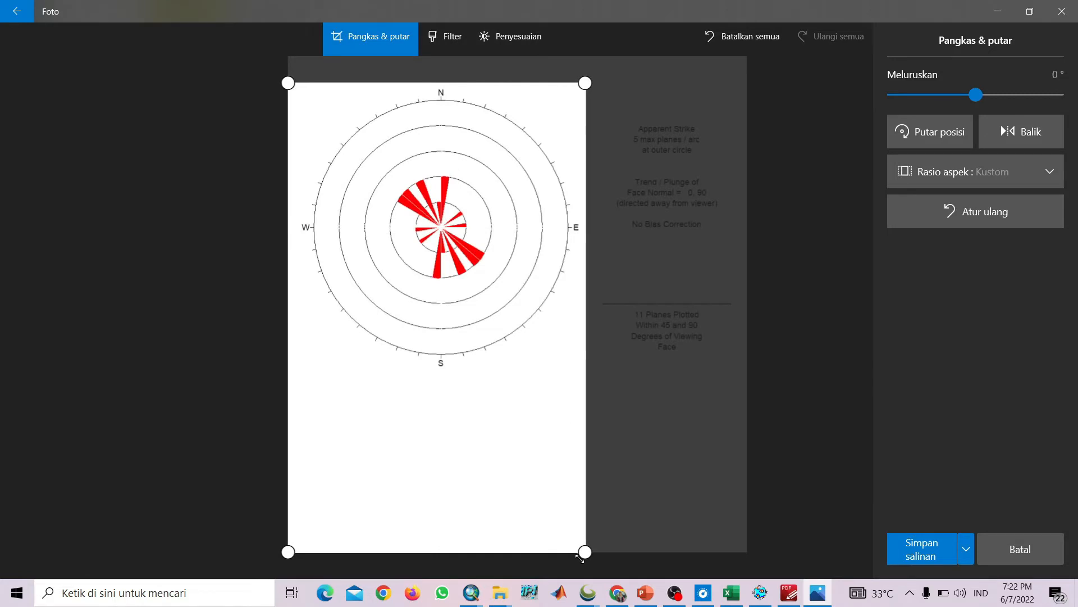
pyautogui.moveTo(582, 556); pyautogui.dragTo(585, 375)
pyautogui.moveTo(197, 83); pyautogui.dragTo(212, 87)
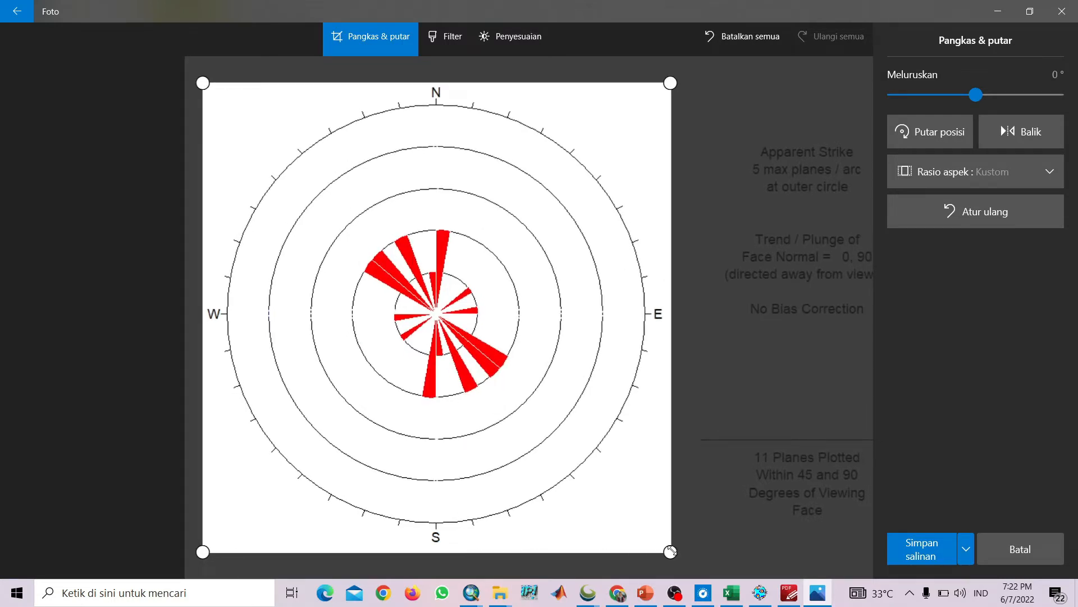
pyautogui.moveTo(670, 551); pyautogui.dragTo(671, 550)
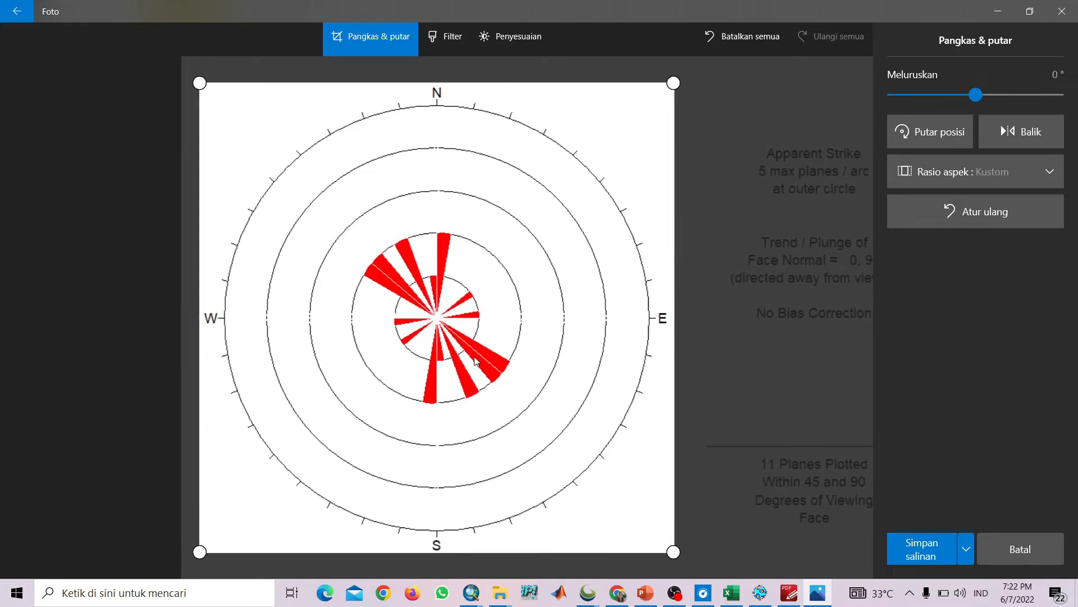
# Start saving the cropped image as a PNG copy and set its destination to the PROJECT LINIASI COBA folder on the E: drive
pyautogui.click(924, 548)
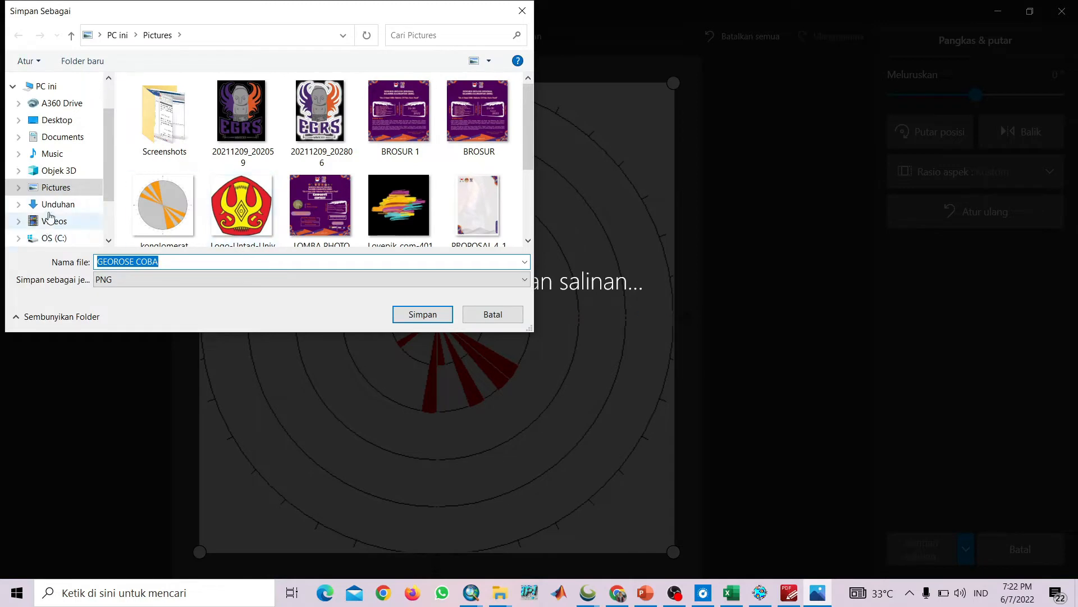
pyautogui.scroll(-2, 50, 219)
pyautogui.click(56, 183)
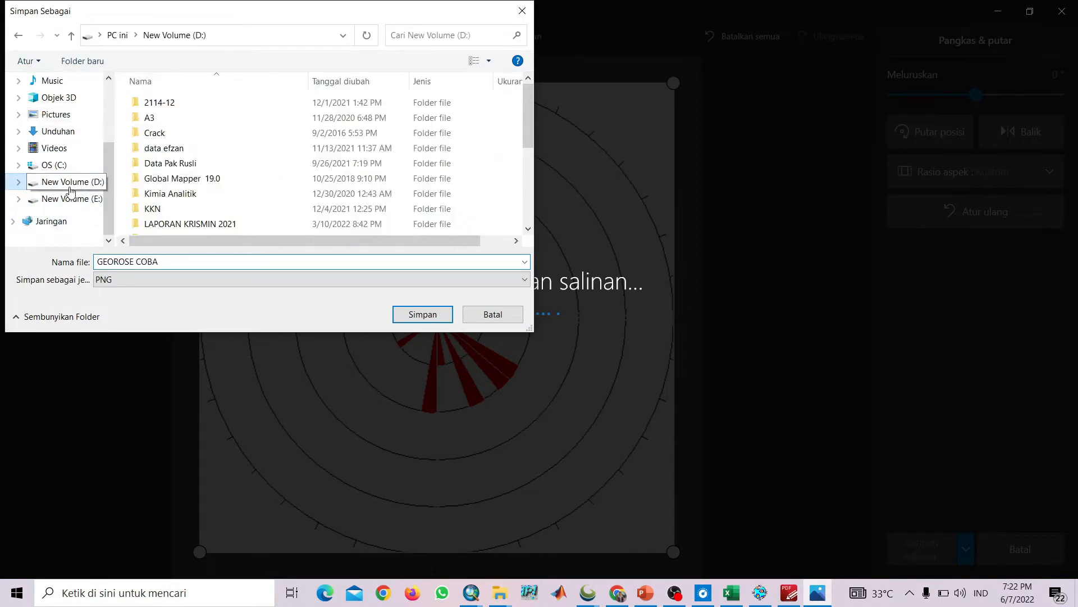
pyautogui.click(69, 200)
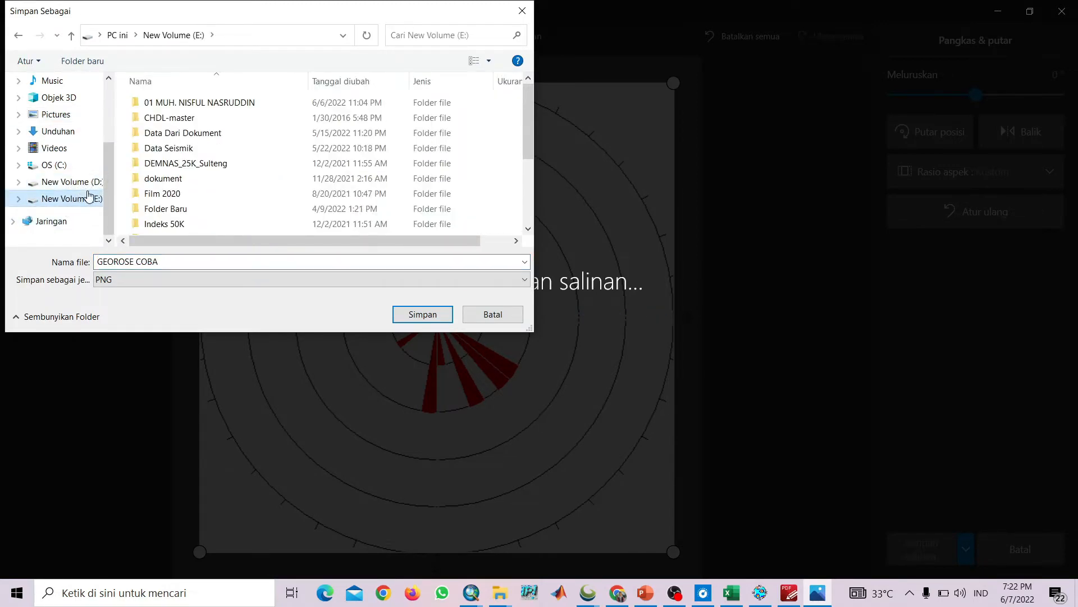
pyautogui.doubleClick(219, 102)
pyautogui.scroll(-3, 219, 130)
pyautogui.scroll(-4, 222, 144)
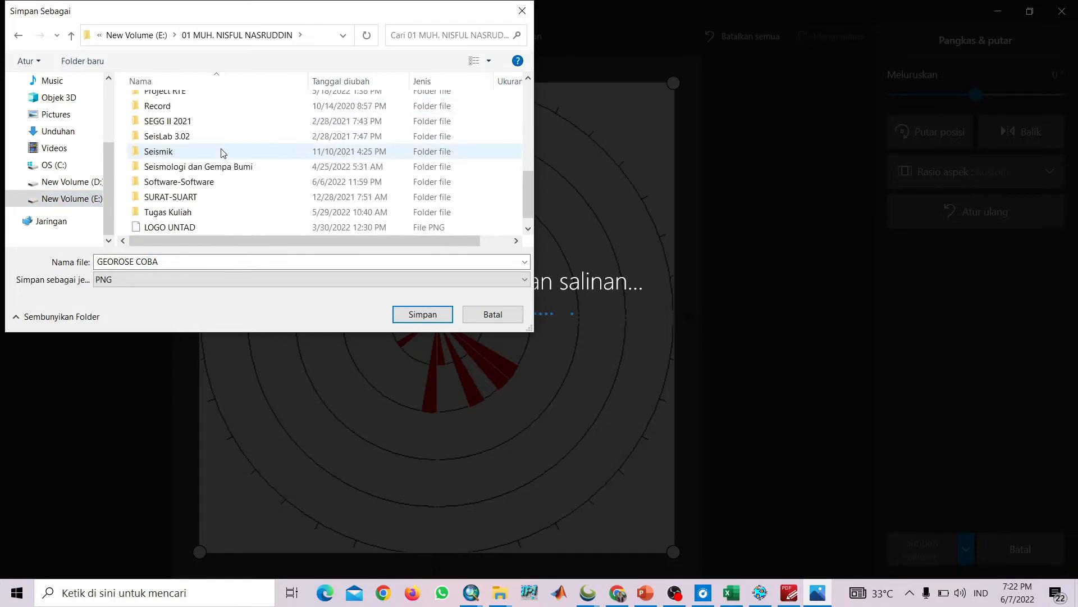
pyautogui.scroll(5, 233, 153)
pyautogui.scroll(-2, 203, 173)
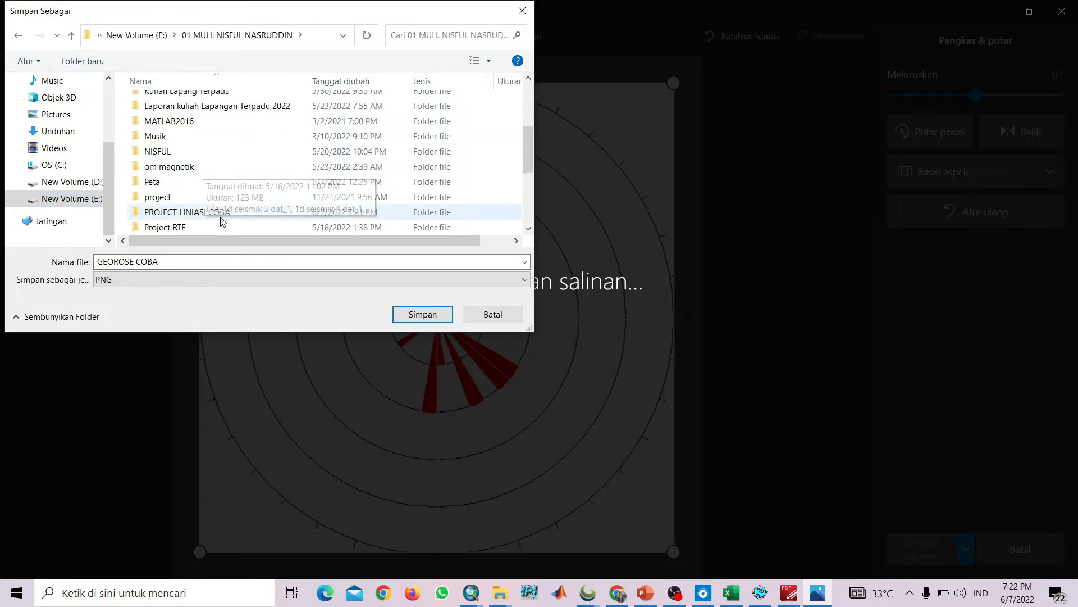
pyautogui.click(204, 213)
pyautogui.doubleClick(204, 213)
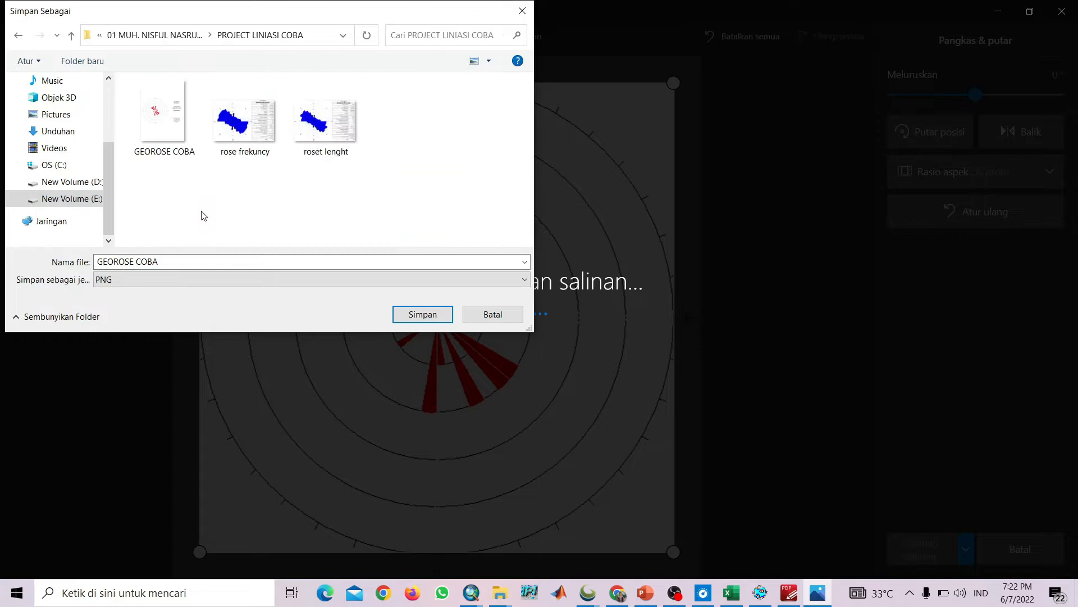
# Name the cropped copy GEOROSE COBA 1, save it and close the image viewer
pyautogui.click(172, 263)
pyautogui.click(174, 267)
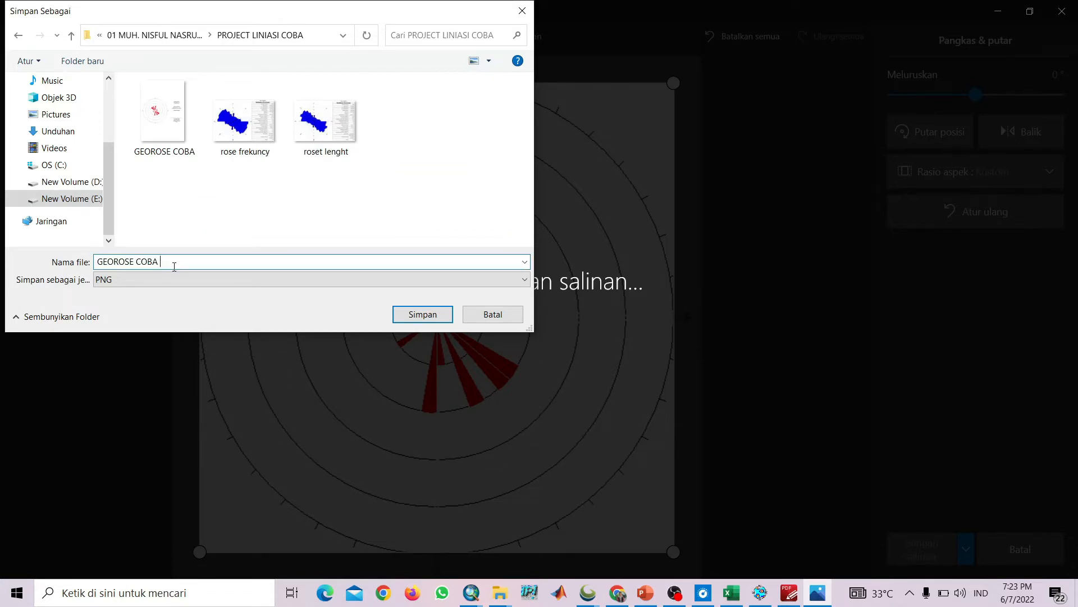
pyautogui.click(407, 313)
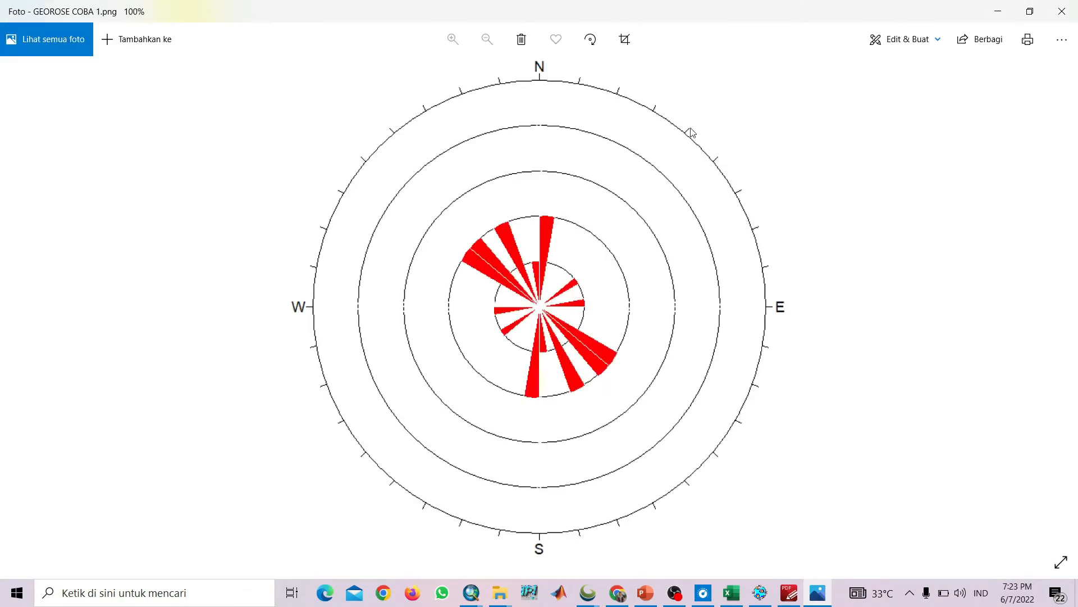
pyautogui.click(1061, 11)
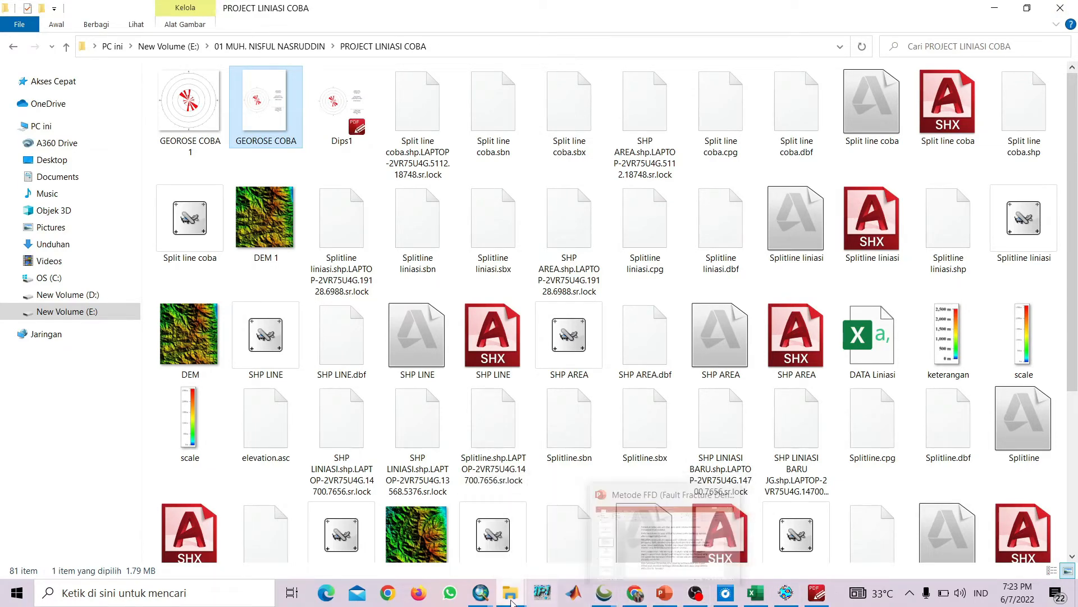
# Switch to the ArcMap layout containing Split line coba and place ruler guides just inside all four page edges
pyautogui.moveTo(482, 596)
pyautogui.moveTo(706, 553)
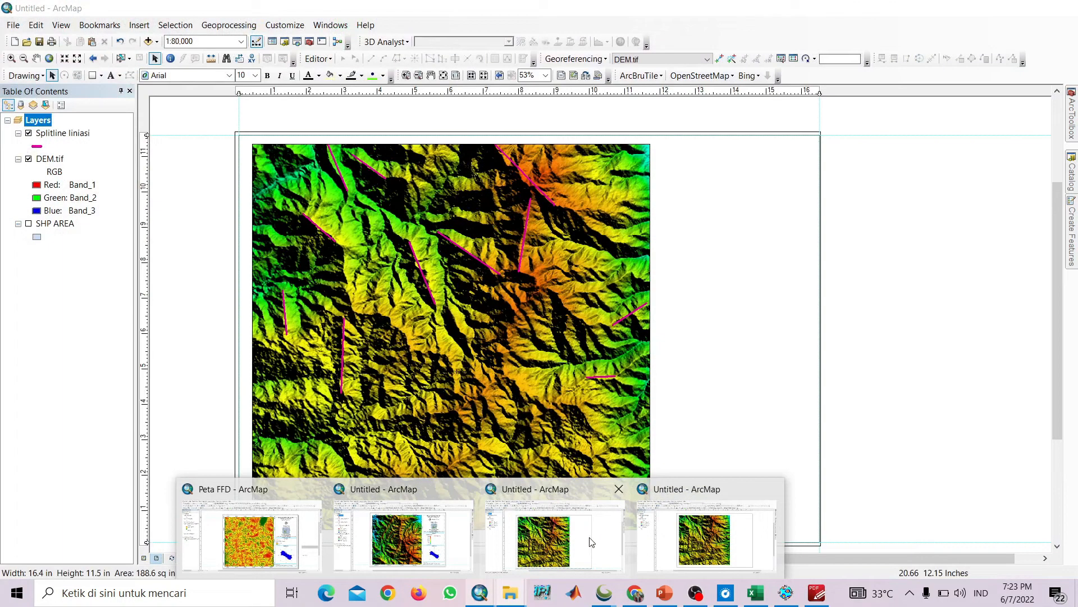
pyautogui.click(595, 542)
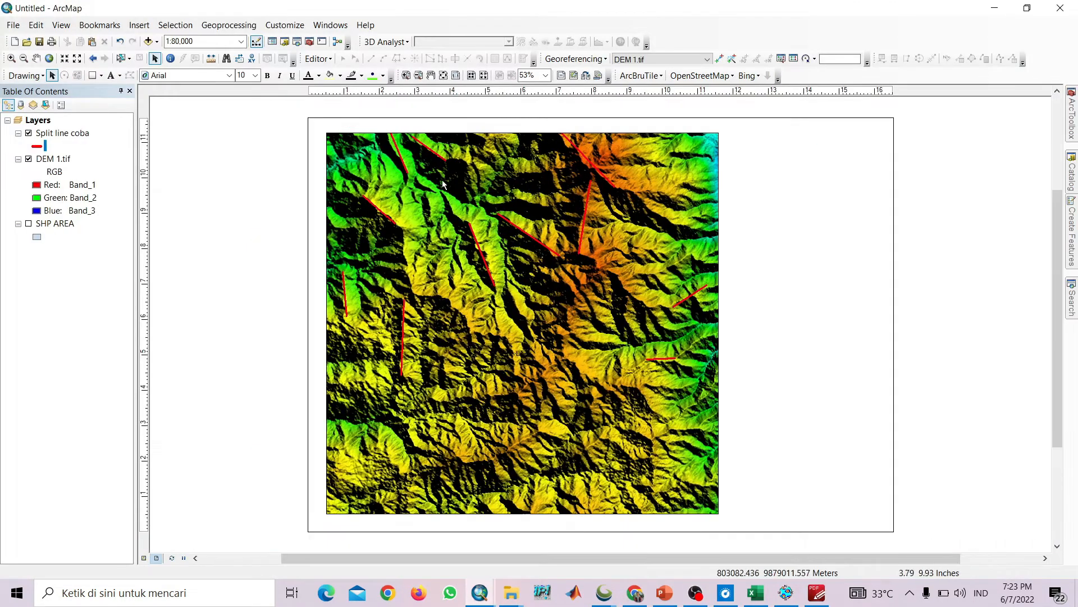
pyautogui.click(146, 121)
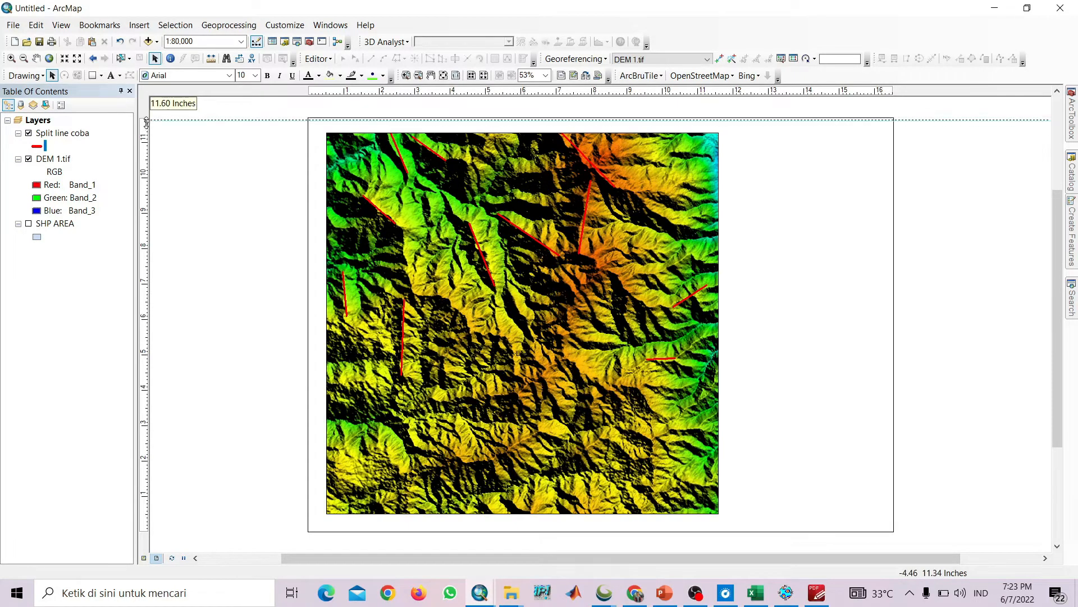
pyautogui.click(309, 91)
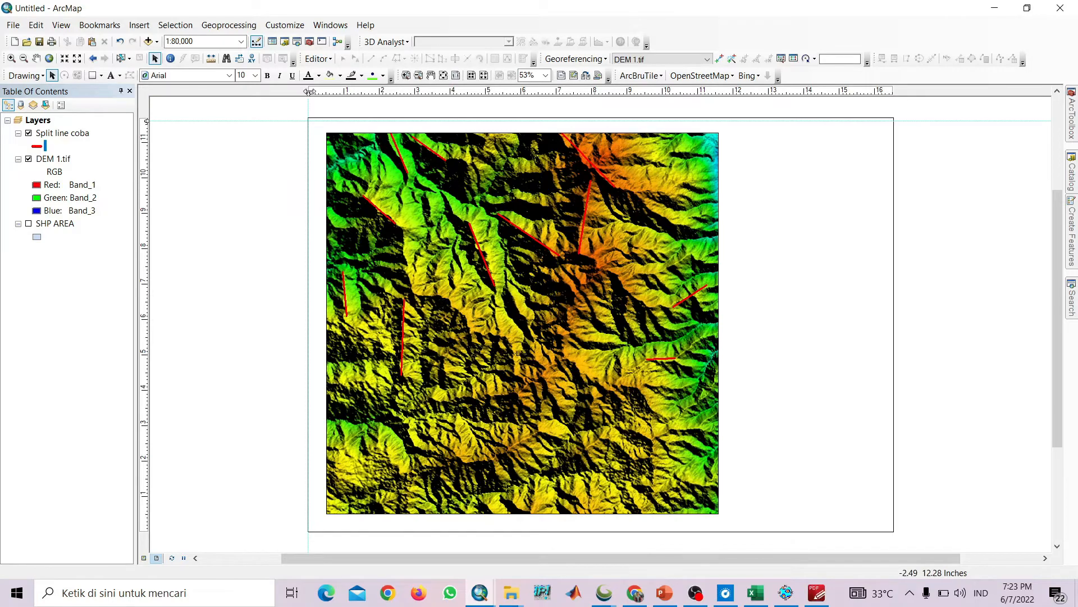
pyautogui.moveTo(308, 91); pyautogui.dragTo(312, 92)
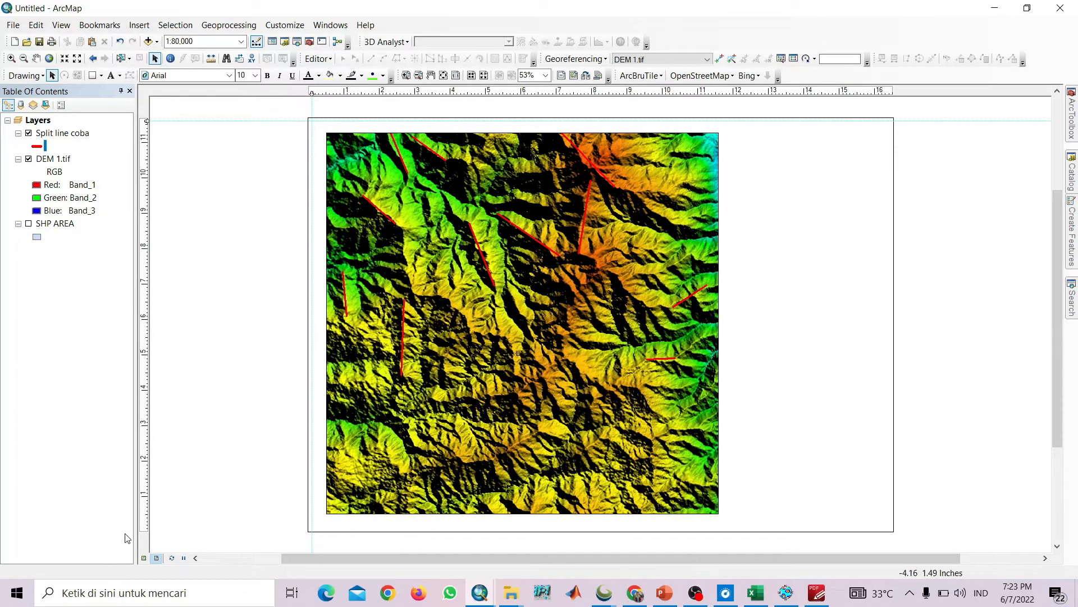
pyautogui.click(146, 531)
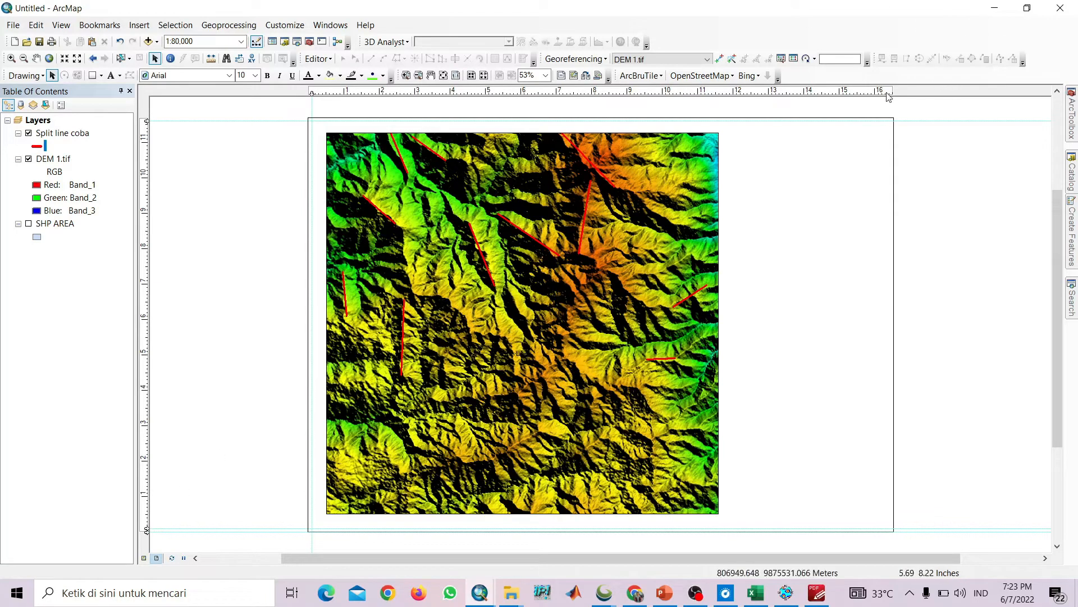
pyautogui.moveTo(893, 92); pyautogui.dragTo(892, 91)
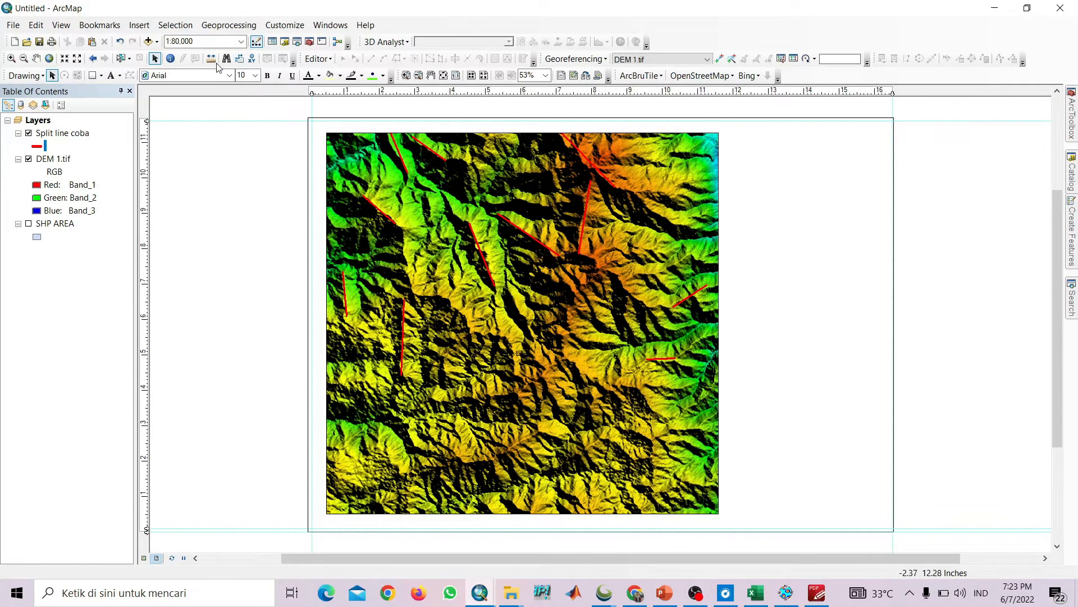
# Draw a page border rectangle about 16.4 by 11.5 in along the guides, with no fill colour and a black outline
pyautogui.click(91, 76)
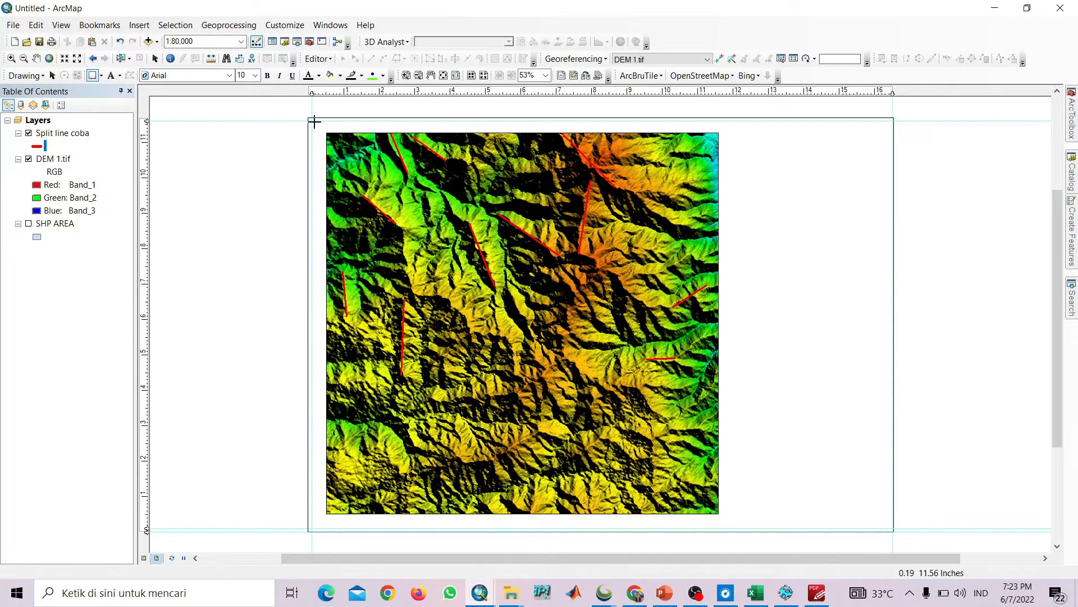
pyautogui.moveTo(312, 120)
pyautogui.mouseDown()
pyautogui.moveTo(814, 504)
pyautogui.moveTo(881, 535)
pyautogui.moveTo(888, 525)
pyautogui.mouseUp()
pyautogui.doubleClick(780, 262)
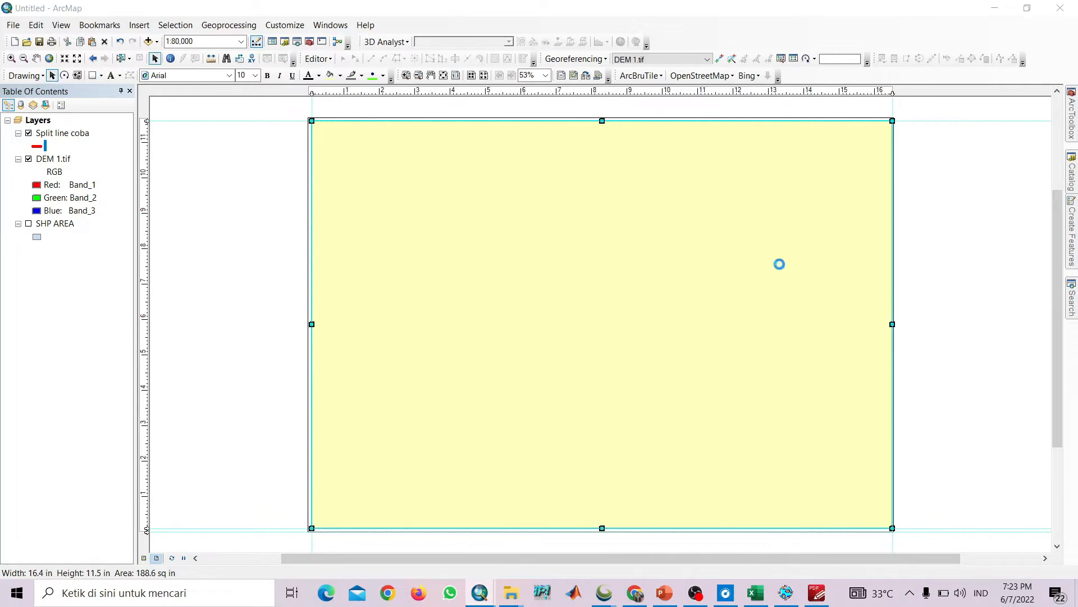
pyautogui.click(487, 238)
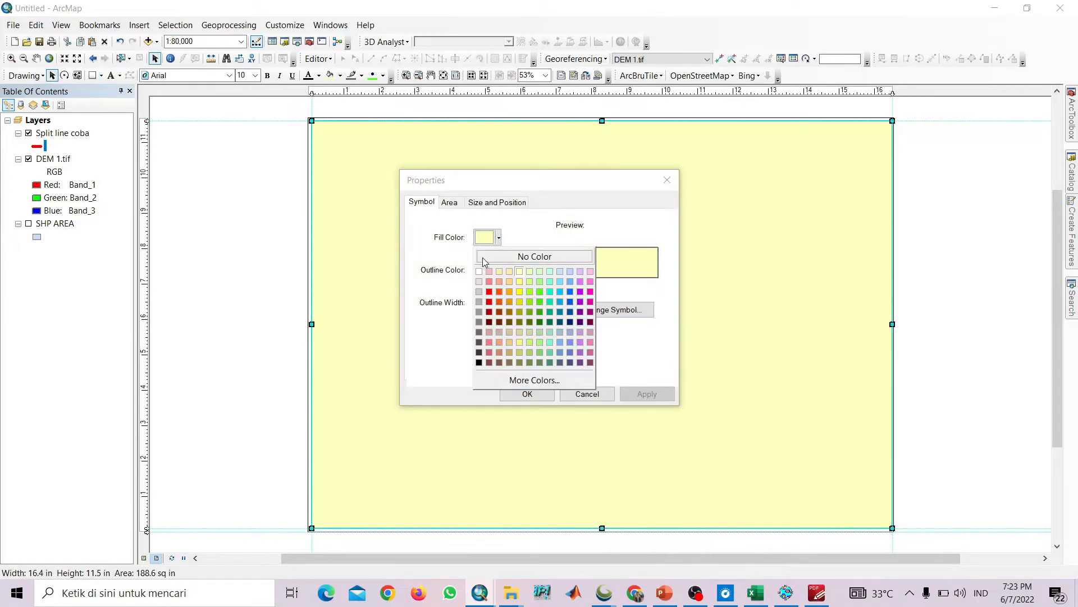
pyautogui.click(484, 257)
pyautogui.click(487, 270)
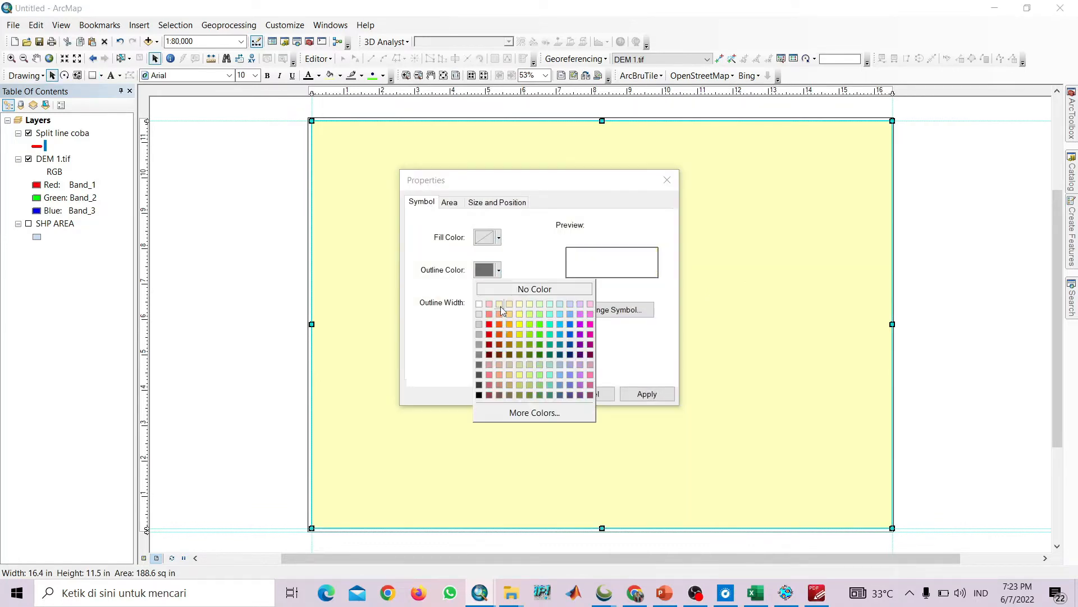
pyautogui.click(479, 395)
pyautogui.click(529, 394)
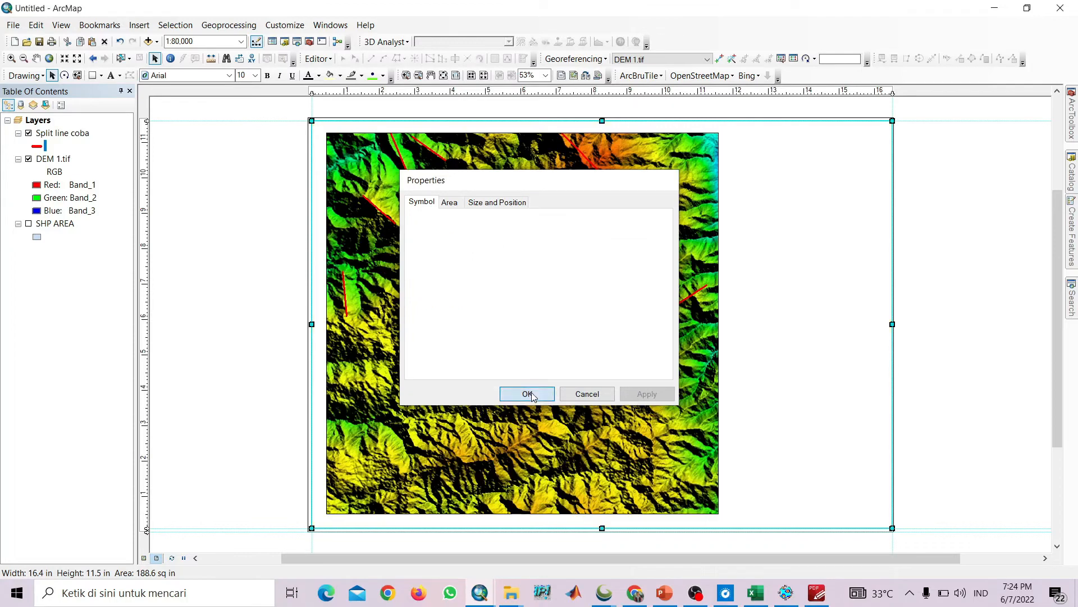
pyautogui.click(934, 279)
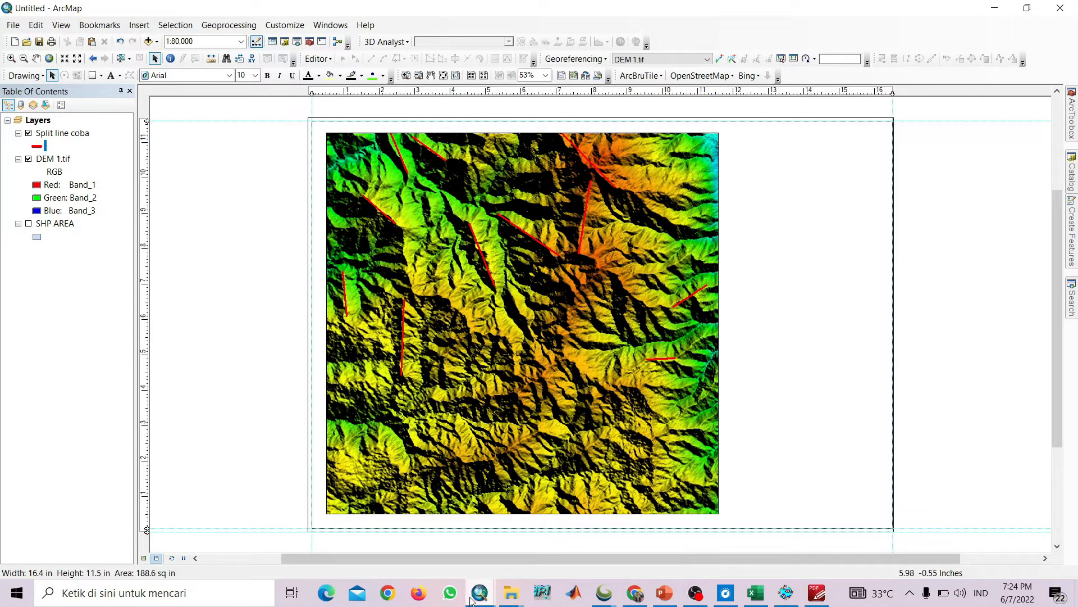
# Copy the title, index map, legend and rose diagram panel from the Peta FFD layout into the Split line coba layout beside the map
pyautogui.moveTo(482, 596)
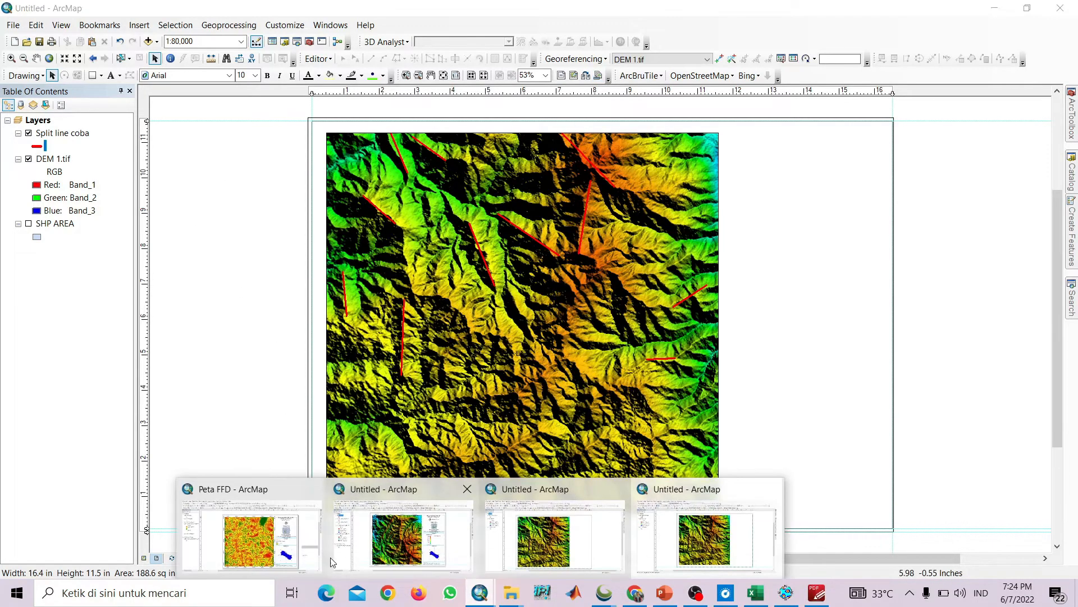
pyautogui.moveTo(299, 558)
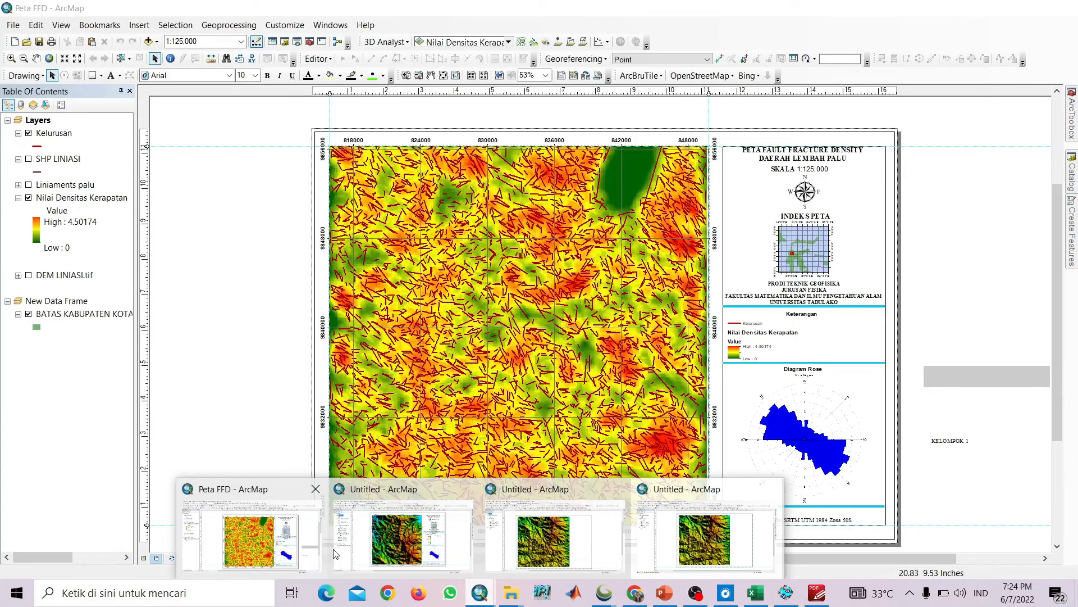
pyautogui.moveTo(364, 553)
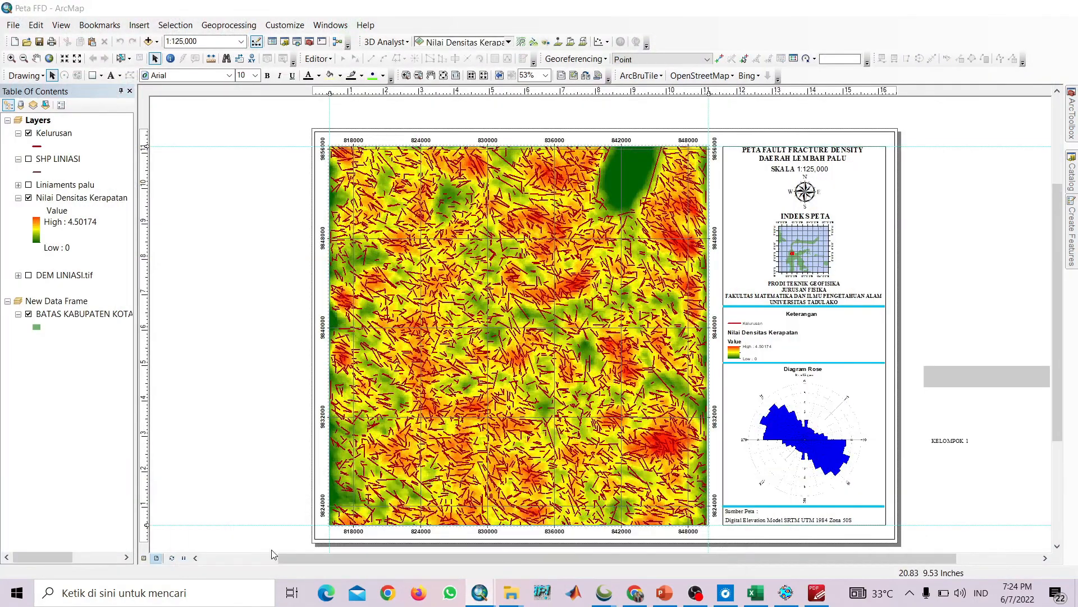
pyautogui.click(253, 539)
pyautogui.moveTo(718, 109); pyautogui.dragTo(897, 527)
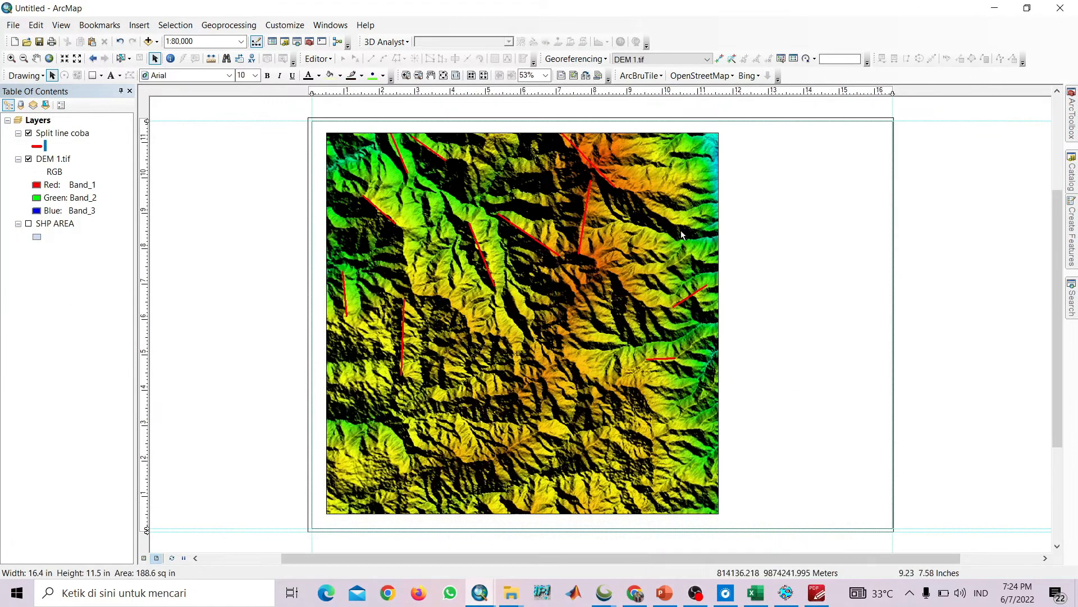
pyautogui.click(799, 190)
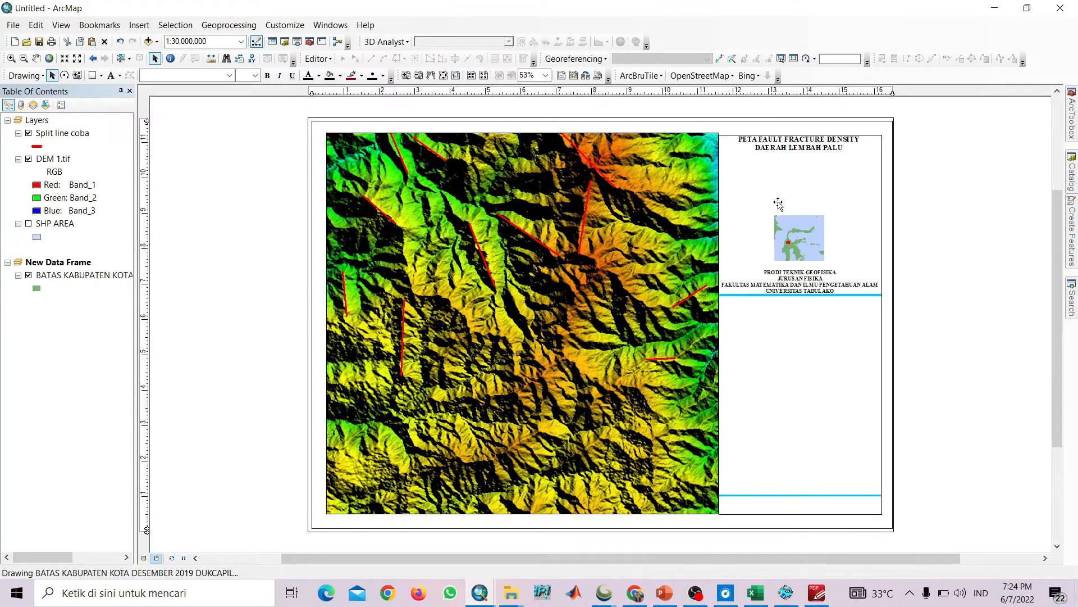
pyautogui.hotkey('ctrl', 'a')
pyautogui.click(915, 252)
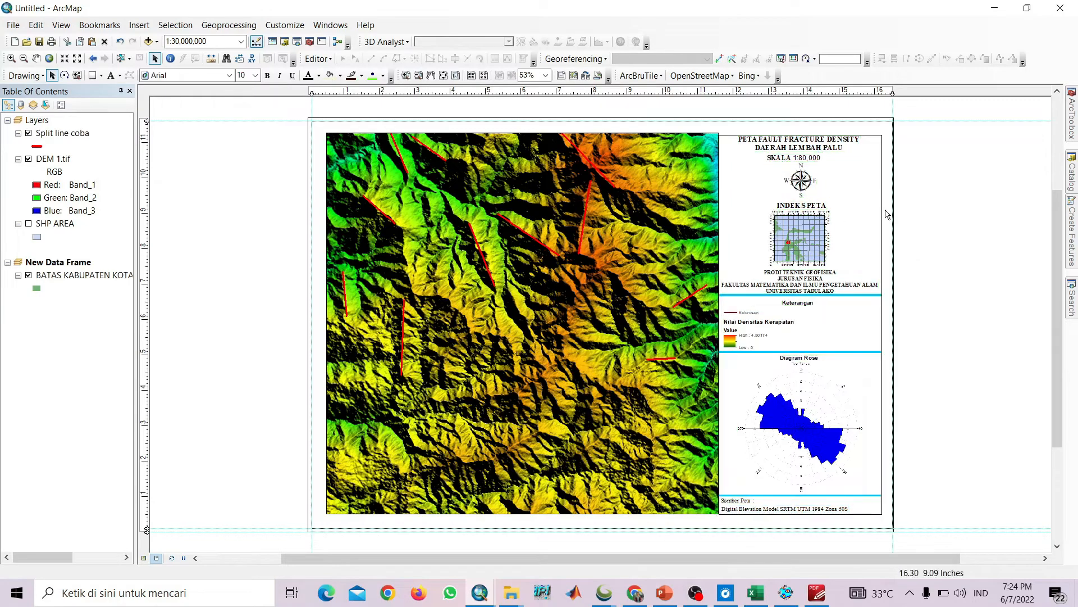
pyautogui.scroll(2, 876, 168)
pyautogui.scroll(1, 877, 161)
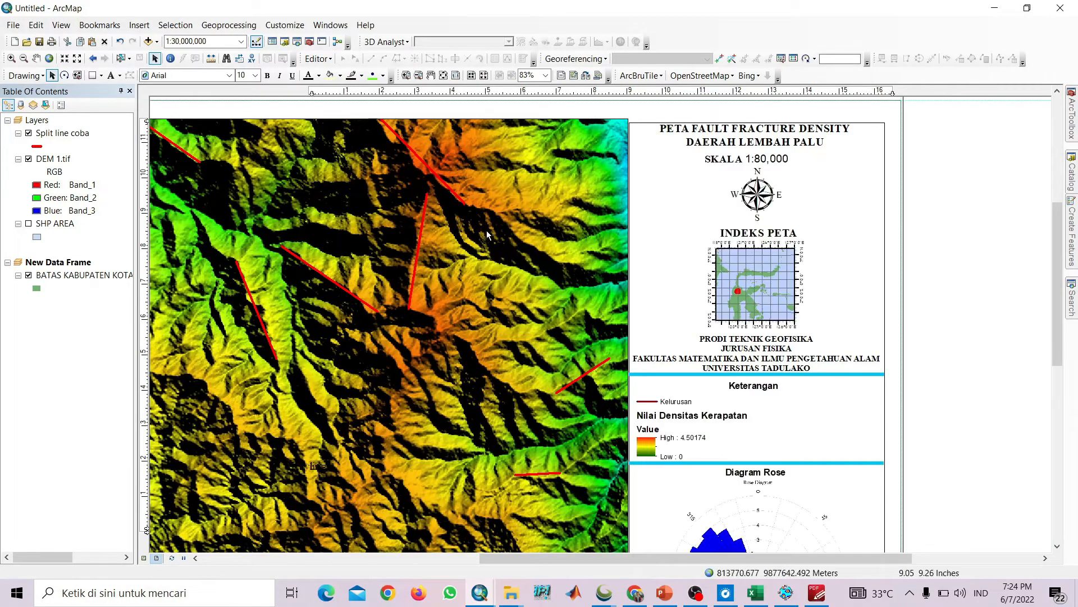
pyautogui.moveTo(486, 230); pyautogui.dragTo(744, 173)
pyautogui.scroll(-3, 855, 215)
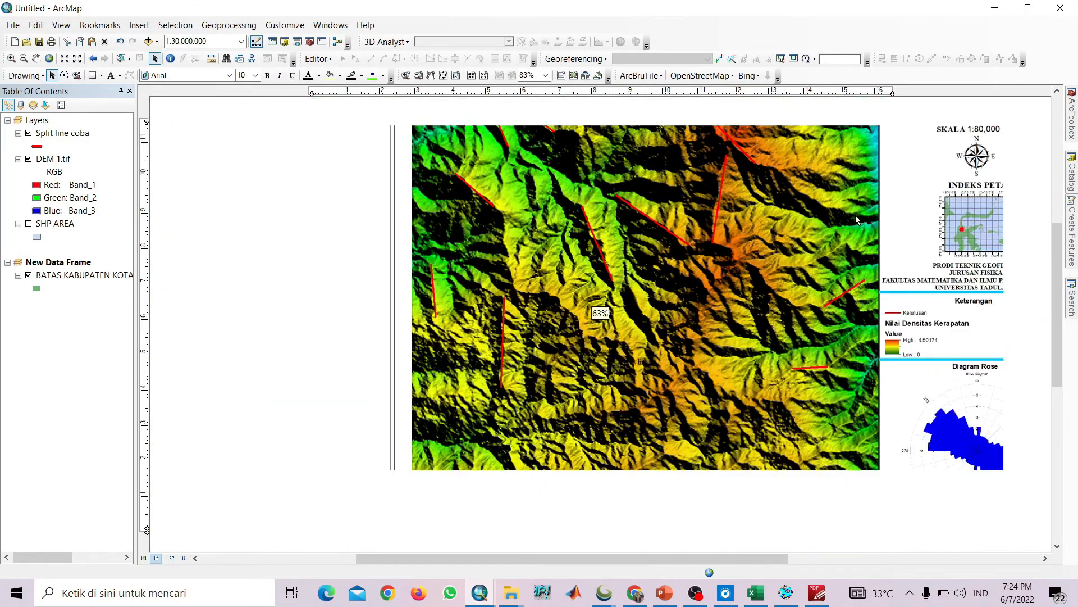
pyautogui.moveTo(888, 216); pyautogui.dragTo(489, 229)
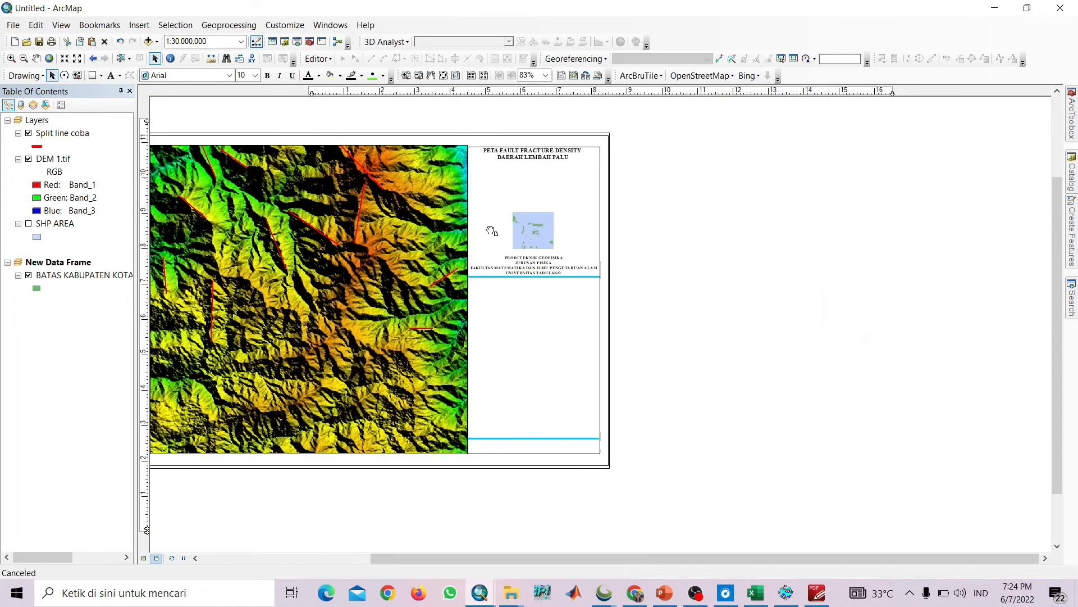
# Delete the copied legend entries under the Keterangan heading in the map's side panel
pyautogui.scroll(2, 625, 223)
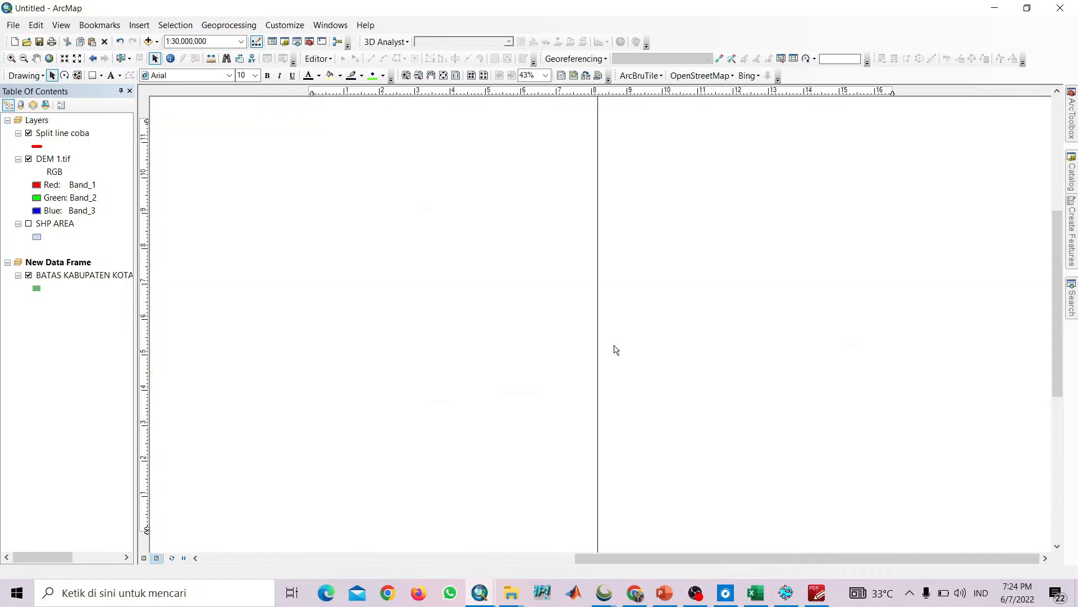
pyautogui.moveTo(617, 371); pyautogui.dragTo(638, 292)
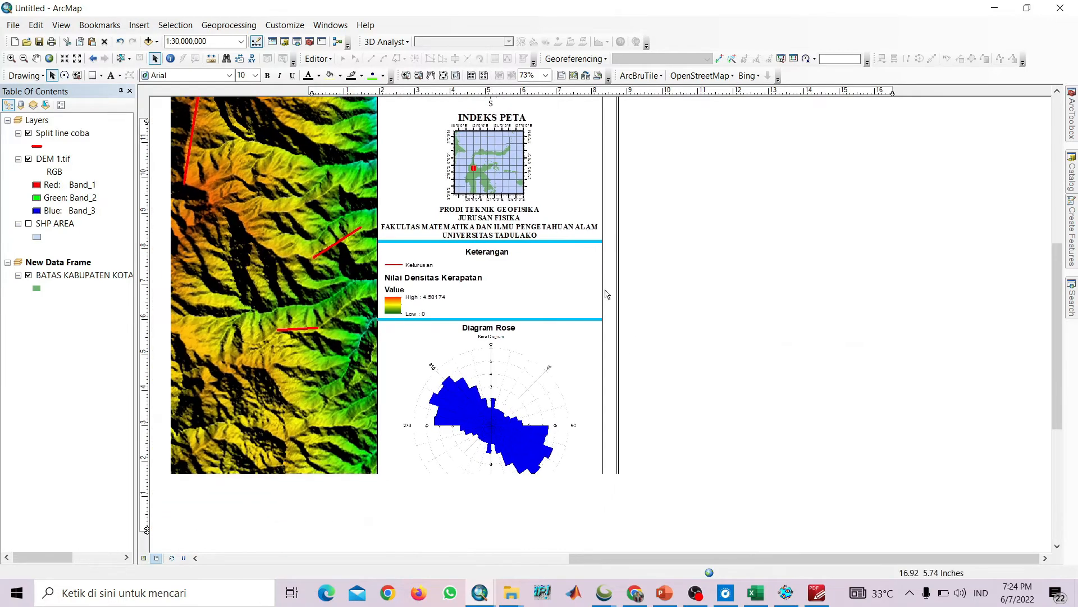
pyautogui.click(417, 294)
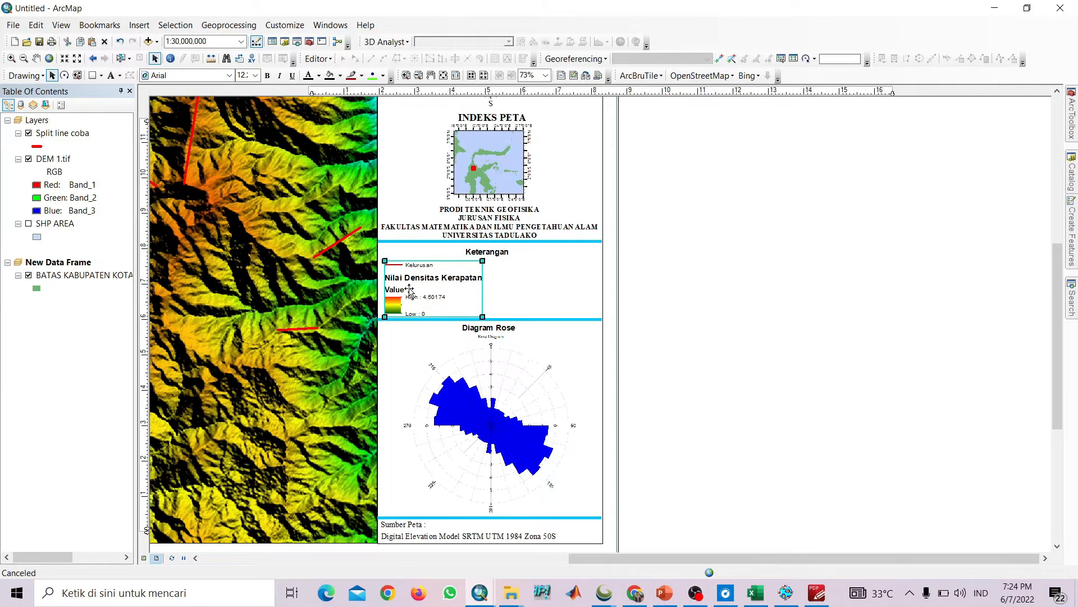
pyautogui.rightClick(459, 288)
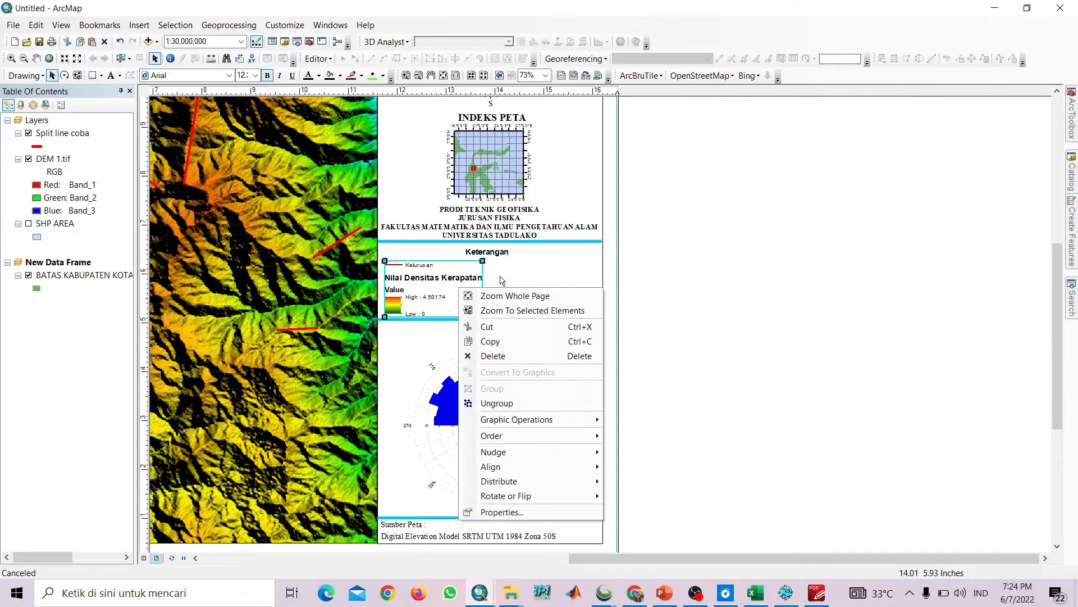
pyautogui.click(505, 356)
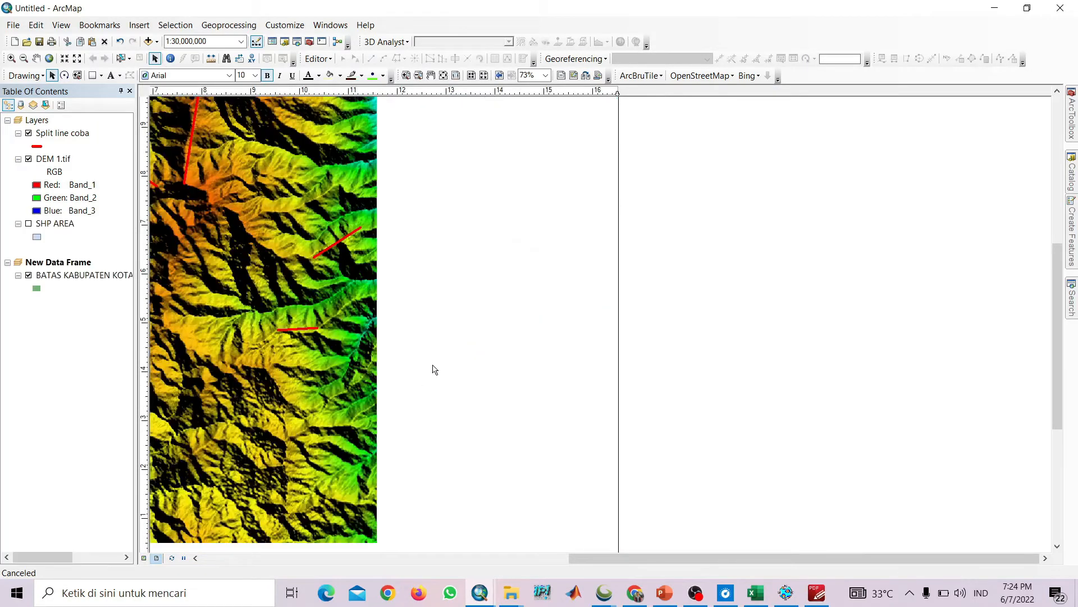
# Delete the copied rose diagram image under the Diagram Rose heading
pyautogui.click(488, 396)
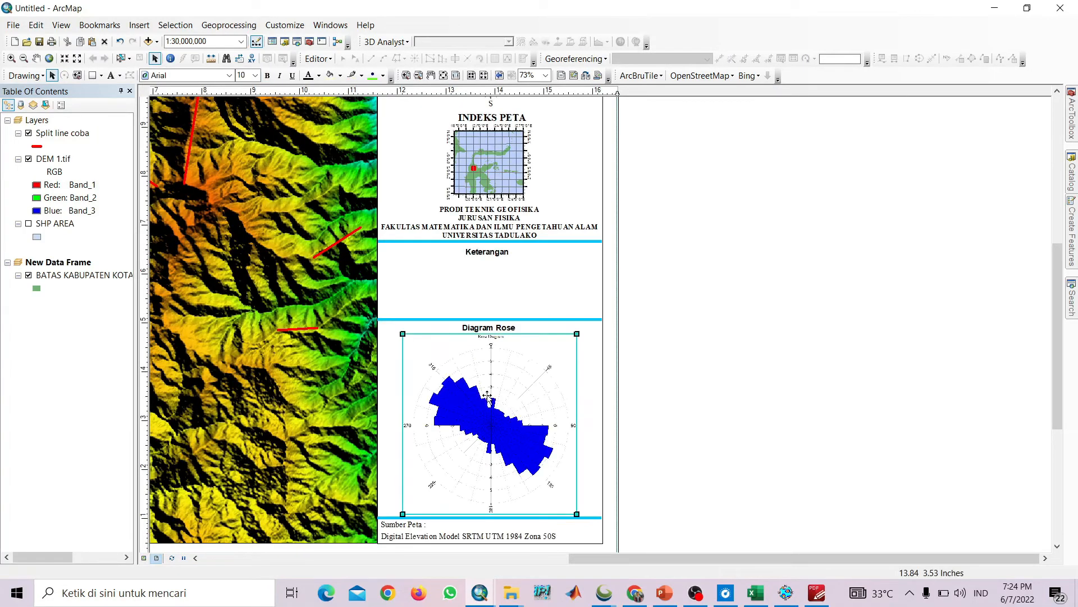
pyautogui.rightClick(488, 396)
pyautogui.click(562, 229)
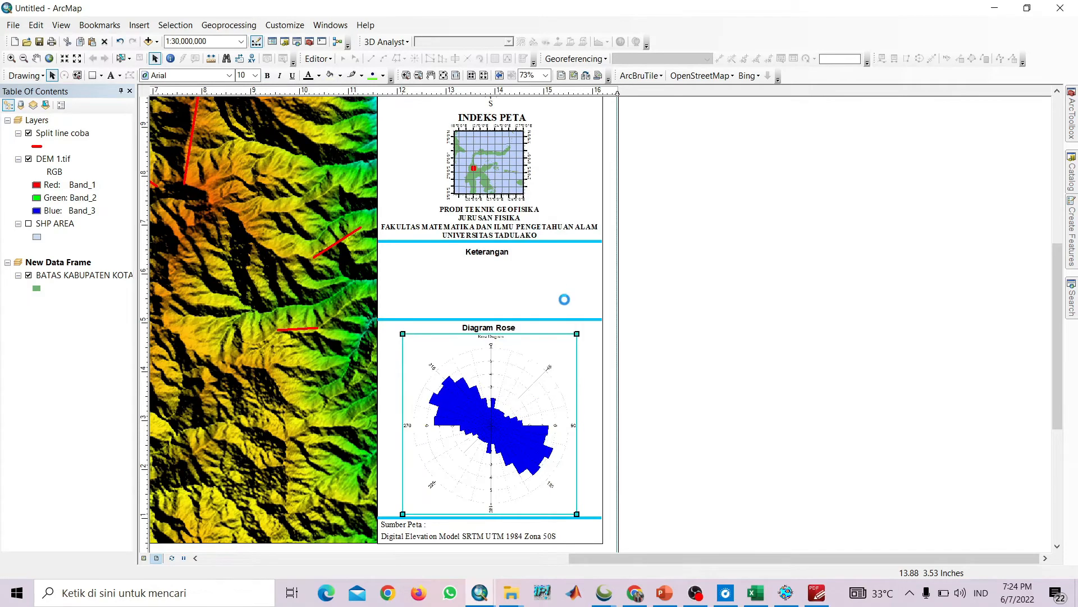
pyautogui.moveTo(600, 395); pyautogui.dragTo(605, 304)
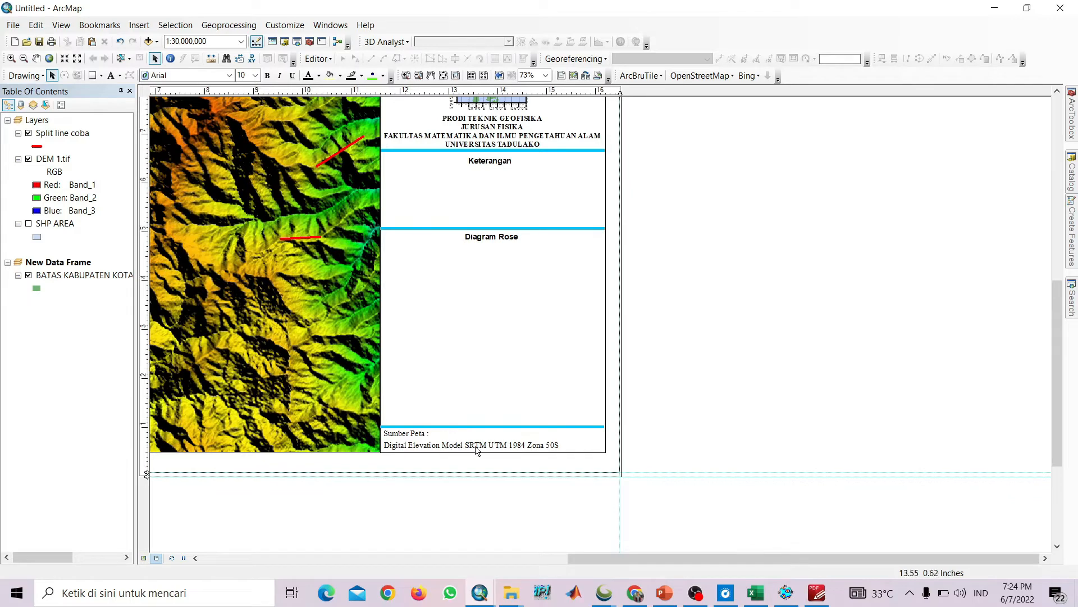
pyautogui.moveTo(496, 314); pyautogui.dragTo(490, 545)
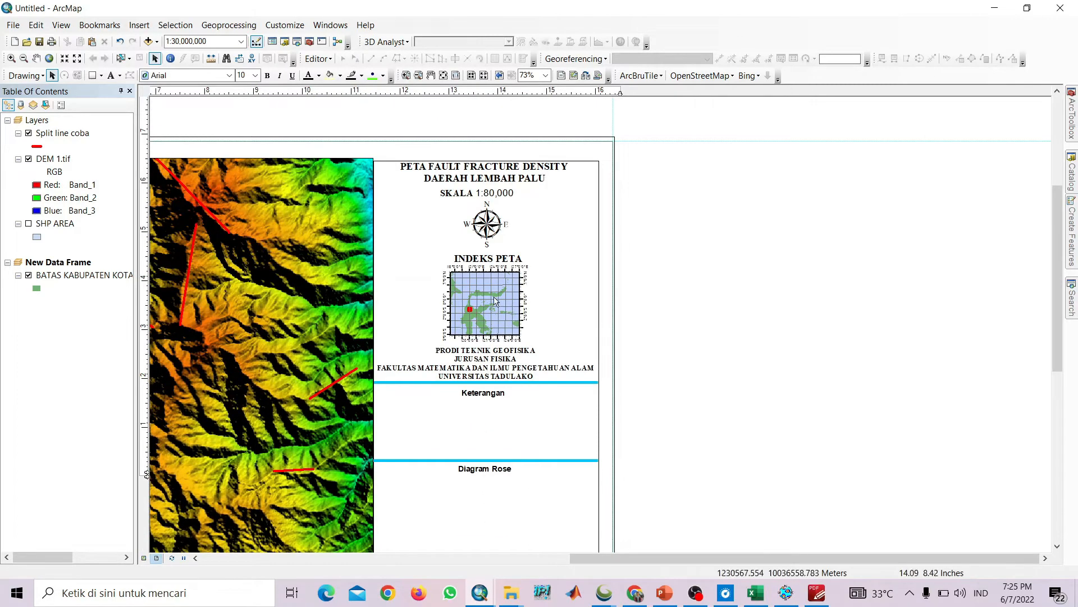
pyautogui.click(494, 303)
pyautogui.rightClick(469, 300)
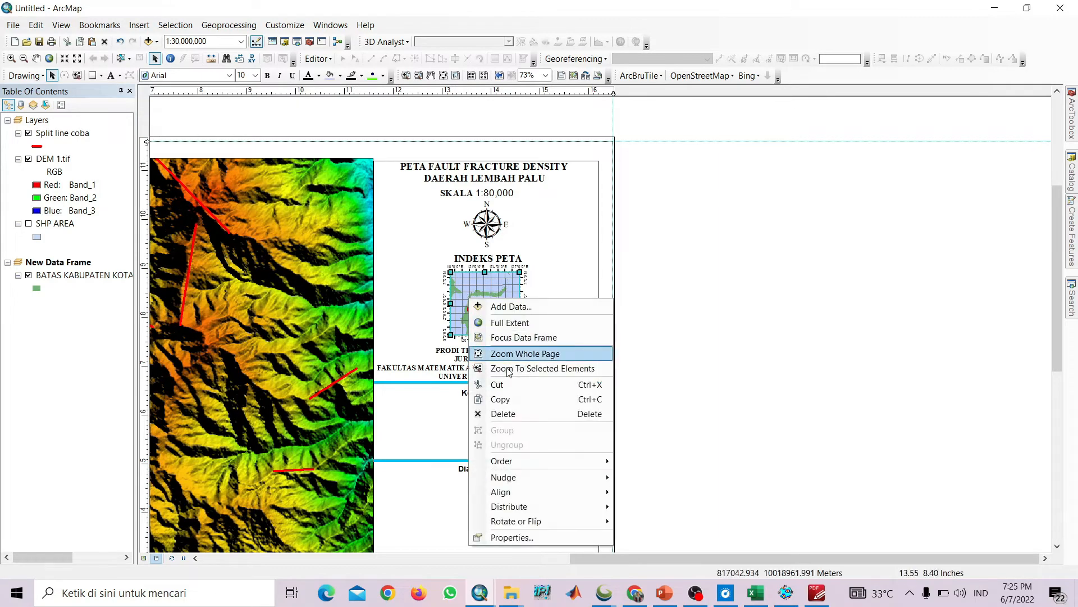
pyautogui.click(528, 541)
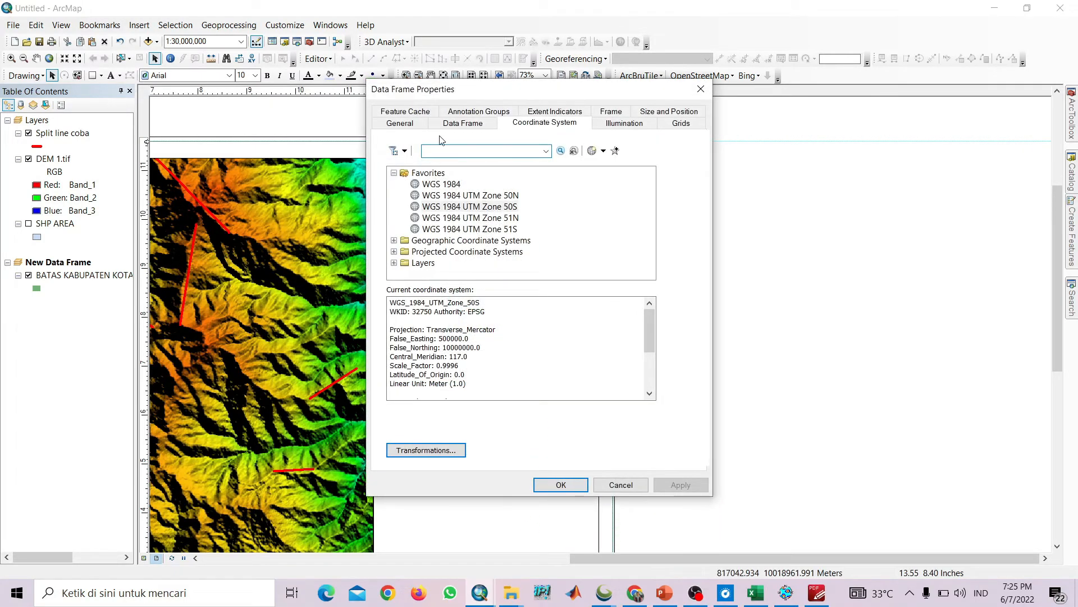
pyautogui.click(701, 88)
# Remove all extent indicators from the index map data frame and add back a single one for Layers
pyautogui.rightClick(500, 322)
pyautogui.click(542, 559)
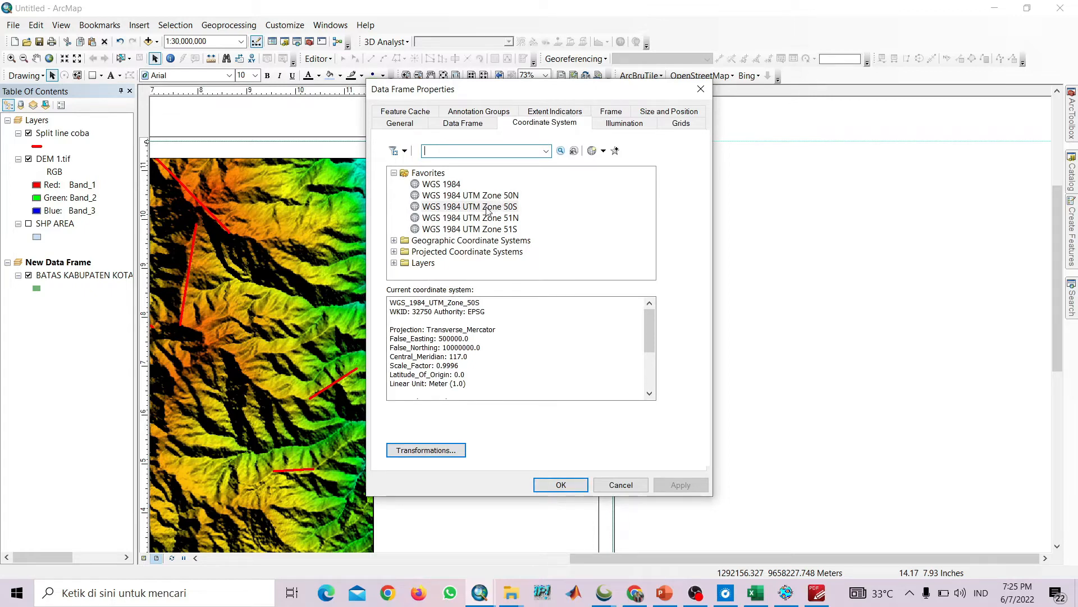
pyautogui.click(528, 112)
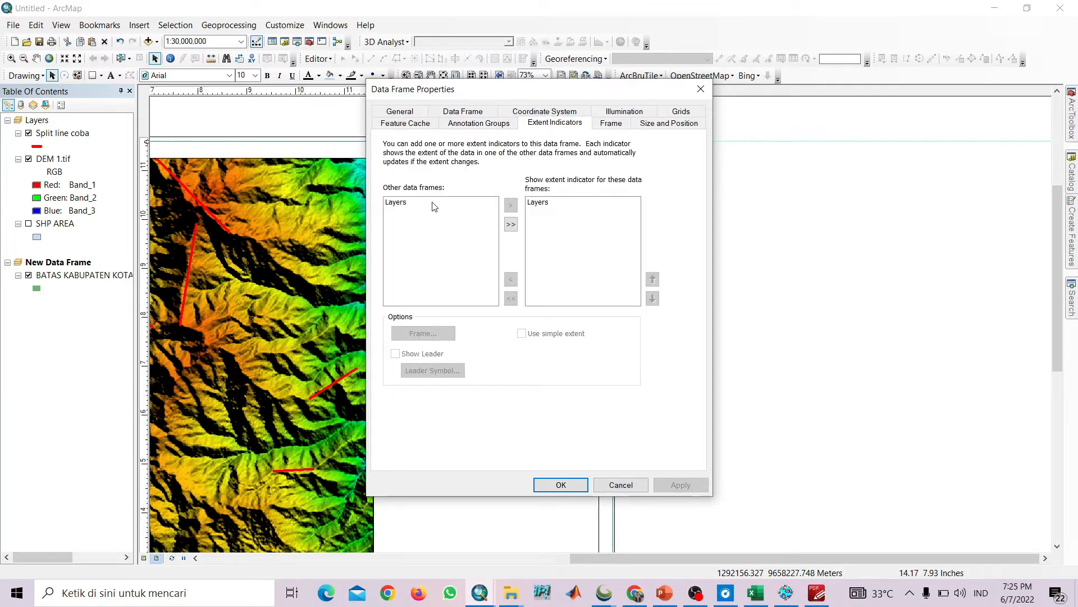
pyautogui.click(436, 203)
pyautogui.click(510, 205)
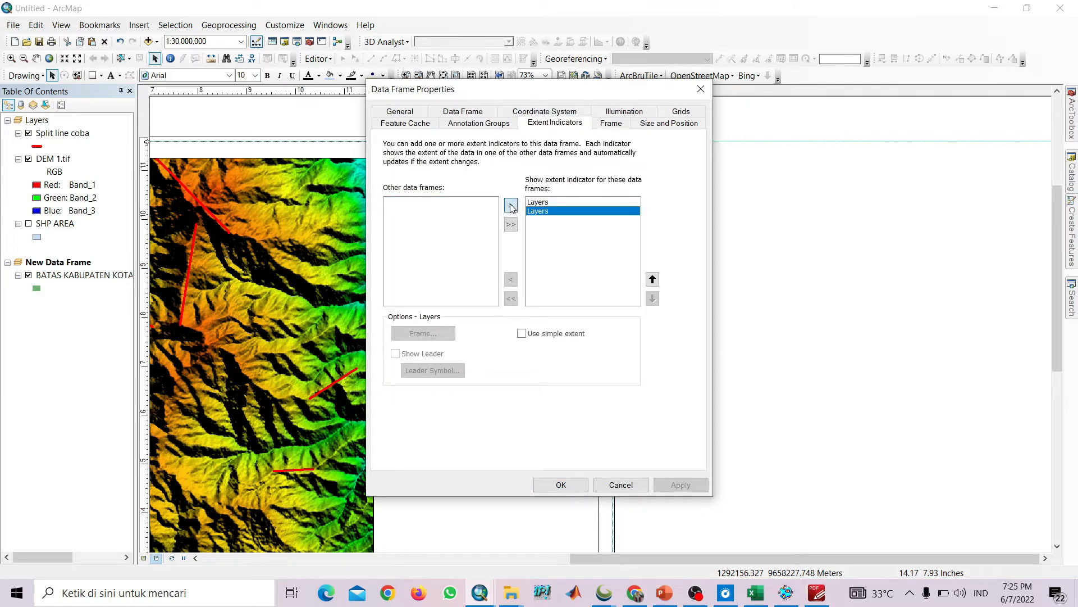
pyautogui.click(511, 279)
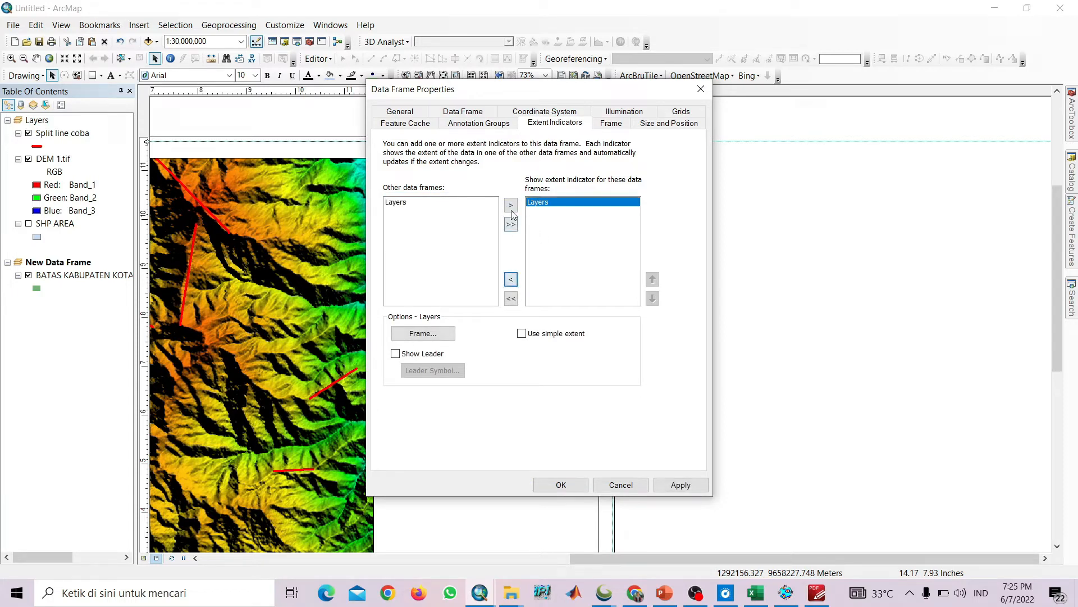
pyautogui.click(511, 280)
pyautogui.click(476, 203)
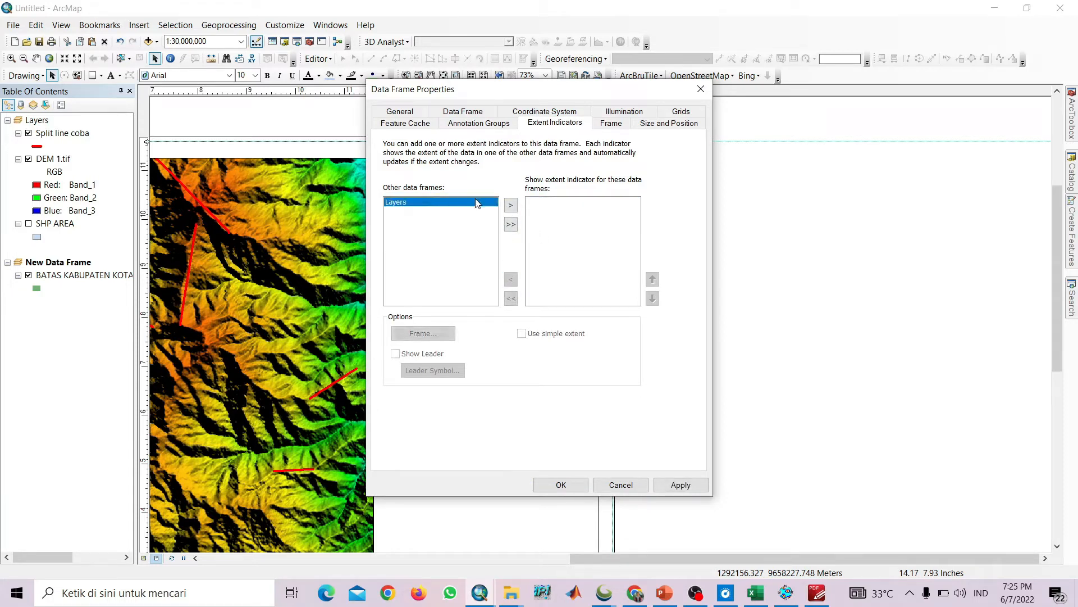
pyautogui.click(510, 206)
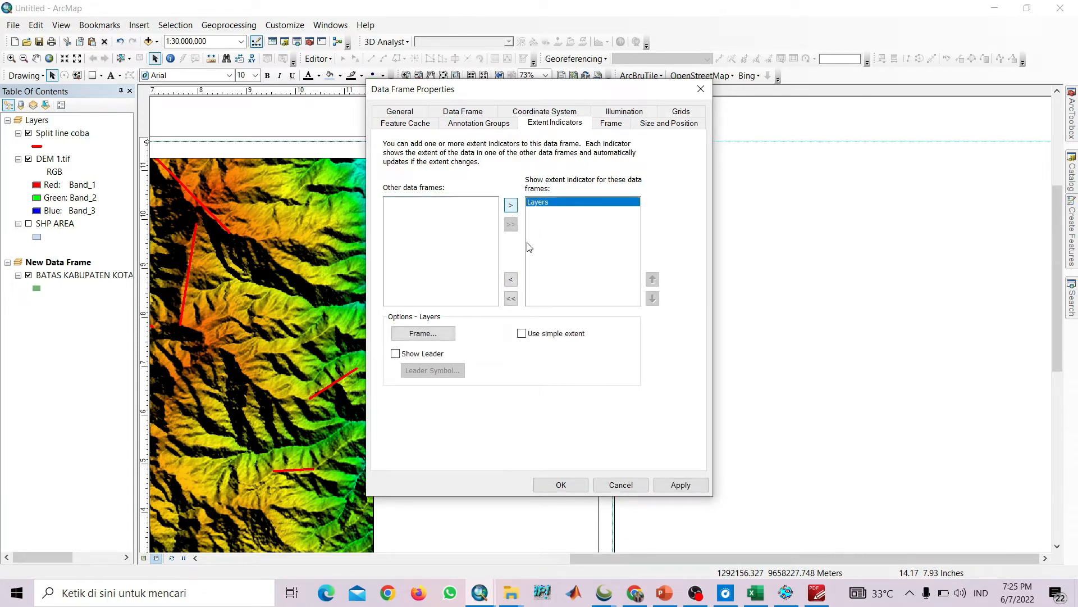
pyautogui.click(673, 484)
pyautogui.click(568, 483)
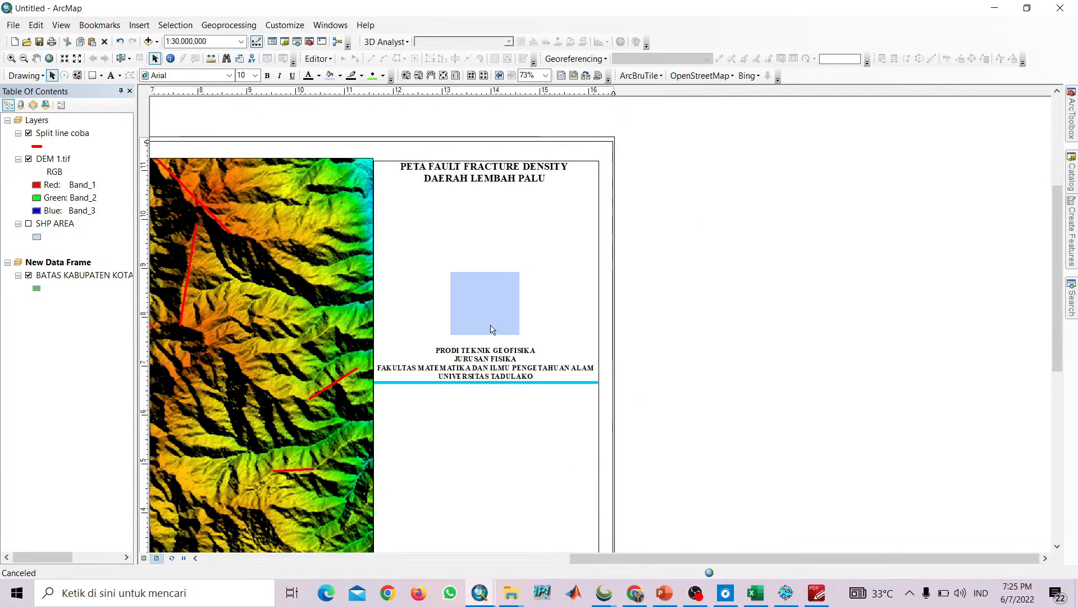
# Set the index map graticule's X and Y intervals to 0 degrees 60 minutes
pyautogui.rightClick(479, 293)
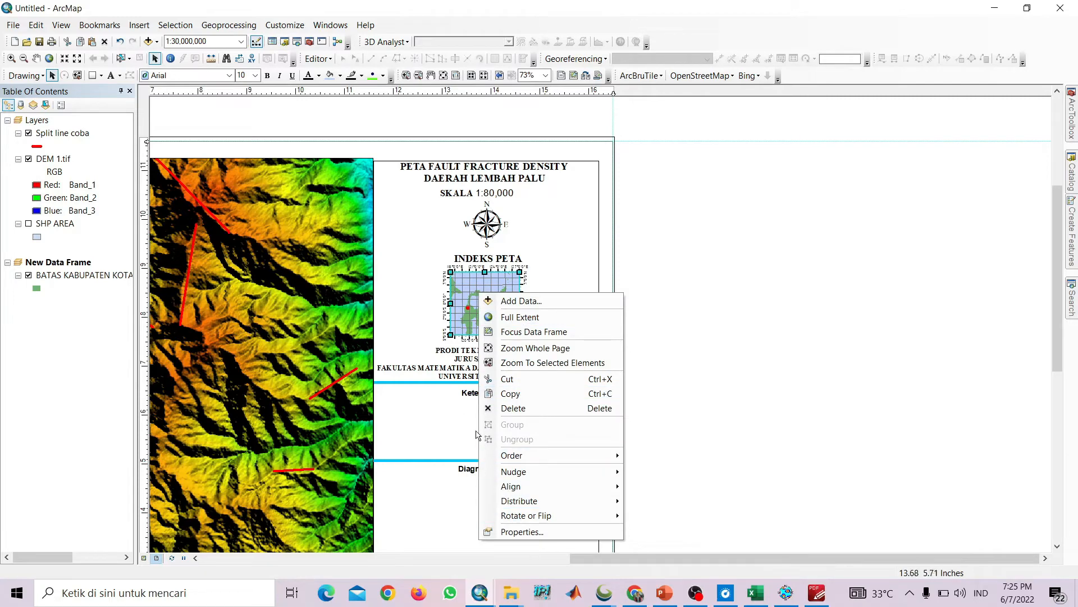
pyautogui.click(529, 534)
pyautogui.click(666, 112)
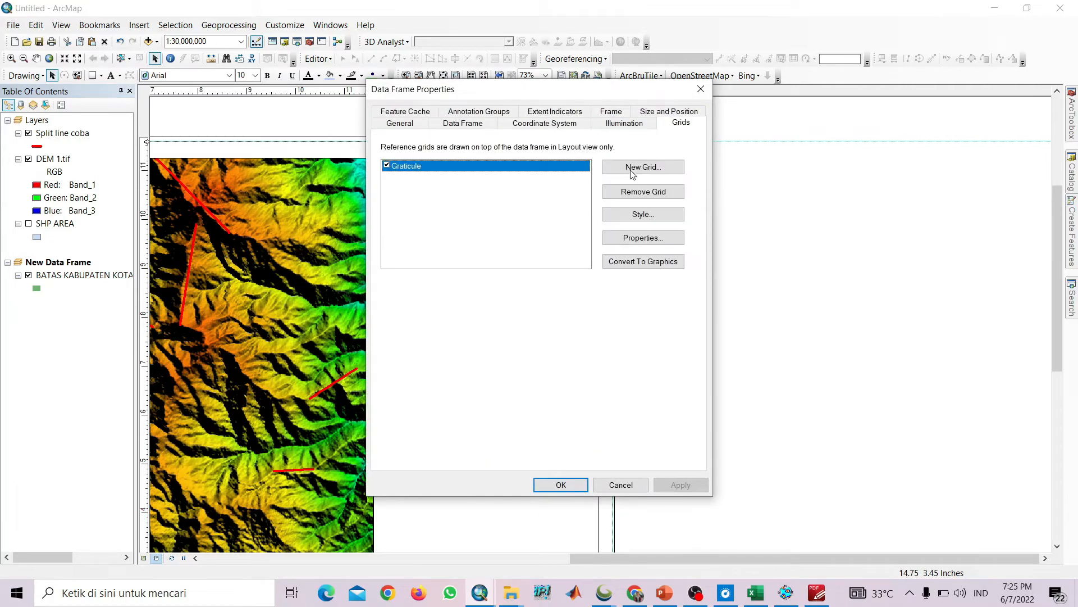
pyautogui.click(650, 238)
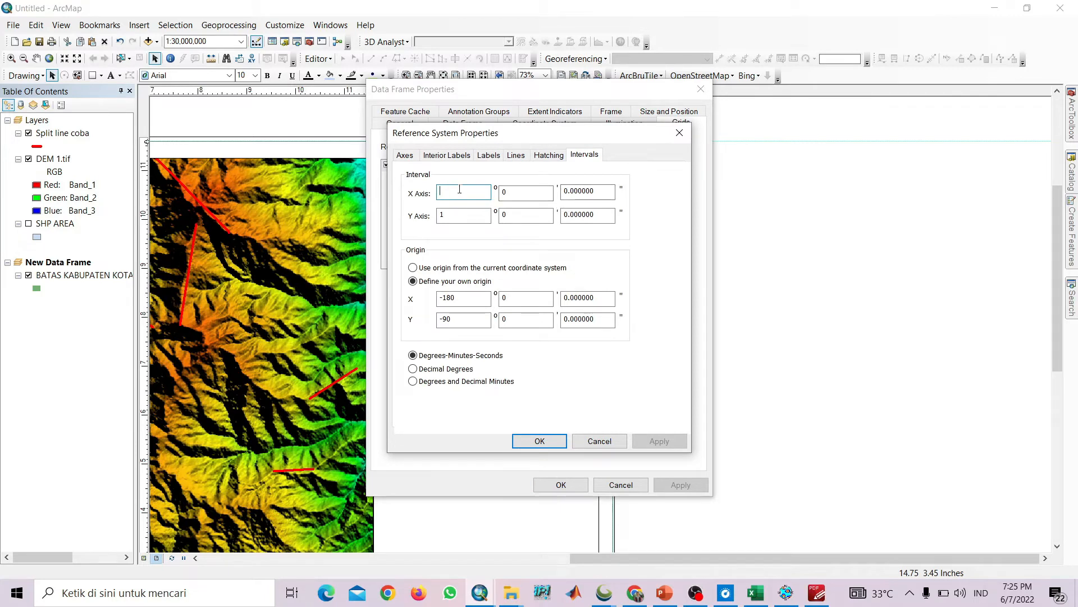
pyautogui.press('BackSpace')
pyautogui.click(455, 217)
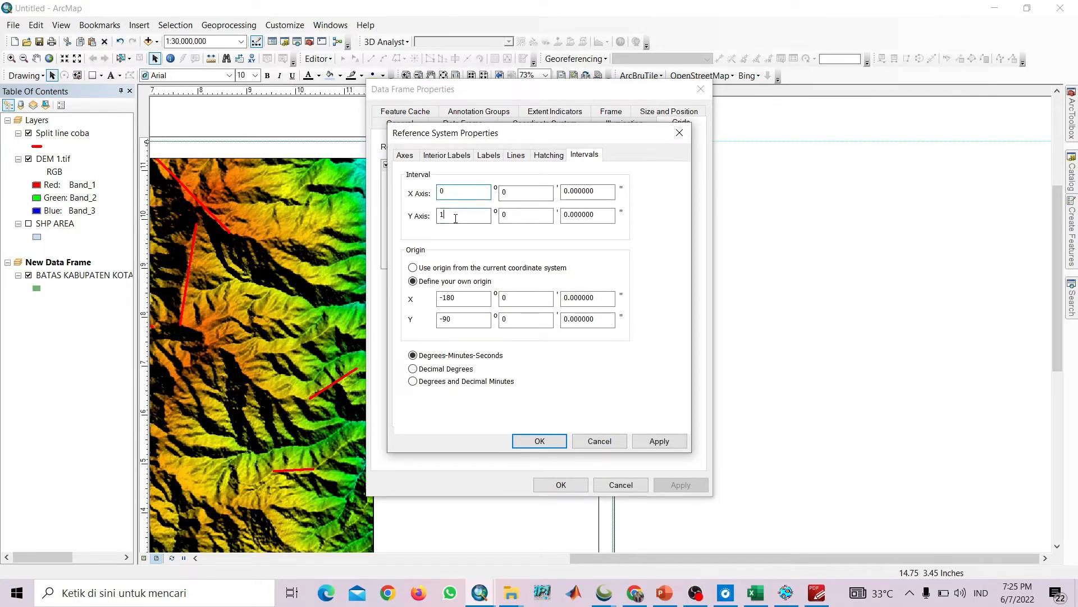
pyautogui.click(515, 191)
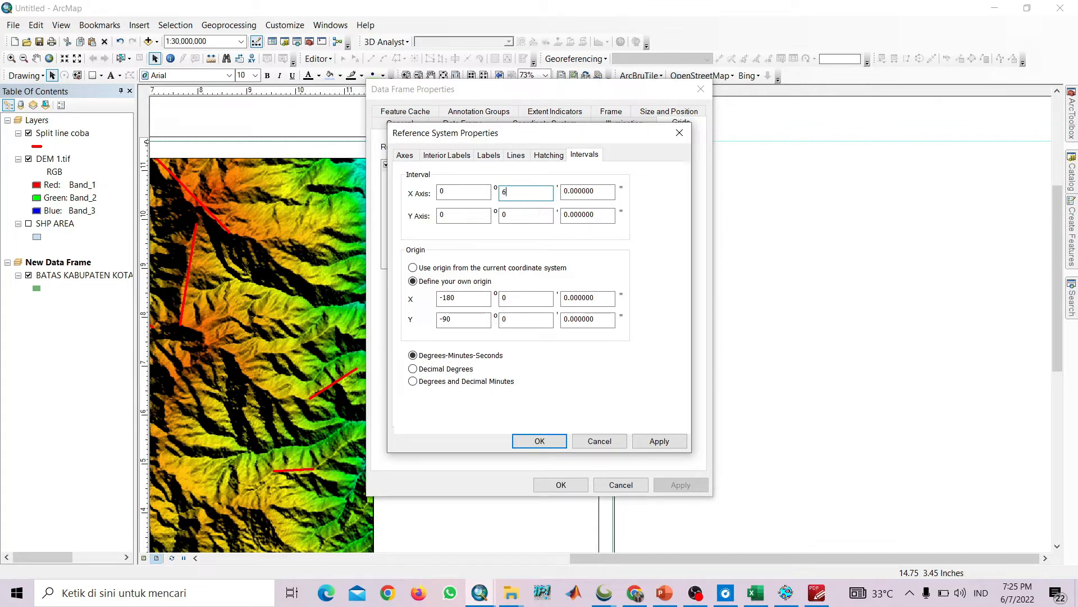
pyautogui.click(520, 213)
pyautogui.click(654, 441)
pyautogui.click(540, 441)
pyautogui.click(679, 485)
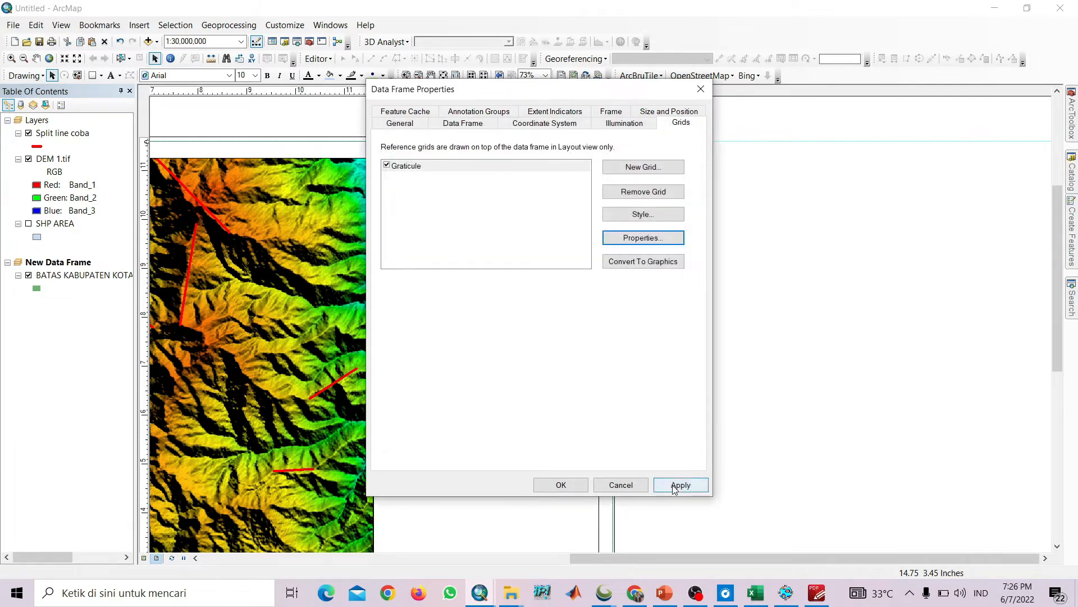
# Change the index map graticule's X and Y intervals to 0 degrees 50 minutes and apply them
pyautogui.moveTo(564, 92); pyautogui.dragTo(794, 129)
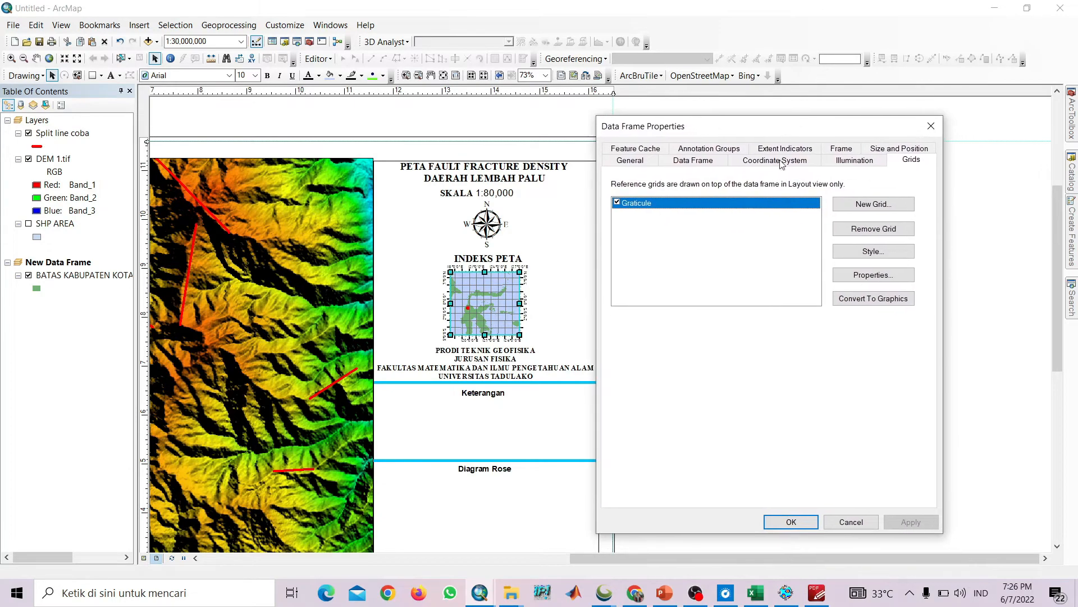
pyautogui.click(887, 275)
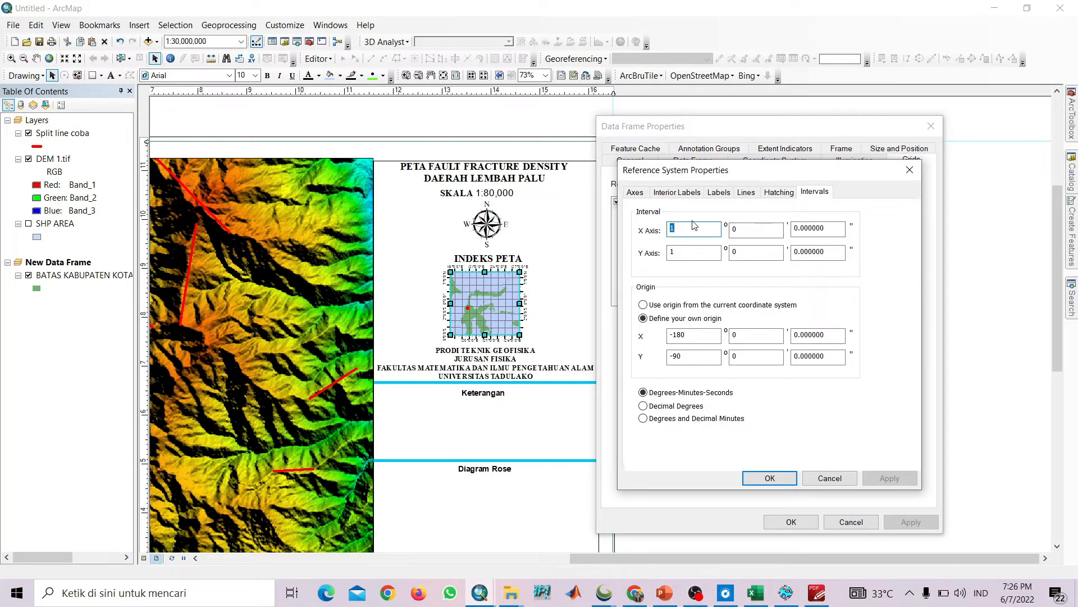
pyautogui.press('BackSpace')
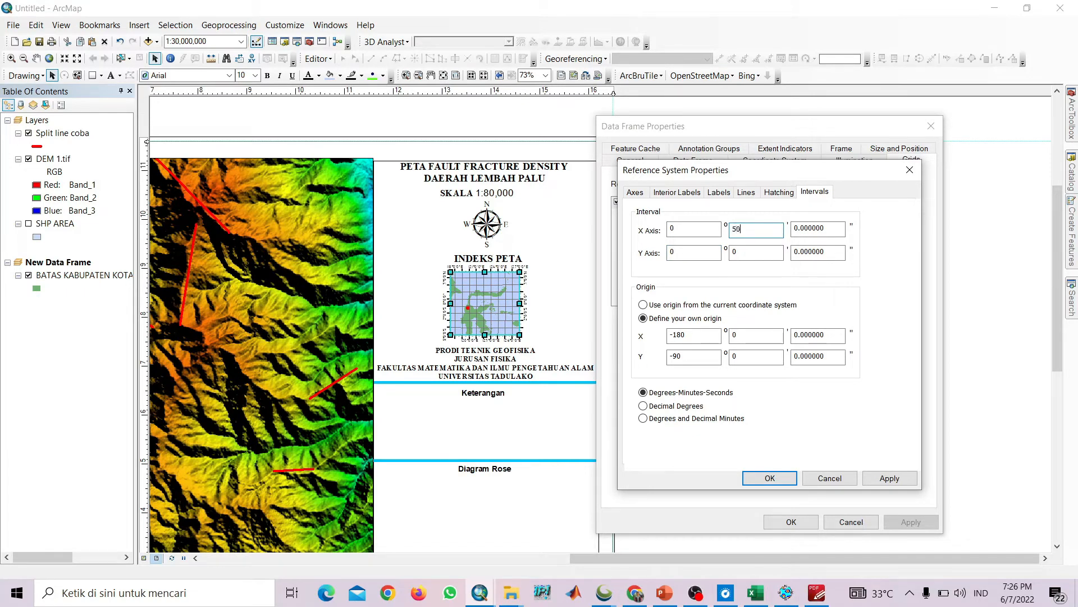
pyautogui.click(757, 251)
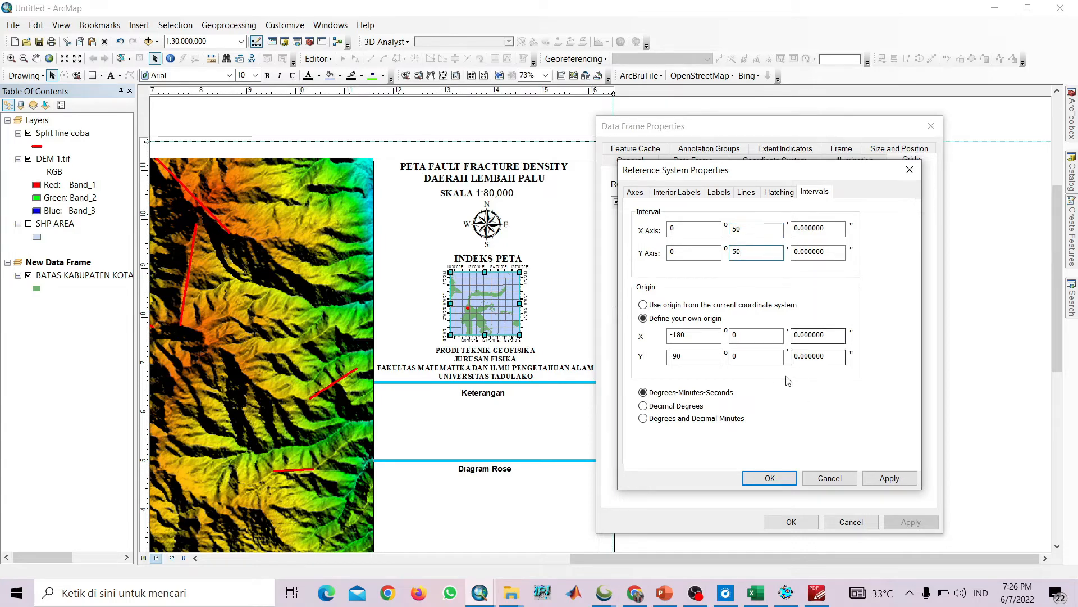
pyautogui.click(899, 476)
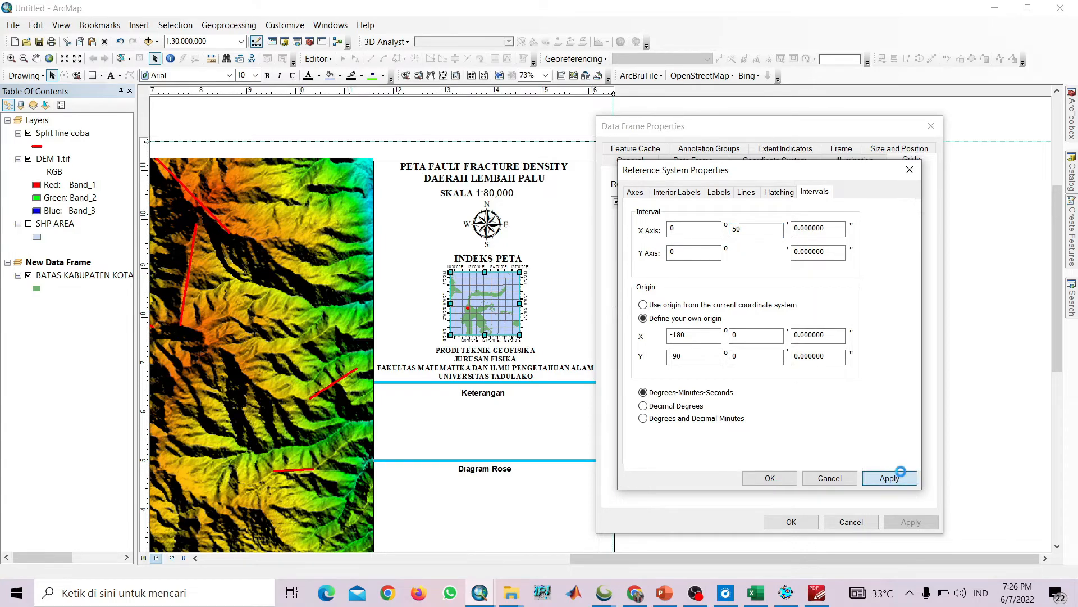
pyautogui.click(770, 478)
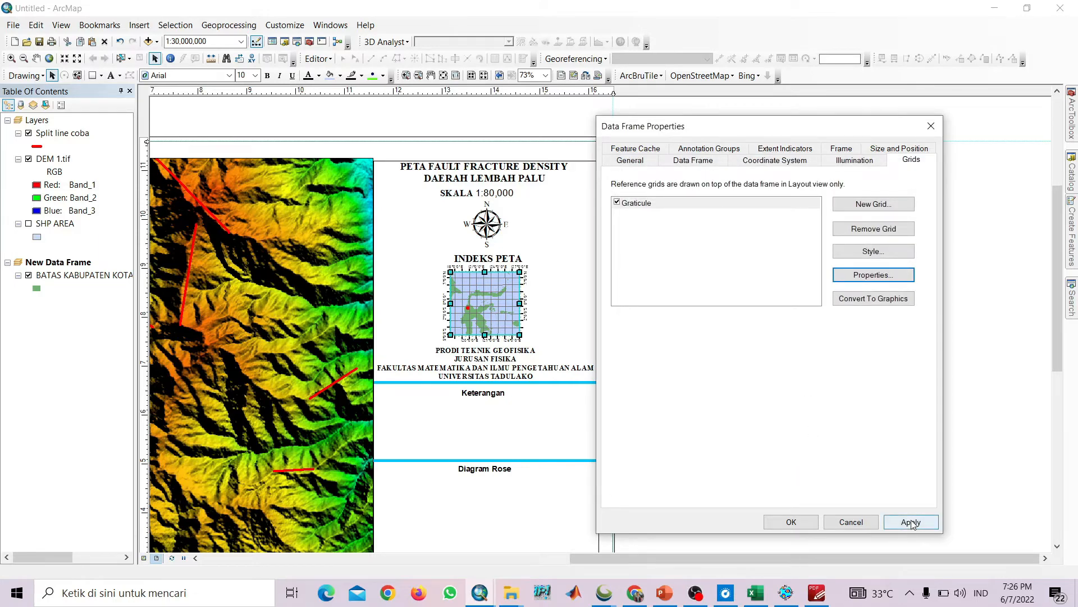
pyautogui.click(910, 522)
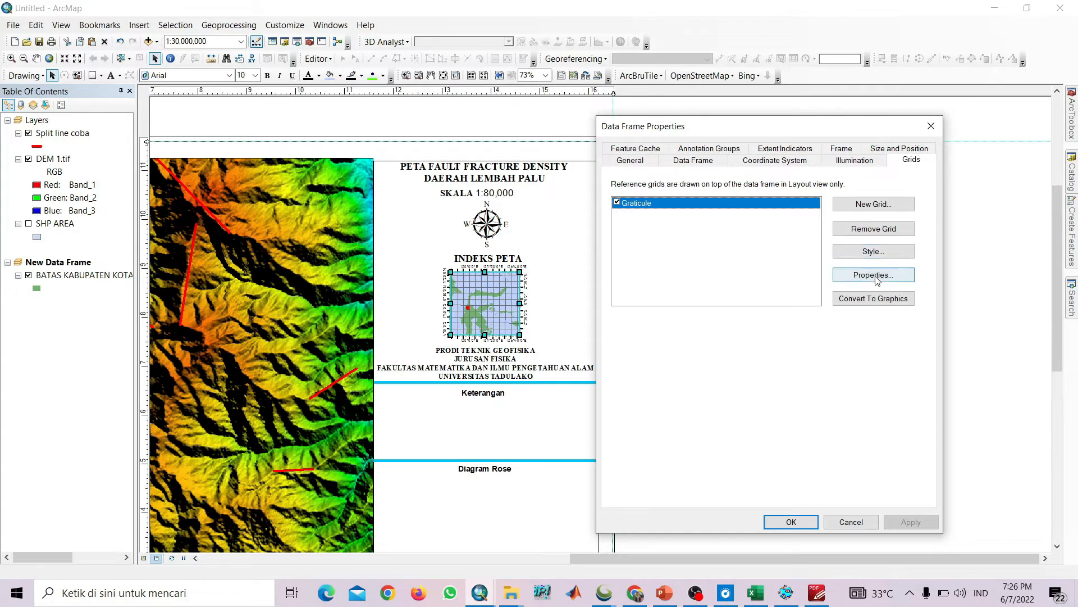
# Set the minutes of the index map graticule's X and Y intervals to 40 and apply the change
pyautogui.click(843, 274)
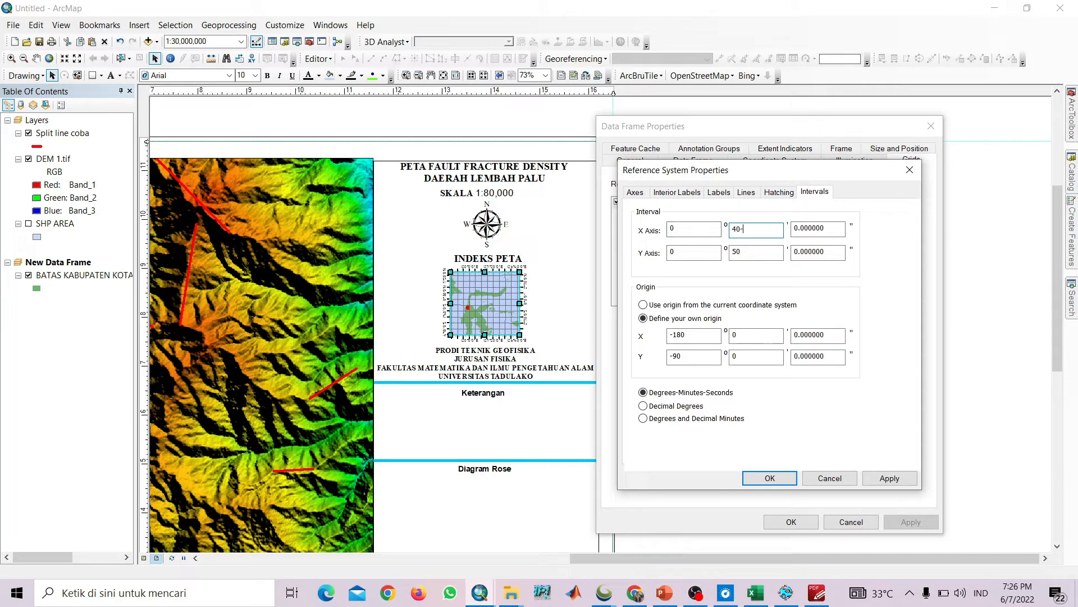
pyautogui.click(754, 255)
pyautogui.press('BackSpace')
pyautogui.click(888, 479)
pyautogui.click(770, 478)
pyautogui.click(901, 522)
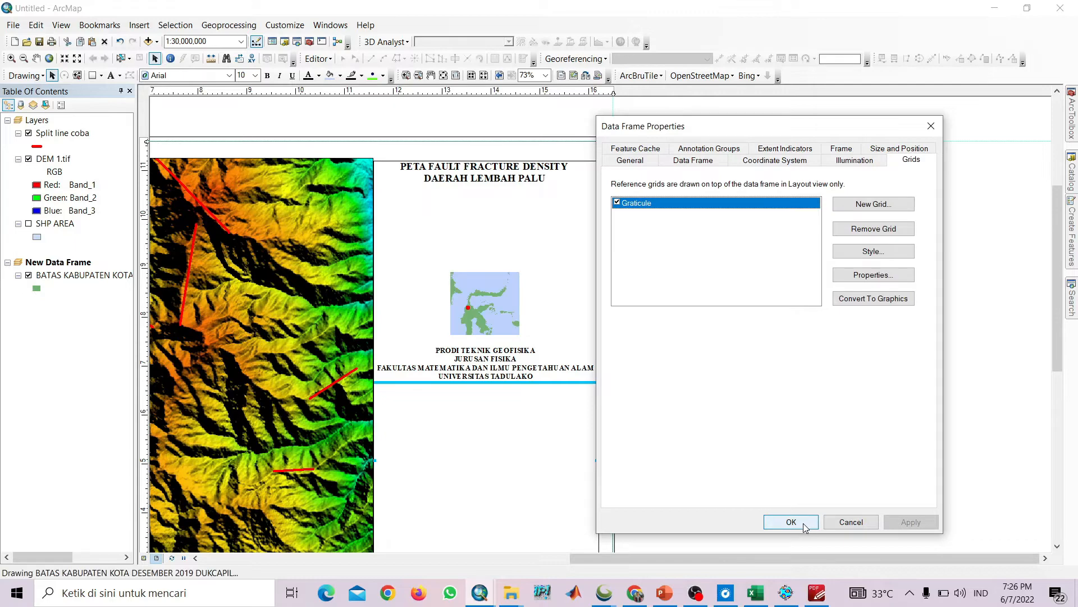
# Set the degrees of the index map graticule's X and Y intervals to 3 and apply the change
pyautogui.click(867, 276)
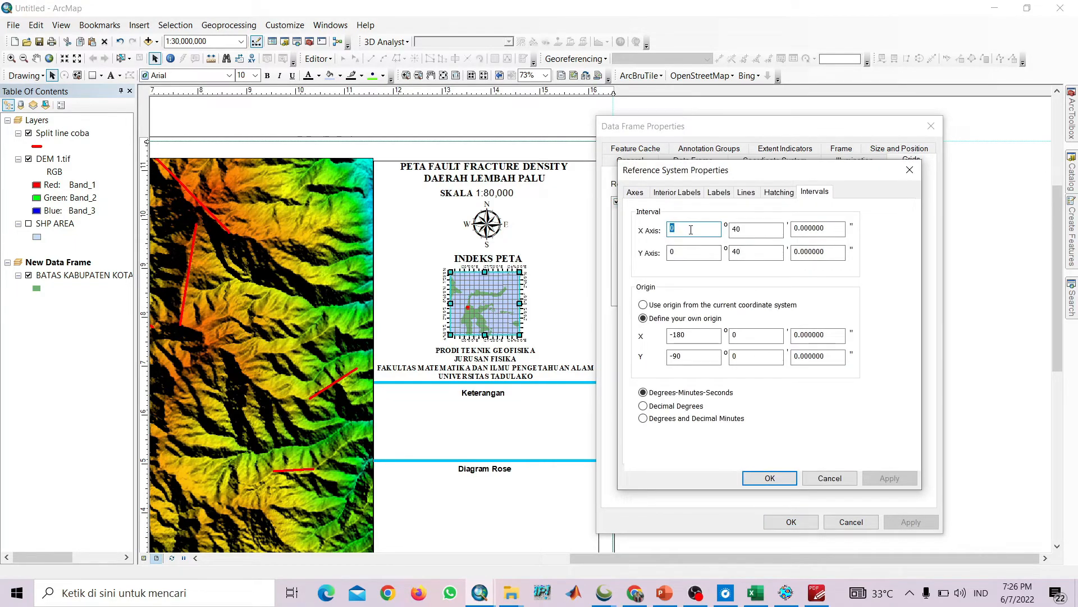
pyautogui.press('BackSpace')
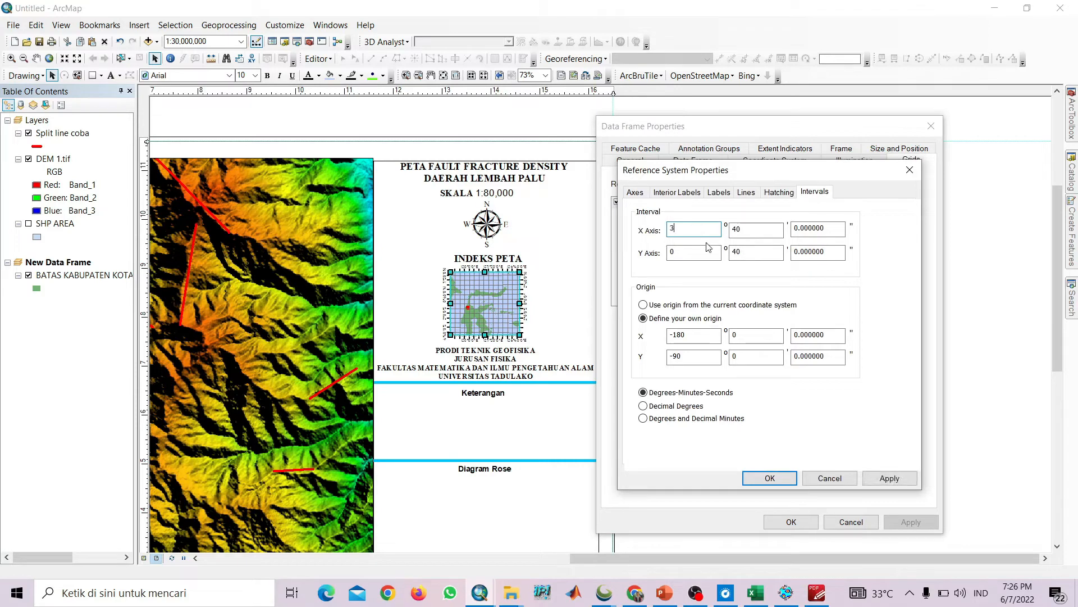
pyautogui.click(688, 250)
pyautogui.write('3')
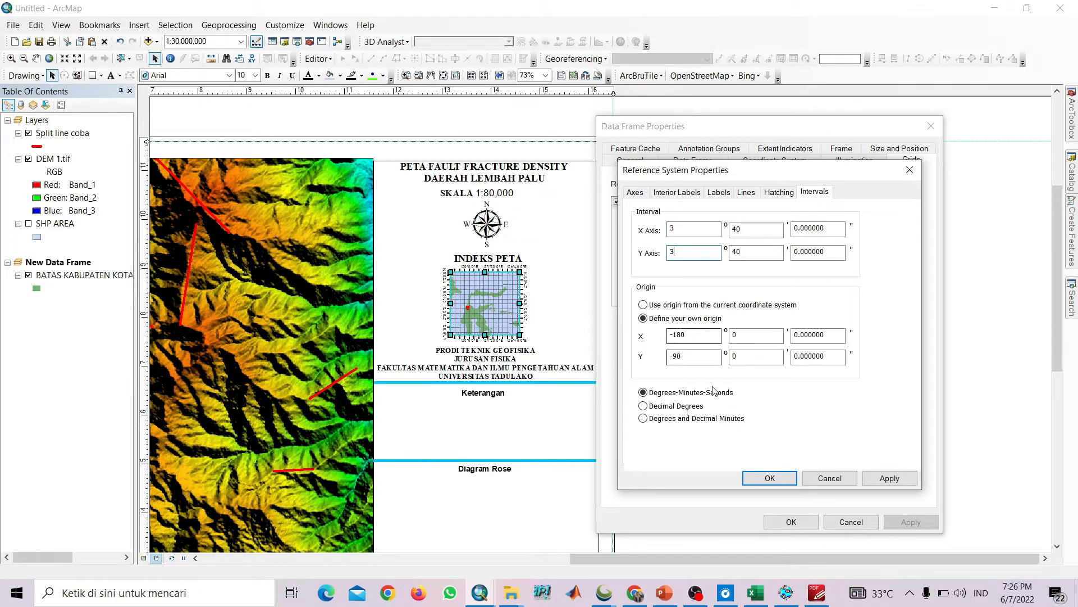
pyautogui.click(770, 478)
pyautogui.click(904, 521)
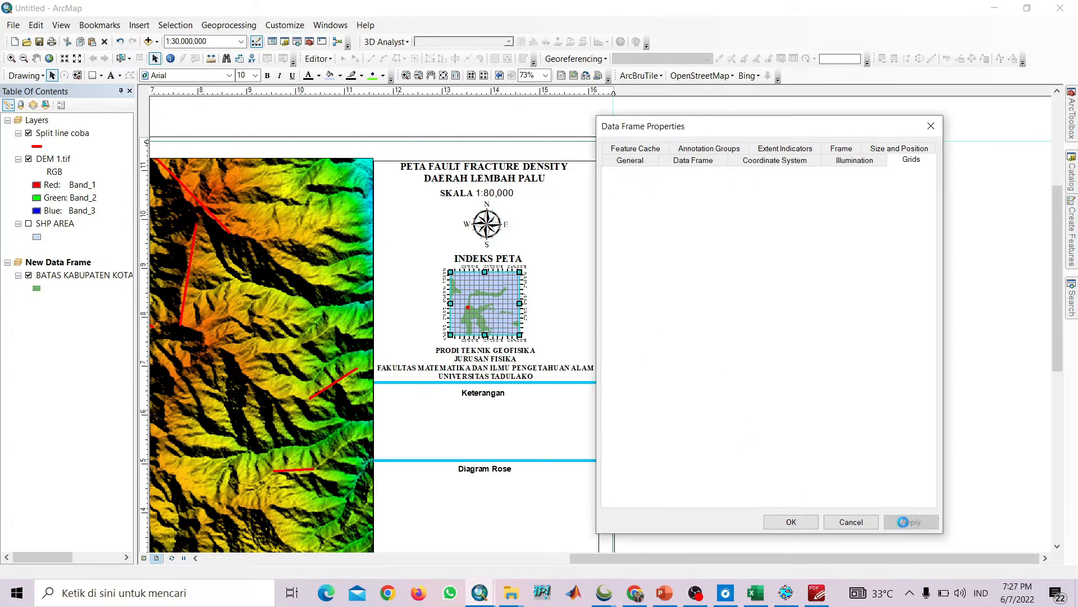
pyautogui.click(806, 523)
# Set the minutes of the index map graticule's X and Y intervals to 0
pyautogui.rightClick(477, 308)
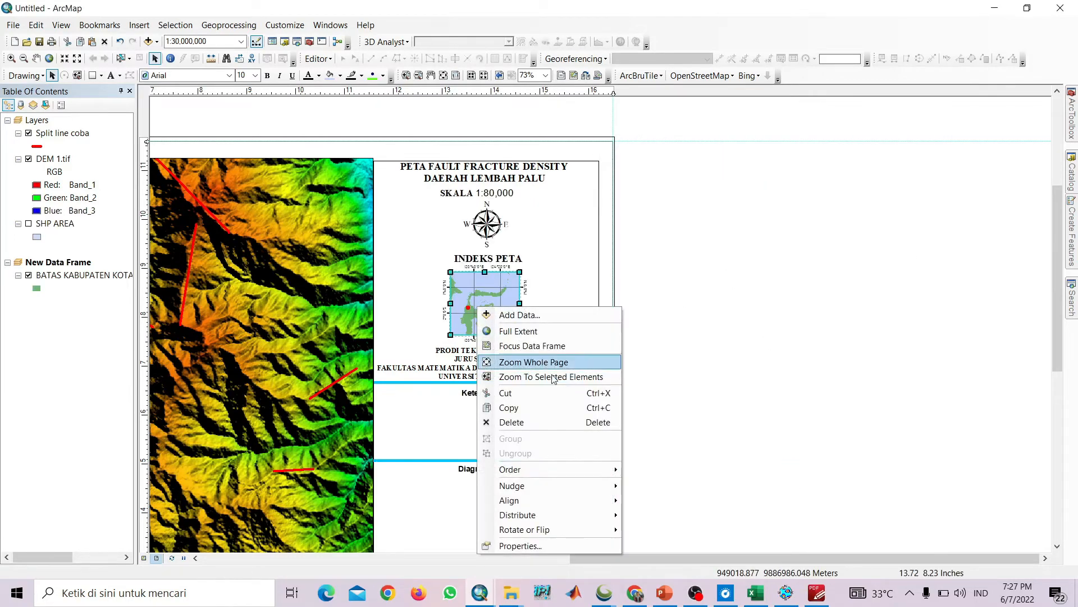
pyautogui.click(556, 542)
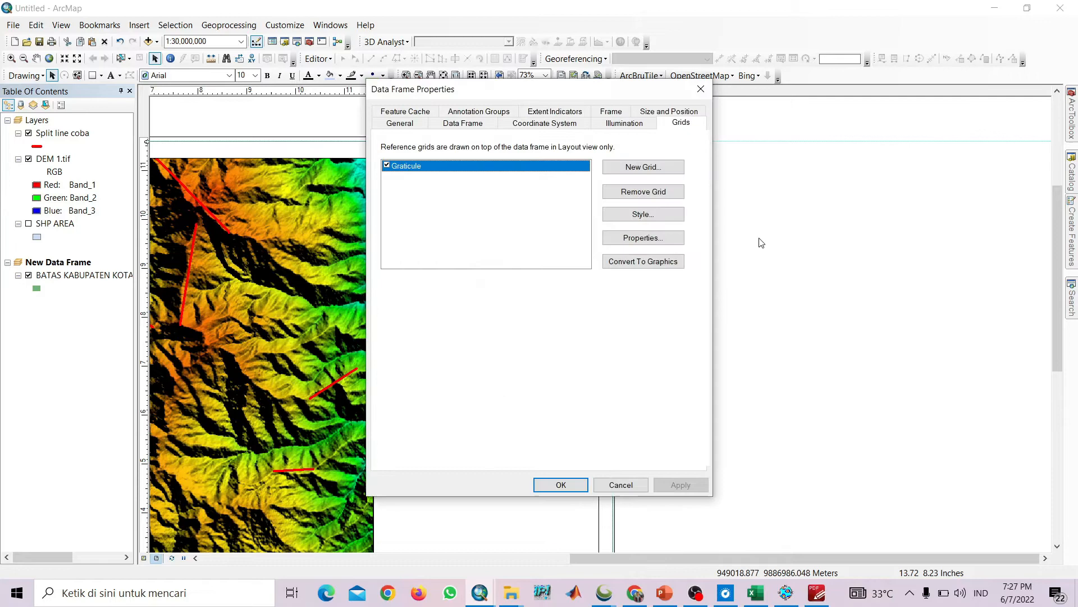
pyautogui.click(643, 238)
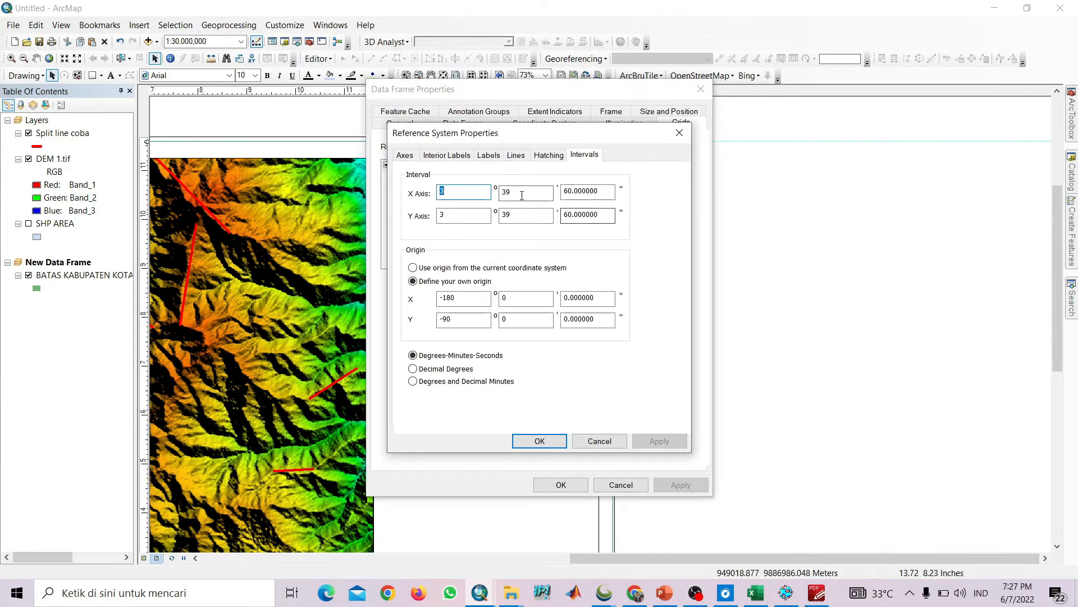
pyautogui.press('Tab')
pyautogui.write('0')
pyautogui.press('Tab')
pyautogui.write('0')
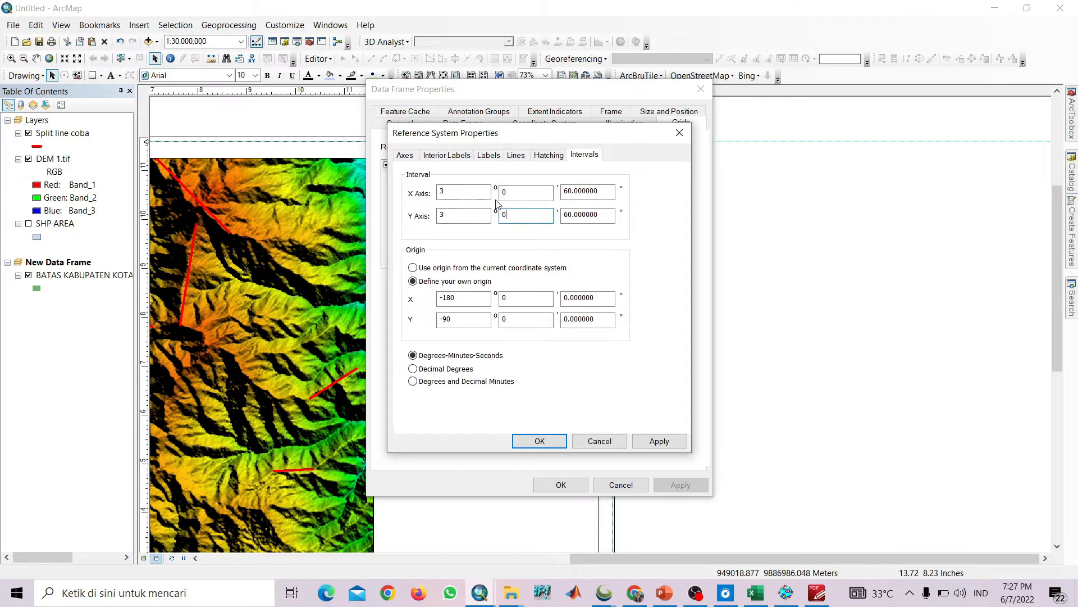
# Set the degrees of the index map graticule's X and Y intervals to 2 and apply the new grid
pyautogui.click(452, 189)
pyautogui.write('2')
pyautogui.click(449, 214)
pyautogui.click(656, 441)
pyautogui.click(540, 441)
pyautogui.click(674, 484)
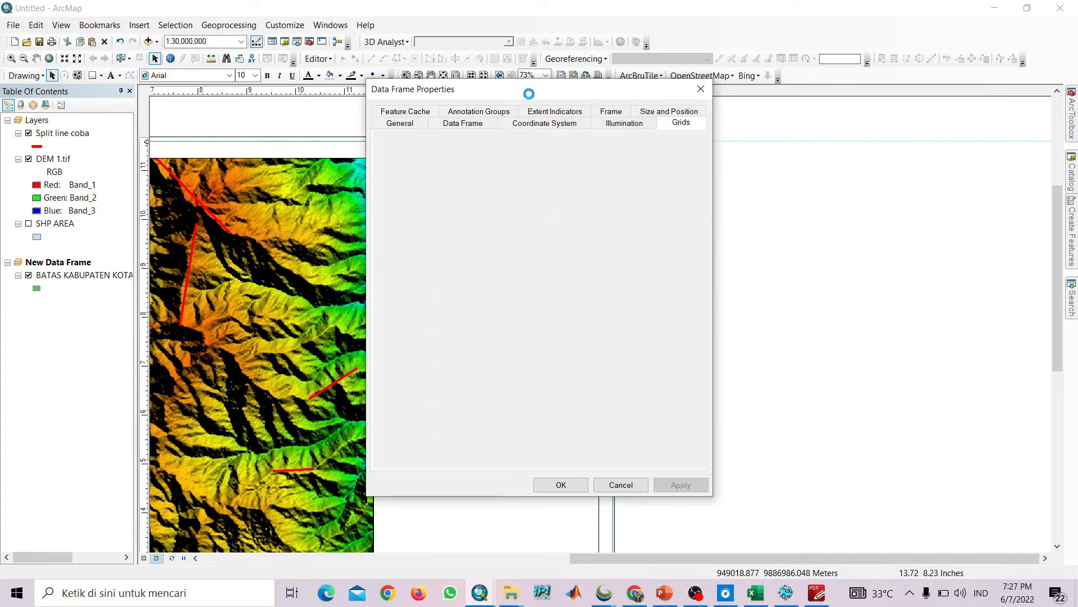
pyautogui.moveTo(524, 95); pyautogui.dragTo(785, 123)
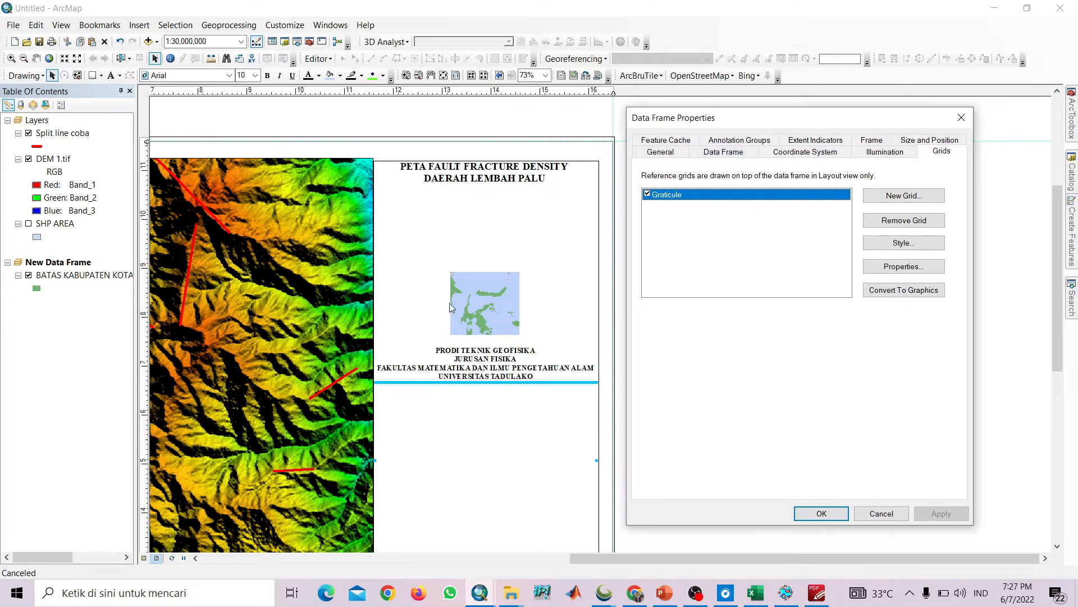
pyautogui.click(821, 514)
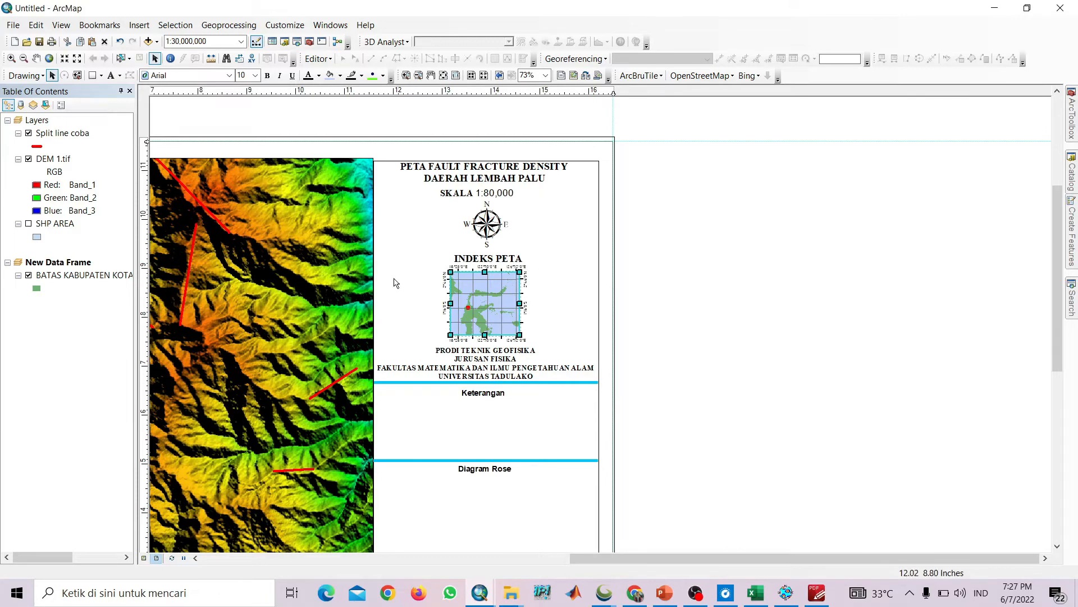
pyautogui.moveTo(400, 283); pyautogui.dragTo(648, 244)
pyautogui.moveTo(580, 340); pyautogui.dragTo(537, 187)
pyautogui.moveTo(789, 174); pyautogui.dragTo(663, 303)
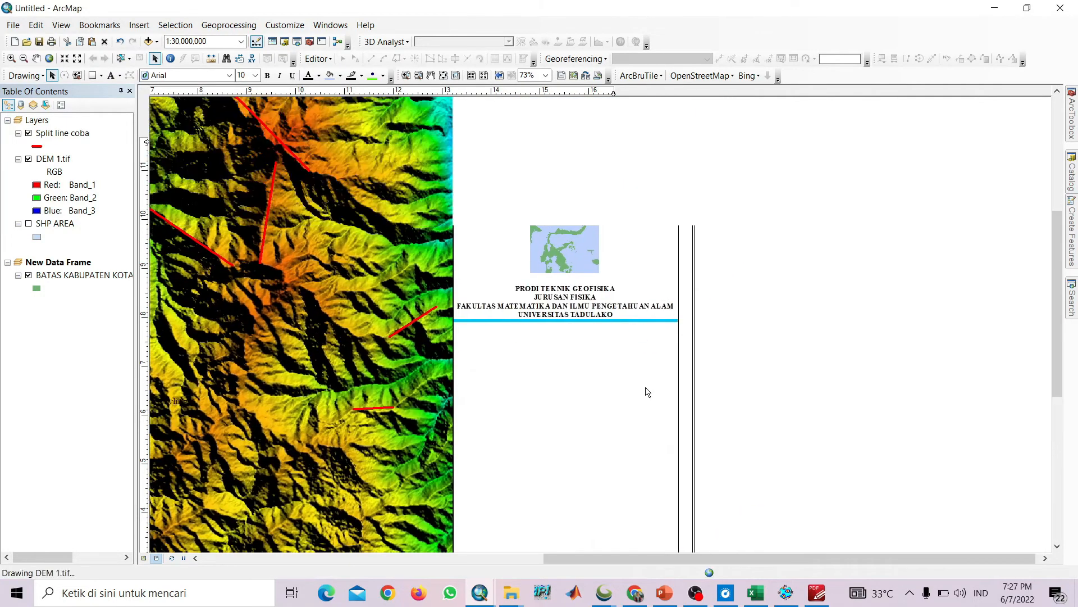
pyautogui.moveTo(594, 388); pyautogui.dragTo(660, 295)
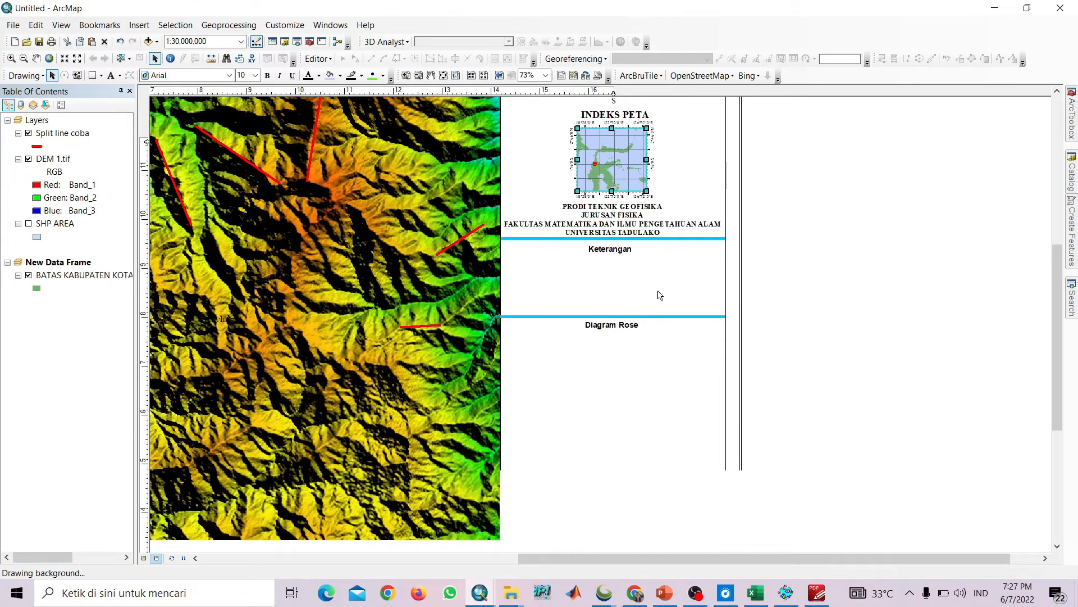
pyautogui.moveTo(324, 282); pyautogui.dragTo(614, 283)
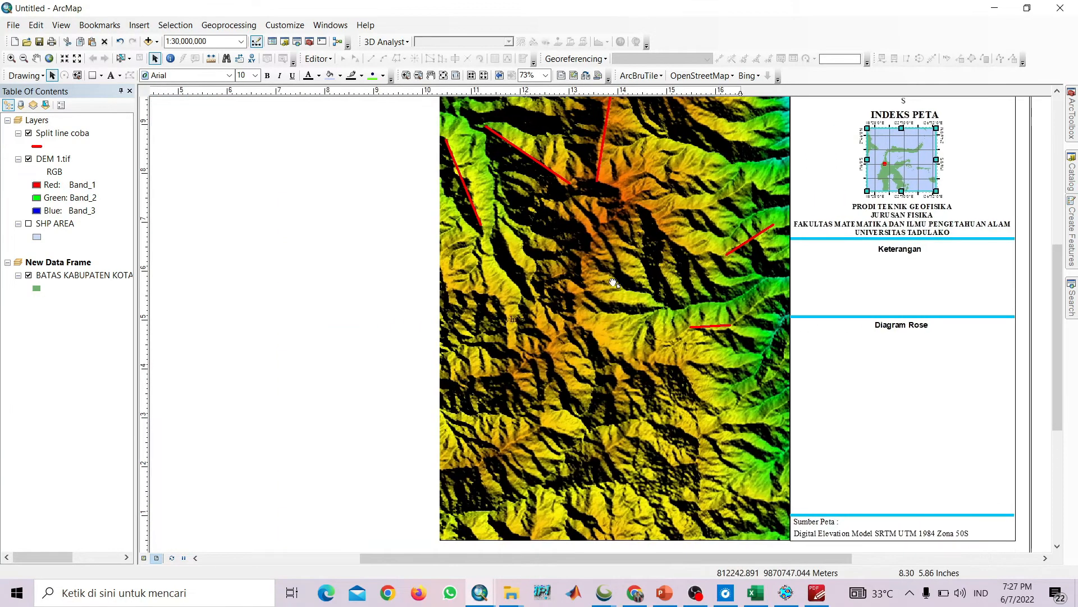
pyautogui.moveTo(646, 247); pyautogui.dragTo(396, 254)
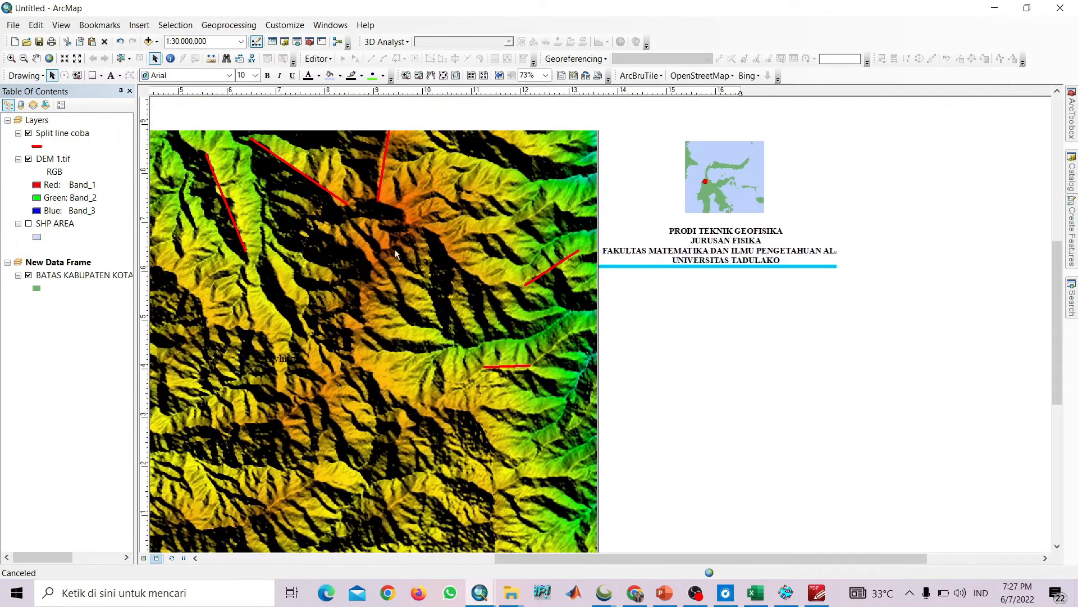
pyautogui.click(139, 24)
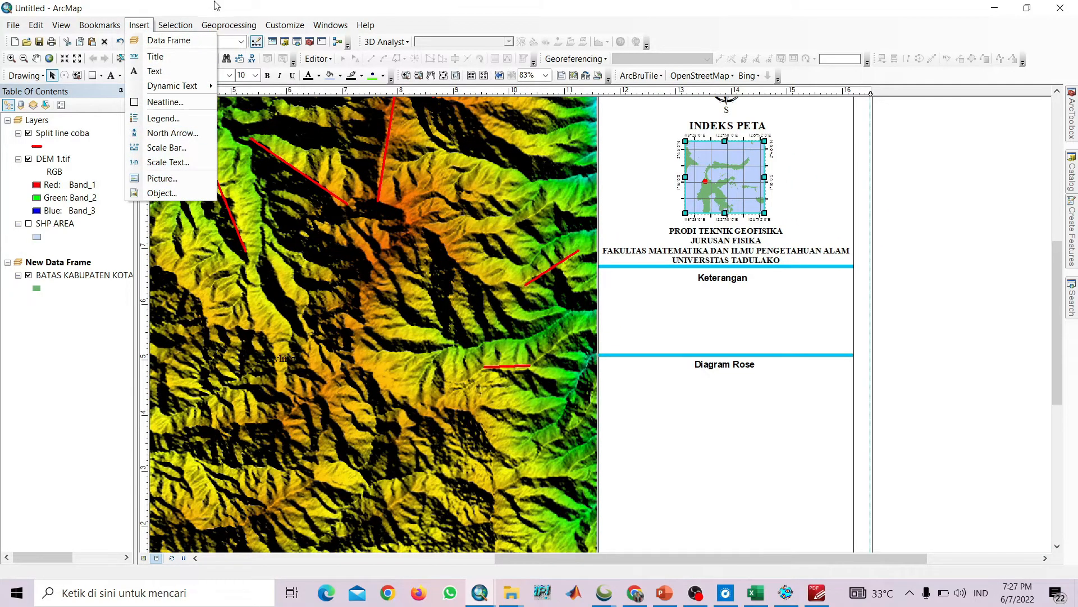
pyautogui.click(176, 120)
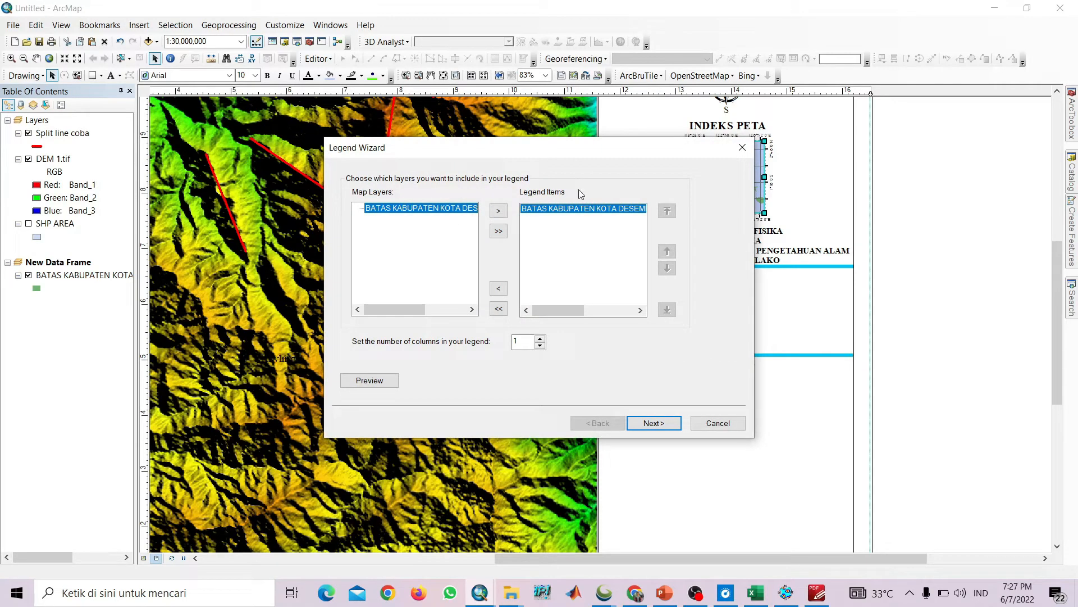
pyautogui.click(742, 147)
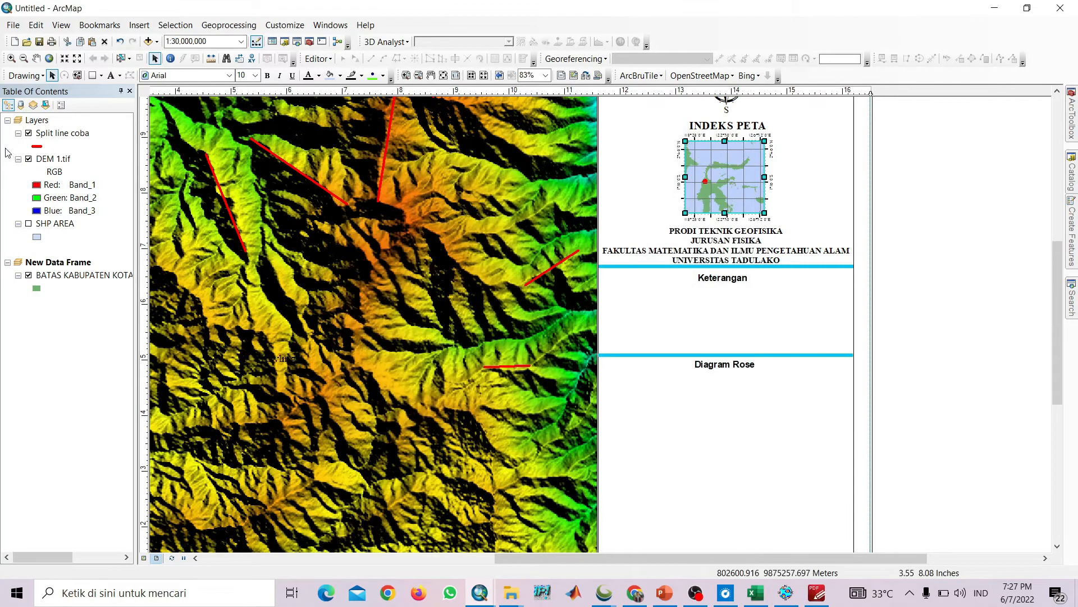
# Make the Layers data frame the active data frame
pyautogui.rightClick(40, 124)
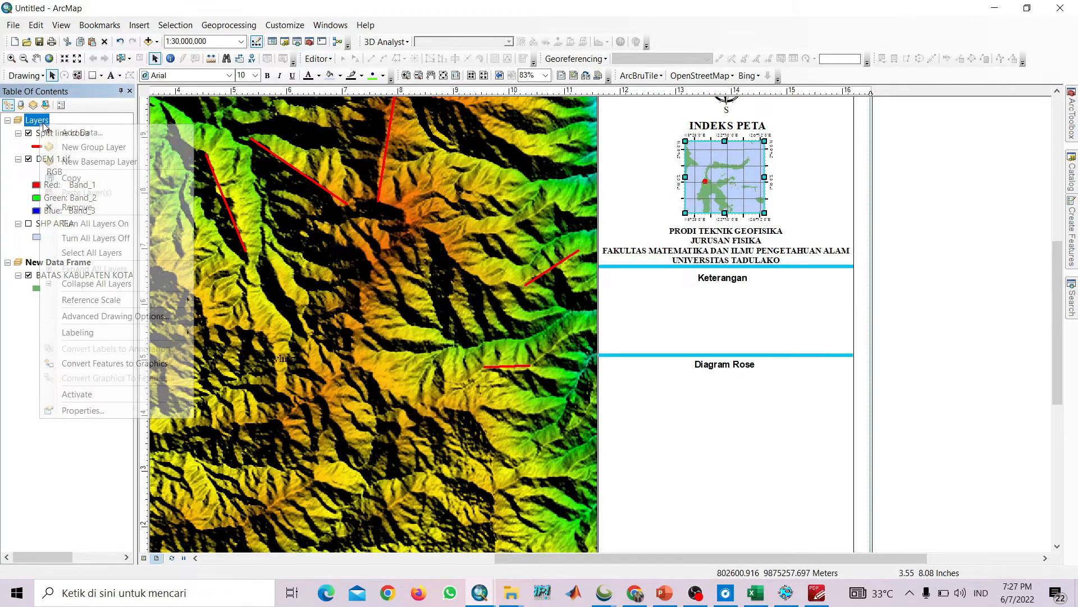
pyautogui.click(113, 396)
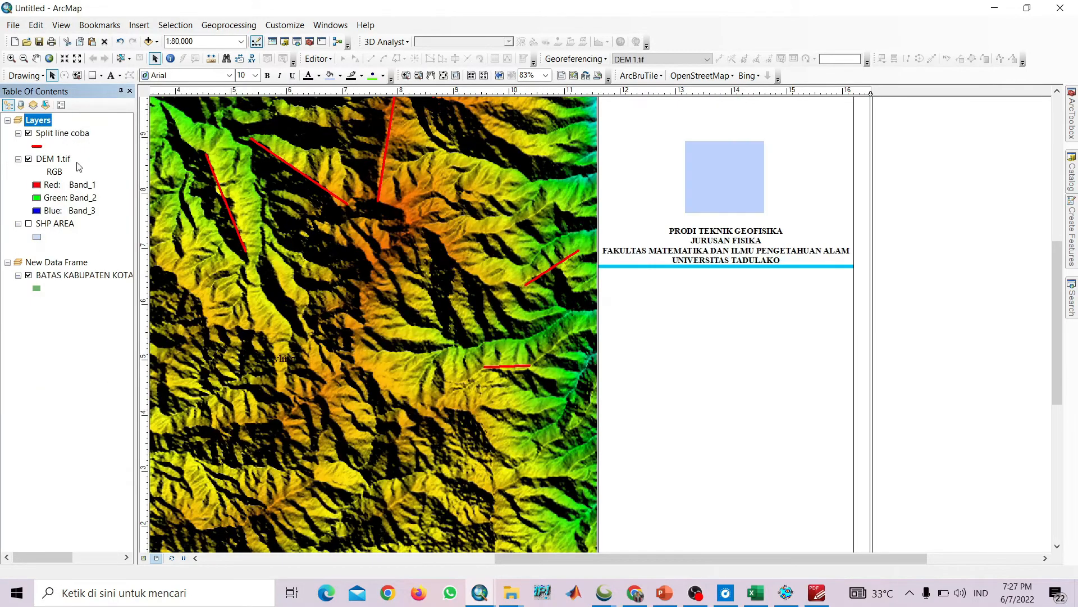
pyautogui.click(140, 25)
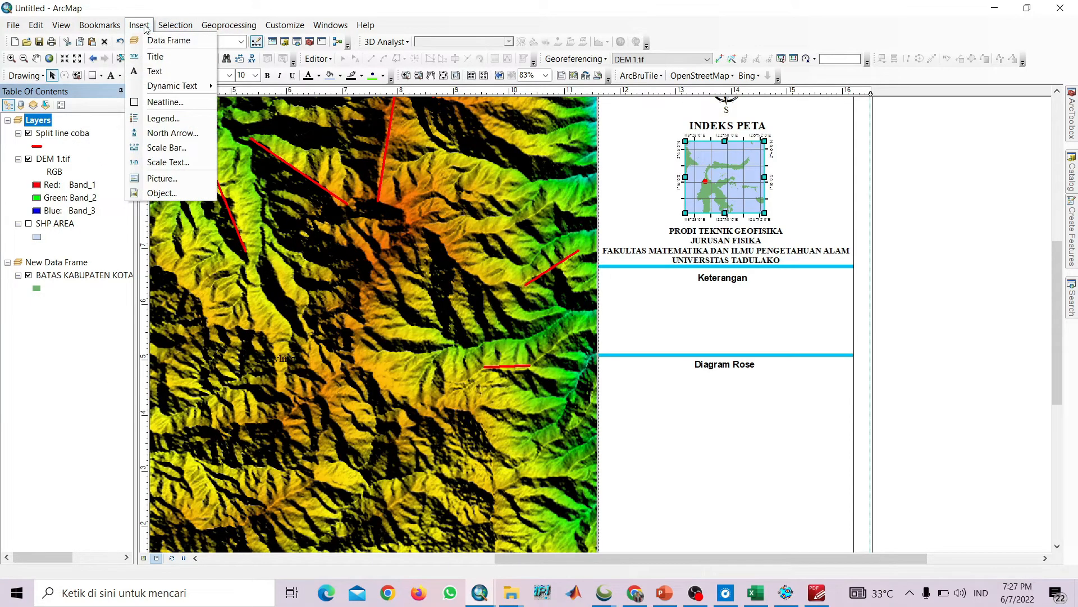
pyautogui.click(185, 119)
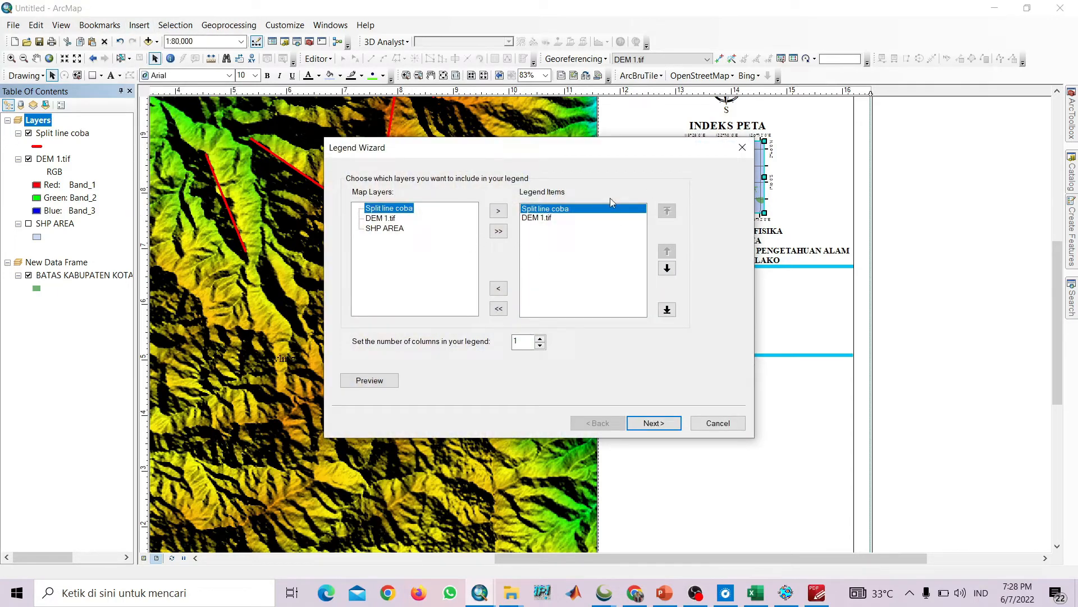
pyautogui.click(741, 148)
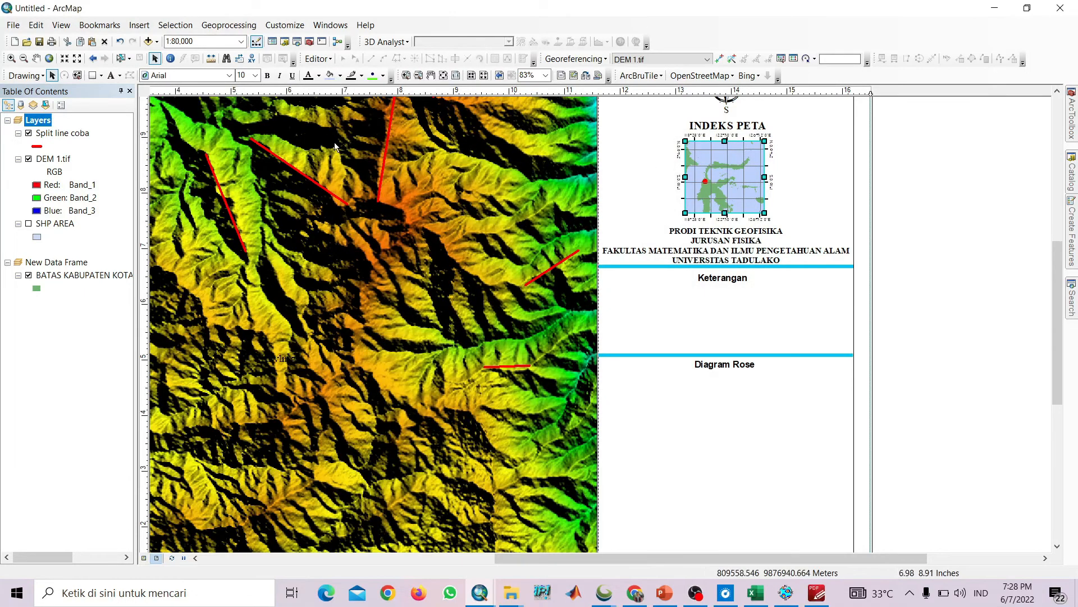
# Rename the Split line coba layer to Kelurusan and apply the new name
pyautogui.rightClick(64, 133)
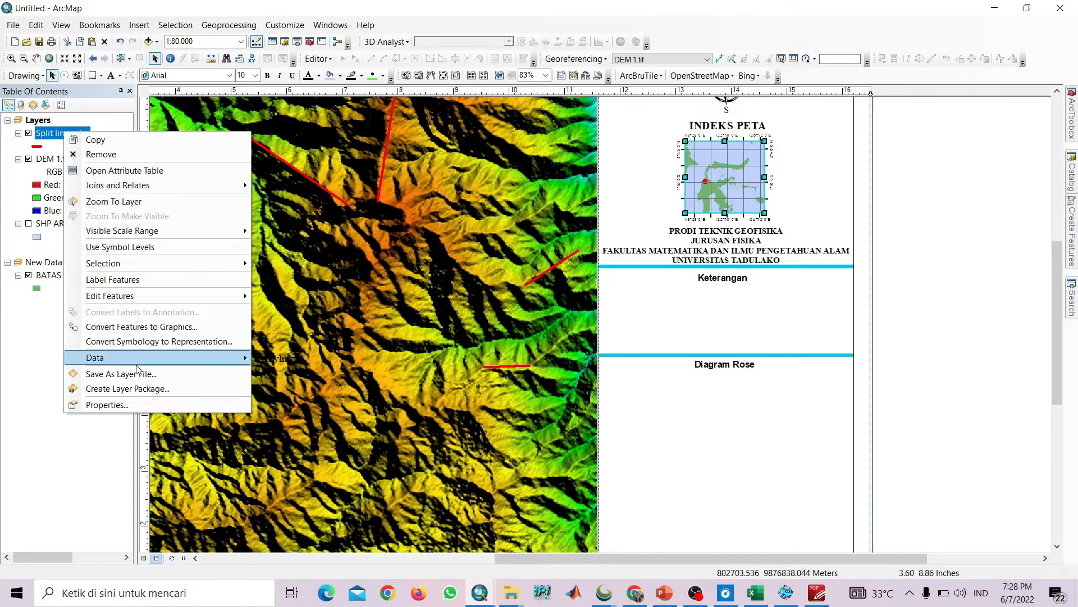
pyautogui.click(98, 404)
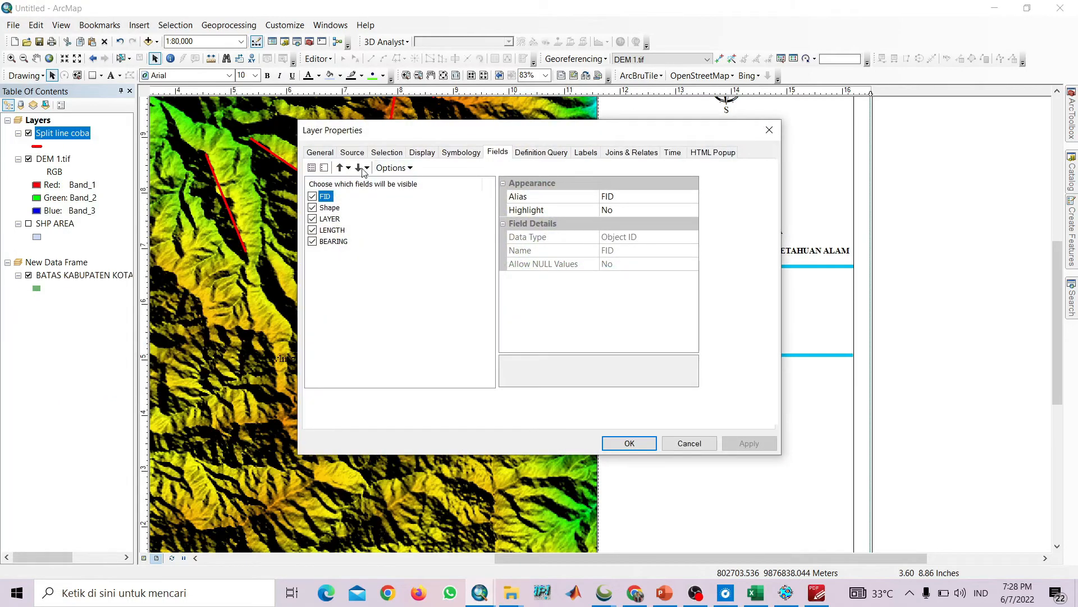
pyautogui.click(318, 153)
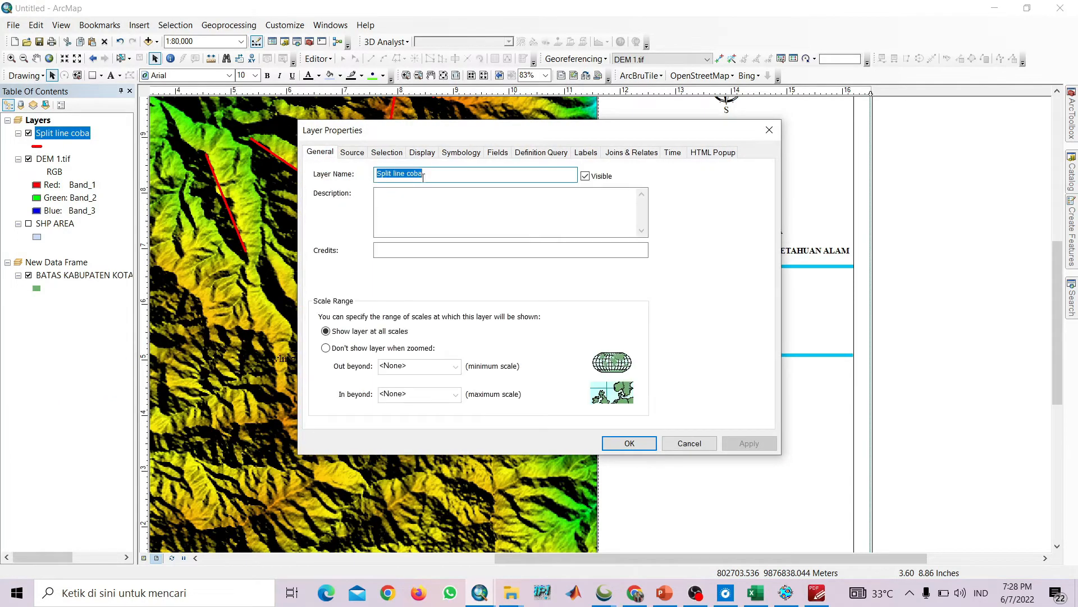
pyautogui.press('BackSpace')
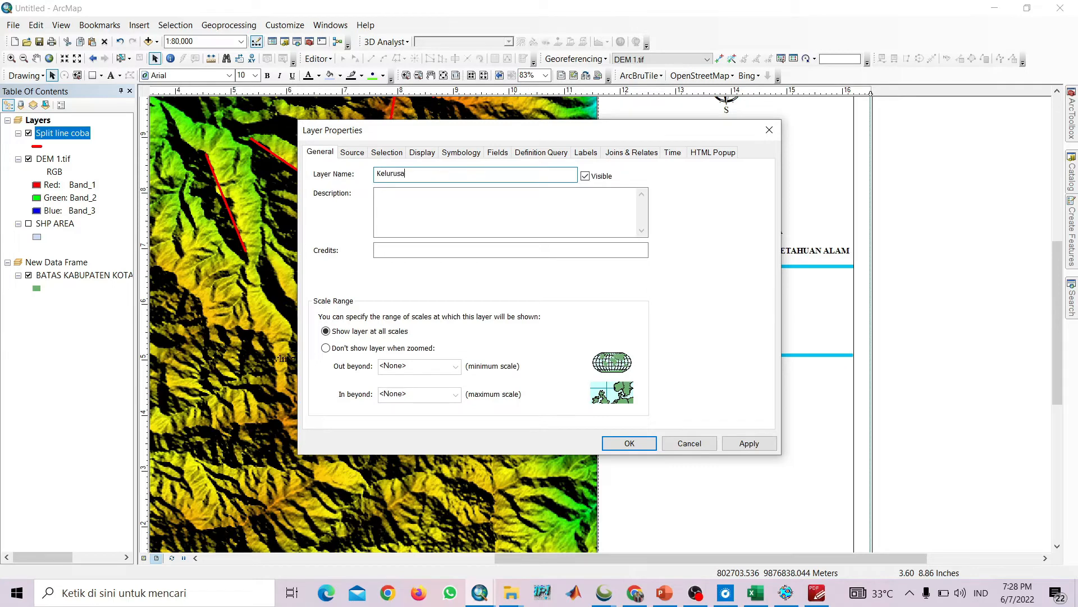
pyautogui.click(728, 443)
pyautogui.click(629, 443)
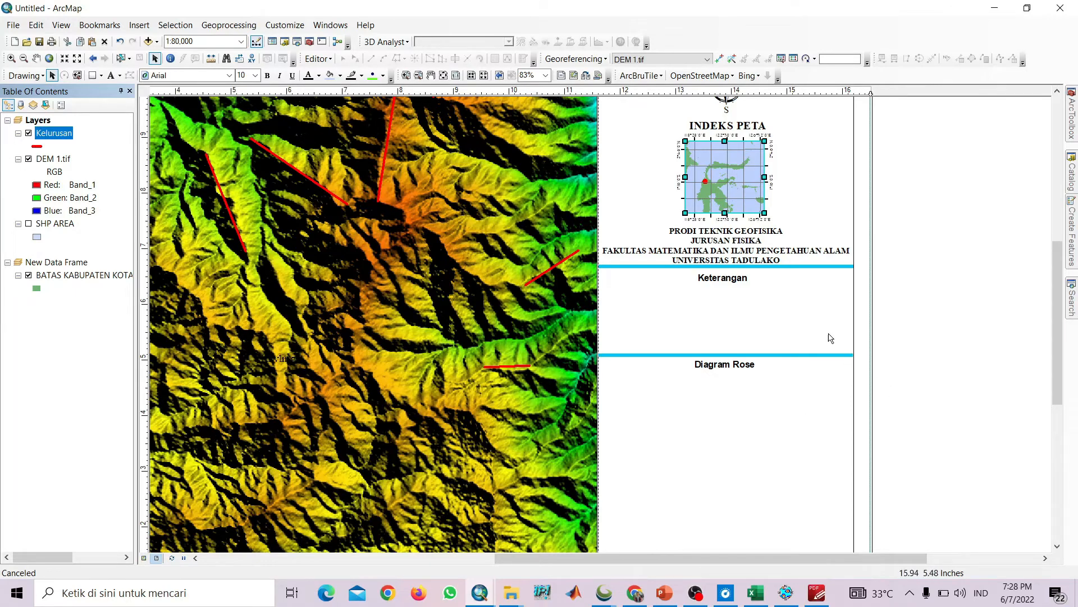
# Rearrange the SKALA text and the north arrow side by side beneath the map title, with the arrow left of the text
pyautogui.moveTo(813, 371); pyautogui.dragTo(760, 270)
pyautogui.moveTo(804, 191); pyautogui.dragTo(674, 578)
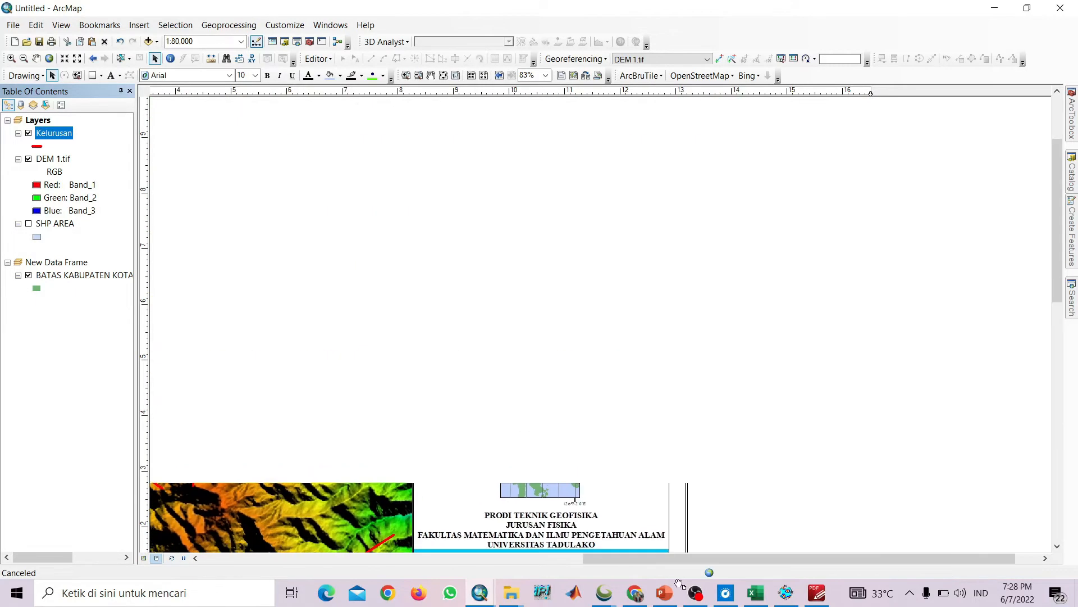
pyautogui.moveTo(616, 448); pyautogui.dragTo(612, 417)
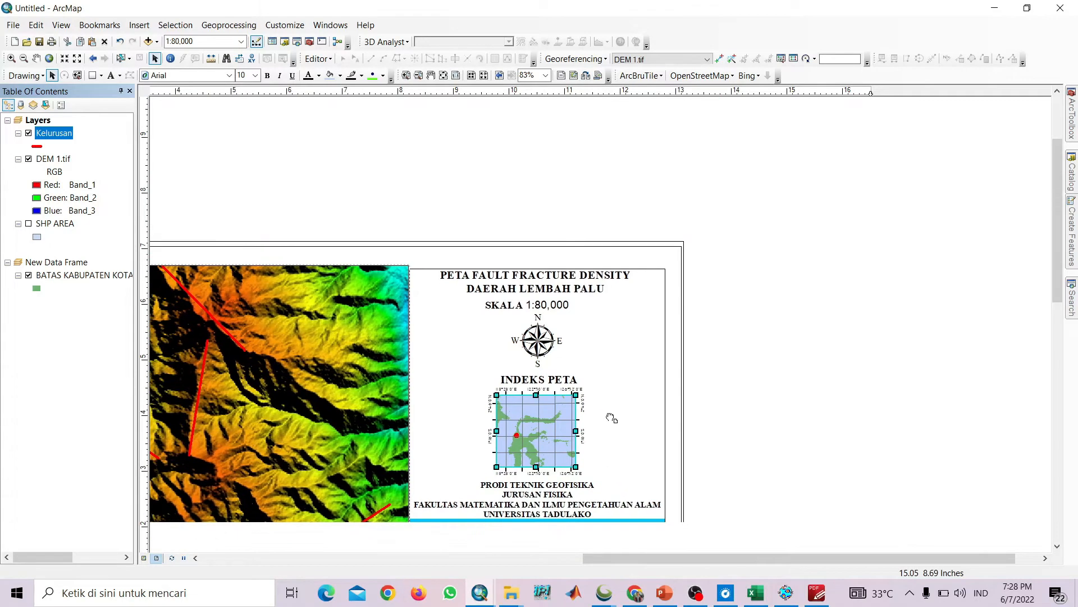
pyautogui.click(499, 307)
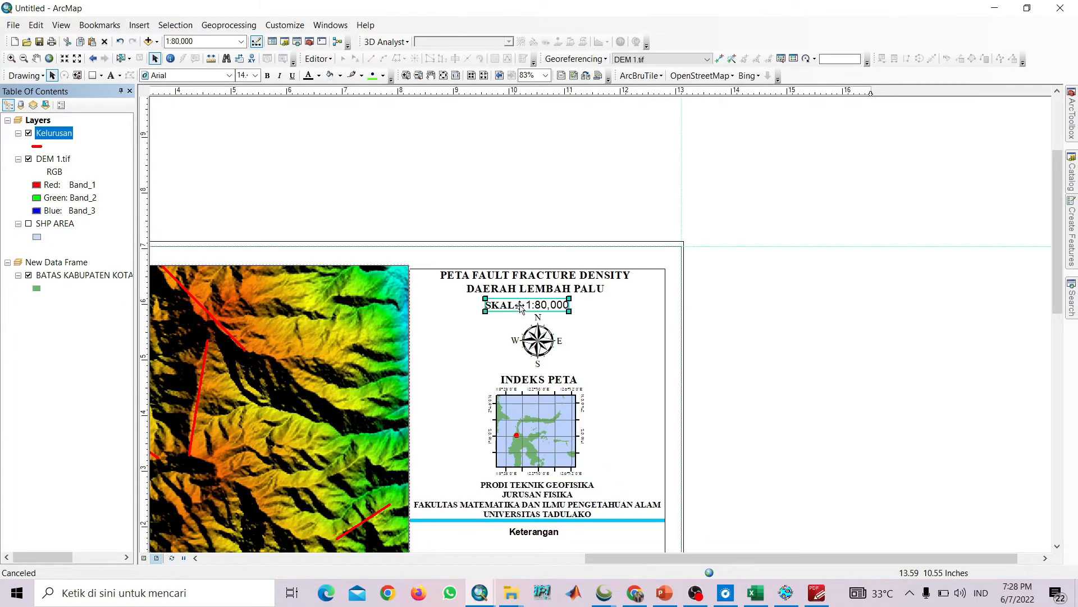
pyautogui.moveTo(499, 306); pyautogui.dragTo(603, 337)
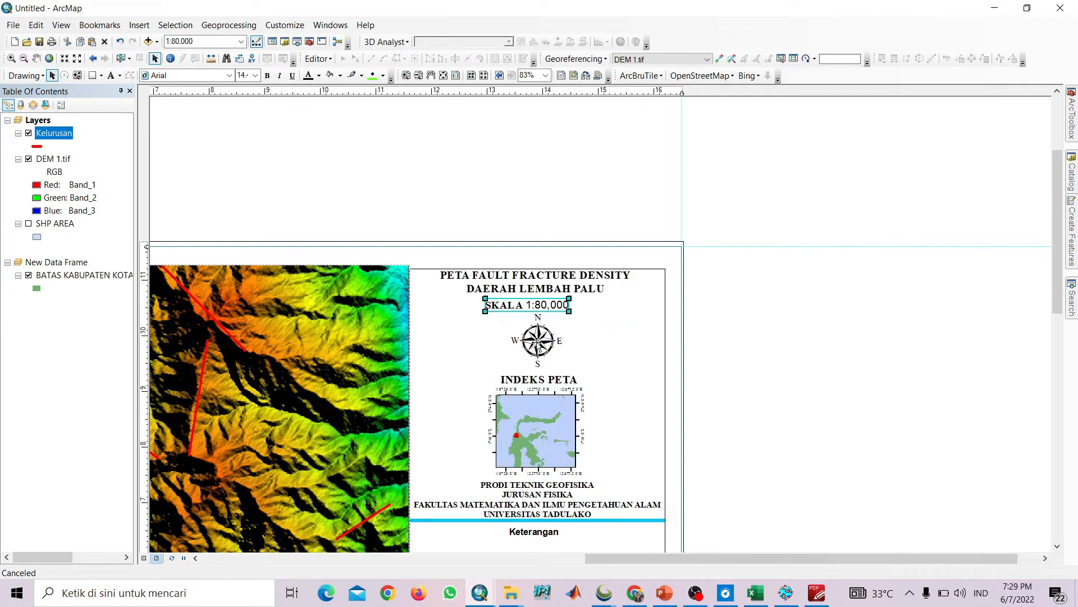
pyautogui.click(538, 339)
pyautogui.moveTo(538, 339); pyautogui.dragTo(487, 328)
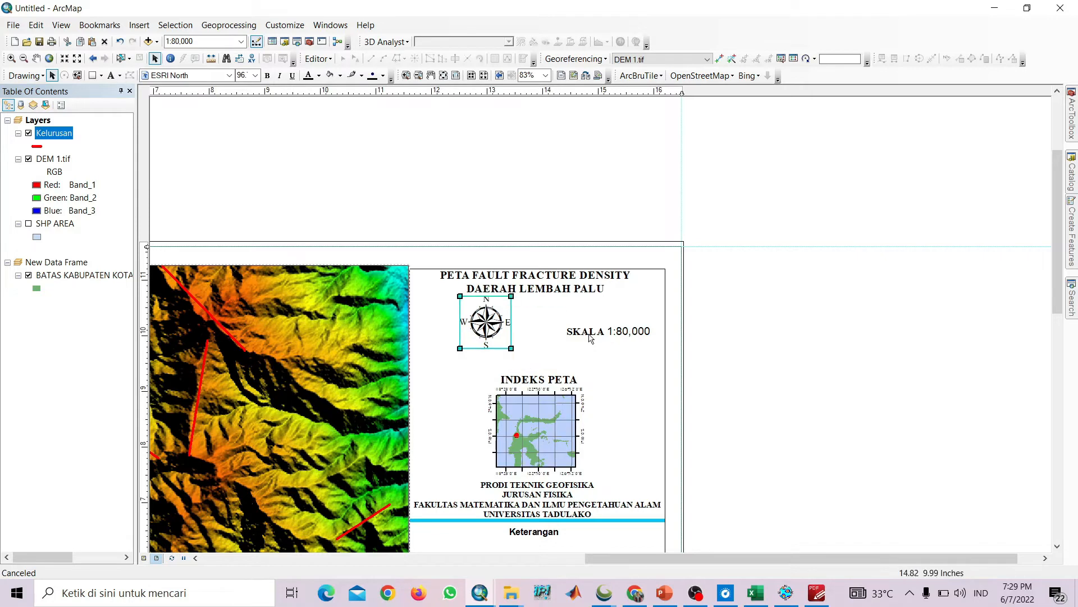
# Nudge the SKALA text and the north arrow closer together, level with each other above the INDEKS PETA heading
pyautogui.moveTo(600, 331); pyautogui.dragTo(576, 320)
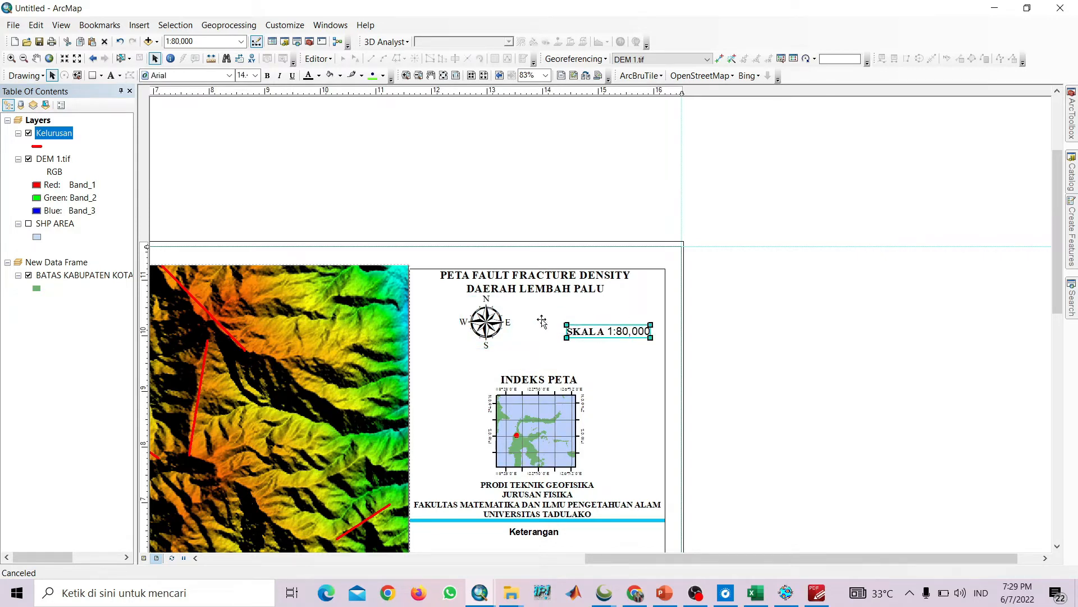
pyautogui.click(504, 323)
pyautogui.moveTo(513, 336); pyautogui.dragTo(519, 337)
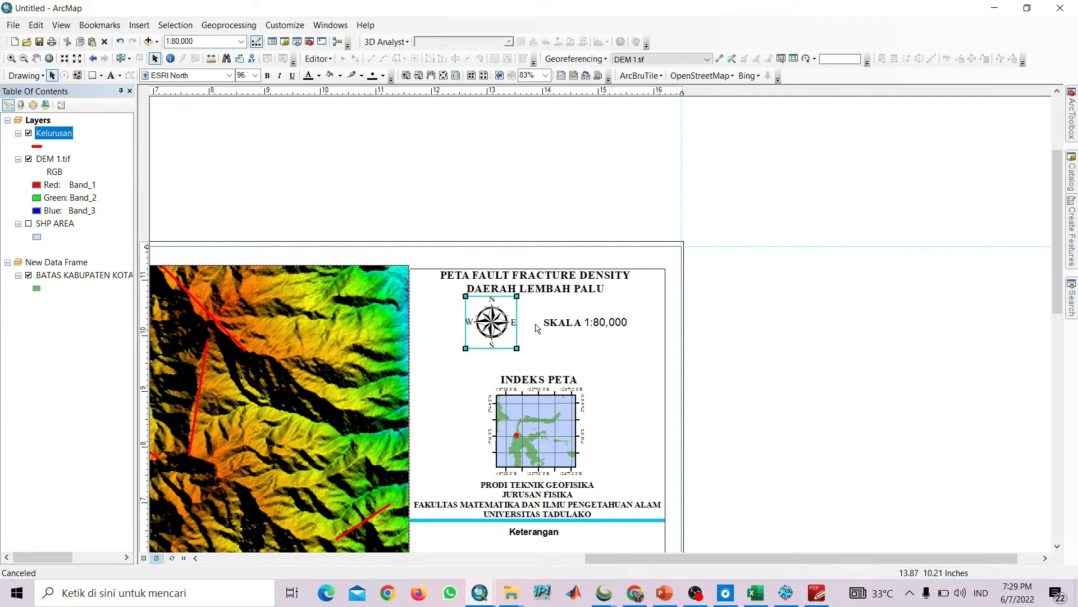
# Nudge the SKALA text and the north arrow closer together beneath the map title, keeping them level with each other
pyautogui.click(595, 331)
pyautogui.click(570, 323)
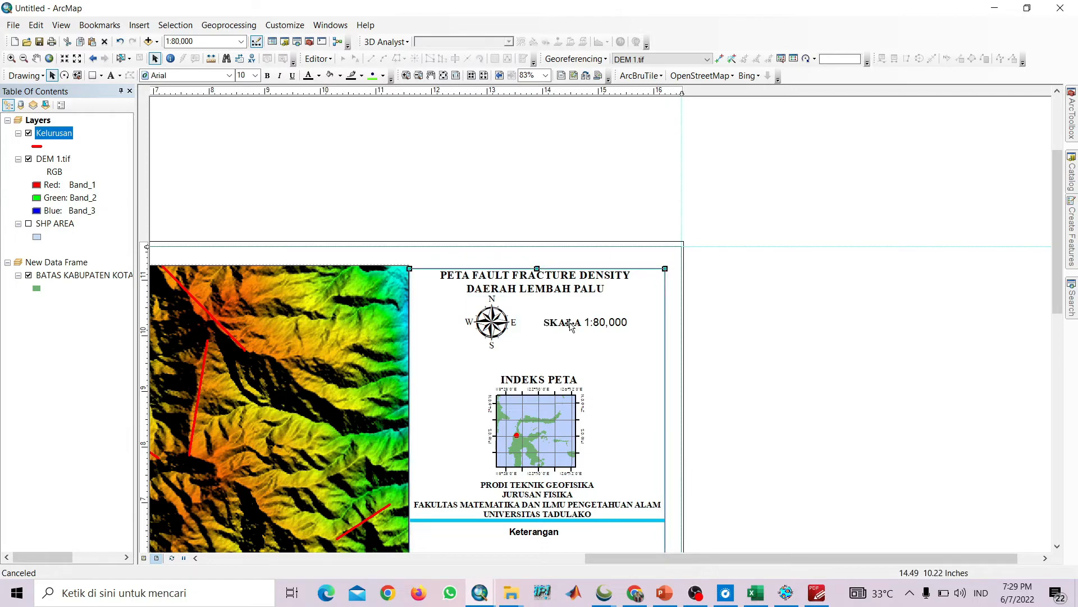
pyautogui.click(569, 323)
pyautogui.moveTo(570, 324); pyautogui.dragTo(563, 324)
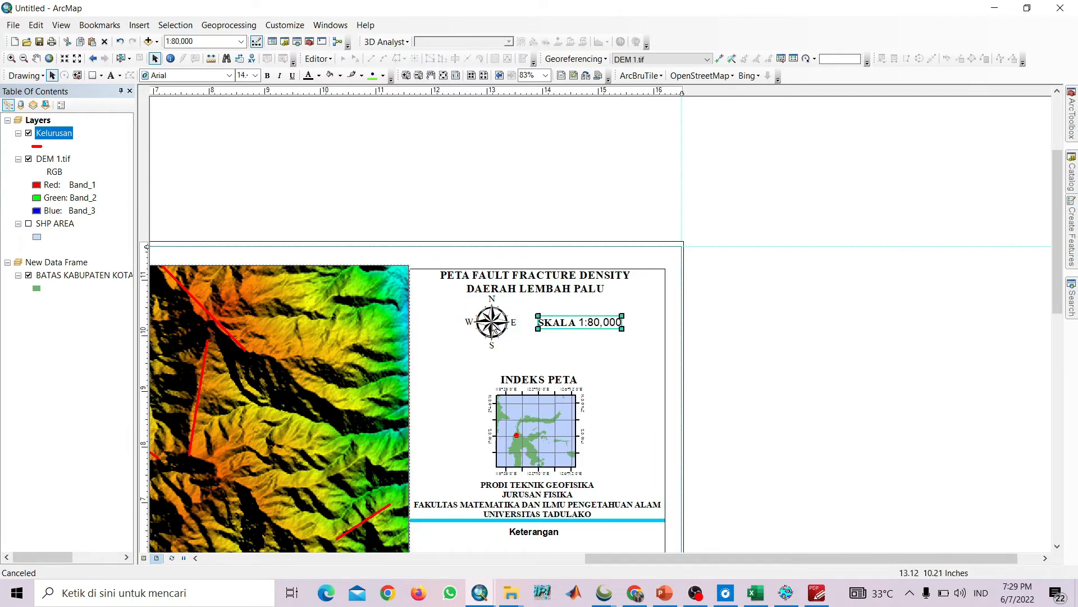
pyautogui.click(487, 321)
pyautogui.scroll(-3, 499, 330)
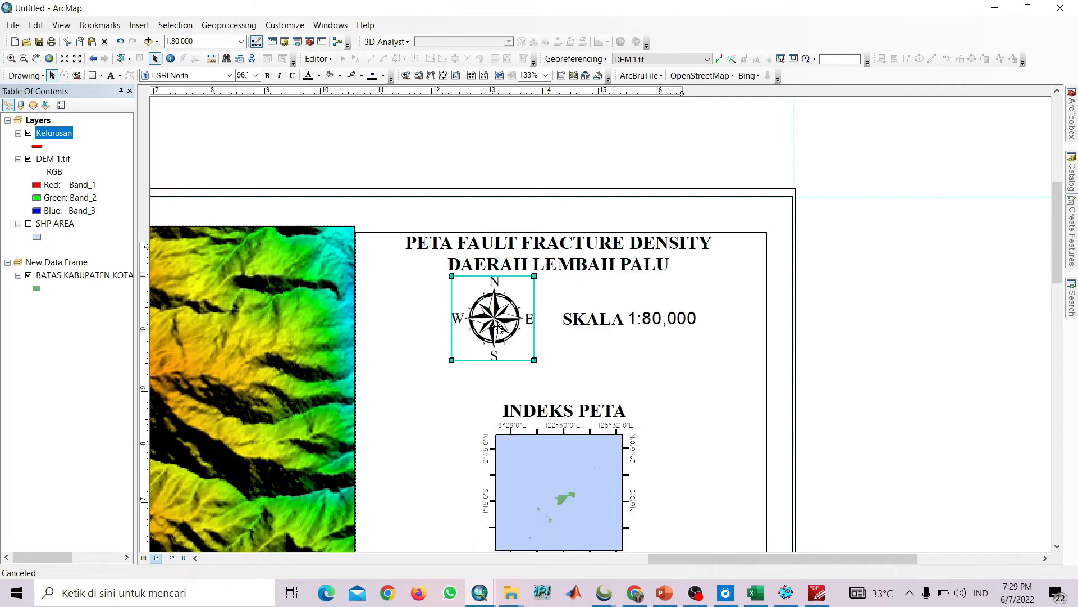
pyautogui.moveTo(500, 327); pyautogui.dragTo(505, 327)
pyautogui.click(597, 355)
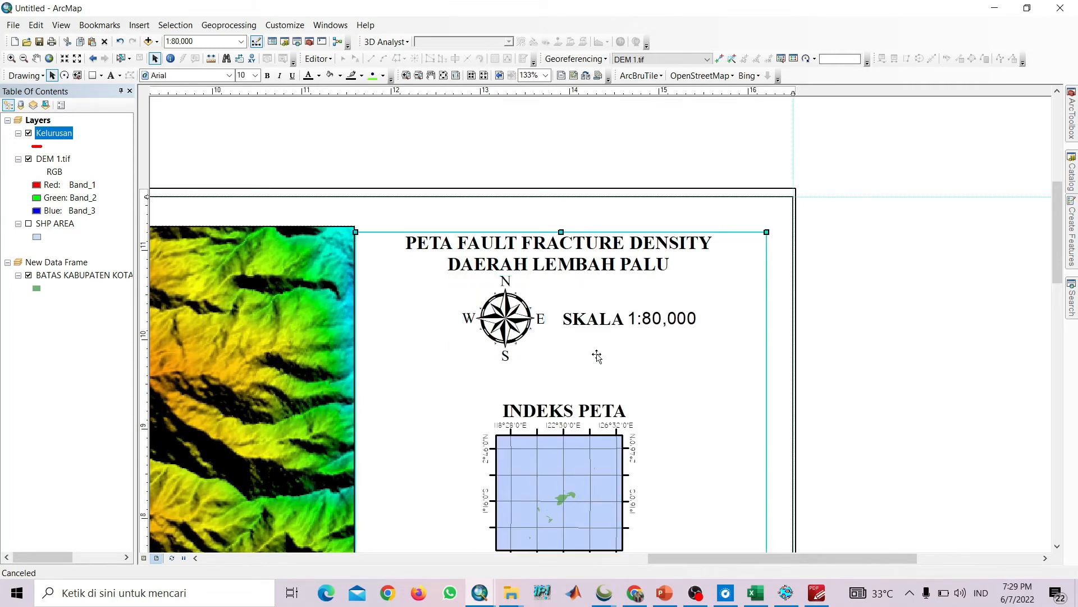
pyautogui.click(638, 319)
pyautogui.click(628, 324)
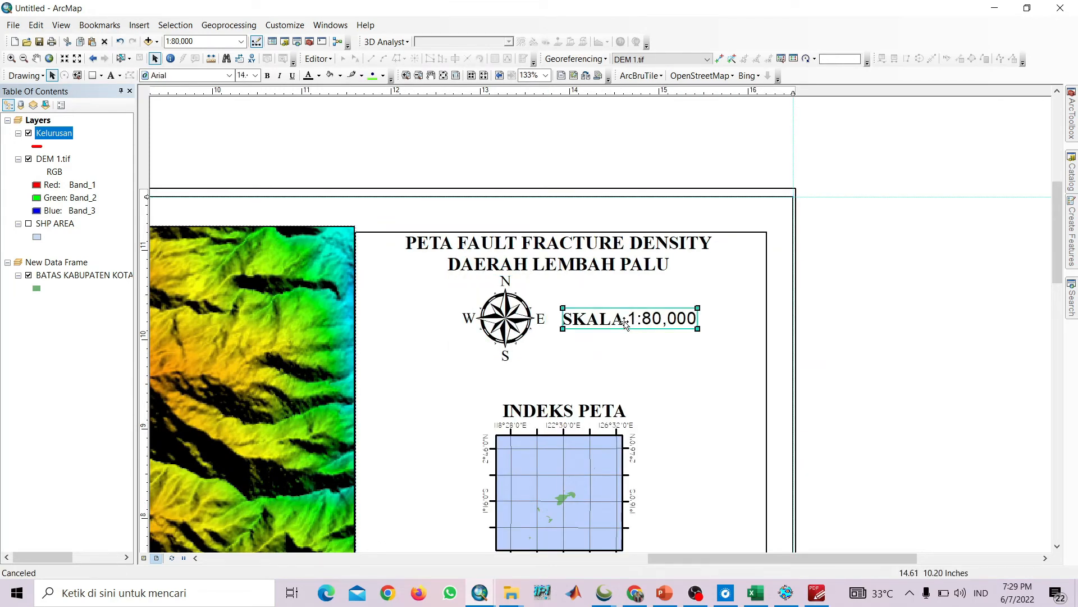
pyautogui.moveTo(625, 323); pyautogui.dragTo(619, 323)
# Move the INDEKS PETA heading up so it sits closer beneath the north arrow and SKALA text
pyautogui.click(625, 427)
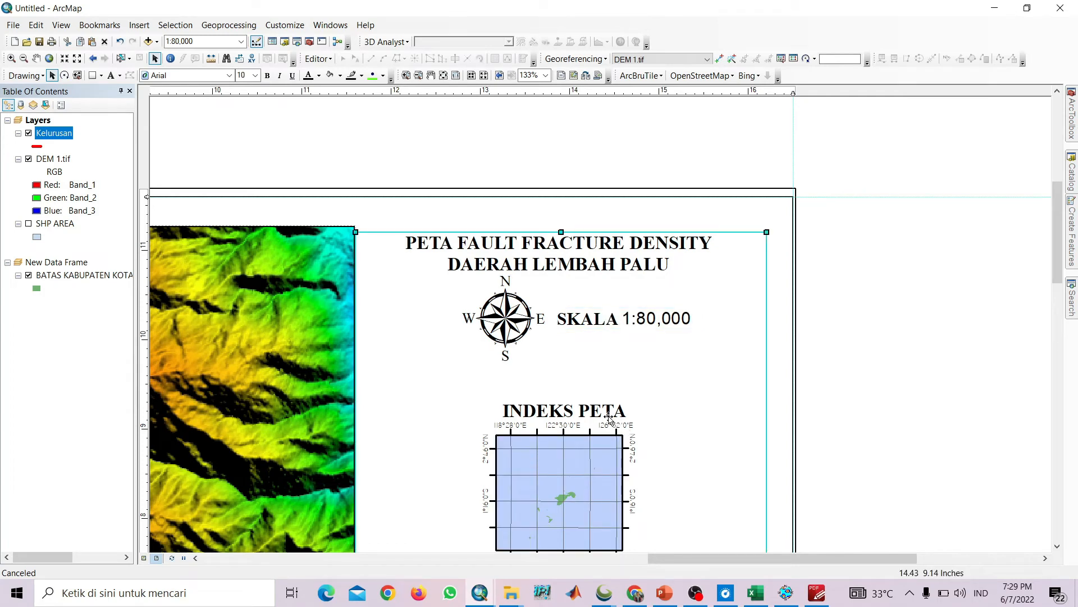
pyautogui.click(606, 416)
pyautogui.click(590, 411)
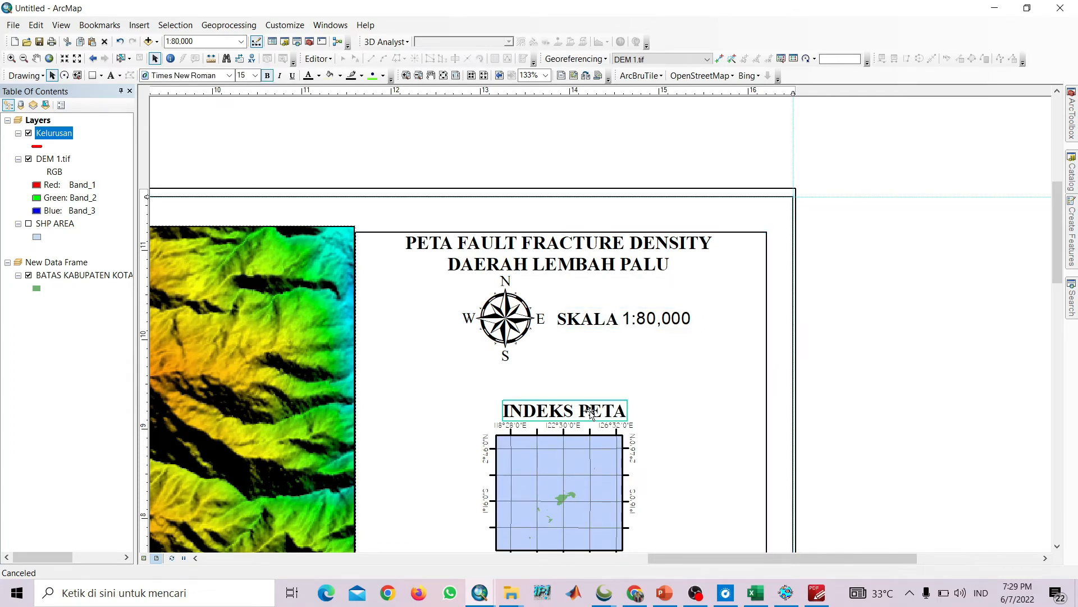
pyautogui.press('Up')
pyautogui.press('Up')
pyautogui.press('Up')
pyautogui.press('Up')
pyautogui.press('Up')
# Move the index map data frame up directly beneath the INDEKS PETA heading
pyautogui.click(571, 451)
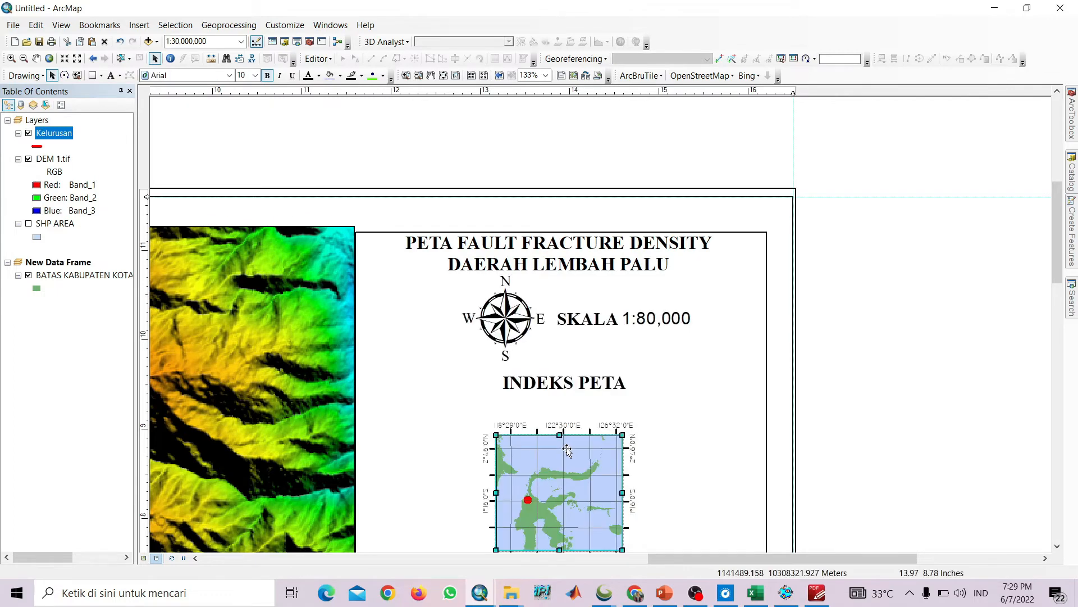
pyautogui.press('Up')
pyautogui.press('Up')
pyautogui.press('Up')
pyautogui.press('Up')
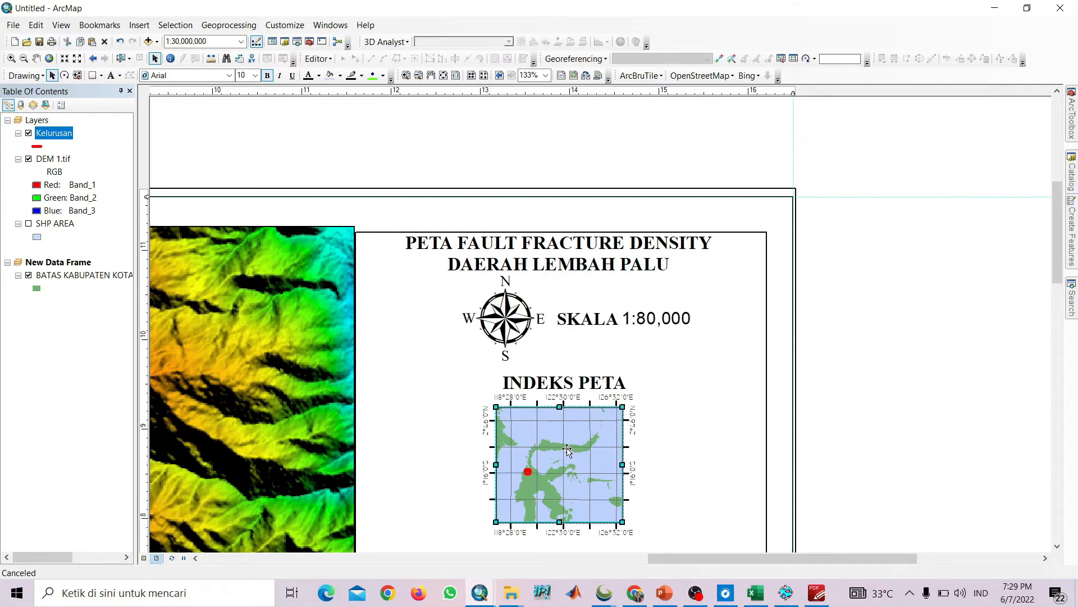
# Move the PRODI TEKNIK GEOFISIKA institution text block up directly beneath the index map
pyautogui.moveTo(674, 449); pyautogui.dragTo(717, 282)
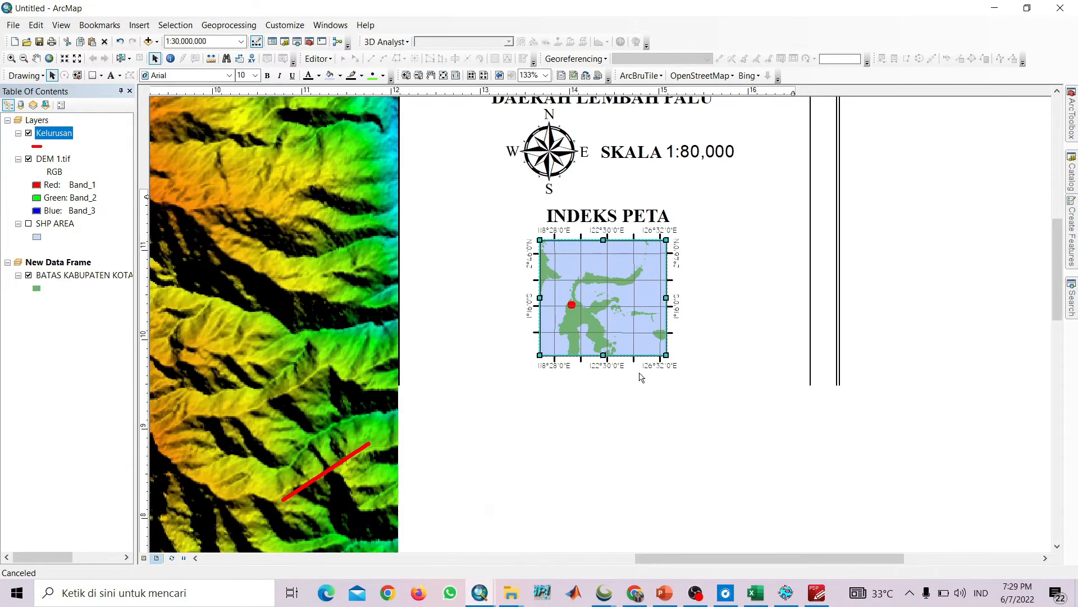
pyautogui.click(620, 438)
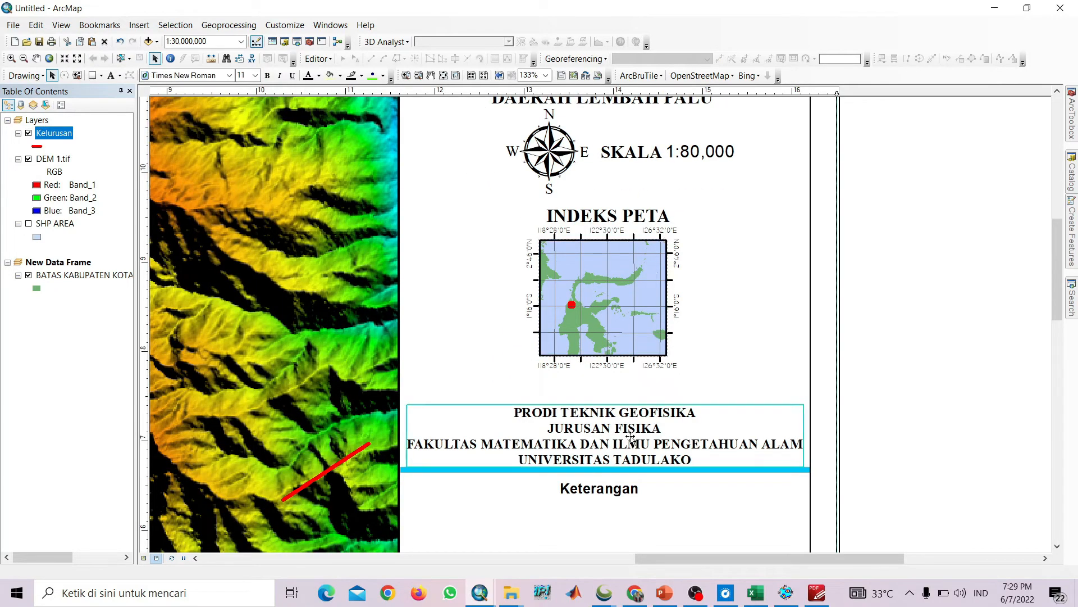
pyautogui.press('Up')
pyautogui.press('Up')
pyautogui.press('Up')
pyautogui.press('Up')
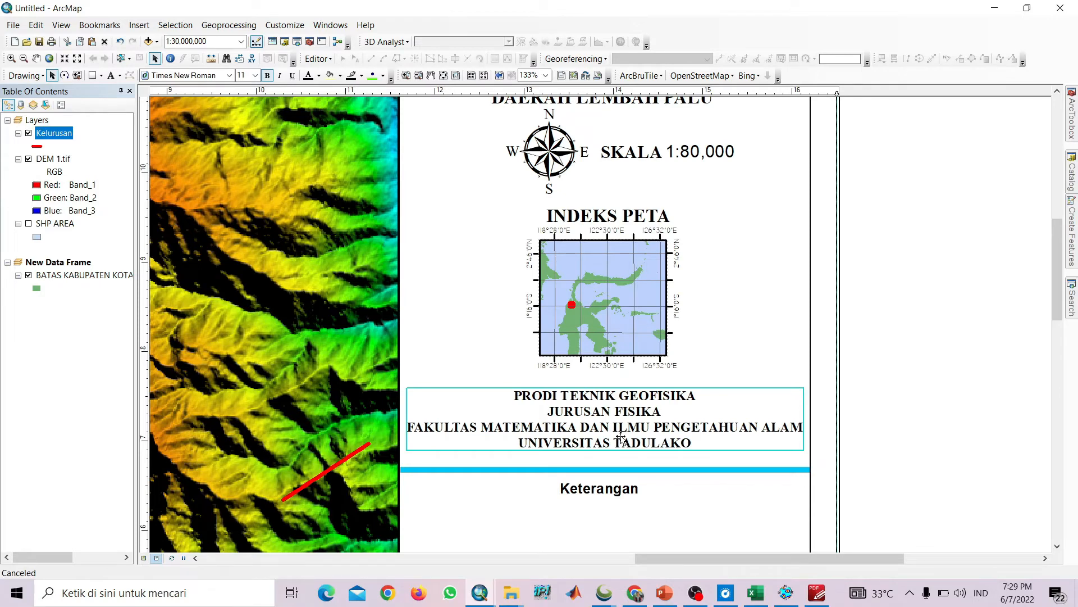
pyautogui.press('Up')
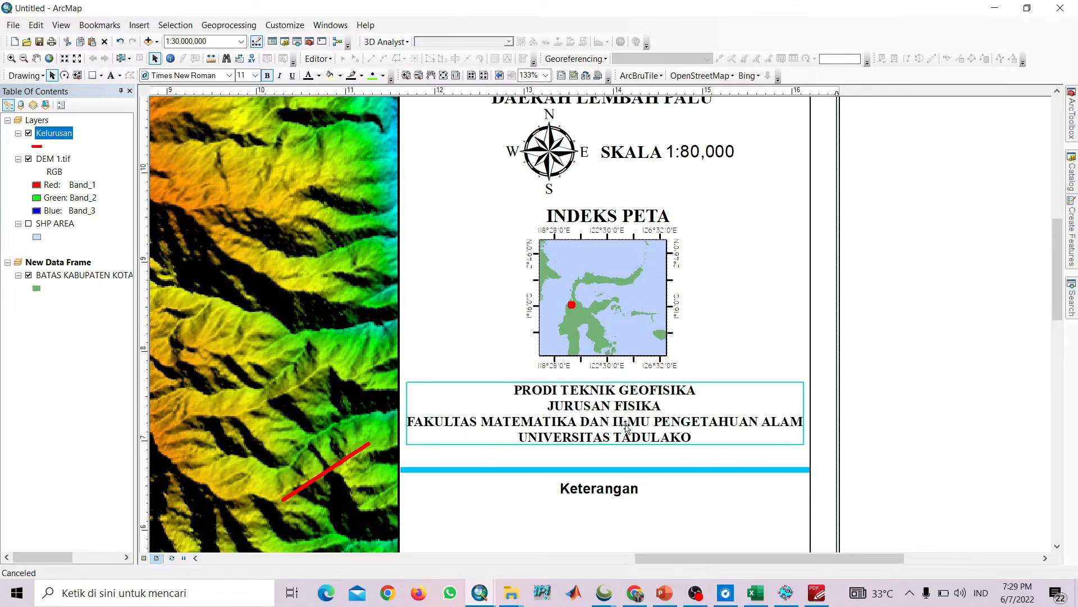
pyautogui.press('Up')
# Raise the blue divider line to just below the UNIVERSITAS TADULAKO line, leaving a small gap
pyautogui.click(618, 476)
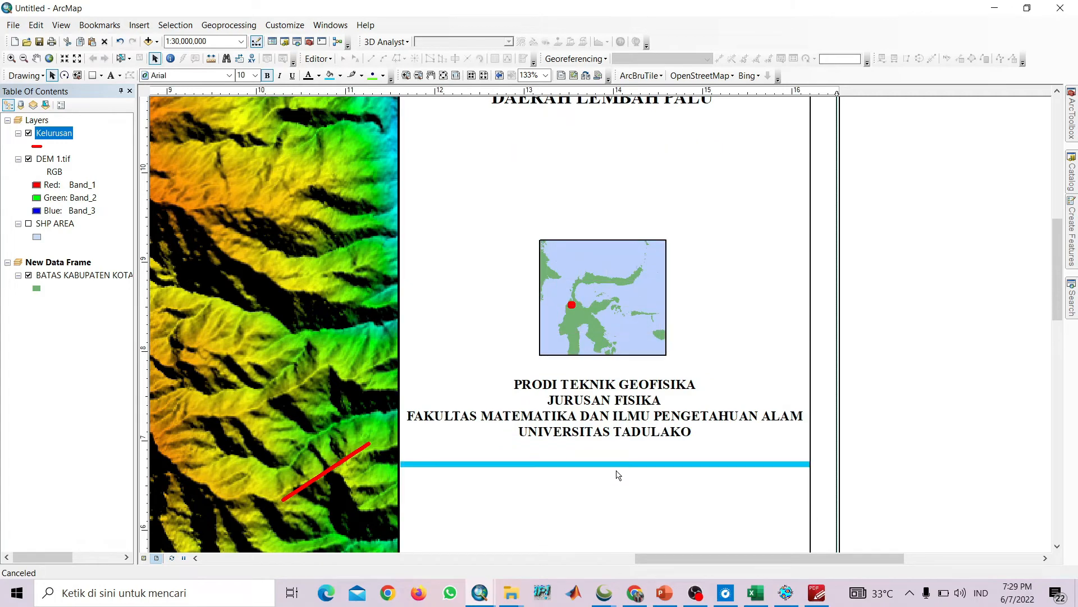
pyautogui.press('Up')
pyautogui.press('Down')
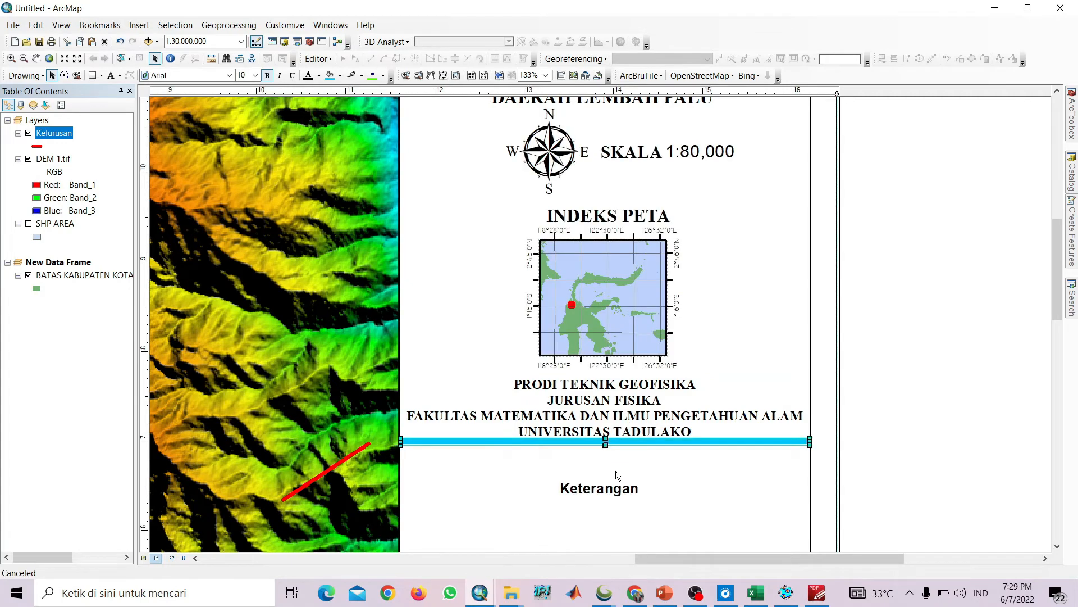
pyautogui.click(943, 429)
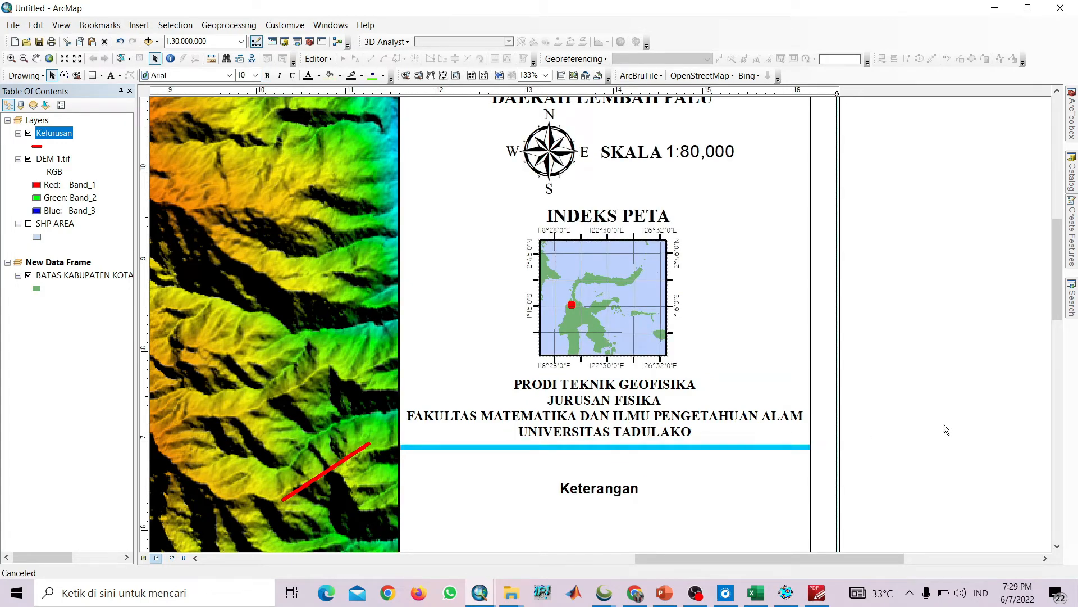
# Add a vertical guide near 11 inches and narrow the main map frame to it, leaving a gap beside the side panel
pyautogui.scroll(3, 614, 436)
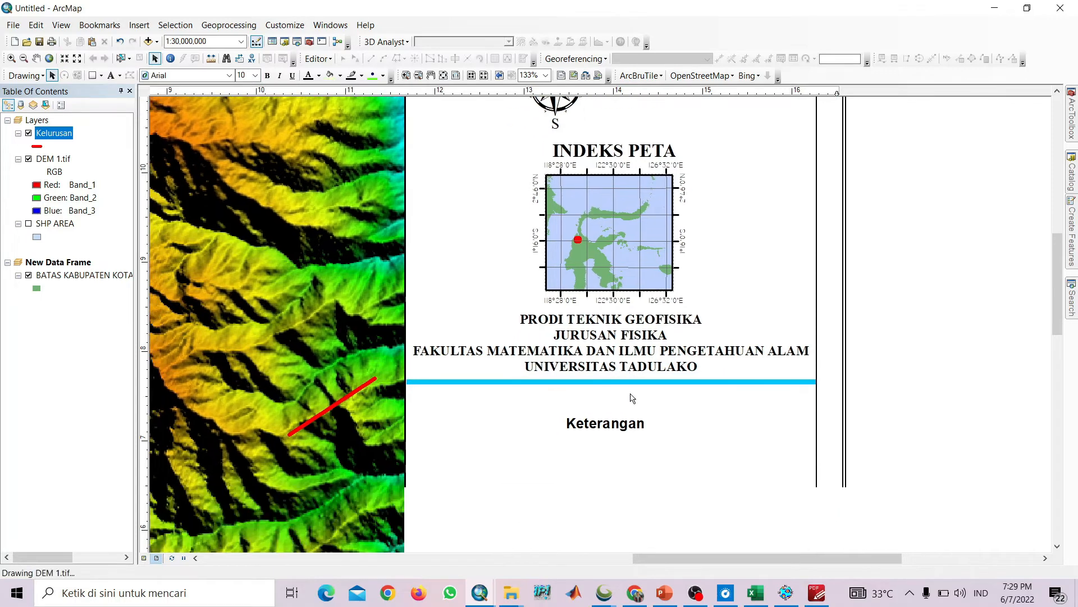
pyautogui.scroll(4, 611, 403)
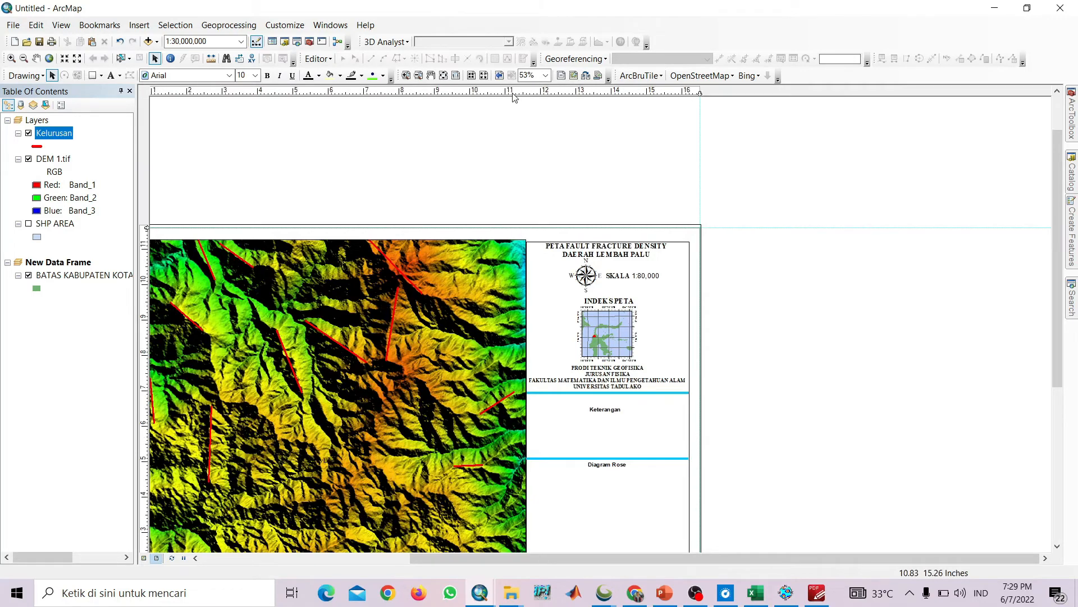
pyautogui.moveTo(512, 92); pyautogui.dragTo(512, 94)
pyautogui.moveTo(560, 305); pyautogui.dragTo(585, 139)
pyautogui.click(522, 286)
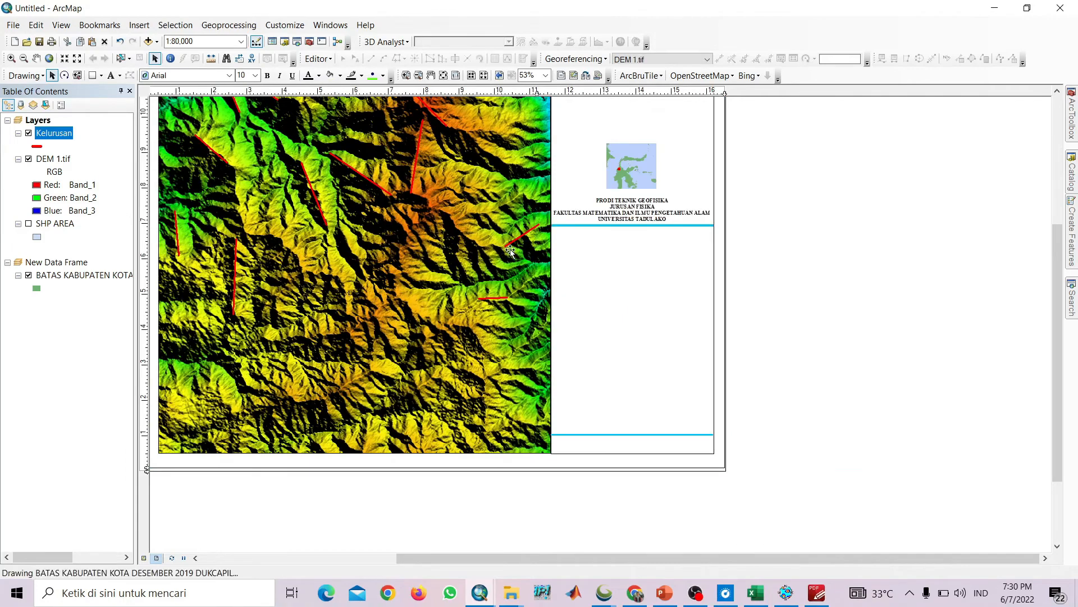
pyautogui.moveTo(550, 262); pyautogui.dragTo(505, 425)
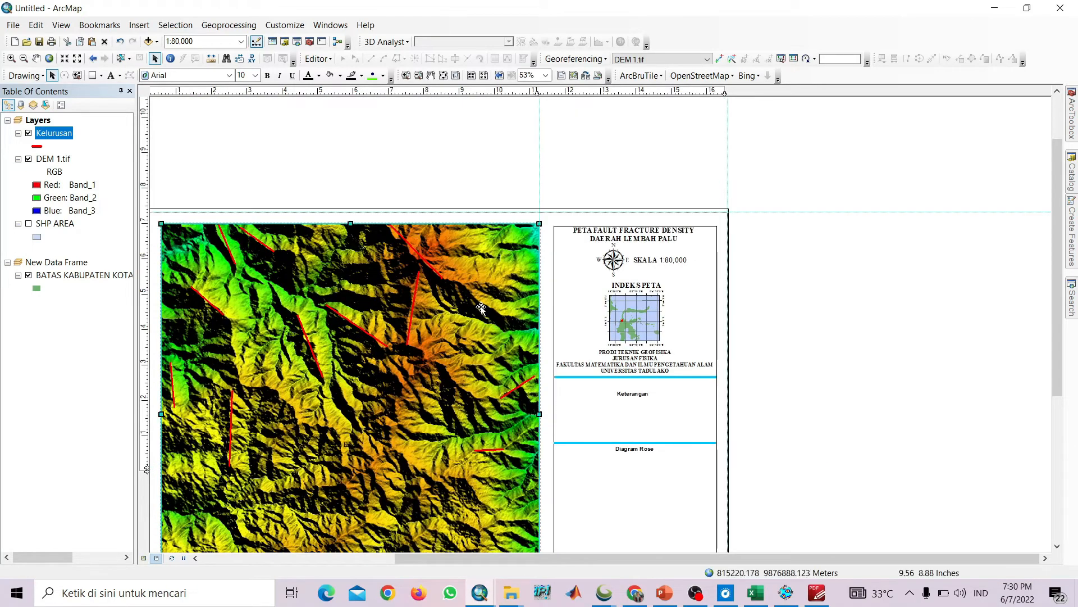
# Add horizontal guides level with the side panel's upper edge (11.20 inches) and lower edge, and fit the main map frame's height to them
pyautogui.moveTo(535, 344); pyautogui.dragTo(594, 369)
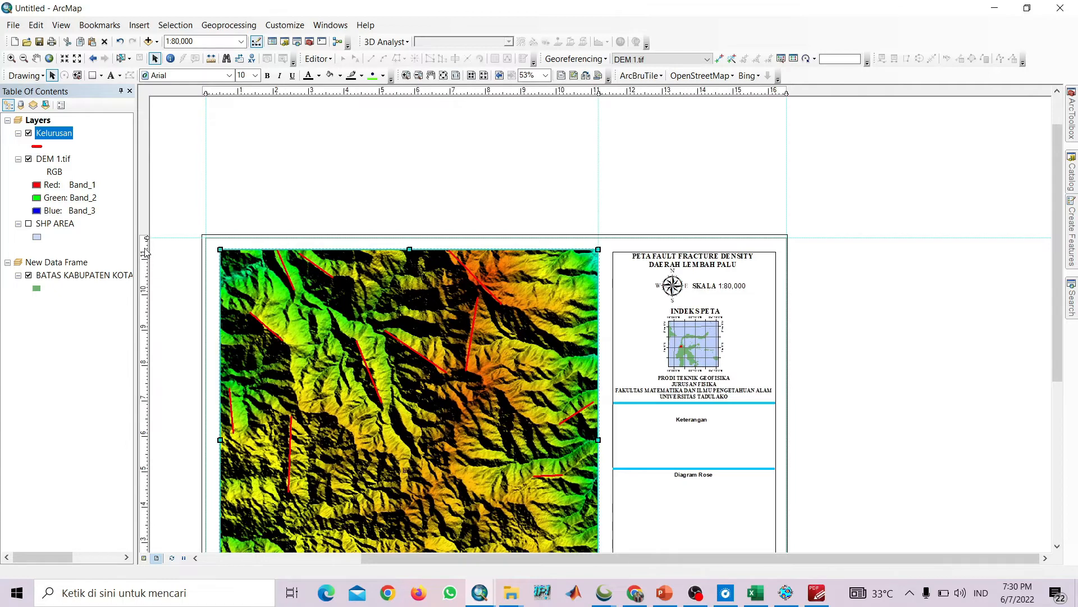
pyautogui.moveTo(145, 251); pyautogui.dragTo(145, 248)
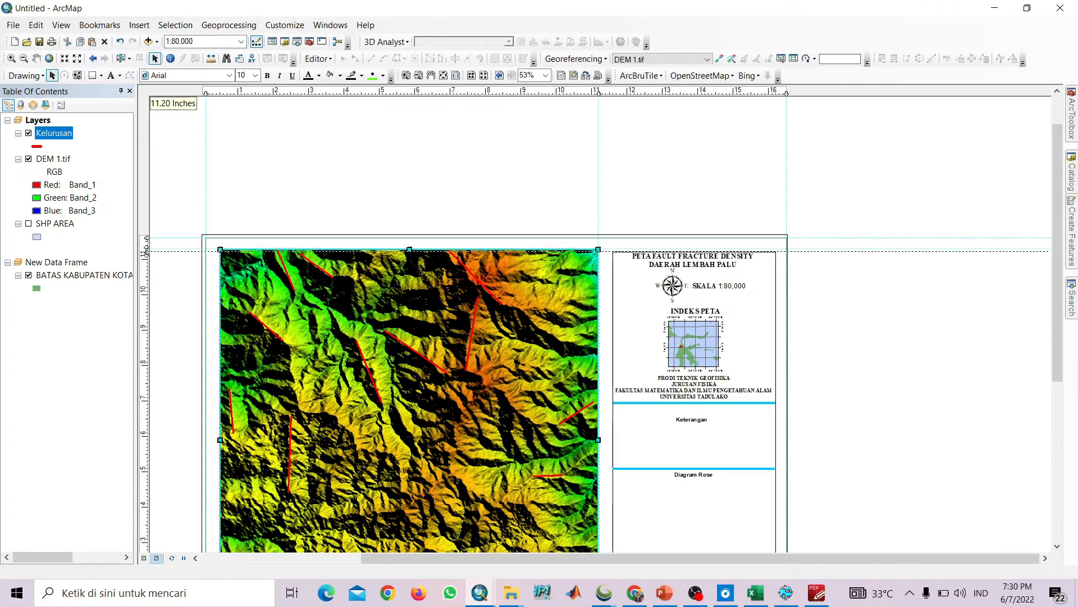
pyautogui.moveTo(410, 249); pyautogui.dragTo(410, 252)
pyautogui.moveTo(415, 393); pyautogui.dragTo(444, 208)
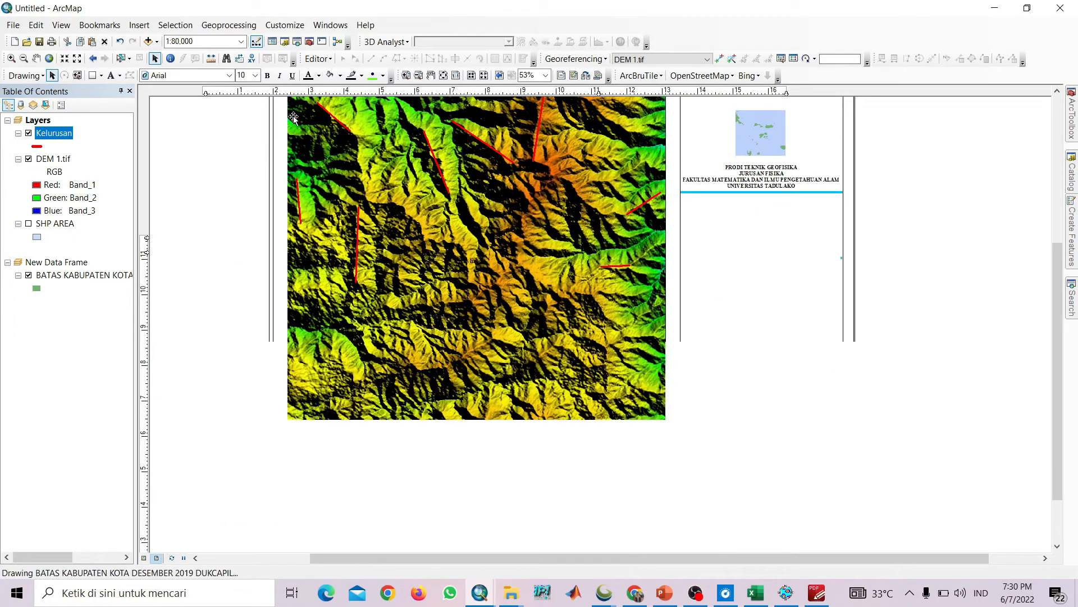
pyautogui.moveTo(145, 419); pyautogui.dragTo(146, 420)
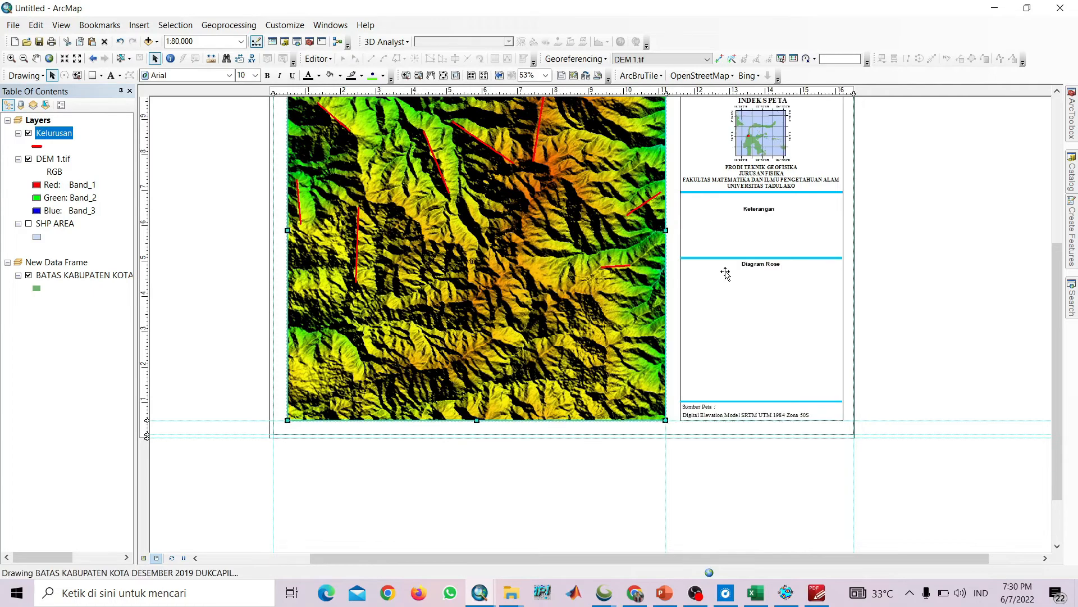
# Move the Diagram Rose heading and the blue divider line above it down to enlarge the Keterangan section
pyautogui.moveTo(736, 278); pyautogui.dragTo(570, 426)
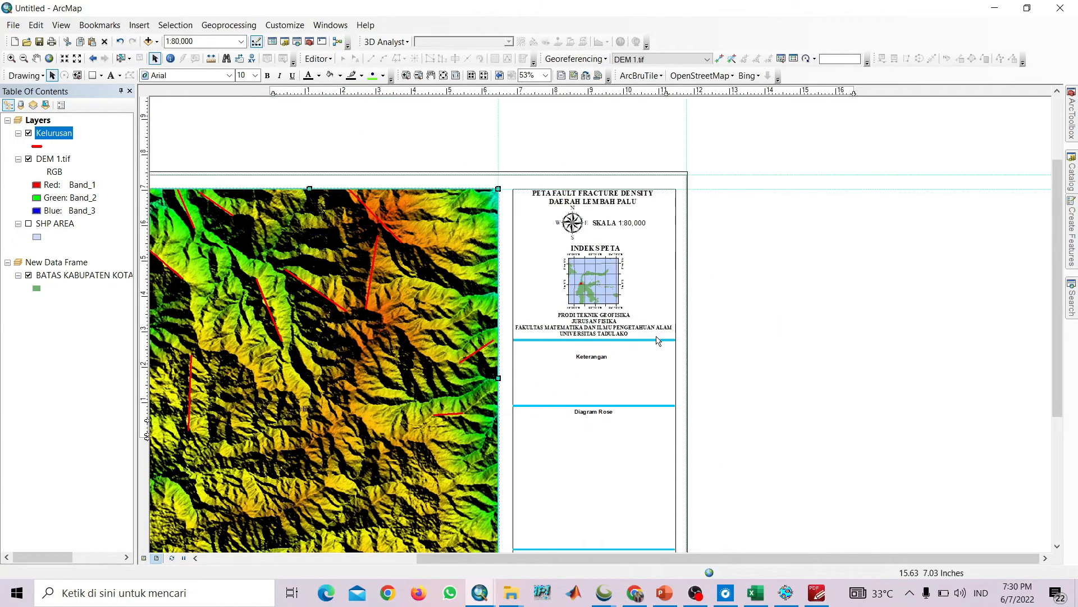
pyautogui.moveTo(729, 369); pyautogui.dragTo(736, 321)
pyautogui.scroll(-1, 736, 320)
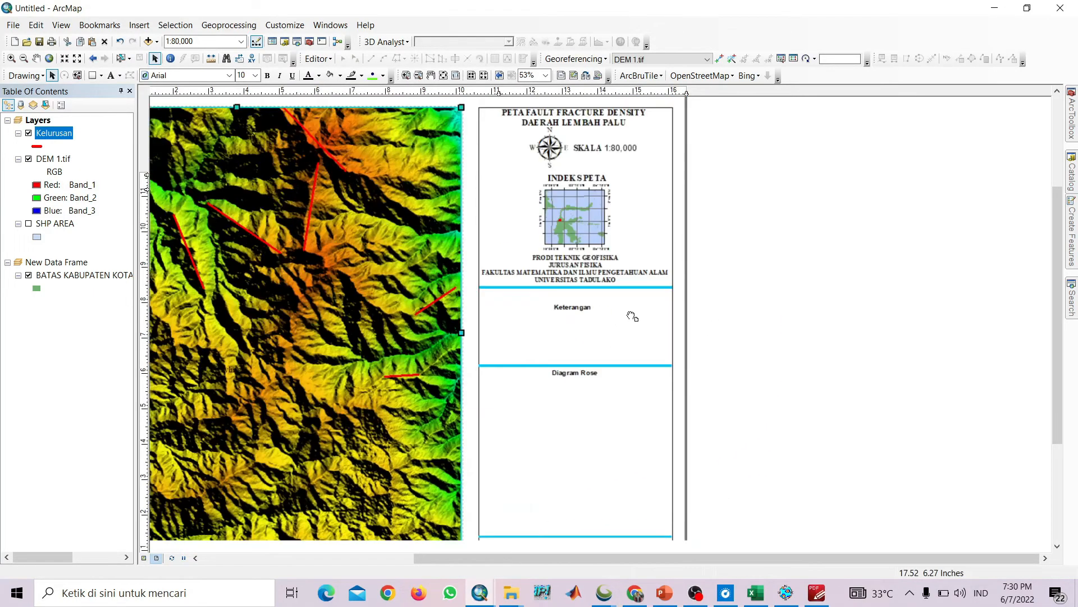
pyautogui.click(597, 366)
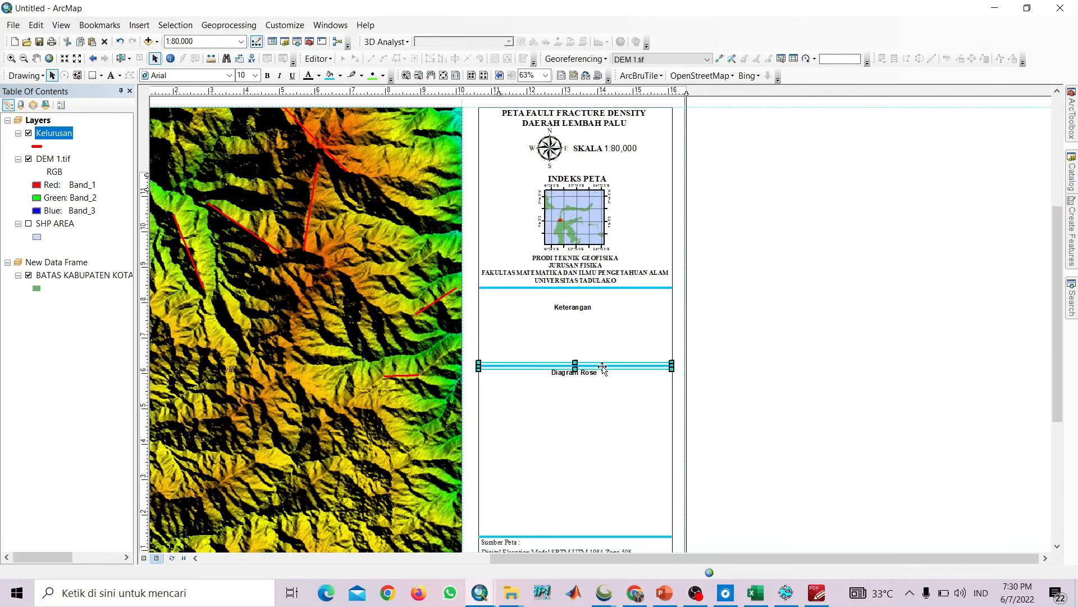
pyautogui.click(582, 375)
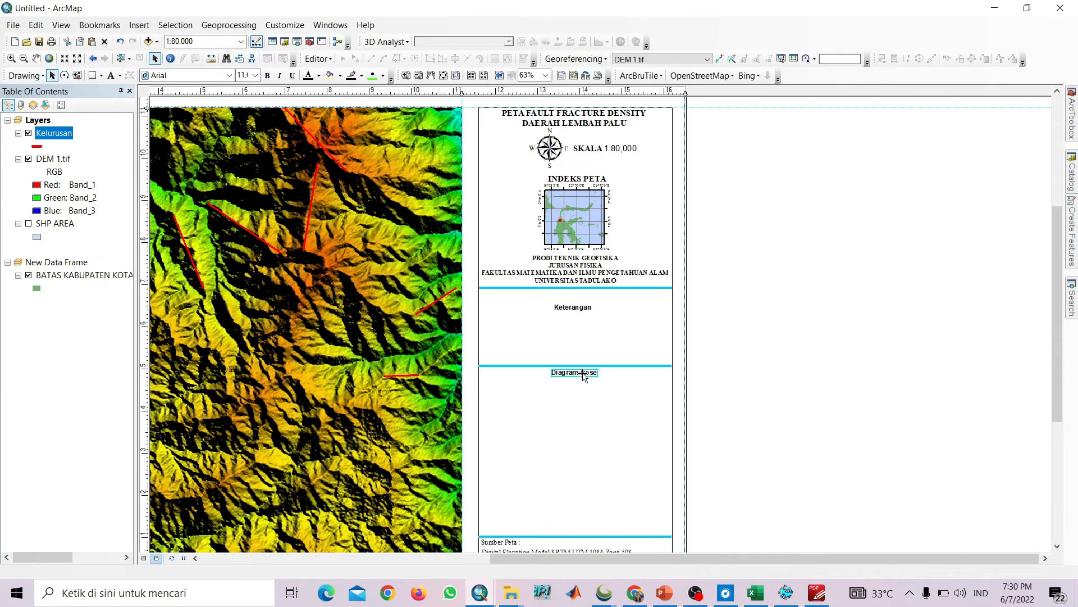
pyautogui.moveTo(583, 373); pyautogui.dragTo(582, 379)
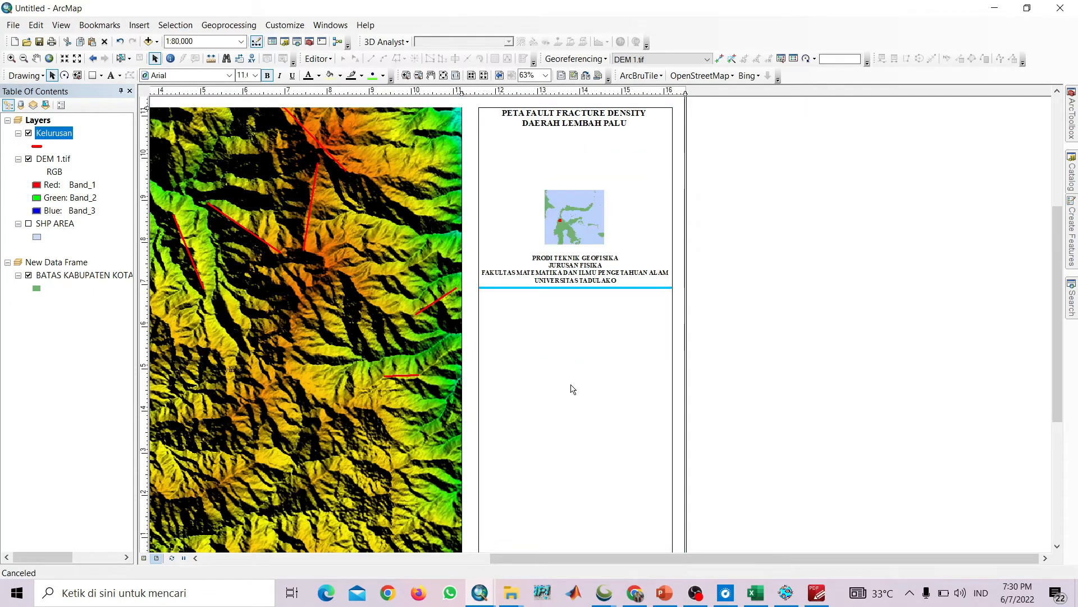
pyautogui.click(588, 366)
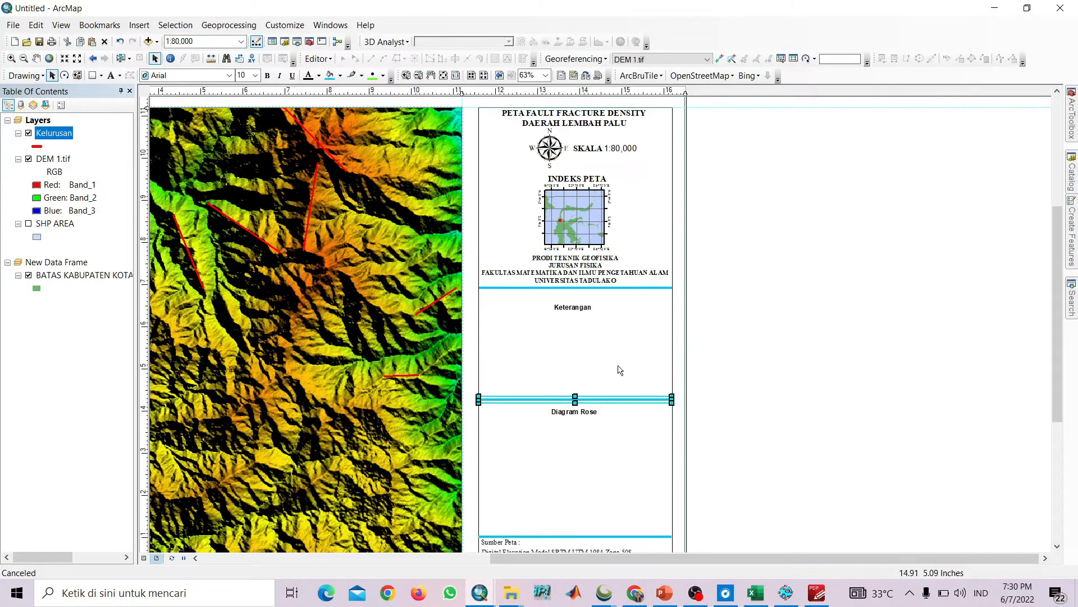
# Move the Keterangan heading up just below the blue divider line and nudge it right to centre it in the panel
pyautogui.click(597, 332)
pyautogui.press('Tab')
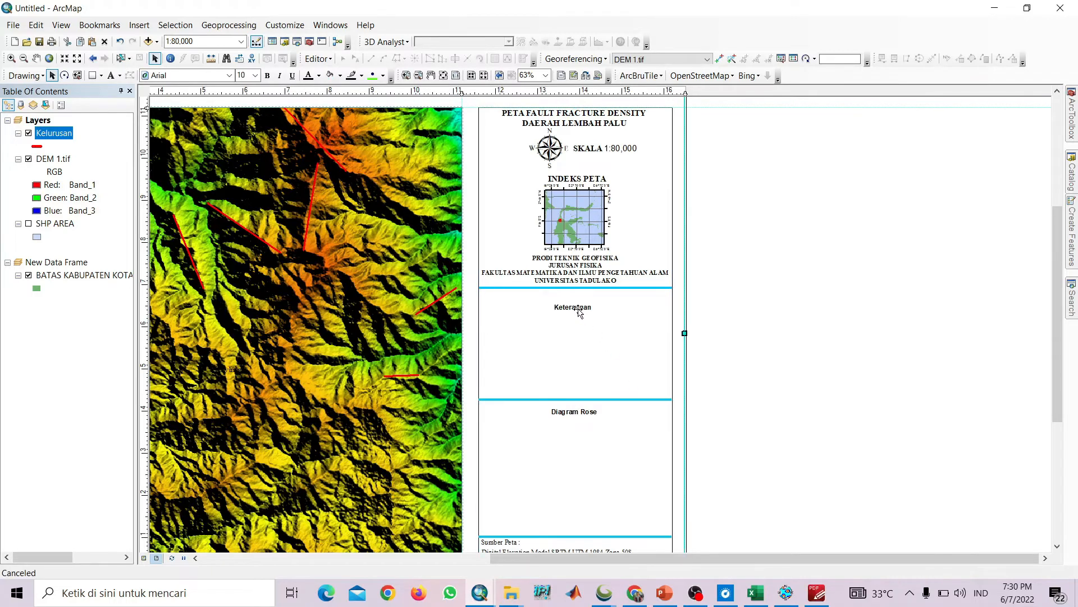
pyautogui.click(579, 313)
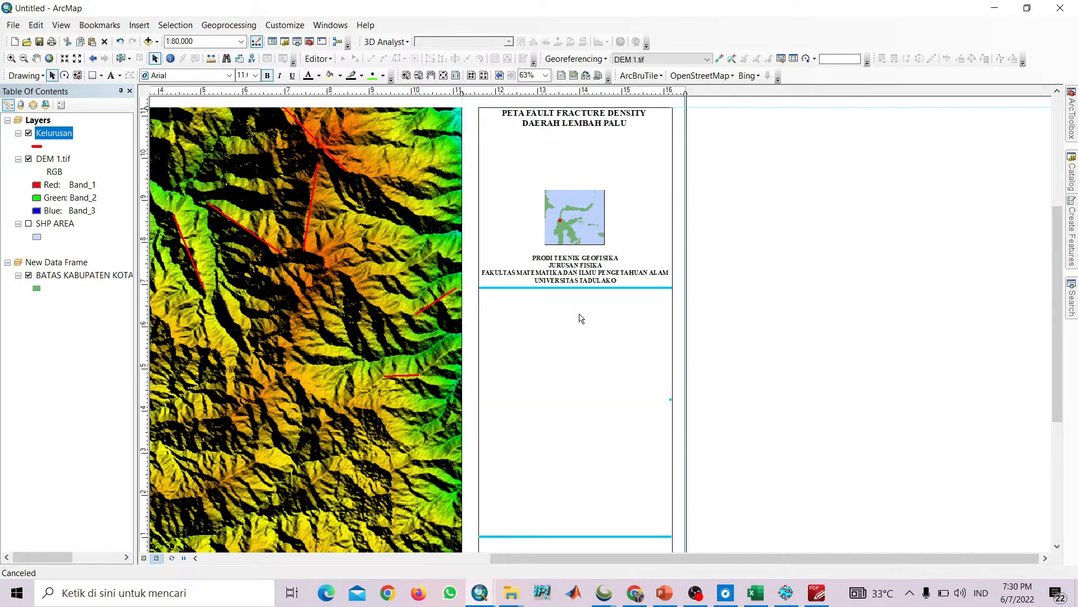
pyautogui.scroll(5, 582, 314)
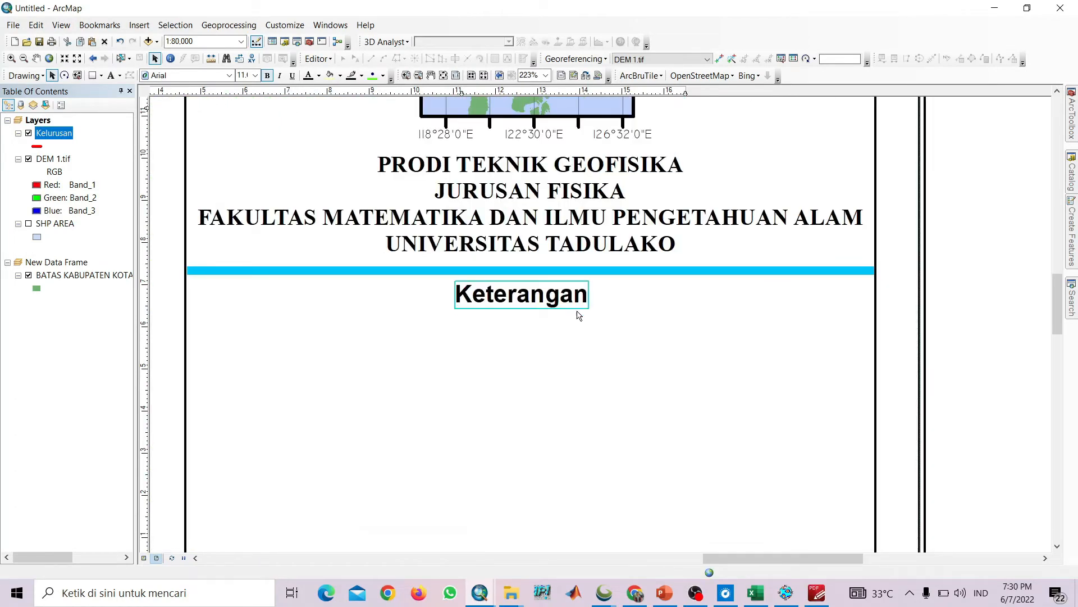
pyautogui.press('Right')
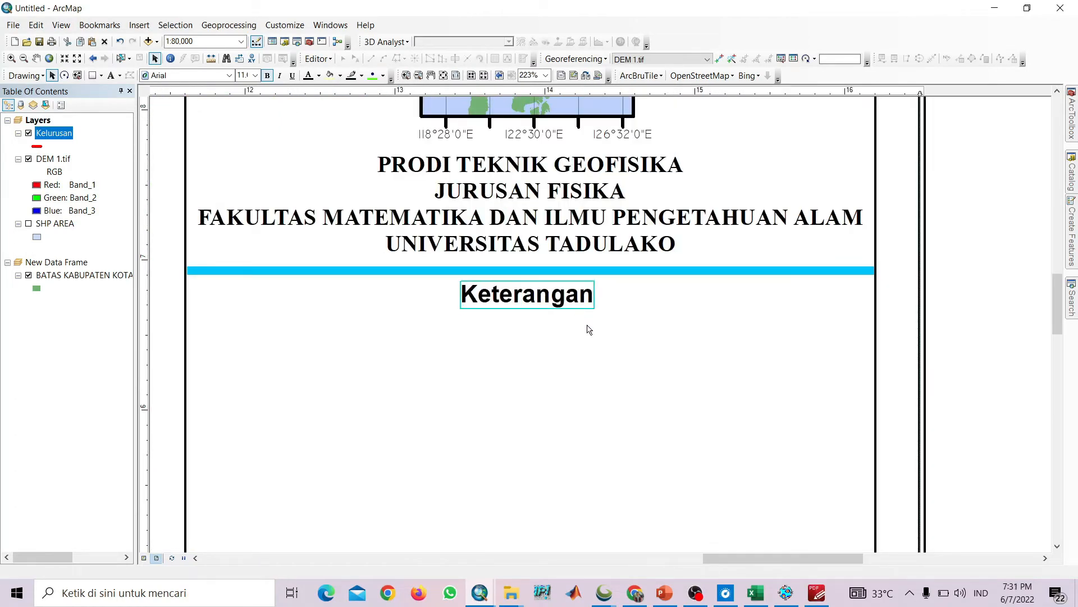
pyautogui.scroll(-3, 588, 329)
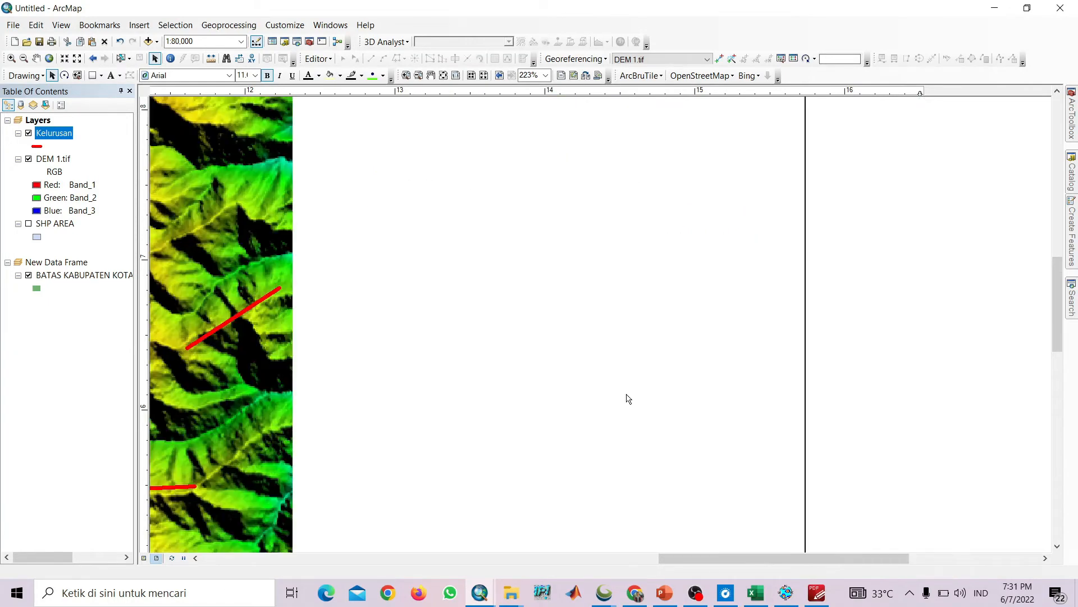
# Move the blue divider line below the Keterangan section down to just above the Diagram Rose heading
pyautogui.moveTo(629, 399); pyautogui.dragTo(688, 230)
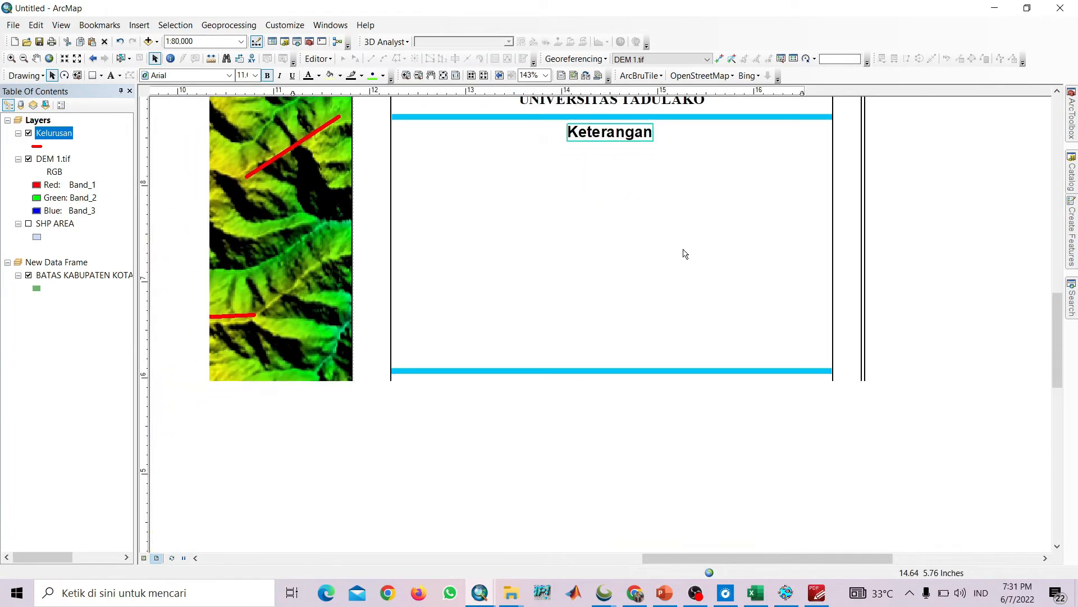
pyautogui.click(624, 371)
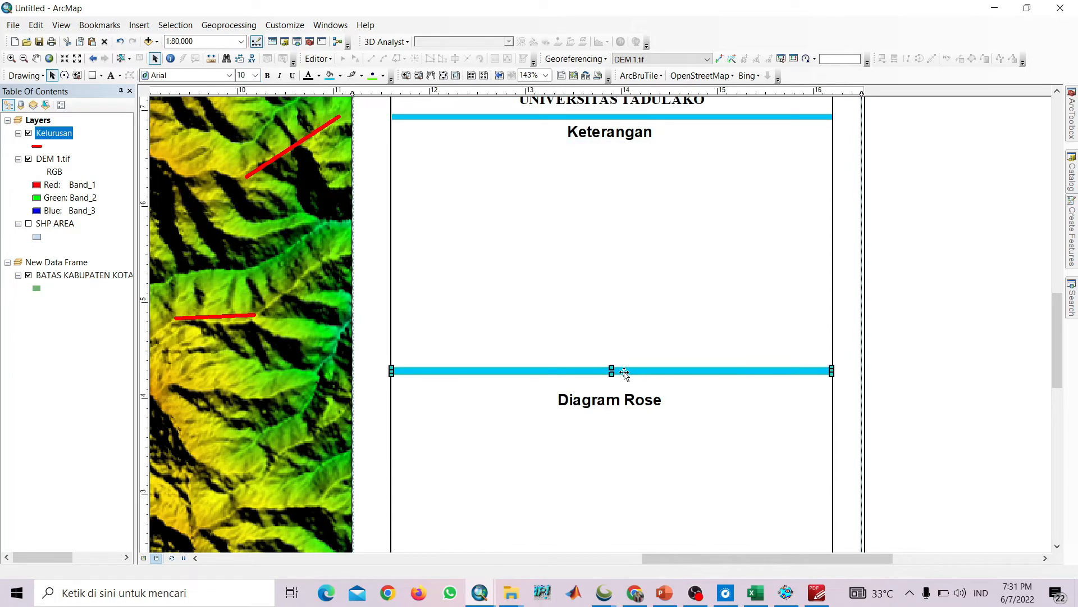
pyautogui.moveTo(624, 372); pyautogui.dragTo(627, 376)
pyautogui.press('Down')
pyautogui.press('Down')
pyautogui.press('Down')
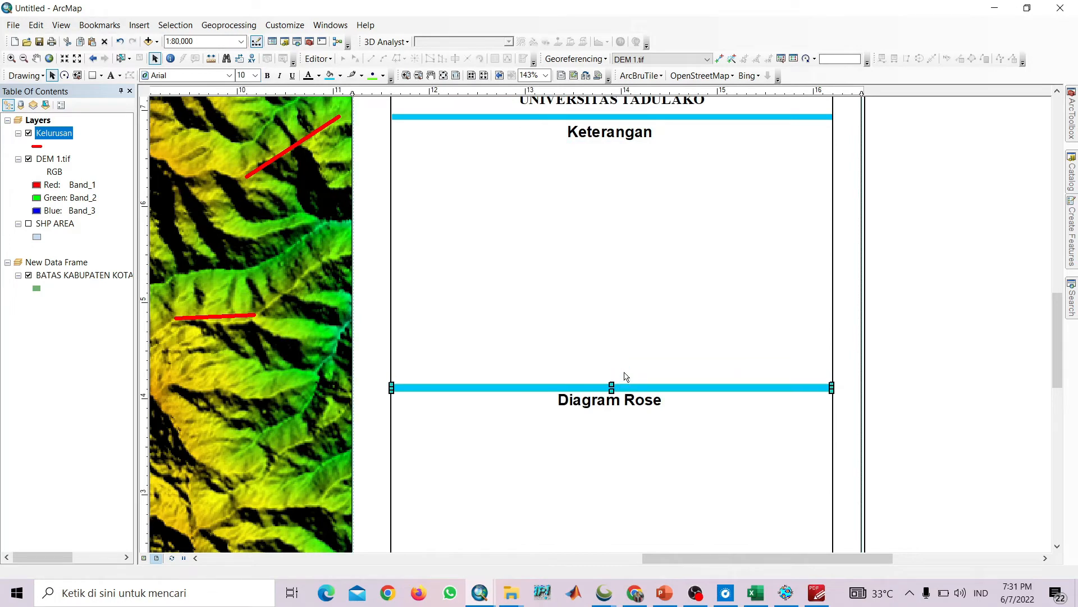
pyautogui.click(635, 400)
pyautogui.scroll(3, 635, 400)
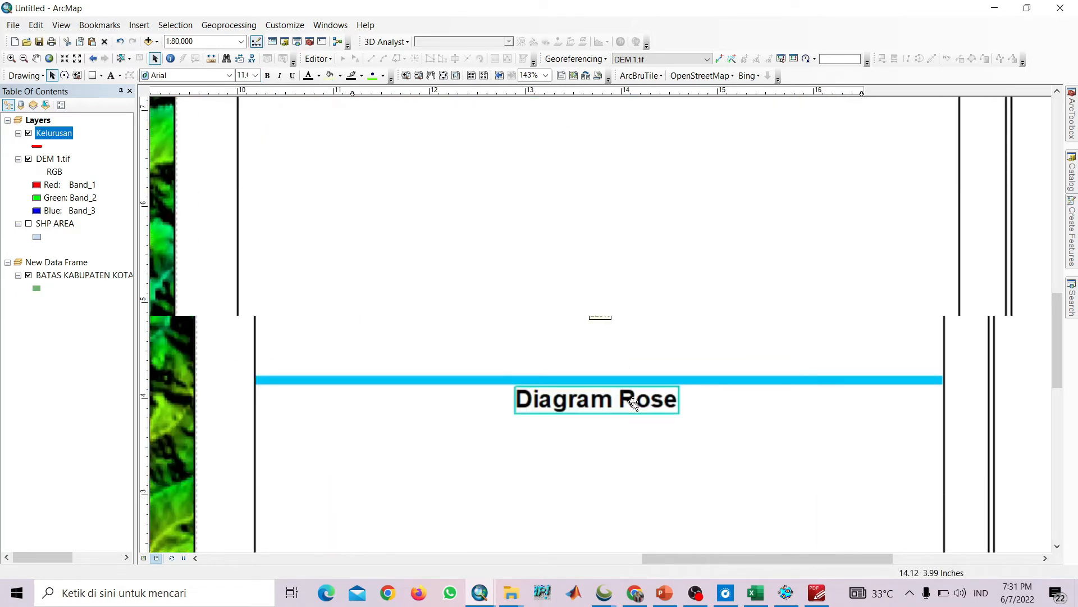
pyautogui.scroll(-4, 633, 402)
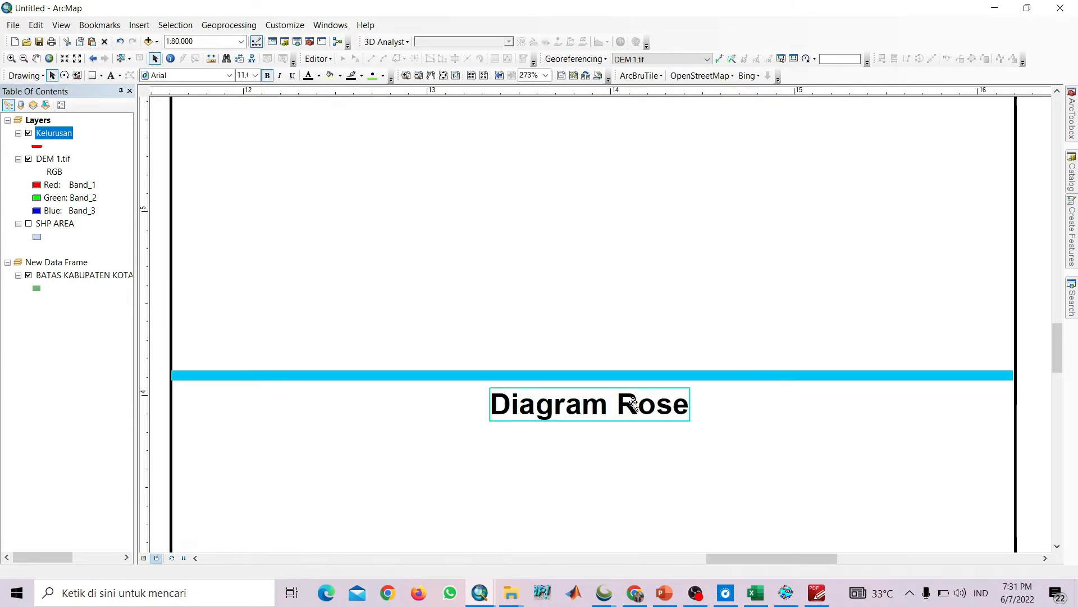
pyautogui.scroll(-1, 636, 388)
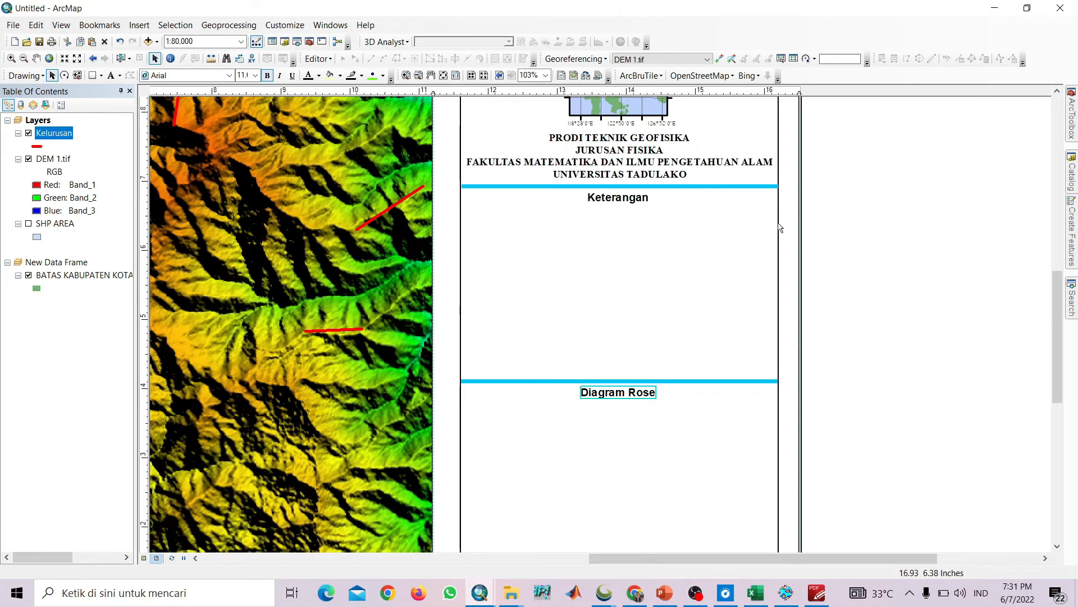
pyautogui.click(851, 238)
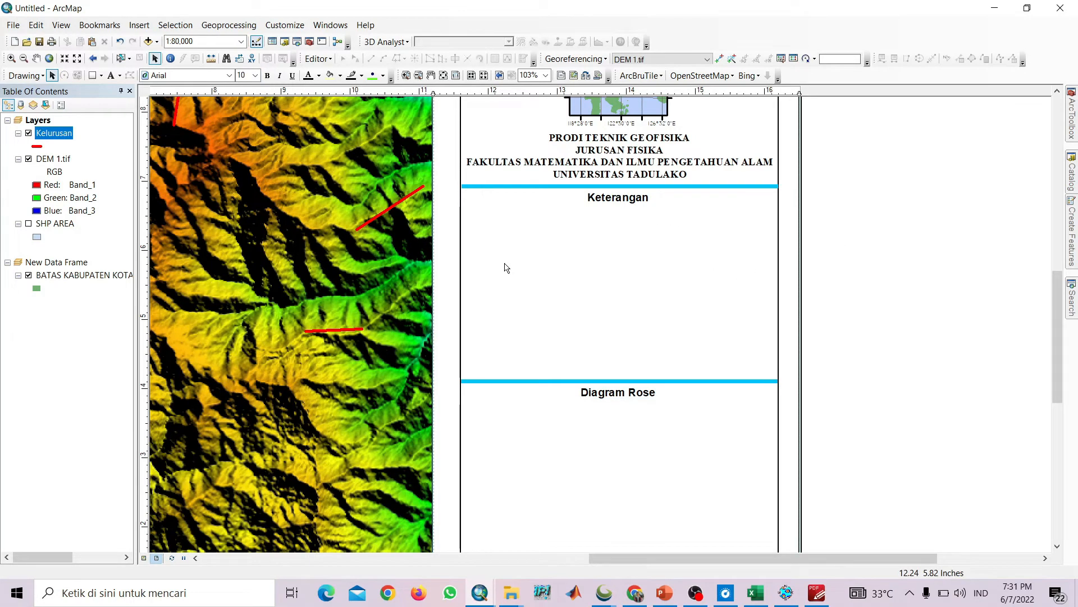
# Start inserting a legend with DEM 1.tif removed from its items, keeping only the Kelurusan layer
pyautogui.moveTo(502, 261); pyautogui.dragTo(637, 326)
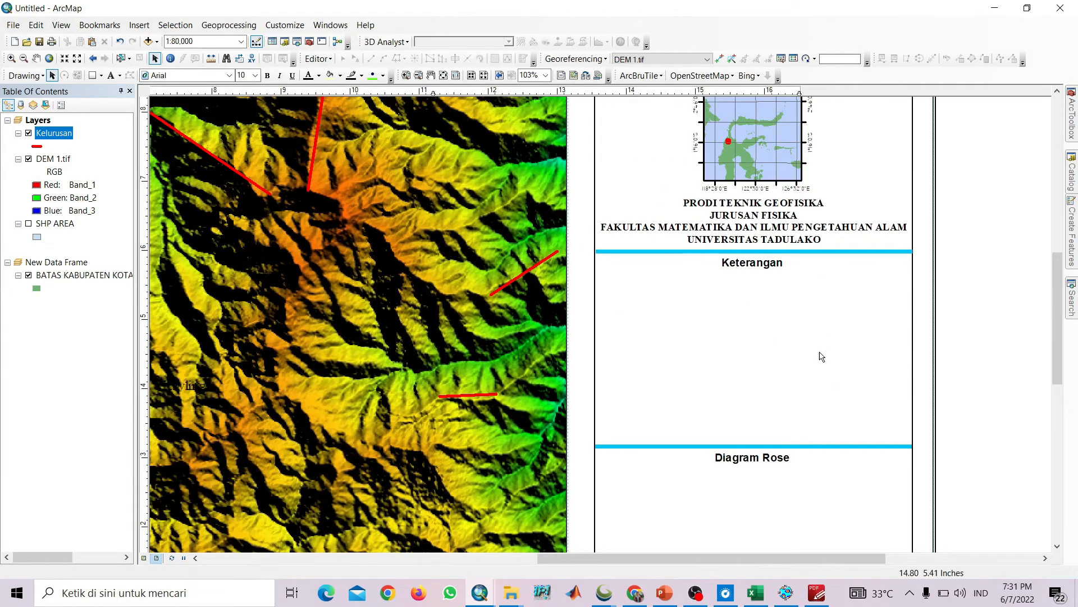
pyautogui.moveTo(818, 356); pyautogui.dragTo(697, 354)
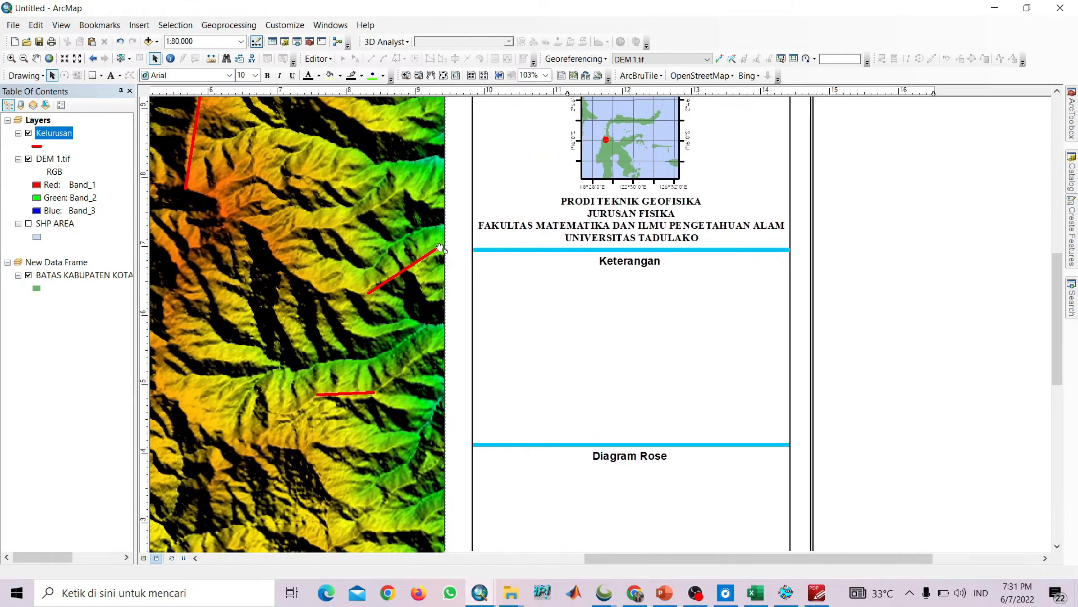
pyautogui.click(139, 25)
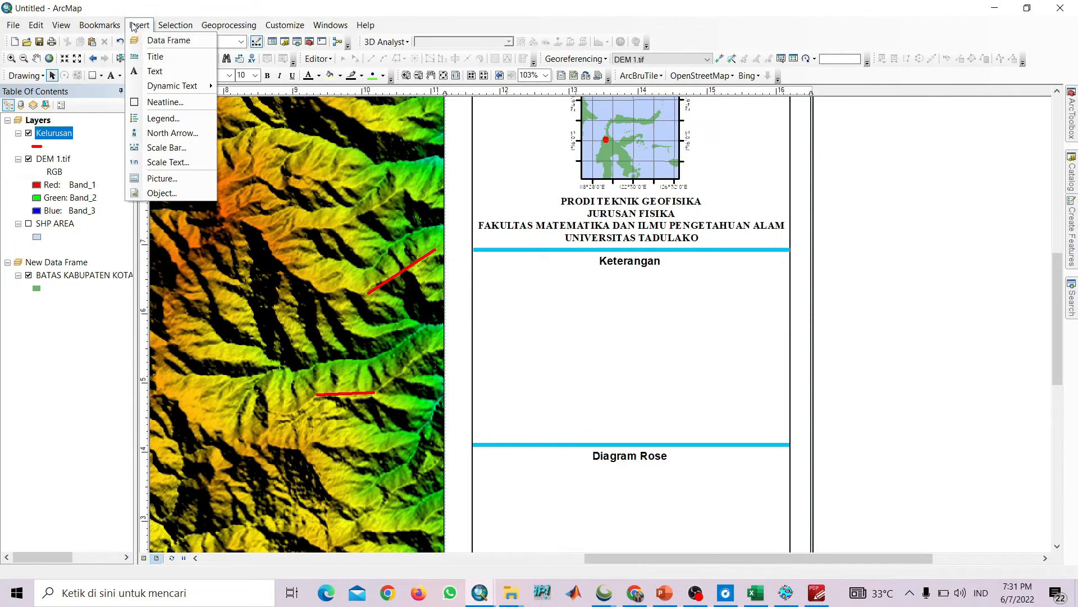
pyautogui.click(160, 118)
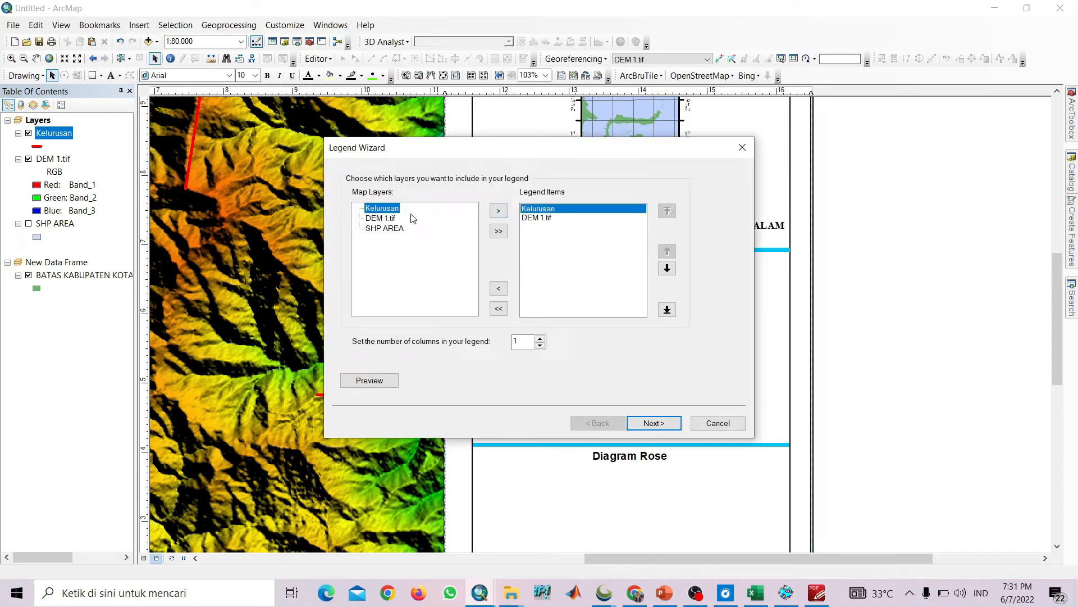
pyautogui.click(531, 218)
pyautogui.click(499, 288)
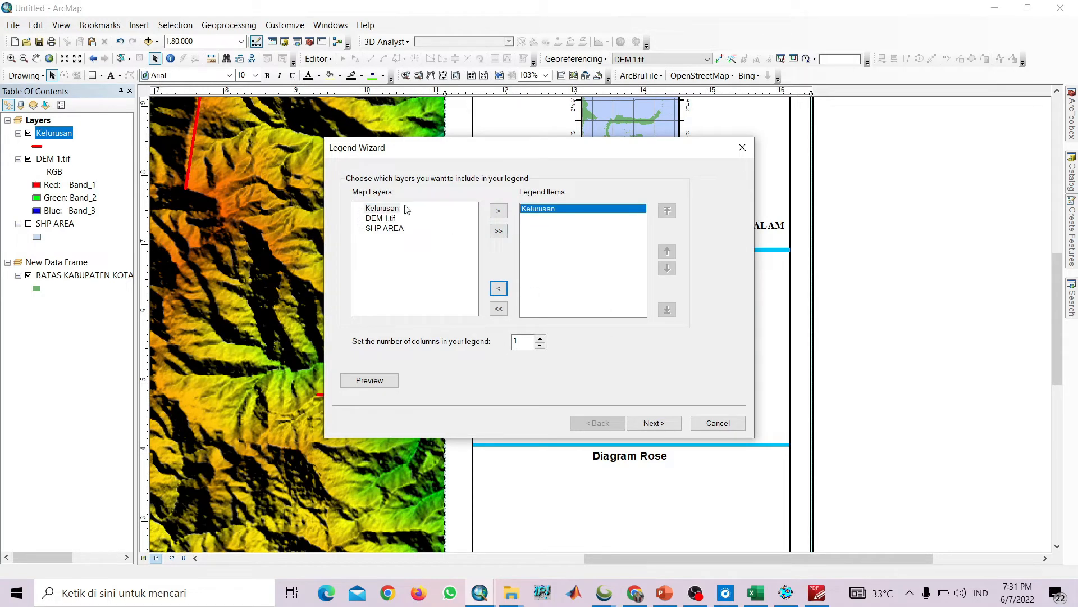
pyautogui.click(670, 425)
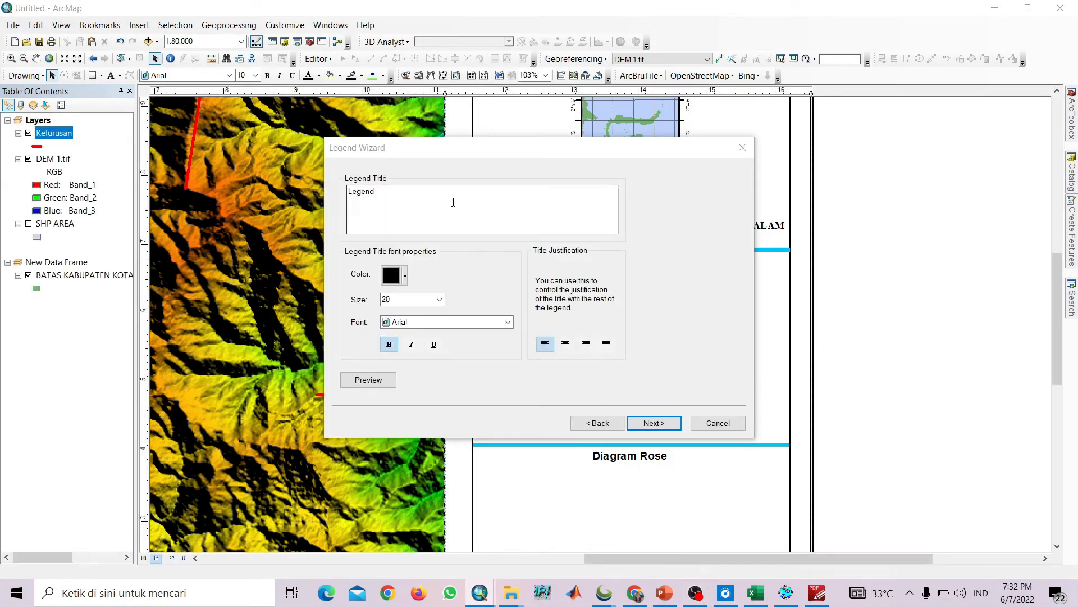
# Clear the legend title, set the title font to Times New Roman and finish the legend with the default frame and spacing
pyautogui.click(399, 193)
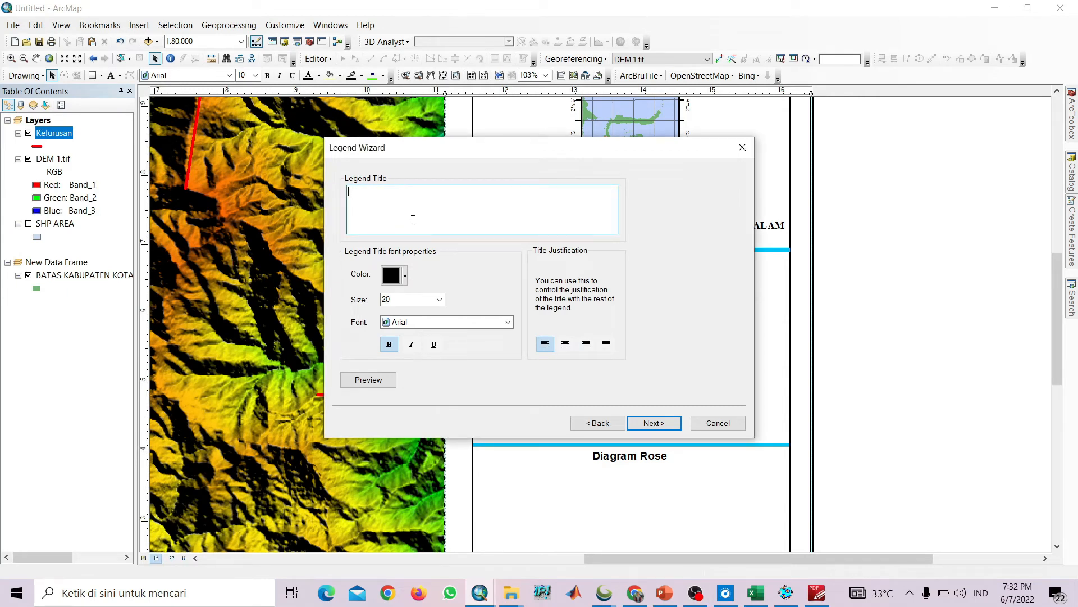
pyautogui.click(440, 300)
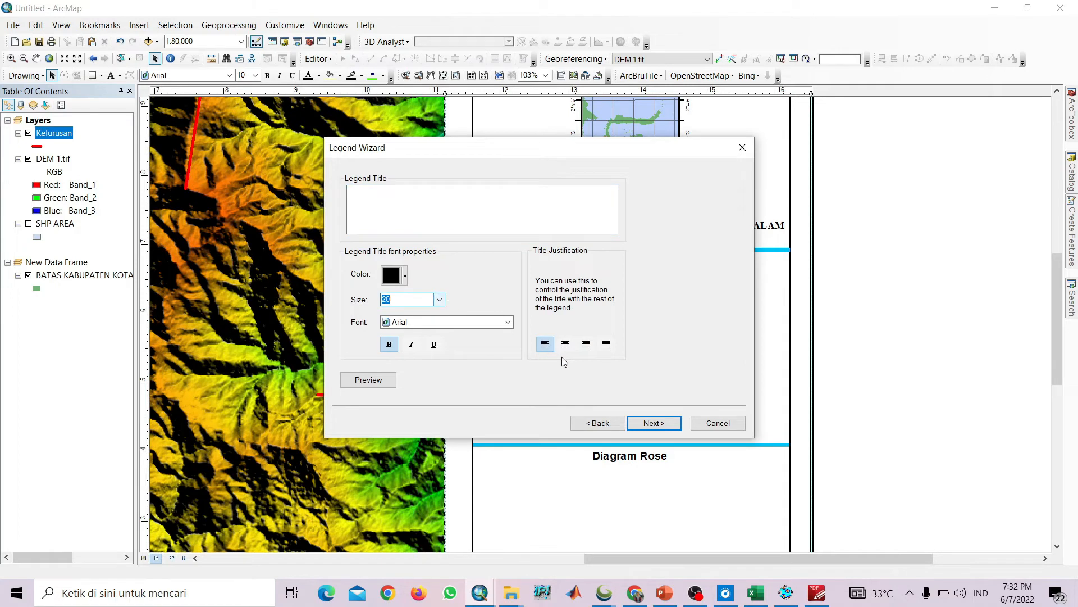
pyautogui.click(496, 323)
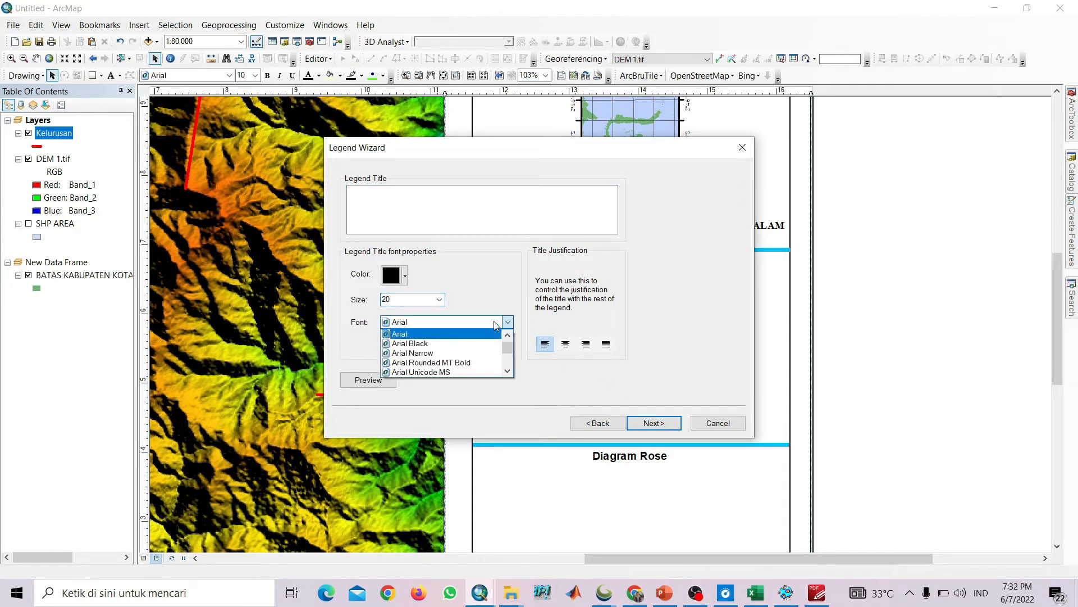
pyautogui.write('ti')
pyautogui.click(495, 324)
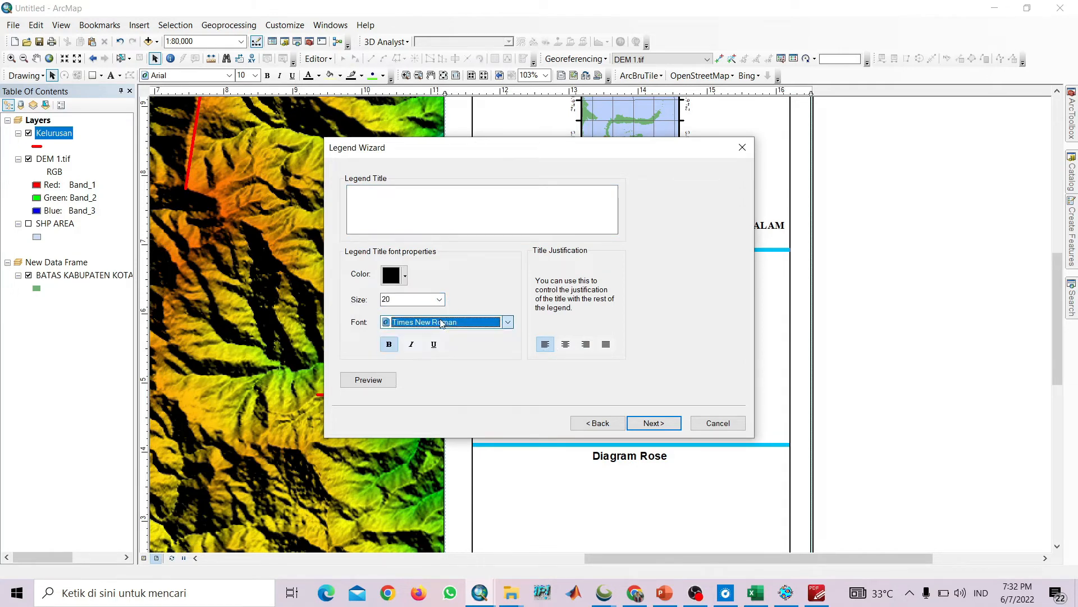
pyautogui.click(680, 424)
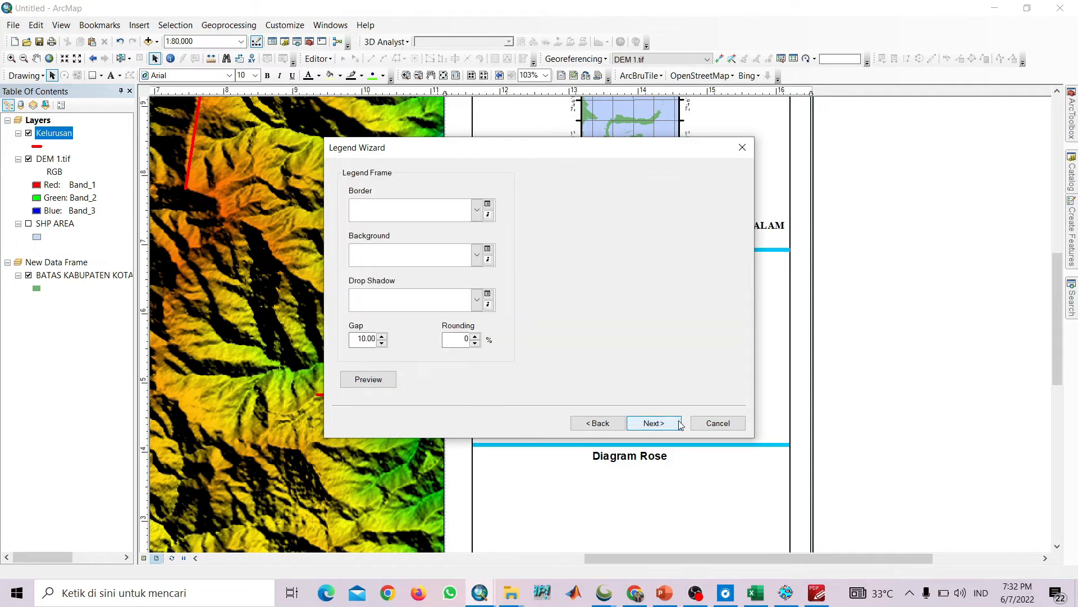
pyautogui.click(657, 424)
pyautogui.click(657, 424)
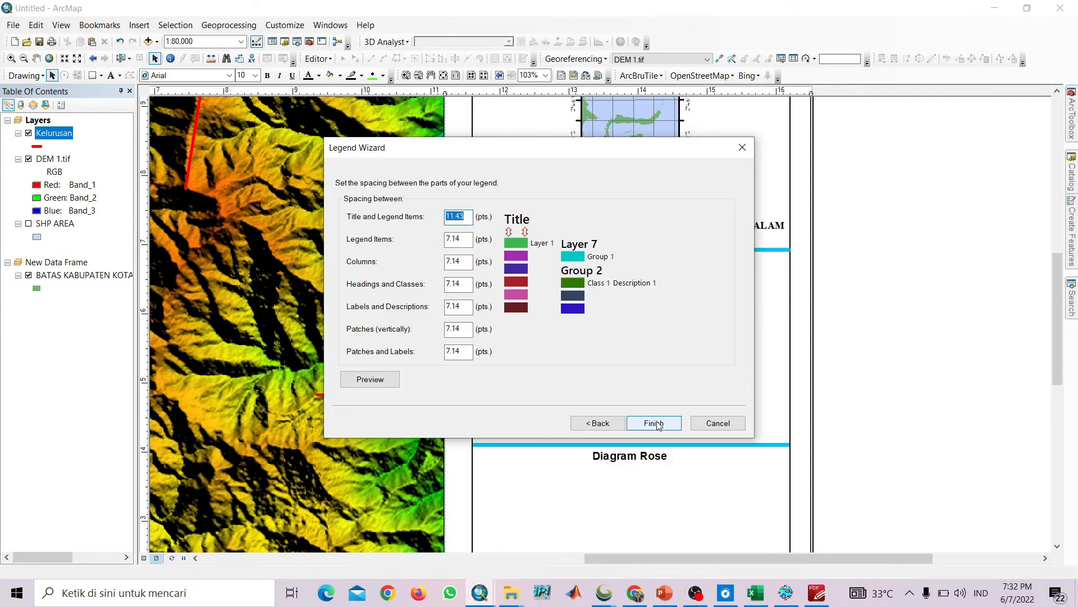
pyautogui.click(657, 422)
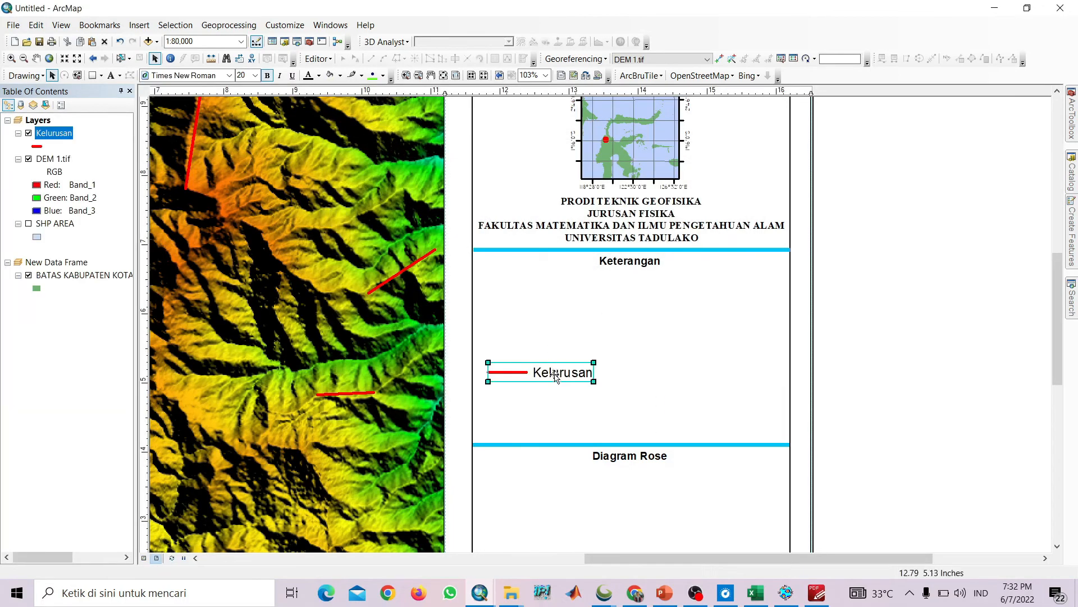
# Move the Kelurusan legend up to just below the Keterangan heading in the side panel
pyautogui.moveTo(555, 375); pyautogui.dragTo(655, 301)
pyautogui.click(602, 327)
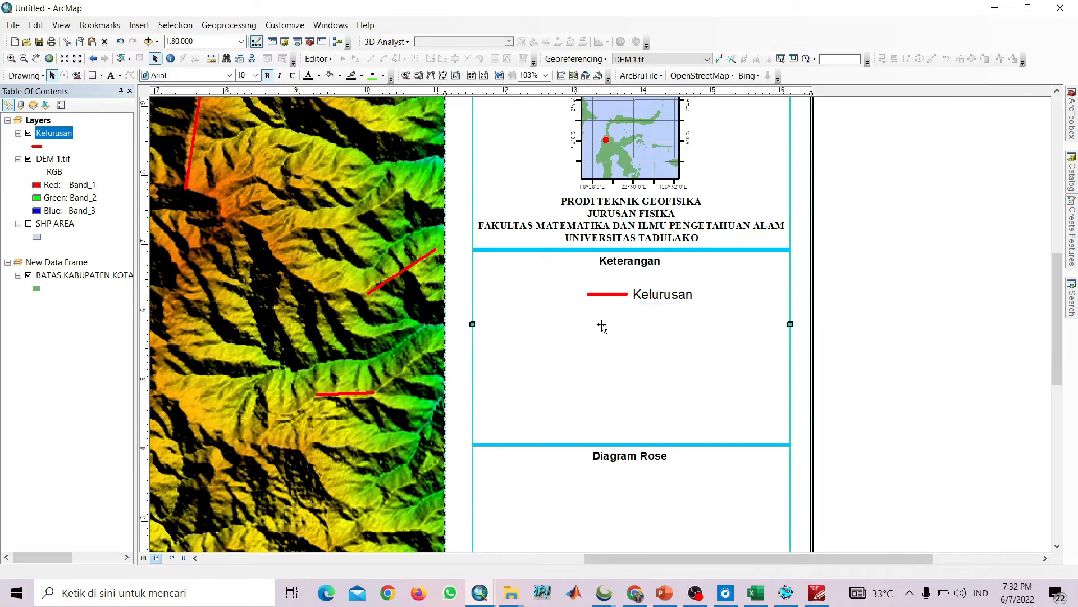
pyautogui.click(927, 345)
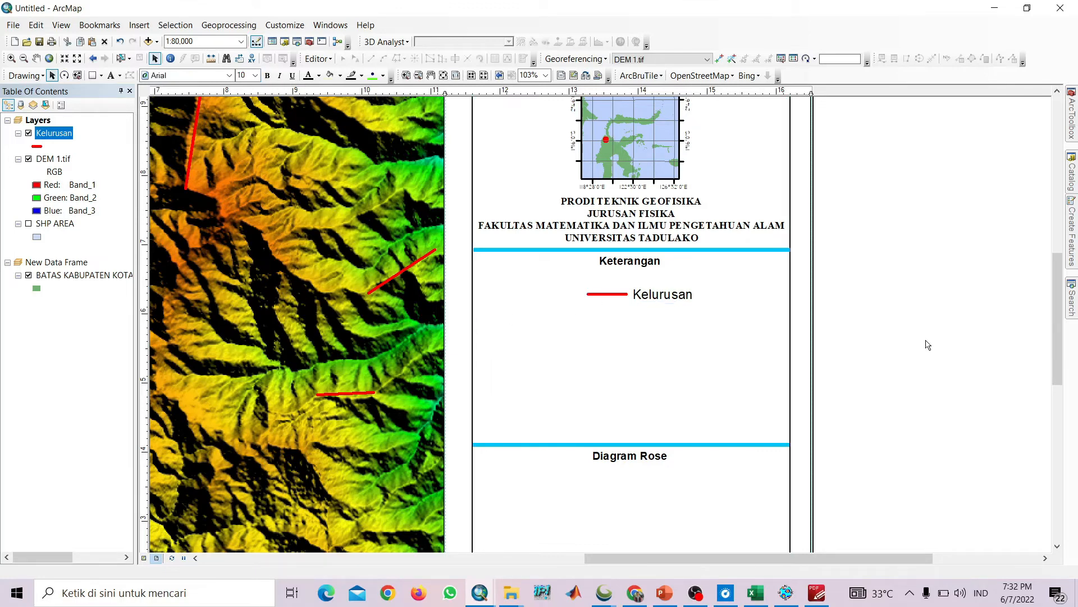
pyautogui.click(512, 299)
pyautogui.click(887, 355)
pyautogui.moveTo(502, 380); pyautogui.dragTo(941, 405)
pyautogui.scroll(3, 742, 387)
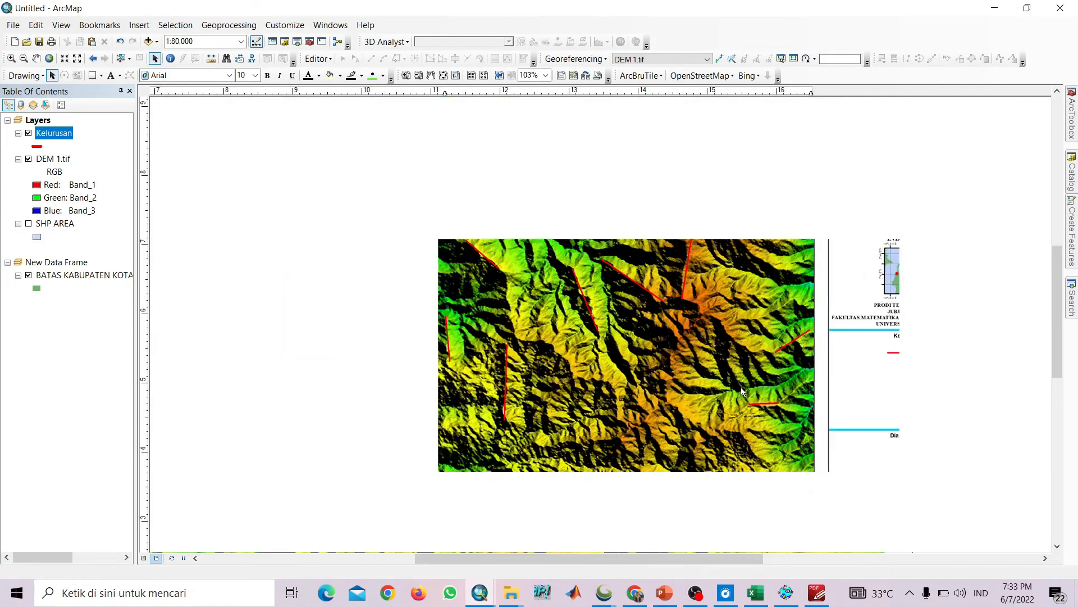
pyautogui.moveTo(755, 365); pyautogui.dragTo(576, 254)
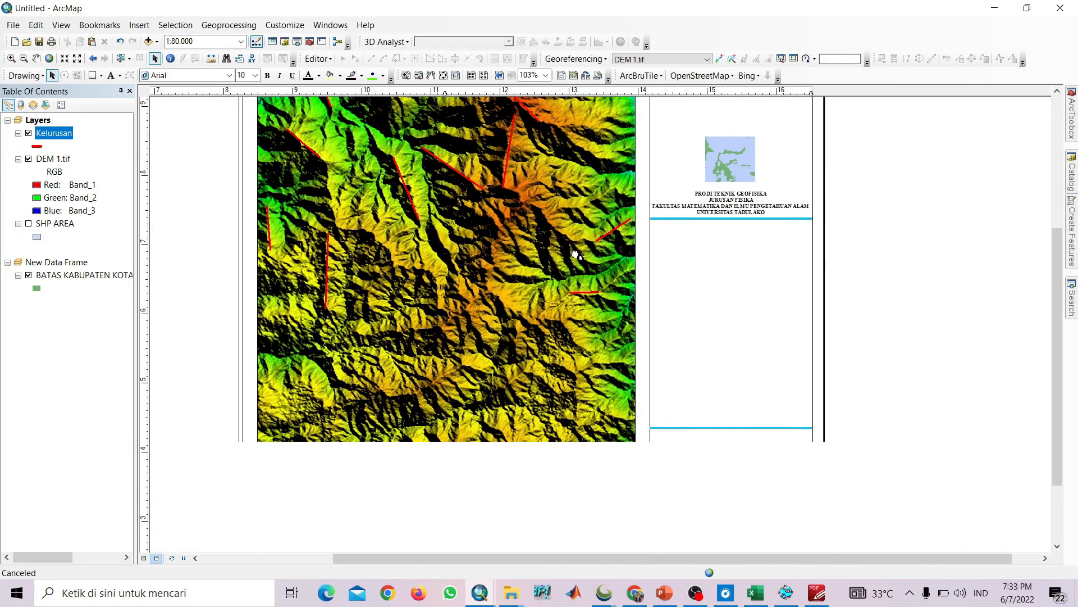
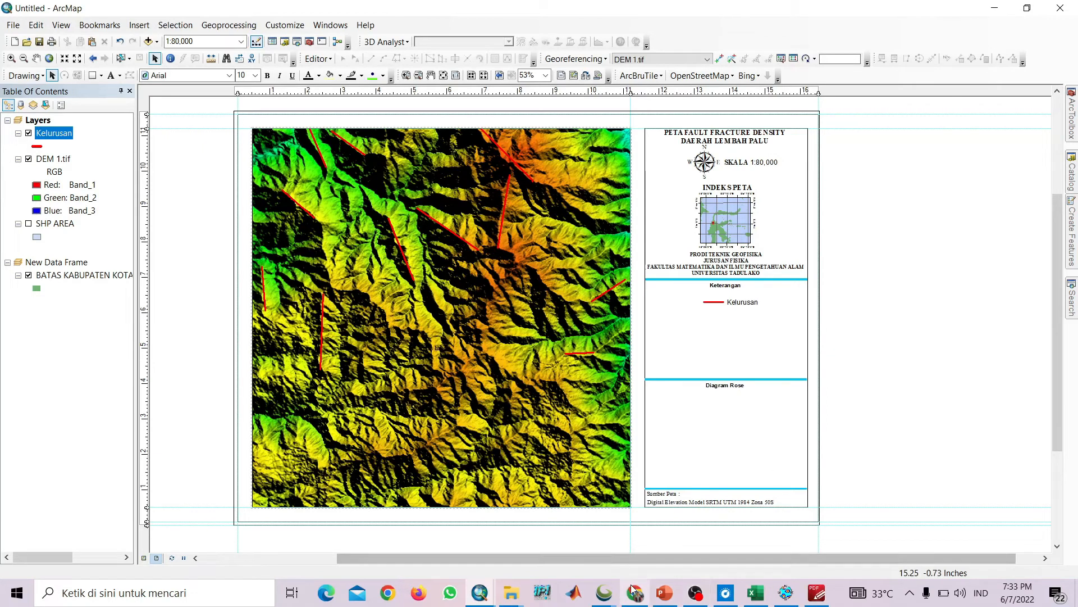
# Switch to Global Mapper and open the elevation legend's options, checking its position settings without changing them
pyautogui.moveTo(601, 602)
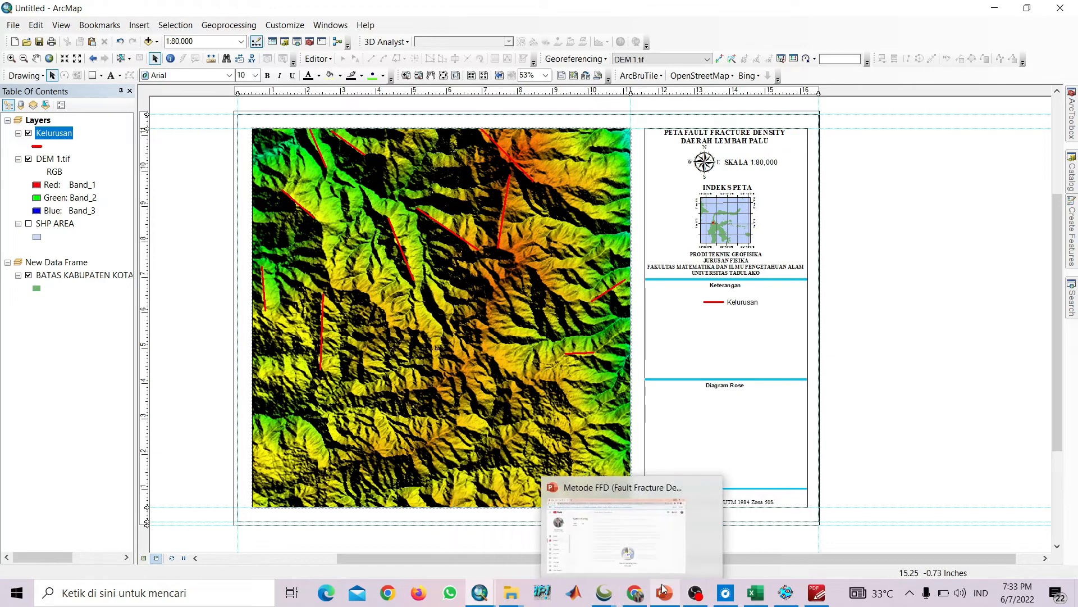
pyautogui.click(684, 542)
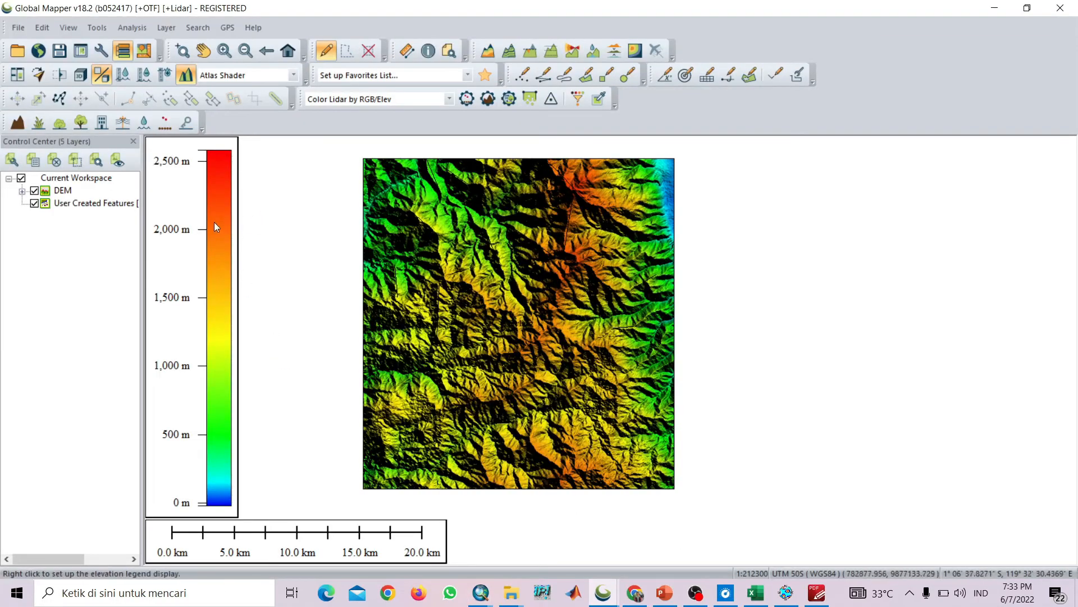
pyautogui.rightClick(216, 225)
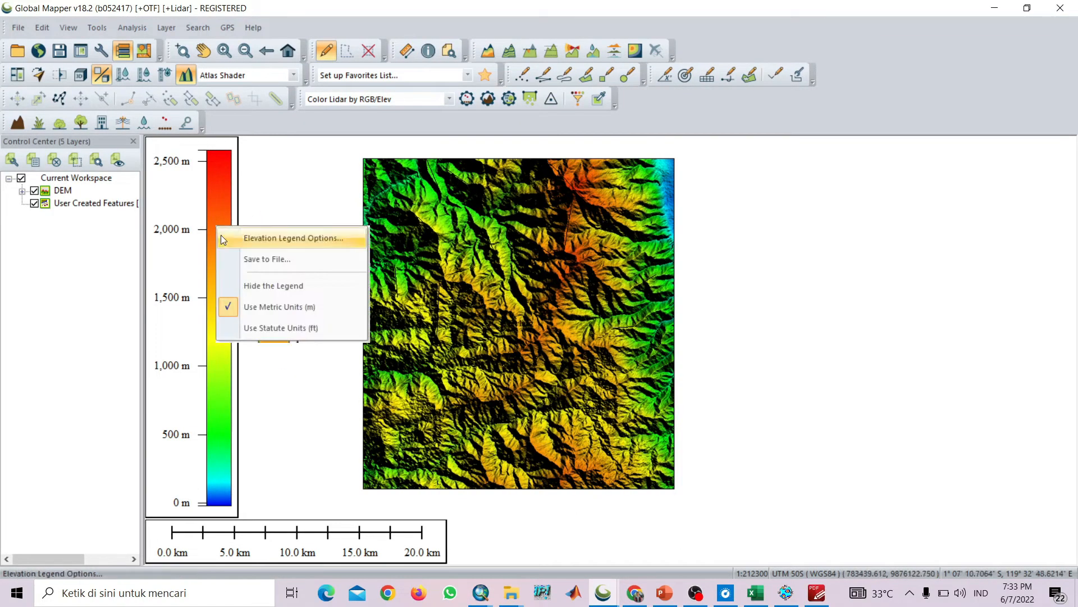
pyautogui.click(305, 243)
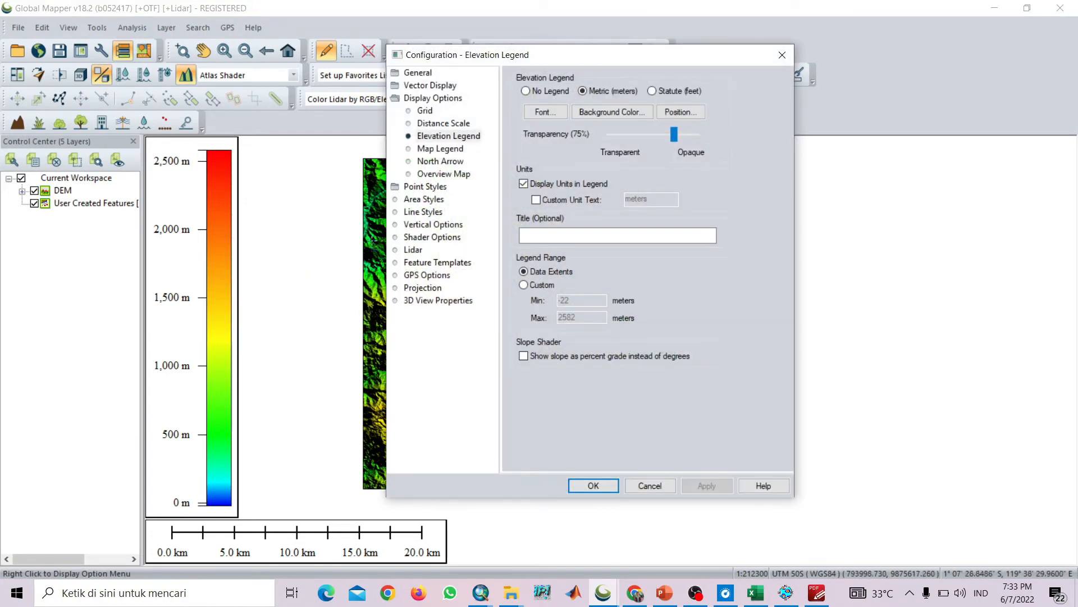
pyautogui.click(685, 112)
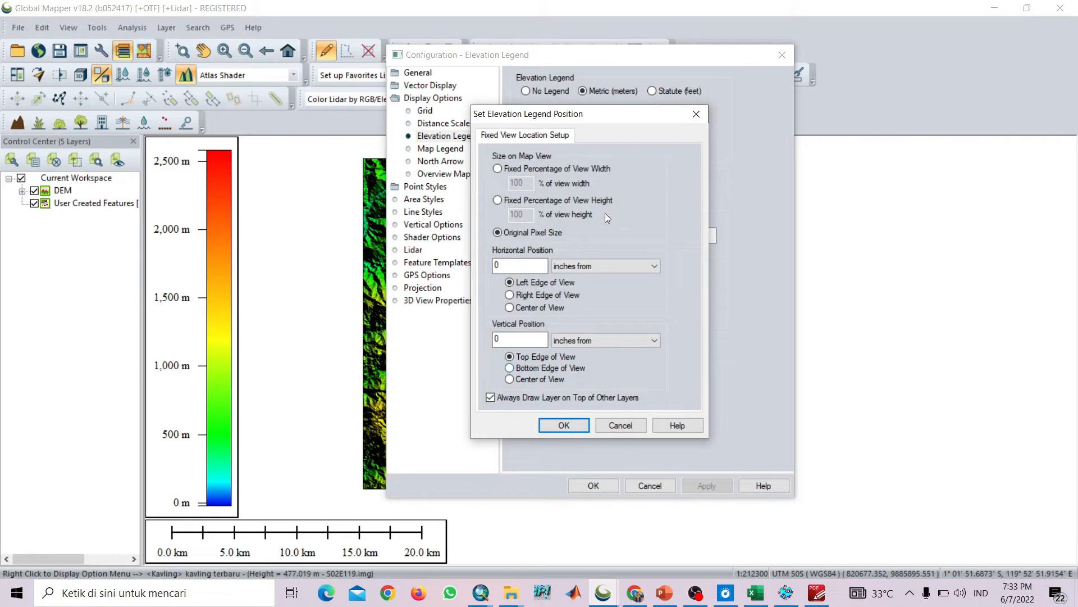
pyautogui.click(697, 115)
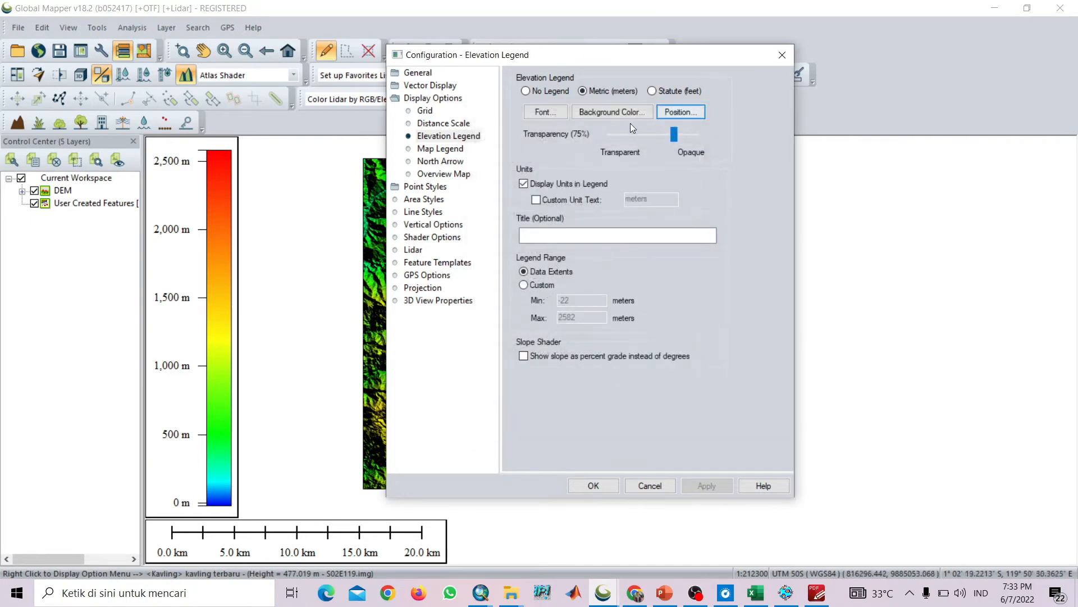
# Set the elevation legend's font to Times New Roman, bold (Tebal), size 32, and apply the legend options
pyautogui.click(548, 111)
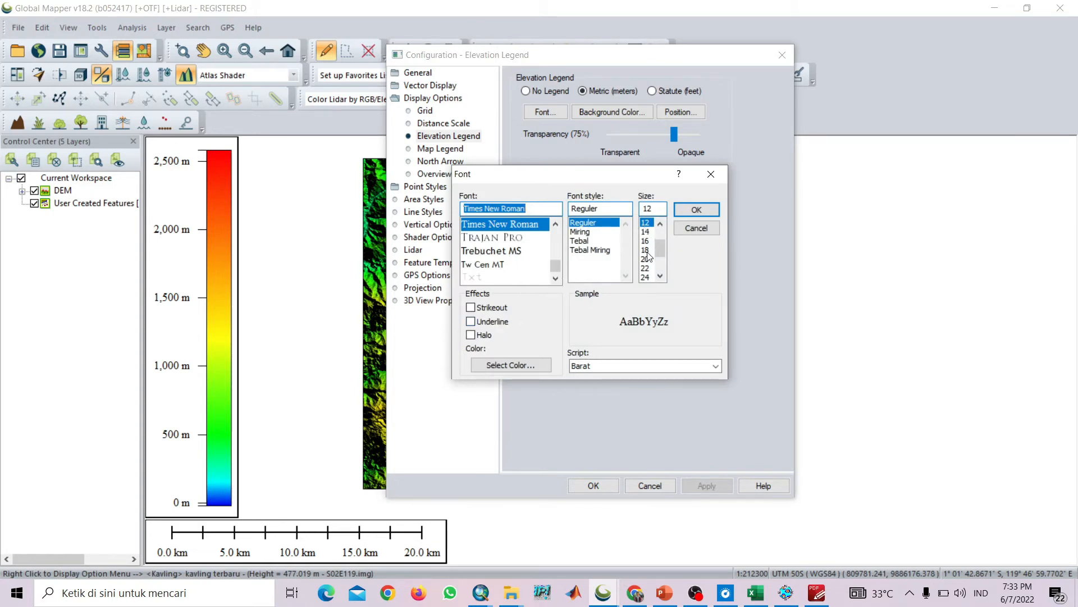
pyautogui.scroll(-2, 649, 255)
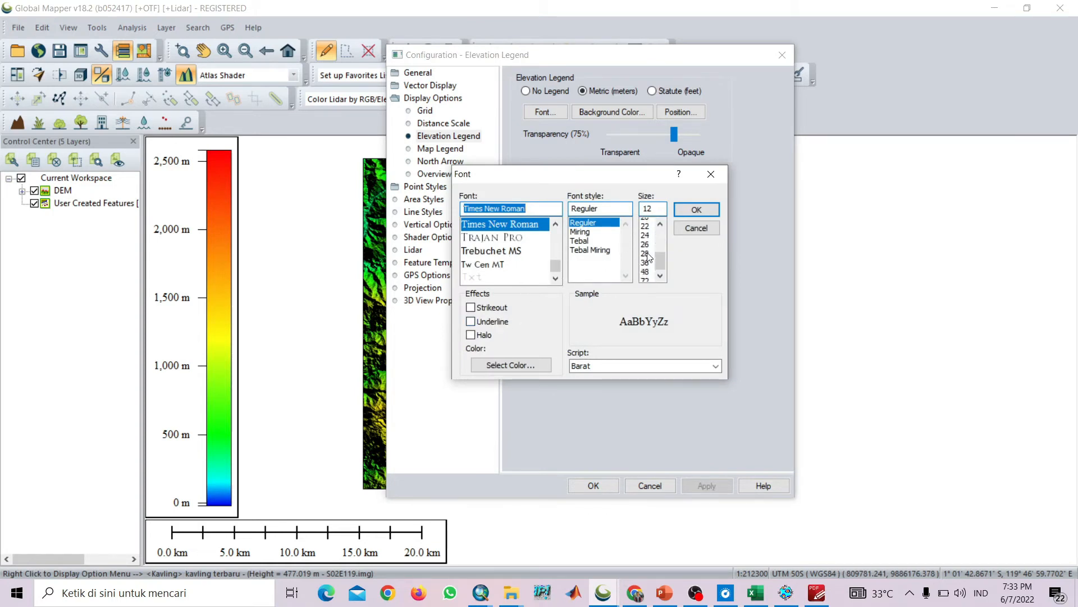
pyautogui.doubleClick(648, 209)
pyautogui.press('BackSpace')
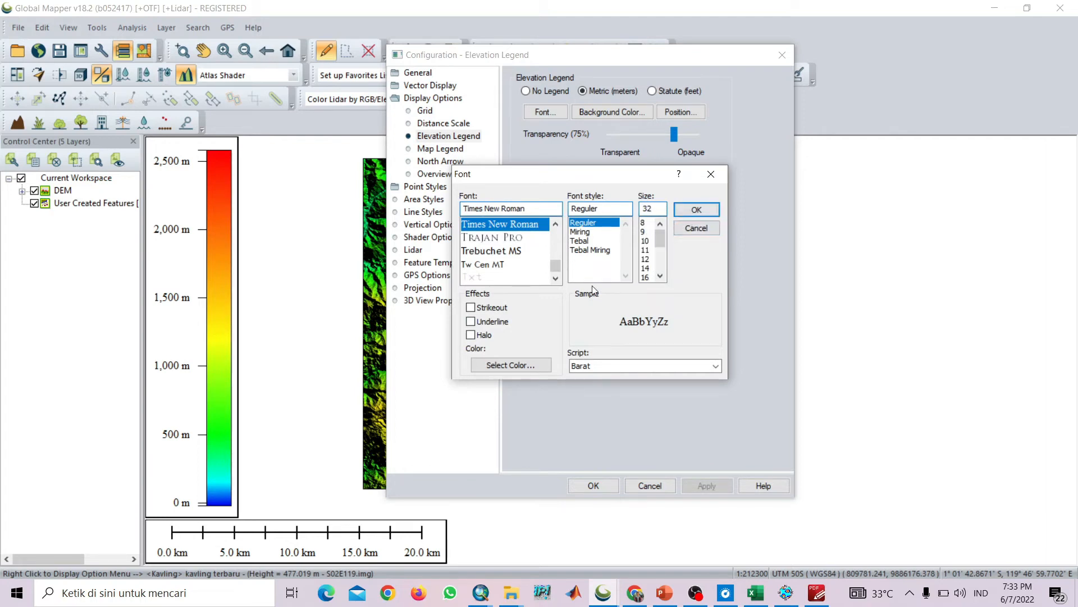
pyautogui.click(581, 242)
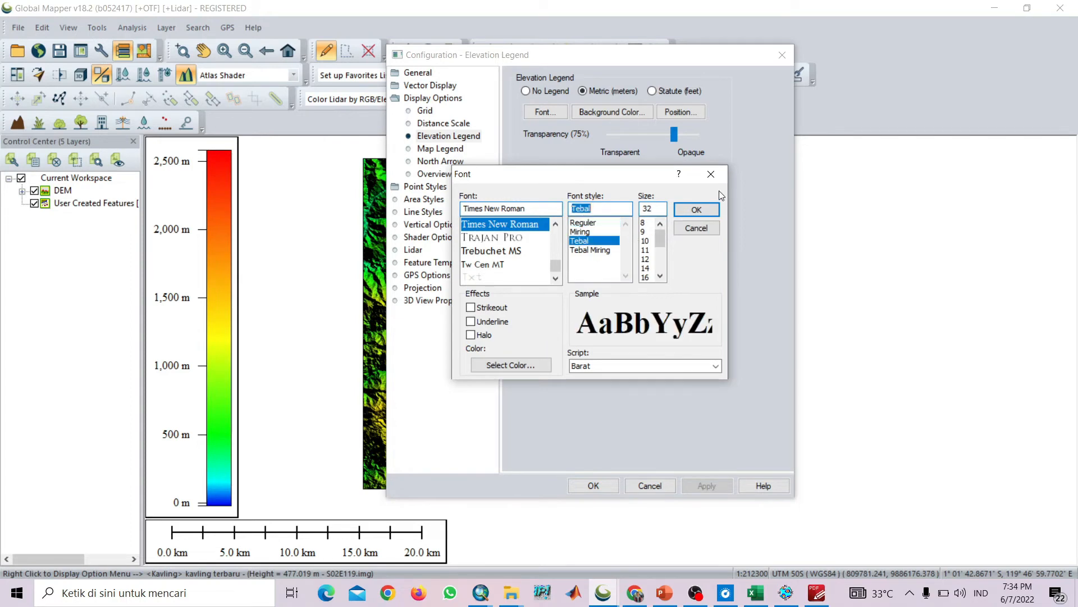
pyautogui.click(708, 208)
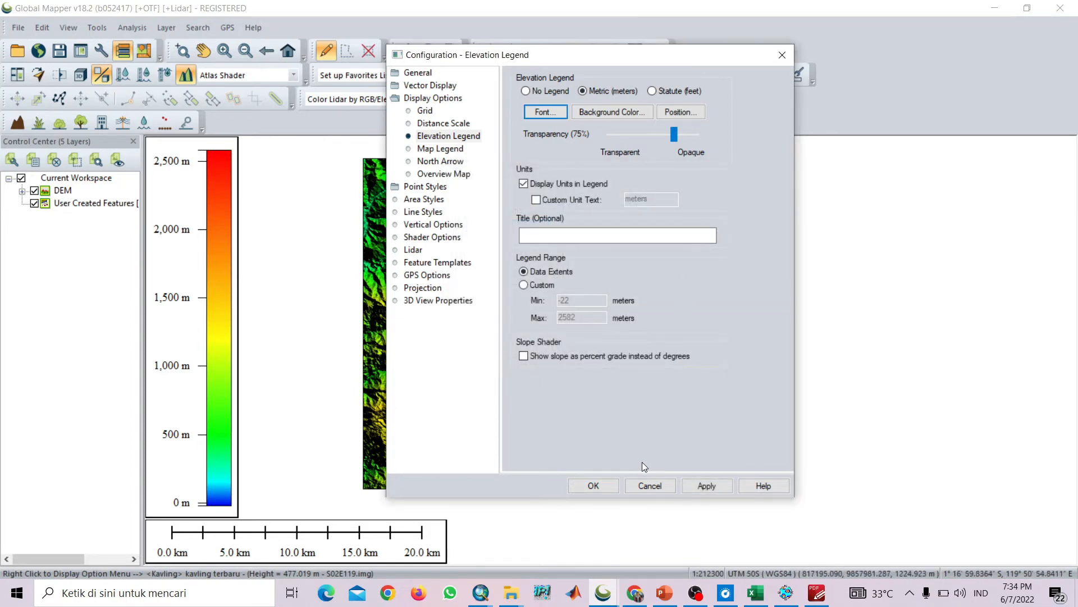
pyautogui.click(592, 485)
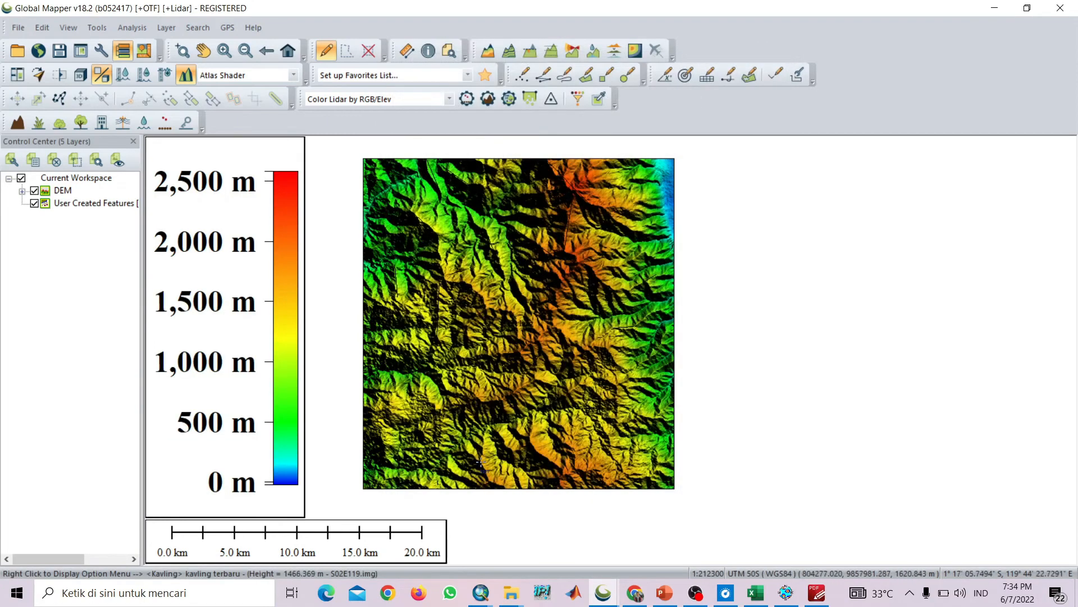
# Save the elevation legend as a BMP image named keterangan 1 in the PROJECT LINIASI COBA folder
pyautogui.rightClick(245, 289)
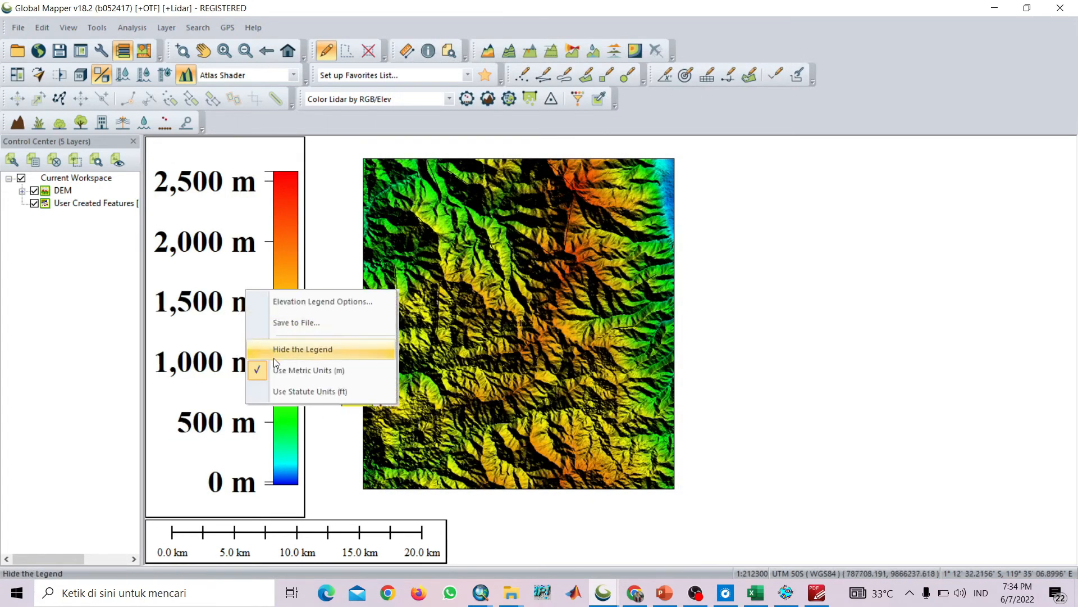
pyautogui.click(317, 325)
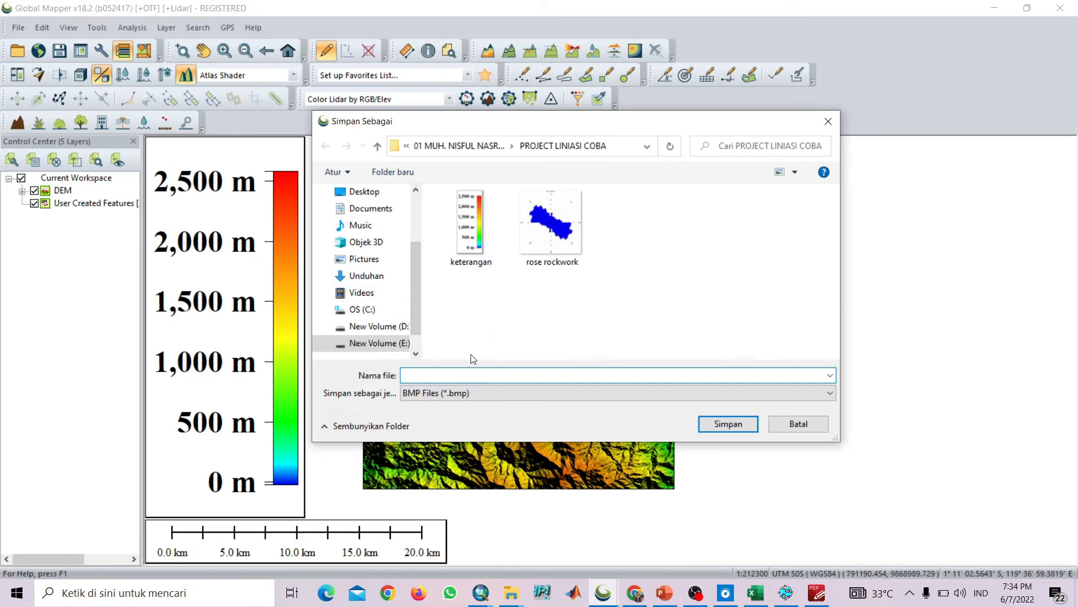
pyautogui.write('kete')
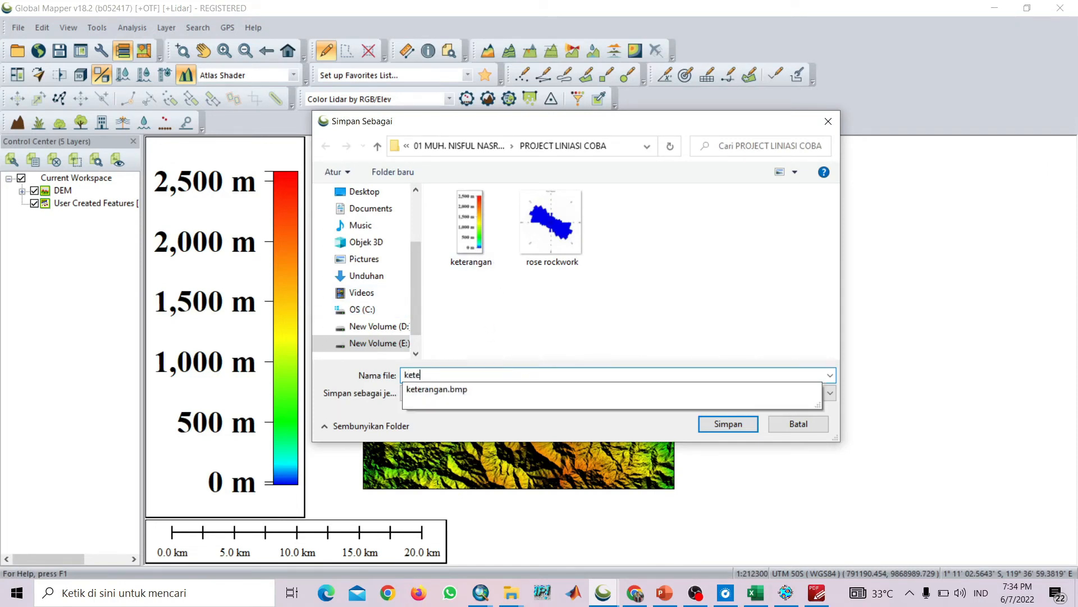
pyautogui.write('rangan 1')
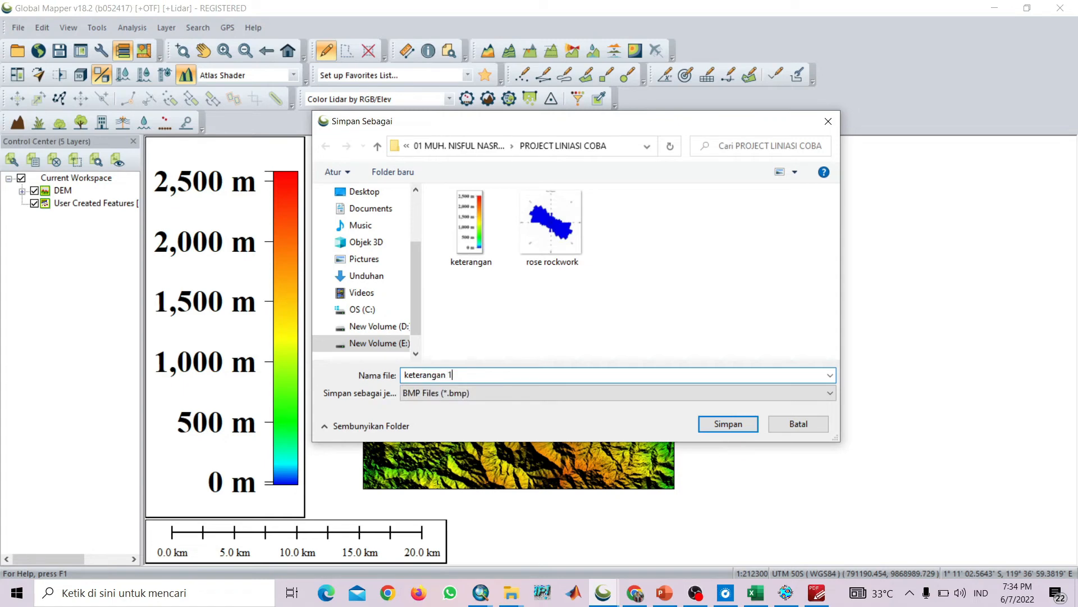
pyautogui.click(724, 424)
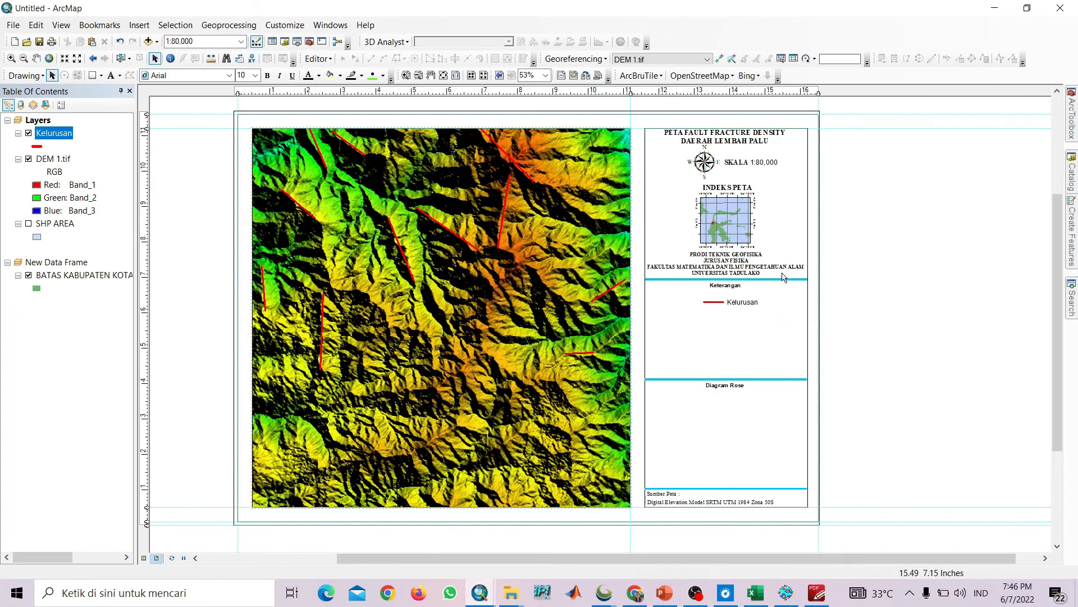
# Open the keterangan 1 image from the PROJECT LINIASI COBA folder and inspect the exported elevation legend
pyautogui.scroll(1, 781, 302)
pyautogui.scroll(-3, 778, 297)
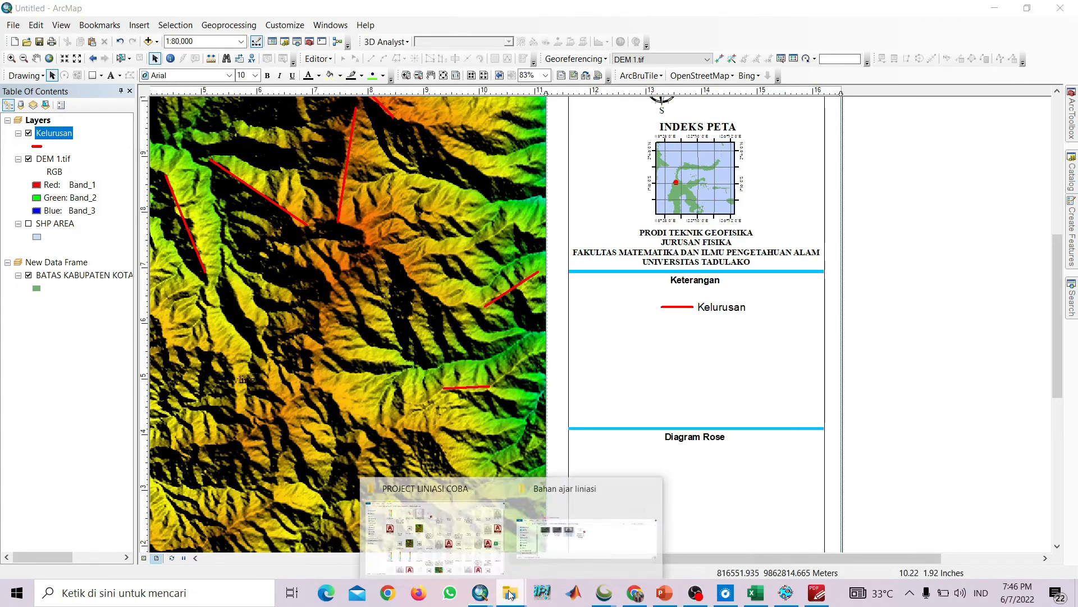
pyautogui.click(437, 508)
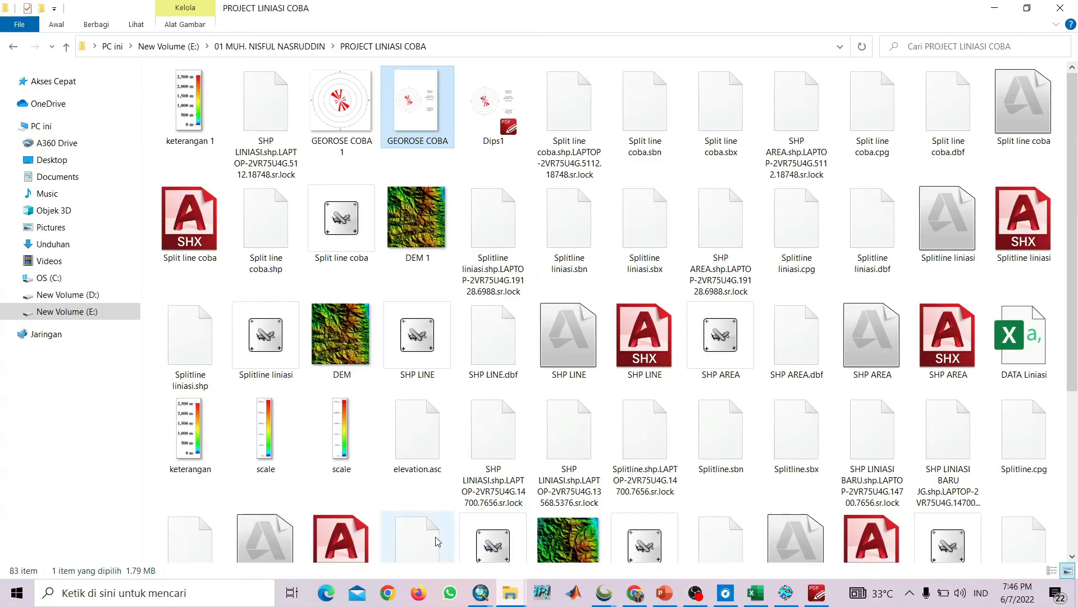
pyautogui.click(174, 435)
pyautogui.doubleClick(190, 101)
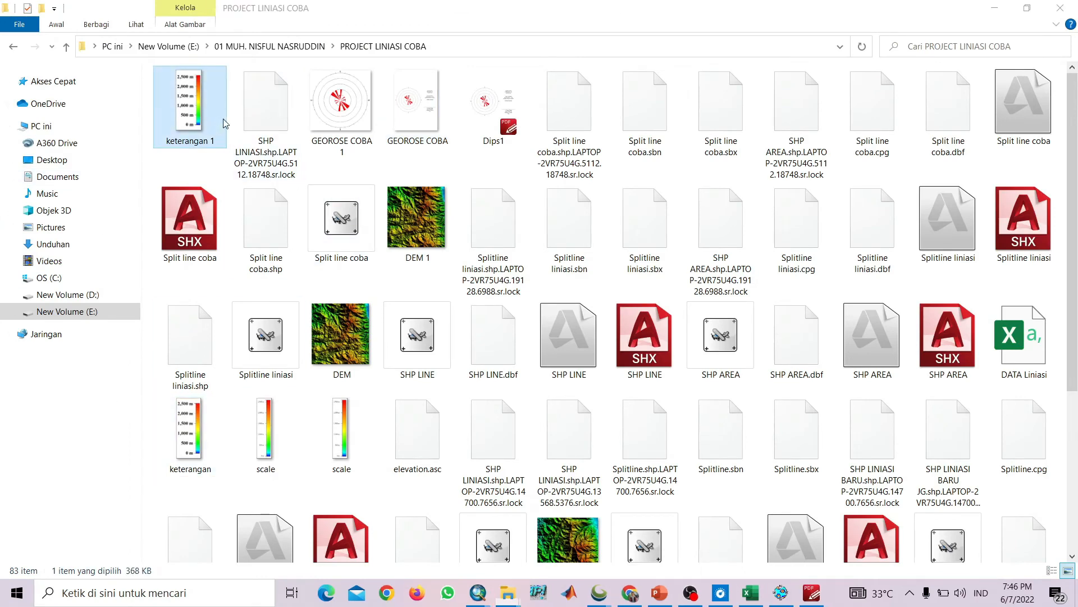
pyautogui.scroll(2, 574, 247)
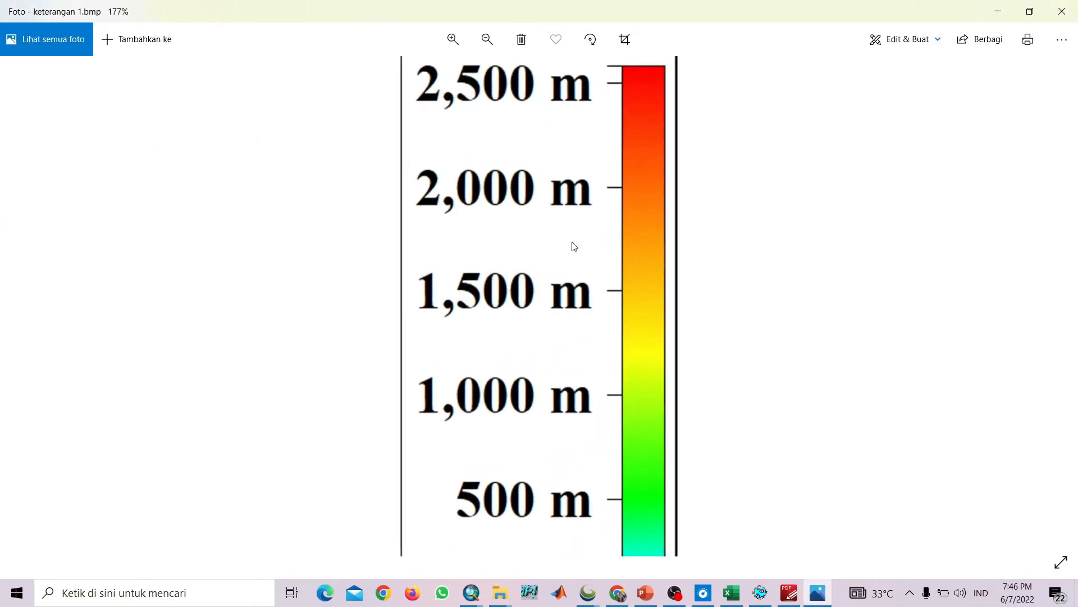
pyautogui.scroll(-3, 574, 239)
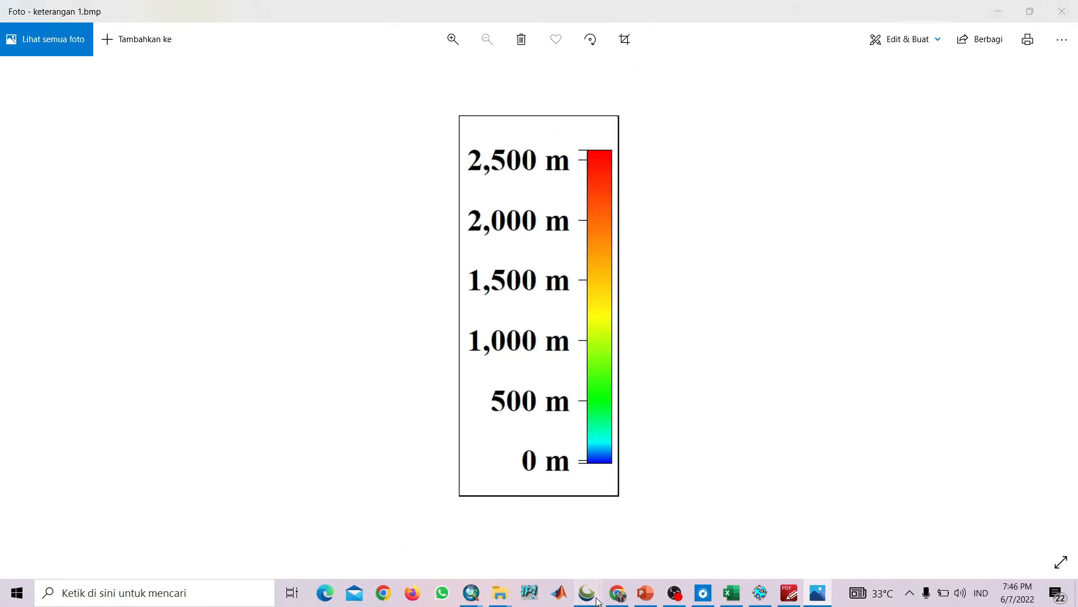
# Switch to Global Mapper to look at the elevation legend on the map, and close the image preview
pyautogui.moveTo(590, 594)
pyautogui.click(522, 536)
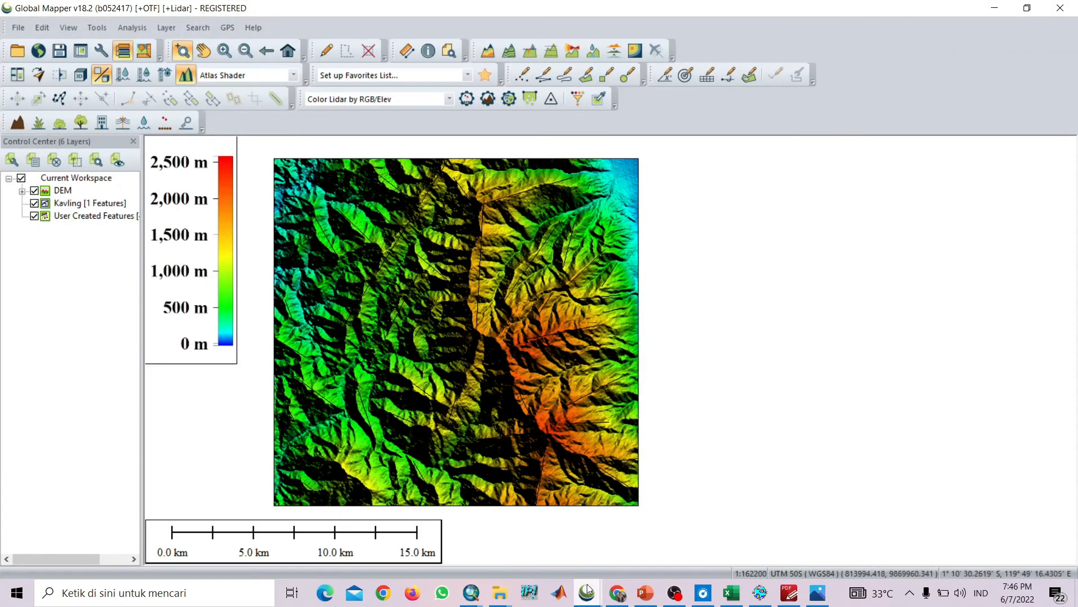
pyautogui.rightClick(180, 247)
pyautogui.click(795, 347)
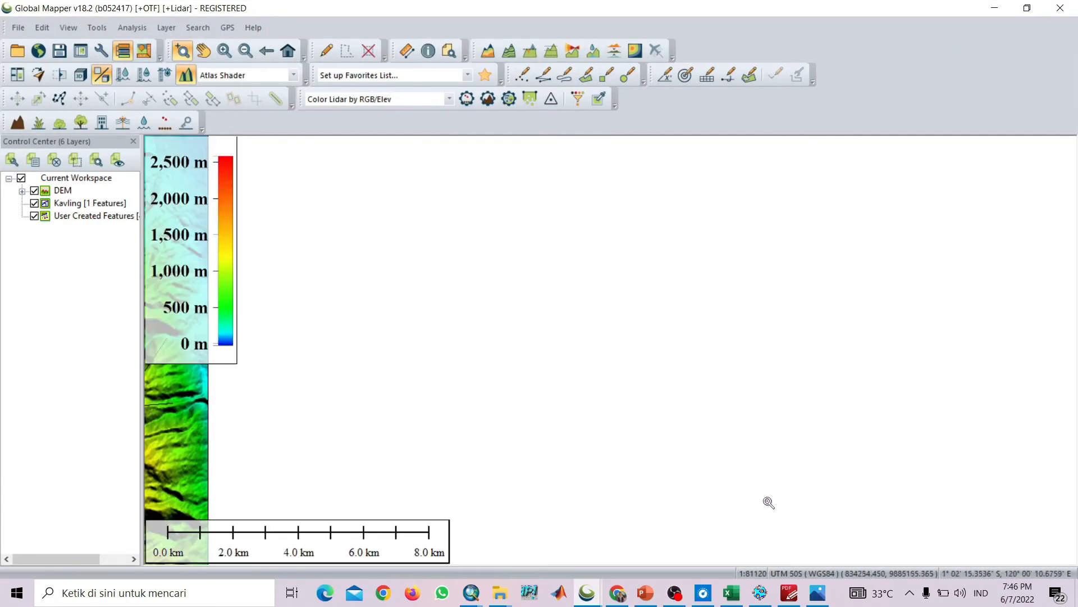
pyautogui.click(1006, 13)
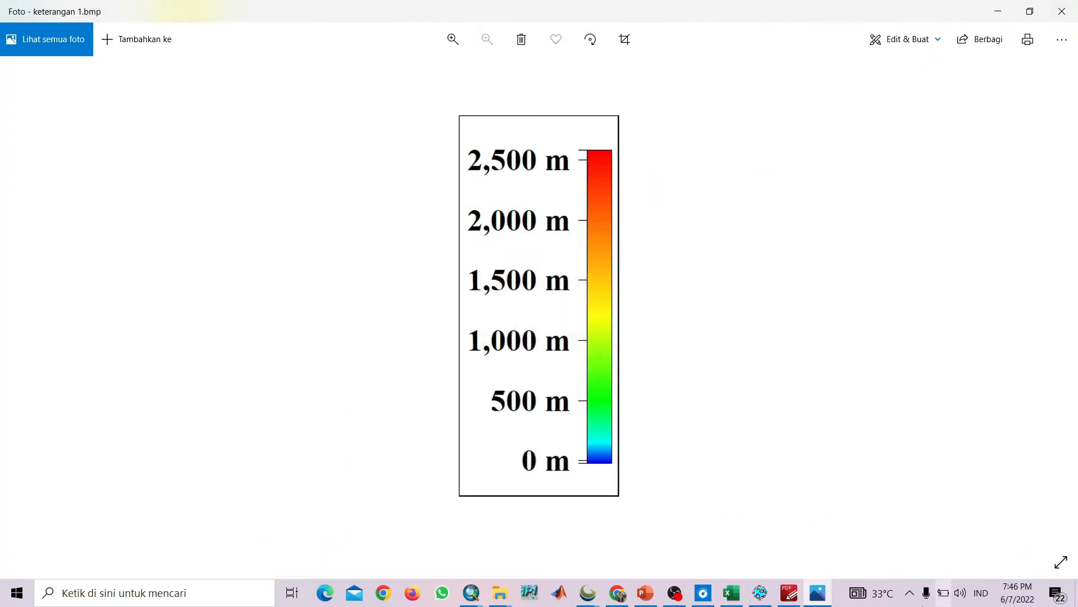
pyautogui.click(1051, 17)
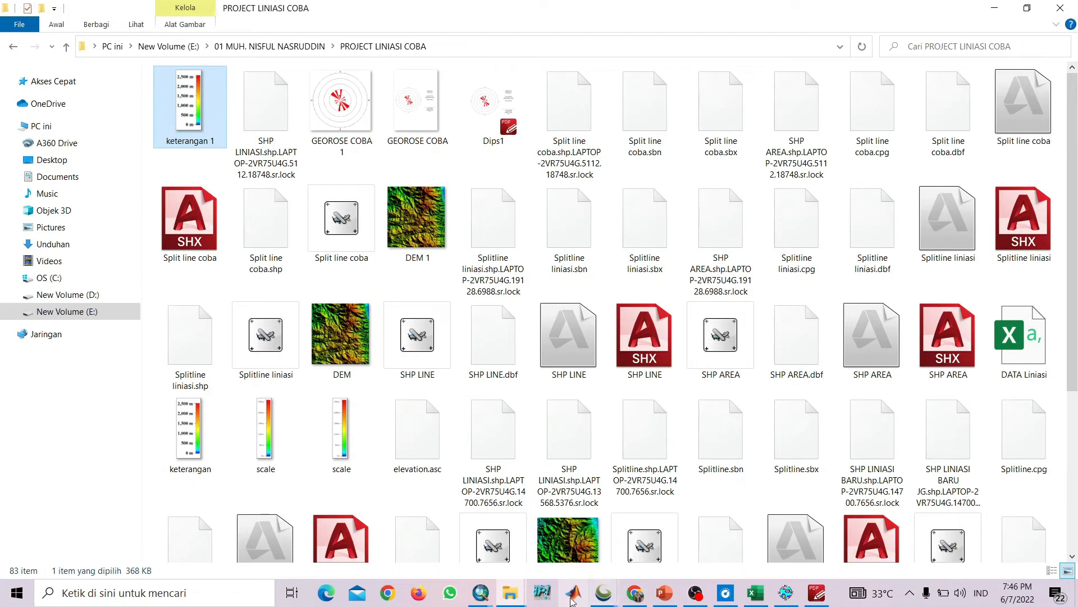
# Switch to ArcMap and insert the SCALE picture from the PROJECT LINIASI COBA folder into the layout
pyautogui.moveTo(490, 594)
pyautogui.click(680, 538)
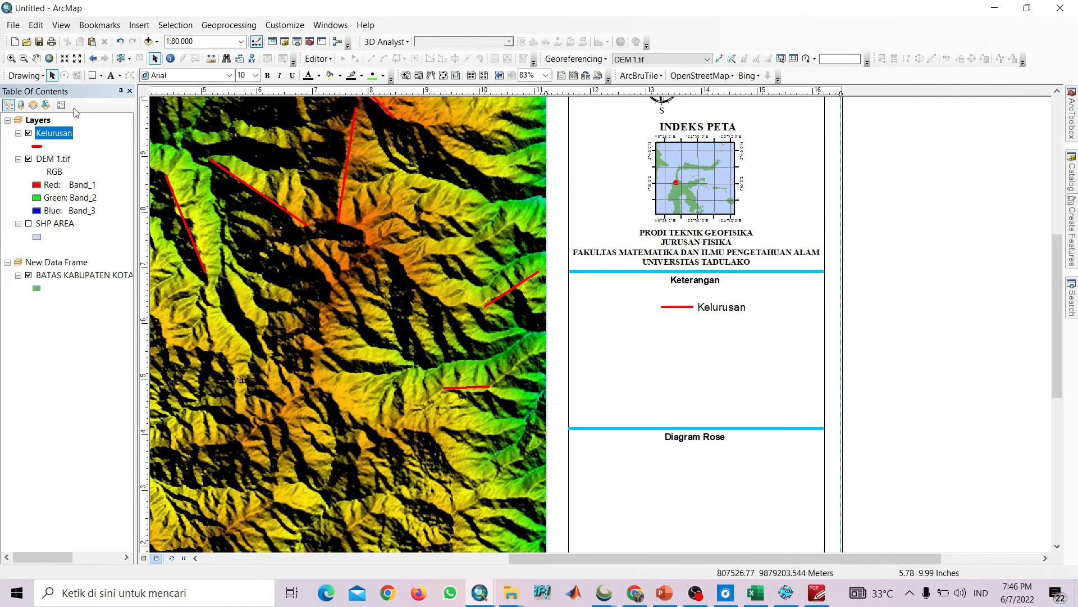
pyautogui.click(140, 25)
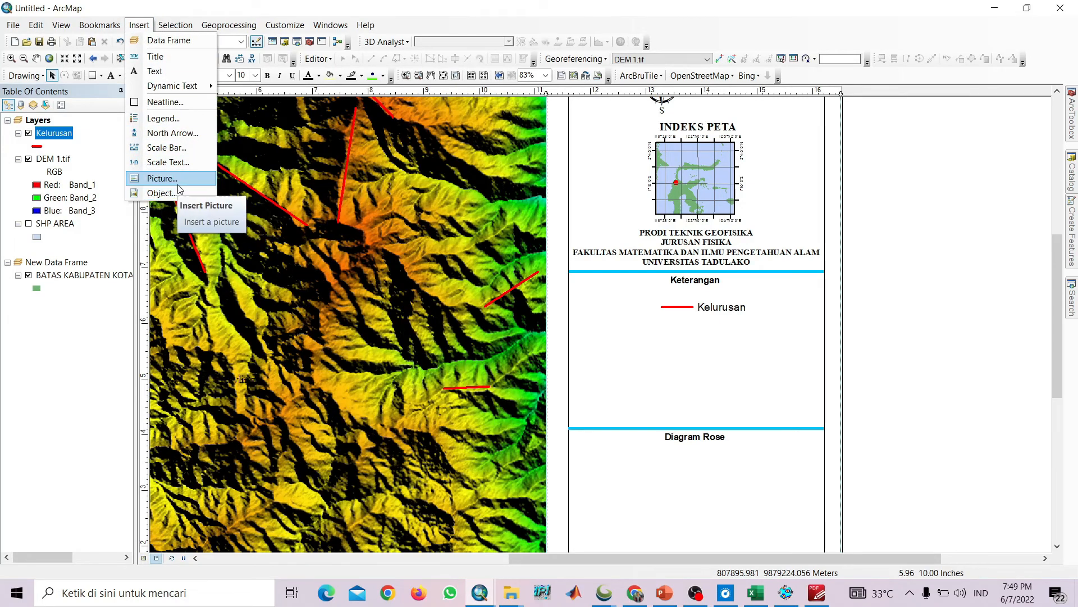
pyautogui.click(161, 179)
pyautogui.scroll(-5, 494, 250)
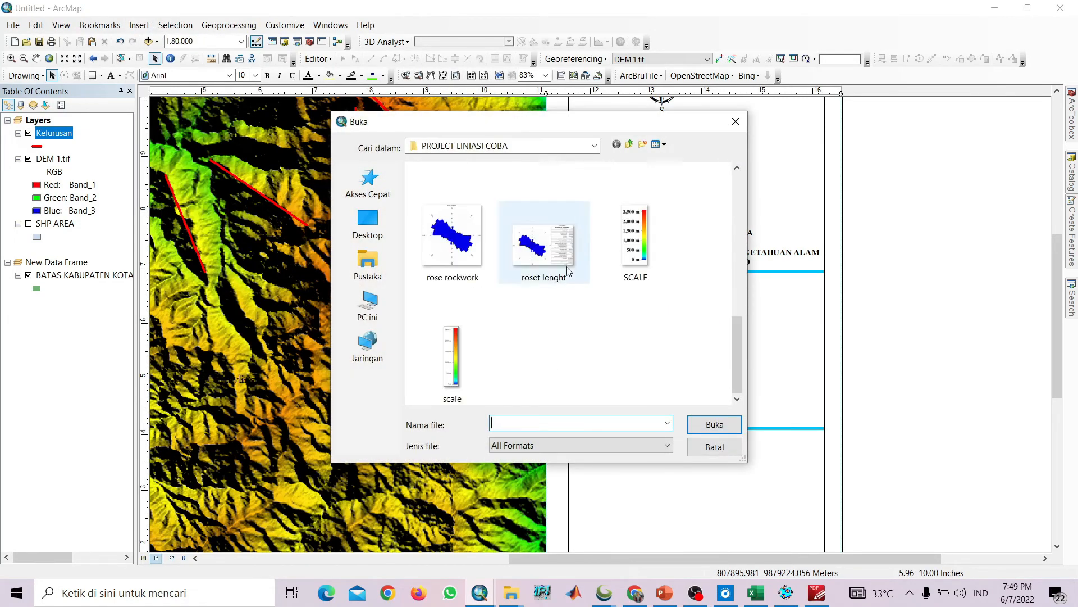
pyautogui.click(642, 235)
pyautogui.click(723, 424)
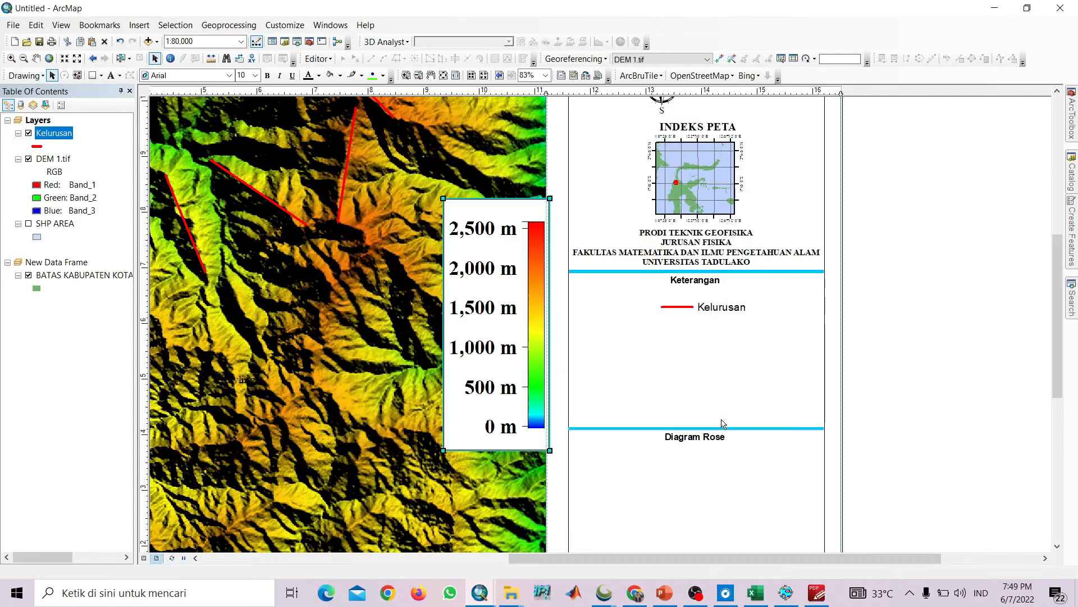
# Move the elevation scale picture into the Keterangan section and shrink it to fit beside the Kelurusan legend, above Diagram Rose
pyautogui.moveTo(535, 376); pyautogui.dragTo(638, 425)
pyautogui.moveTo(652, 499); pyautogui.dragTo(630, 446)
pyautogui.moveTo(585, 371); pyautogui.dragTo(619, 379)
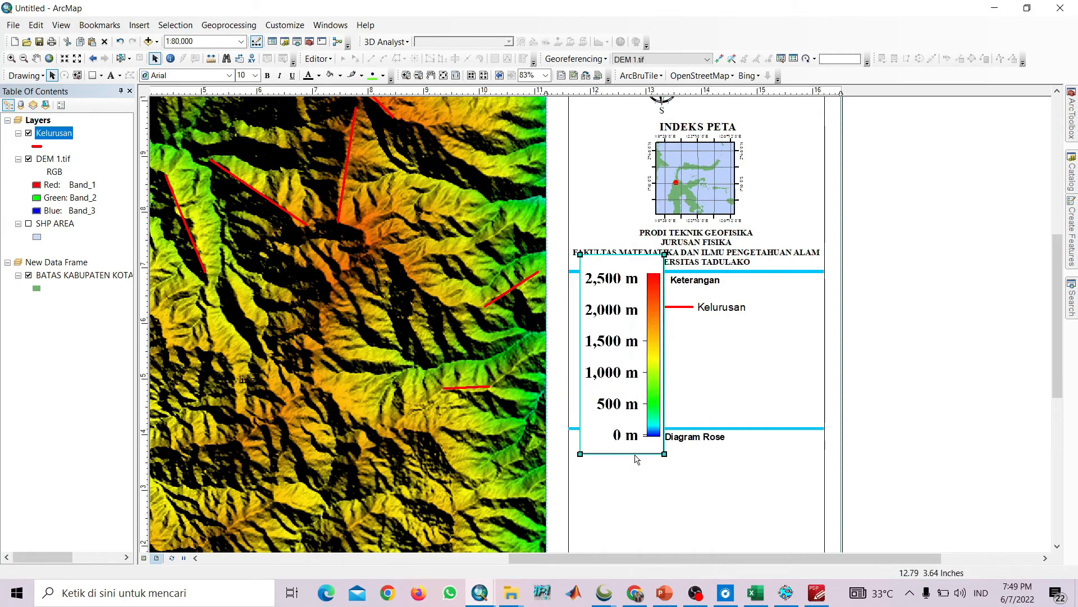
pyautogui.moveTo(665, 454); pyautogui.dragTo(638, 404)
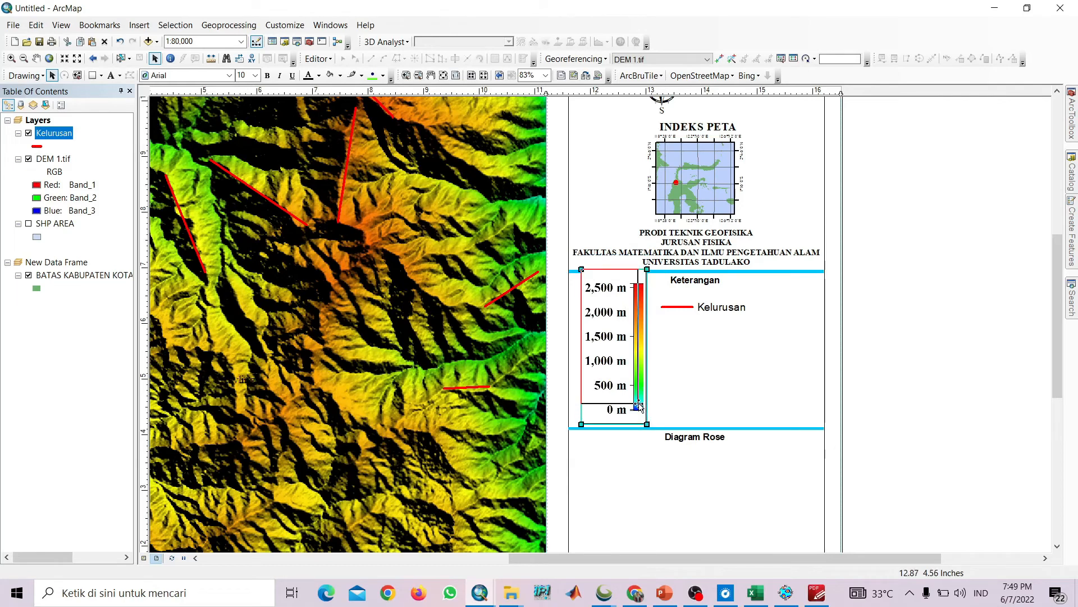
pyautogui.moveTo(608, 340); pyautogui.dragTo(612, 359)
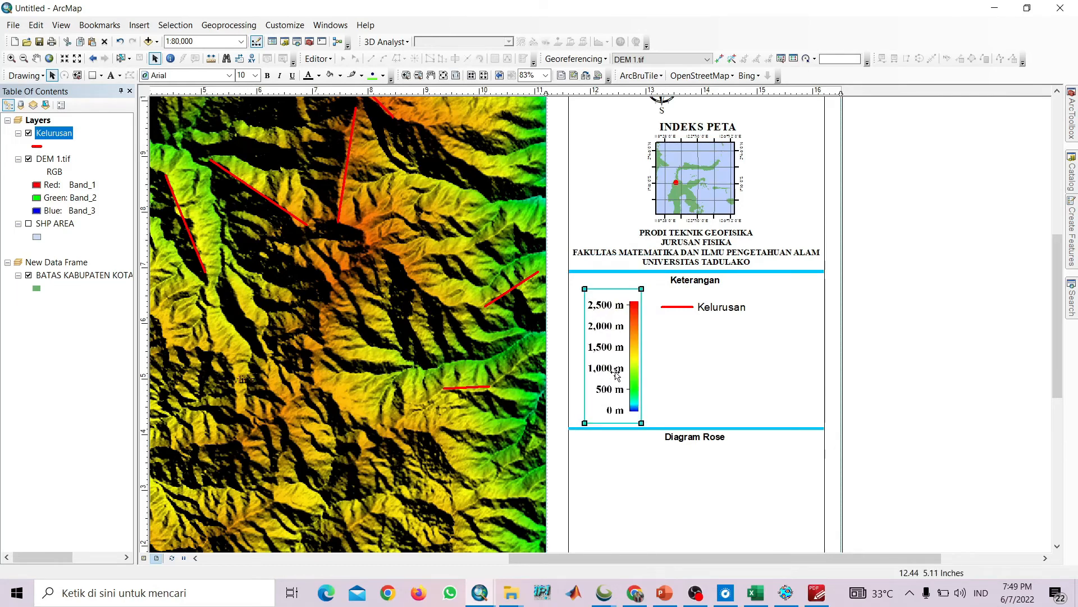
pyautogui.moveTo(641, 420); pyautogui.dragTo(623, 403)
pyautogui.click(639, 466)
pyautogui.click(629, 394)
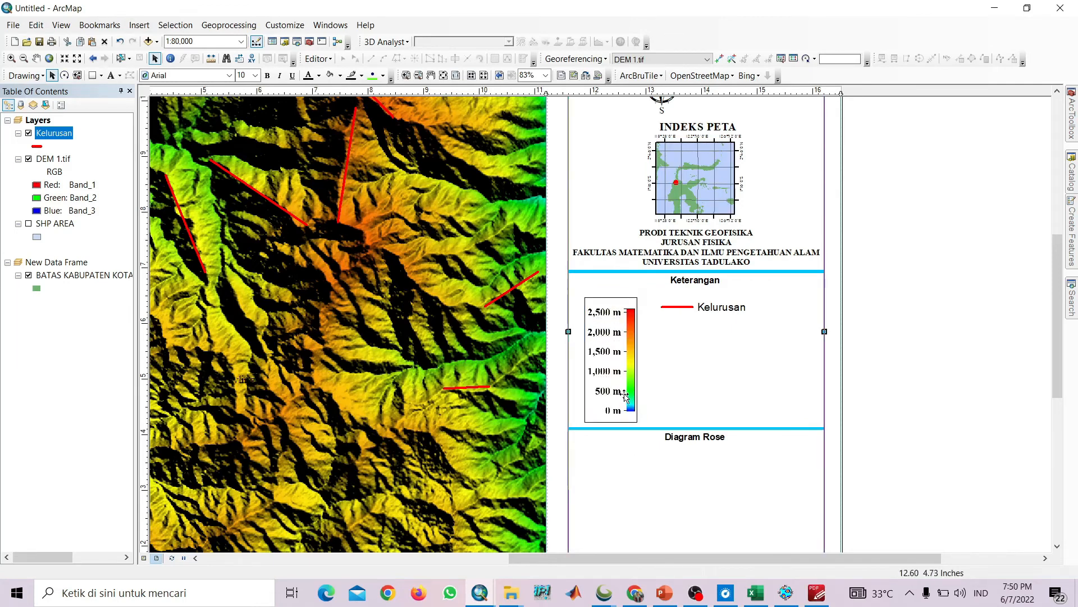
pyautogui.click(873, 383)
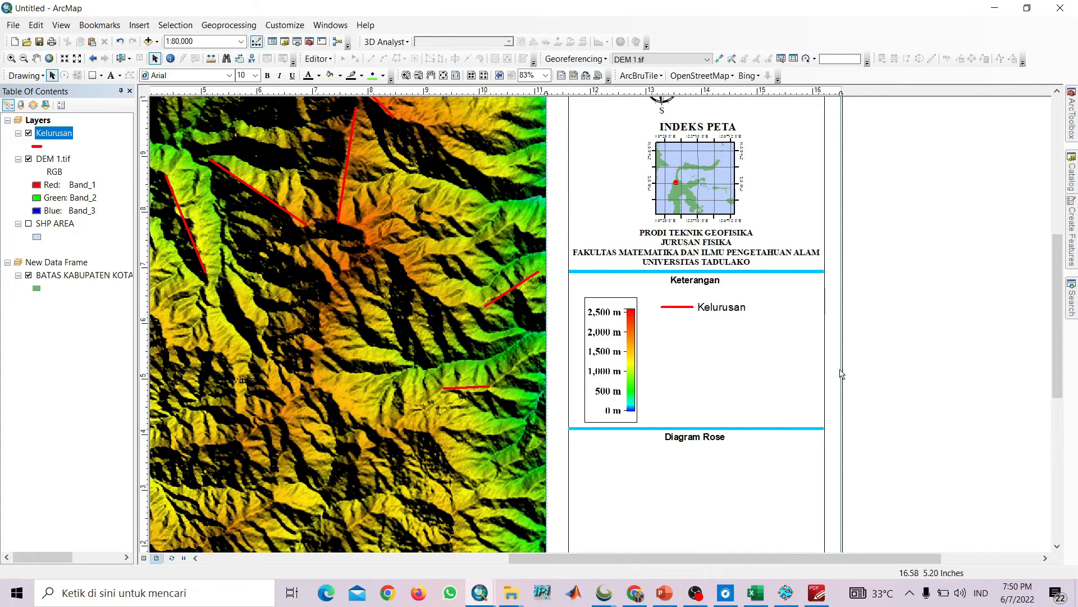
# Shift the Kelurusan legend slightly to the right within the Keterangan section
pyautogui.scroll(2, 673, 399)
pyautogui.scroll(-4, 684, 395)
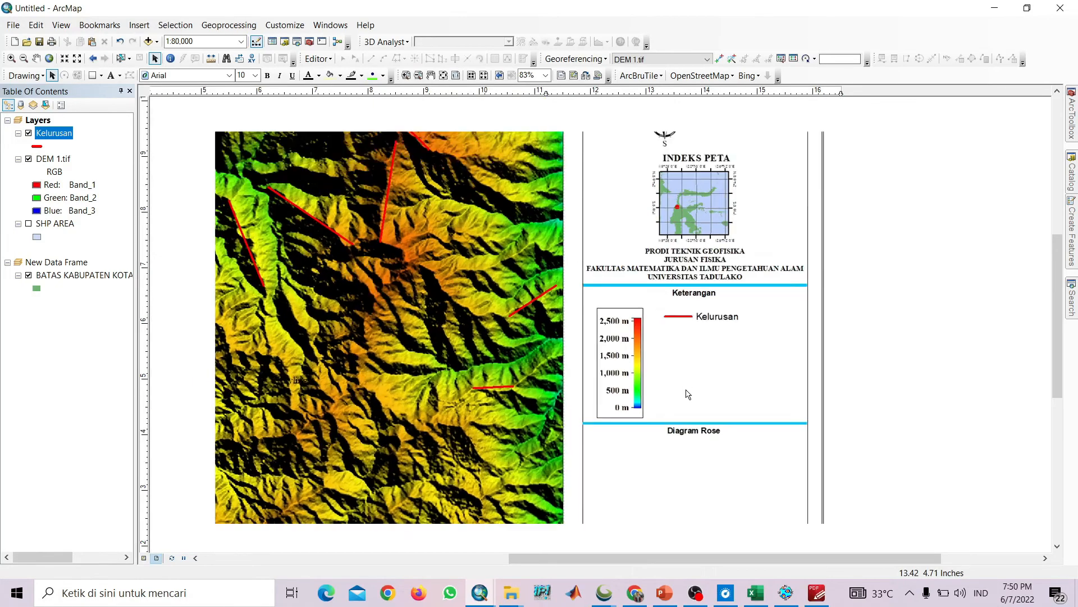
pyautogui.click(735, 281)
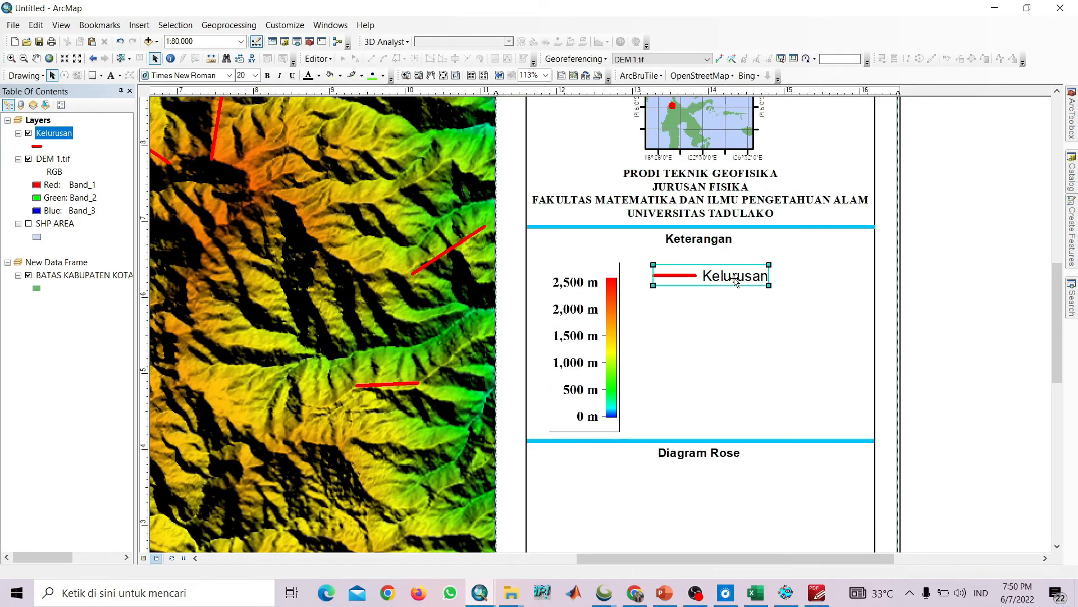
pyautogui.press('Right')
pyautogui.press('Right')
pyautogui.press('Right')
pyautogui.press('Right')
pyautogui.press('Right')
pyautogui.press('Right')
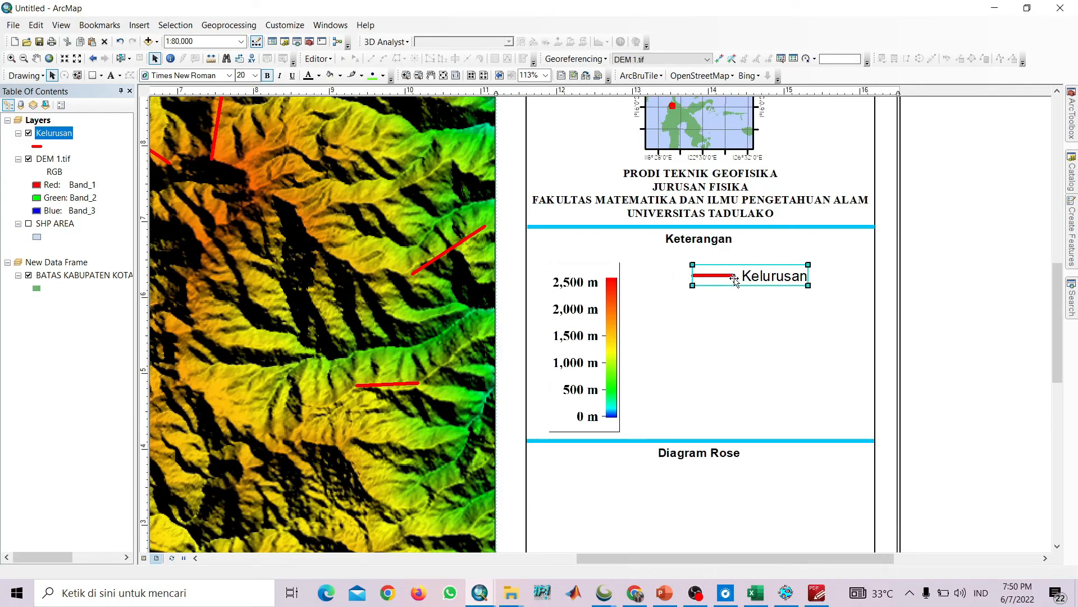
# Shift the elevation scale picture to the right, closer to the Kelurusan legend, and deselect it
pyautogui.click(599, 327)
pyautogui.press('Right')
pyautogui.press('Right')
pyautogui.press('Right')
pyautogui.press('Right')
pyautogui.press('Right')
pyautogui.press('Right')
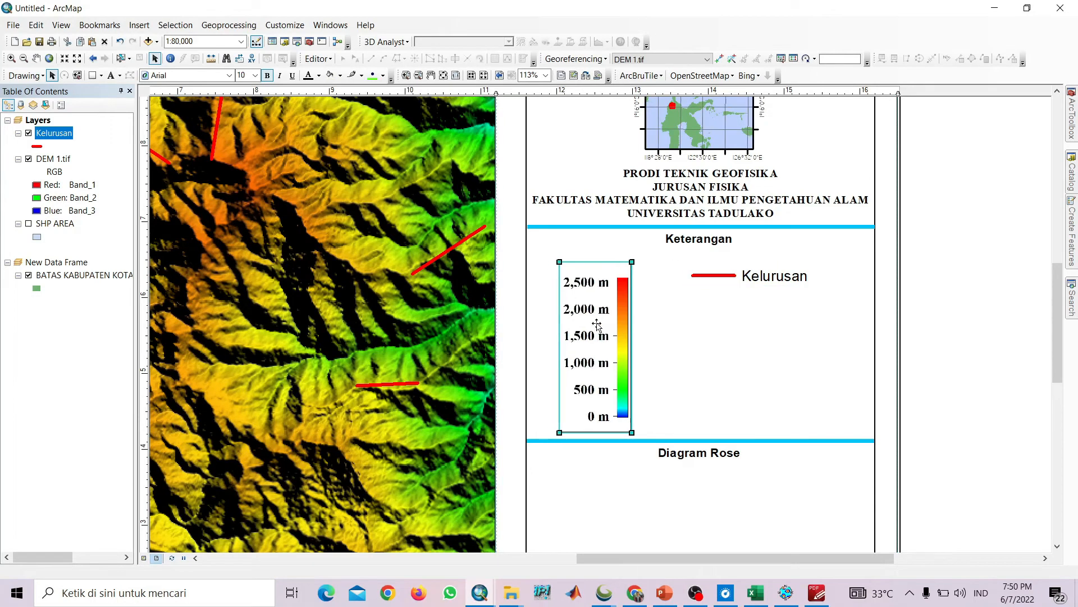
pyautogui.press('Right')
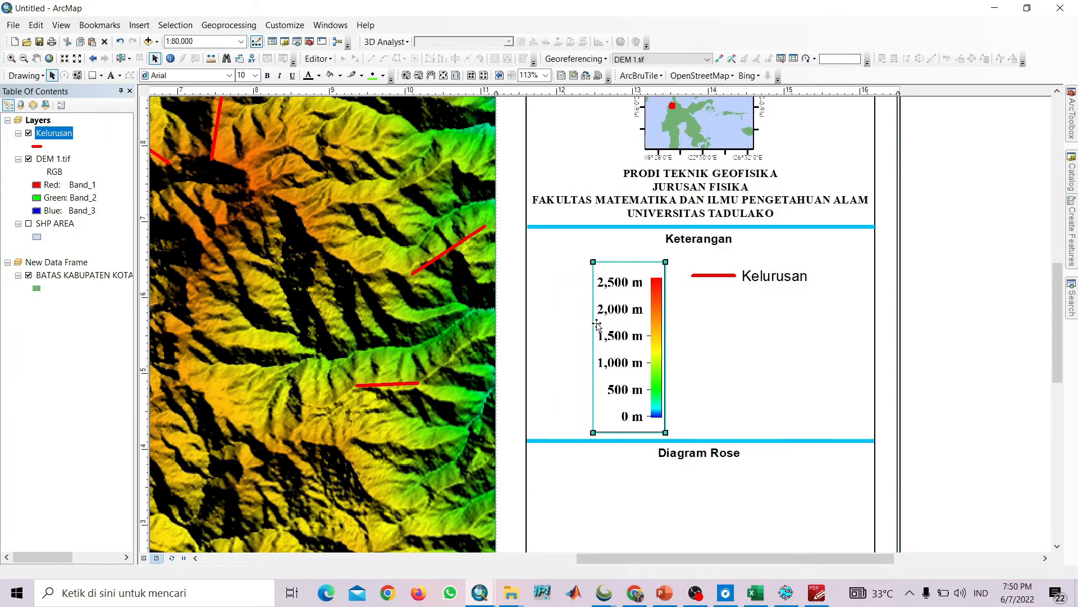
pyautogui.press('Right')
pyautogui.click(726, 367)
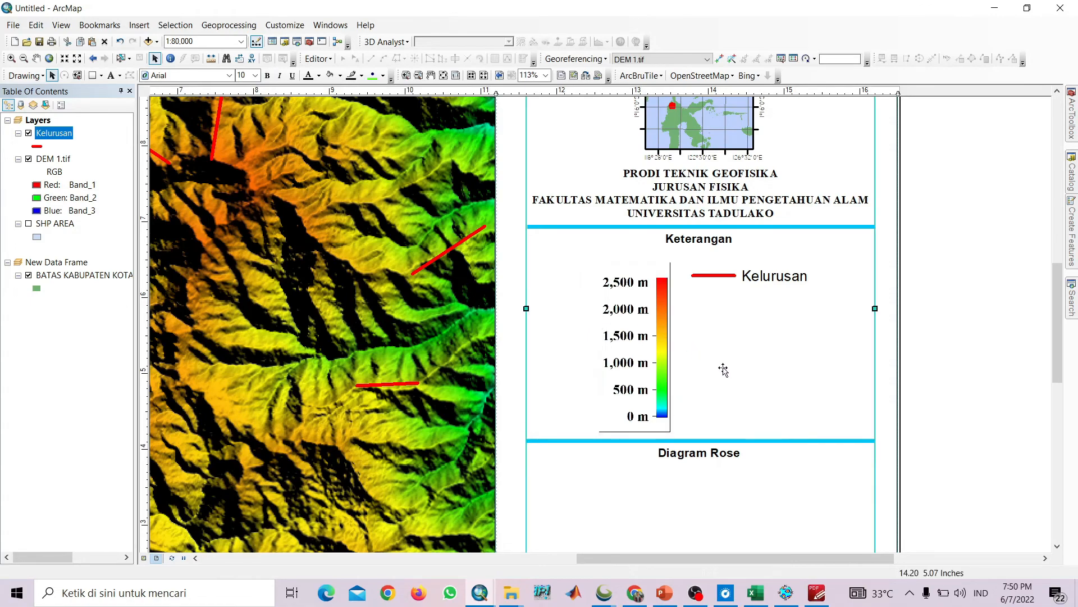
# Insert the GEOROSE COBA 1 picture from the PROJECT LINIASI COBA folder into the layout
pyautogui.scroll(3, 723, 370)
pyautogui.moveTo(729, 441); pyautogui.dragTo(687, 368)
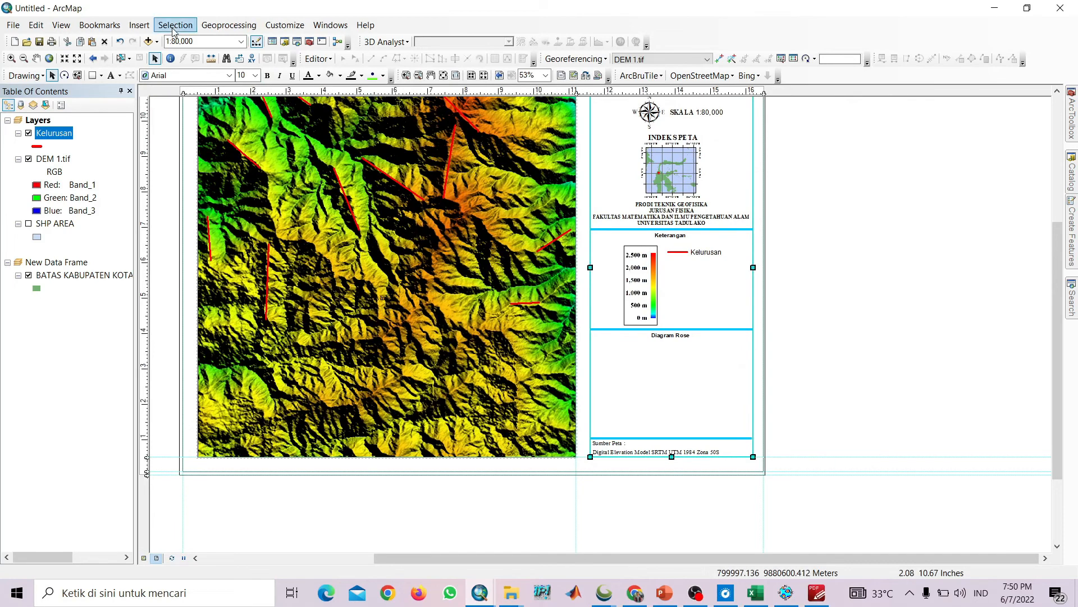
pyautogui.click(139, 26)
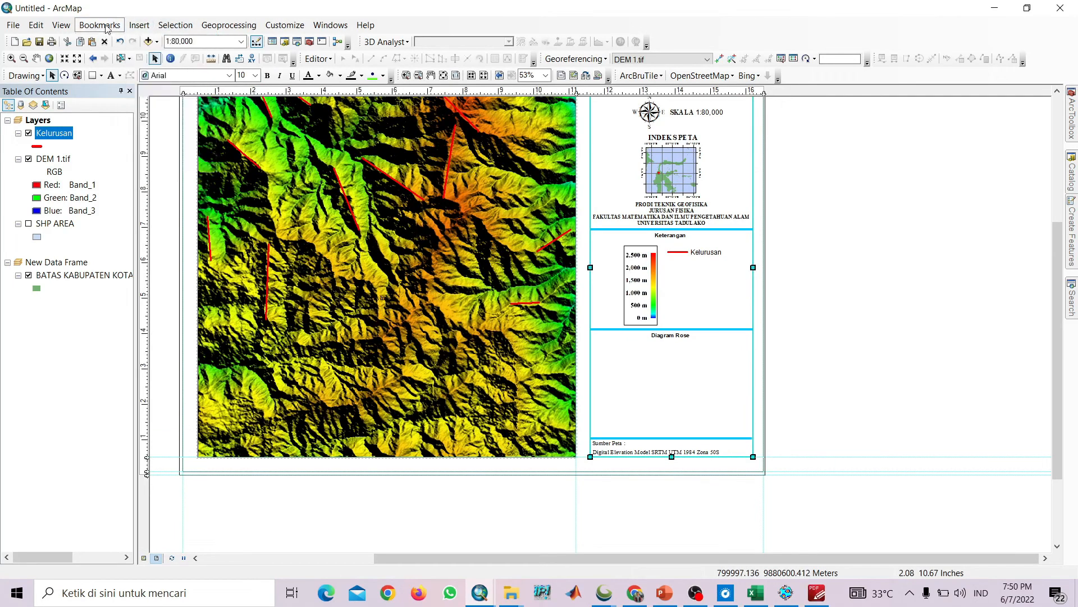
pyautogui.click(143, 178)
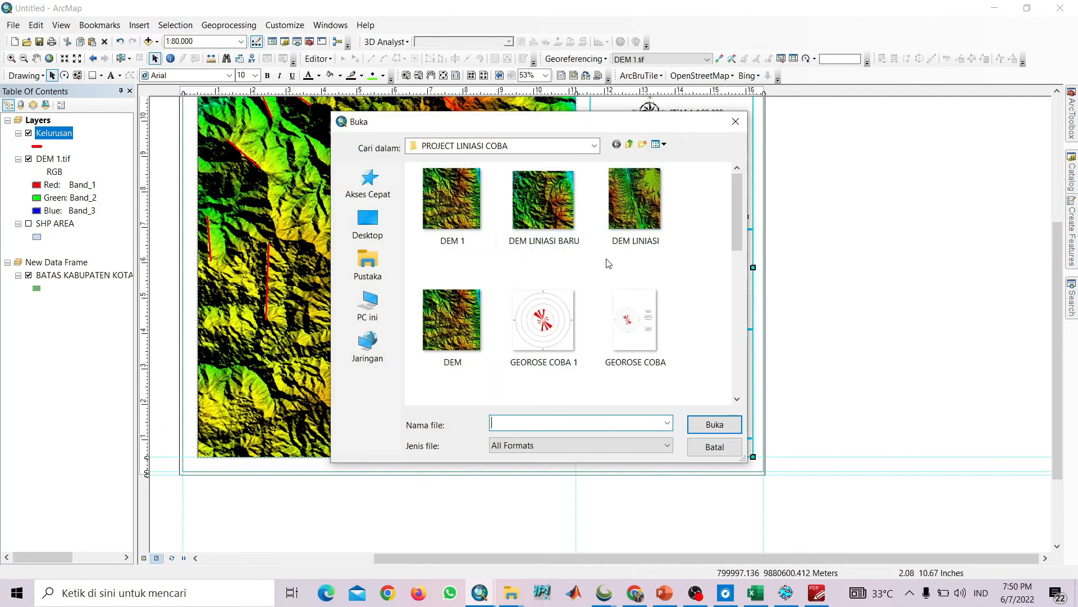
pyautogui.scroll(-5, 586, 306)
pyautogui.scroll(5, 585, 306)
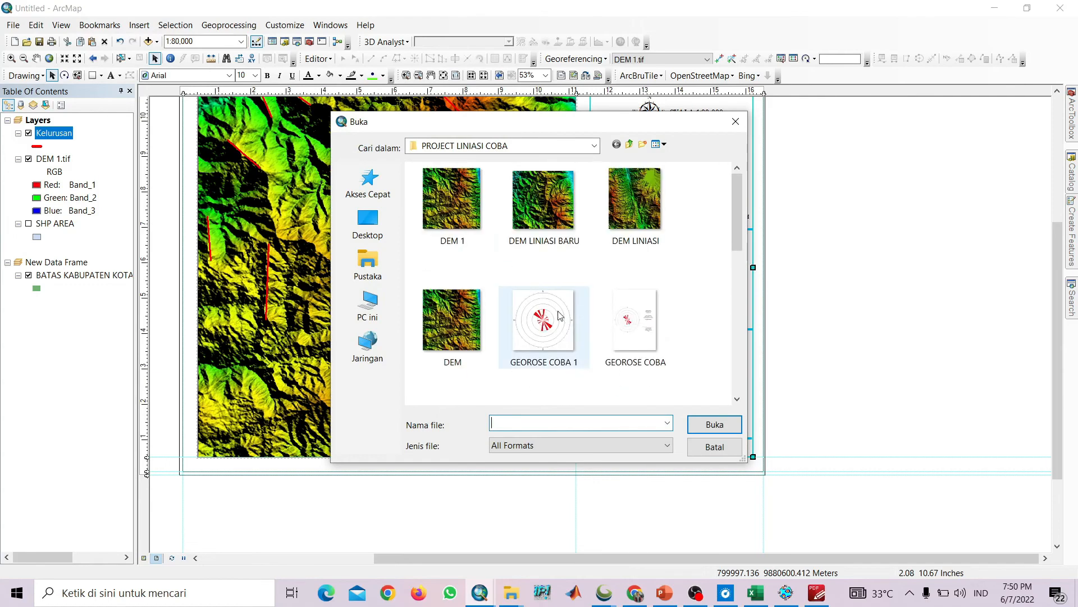
pyautogui.click(547, 318)
pyautogui.click(704, 429)
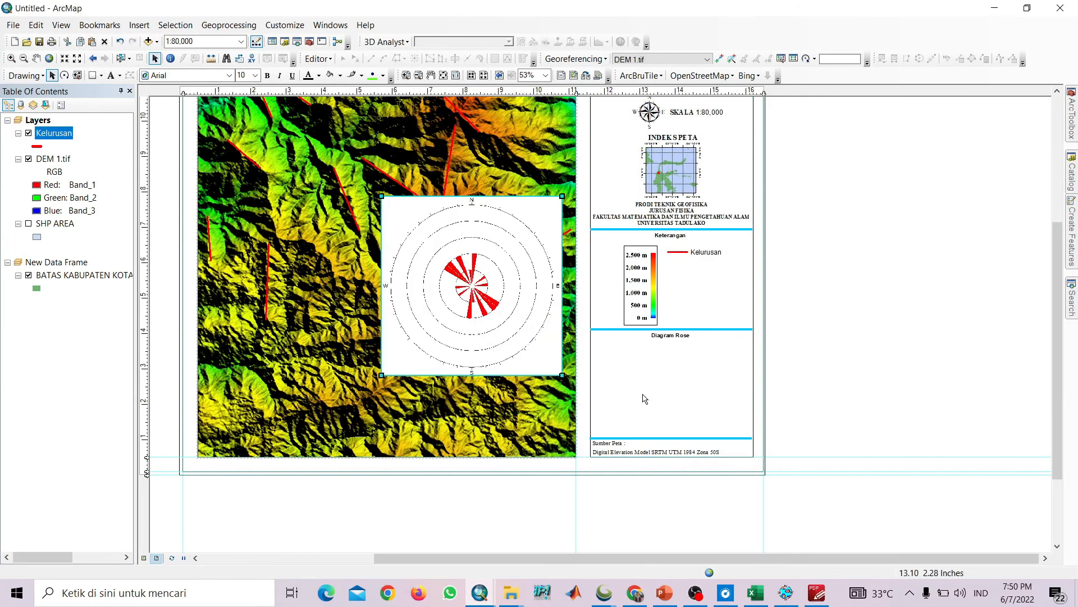
# Move the rose diagram picture into the Diagram Rose section and shrink it to fit between the heading and Sumber Peta
pyautogui.moveTo(503, 305); pyautogui.dragTo(655, 392)
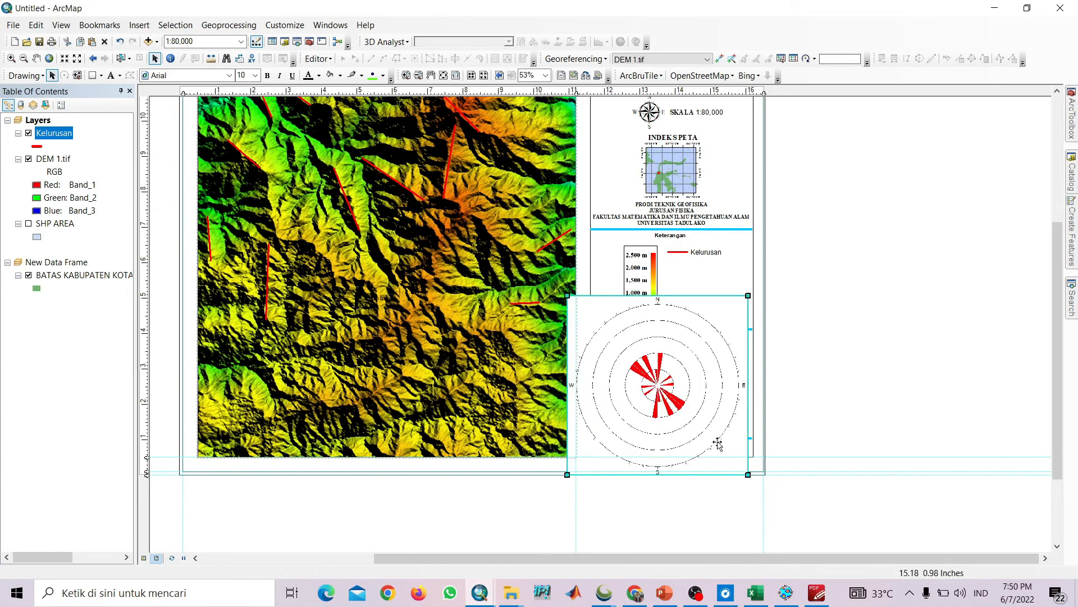
pyautogui.moveTo(748, 475); pyautogui.dragTo(702, 429)
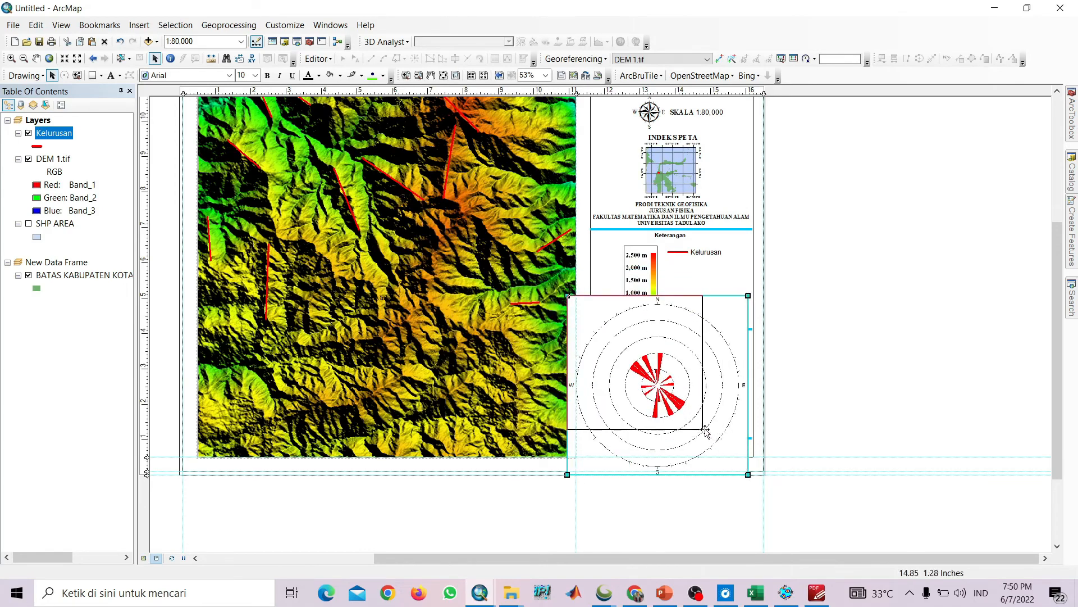
pyautogui.moveTo(671, 380); pyautogui.dragTo(701, 419)
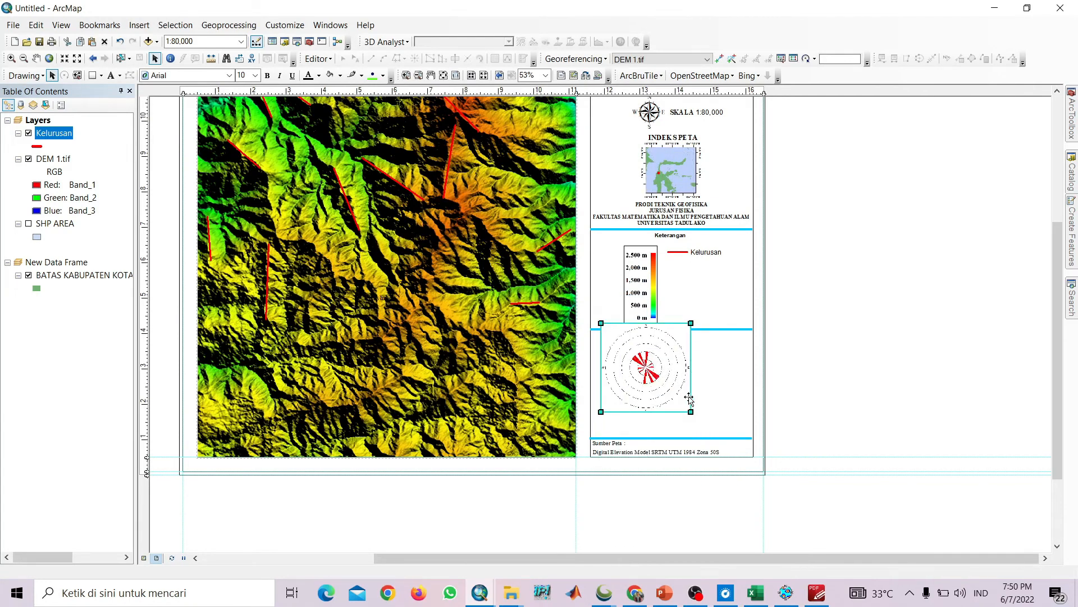
pyautogui.scroll(4, 727, 382)
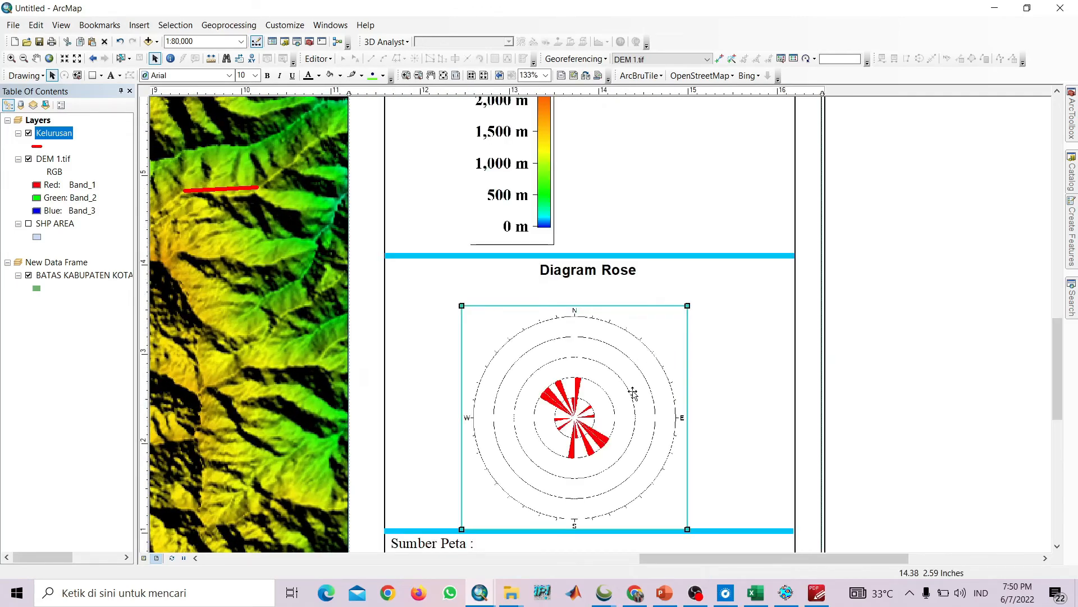
pyautogui.press('Up')
pyautogui.press('Up')
pyautogui.press('Up')
pyautogui.press('Up')
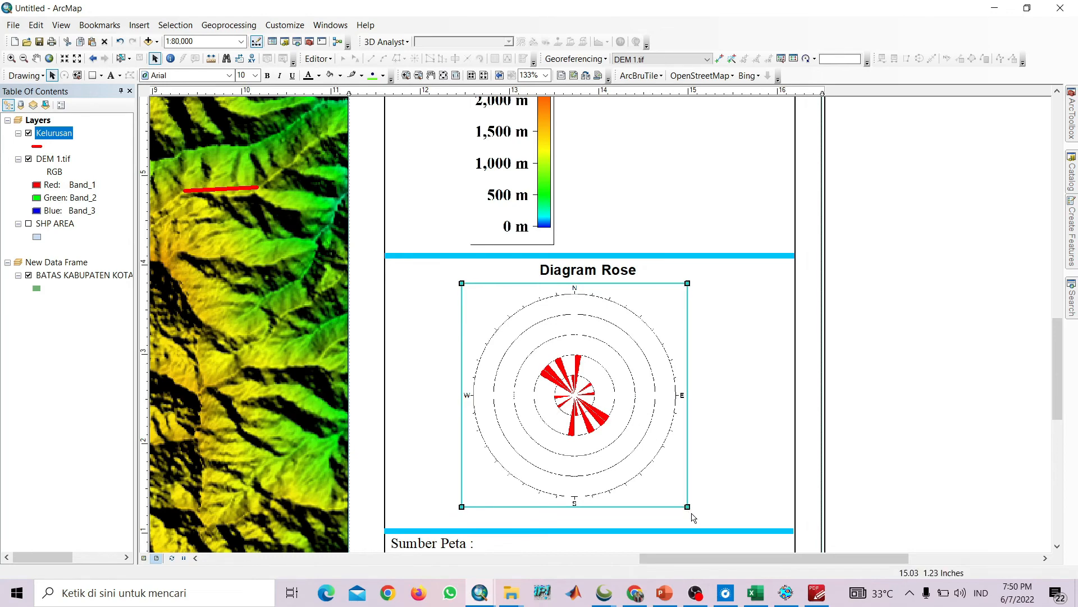
# Enlarge the rose diagram slightly and nudge it up and to the right beneath the Diagram Rose heading
pyautogui.moveTo(692, 513); pyautogui.dragTo(705, 532)
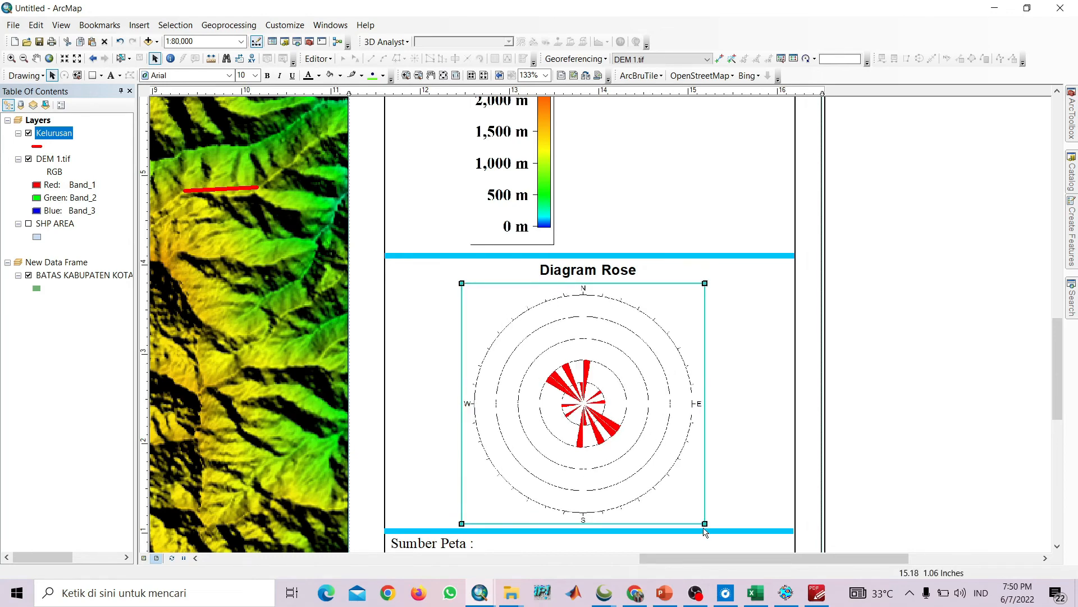
pyautogui.scroll(3, 673, 445)
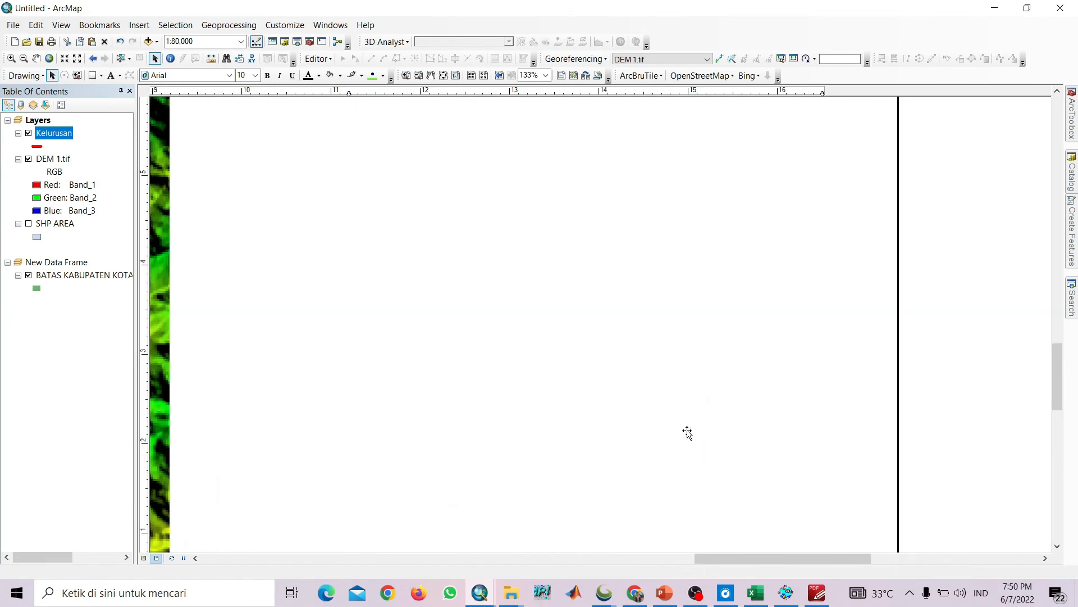
pyautogui.press('Up')
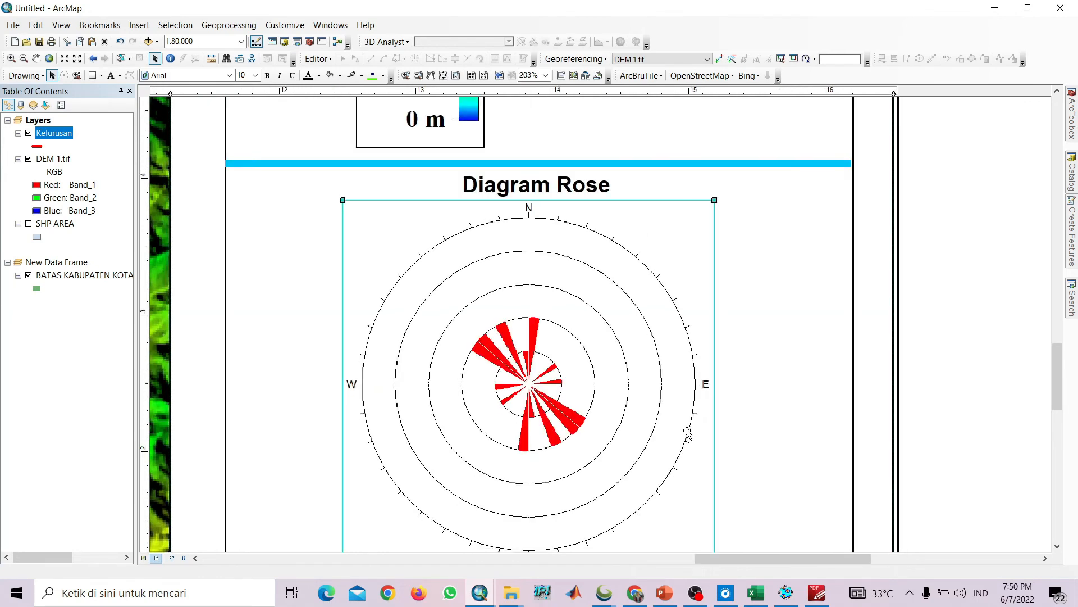
pyautogui.press('Right')
pyautogui.press('Right')
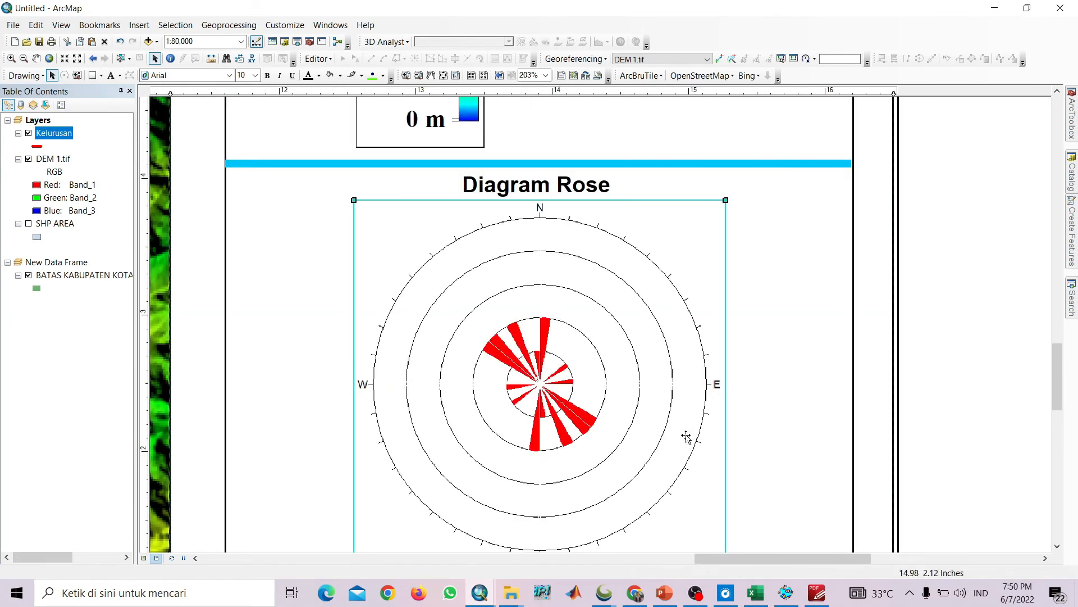
# Stretch the rose diagram a little closer to the Sumber Peta divider and center it horizontally under its heading
pyautogui.scroll(-3, 686, 437)
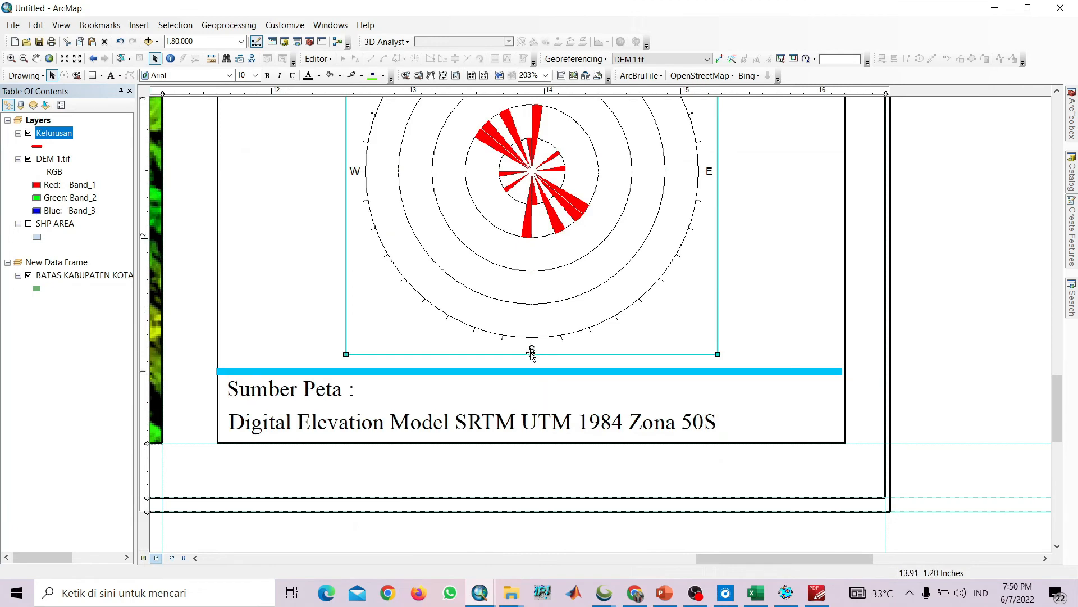
pyautogui.click(531, 353)
pyautogui.click(617, 284)
pyautogui.click(691, 346)
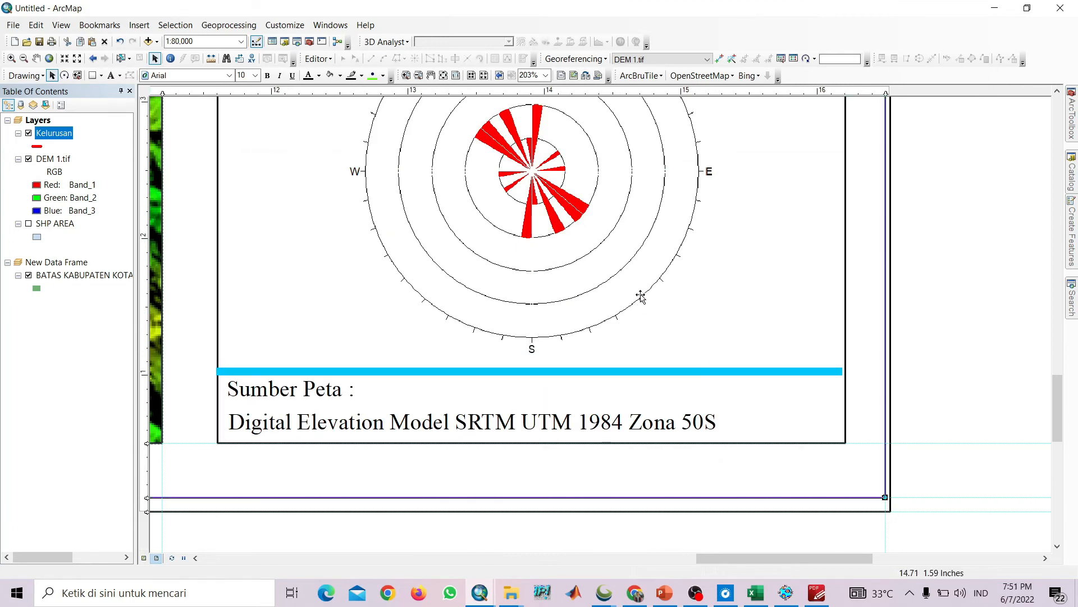
pyautogui.moveTo(717, 354); pyautogui.dragTo(725, 366)
pyautogui.moveTo(667, 247); pyautogui.dragTo(625, 409)
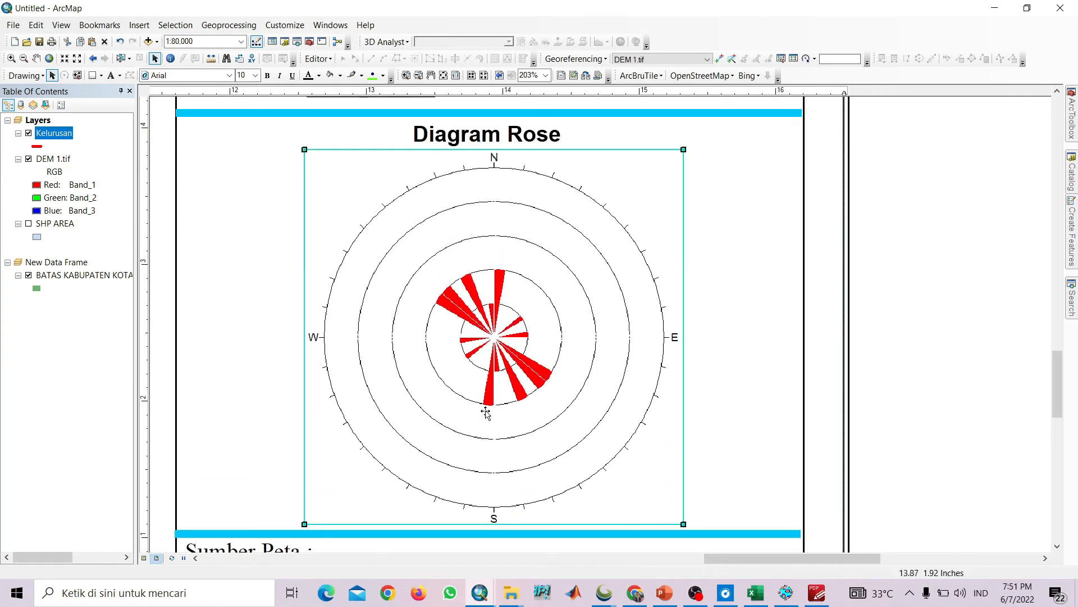
pyautogui.press('Left')
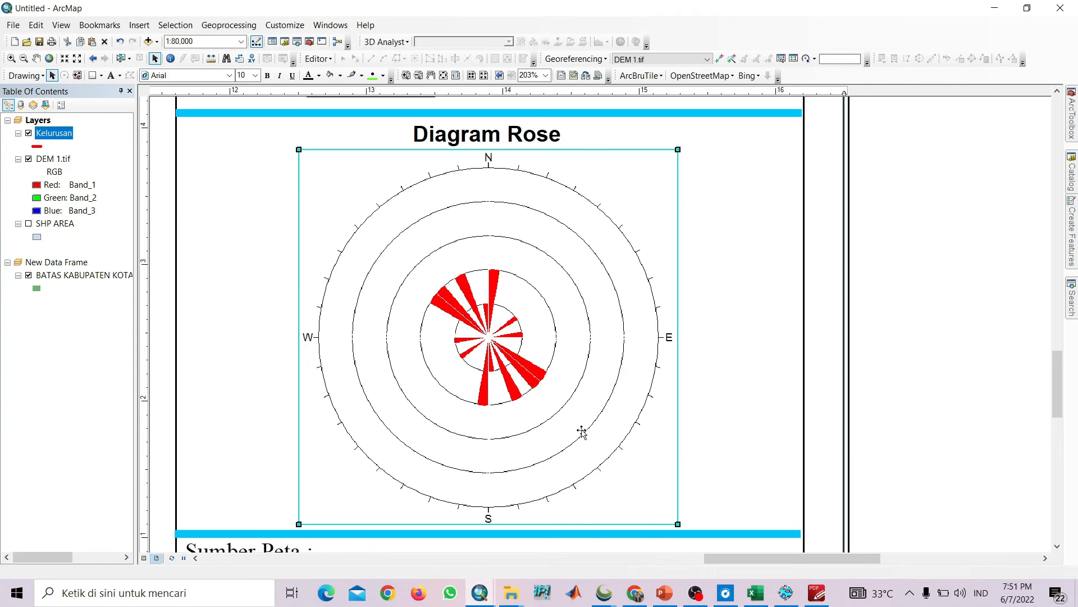
pyautogui.press('Left')
pyautogui.press('Right')
# Add a graticule with labels to the main DEM data frame, with parallels and meridians every 30 seconds, and apply it
pyautogui.scroll(-4, 580, 432)
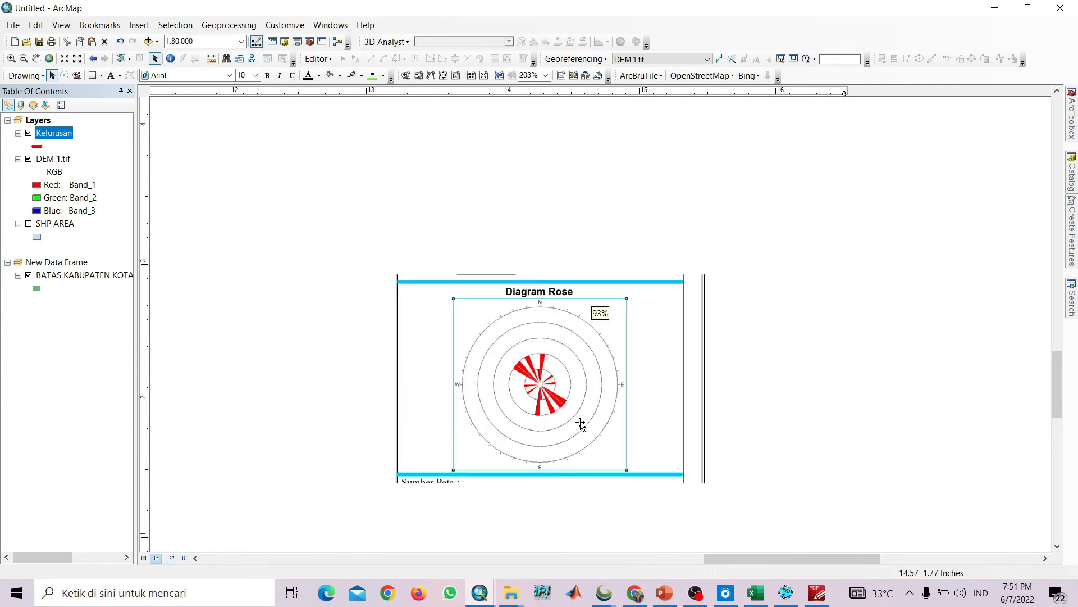
pyautogui.scroll(-5, 512, 443)
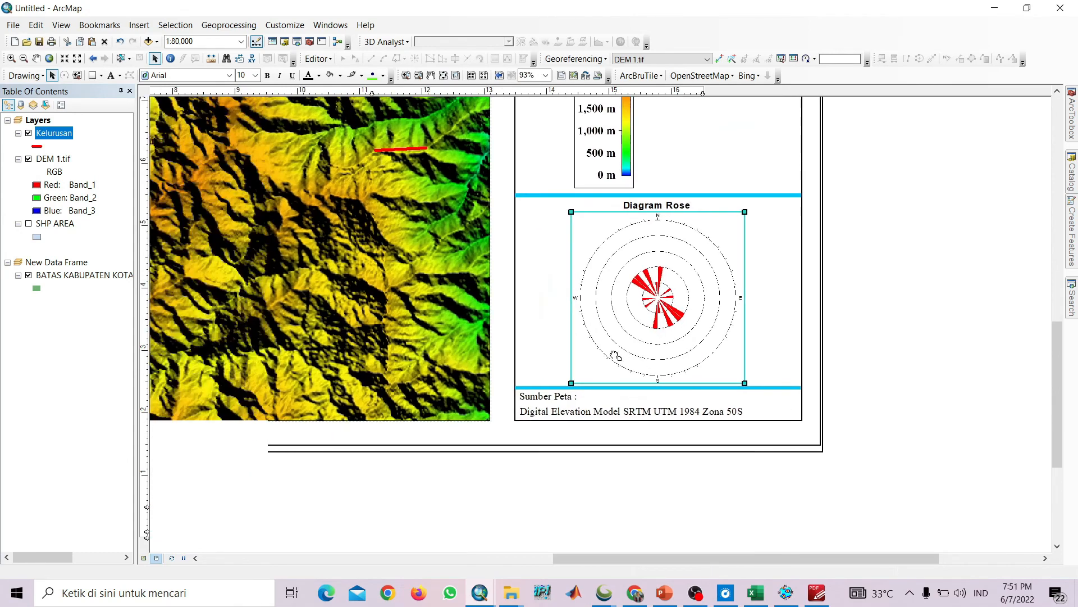
pyautogui.scroll(4, 533, 334)
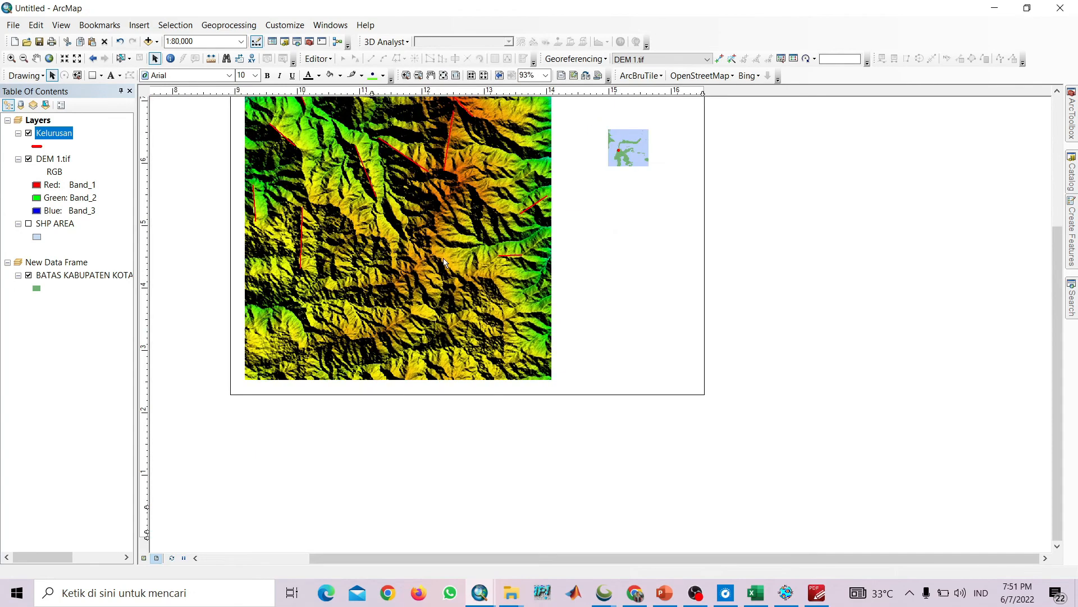
pyautogui.scroll(-3, 628, 403)
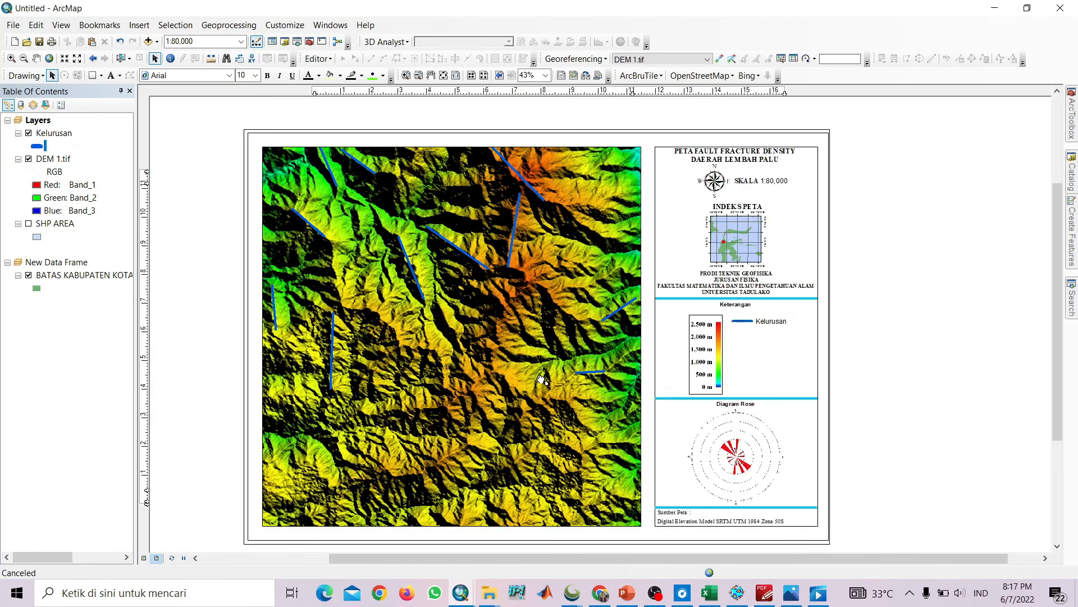
pyautogui.moveTo(533, 371); pyautogui.dragTo(558, 344)
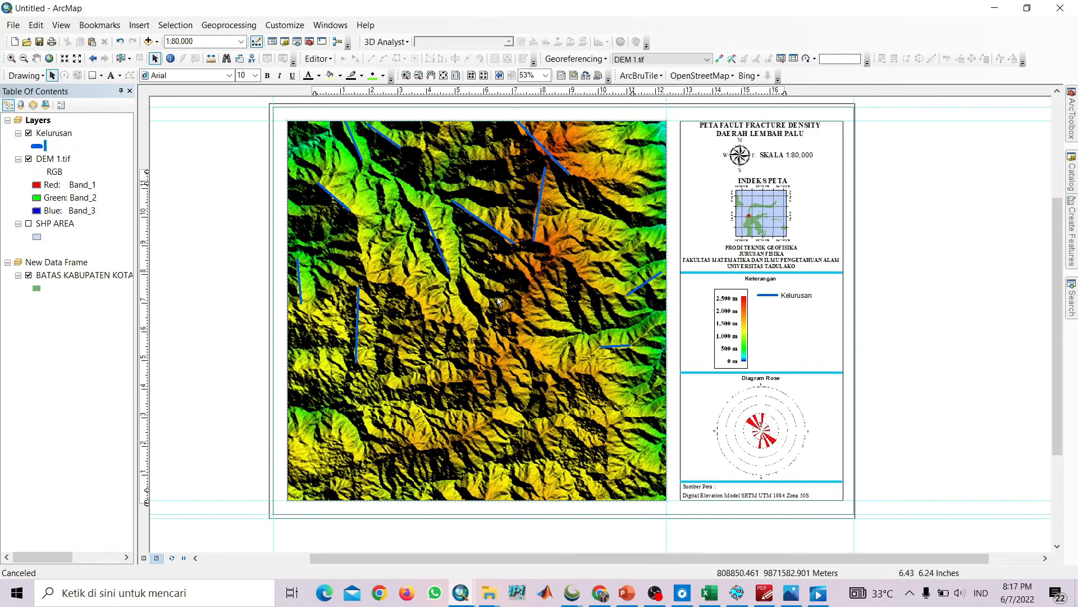
pyautogui.click(530, 253)
pyautogui.rightClick(530, 252)
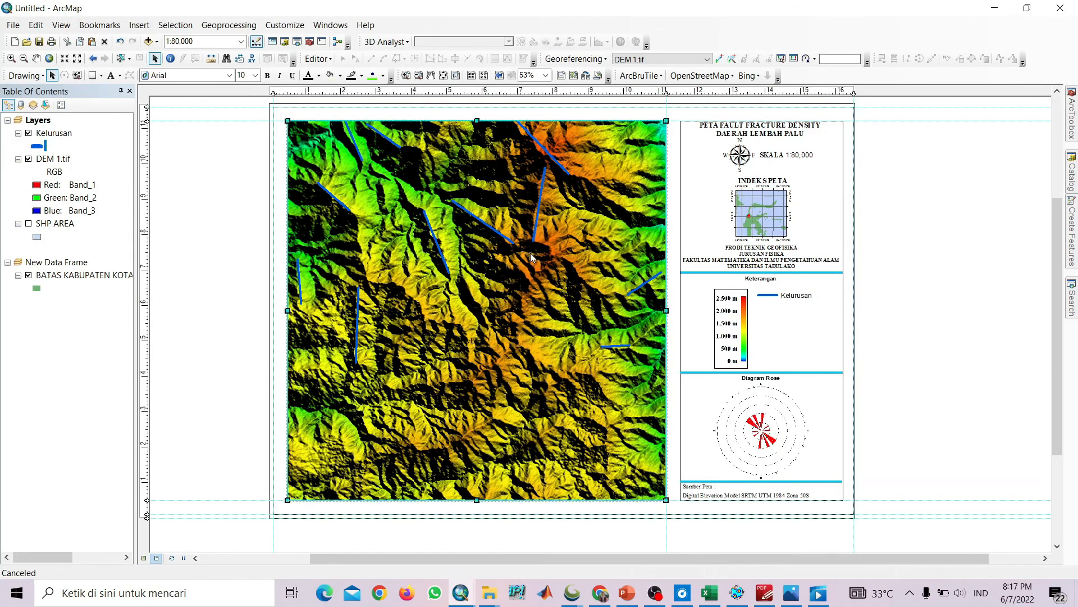
pyautogui.click(578, 478)
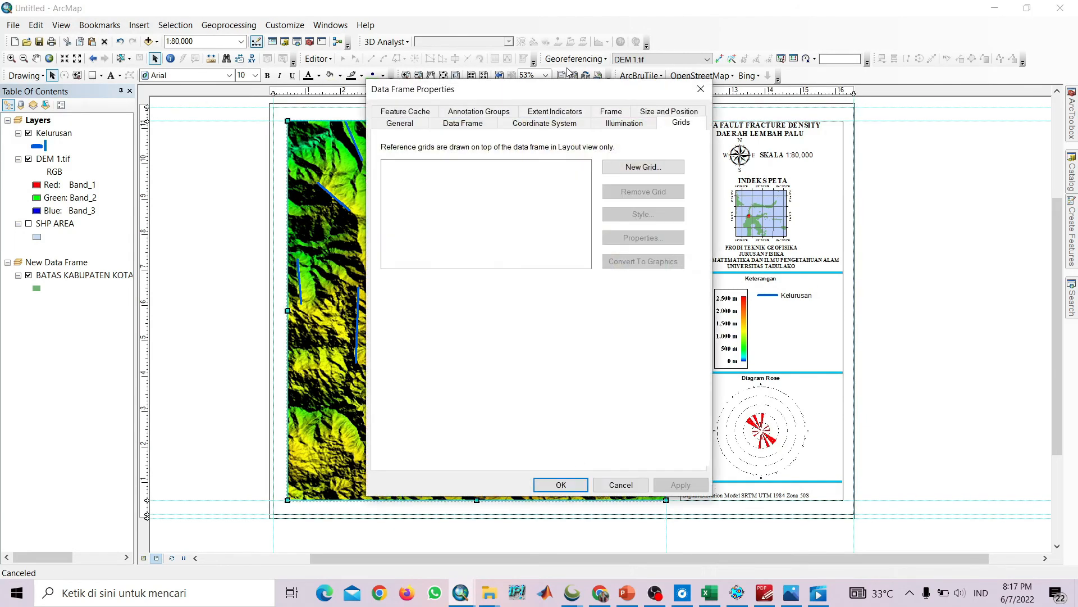
pyautogui.moveTo(562, 90); pyautogui.dragTo(527, 96)
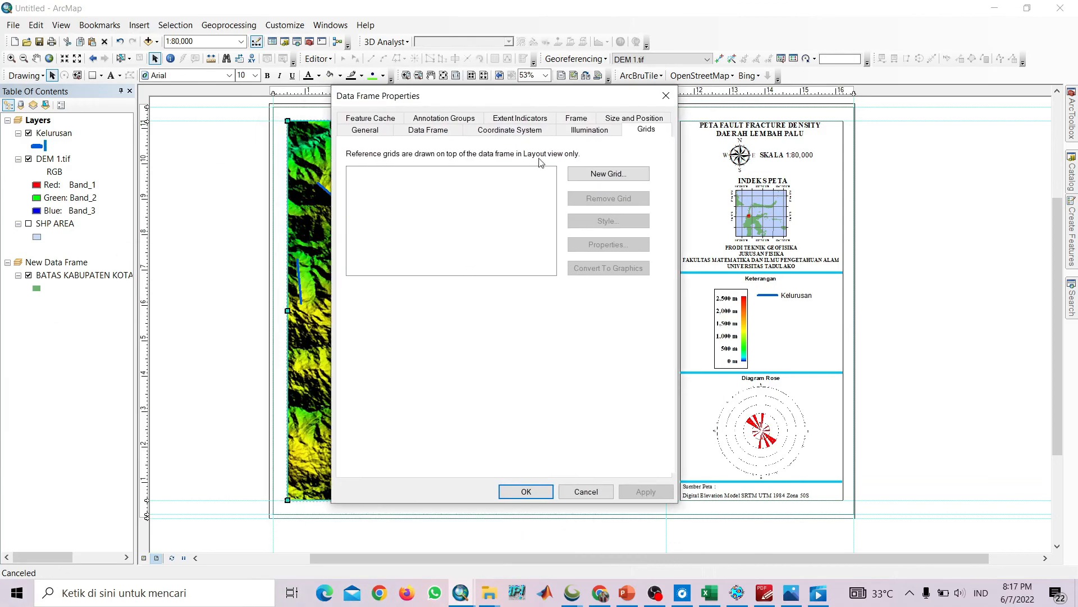
pyautogui.click(602, 175)
pyautogui.click(611, 421)
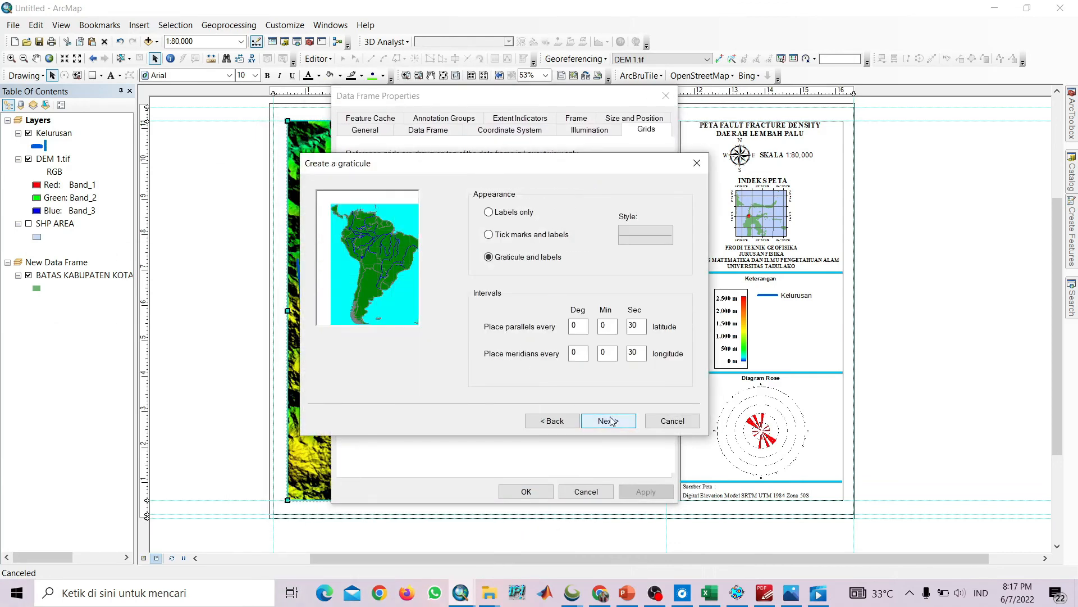
pyautogui.click(607, 420)
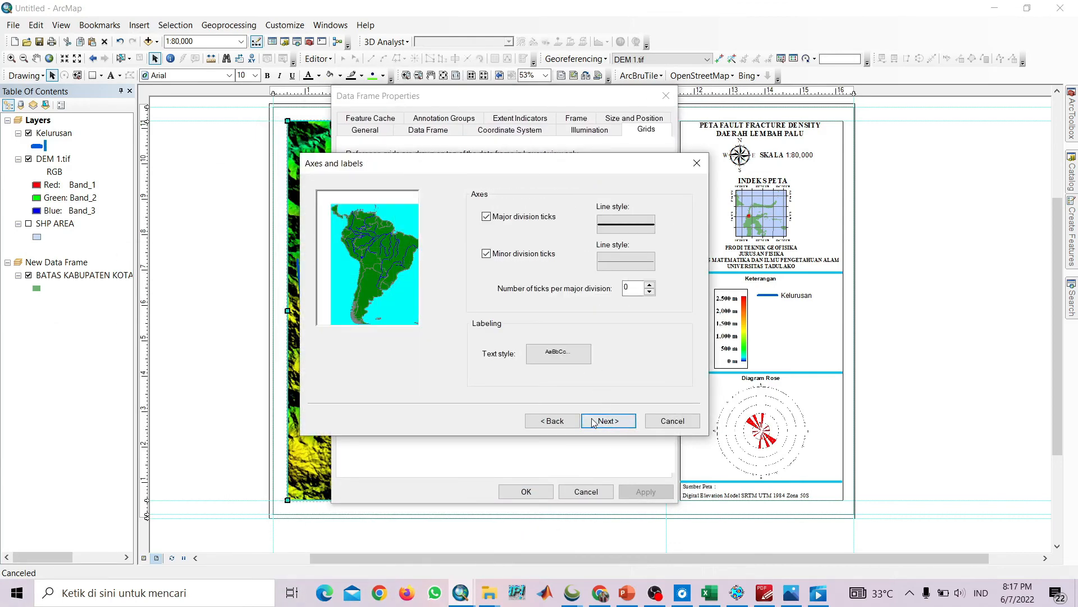
pyautogui.click(608, 422)
pyautogui.click(607, 422)
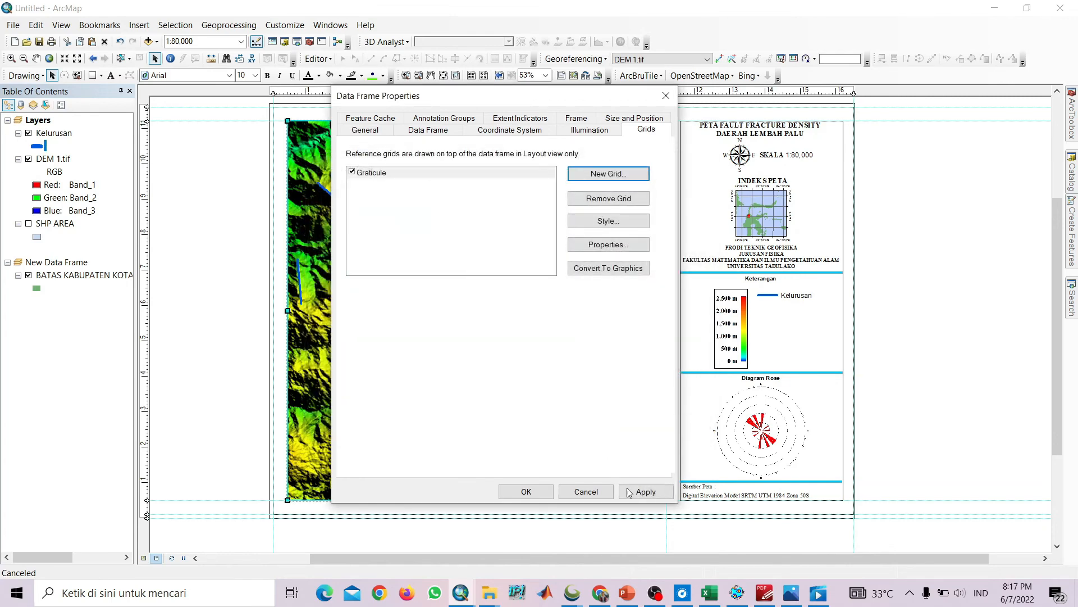
pyautogui.click(629, 492)
# Set the graticule's X and Y axis intervals to 20 seconds and apply the change to the main data frame
pyautogui.moveTo(524, 99); pyautogui.dragTo(863, 85)
pyautogui.click(947, 229)
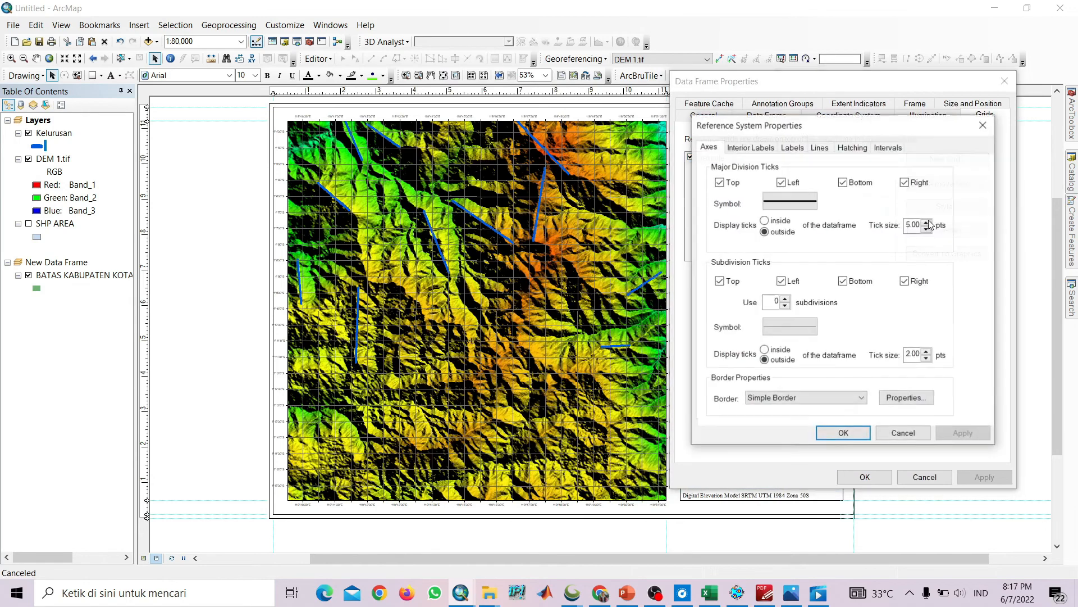
pyautogui.click(875, 149)
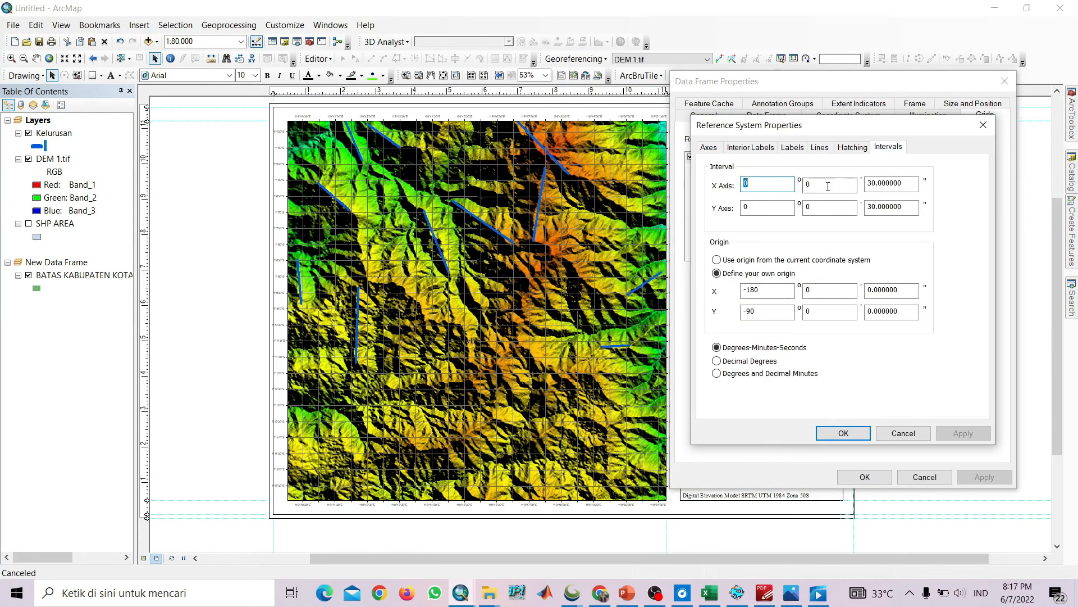
pyautogui.doubleClick(780, 184)
pyautogui.click(877, 185)
pyautogui.press('BackSpace')
pyautogui.press('BackSpace')
pyautogui.write('22')
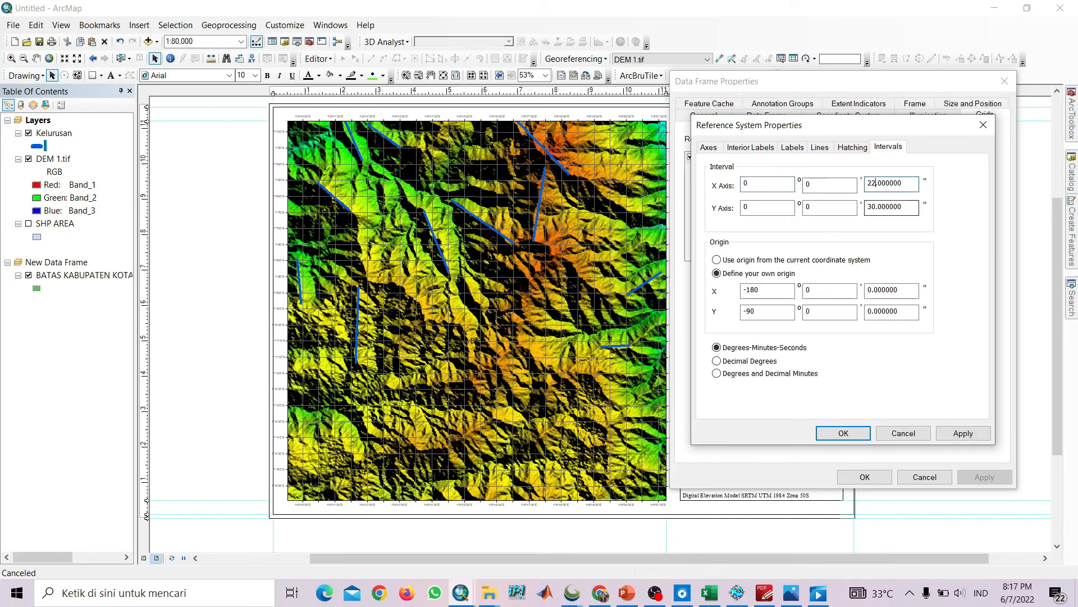
pyautogui.click(876, 206)
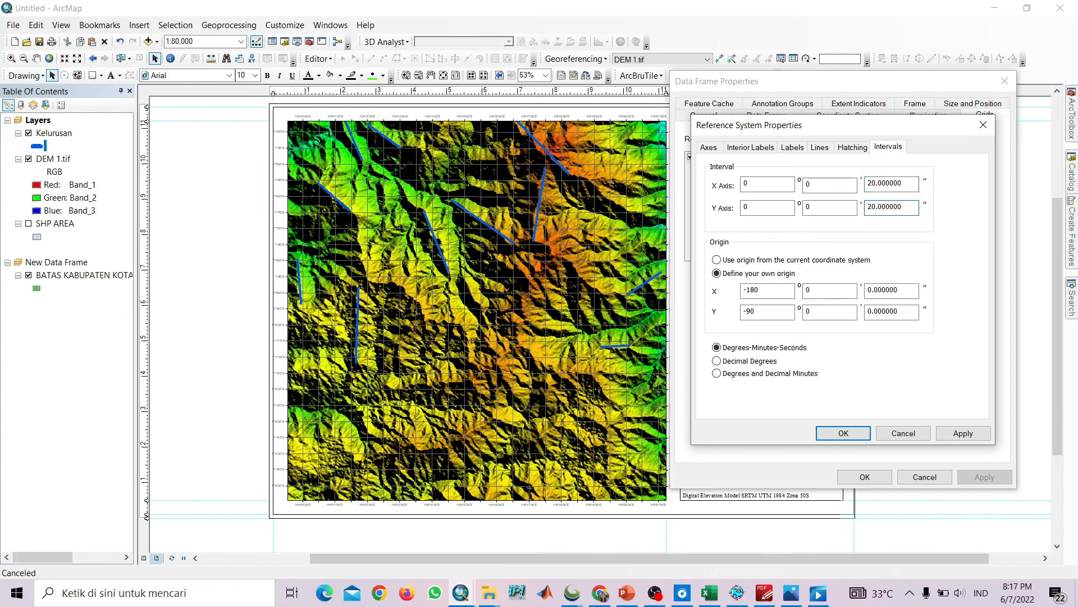
pyautogui.click(842, 433)
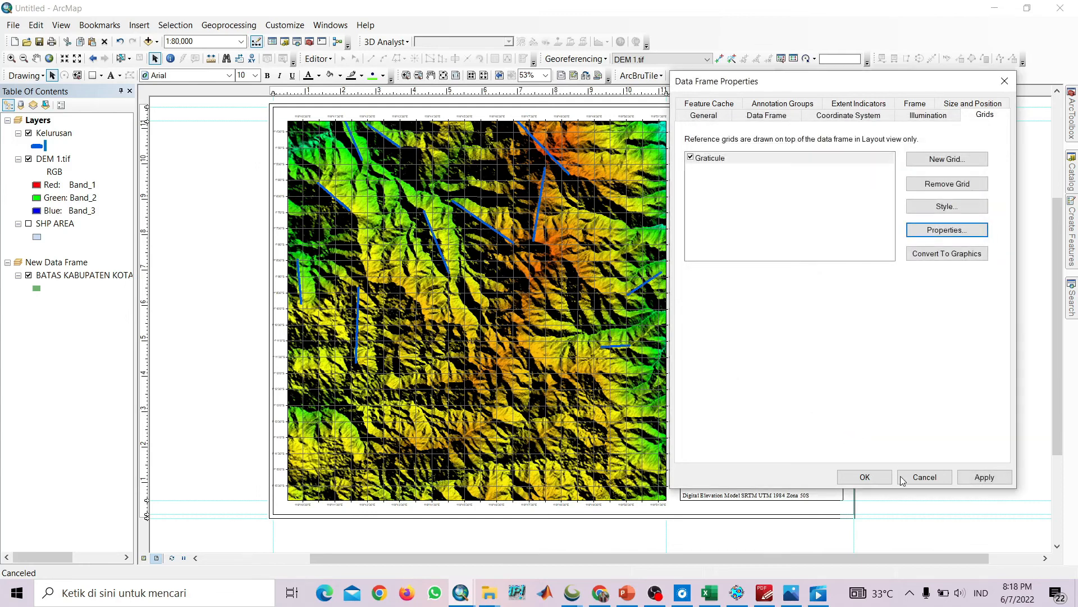
pyautogui.click(959, 473)
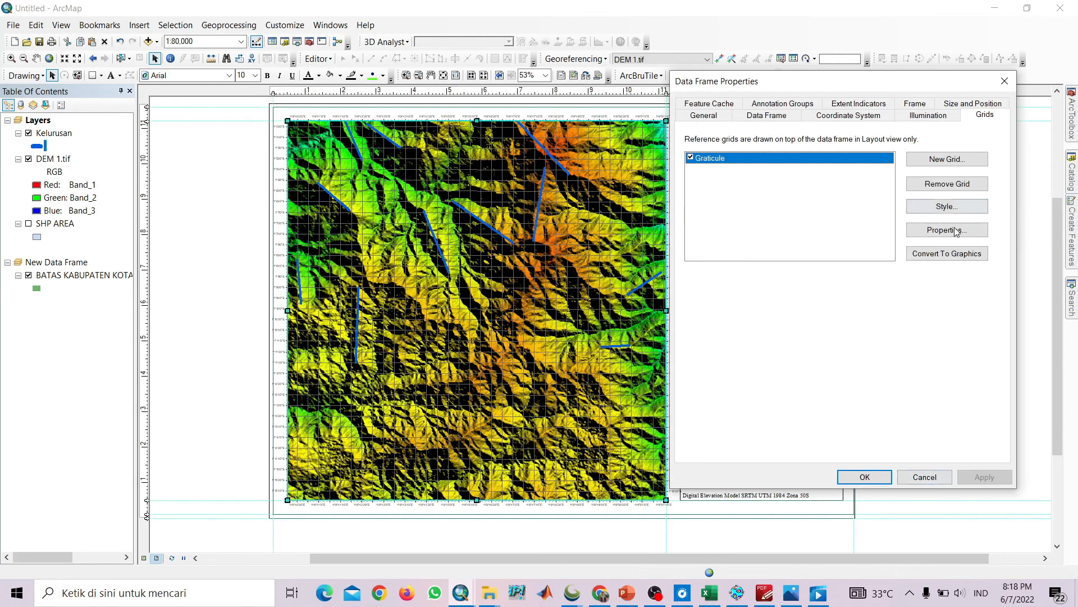
# Set the graticule's X and Y axis intervals to 1 minute 20 seconds and apply the change to the data frame
pyautogui.click(947, 230)
pyautogui.click(837, 186)
pyautogui.press('BackSpace')
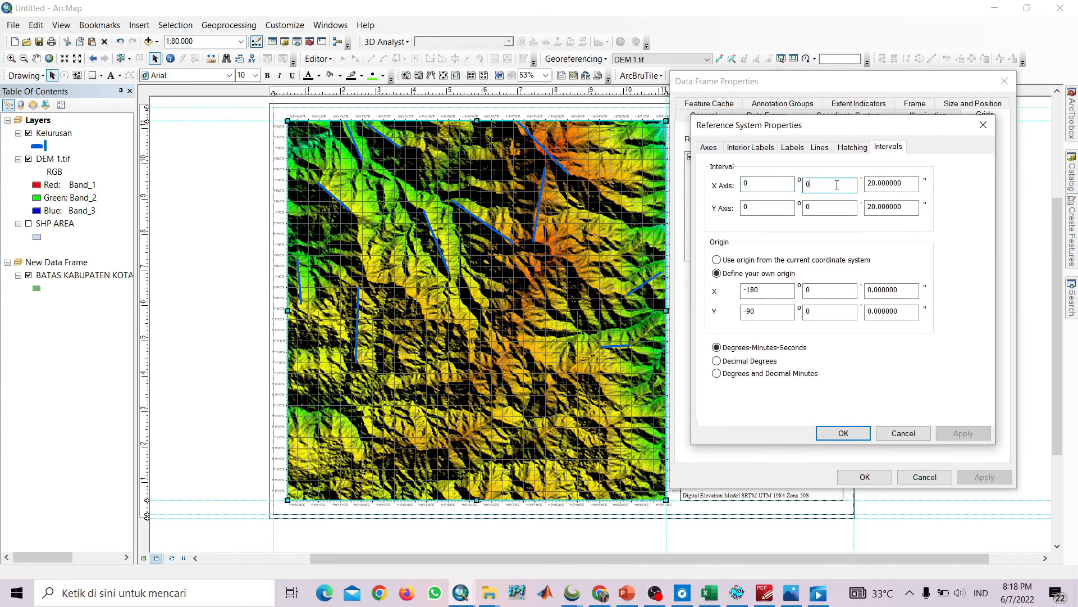
pyautogui.write('1')
pyautogui.click(831, 207)
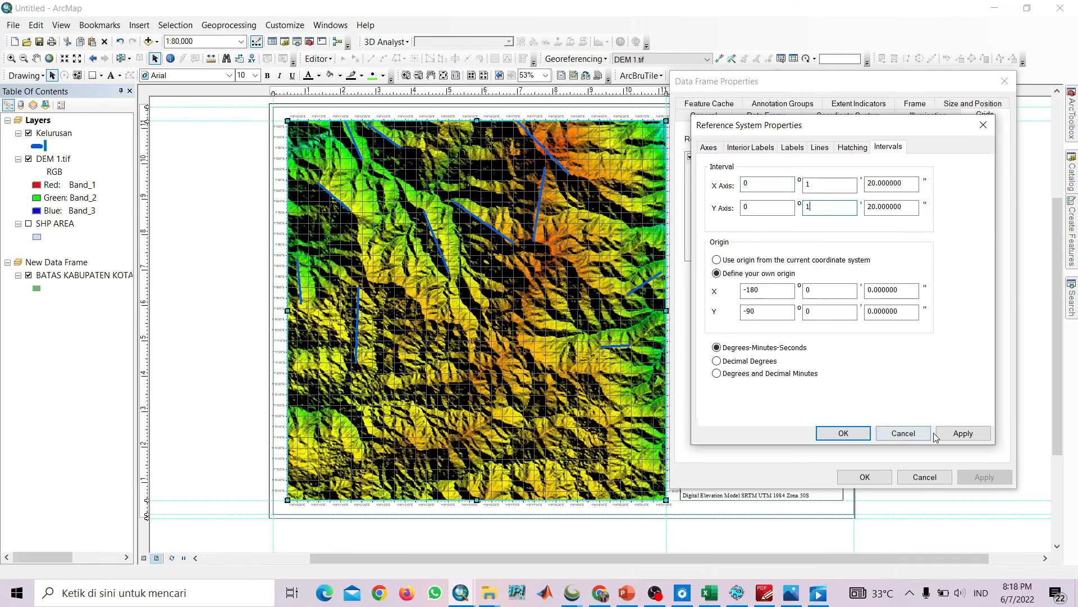
pyautogui.write('1')
pyautogui.click(843, 433)
pyautogui.click(966, 476)
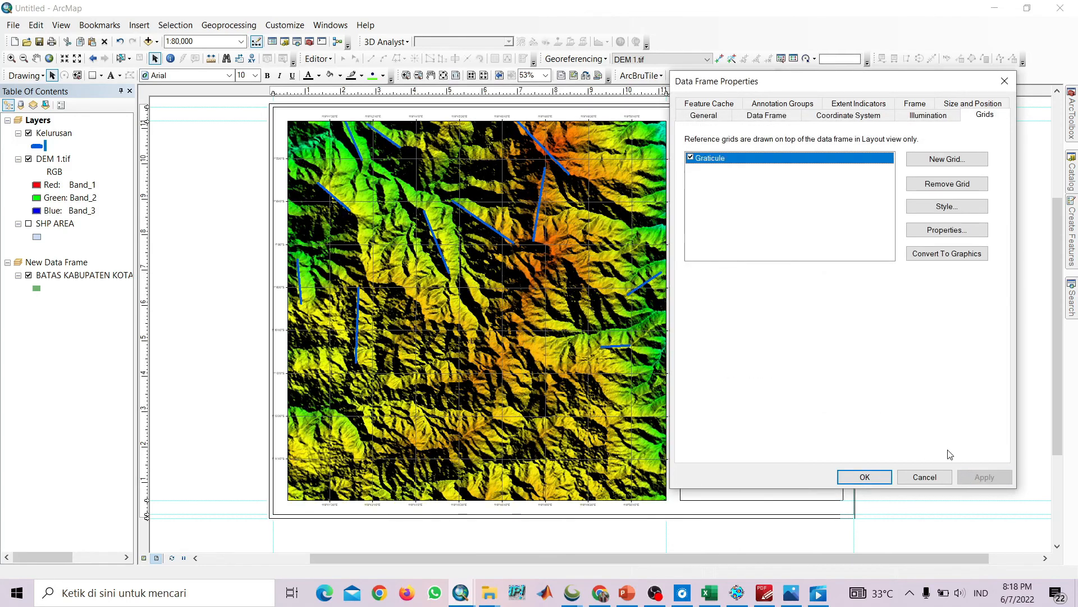
# Set the graticule's X and Y axis intervals to 2 minutes 20 seconds, apply them and close the data frame properties
pyautogui.click(947, 230)
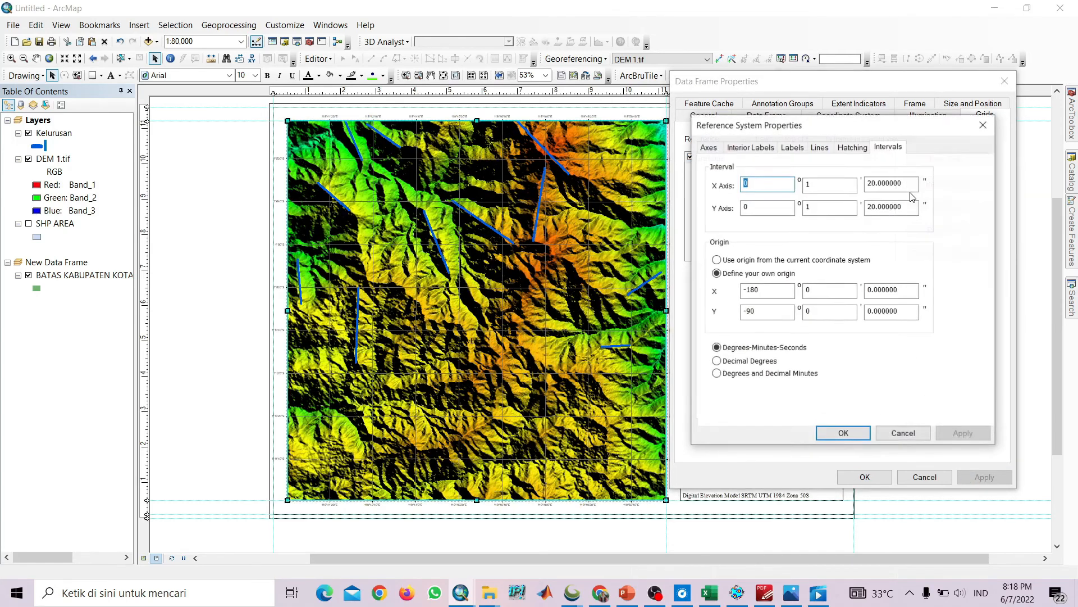
pyautogui.click(824, 183)
pyautogui.press('BackSpace')
pyautogui.write('2')
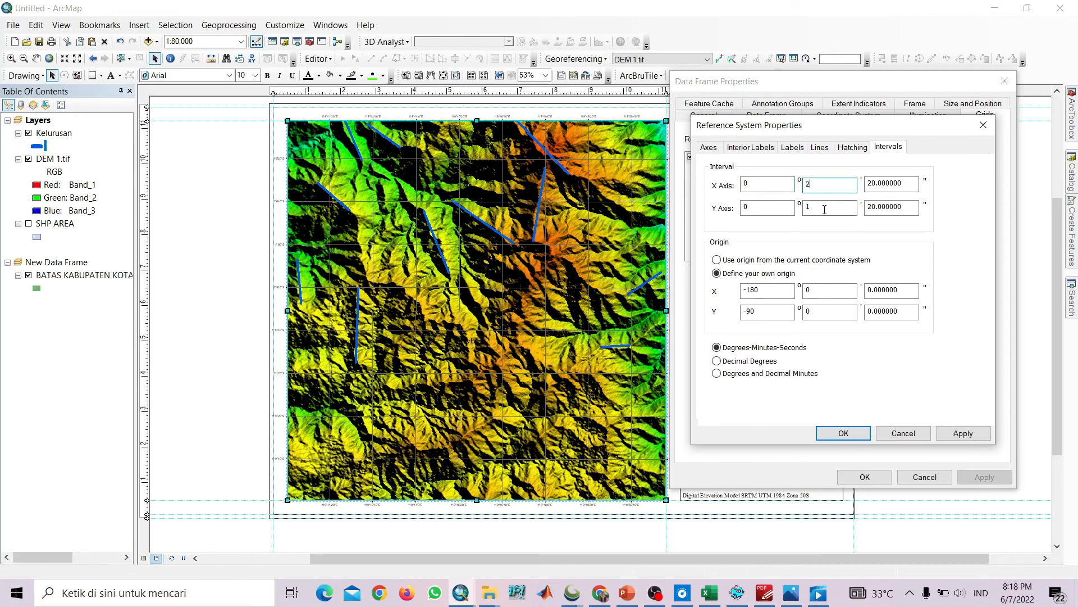
pyautogui.click(962, 433)
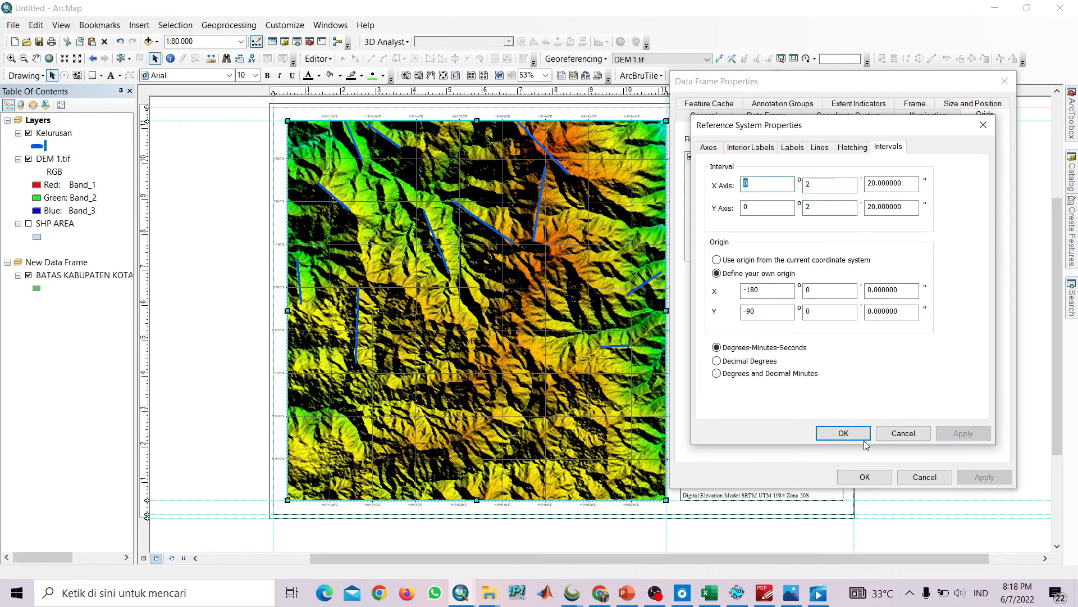
pyautogui.click(842, 433)
pyautogui.click(986, 476)
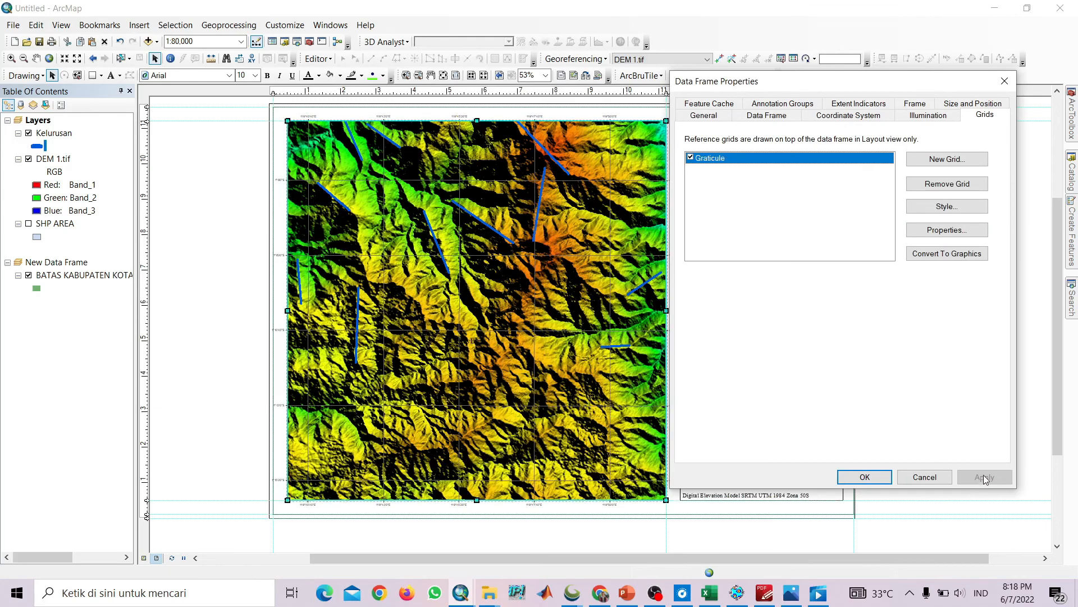
pyautogui.click(886, 479)
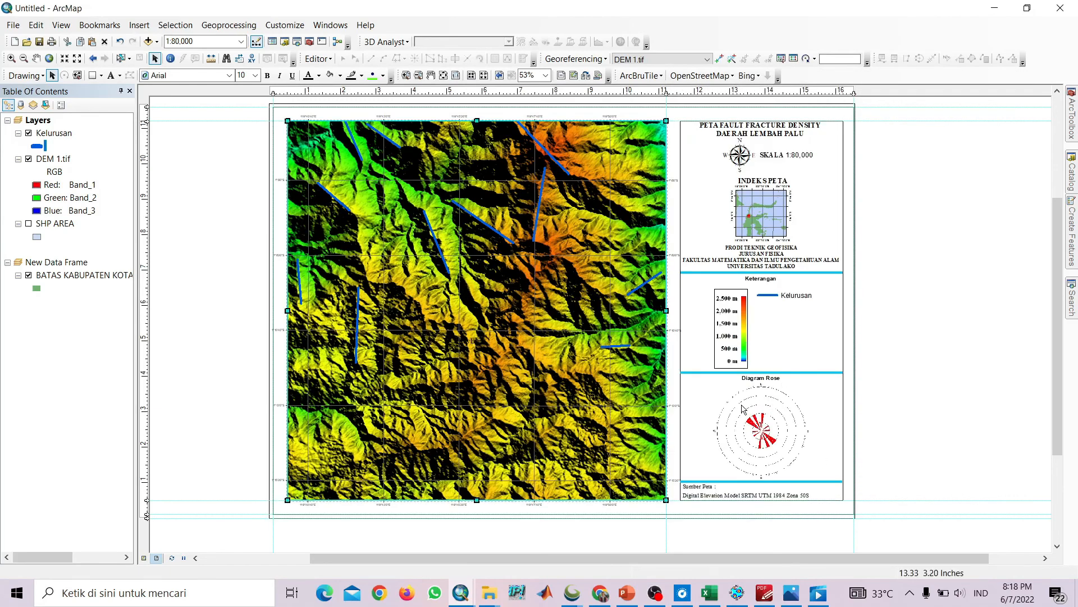
# Set the main data frame's graticule labels to Times New Roman at size 12
pyautogui.rightClick(489, 304)
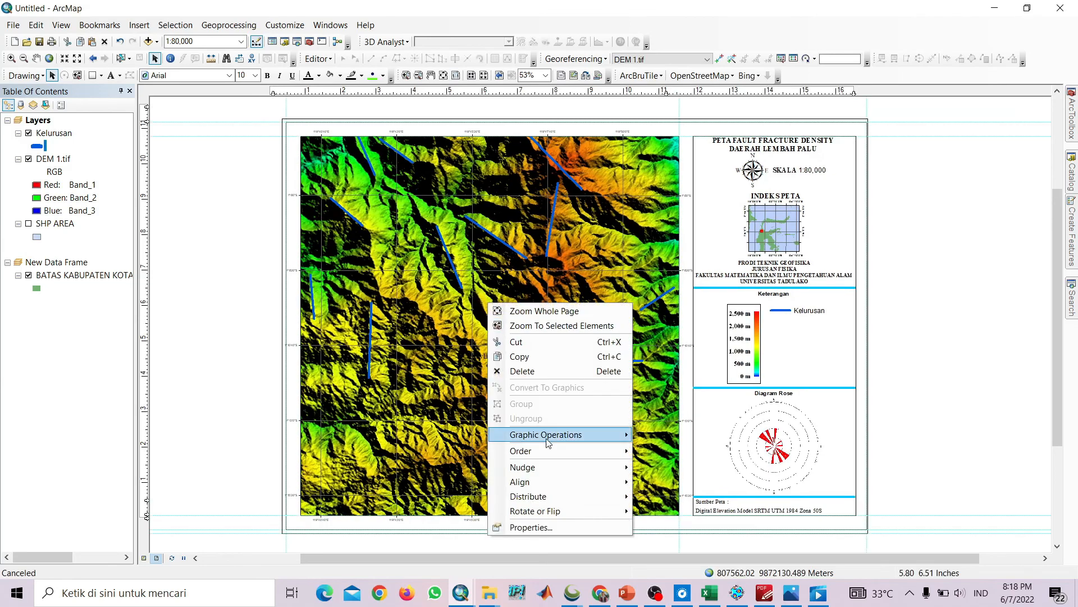
pyautogui.click(547, 528)
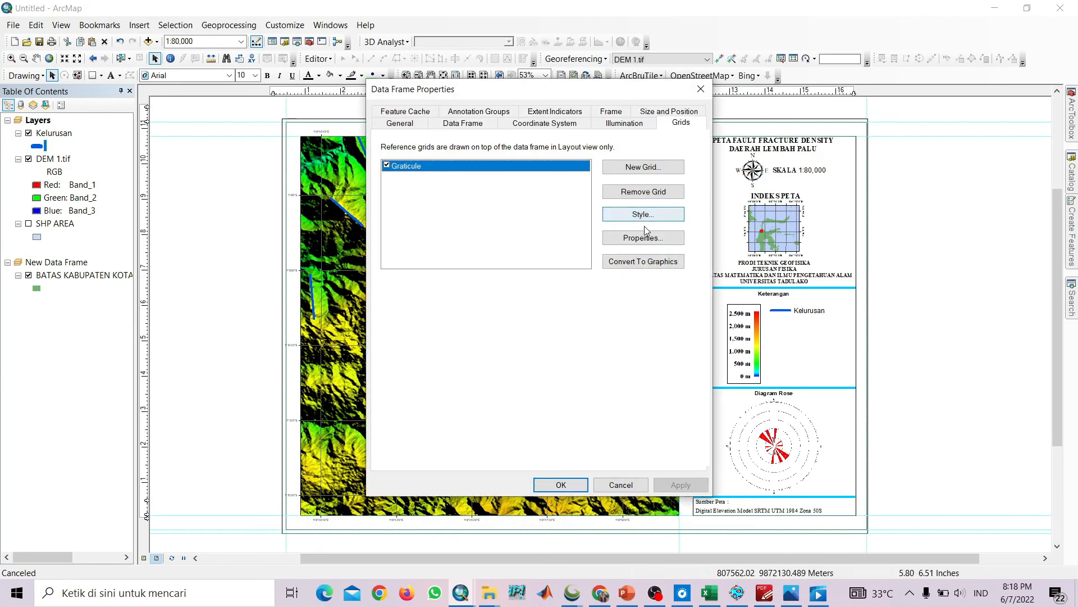
pyautogui.click(645, 237)
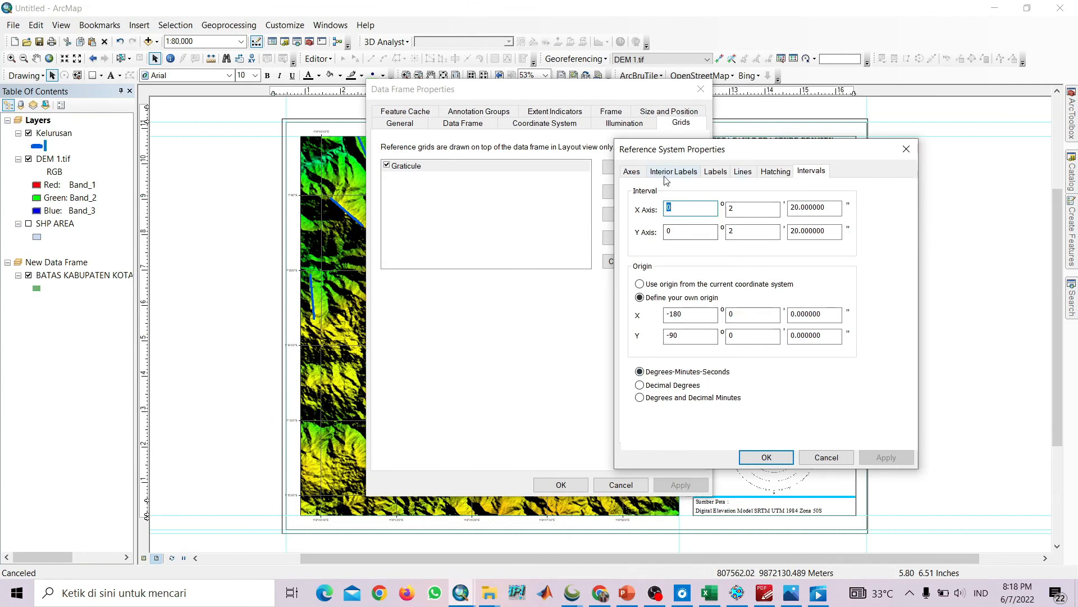
pyautogui.click(702, 174)
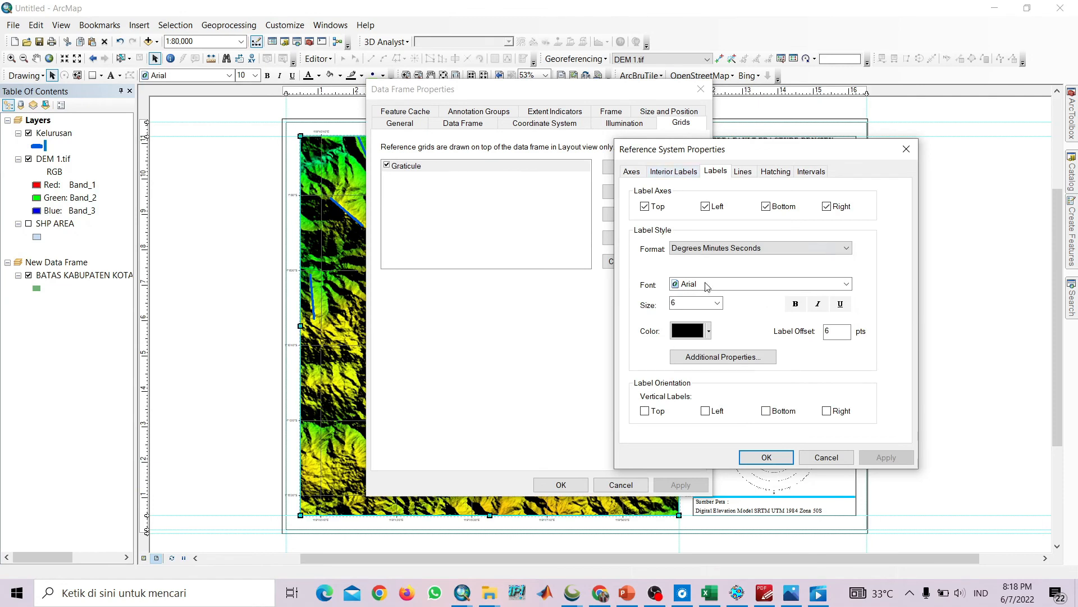
pyautogui.click(718, 303)
pyautogui.click(683, 369)
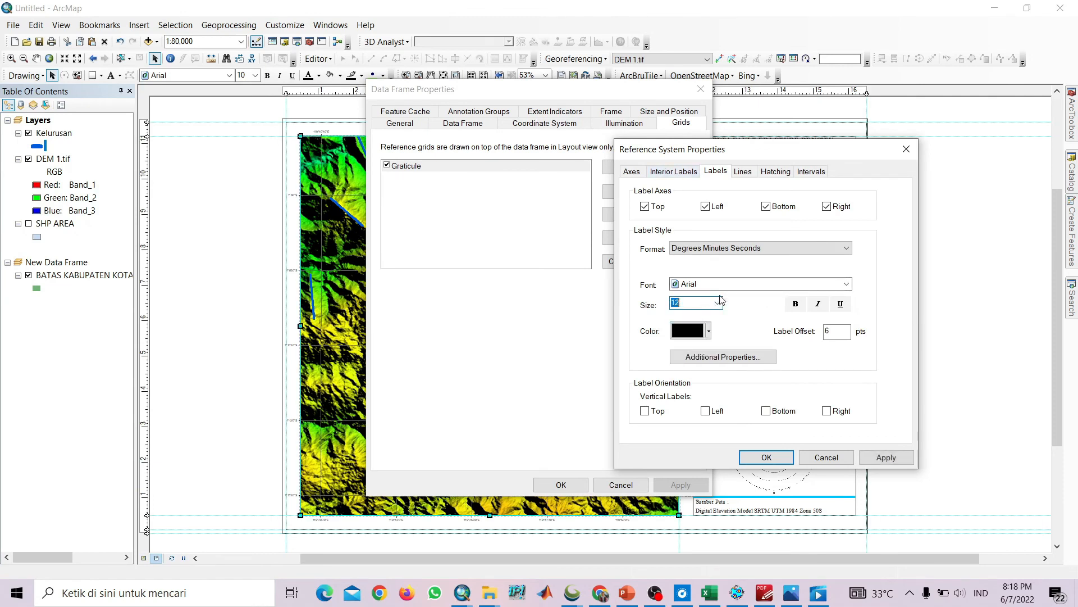
pyautogui.click(736, 287)
pyautogui.write('ti')
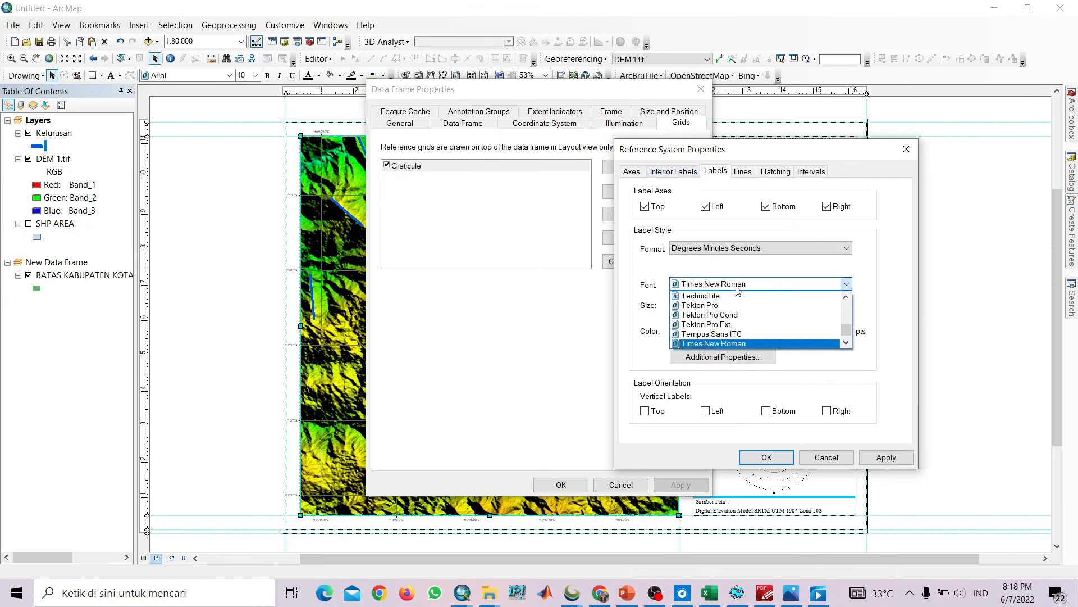
pyautogui.click(738, 289)
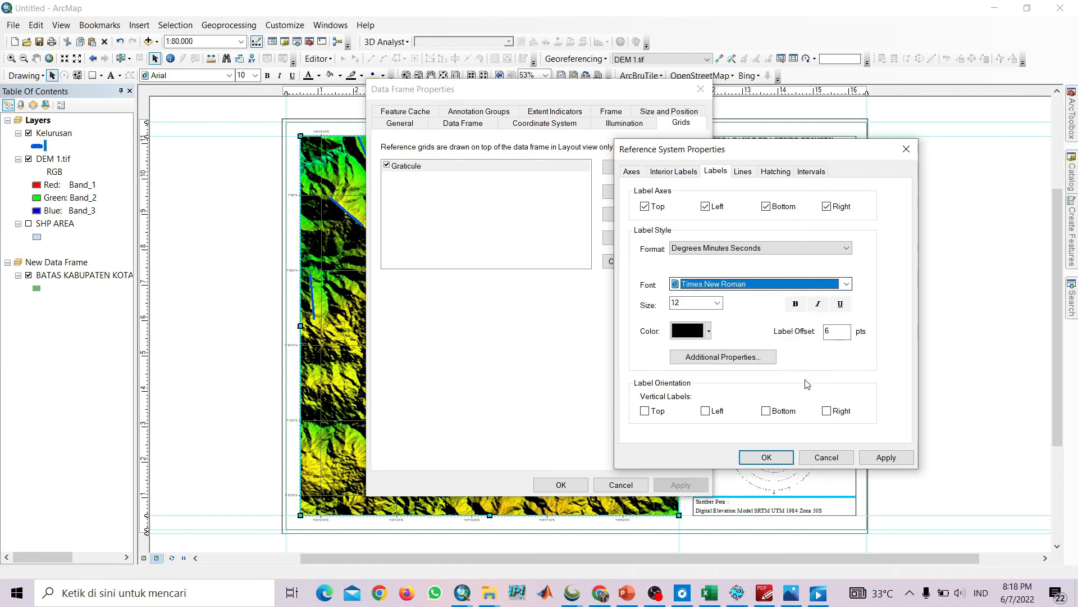
# Orient the graticule's left and right labels vertically and apply the label settings to the main data frame
pyautogui.click(832, 413)
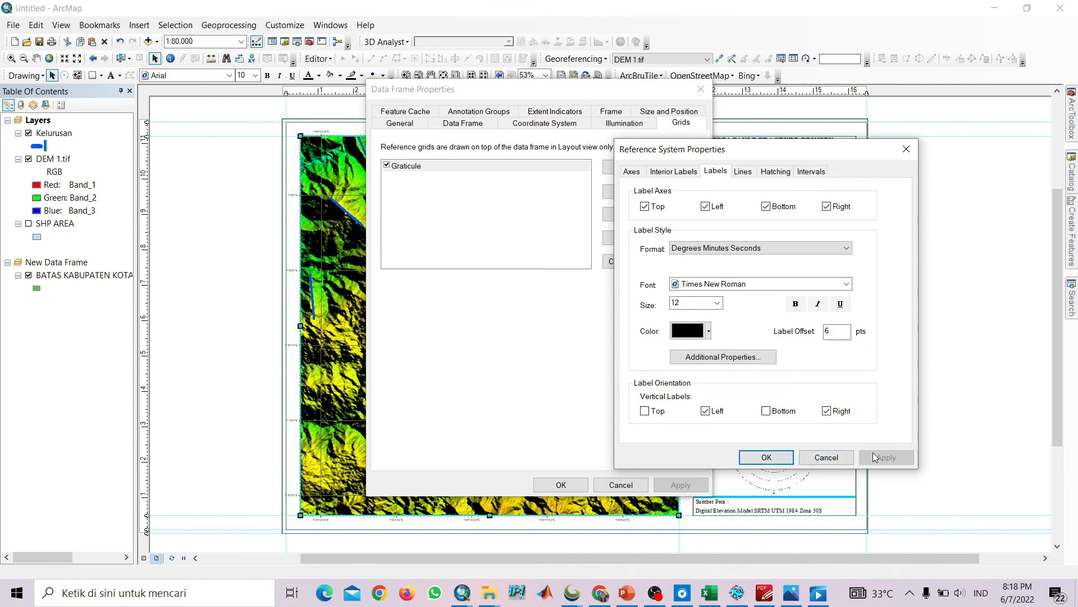
pyautogui.click(757, 456)
pyautogui.click(680, 485)
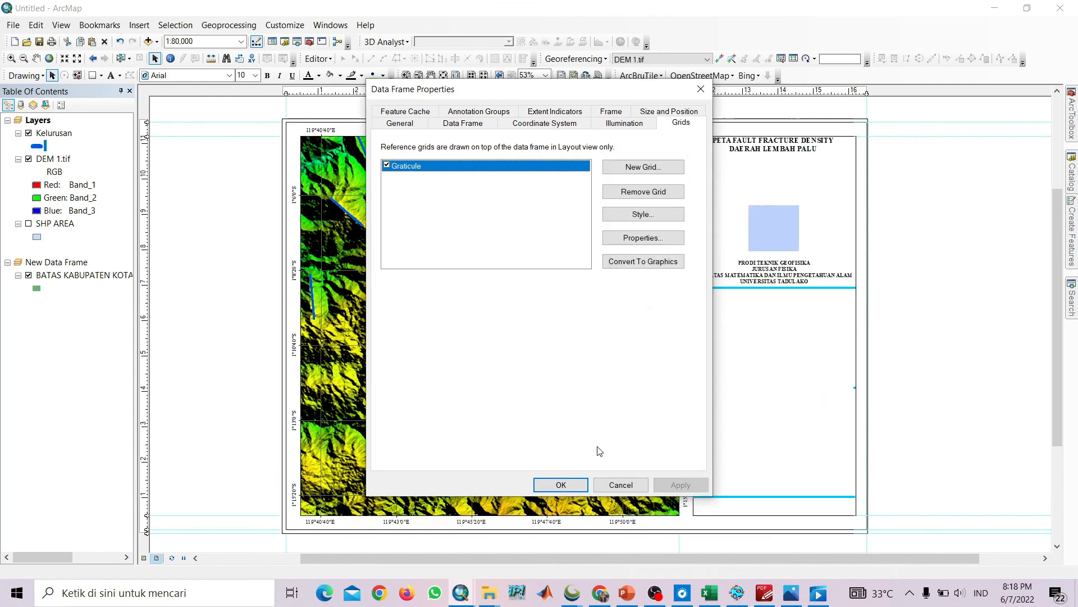
pyautogui.click(561, 484)
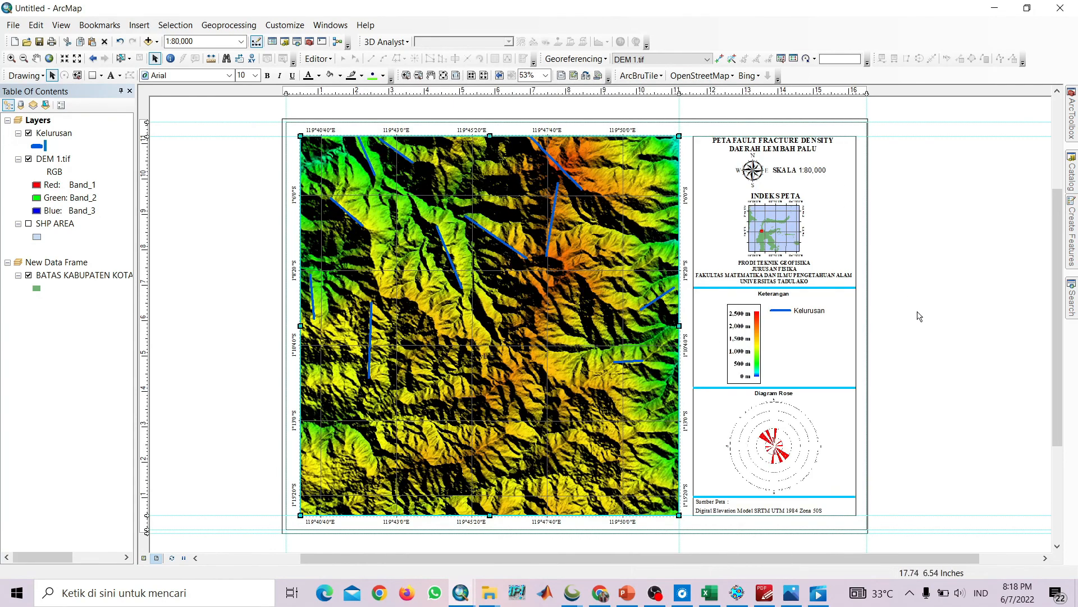
# Review the text and formatting of the map title PETA FAULT FRACTURE DENSITY DAERAH LEMBAH PALU in its properties
pyautogui.click(788, 145)
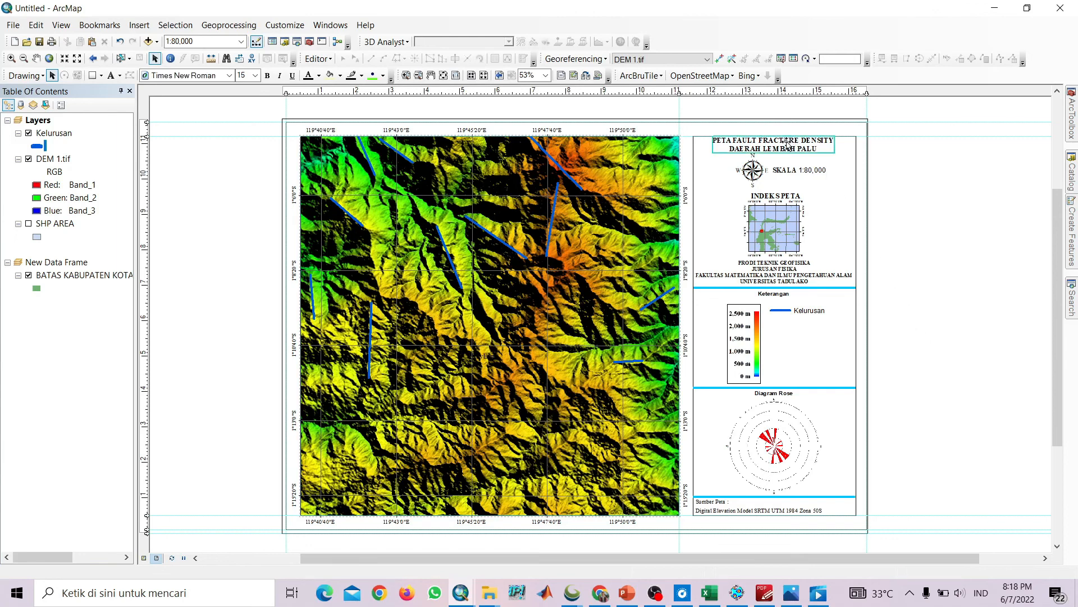
pyautogui.rightClick(777, 145)
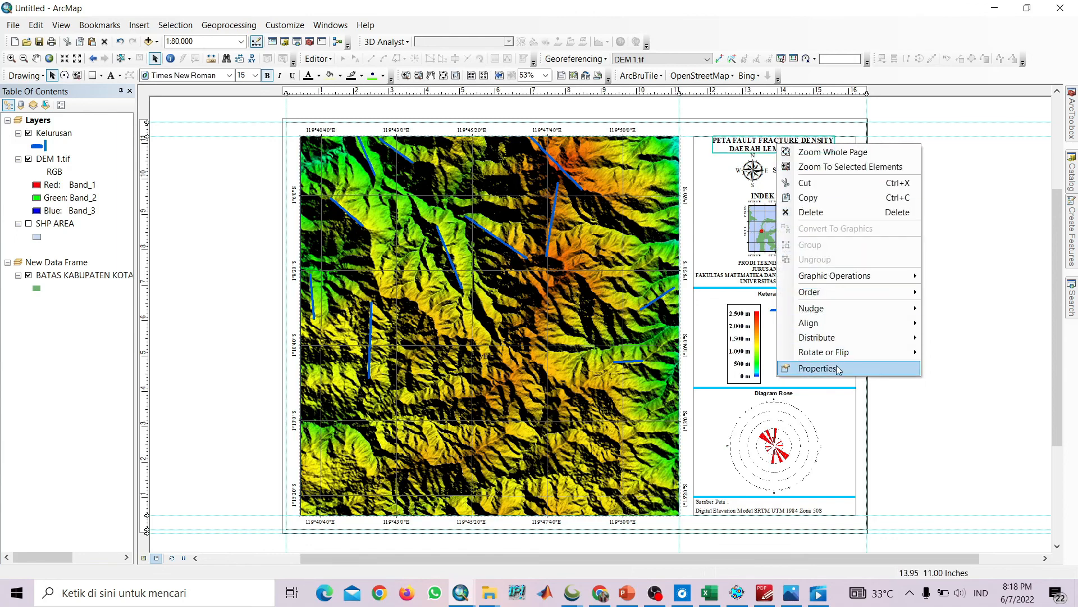
pyautogui.click(818, 369)
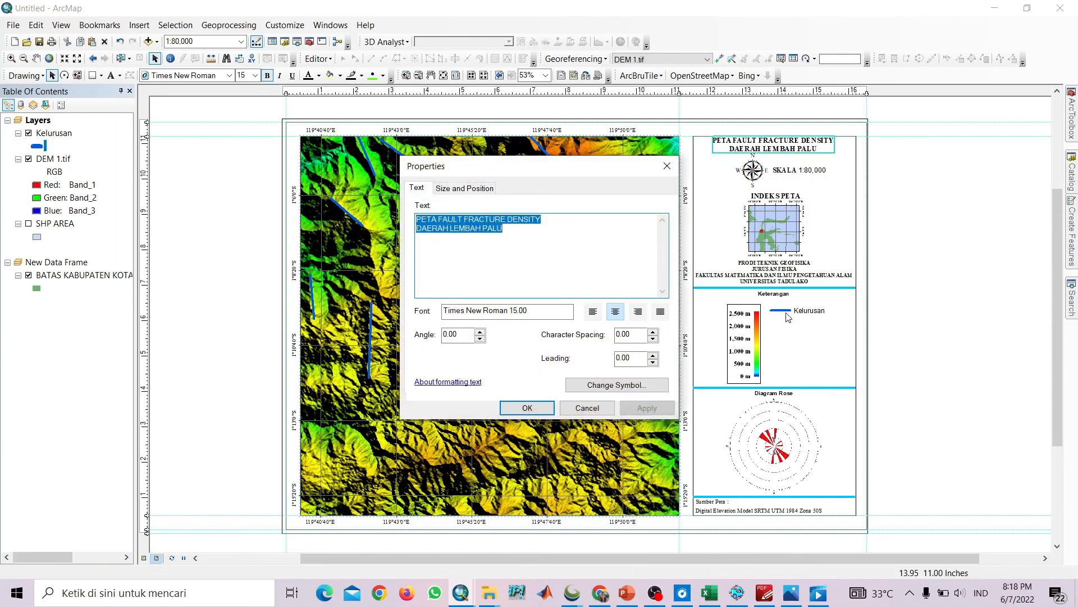
pyautogui.click(549, 220)
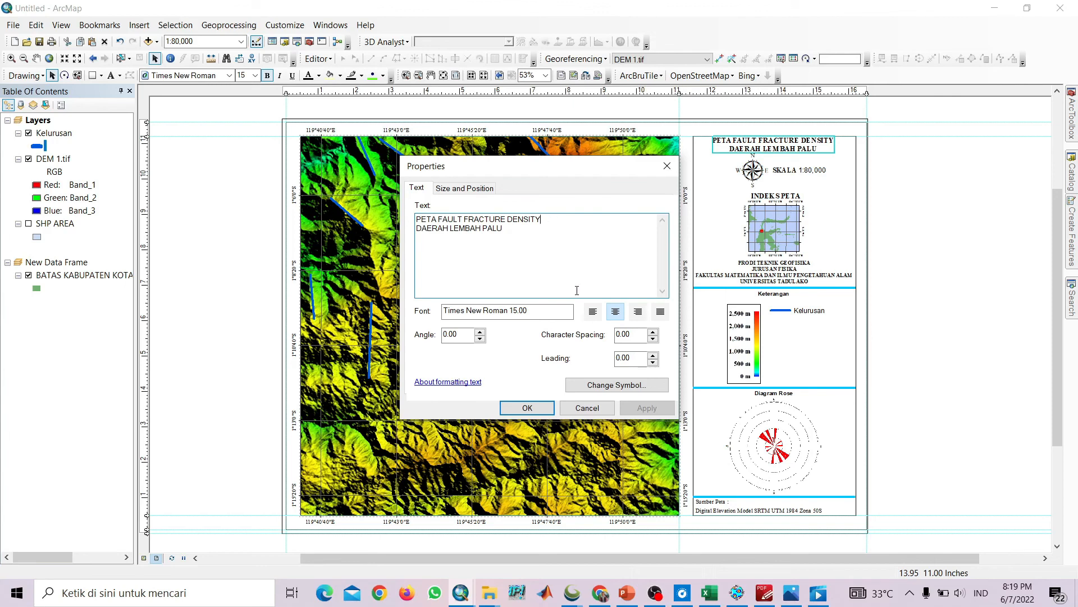
pyautogui.click(527, 407)
pyautogui.click(897, 193)
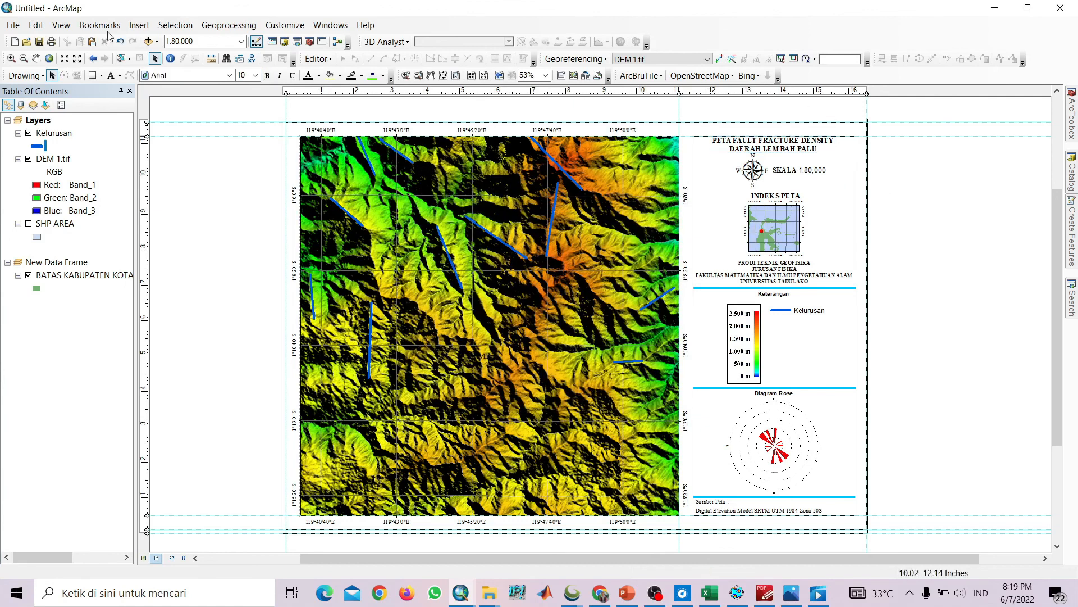
# Export the layout as a 500 dpi JPEG over the existing PETA FFD COBA file in the PROJECT LINIASI COBA folder
pyautogui.click(12, 25)
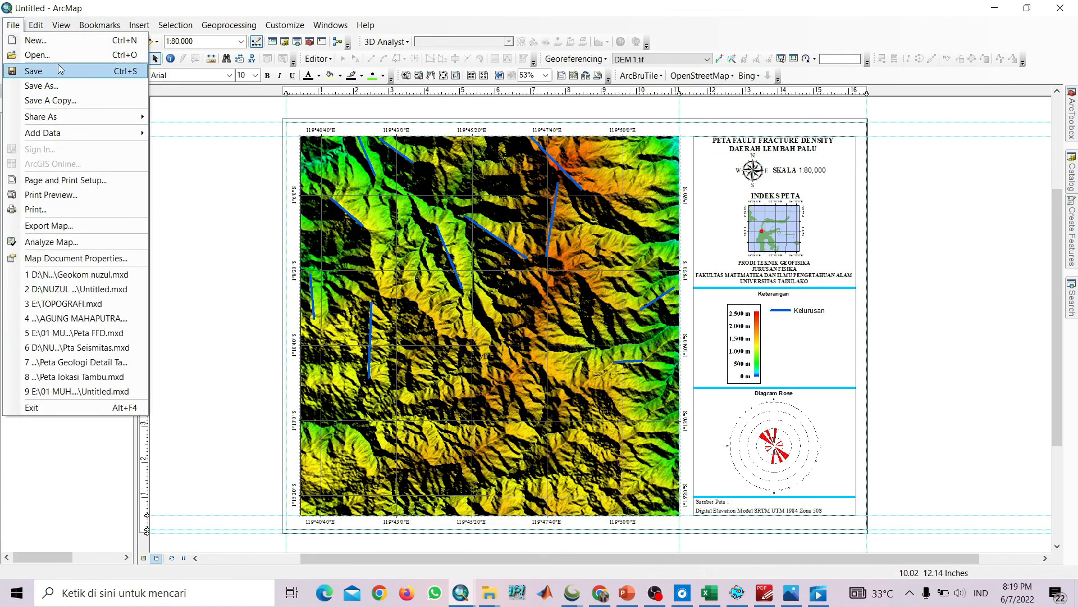
pyautogui.click(93, 227)
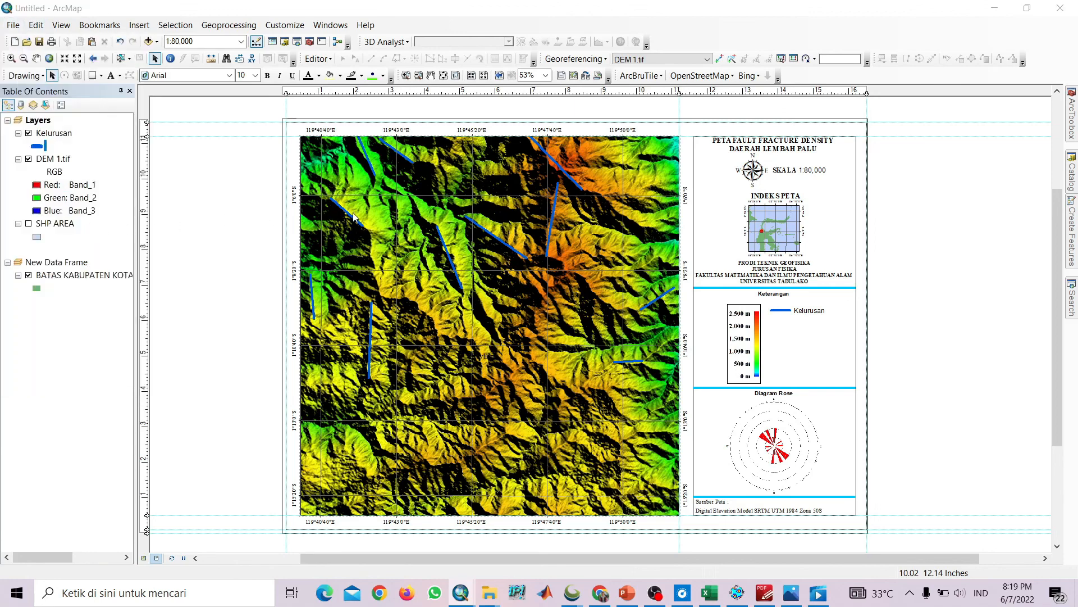
pyautogui.click(453, 403)
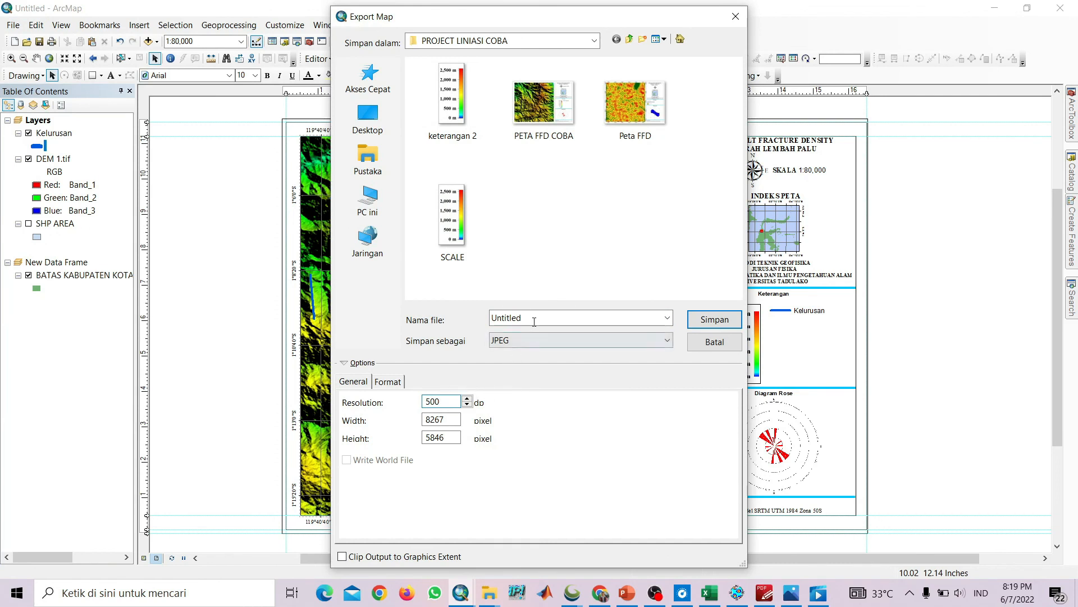
pyautogui.doubleClick(553, 123)
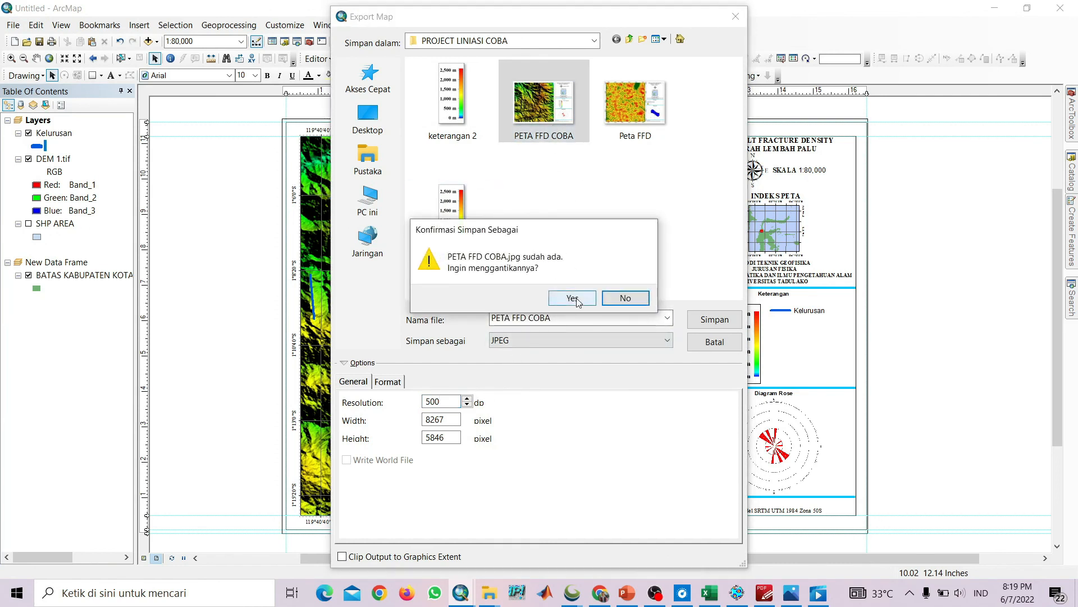
pyautogui.click(577, 302)
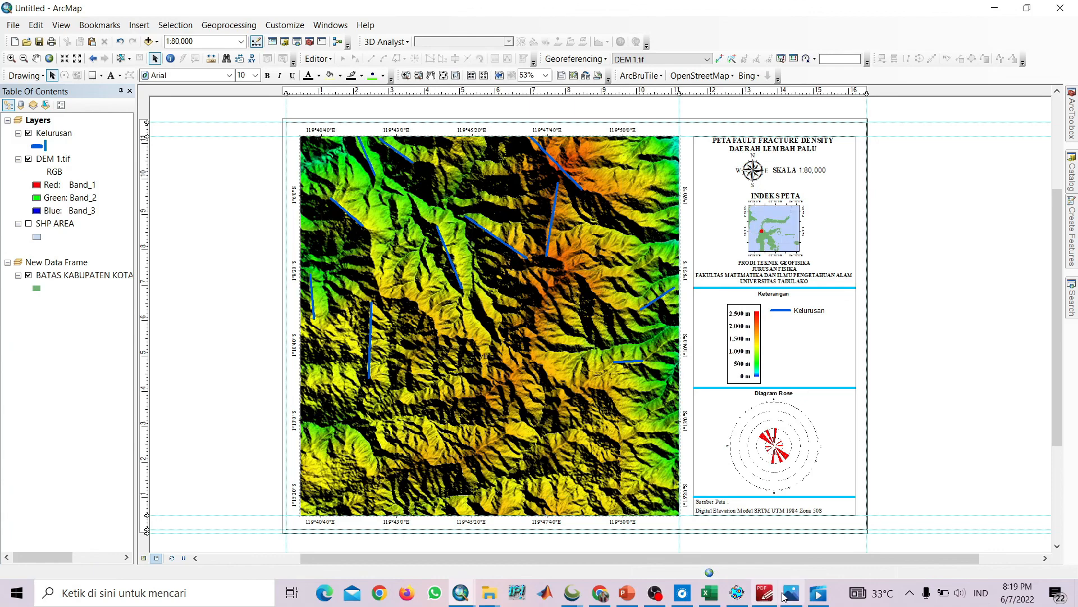
# Close the old image viewer window and open the exported PETA FFD COBA image from the PROJECT LINIASI COBA folder to inspect it
pyautogui.moveTo(791, 593)
pyautogui.click(853, 467)
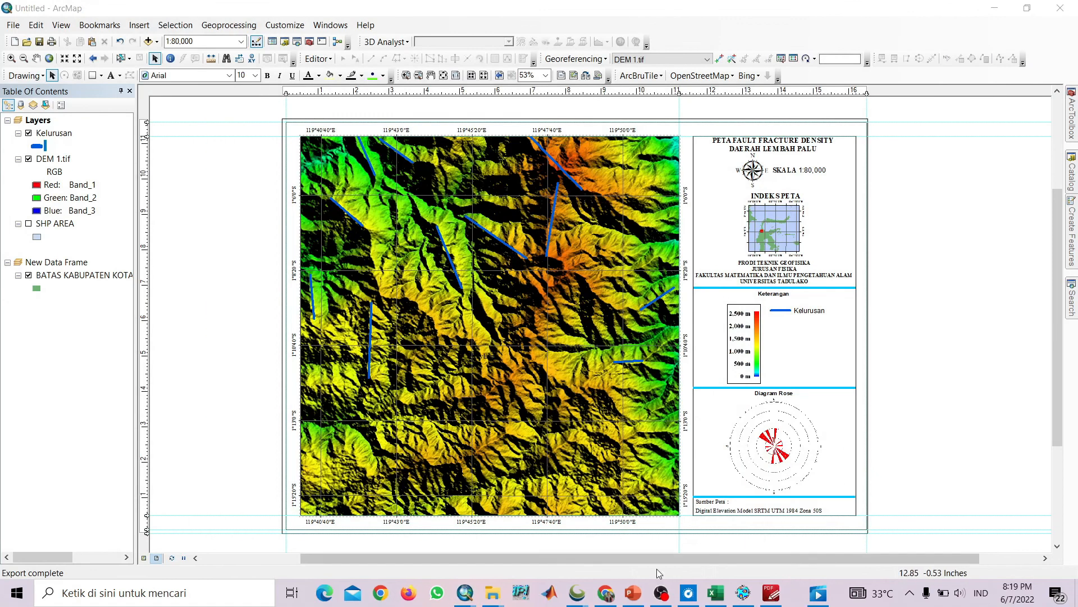
pyautogui.moveTo(498, 594)
pyautogui.click(458, 550)
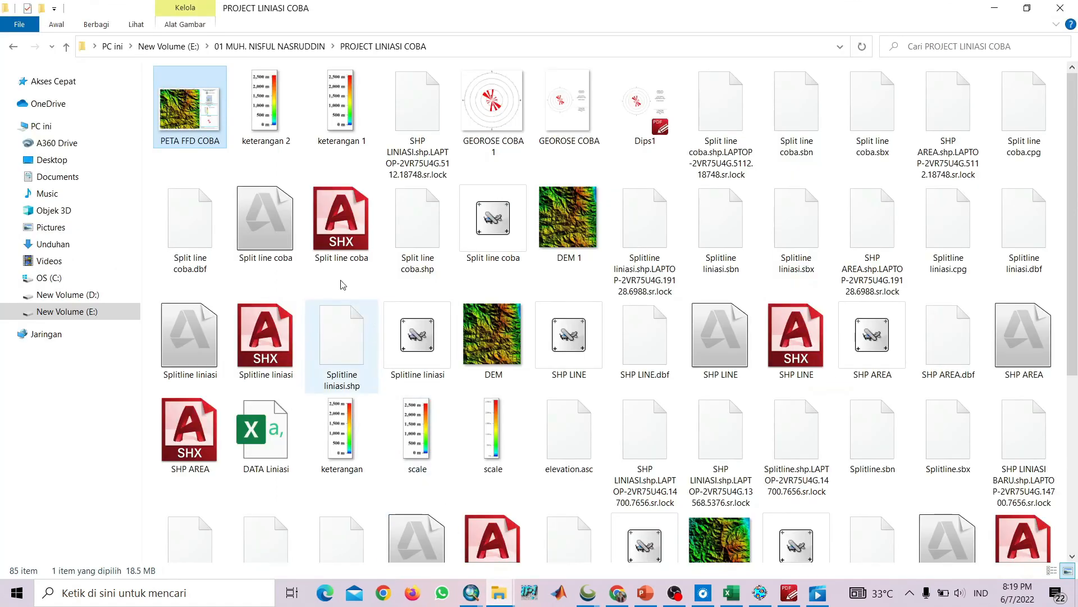
pyautogui.doubleClick(213, 104)
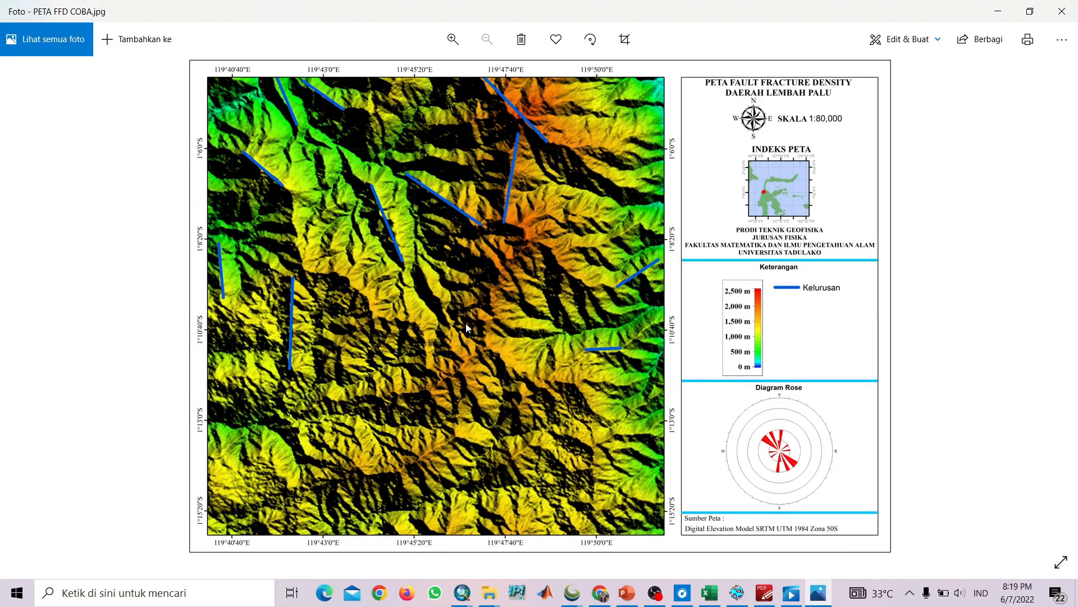
pyautogui.scroll(1, 728, 269)
pyautogui.scroll(-1, 730, 266)
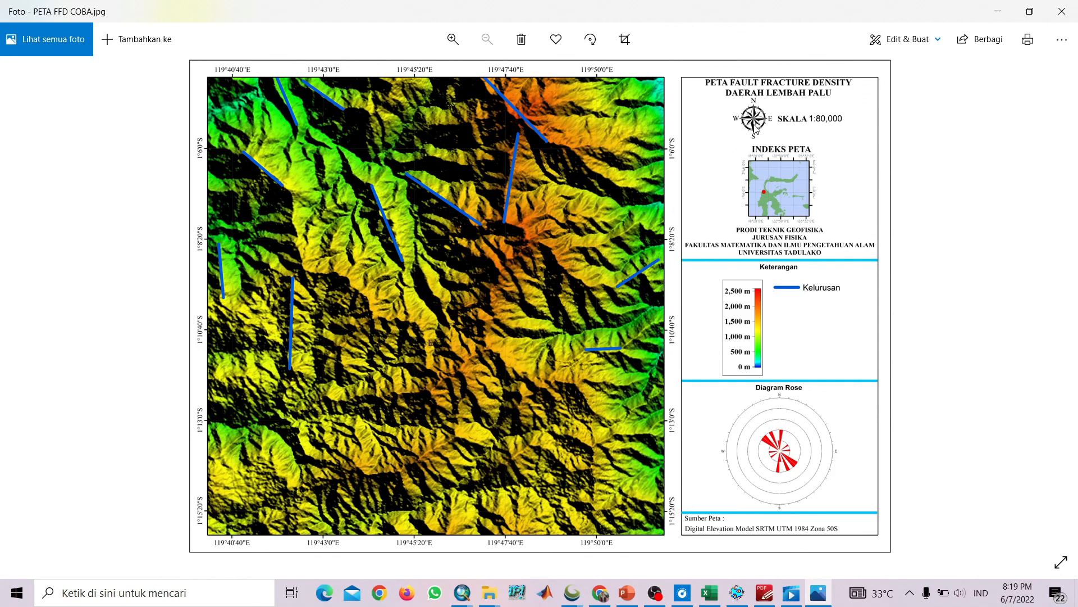
pyautogui.moveTo(657, 599)
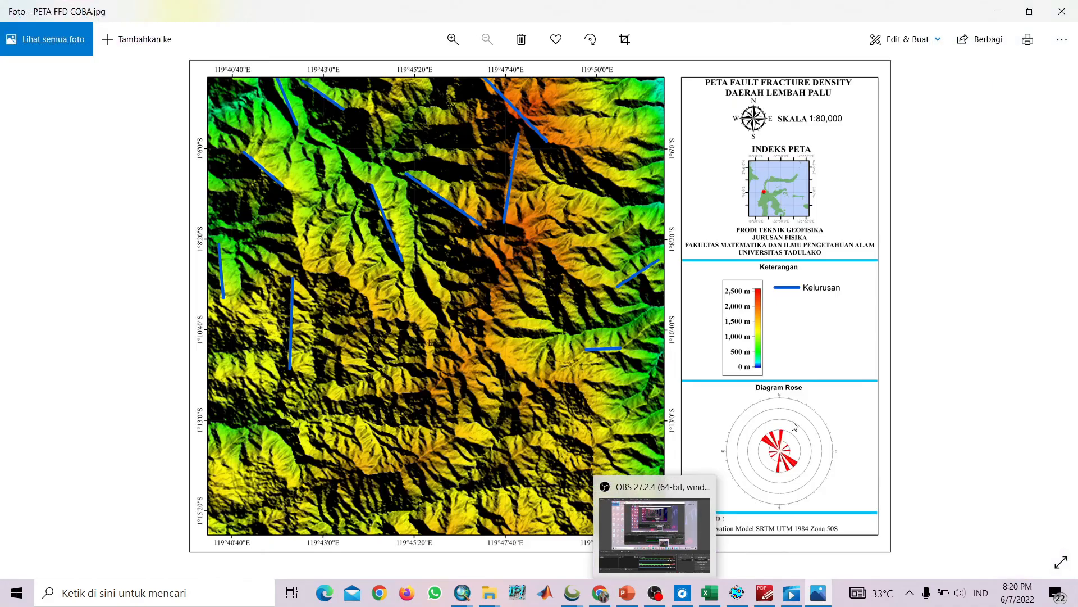
pyautogui.moveTo(698, 588)
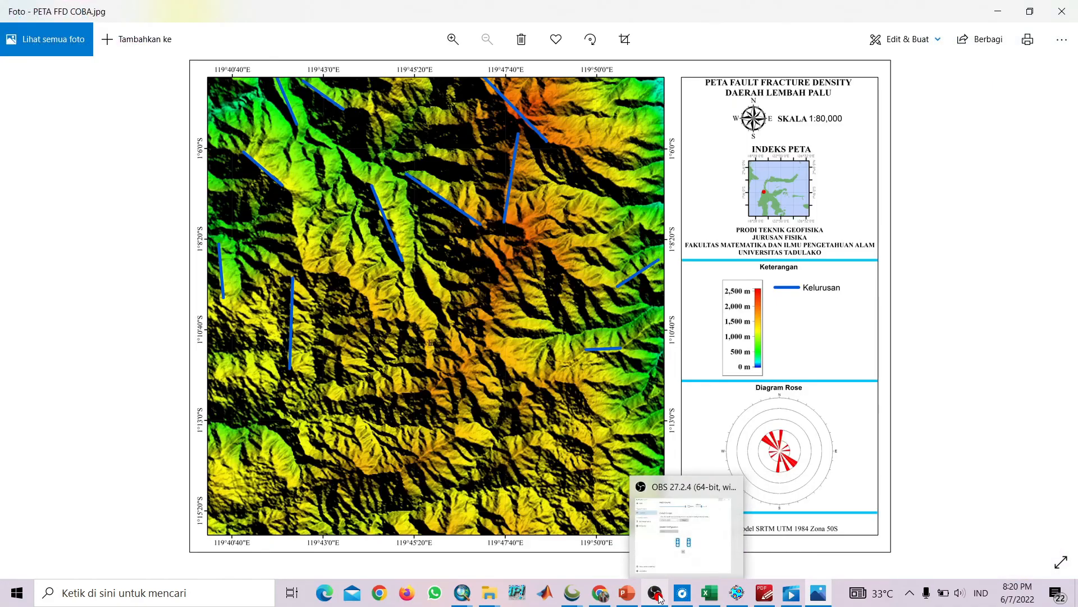